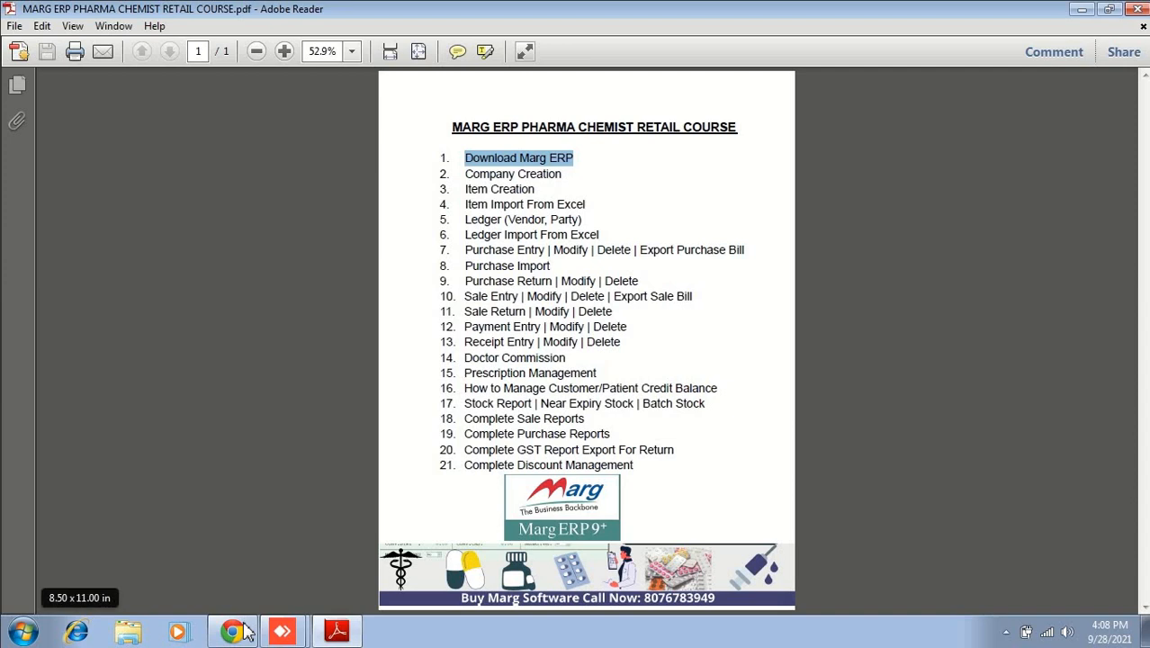
Step: Bring the Marg ERP downloads page forward in Chrome and select its web address
left_click(233, 631)
left_click_drag(118, 36, 328, 36)
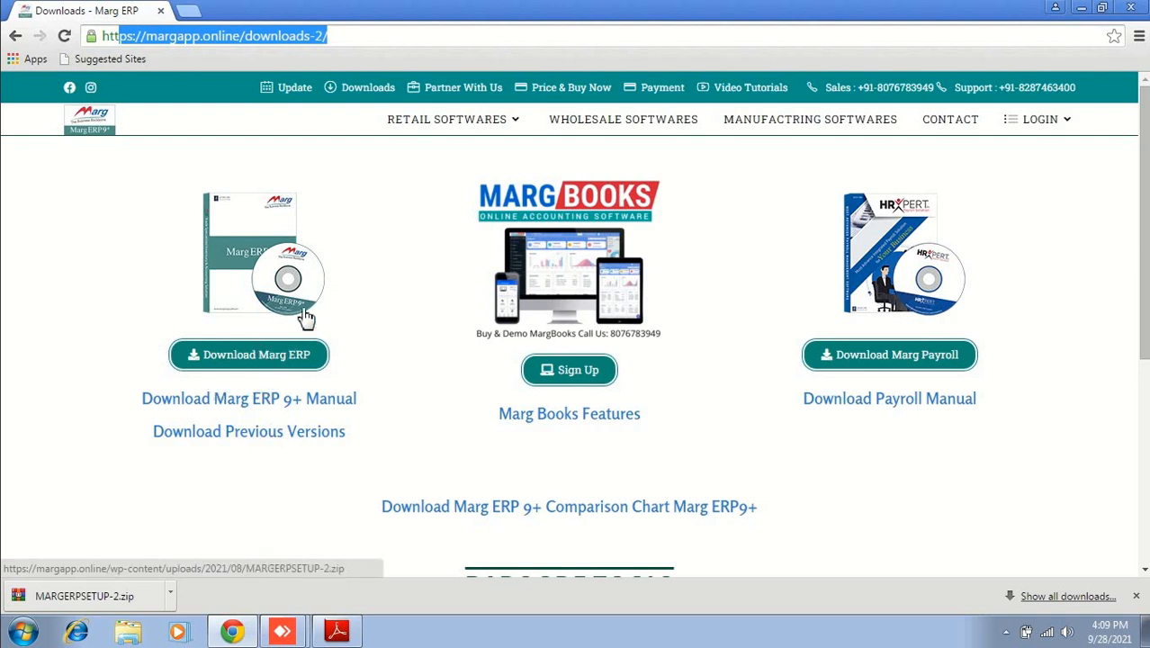
Step: In a new tab, search Google for 'marg erp' and open the Marg ERP website result
left_click(191, 13)
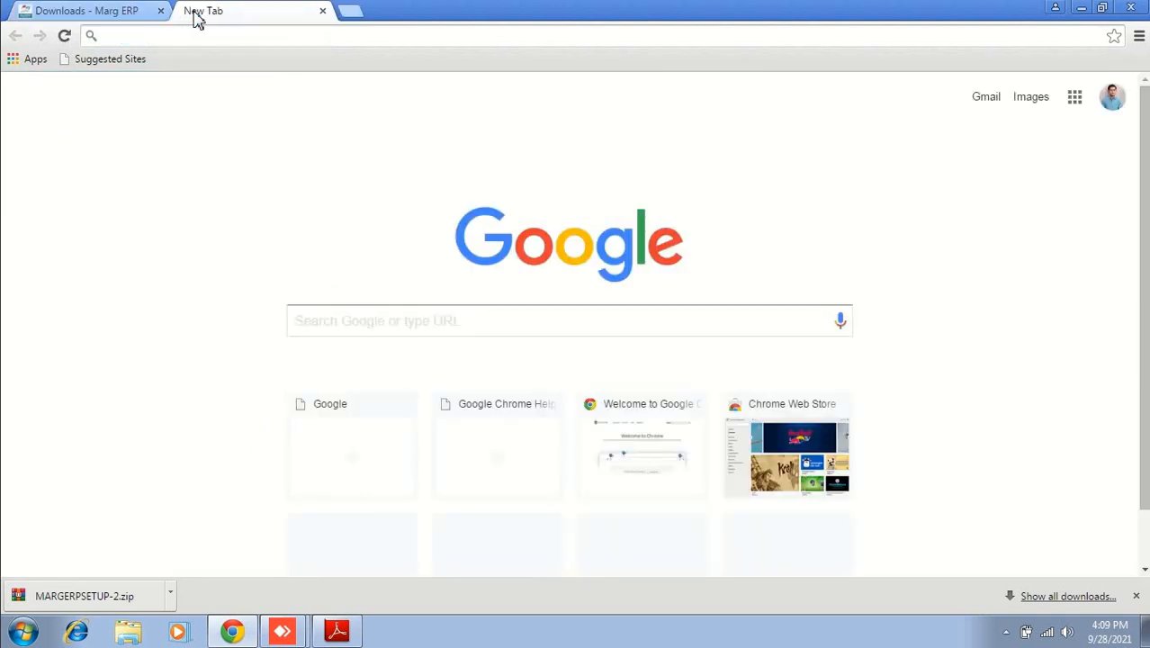
type("go")
key("Return")
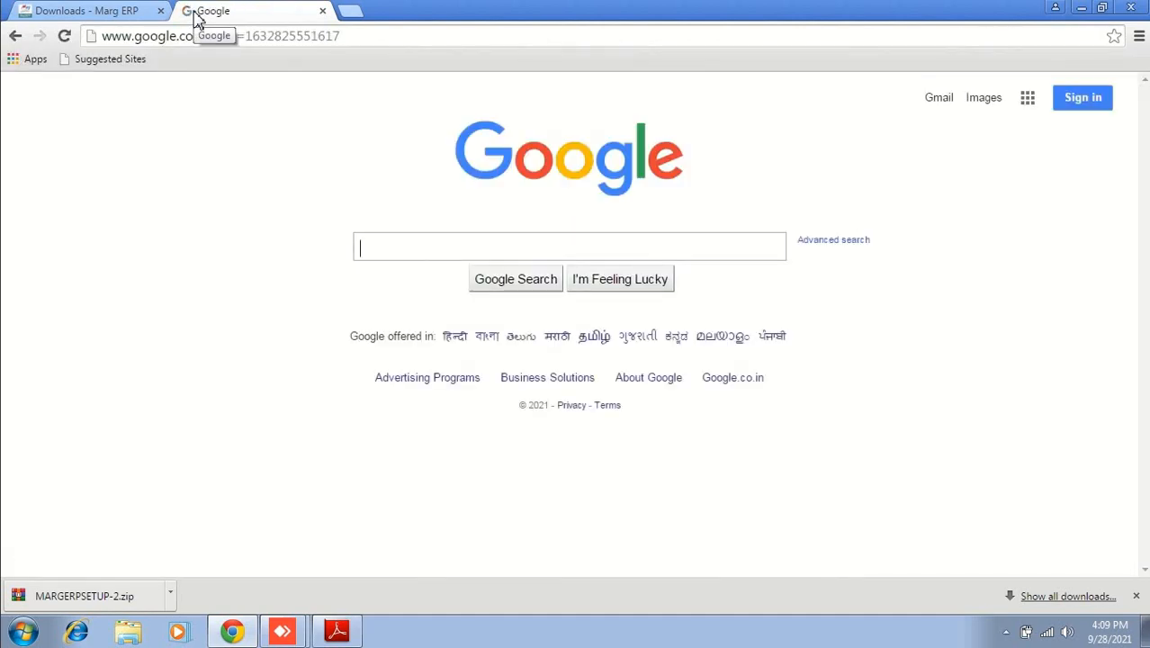
type("marg erp")
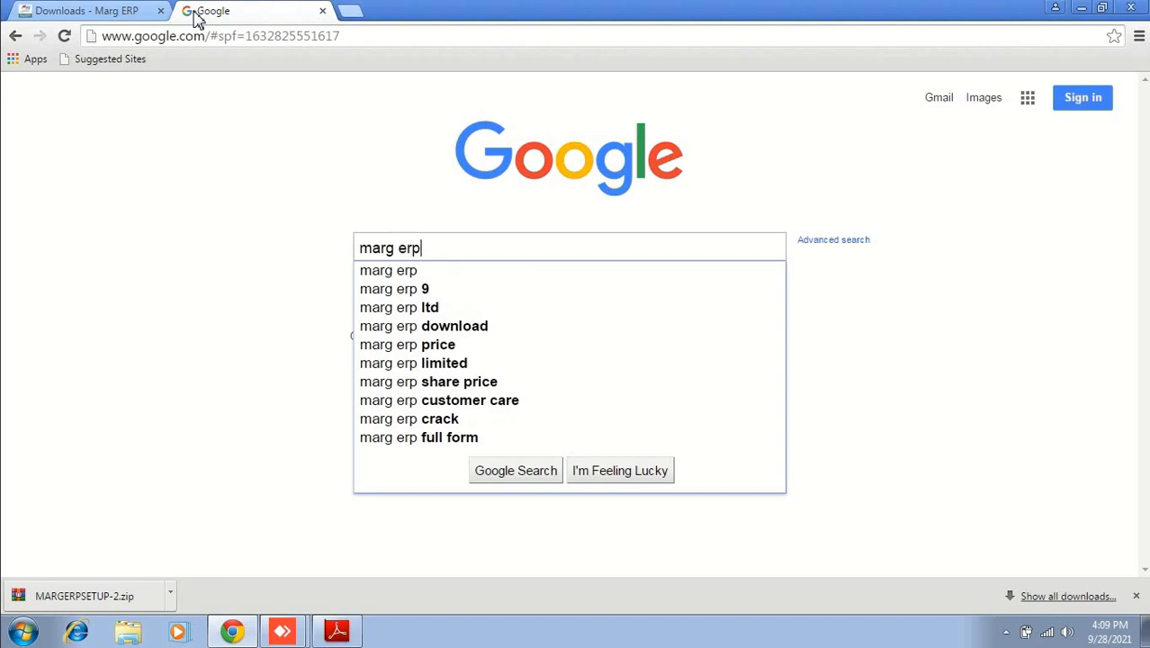
key("Return")
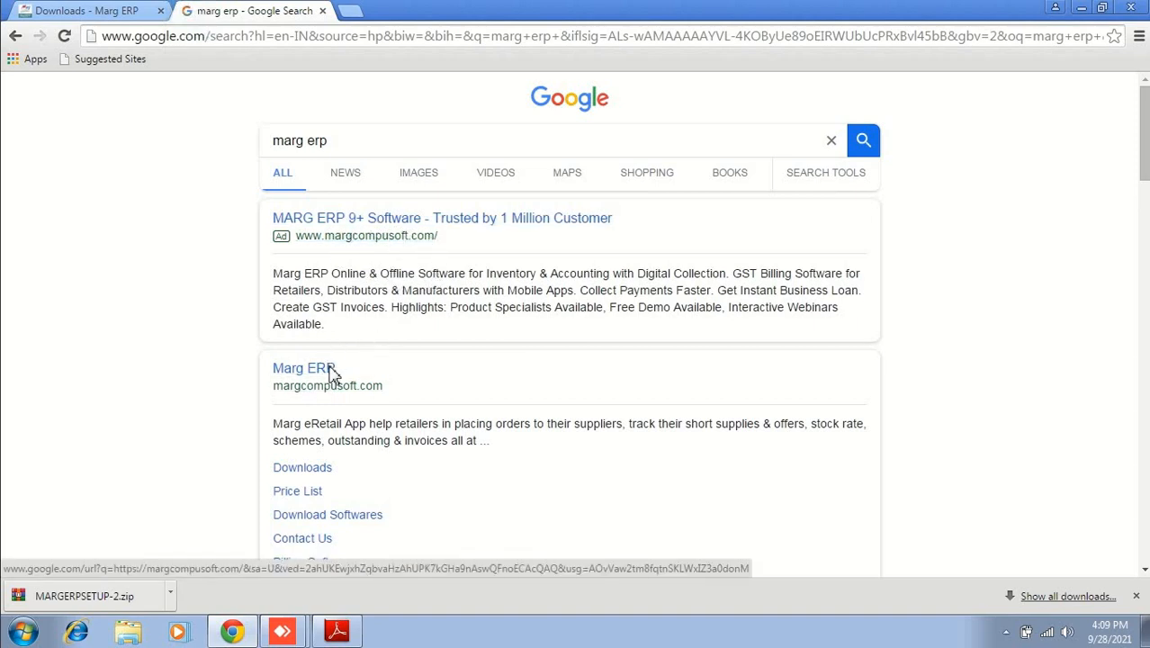
left_click(321, 371)
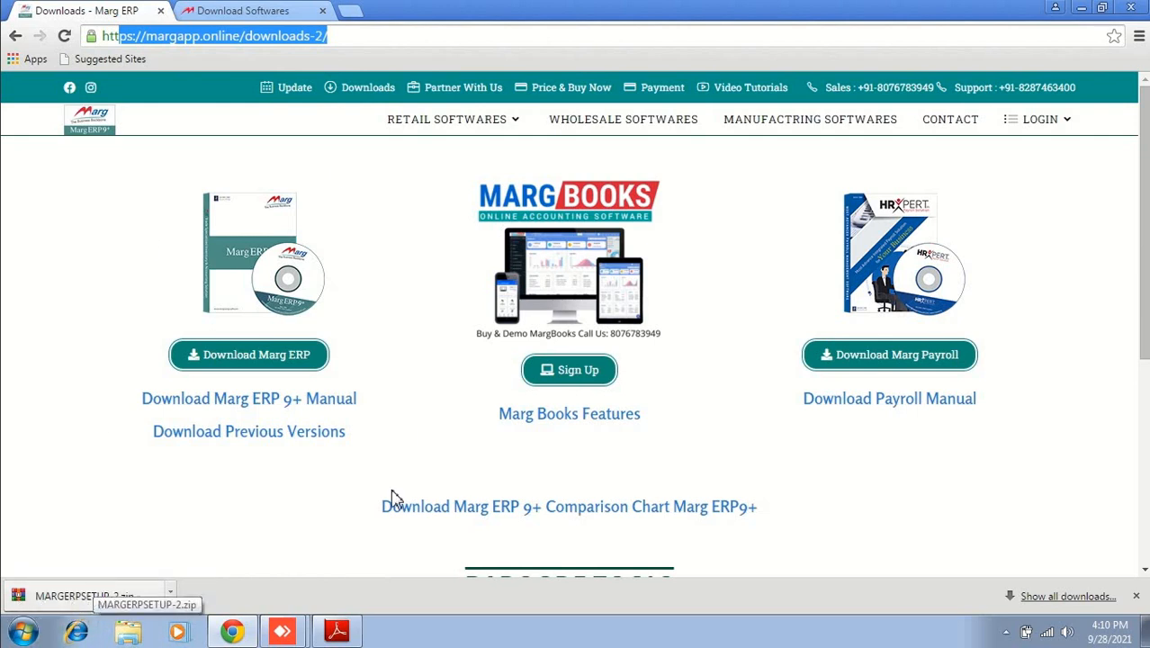
Step: Run MARGERPSETUP from MARGERPSETUP-2.zip, approve the permission prompt and accept the licence
left_click(56, 601)
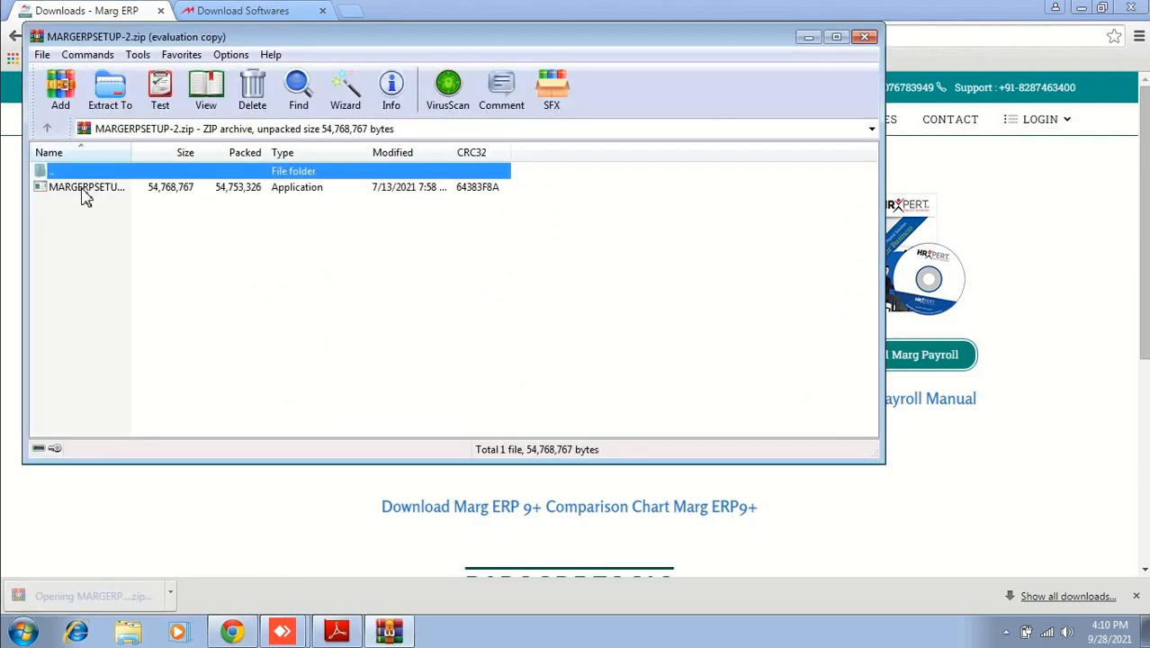
double_click(84, 197)
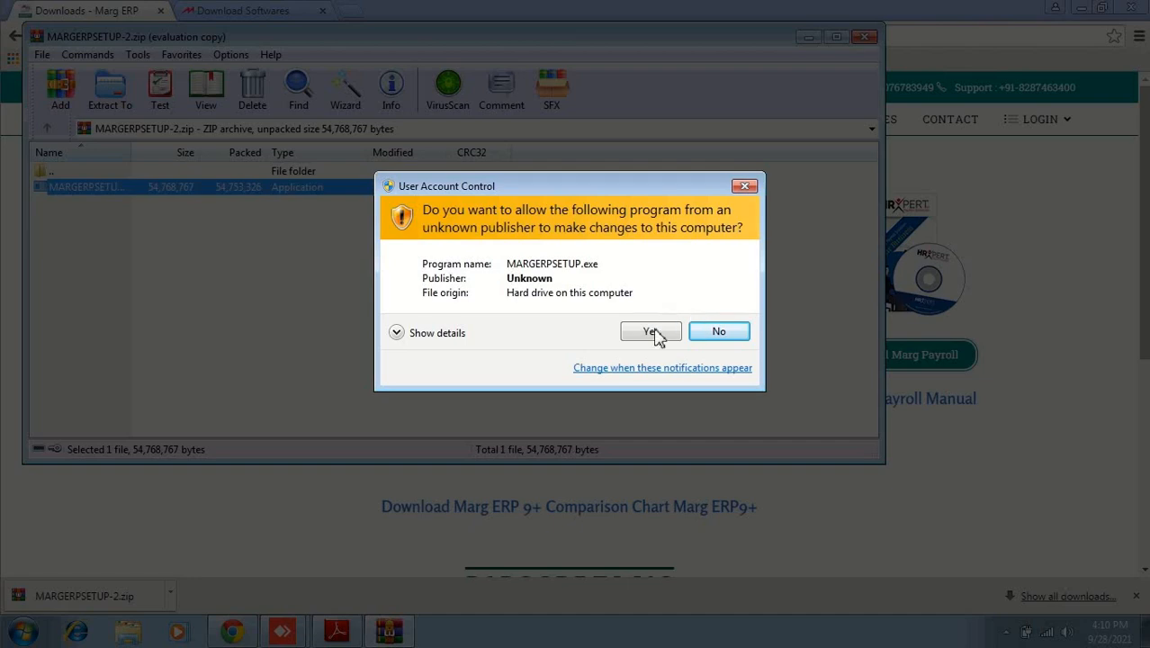
left_click(651, 332)
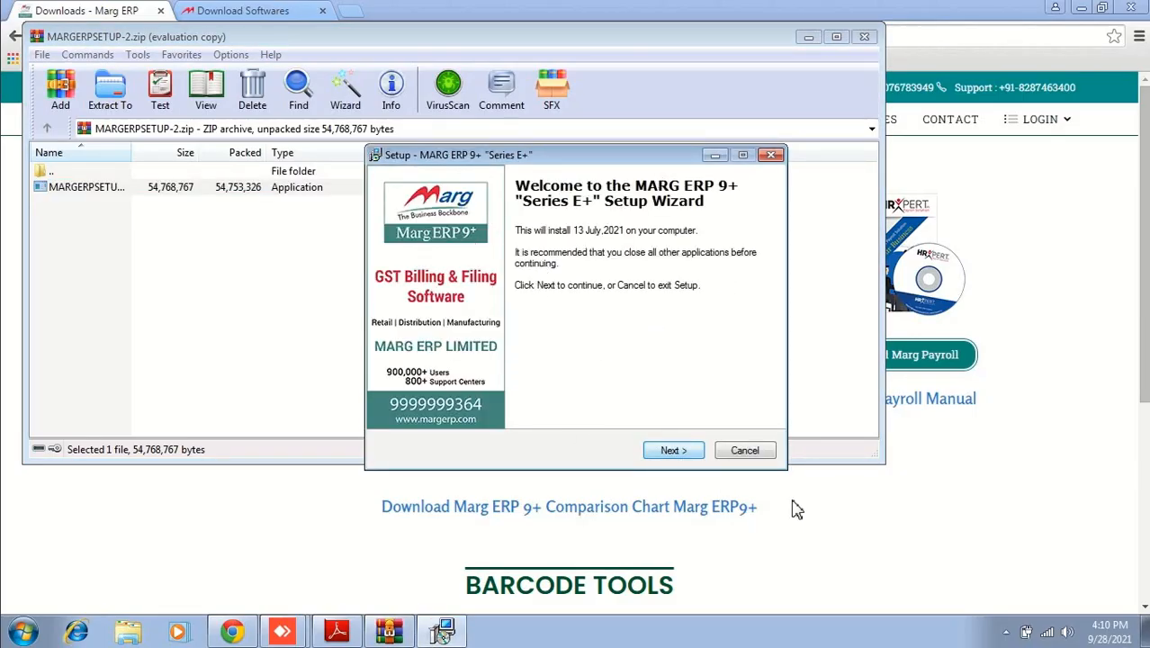
left_click(677, 452)
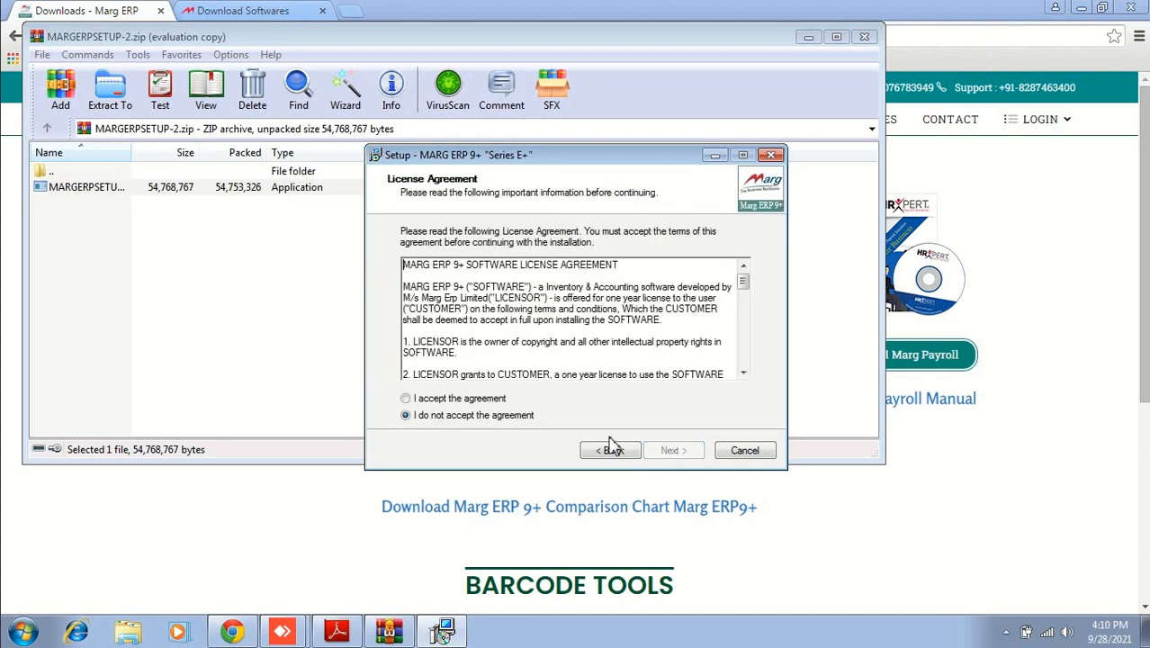
left_click(460, 400)
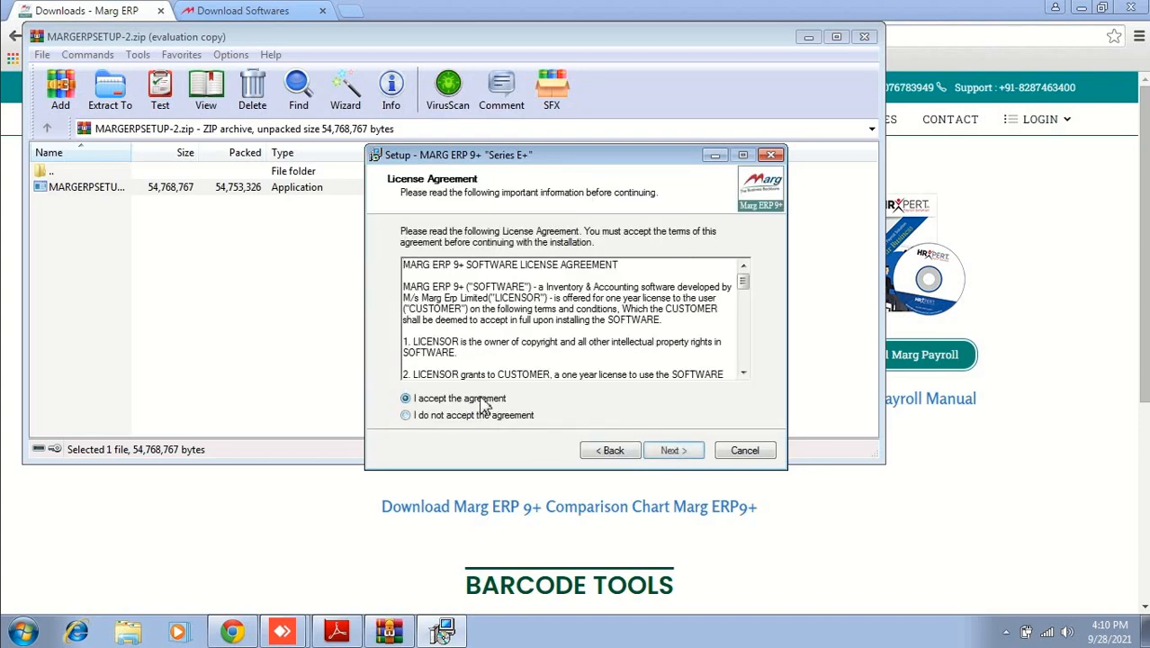
left_click(689, 453)
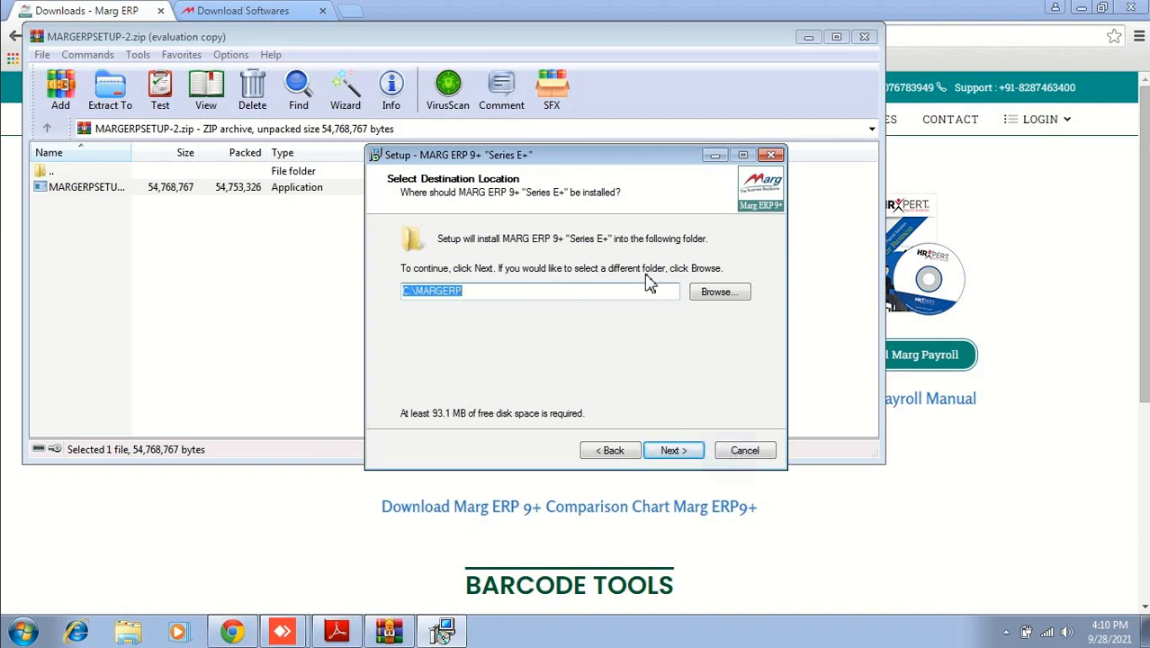
Step: Set the install destination to D:\MARGERP, agreeing to use the existing folder
left_click(718, 292)
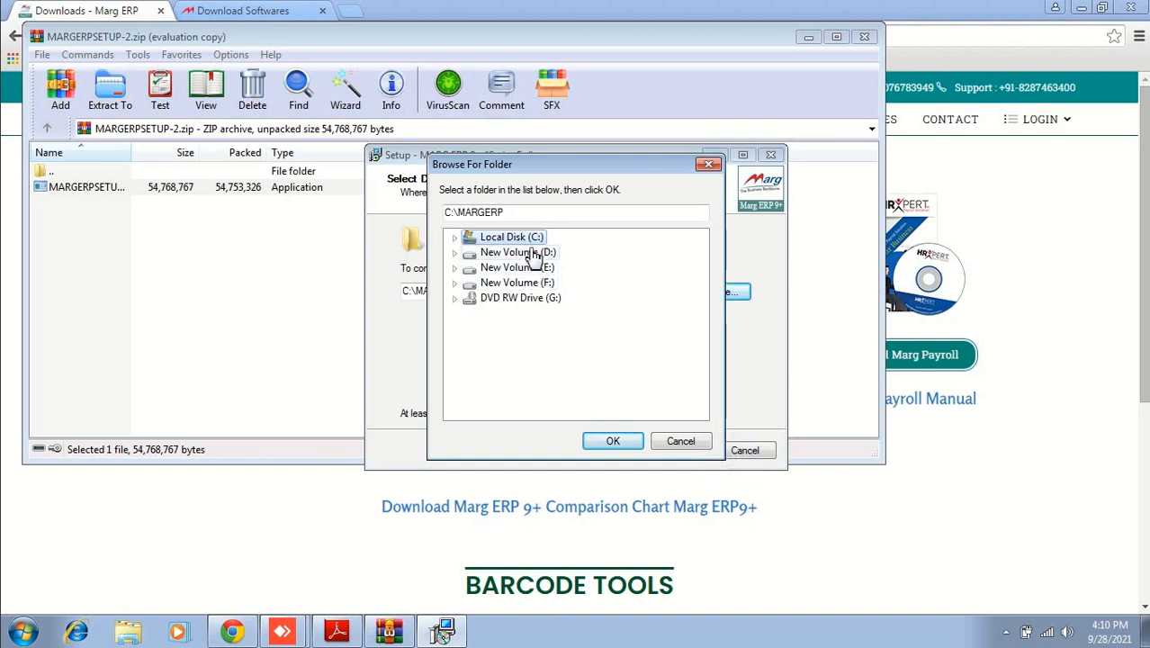
left_click(536, 253)
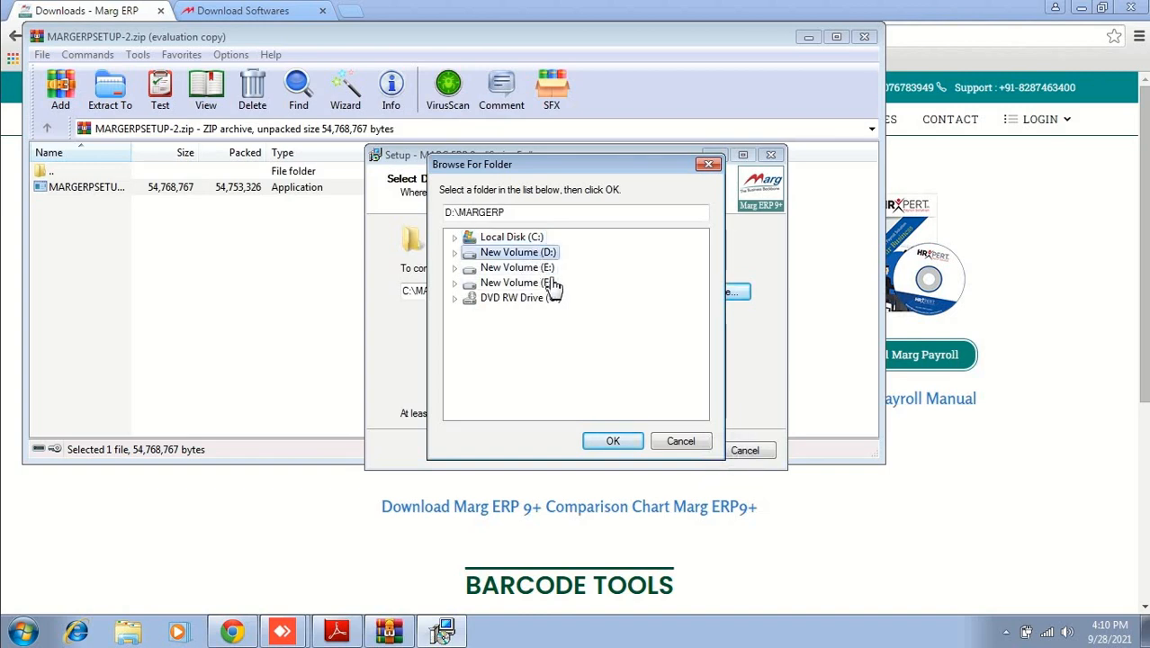
left_click(615, 442)
left_click(674, 451)
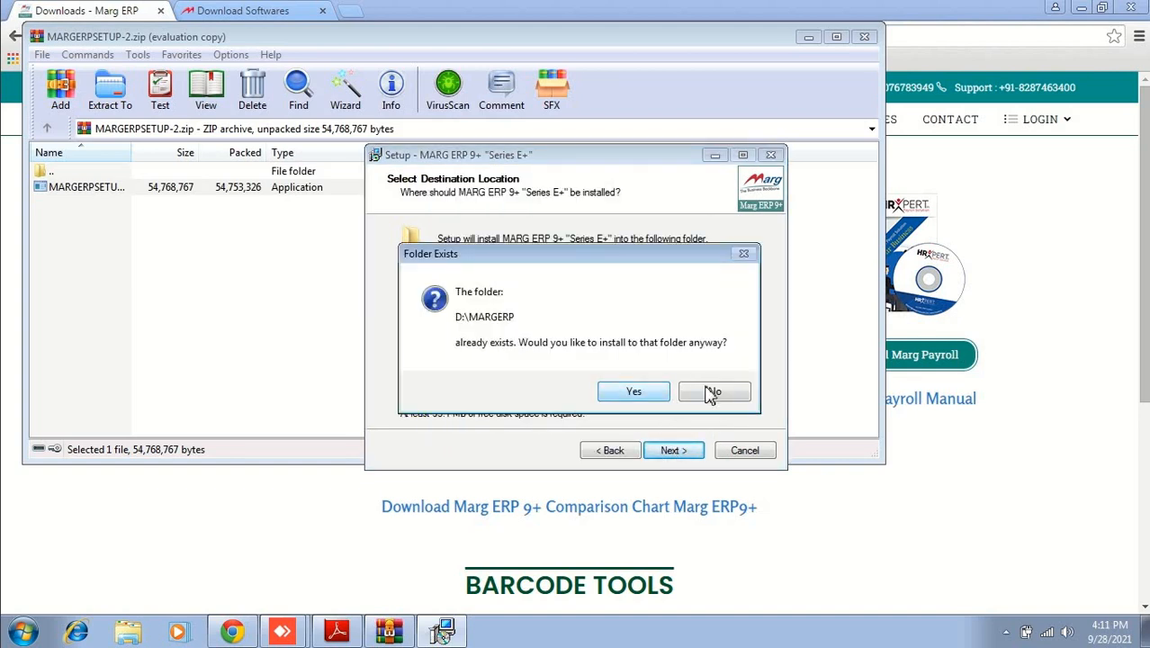
left_click(712, 394)
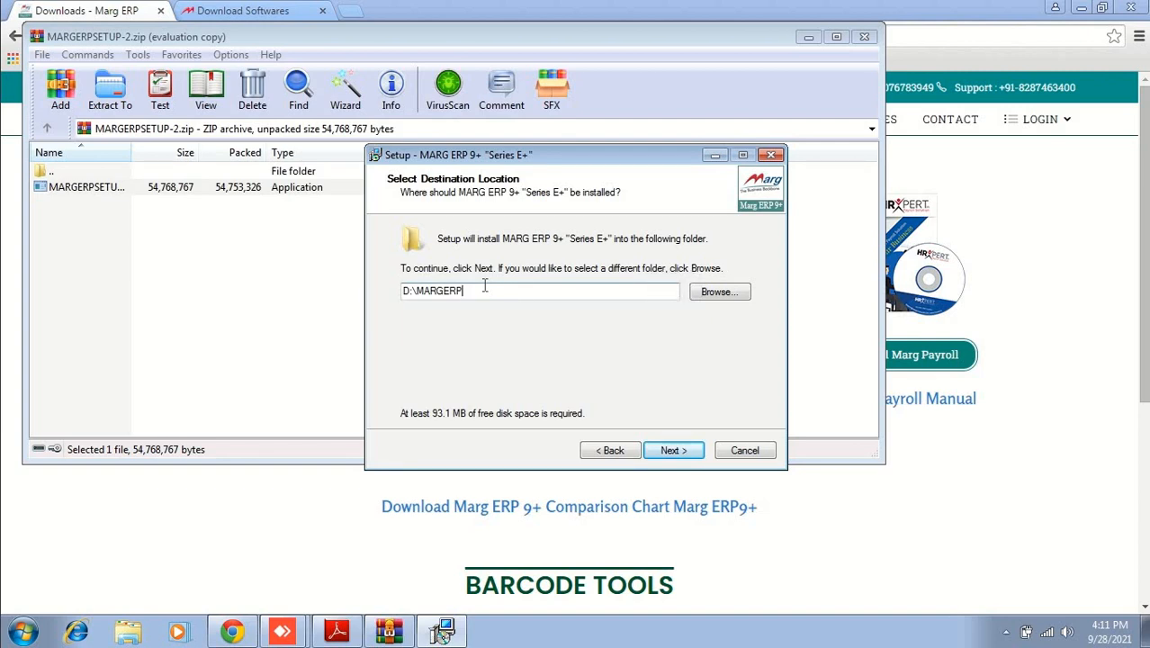
left_click(687, 452)
left_click(633, 392)
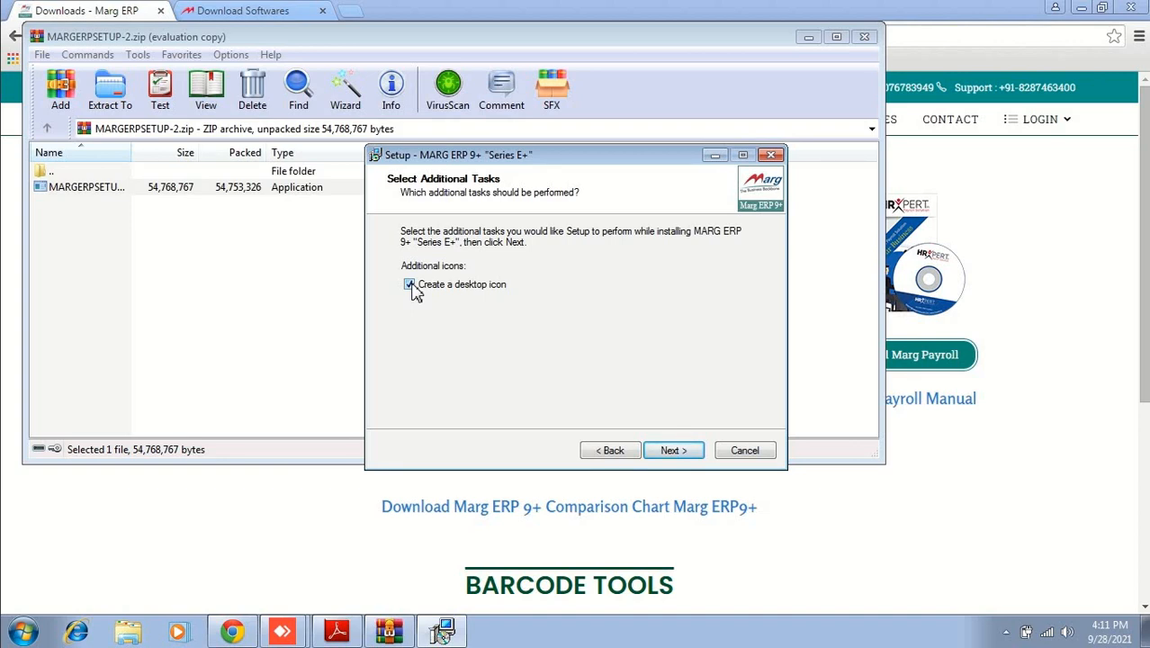
Step: Install with the desktop icon, untick Launch MARG, finish, close WinRAR and minimize Chrome
left_click(688, 451)
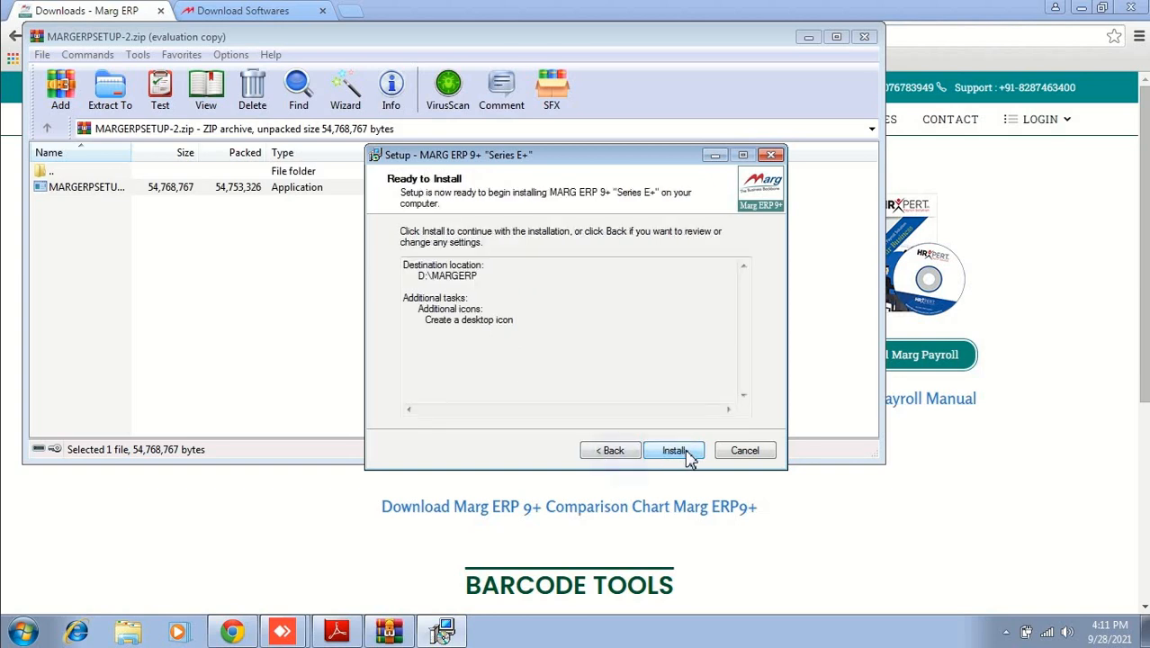
left_click(687, 454)
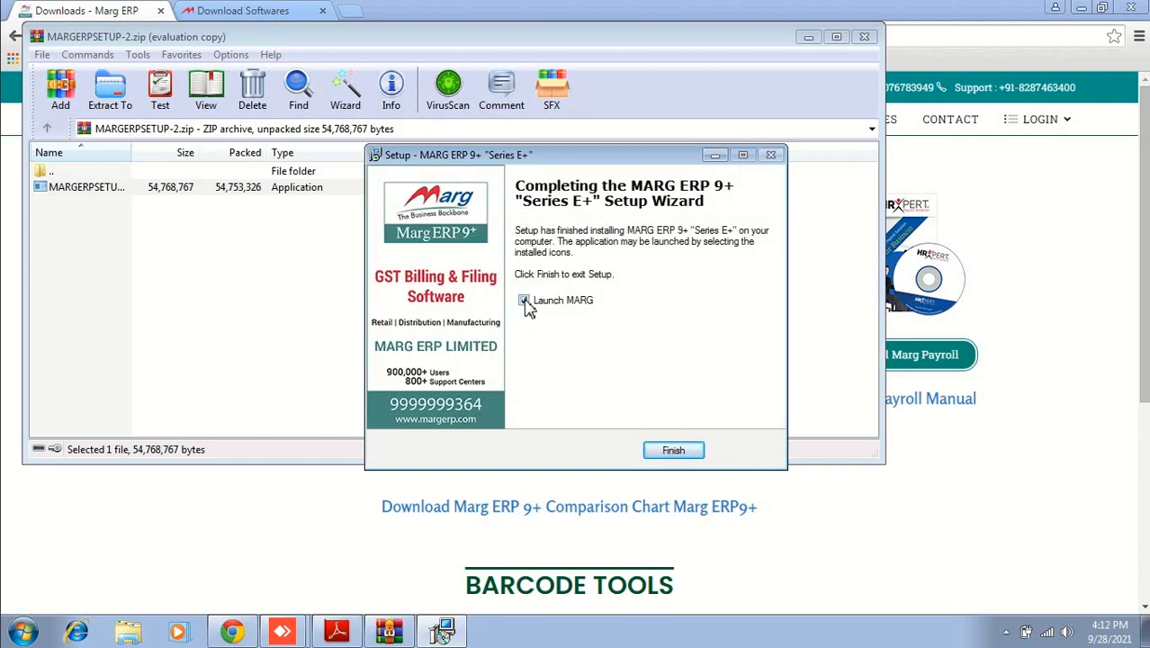
left_click(524, 301)
left_click(675, 451)
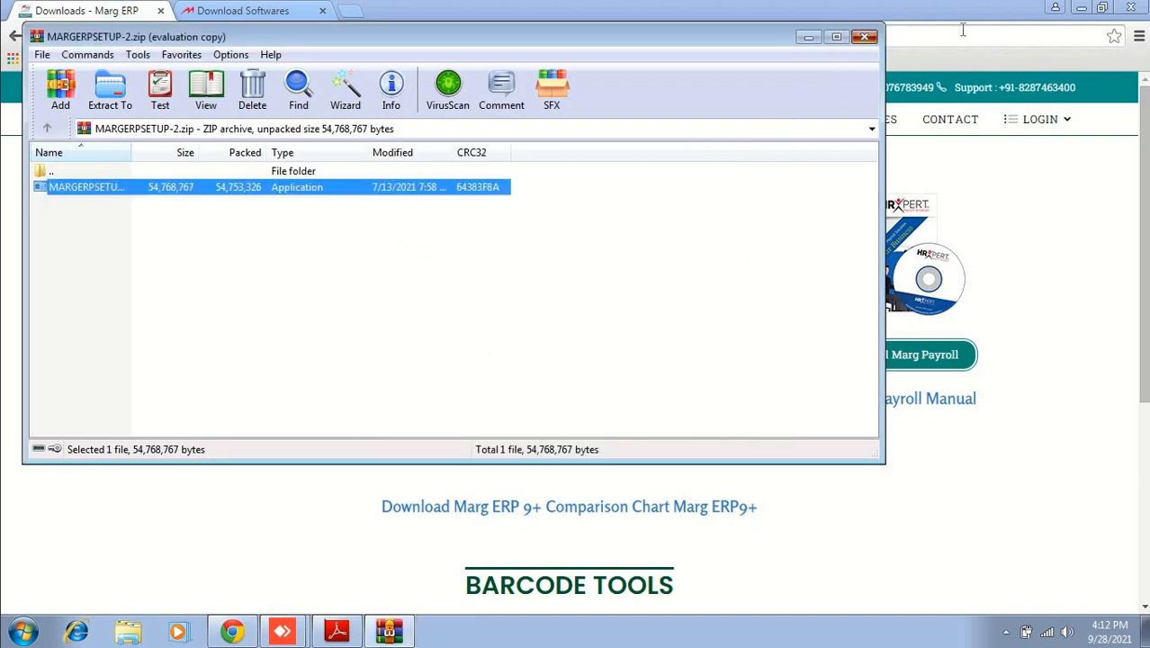
left_click(863, 38)
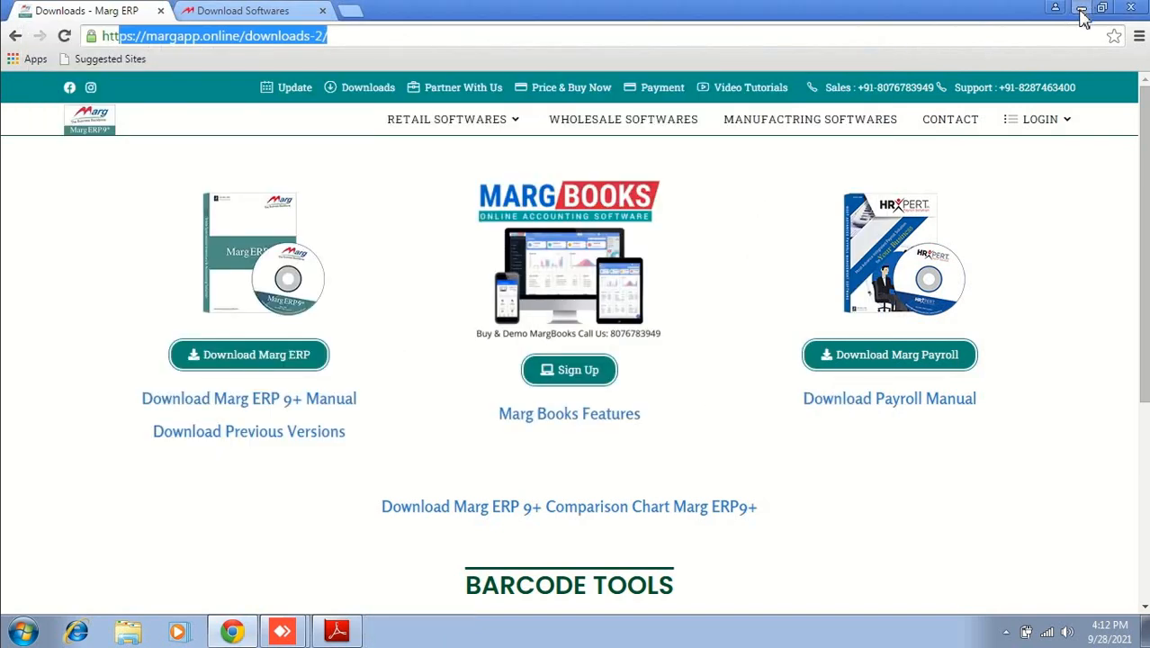
left_click(1082, 12)
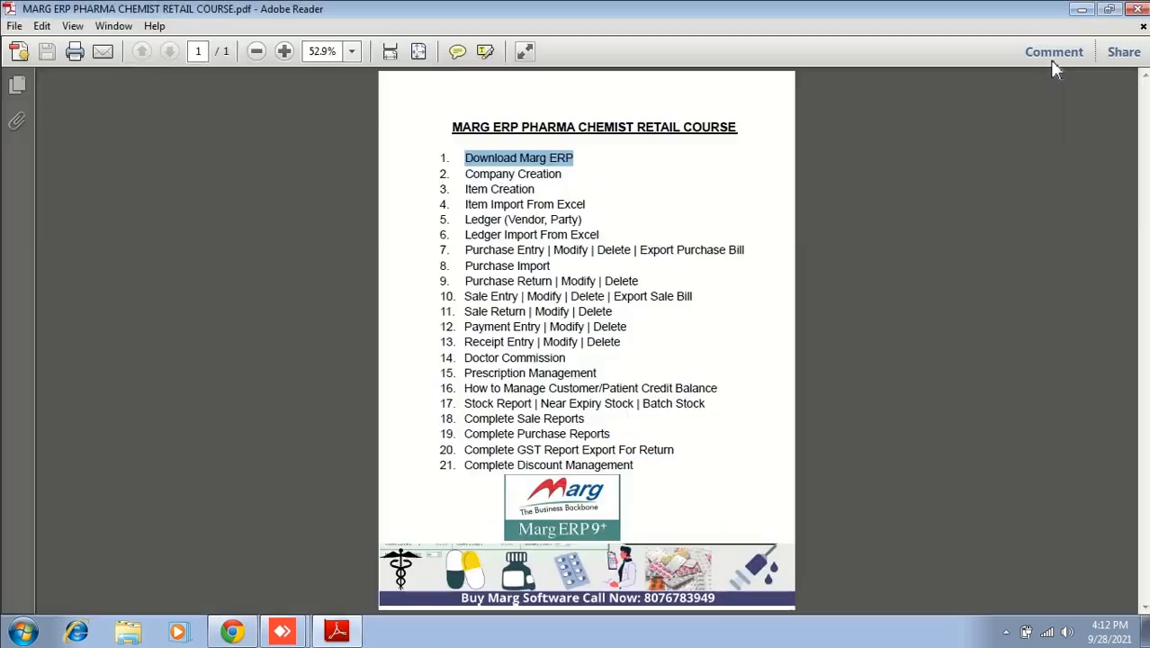
Step: Set the MARG desktop shortcut to run as administrator in its Compatibility properties
left_click(1082, 13)
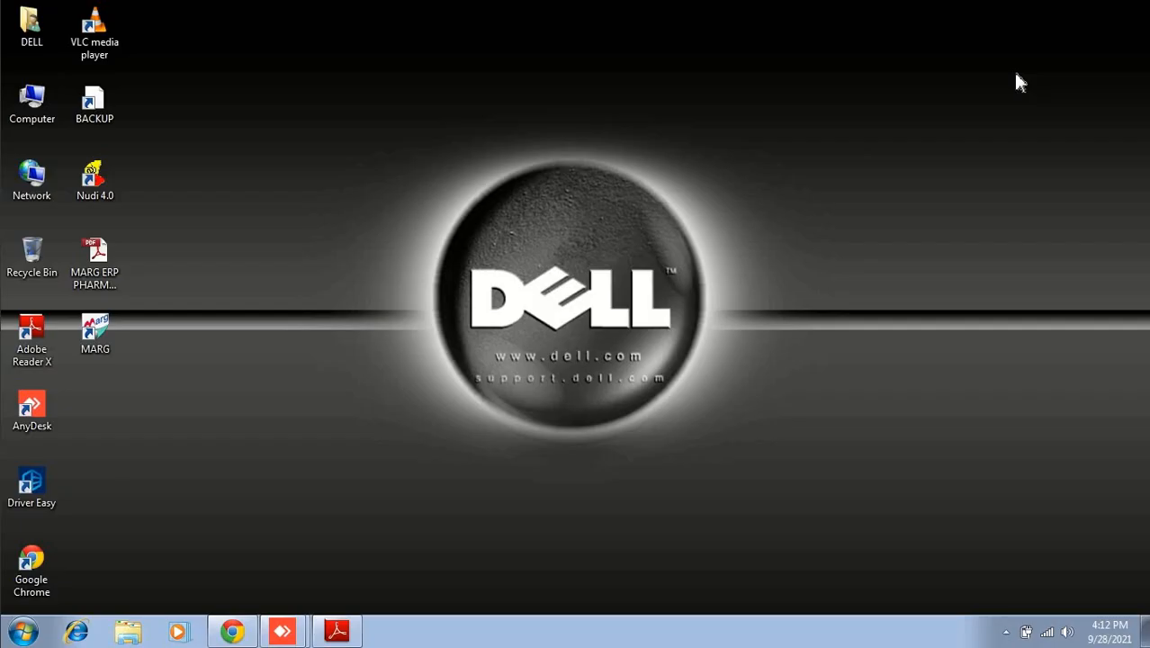
right_click(95, 335)
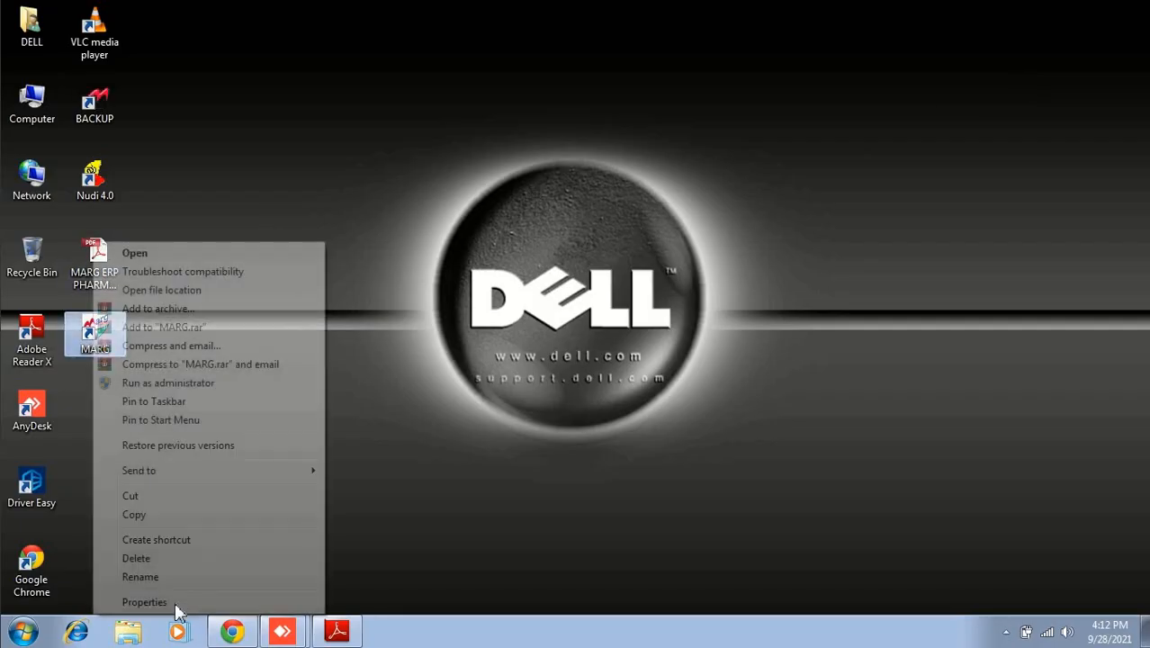
left_click(176, 606)
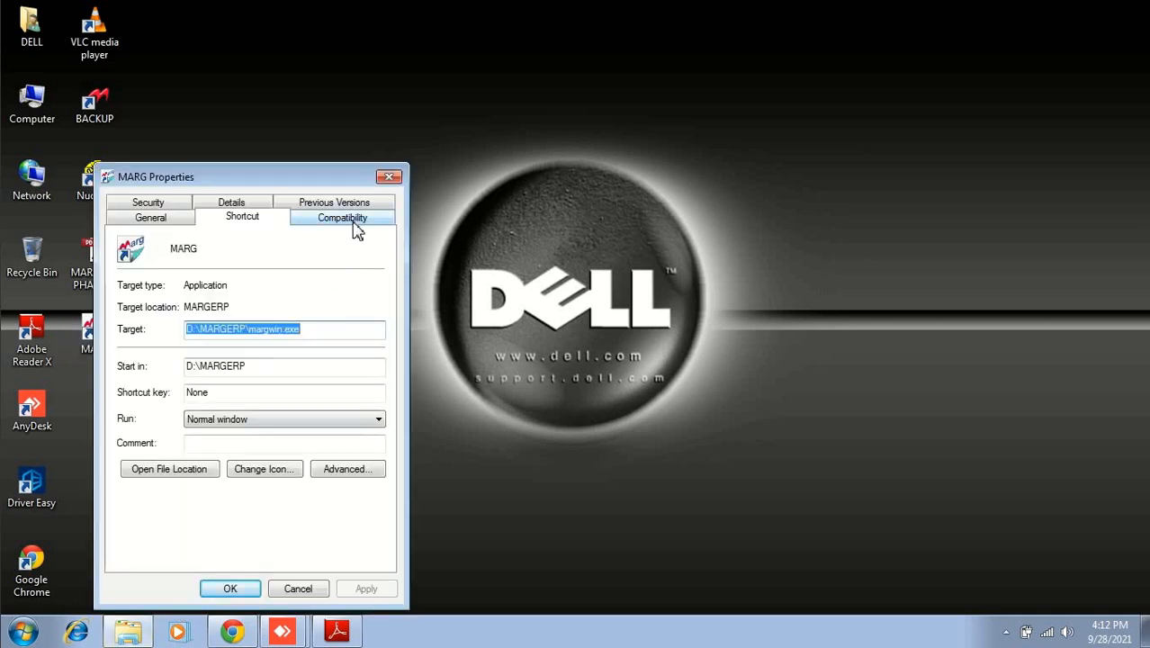
left_click(353, 225)
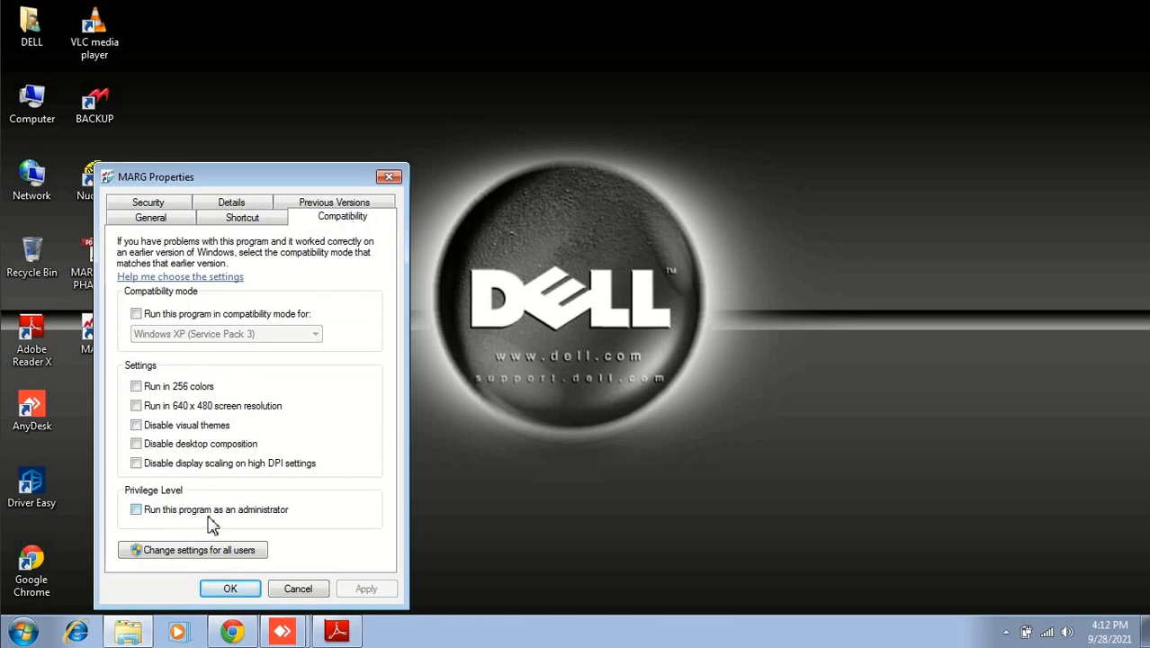
left_click(282, 511)
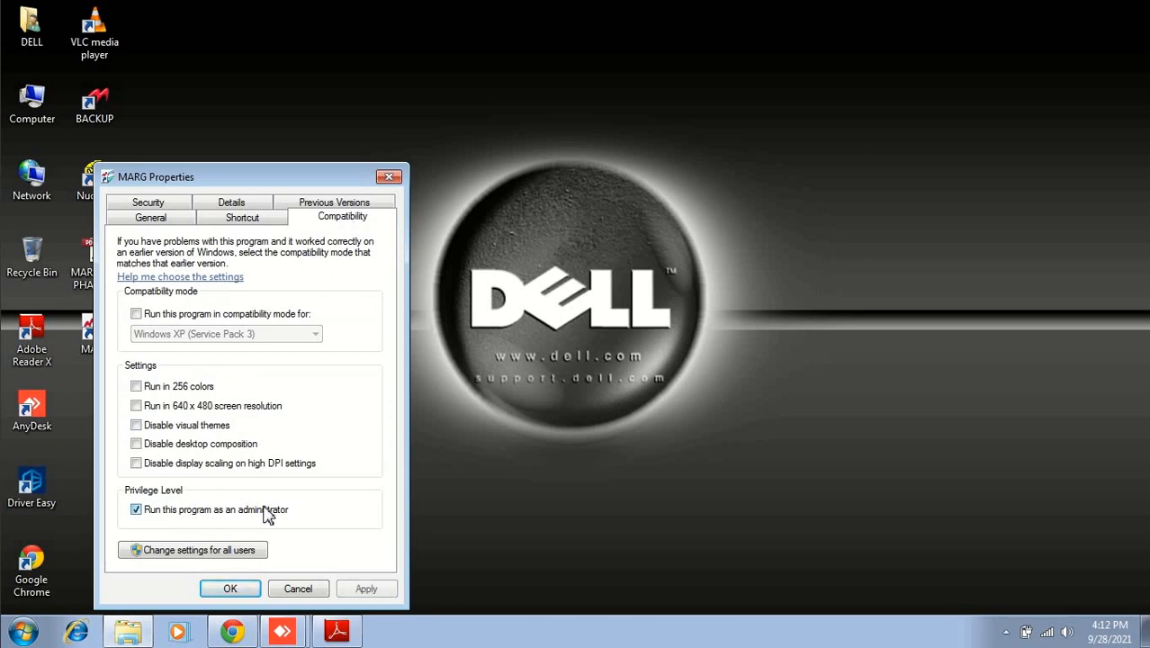
Step: Enable run as administrator for all users, apply and close the properties, then launch MARG
left_click(208, 552)
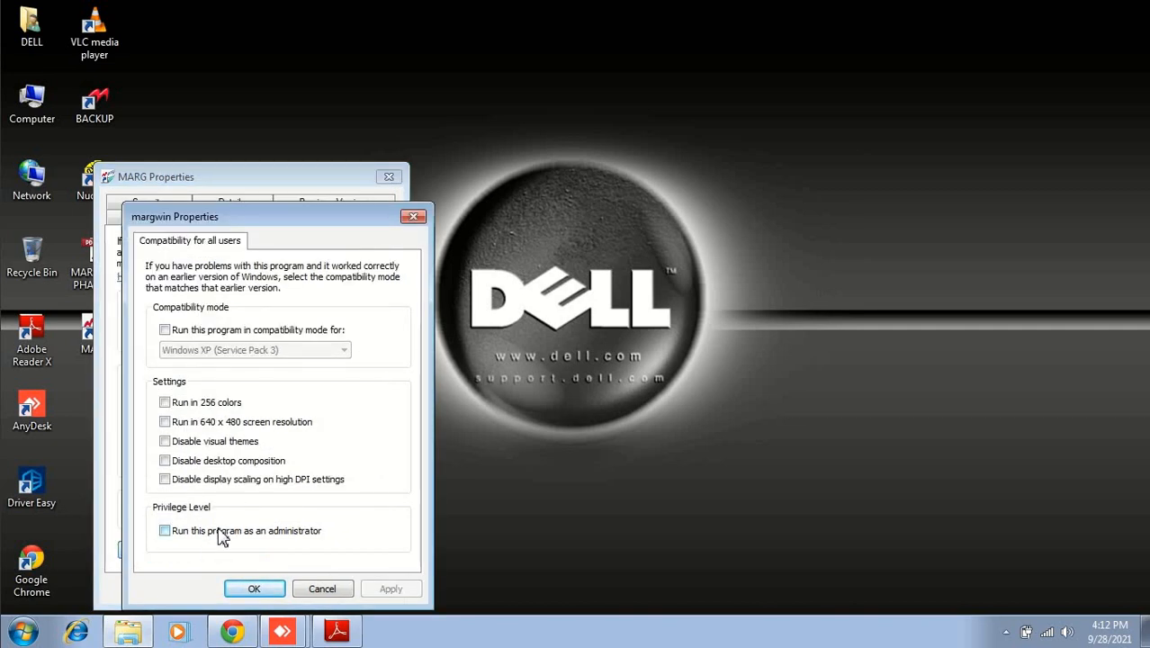
left_click(218, 531)
left_click(388, 589)
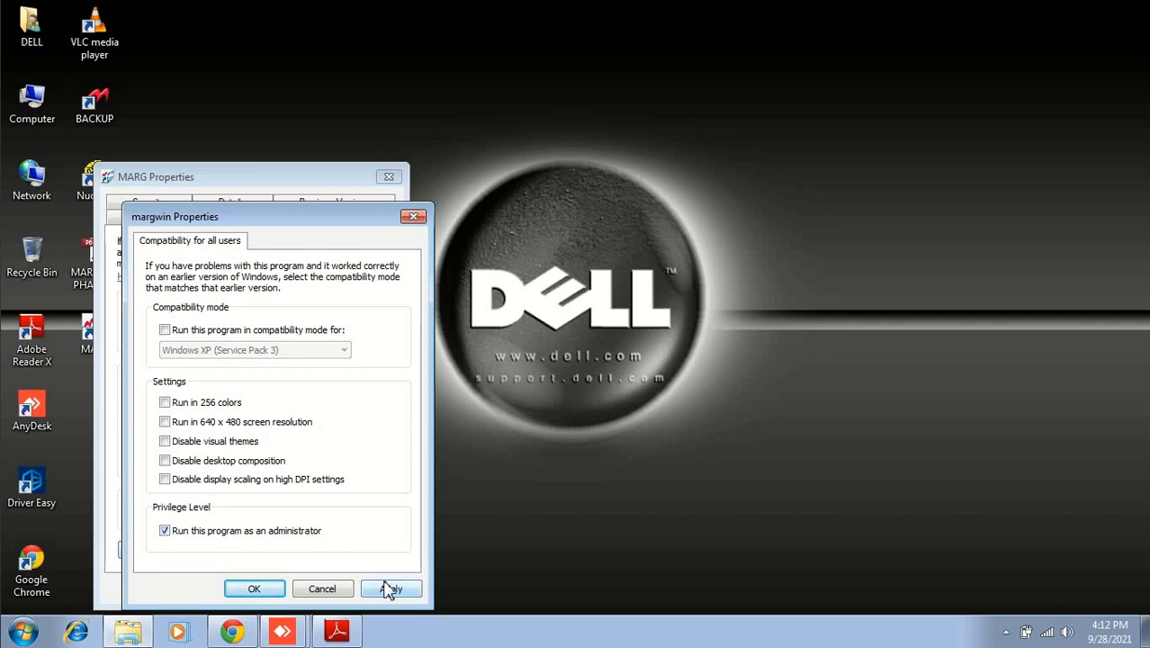
left_click(253, 589)
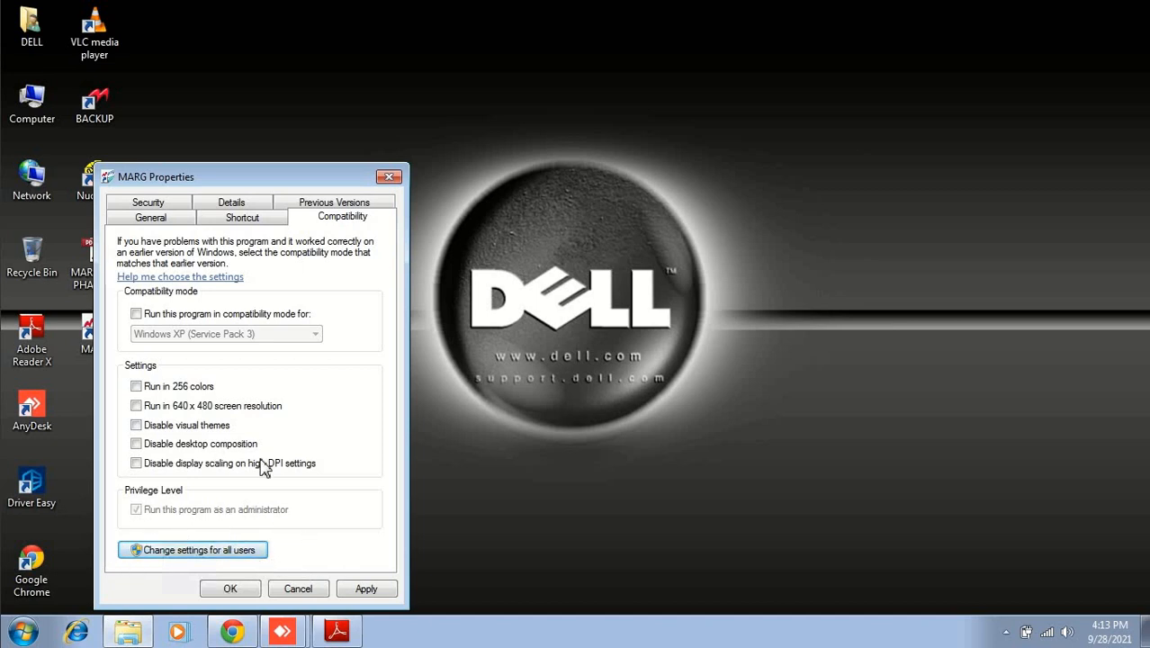
left_click(367, 589)
left_click(232, 590)
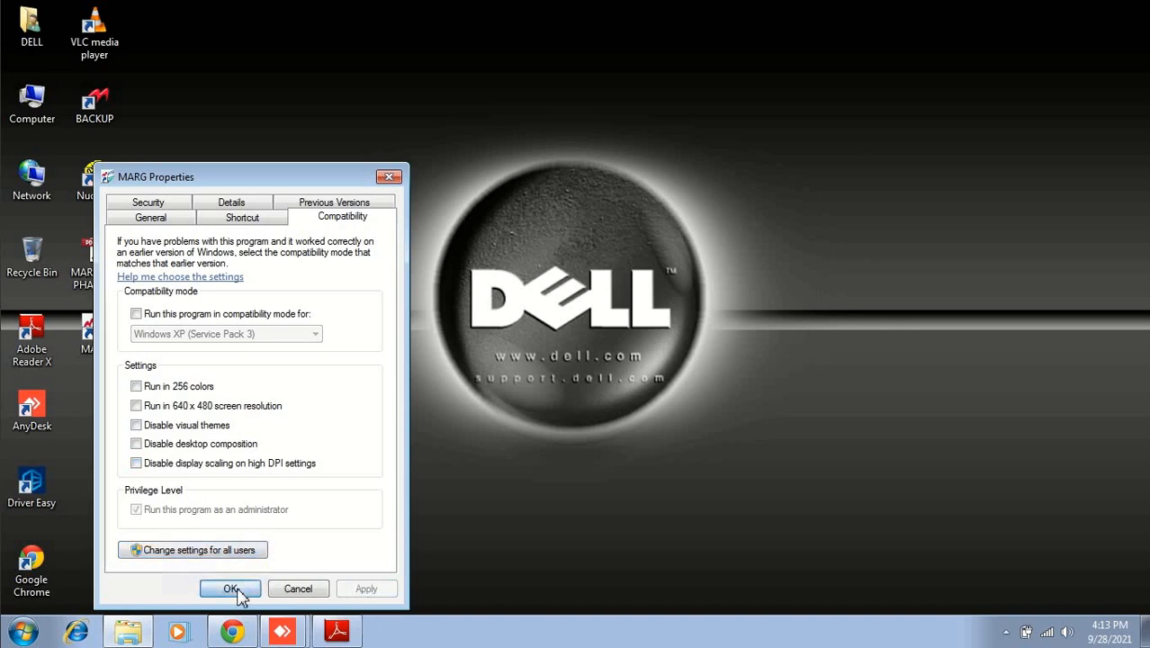
double_click(101, 335)
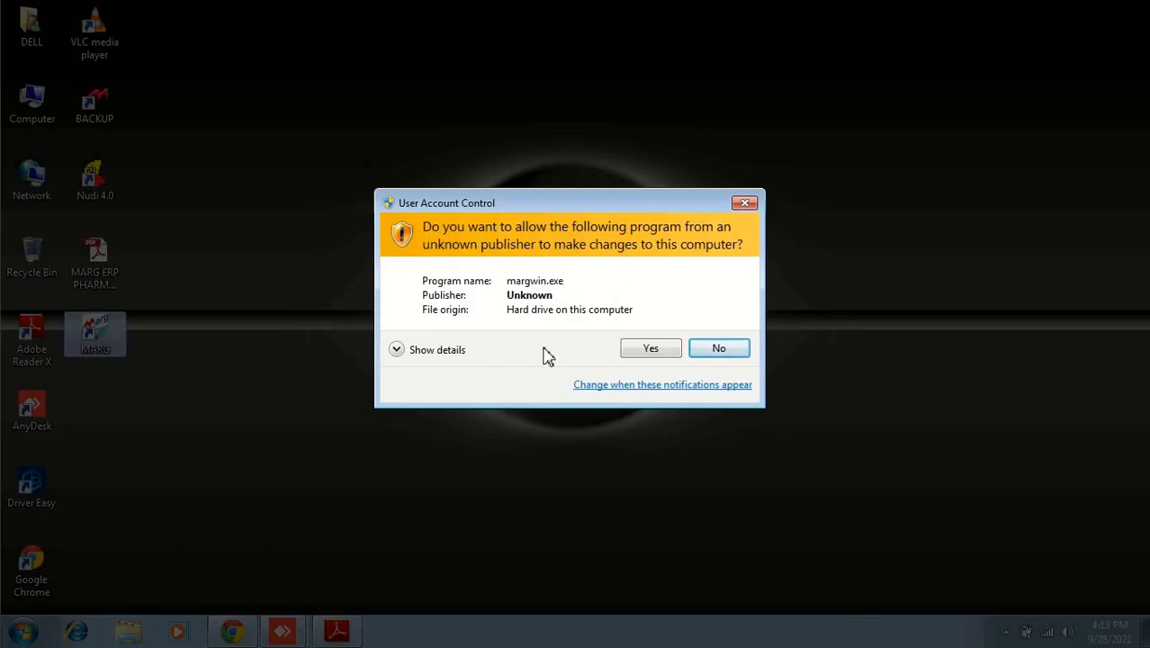
Step: Allow Marg ERP to run, then choose Create New Company from the F2 options
left_click(663, 350)
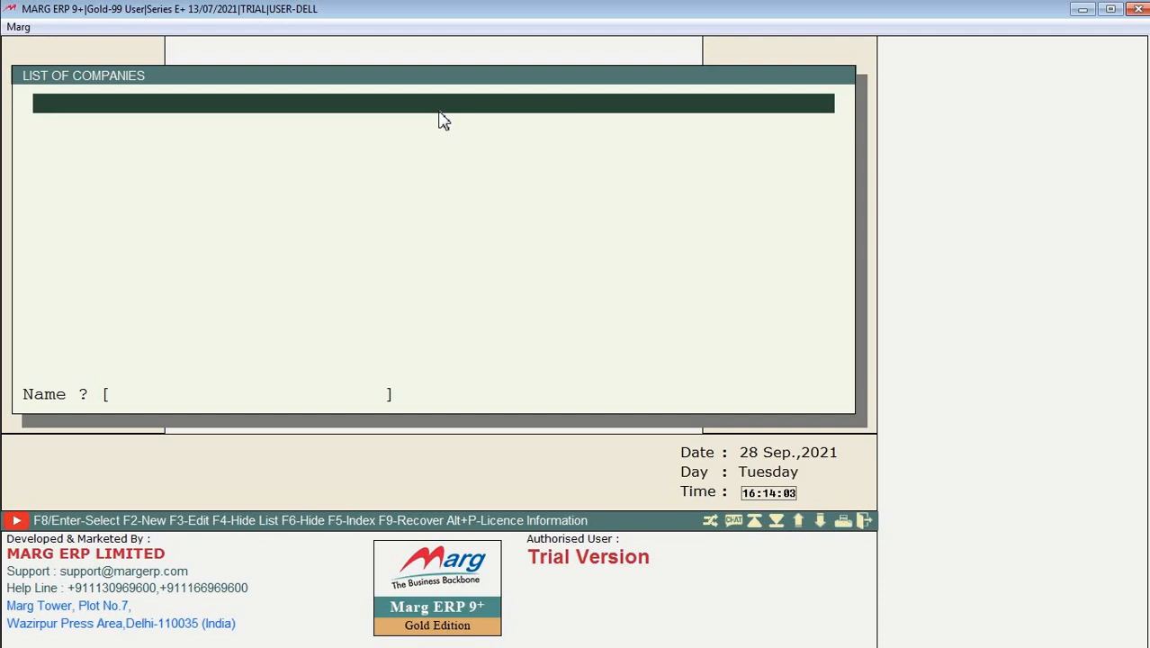
key("F2")
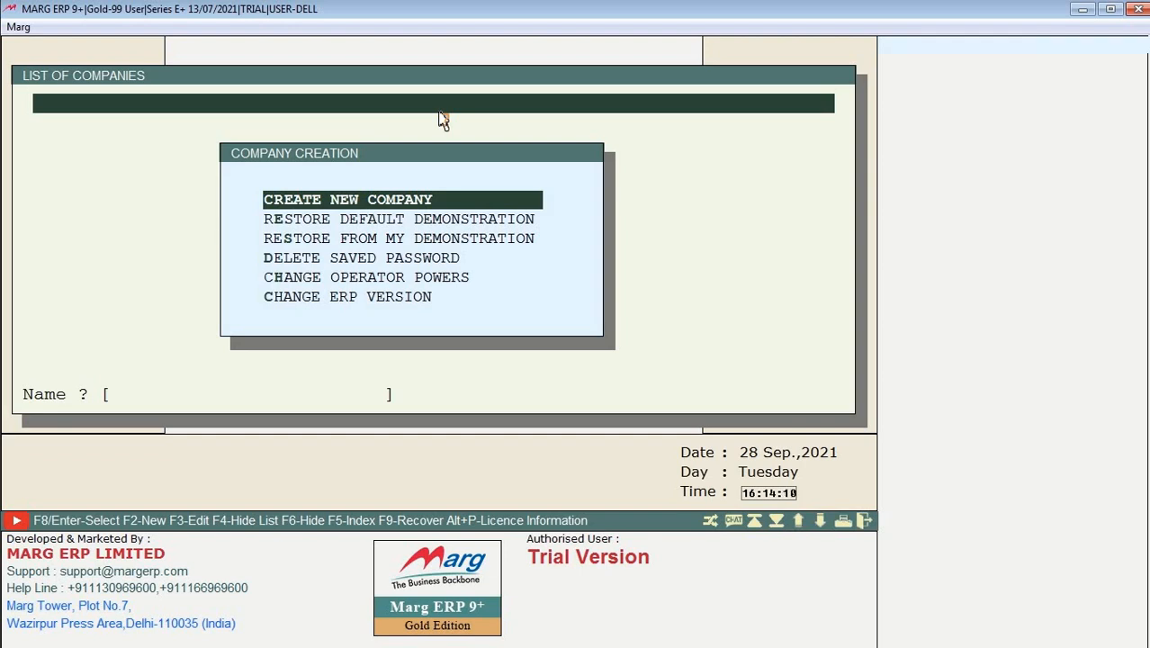
key("Return")
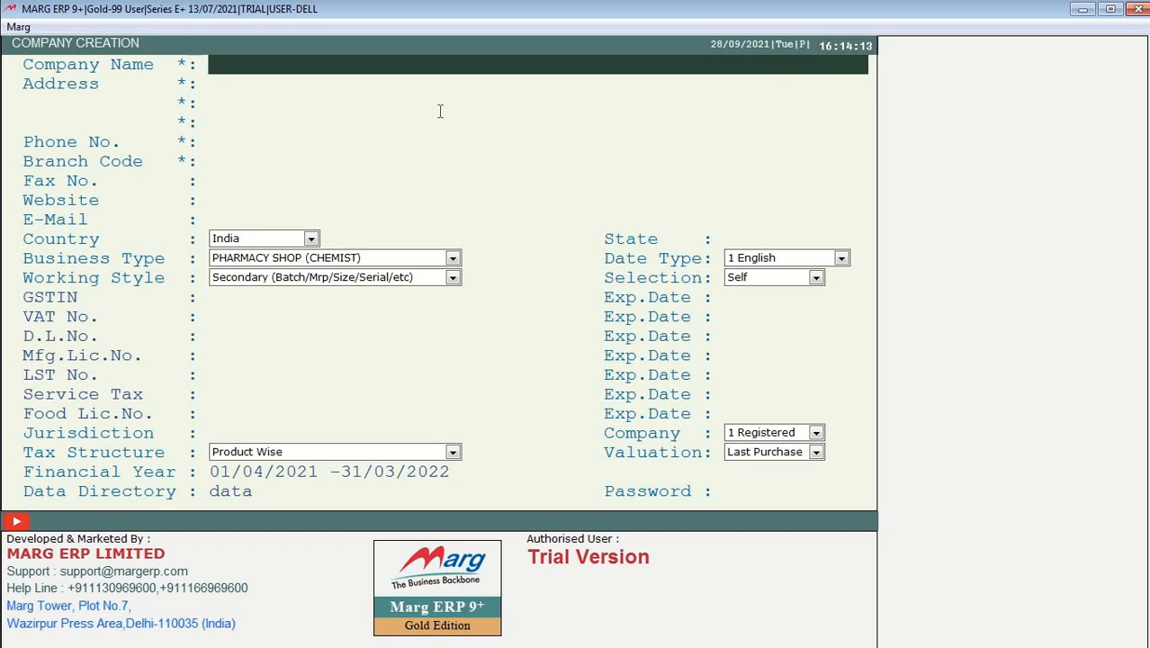
Step: Enter 'medicos' as the company name, move down to State, then exit the form unsaved
type("medicos")
key("Return")
key("Return")
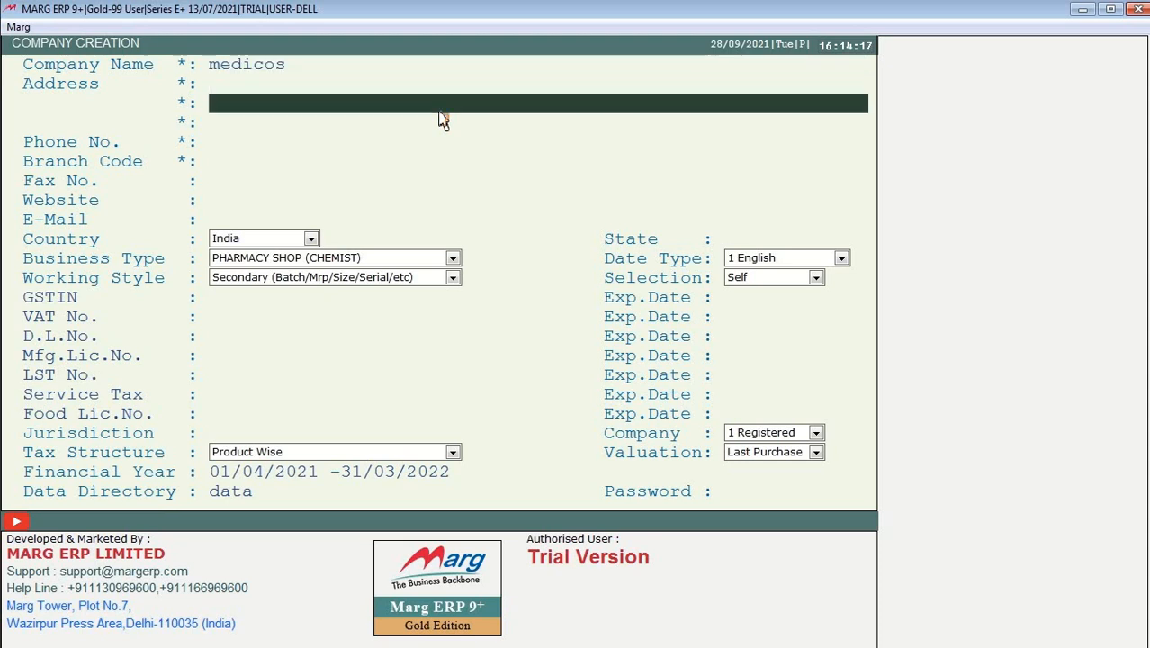
key("Return")
key("Return")
key("Return")
key("Return")
key("Return")
key("Return")
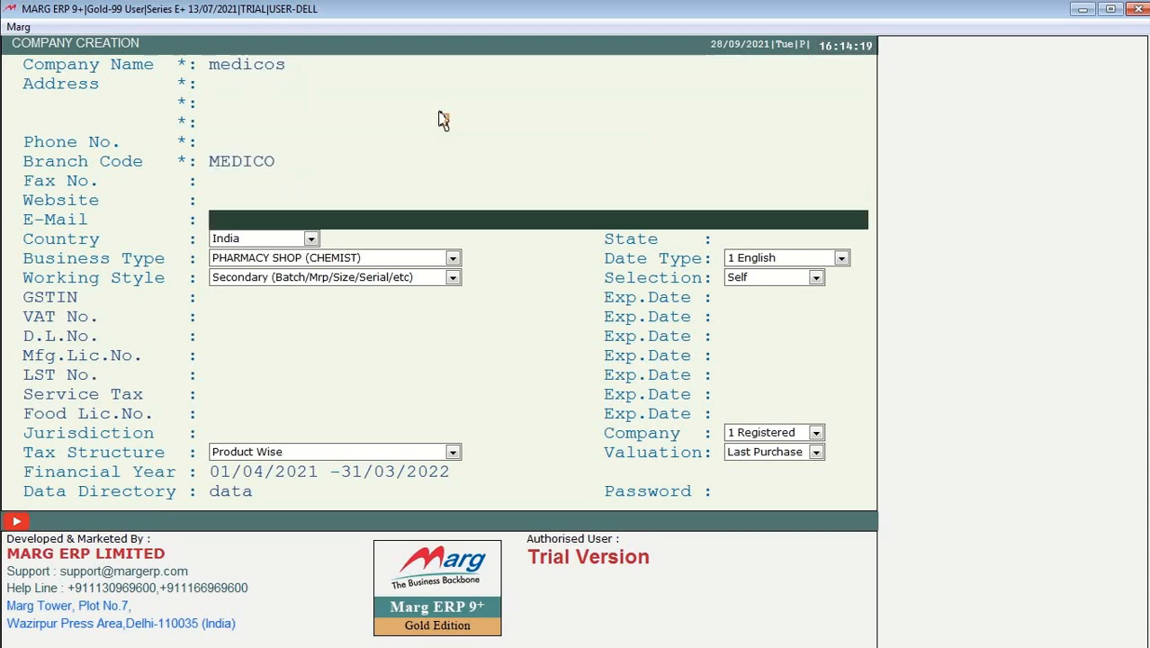
key("Return")
key("Return")
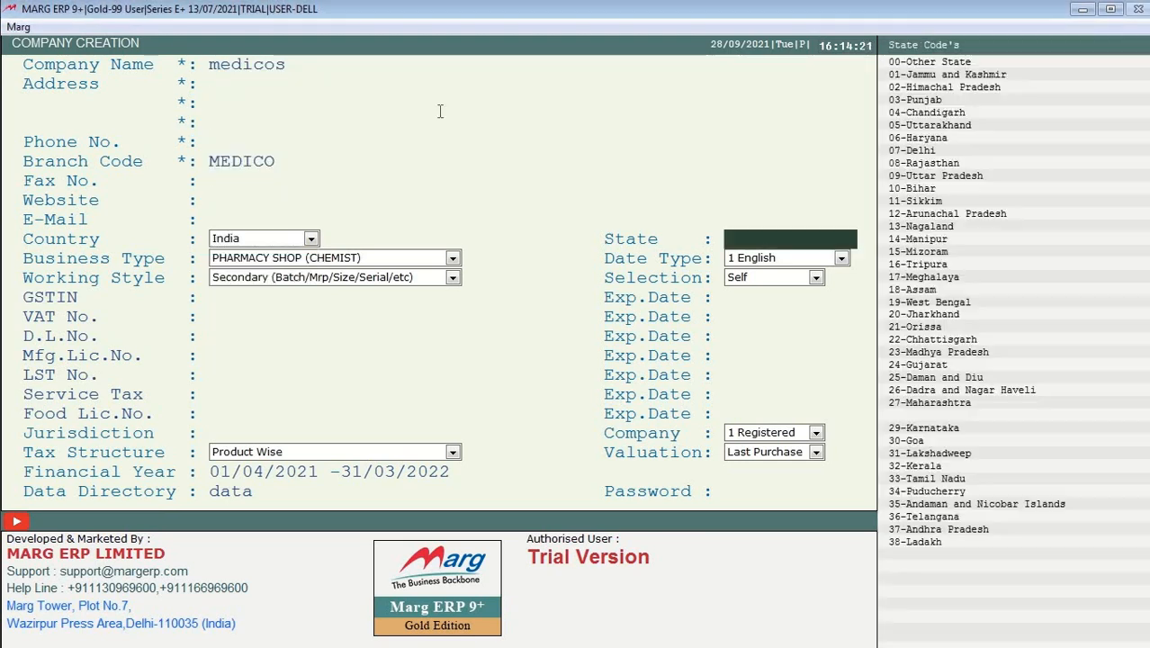
key("Return")
key("Return")
key("Return")
key("Return")
key("Return")
key("Return")
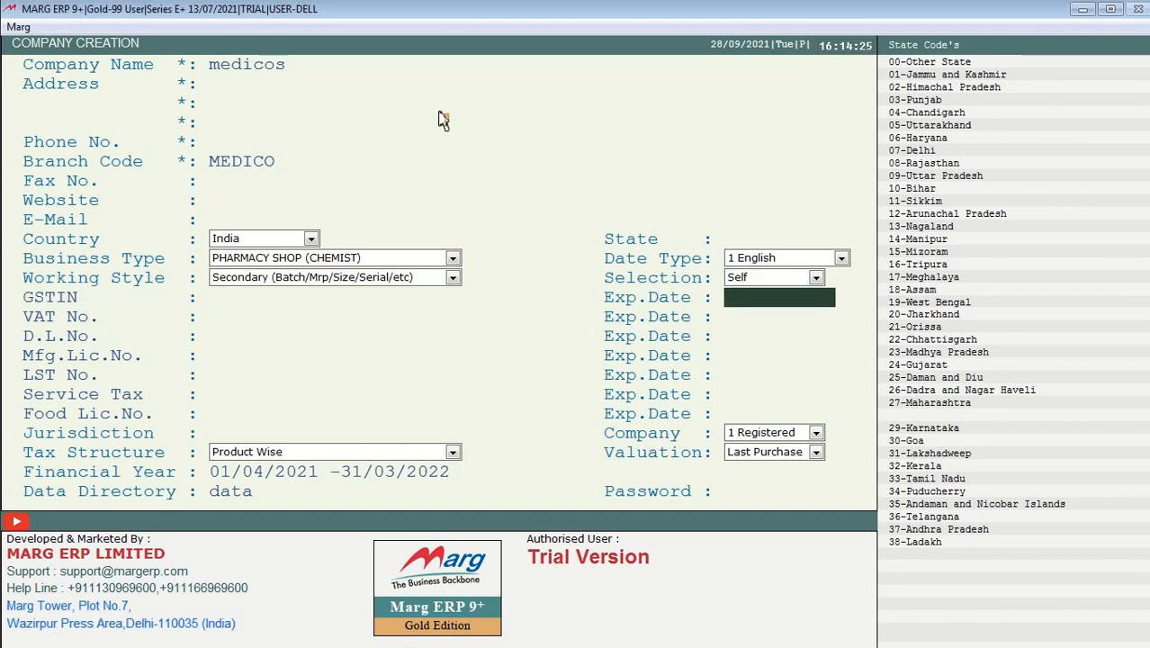
key("Escape")
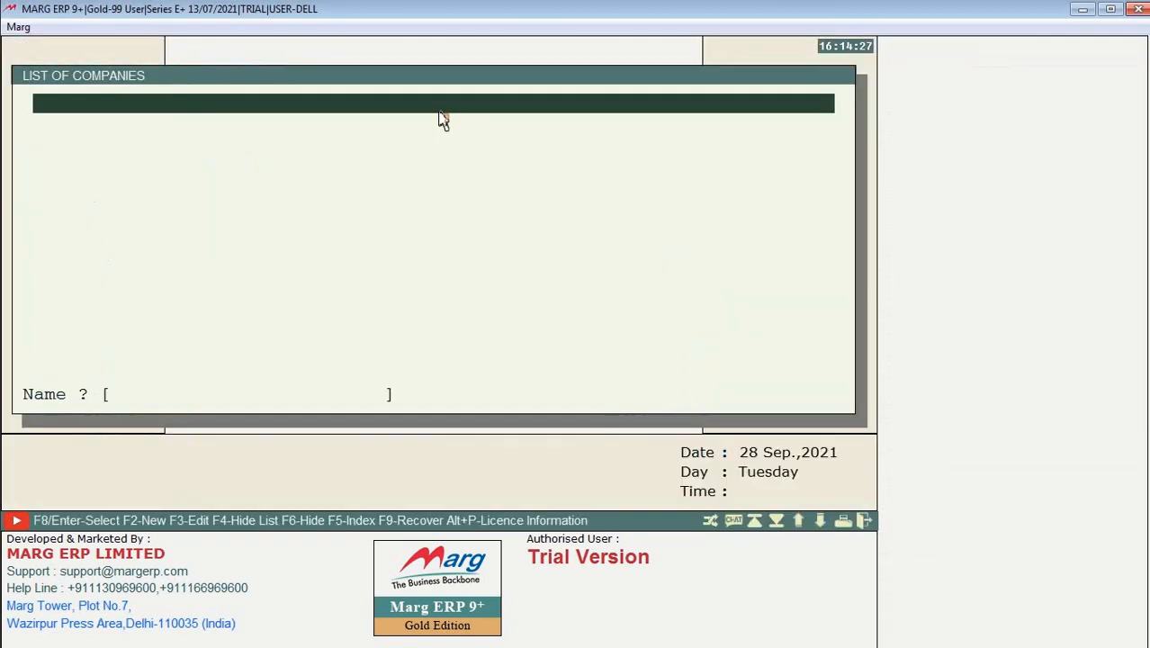
Step: Reopen the F2 company options and highlight Restore Default Demonstration
key("F2")
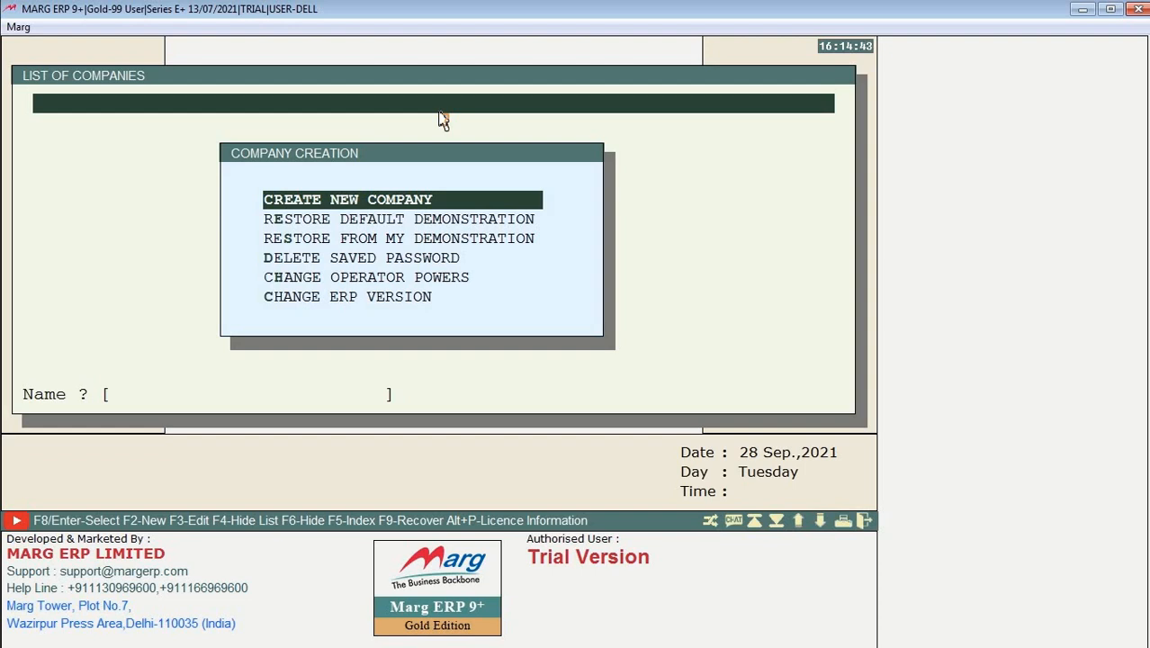
key("Down")
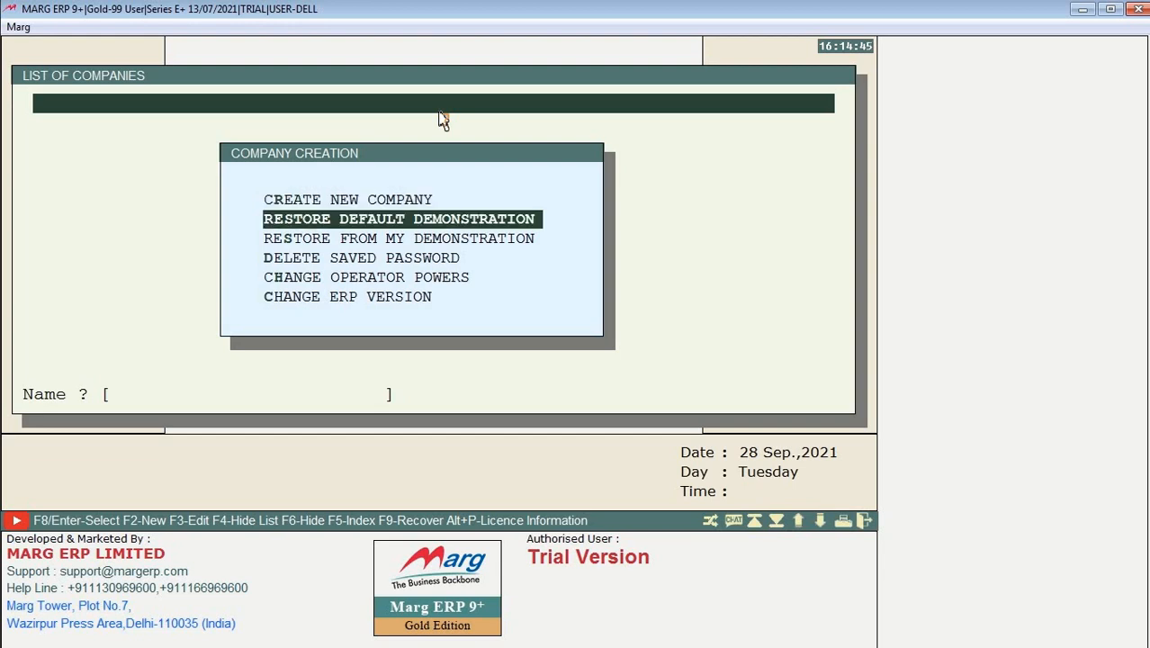
Step: Mark DEMO CHEMIST SHOP in the default demonstration list and restore it
key("Return")
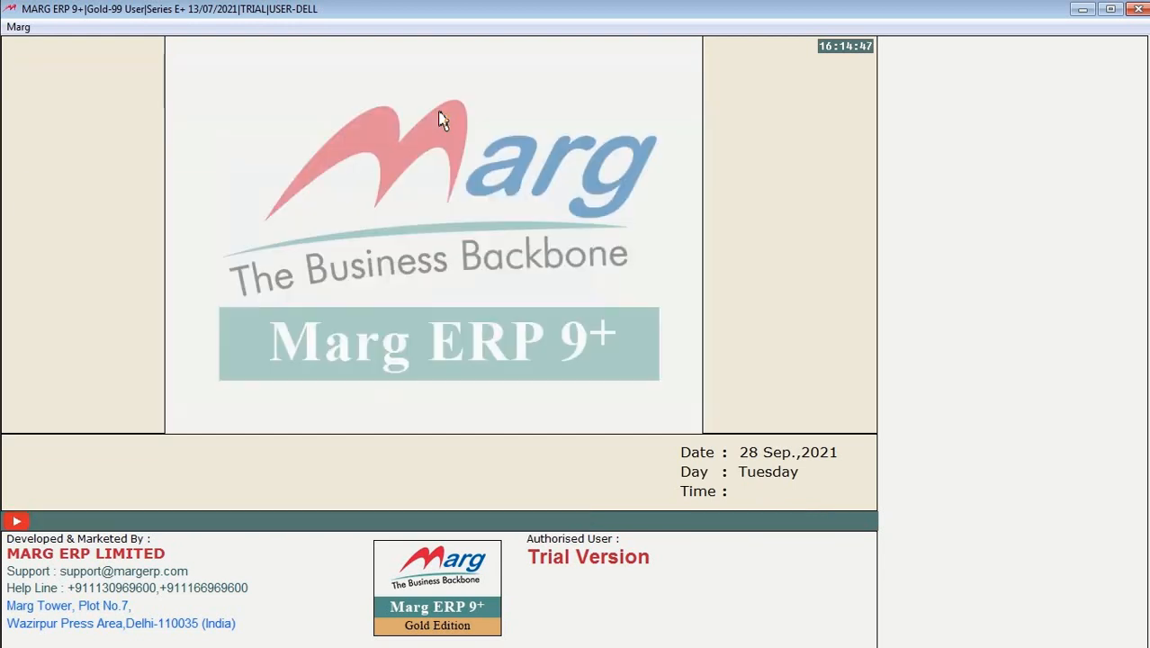
key("Down")
key("Down")
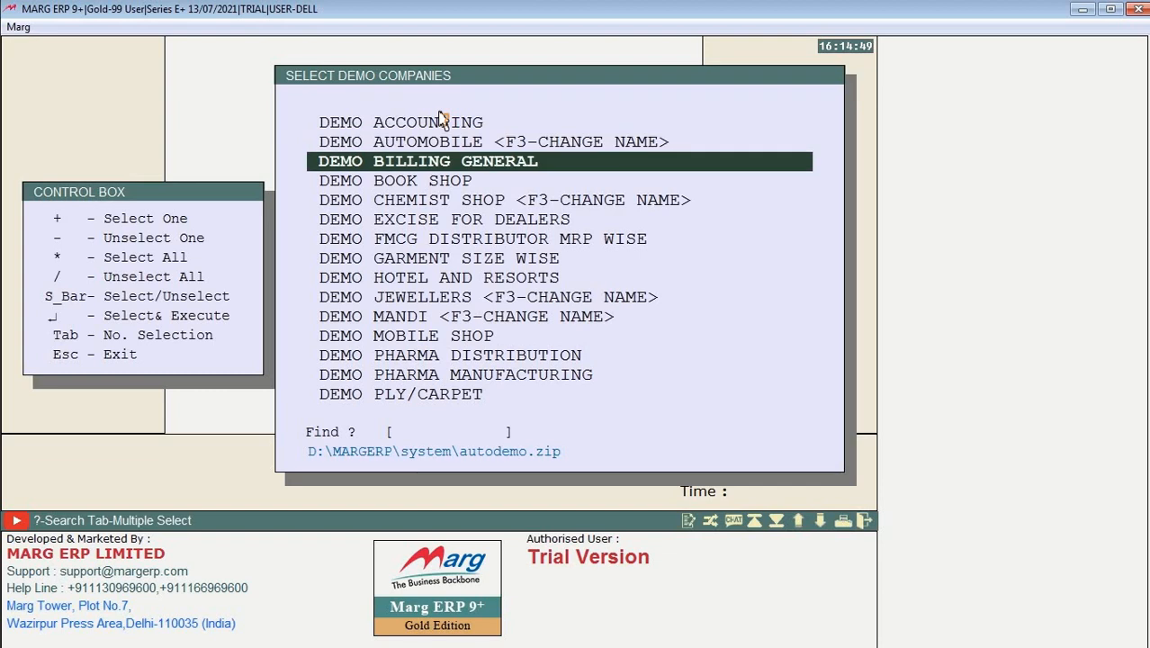
key("Down")
key("Down")
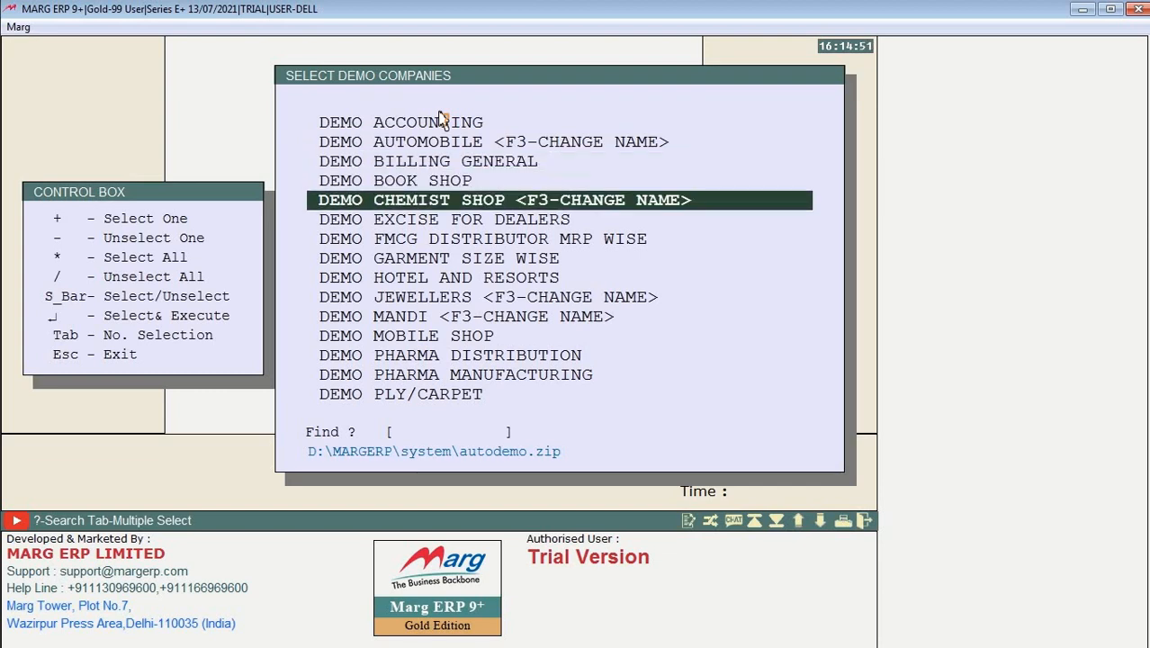
key("space")
key("Up")
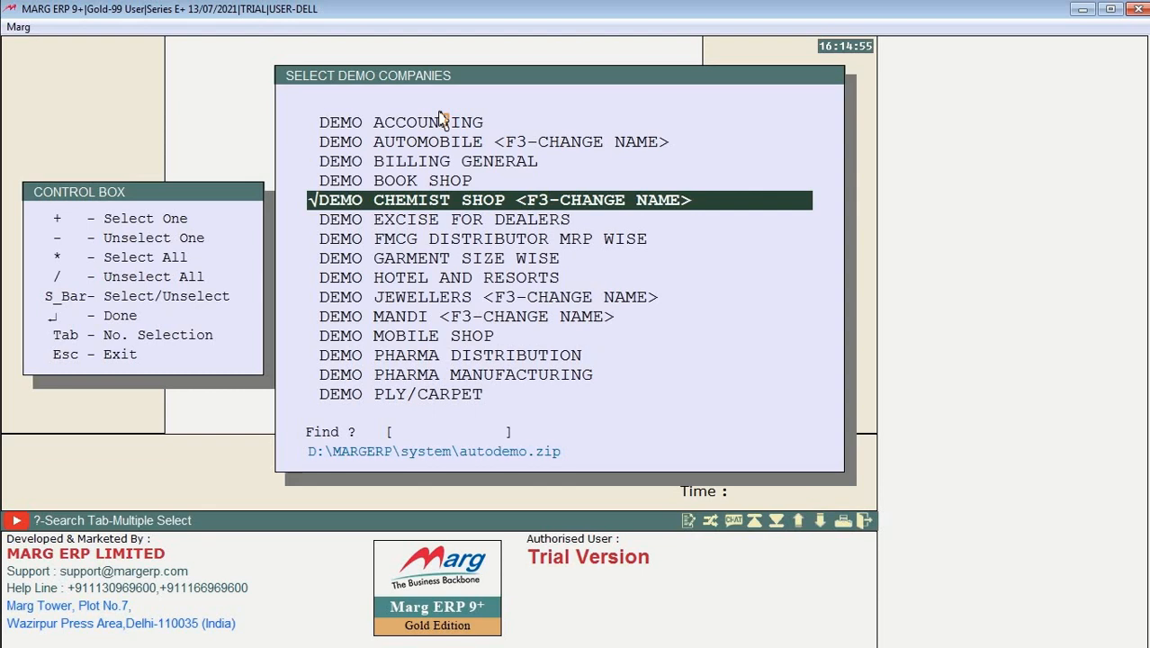
key("Return")
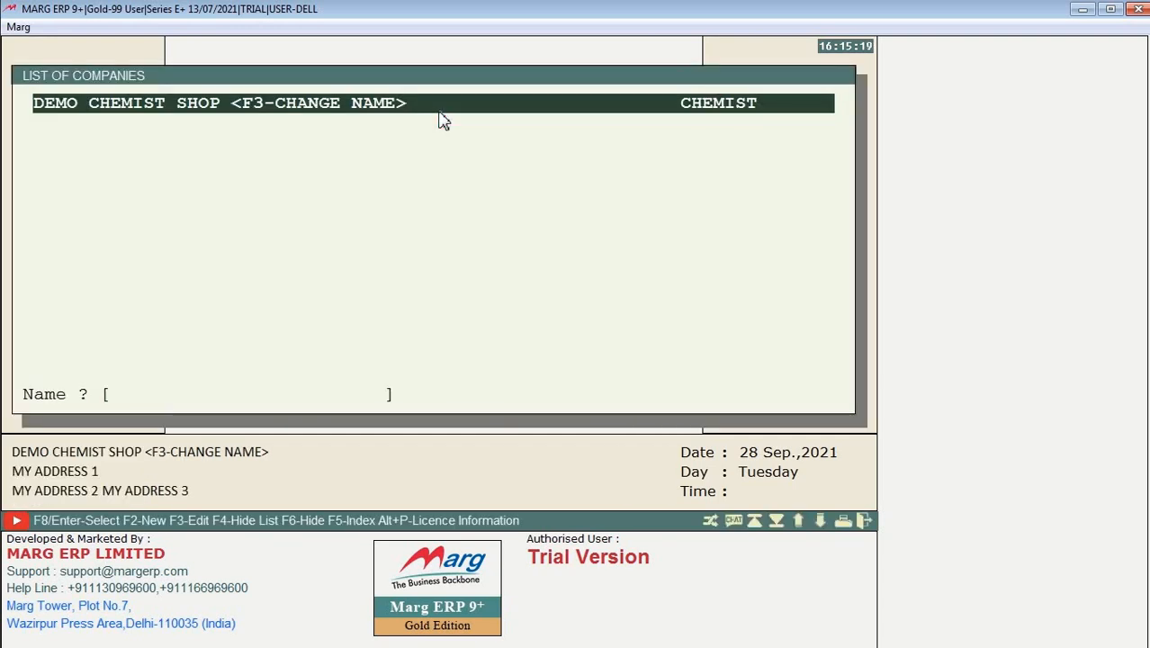
Step: Open DEMO CHEMIST SHOP's options, view and close Files Maintenance, then highlight Backup of Financial Year
left_click(440, 113)
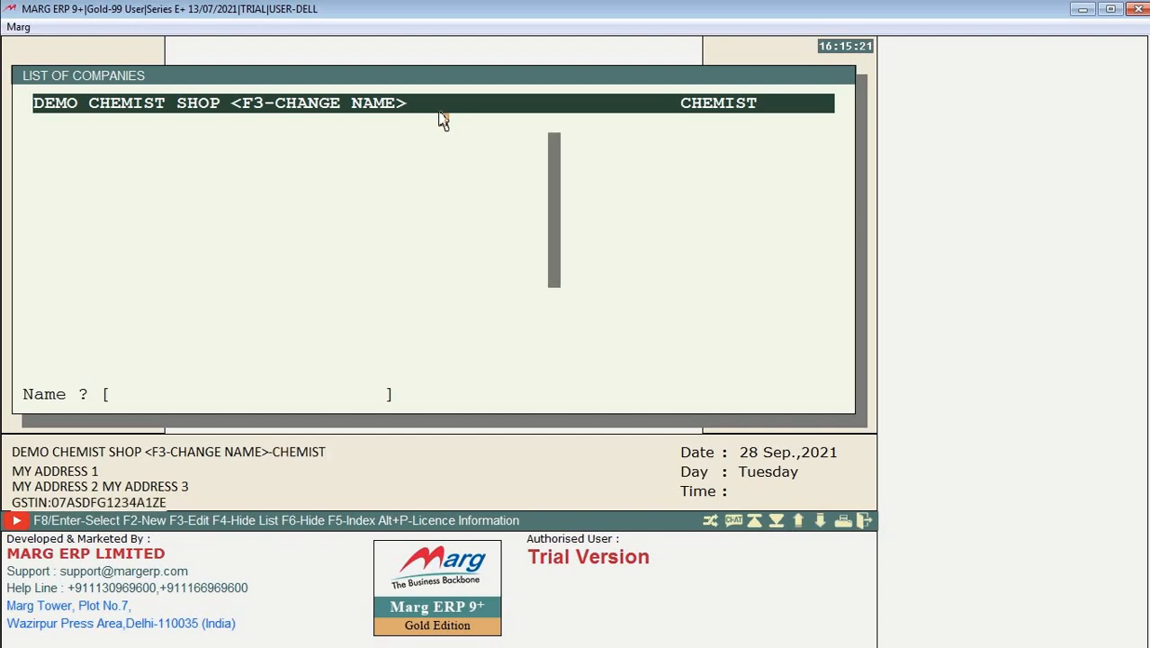
key("Down")
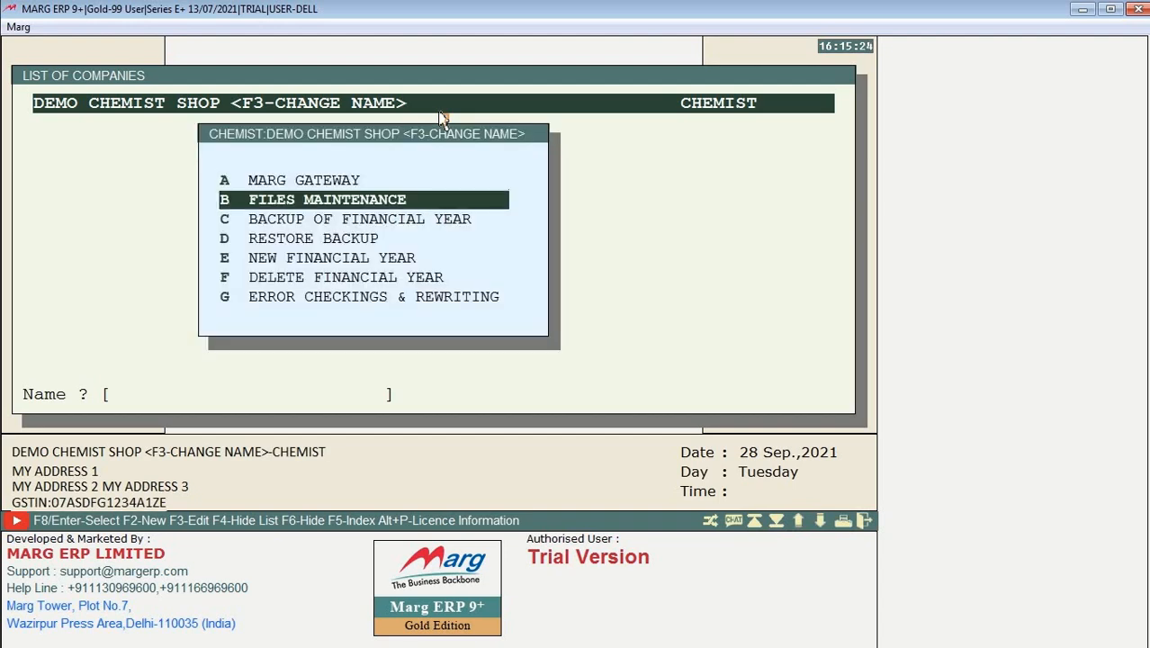
key("Up")
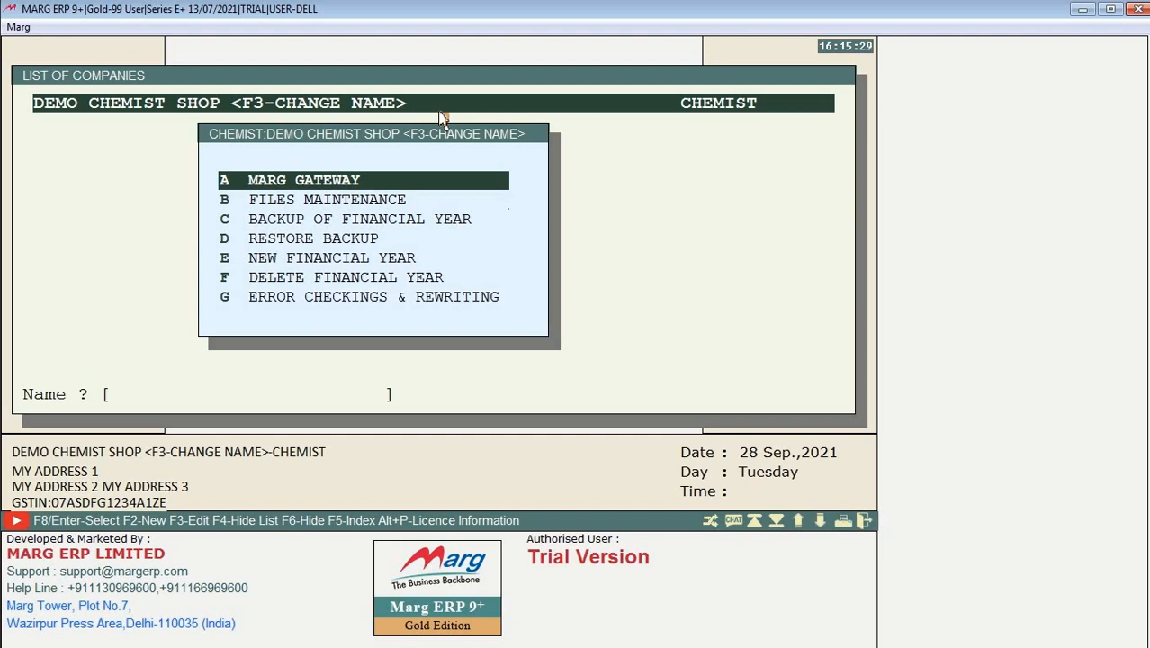
key("Down")
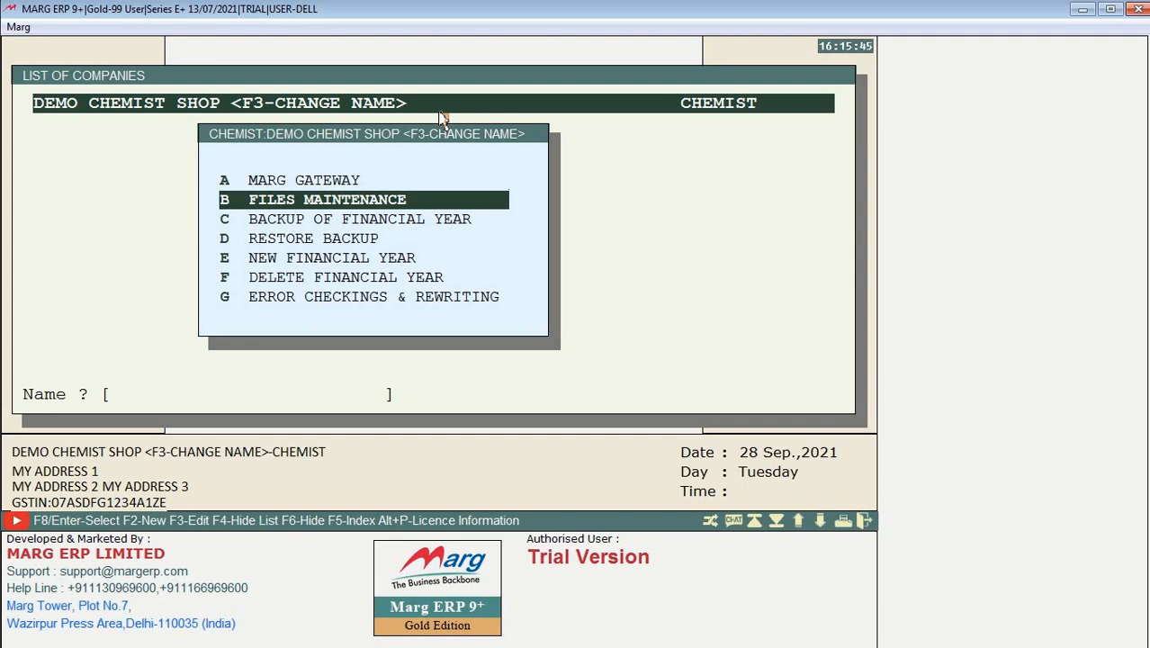
key("Return")
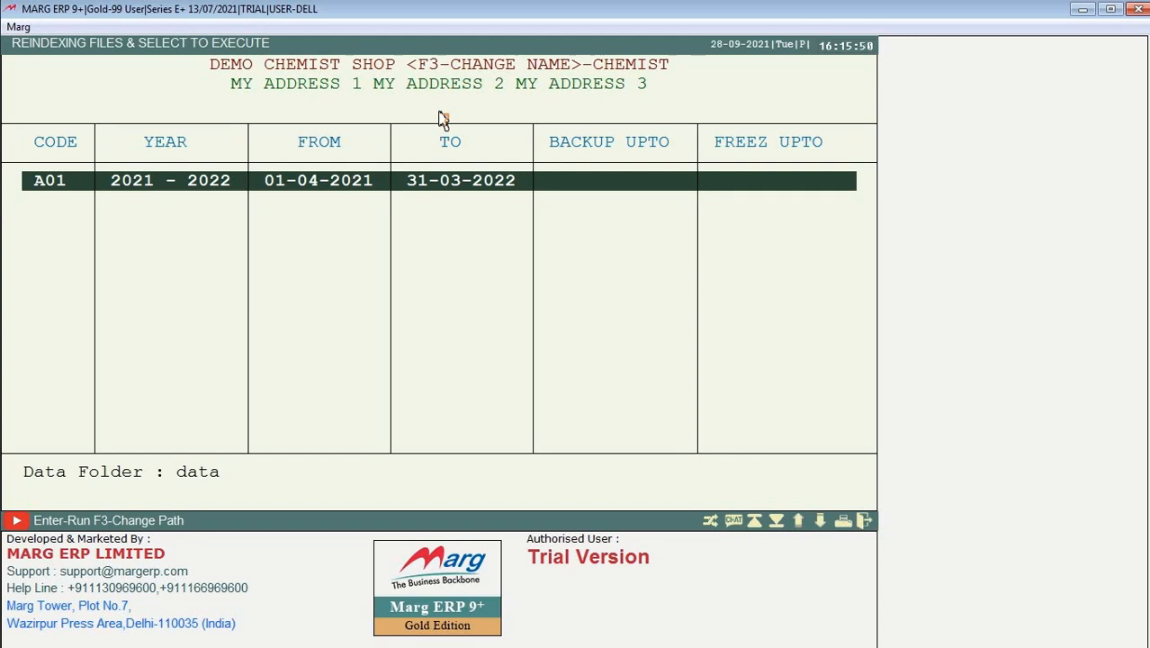
key("Return")
key("Down")
key("Down")
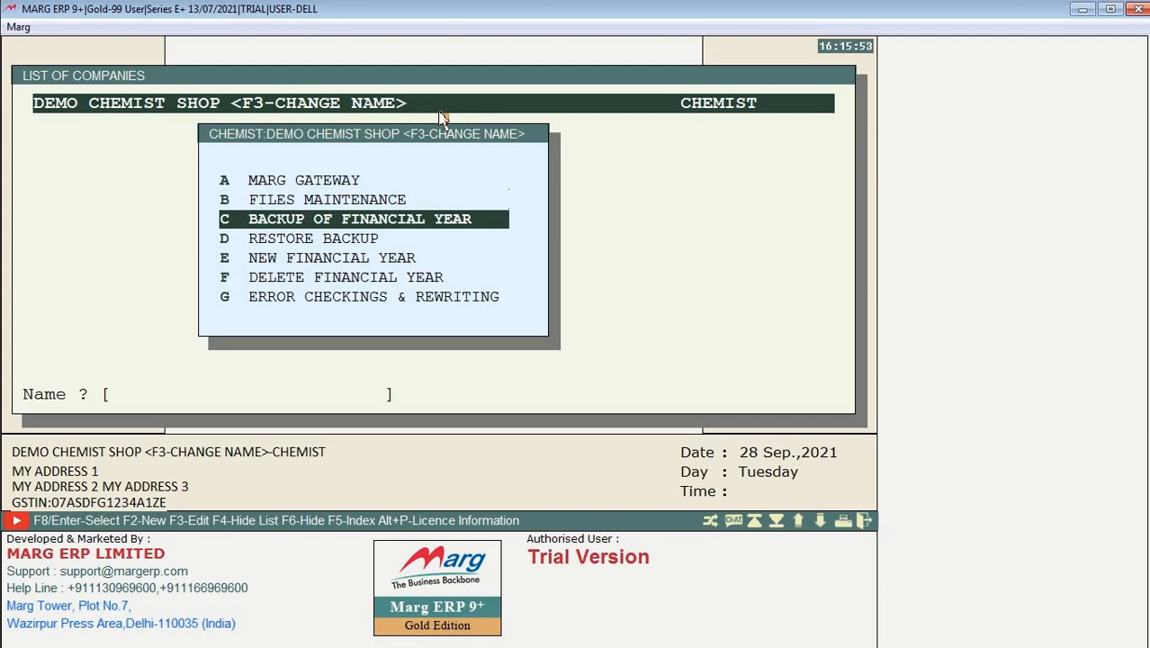
Step: Back up DEMO CHEMIST SHOP's 2021–2022 year to CHEMIST-DEMO-20210401-20220331.MBK with default path and options
key("Return")
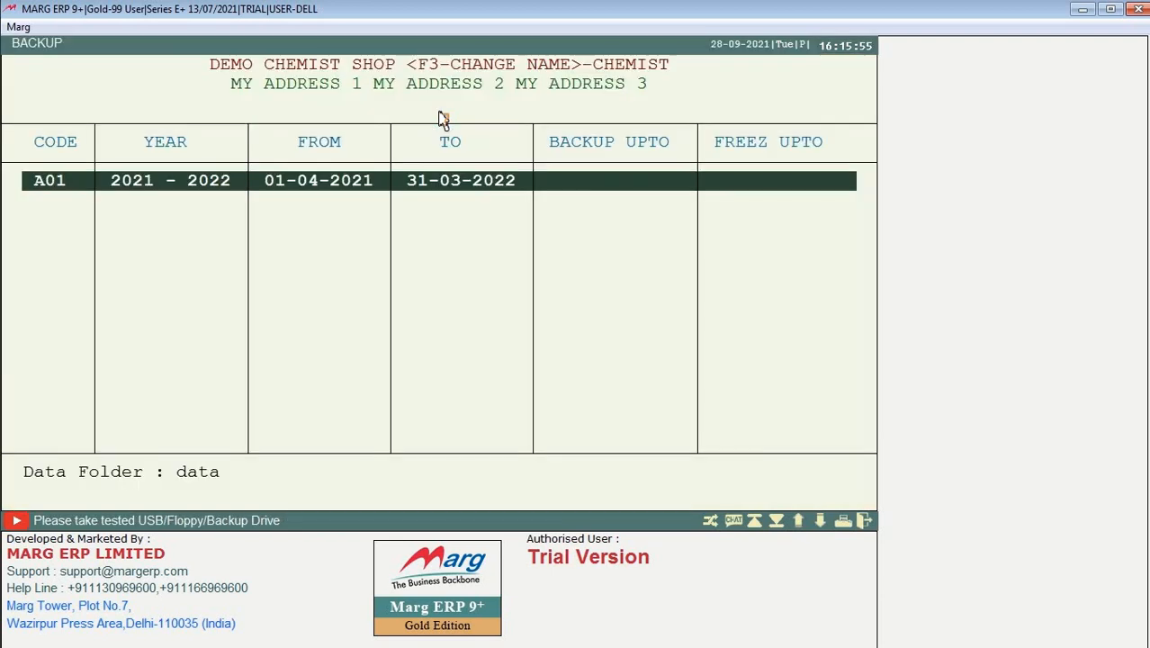
key("Return")
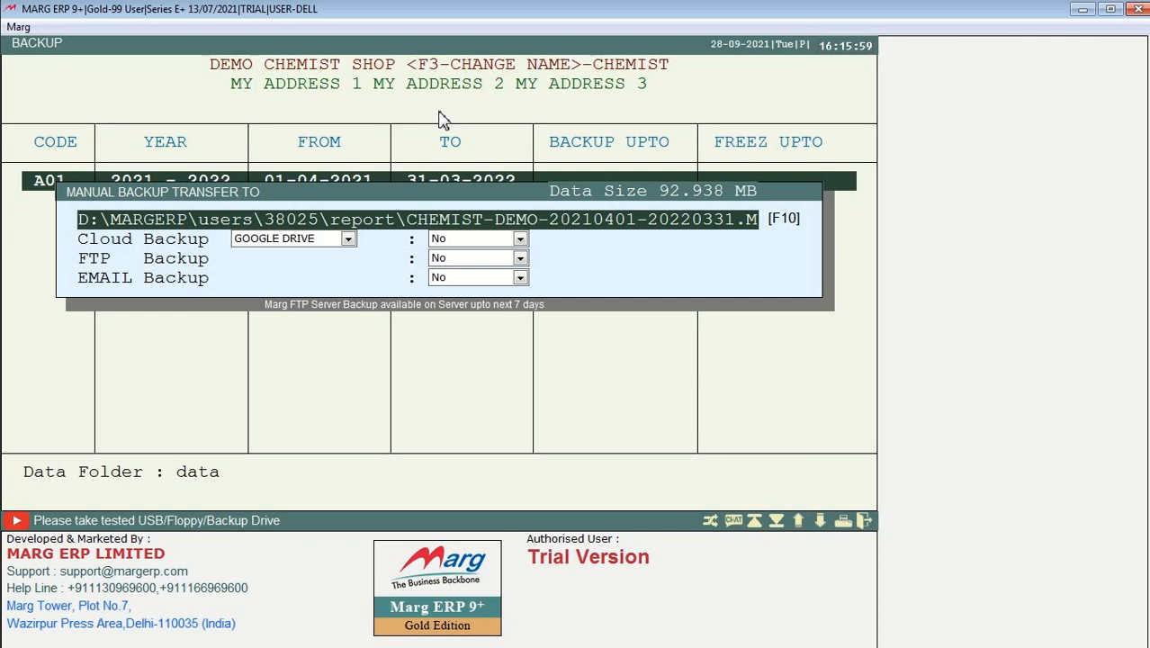
key("Return")
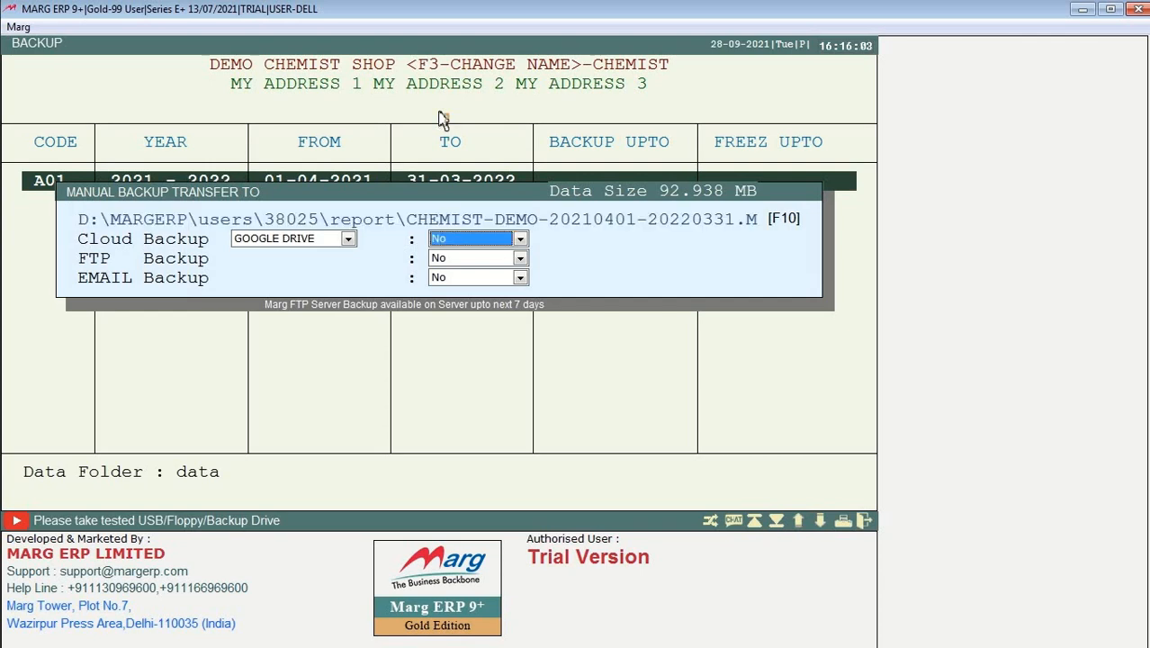
key("Return")
key("Return")
key("Return")
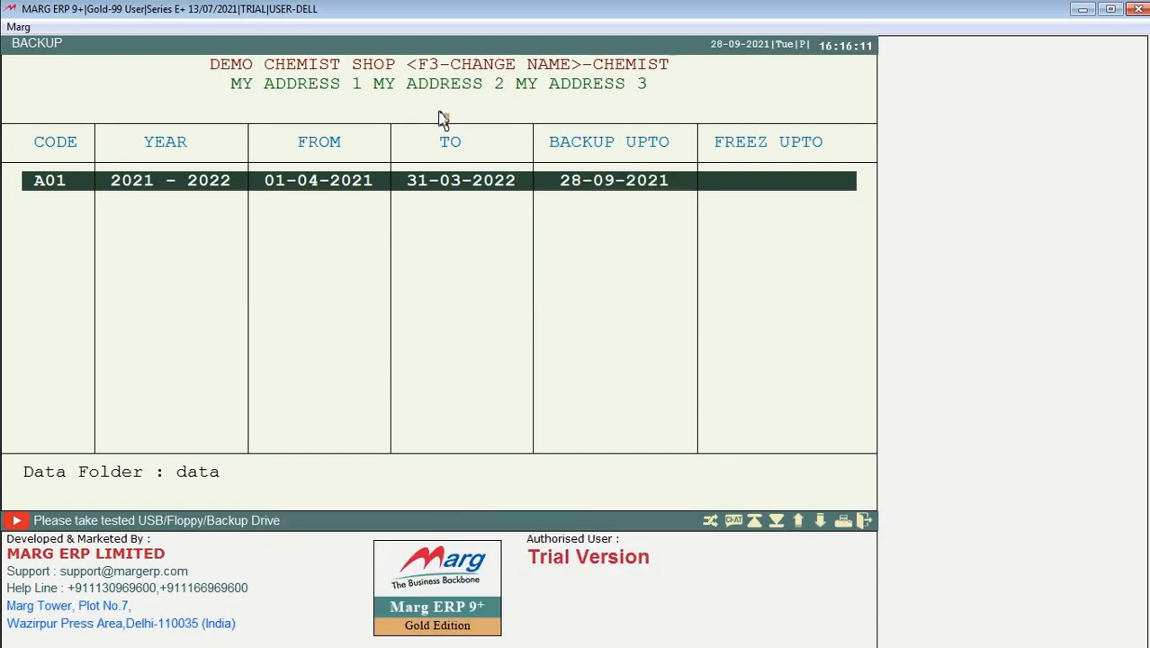
key("Escape")
key("Down")
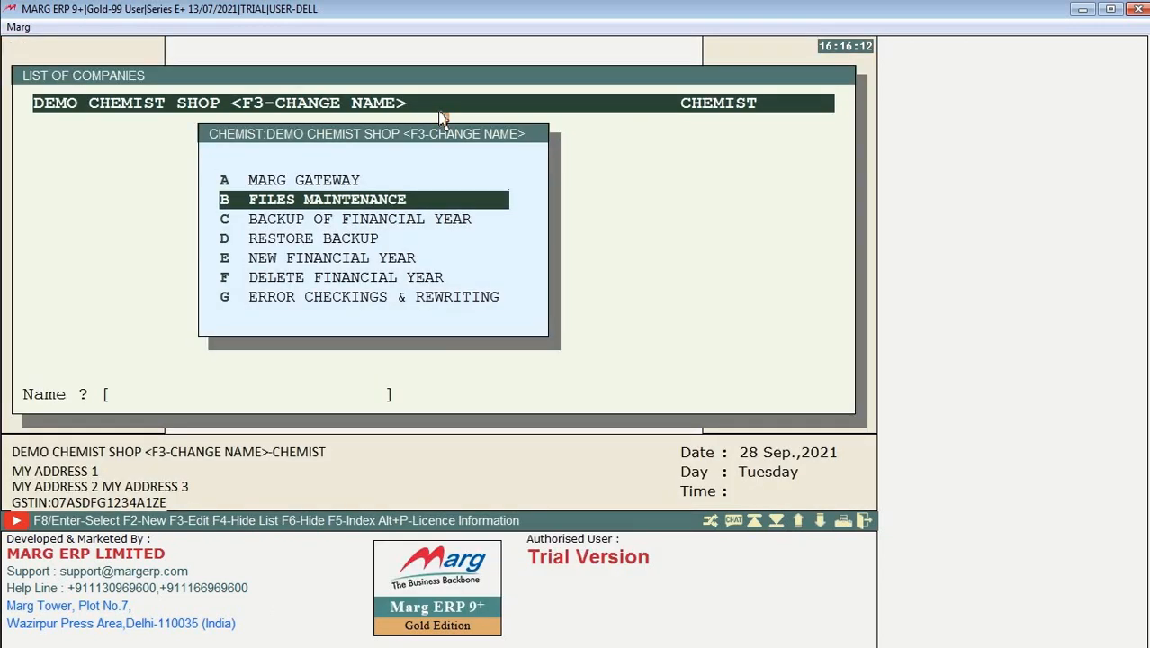
key("Down")
key("Down")
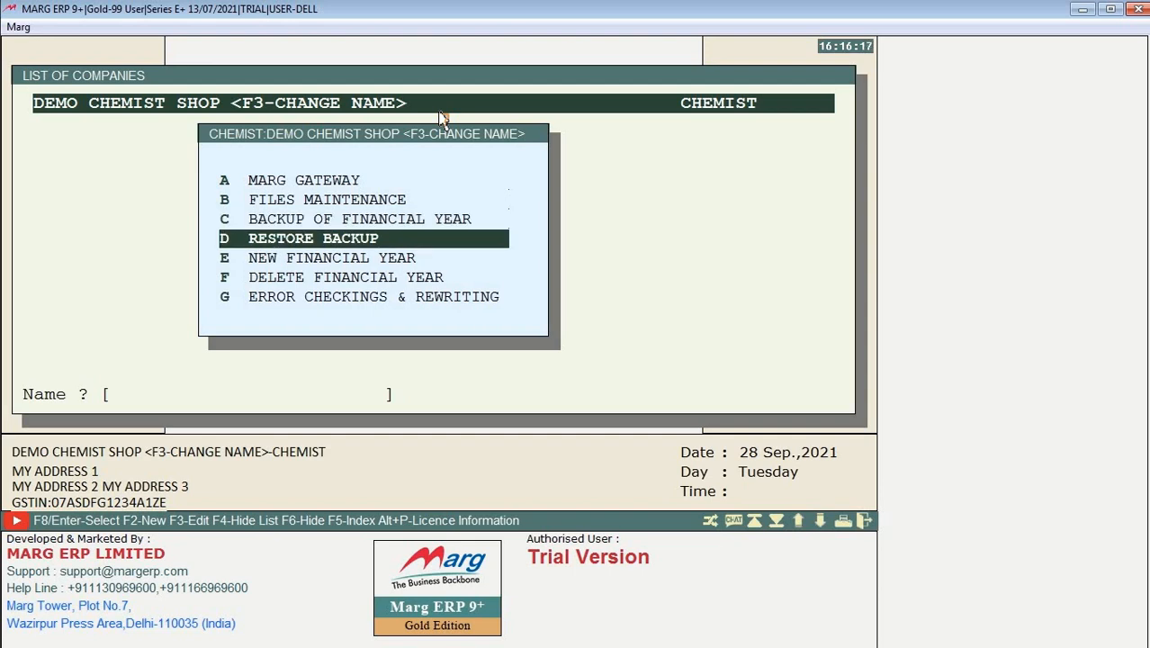
key("Up")
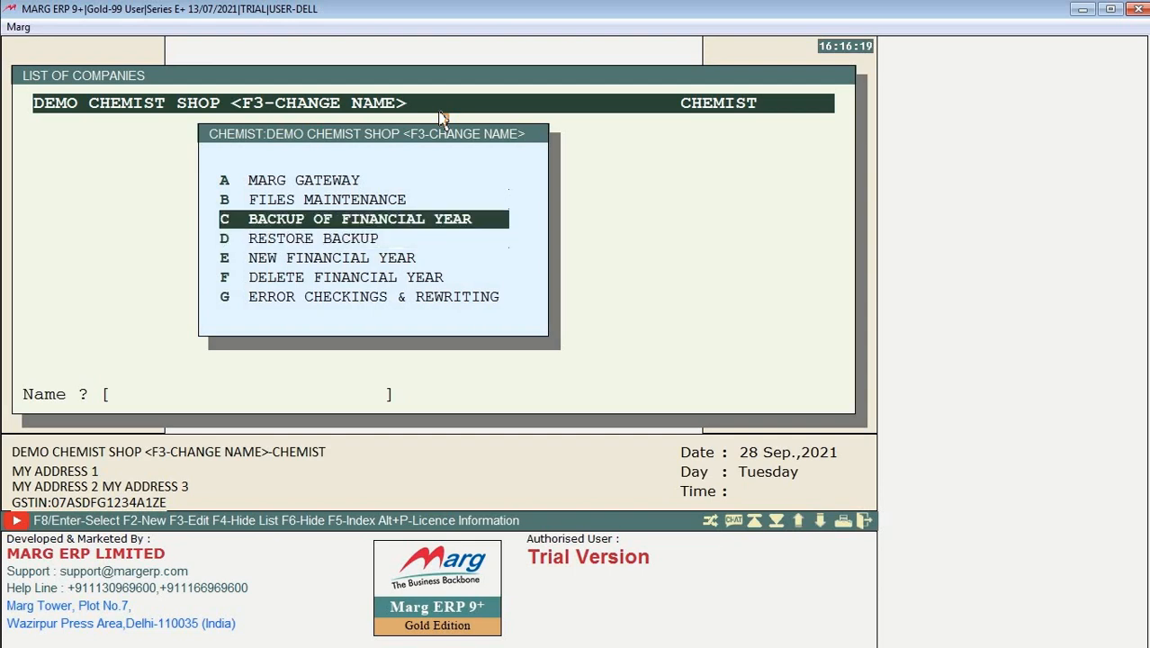
key("Down")
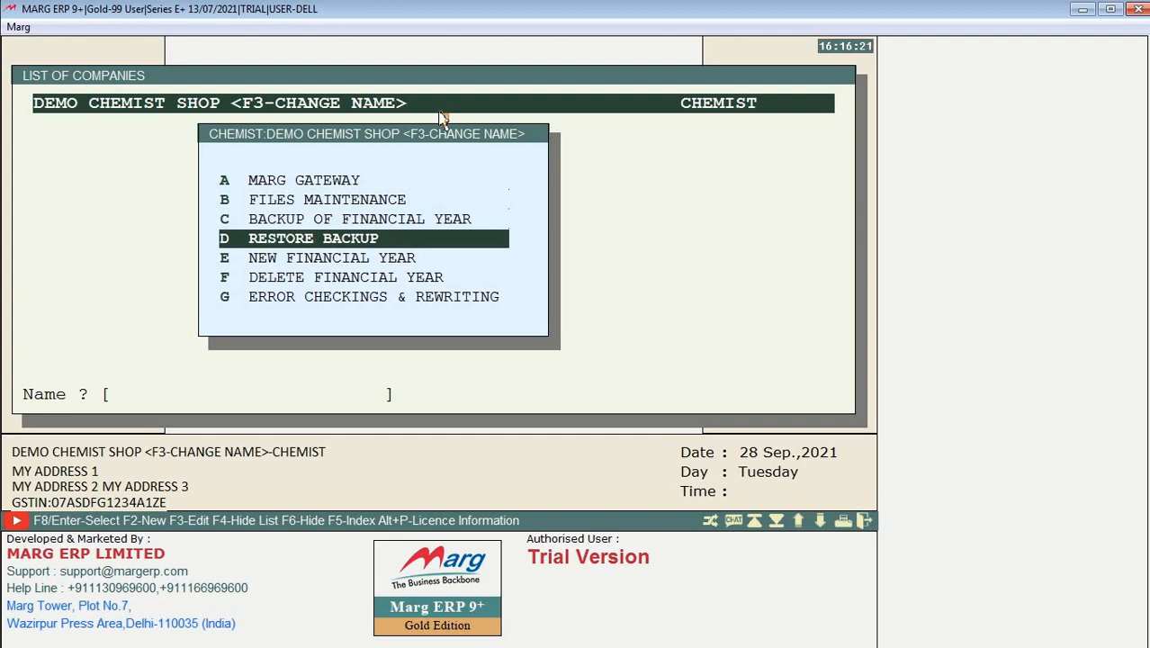
key("Down")
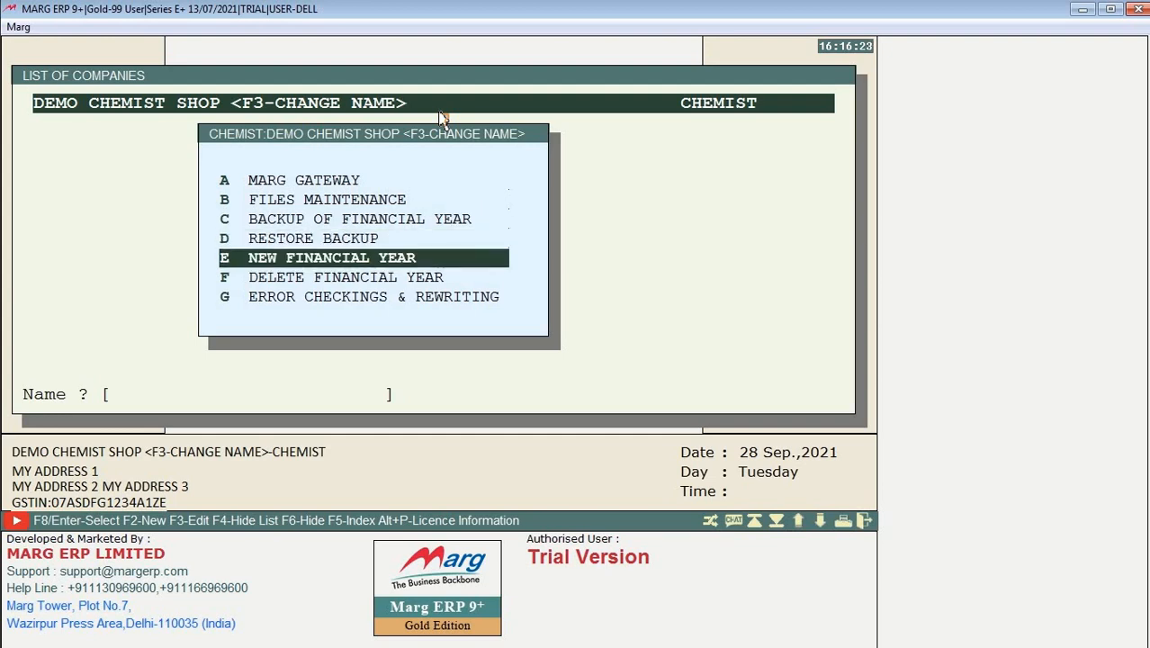
key("Return")
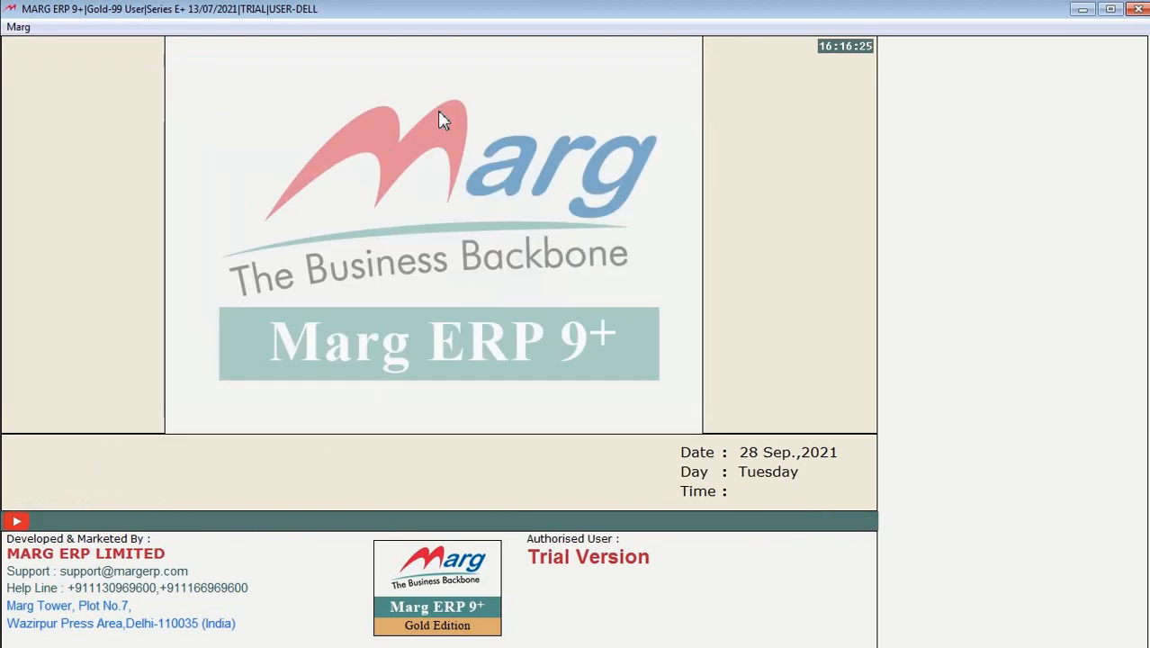
key("Escape")
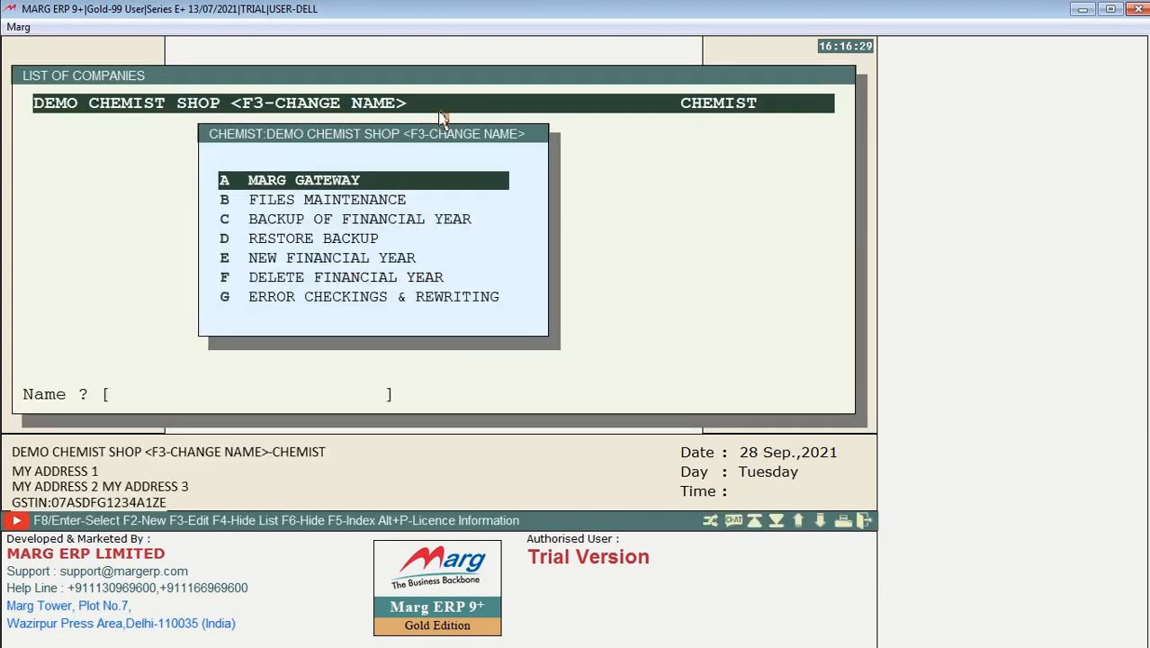
key("Down")
key("Down")
key("Down")
key("Down")
key("Down")
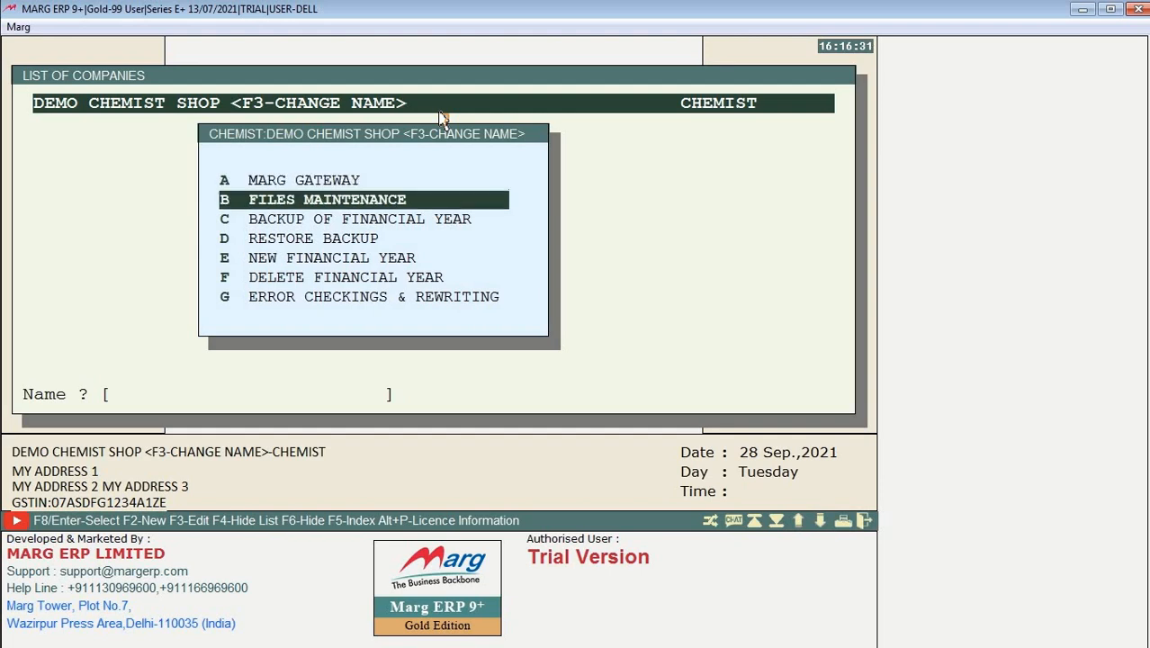
key("Down")
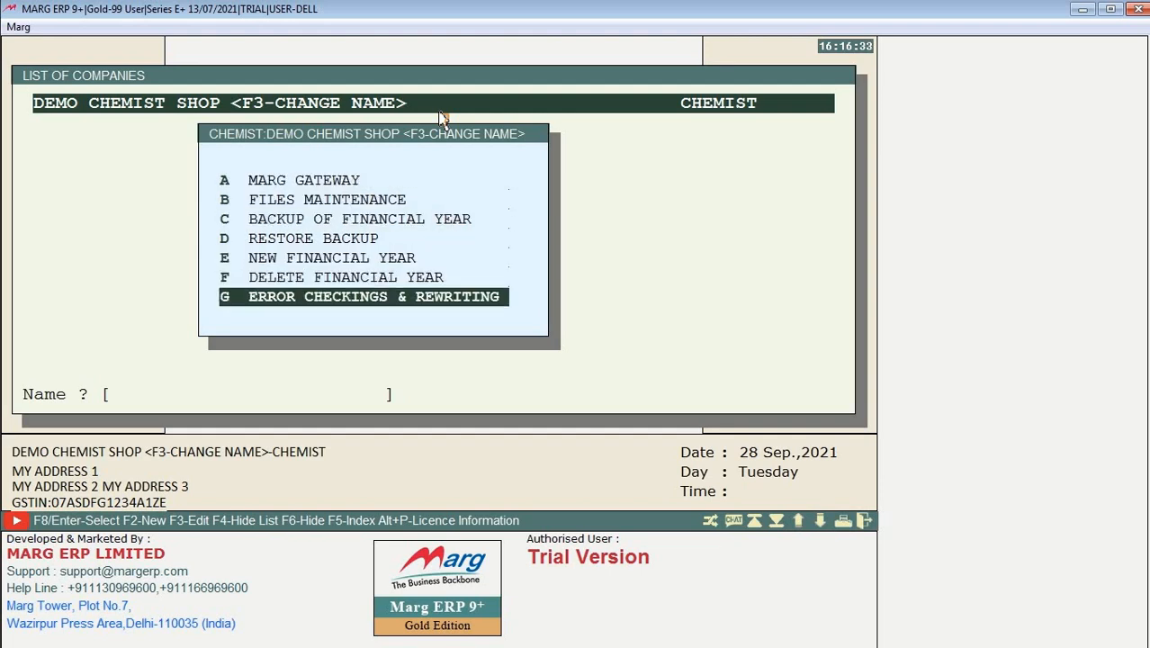
key("Up")
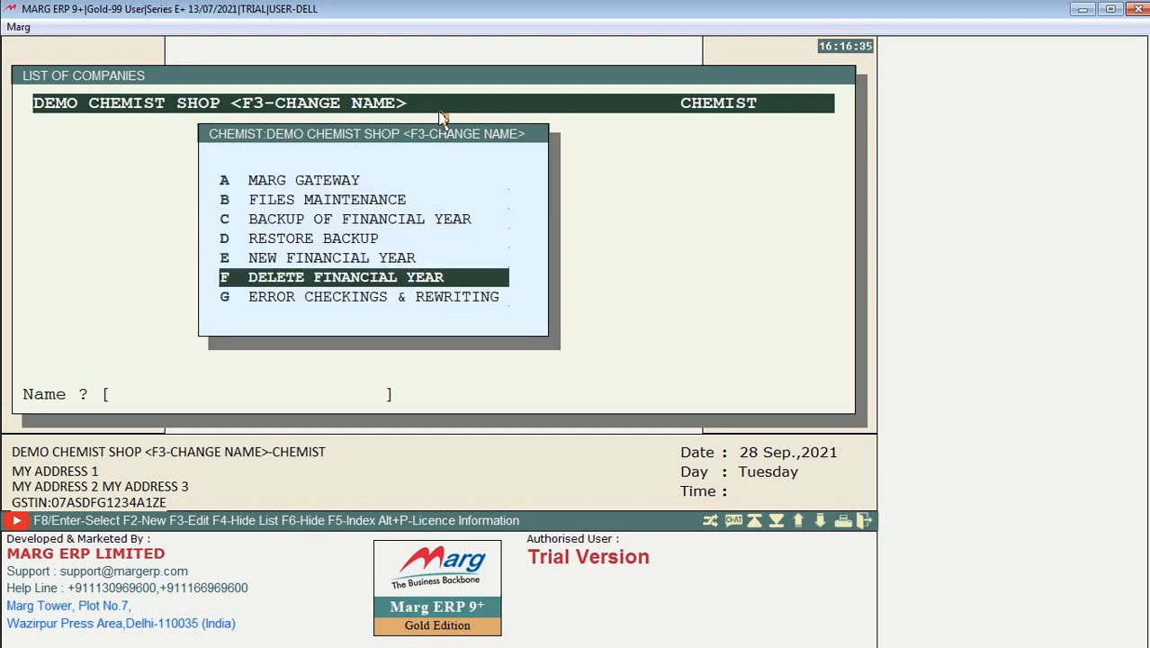
key("Down")
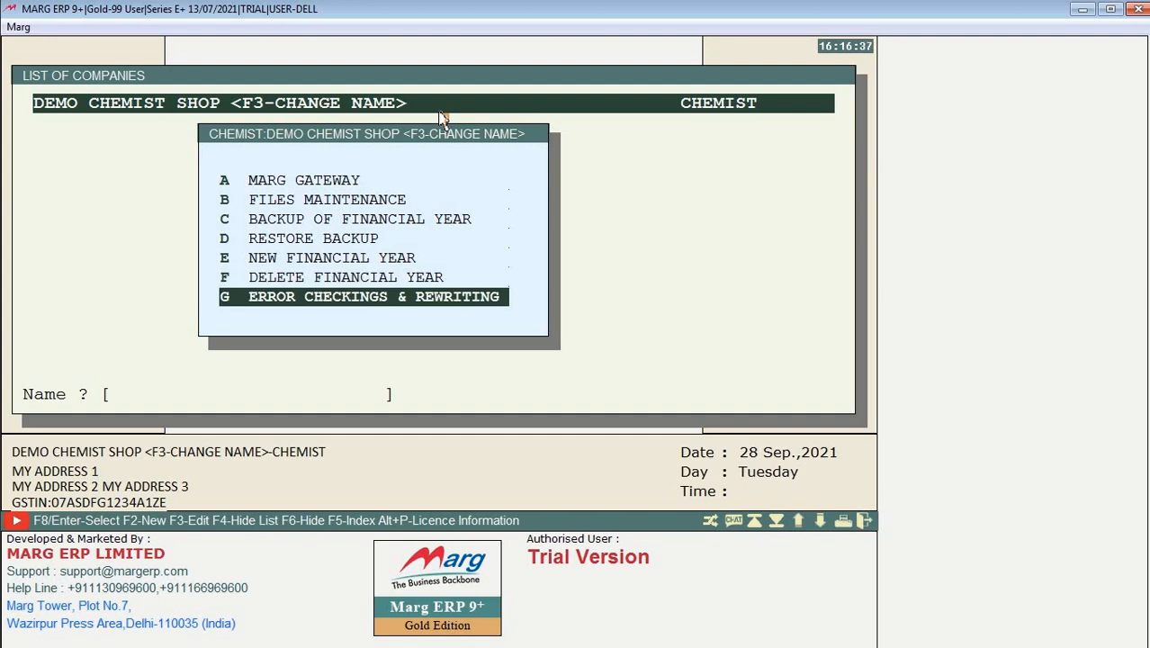
key("Return")
key("Return")
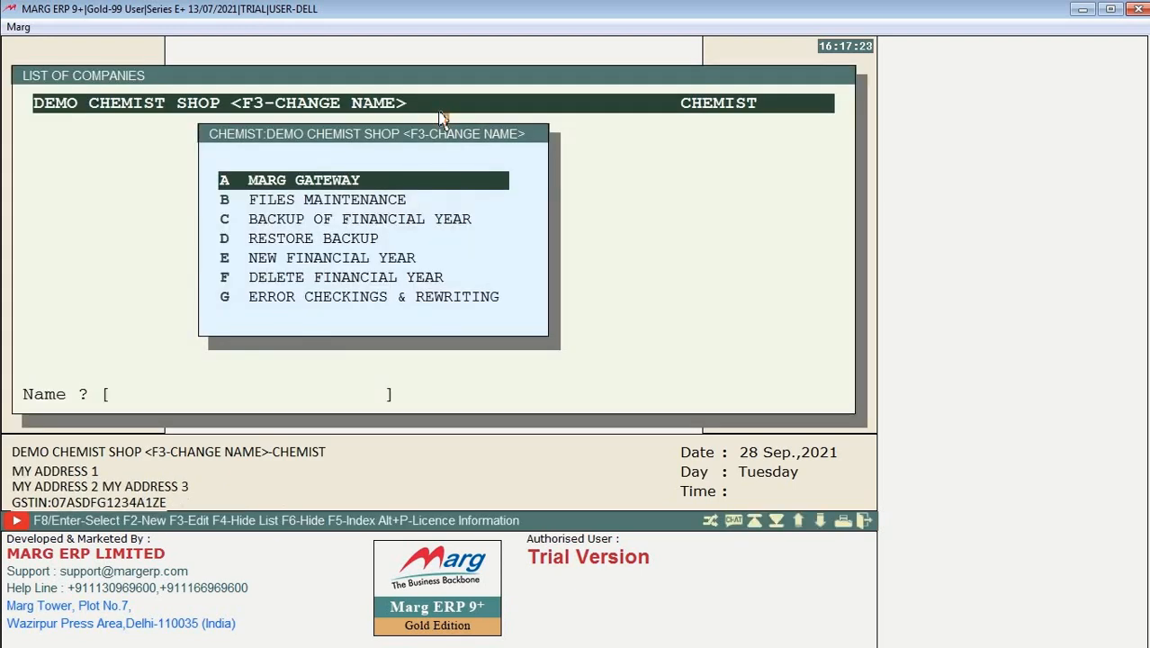
Step: Open DEMO CHEMIST SHOP via Marg Gateway, skipping the Business Type and Authorisation forms
key("Down")
key("Up")
key("Return")
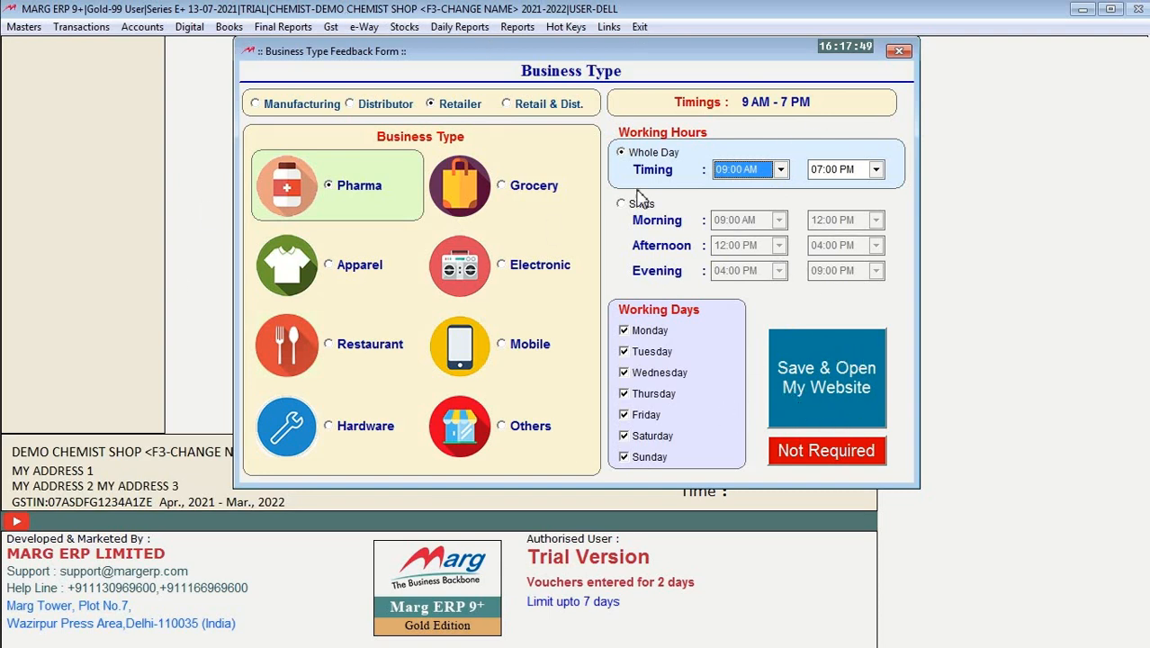
left_click(828, 451)
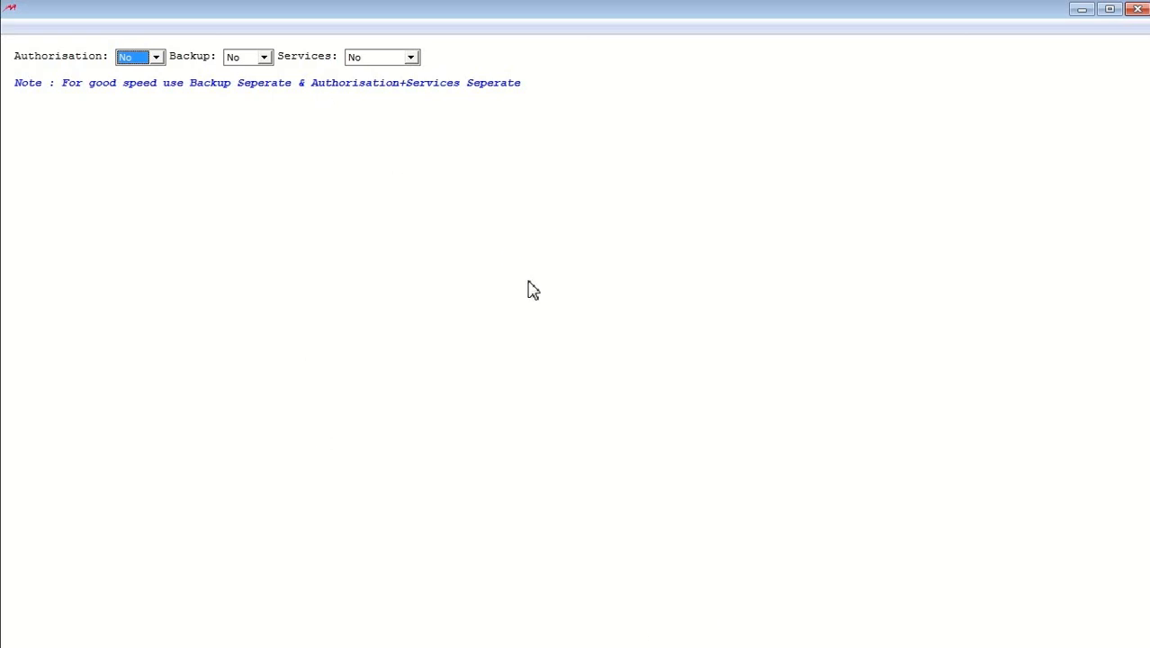
key("Escape")
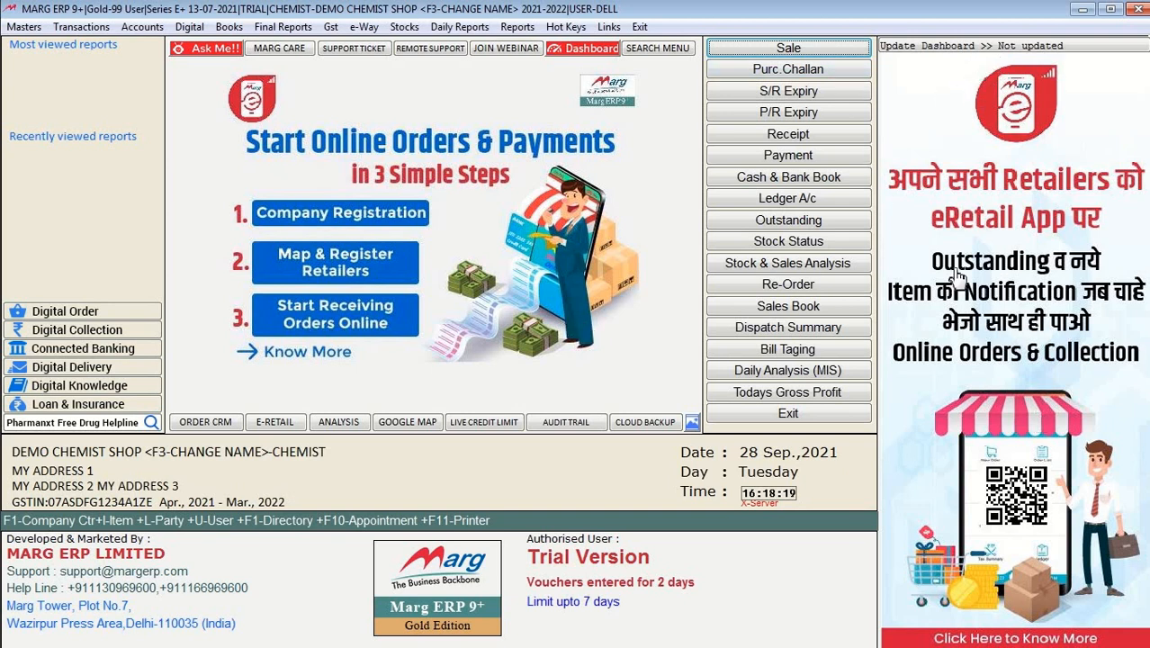
Step: Refresh the dashboard with the Update Dashboard bar to clear the advertisement panel
left_click(1028, 49)
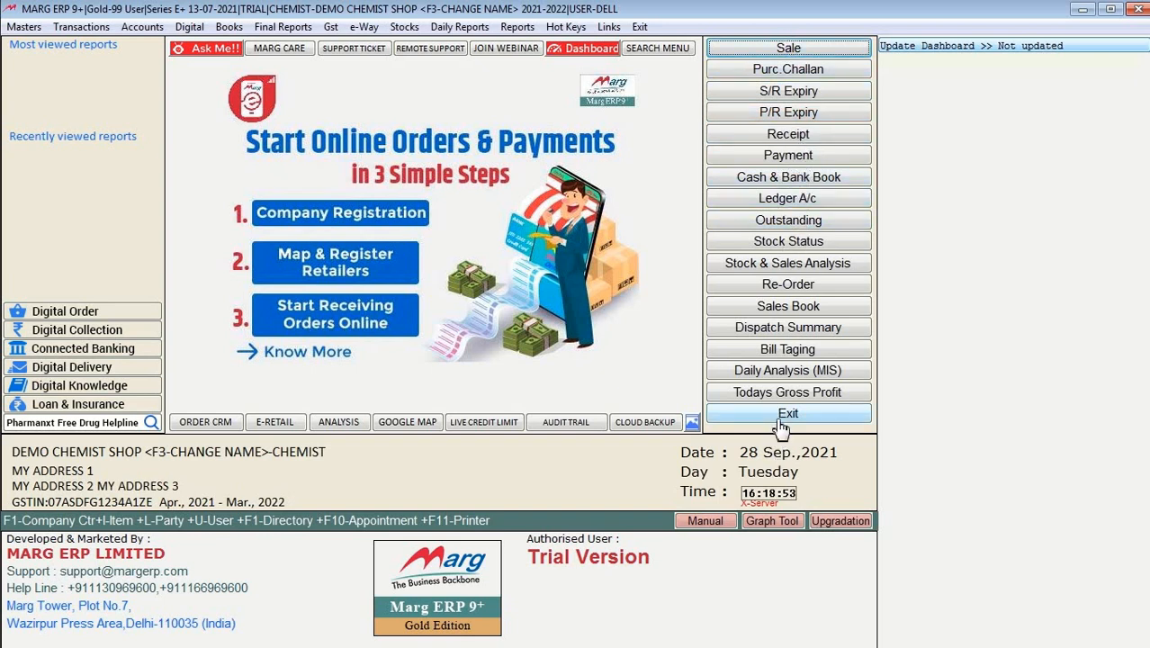
Step: Open and close the Analysis With sale report settings, then open and close a Payment voucher
left_click(450, 27)
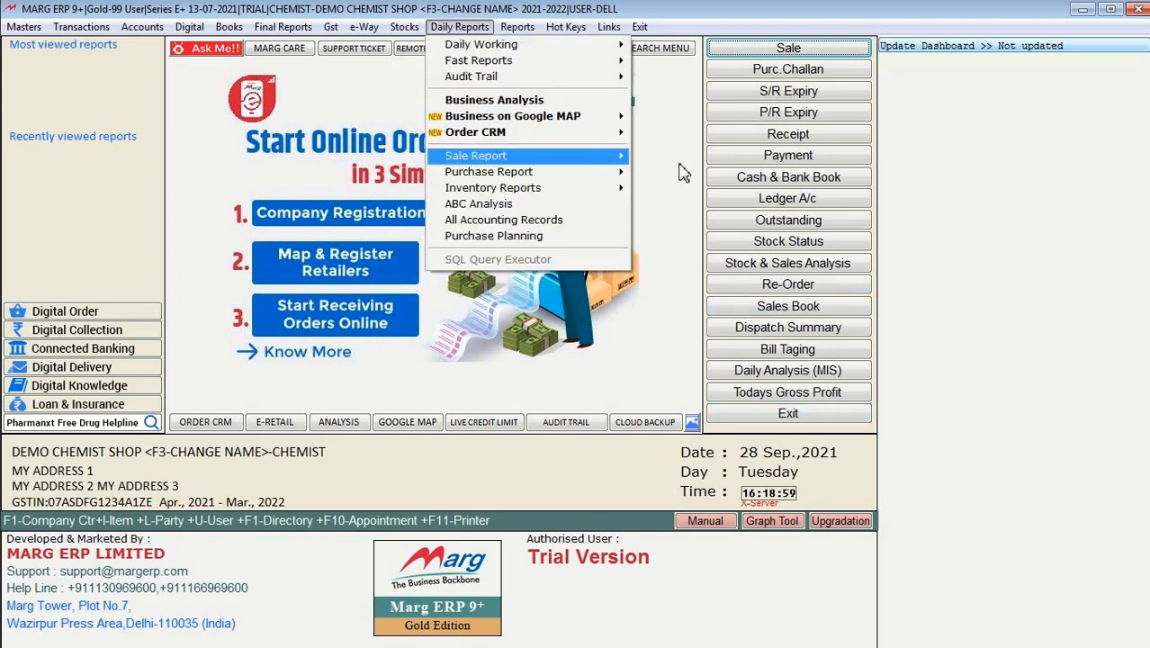
mouse_move(590, 158)
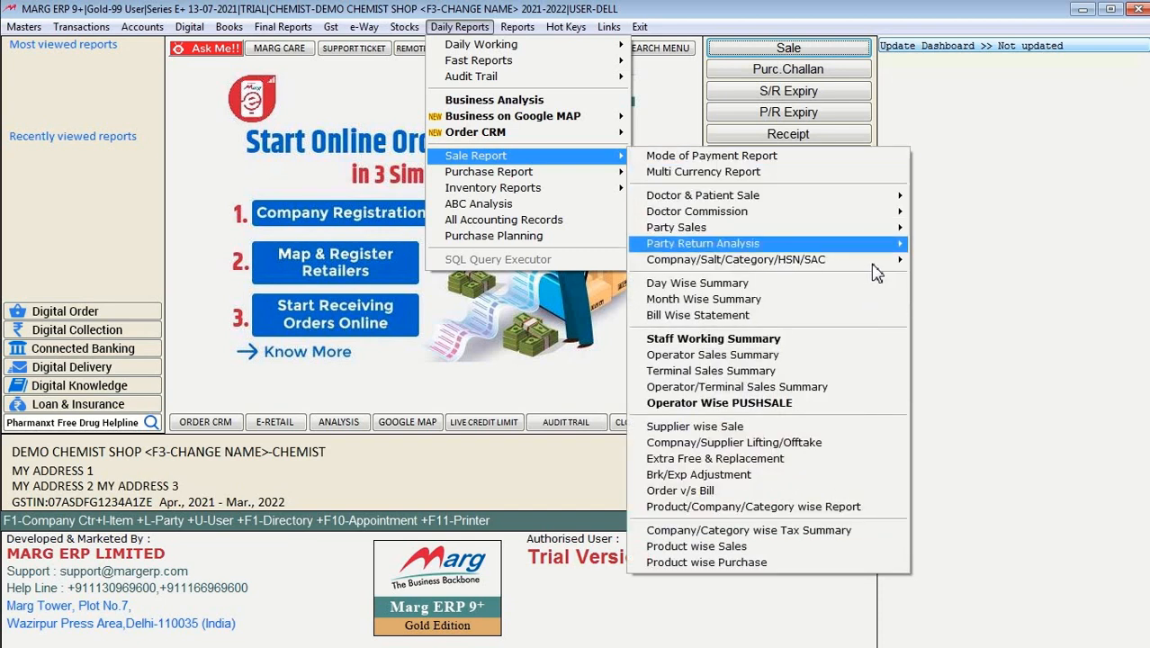
mouse_move(880, 263)
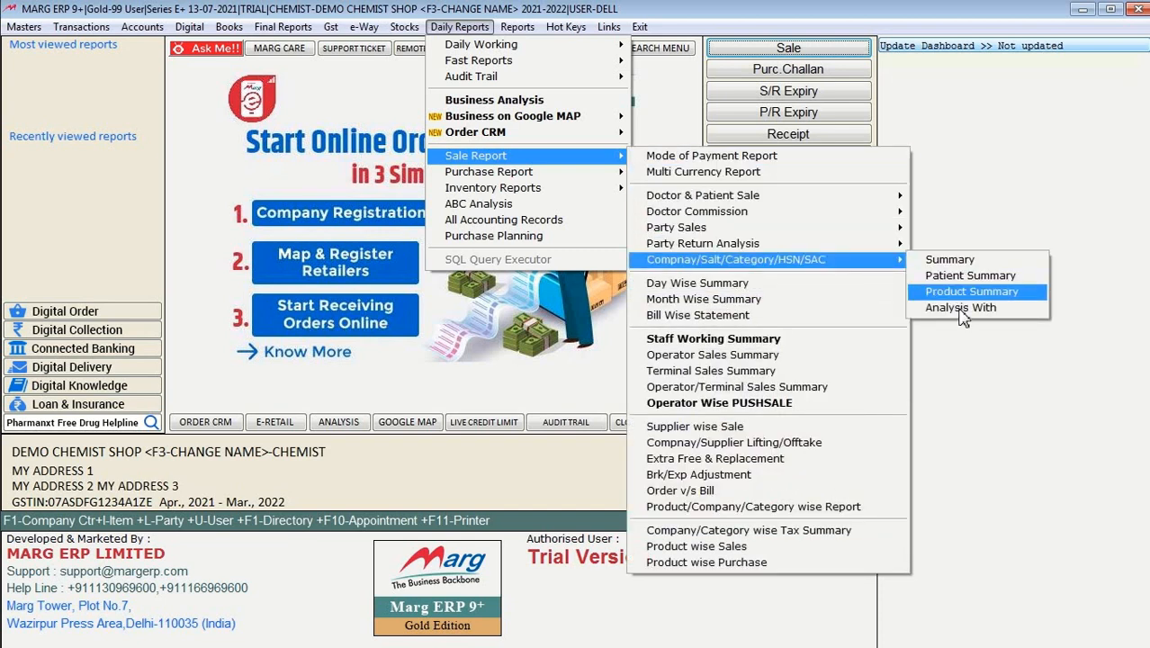
left_click(961, 308)
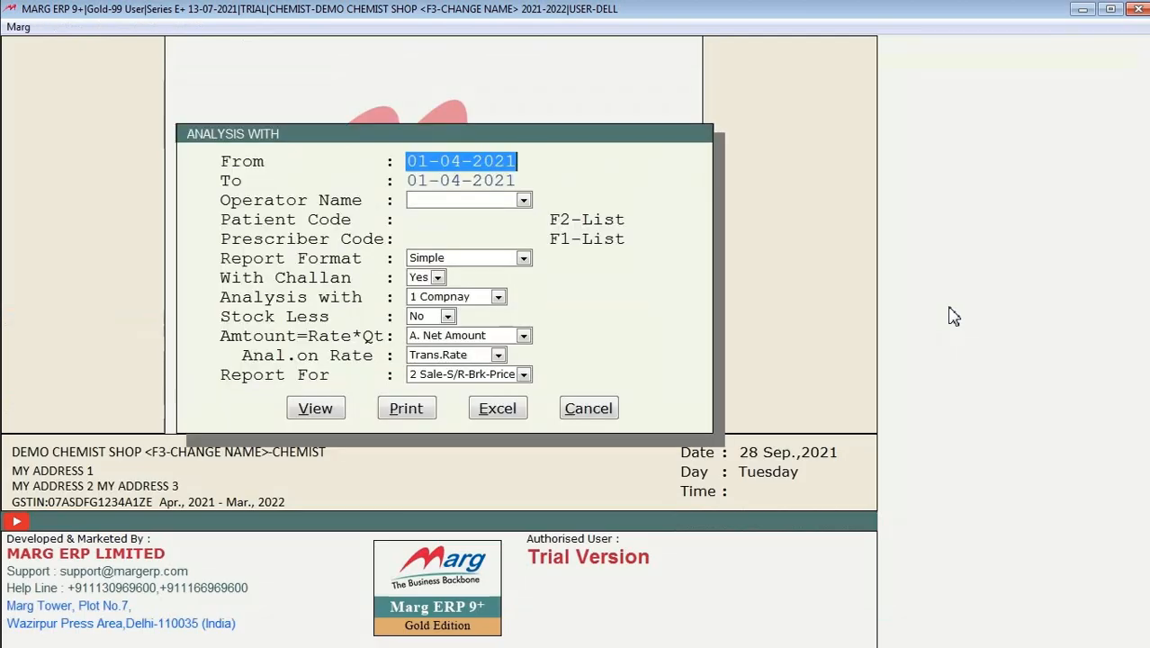
key("Escape")
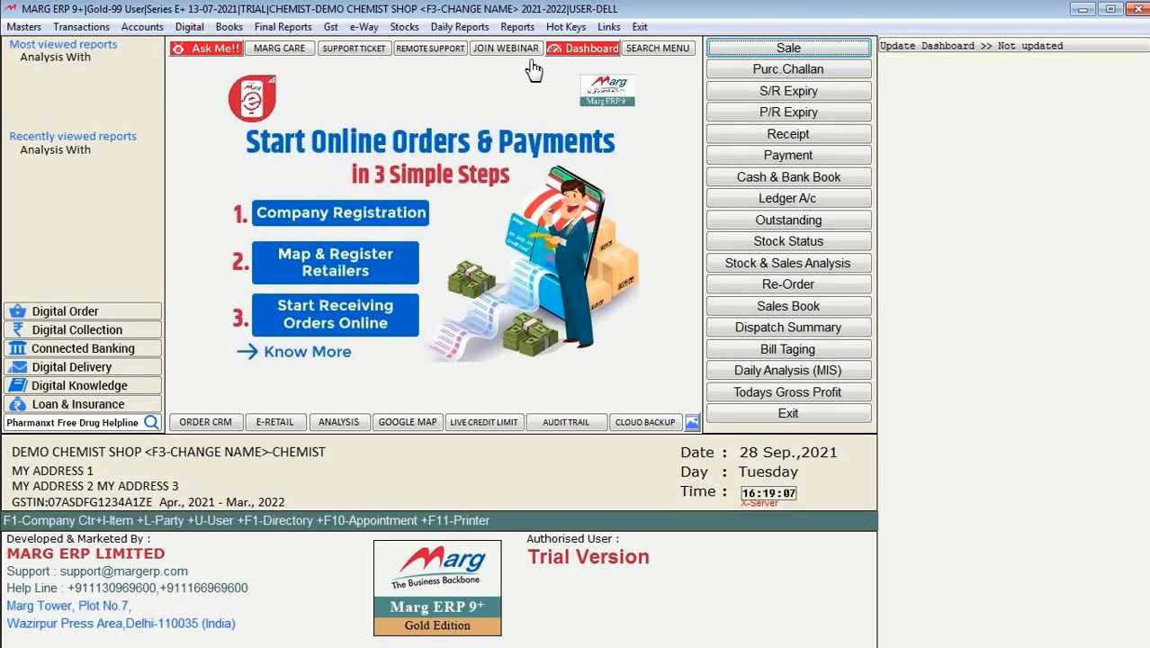
left_click(789, 155)
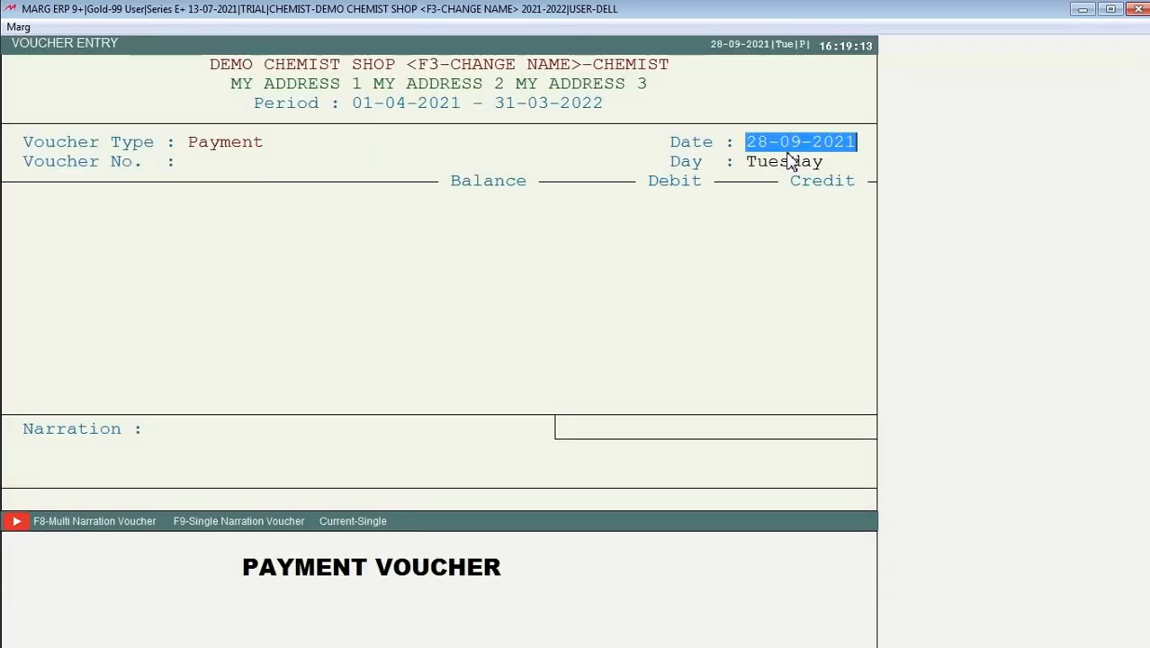
key("Escape")
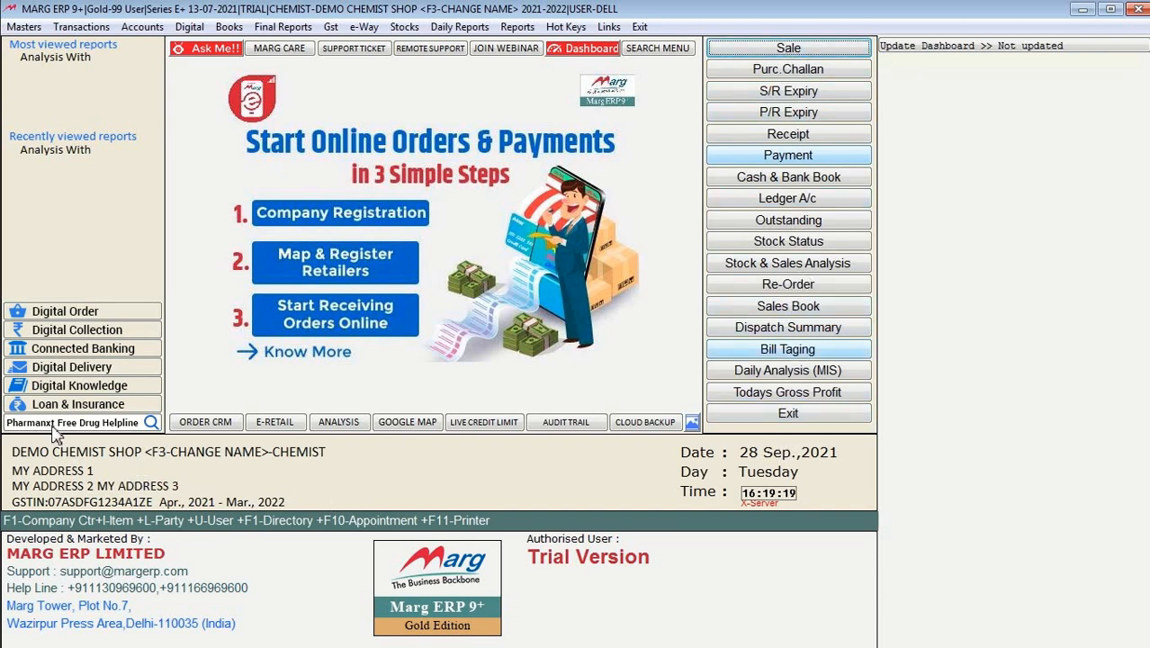
left_click(24, 28)
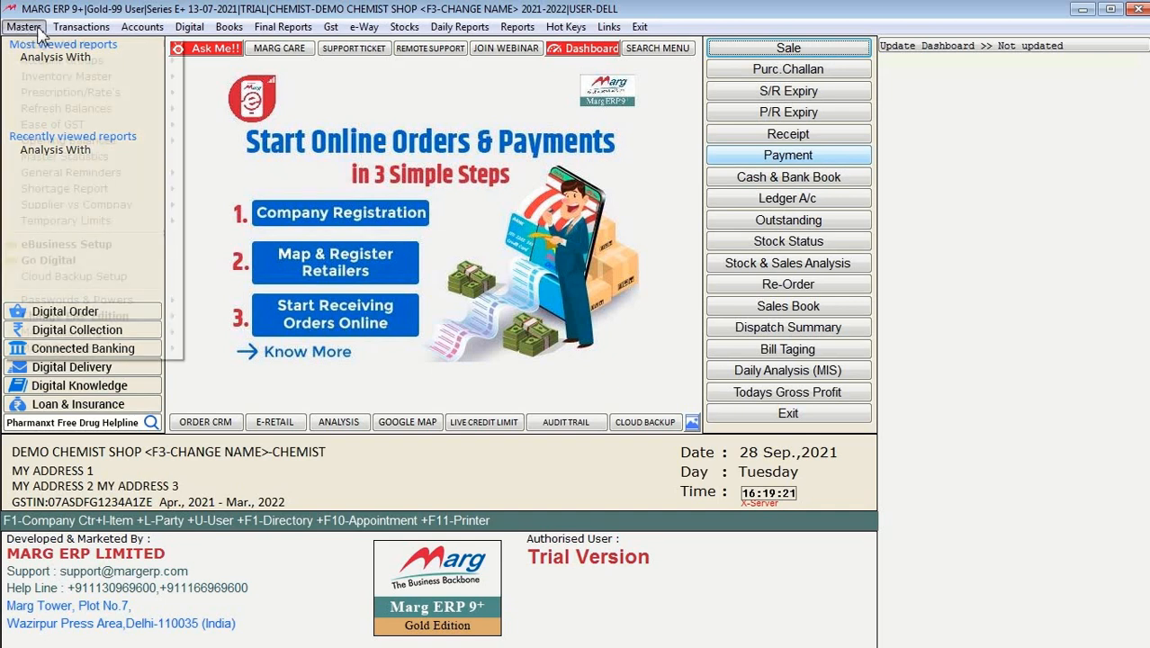
mouse_move(63, 33)
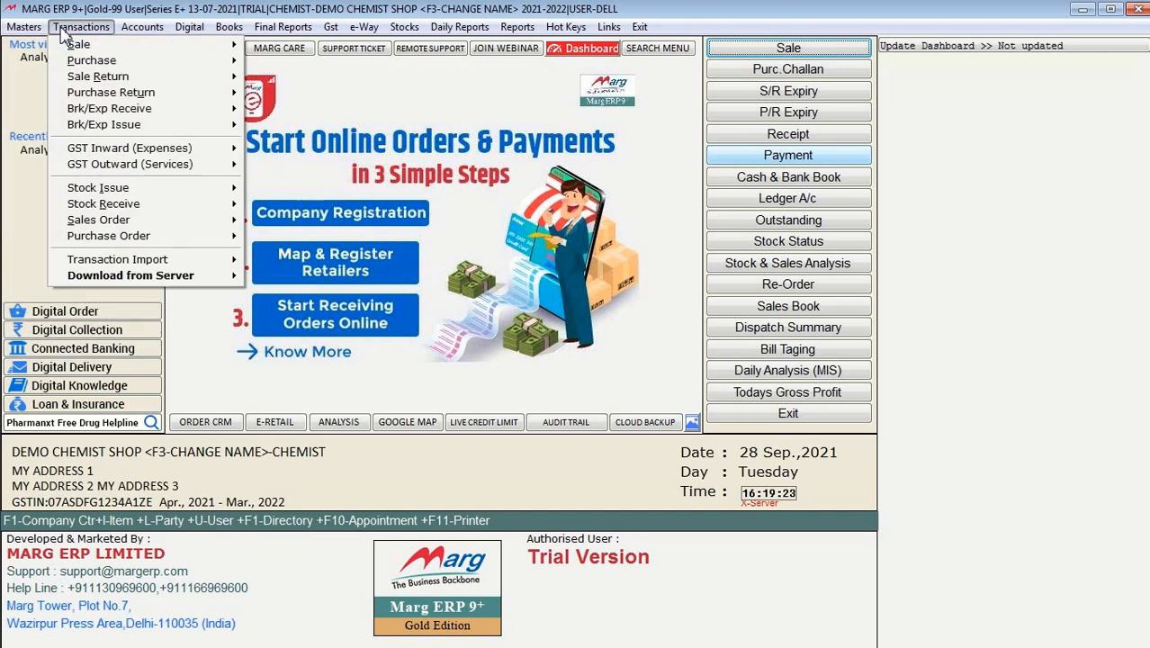
mouse_move(148, 36)
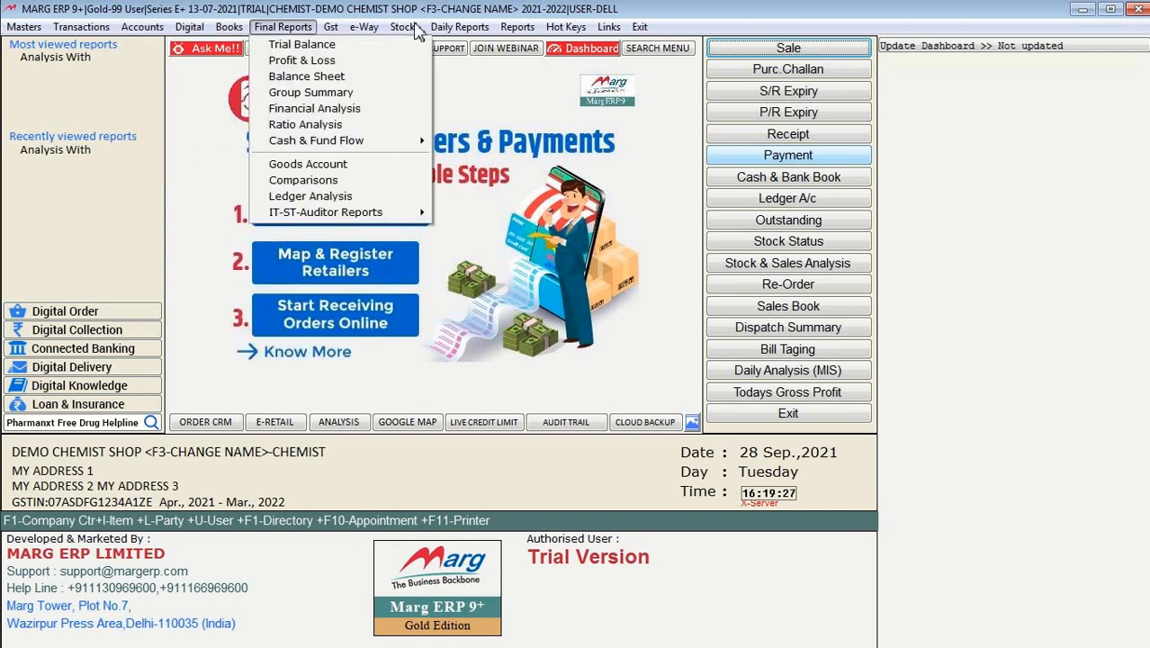
mouse_move(330, 27)
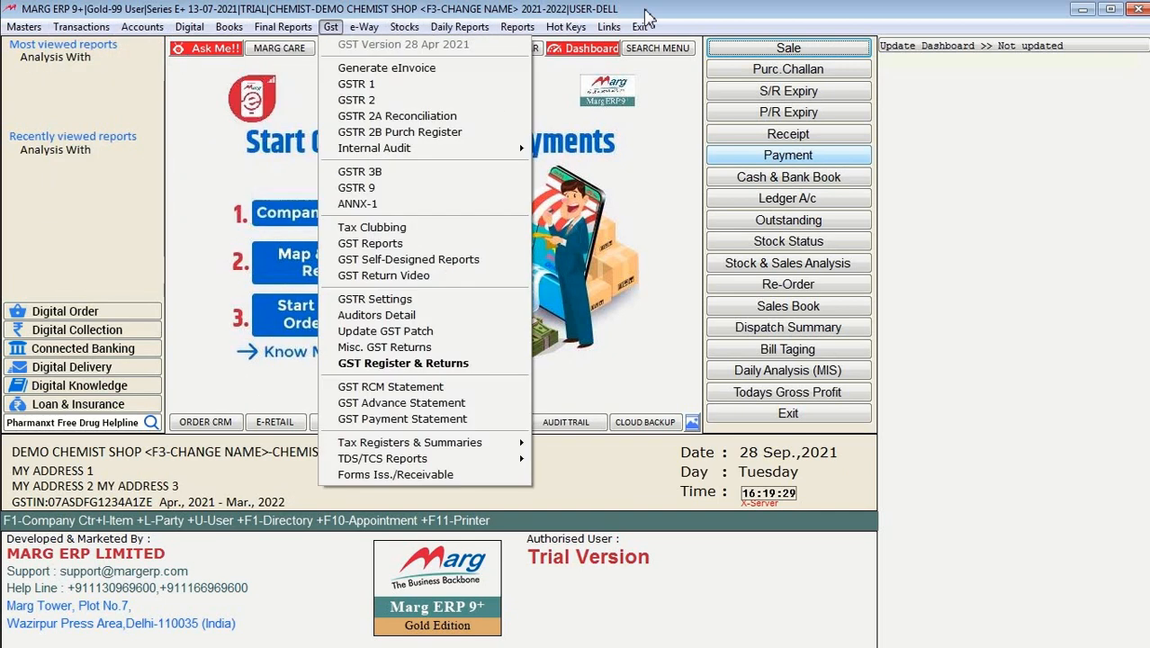
mouse_move(458, 26)
left_click(704, 23)
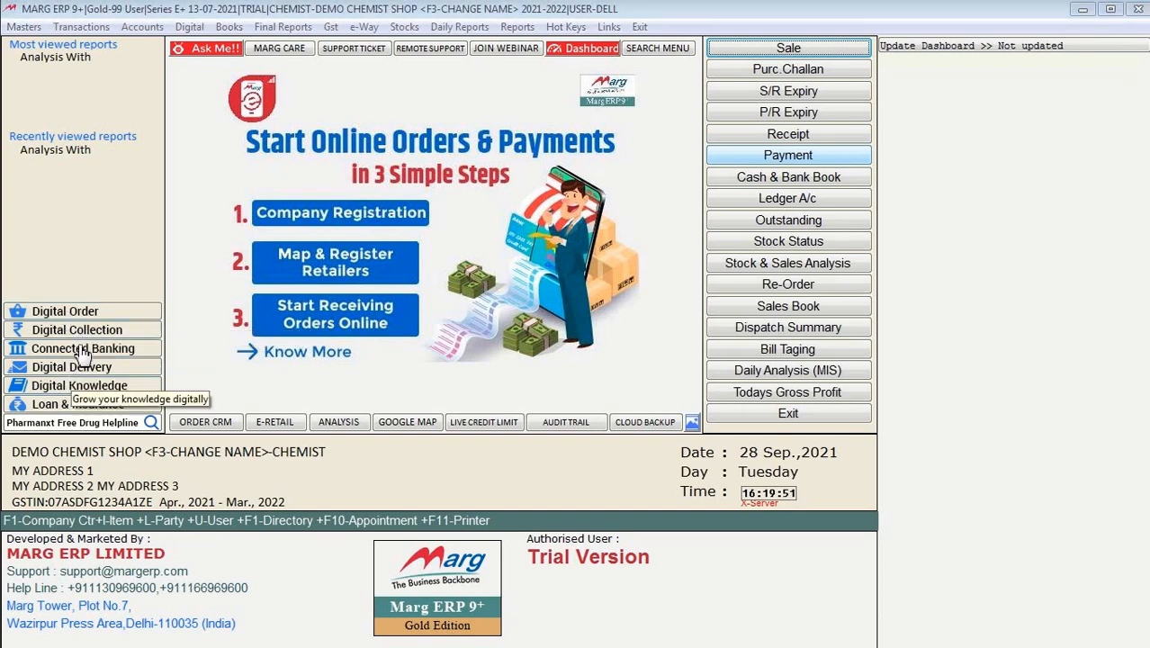
left_click(80, 315)
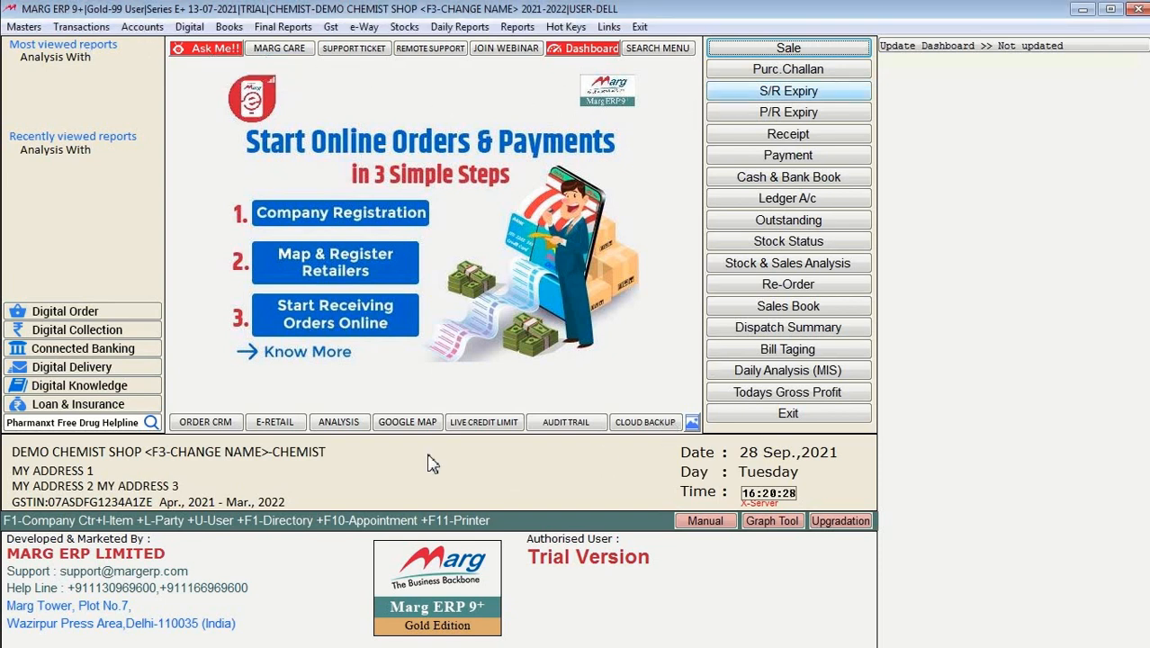
left_click(225, 54)
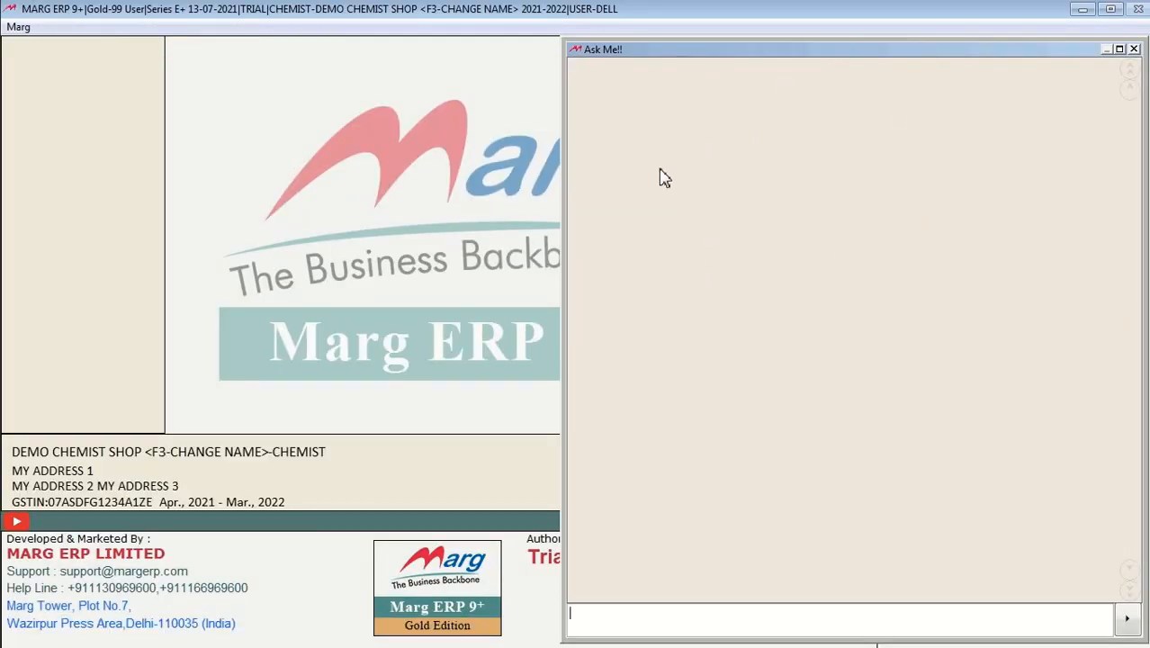
left_click(1133, 50)
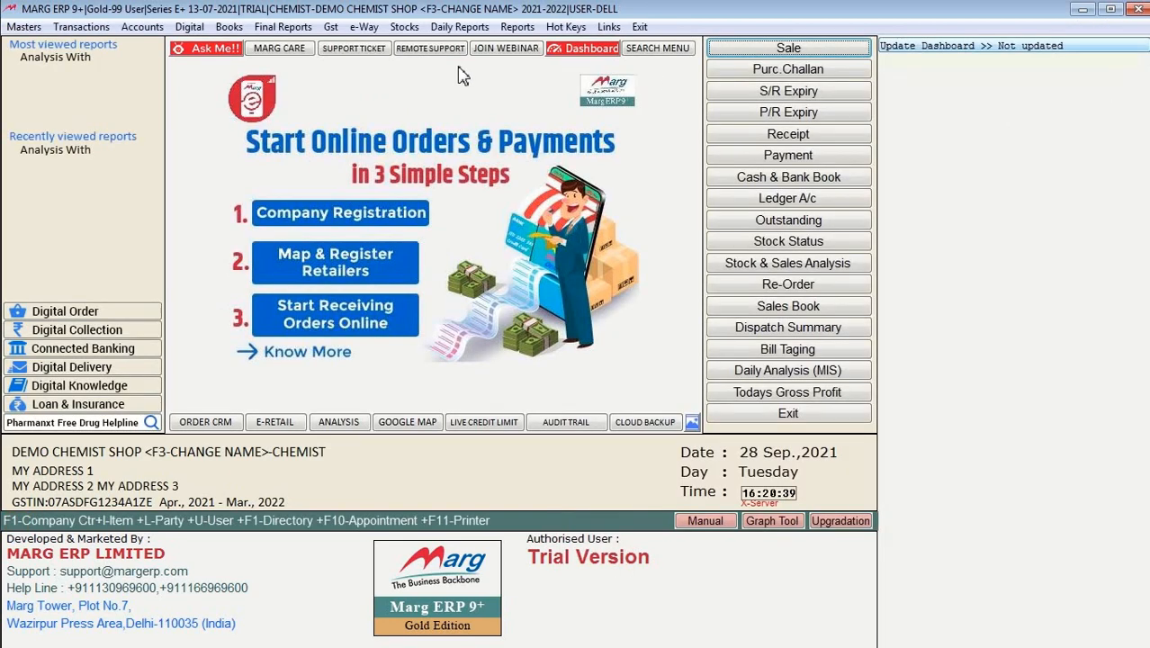
Step: Search the Marg Care support site for 'sale entry' and open the answer on banning sale entry per user
left_click(297, 58)
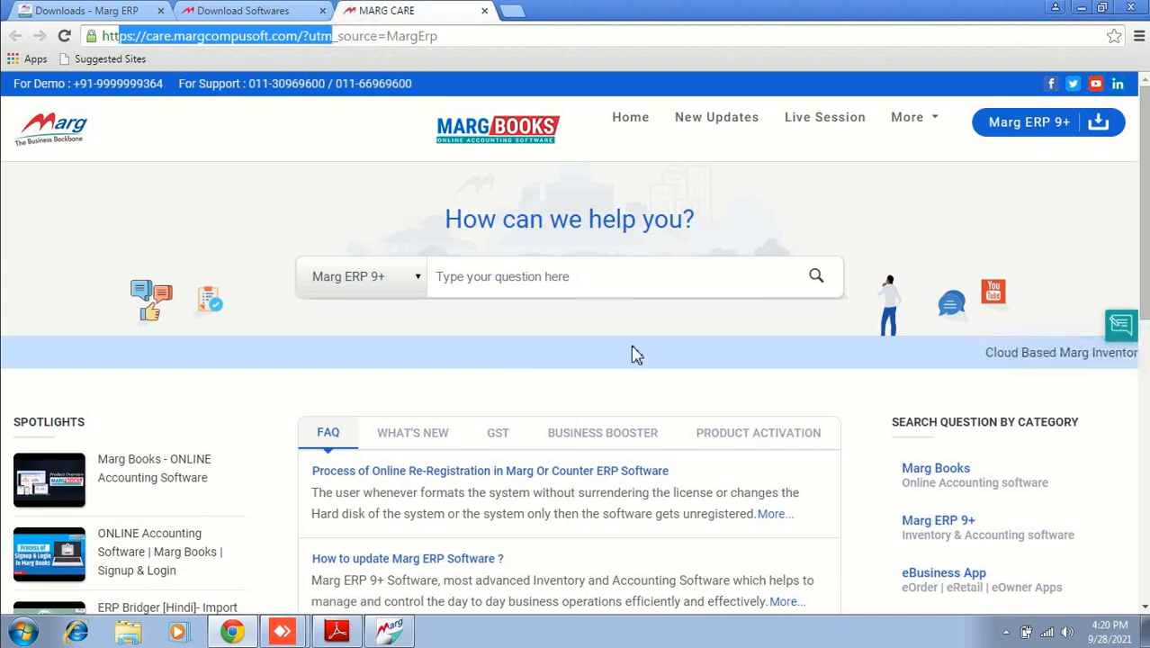
left_click(507, 276)
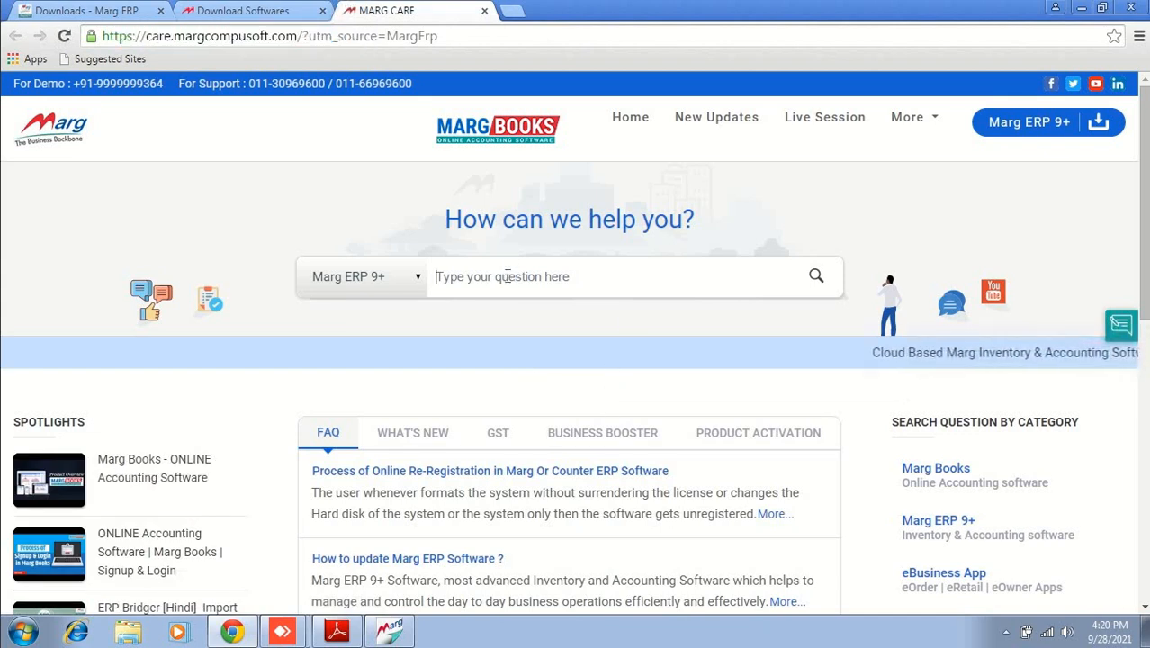
type("sale")
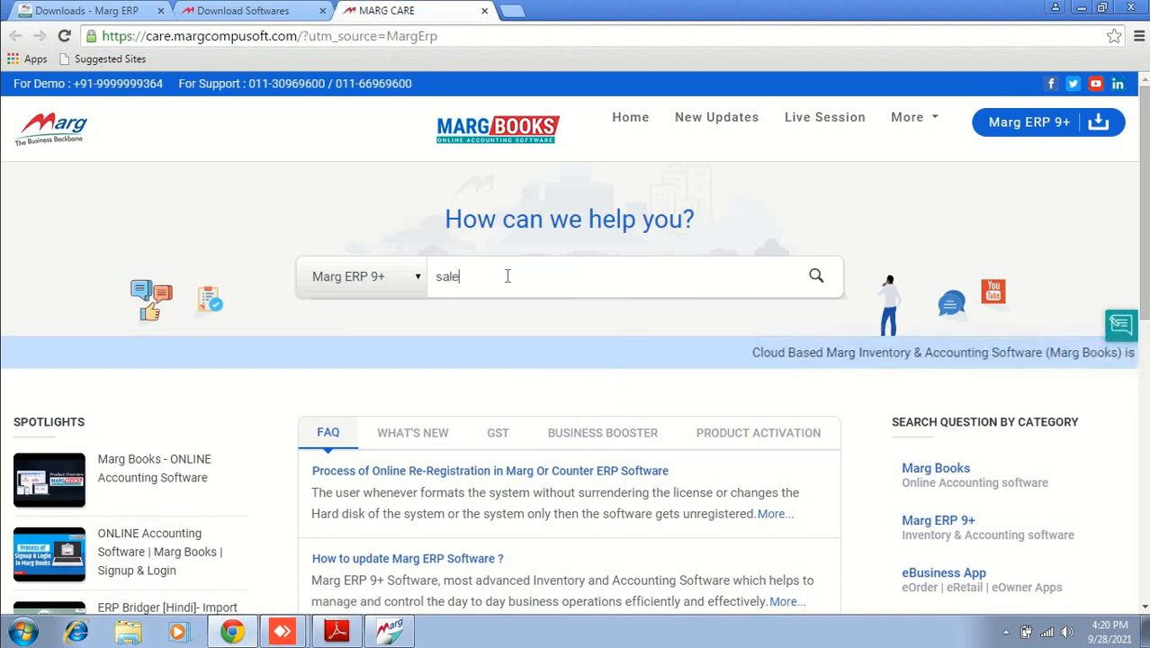
type(" entry")
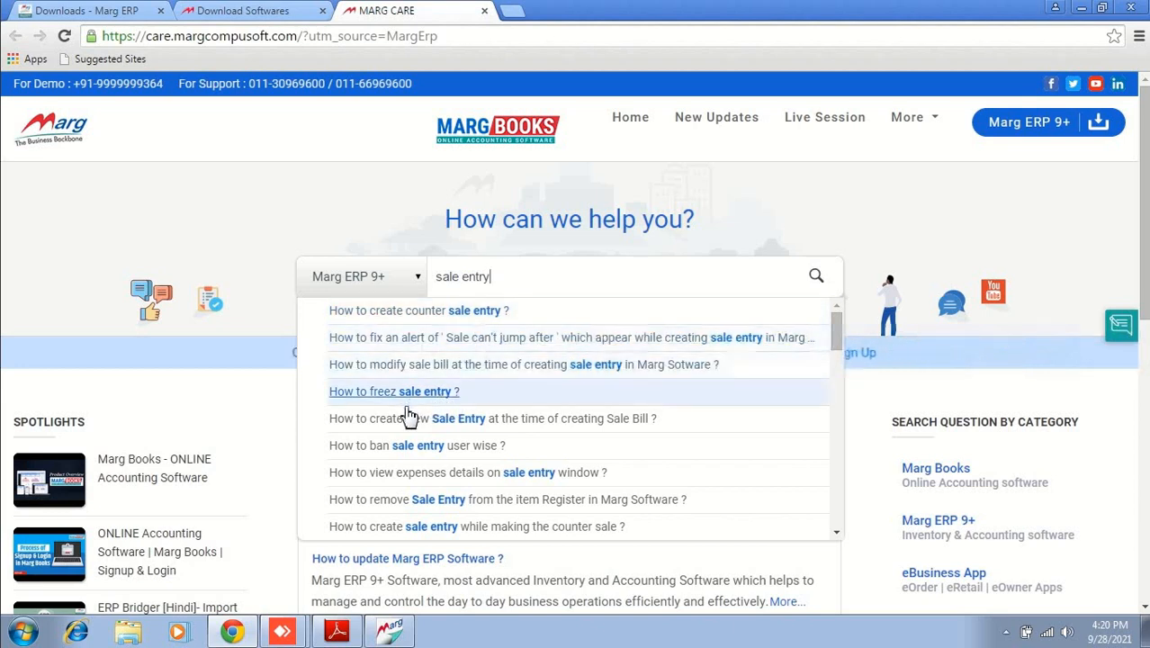
left_click(461, 457)
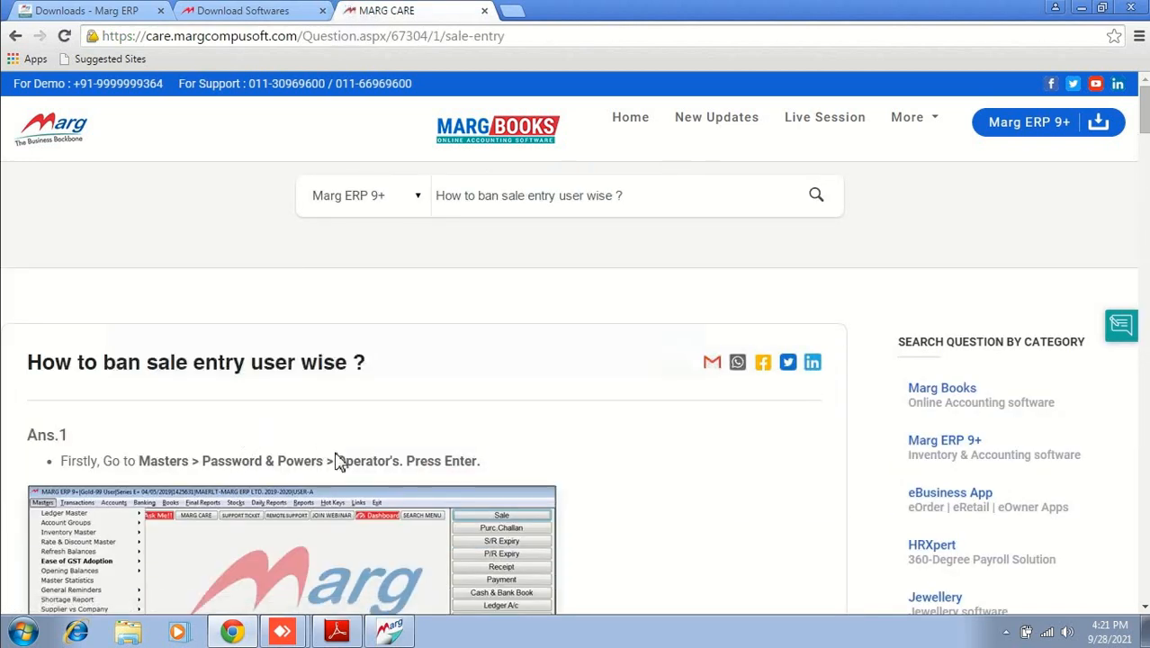
Step: Read through the help article, then minimize the browser
scroll(334, 462, "down", 4)
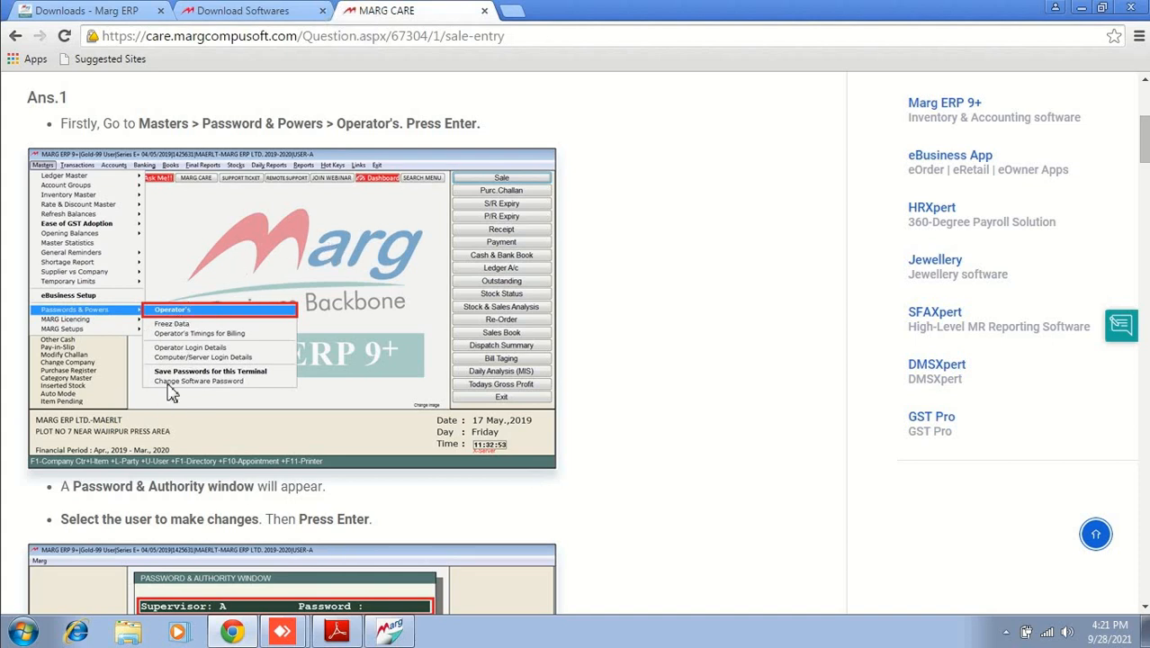
scroll(305, 419, "down", 5)
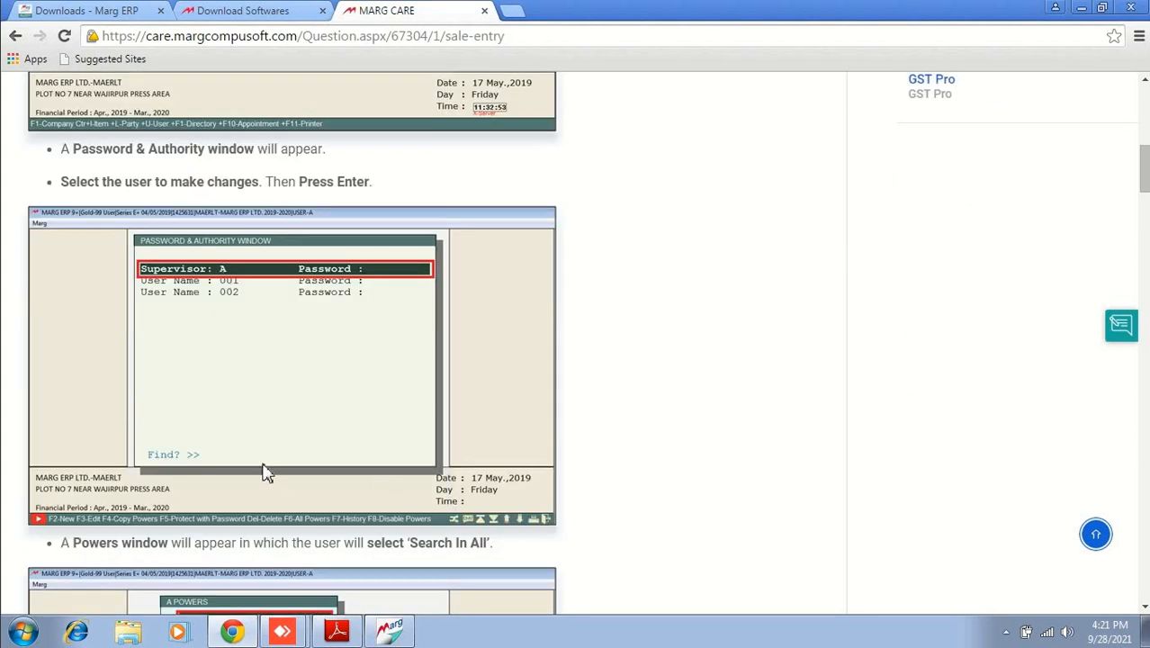
scroll(274, 448, "down", 9)
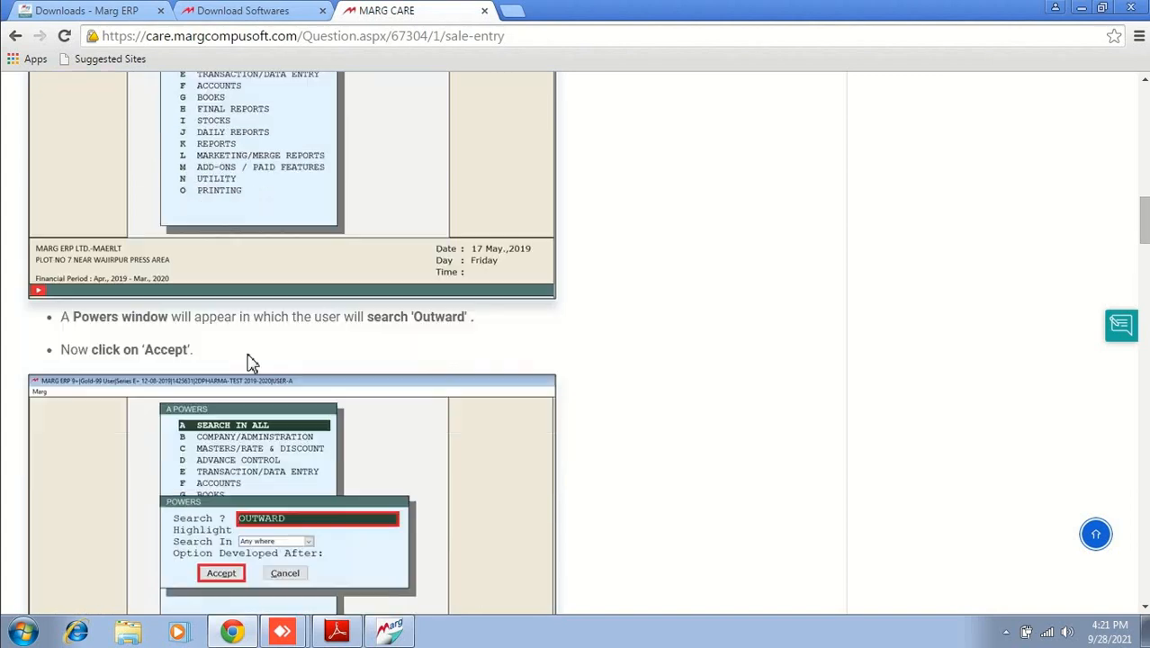
scroll(308, 479, "down", 20)
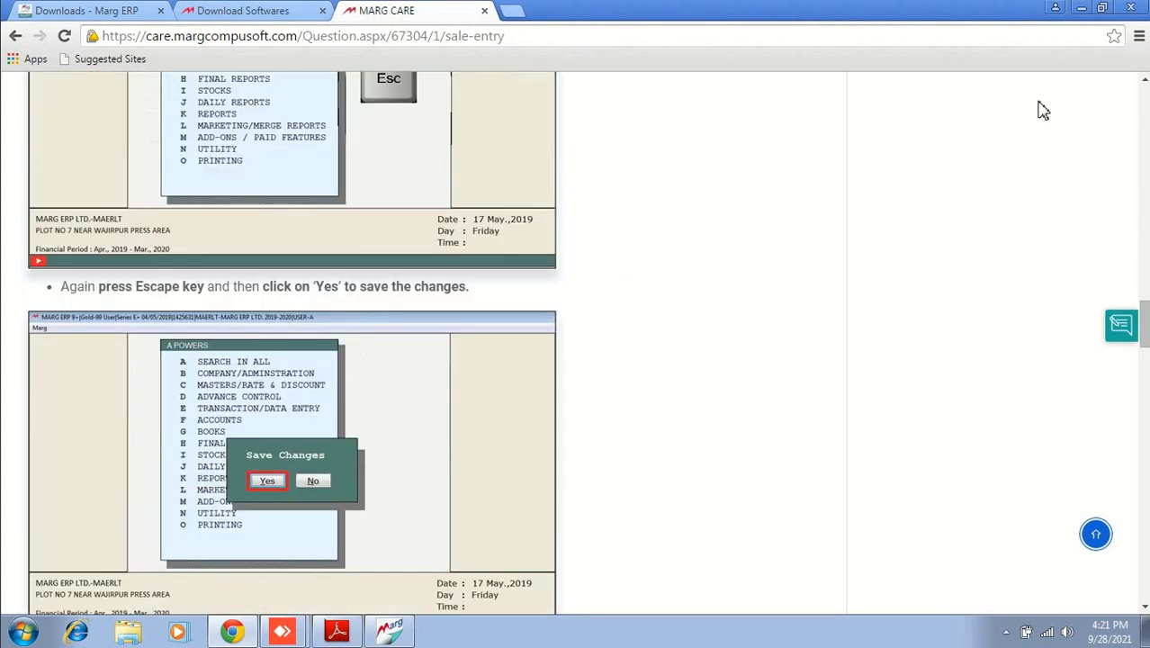
left_click(1082, 9)
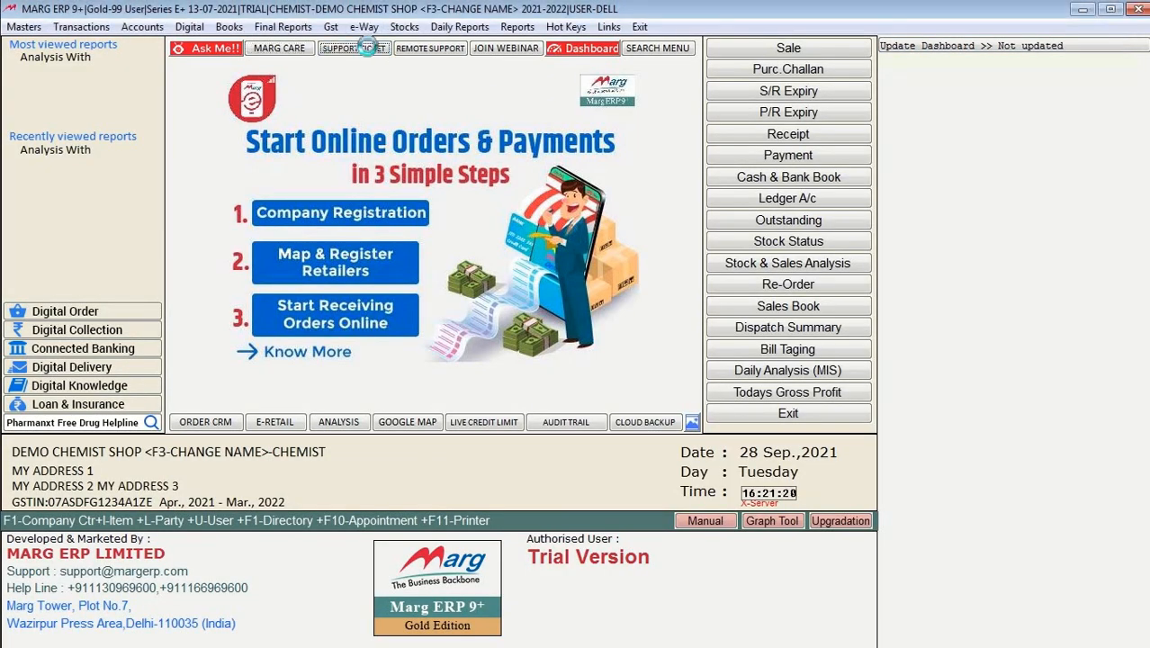
left_click(372, 50)
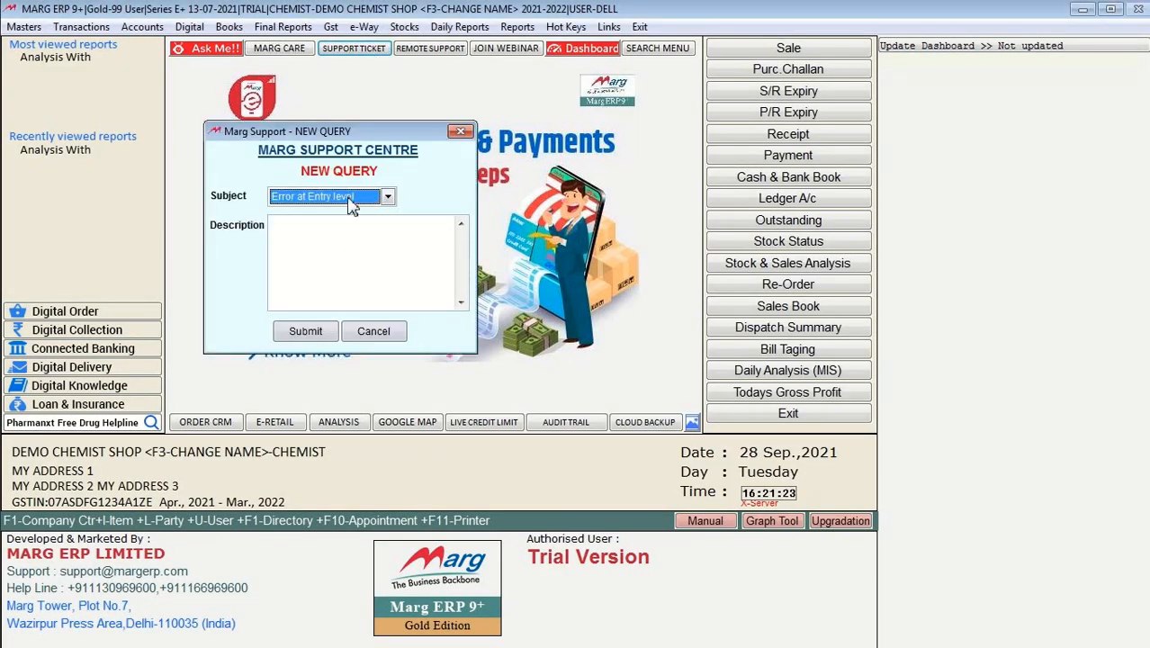
left_click(351, 201)
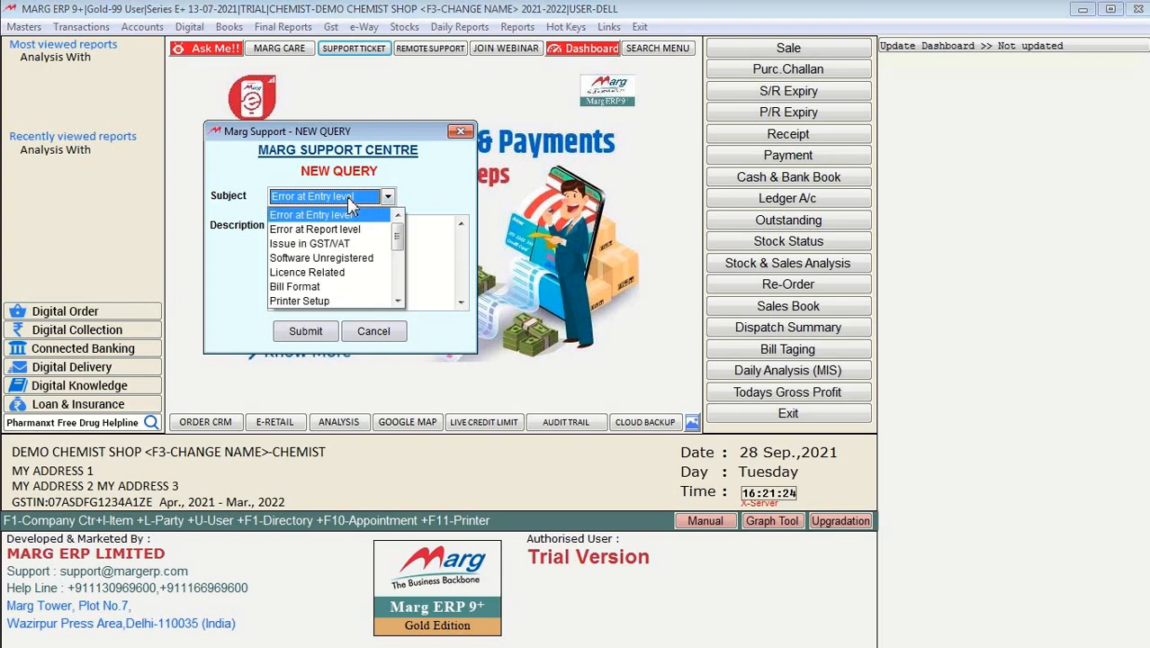
left_click(427, 258)
left_click(408, 257)
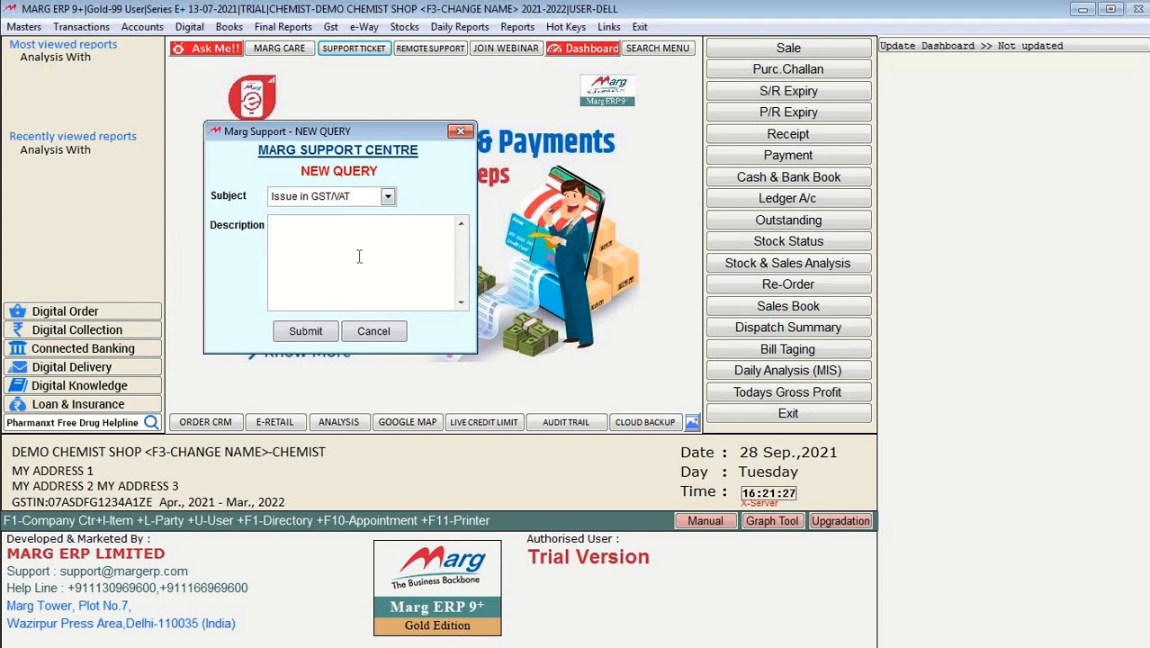
type("fdgdfgfdgfd")
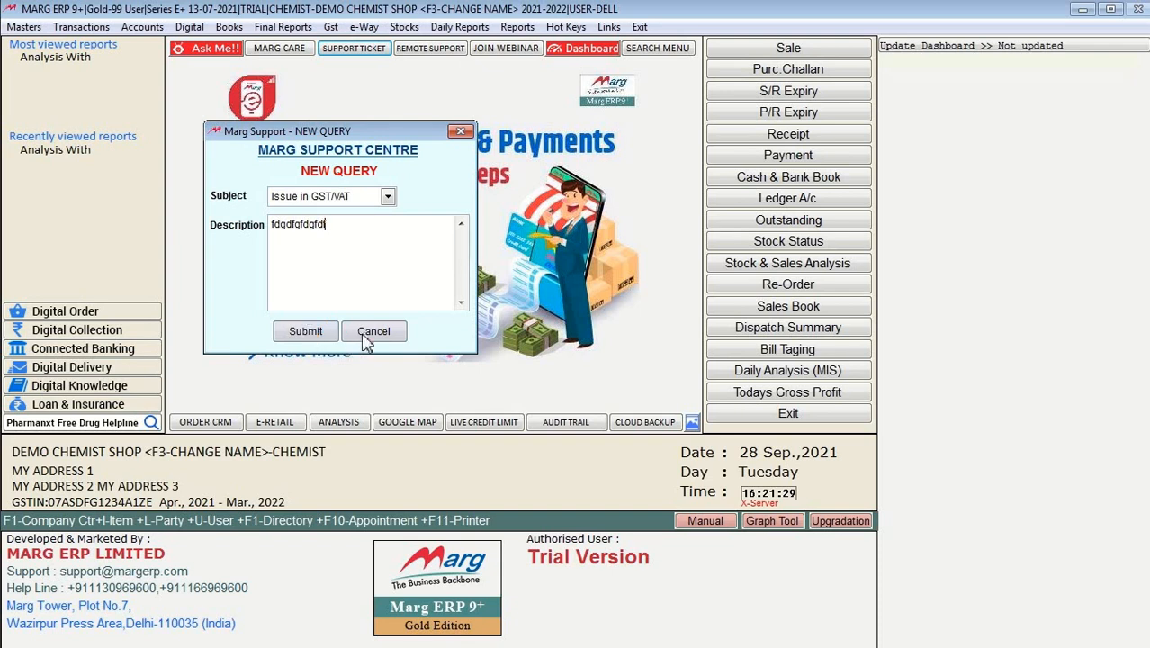
type("f")
left_click(370, 333)
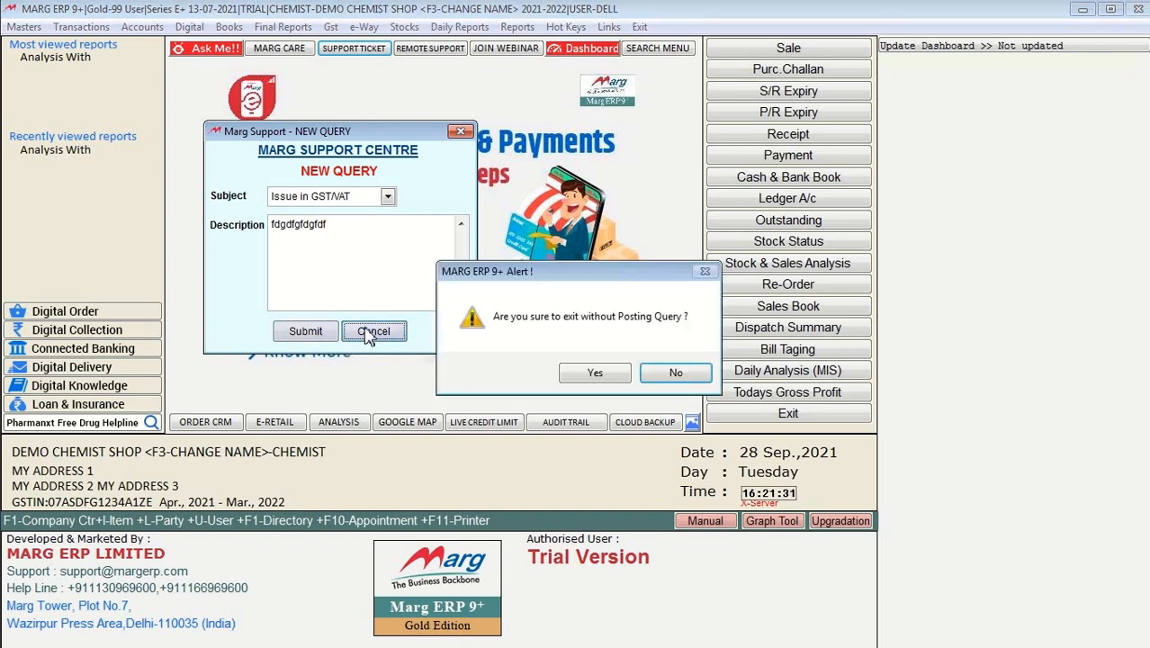
left_click(615, 374)
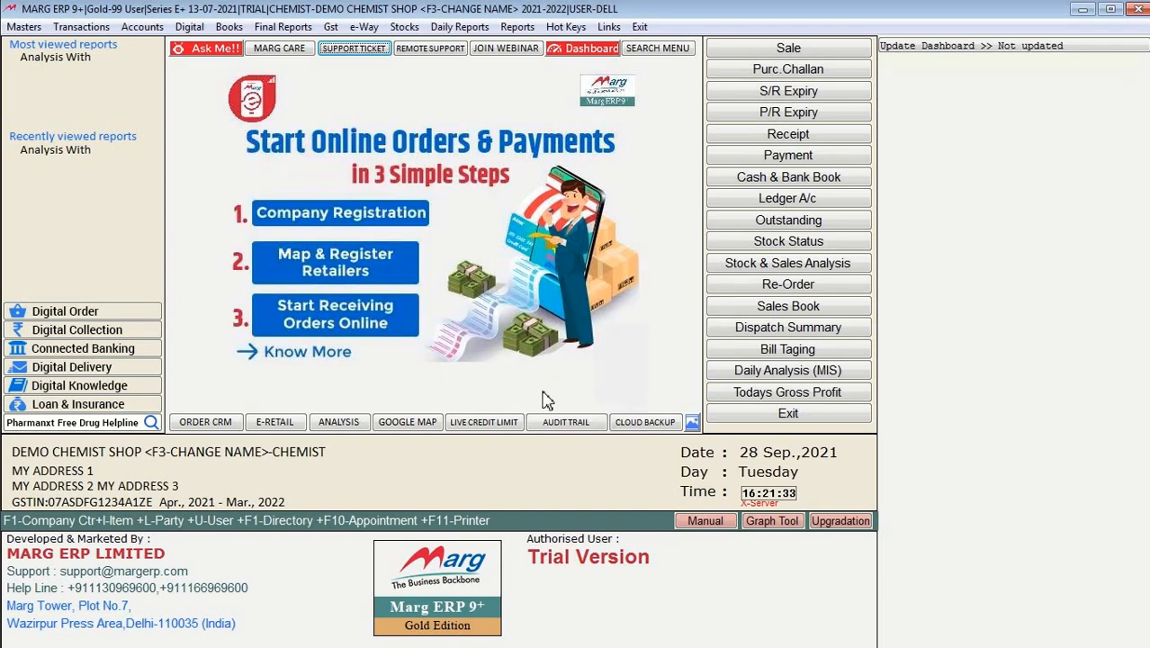
left_click(441, 50)
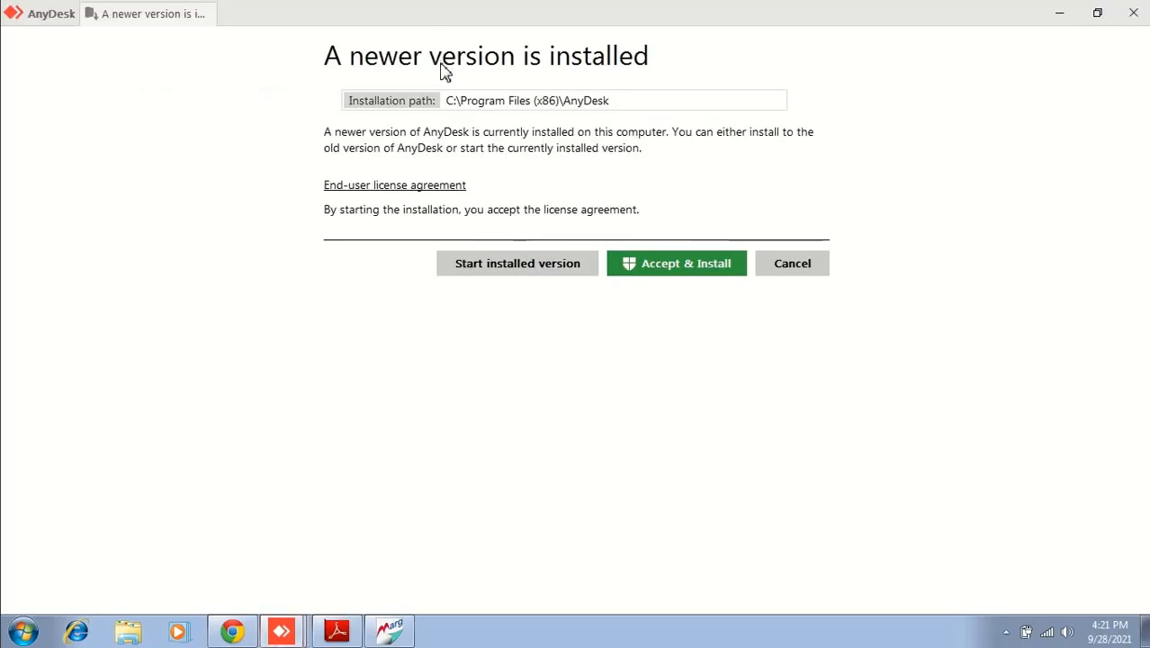
left_click(793, 270)
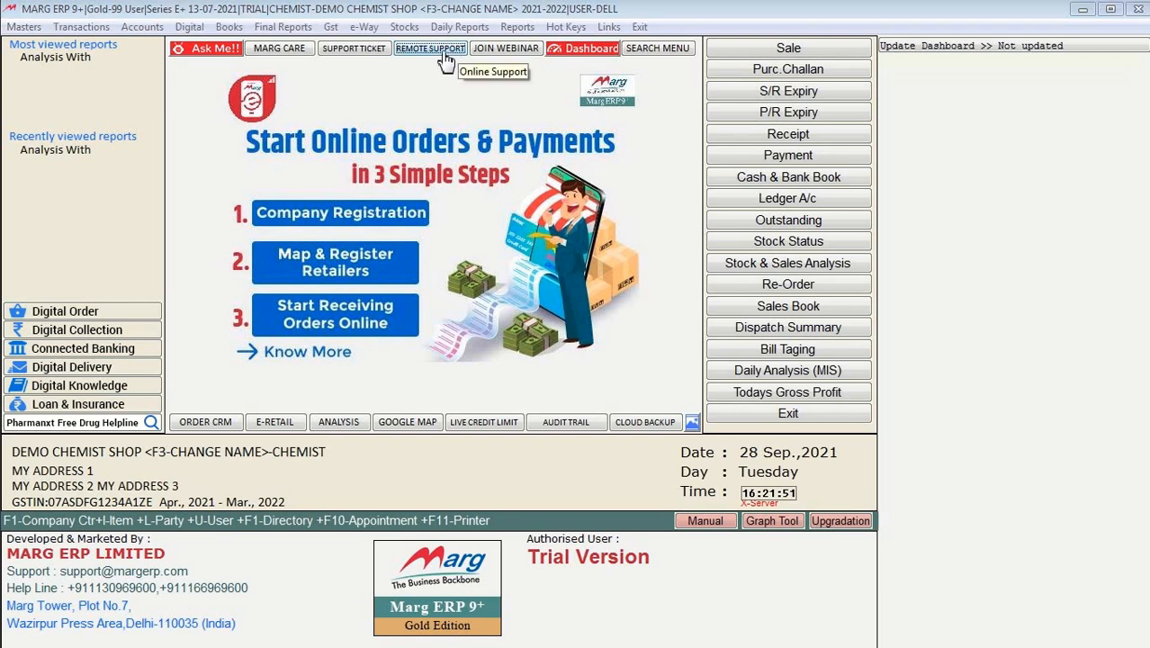
left_click(507, 54)
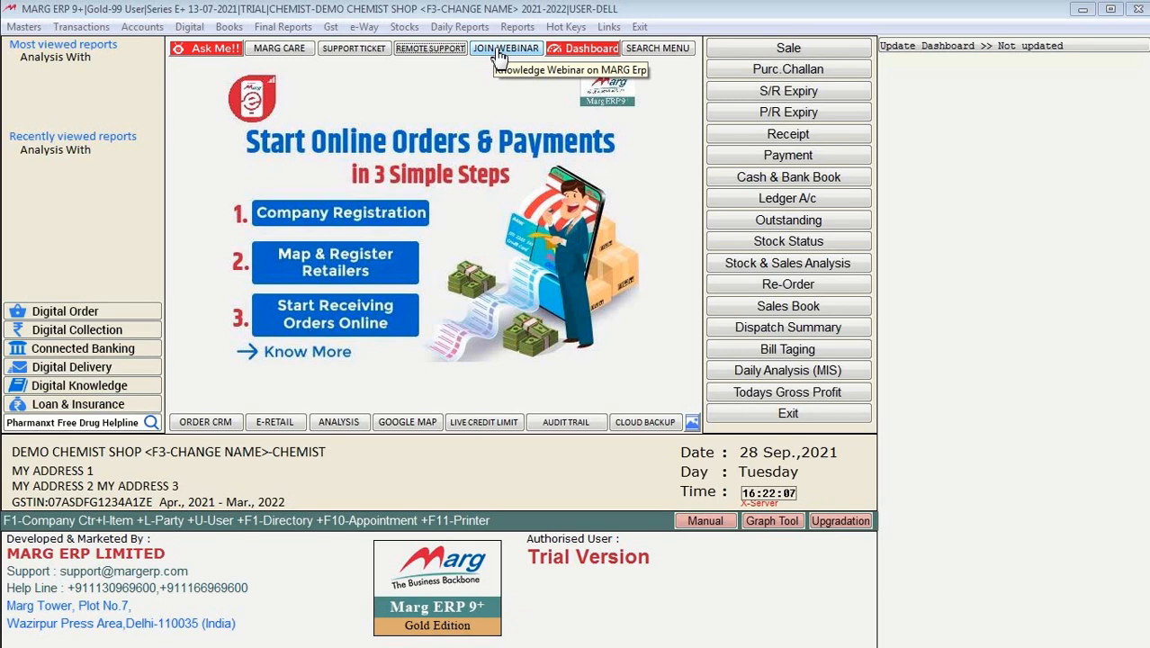
left_click(592, 50)
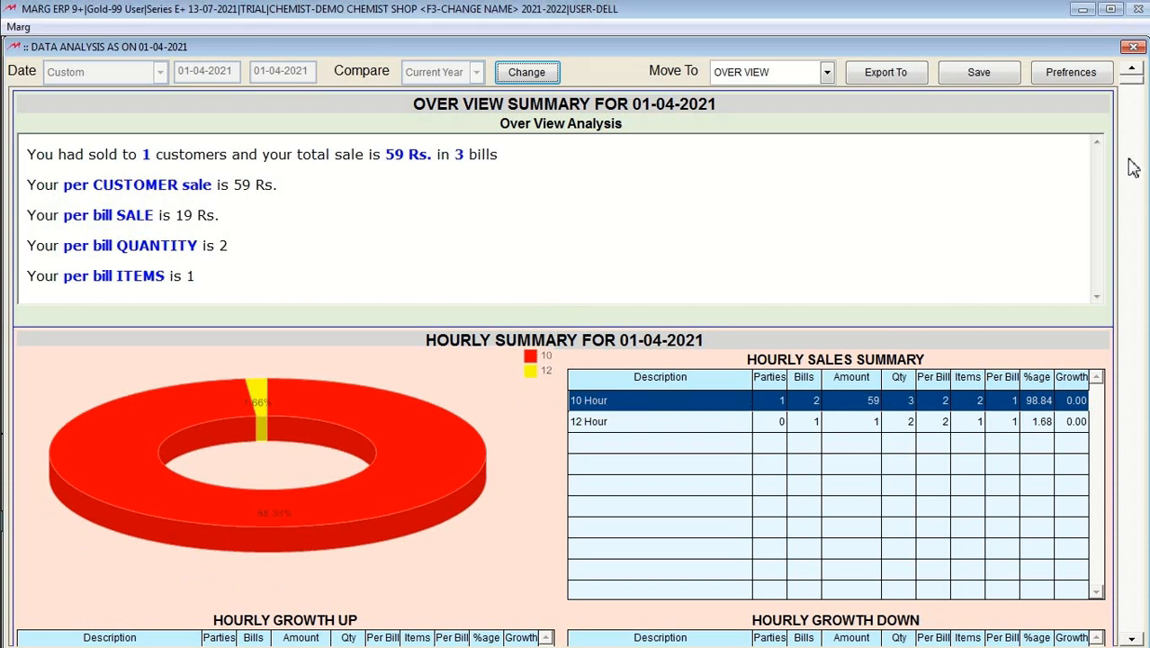
scroll(1133, 169, "down", 20)
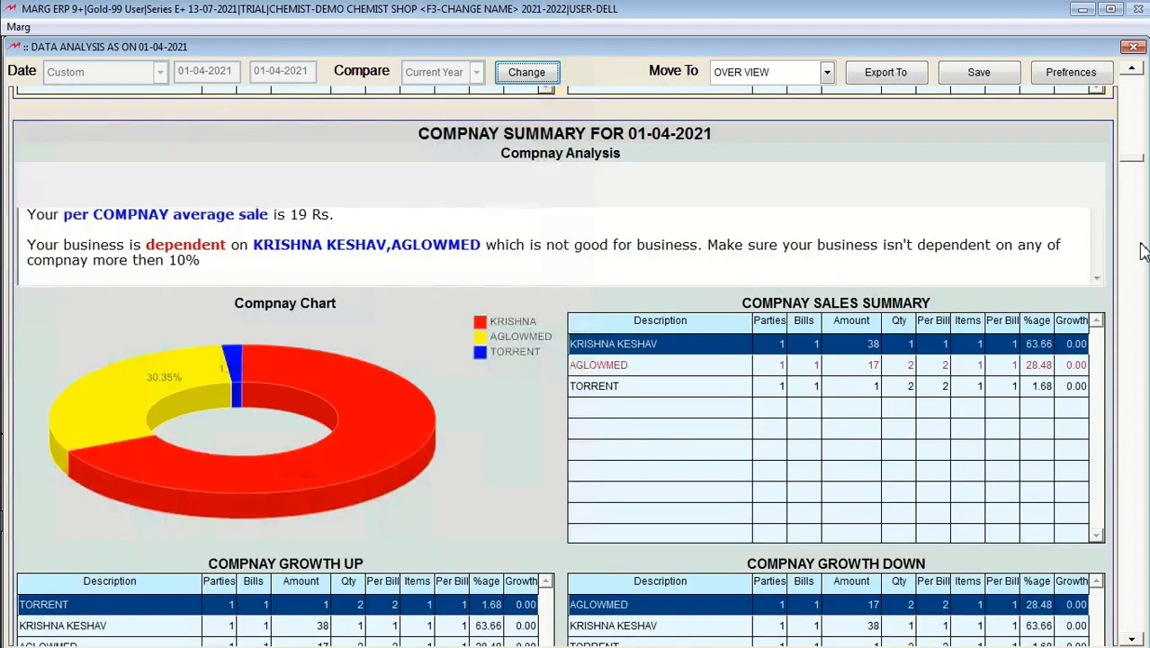
scroll(1141, 251, "down", 10)
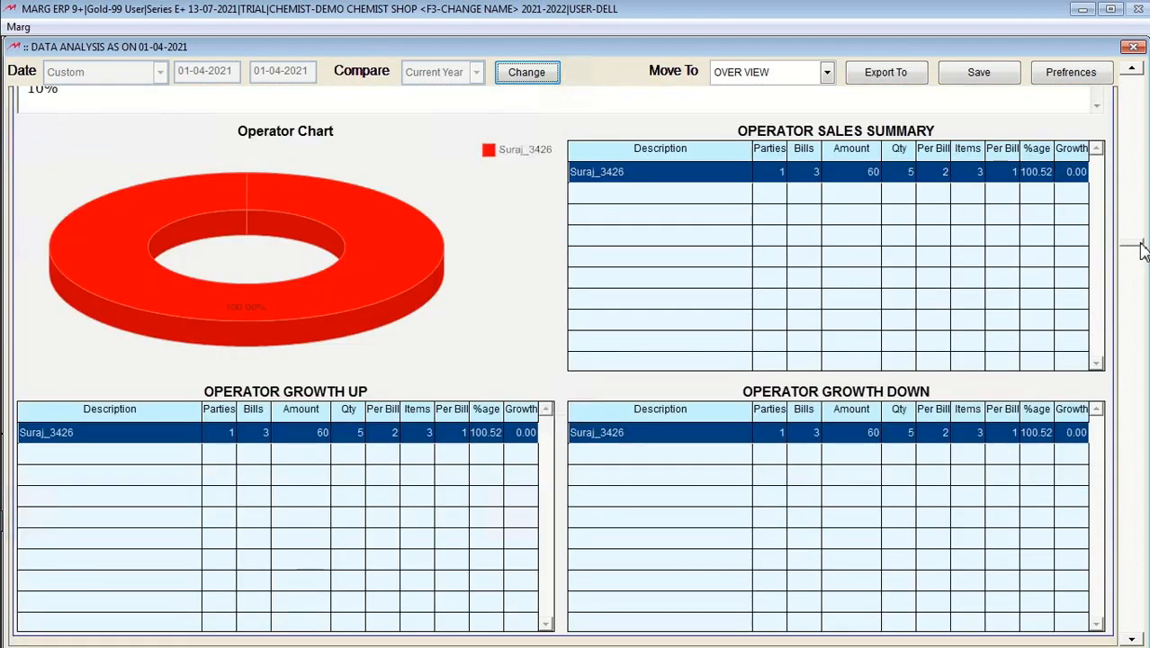
left_click_drag(1143, 252, 1129, 510)
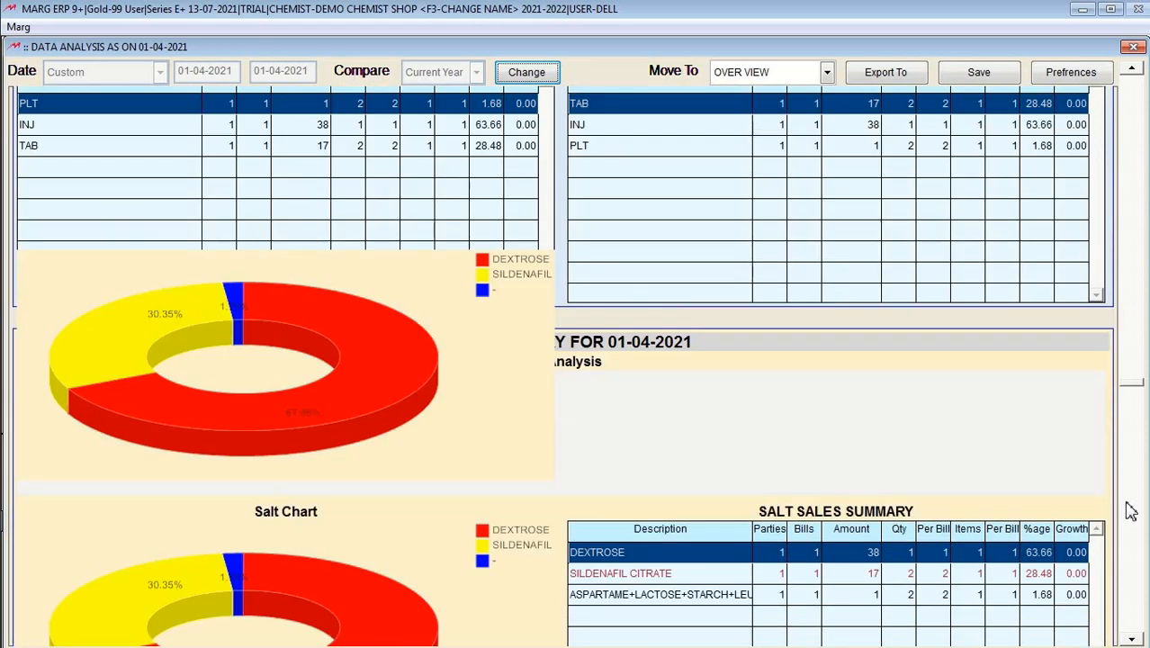
scroll(1130, 510, "down", 15)
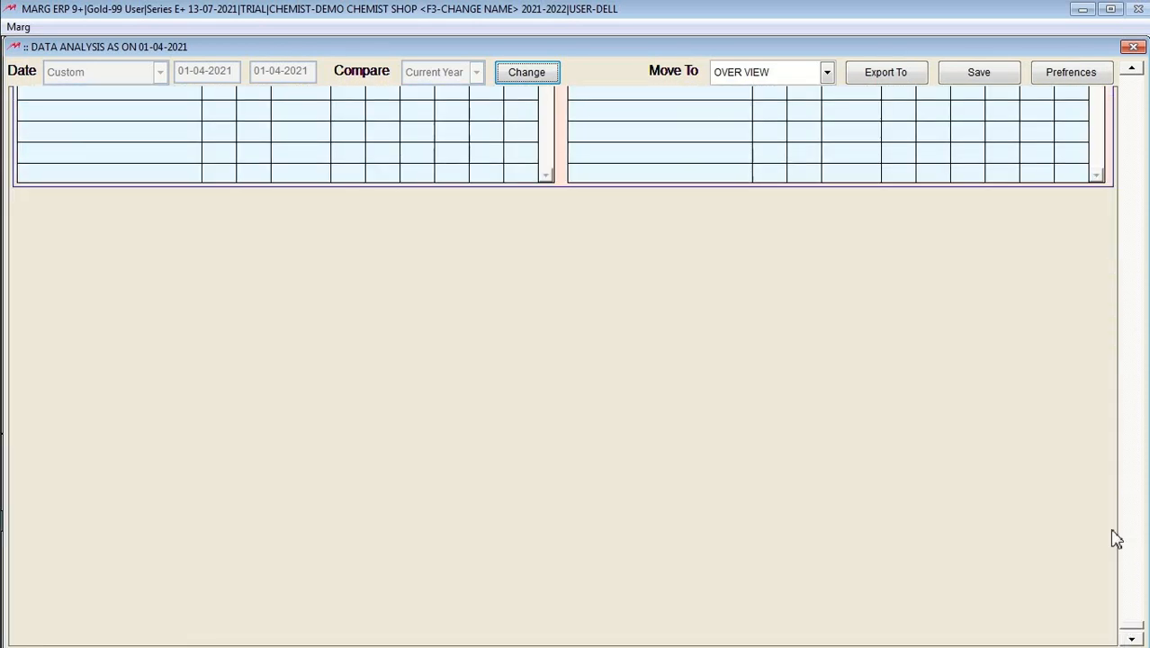
left_click(1132, 48)
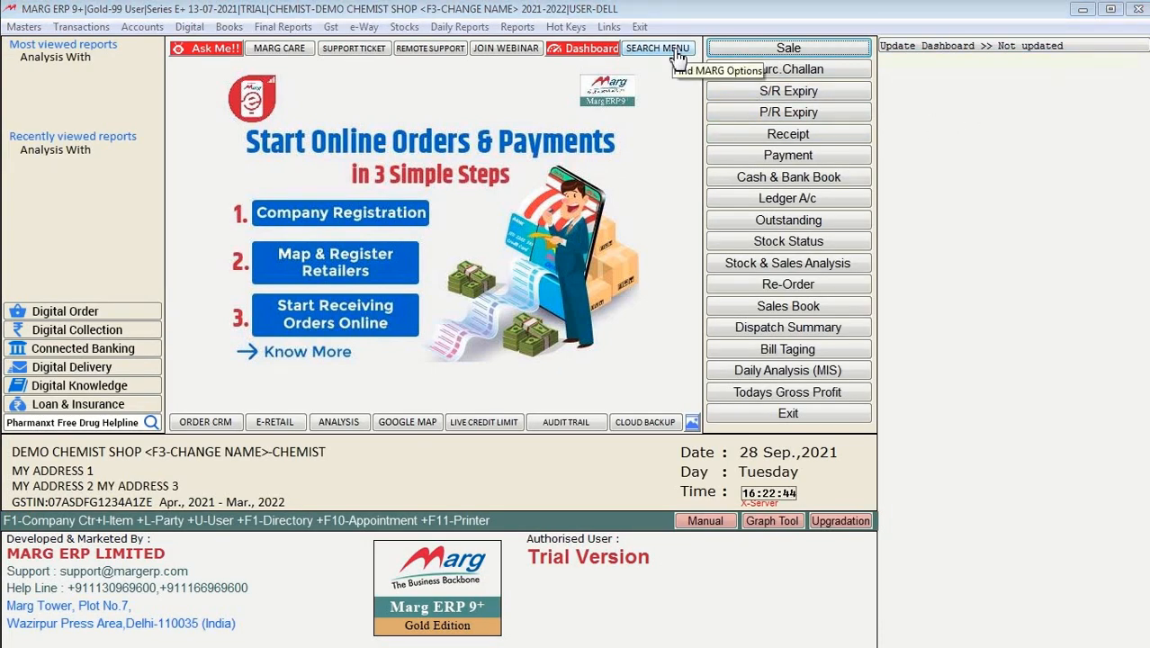
Step: Browse the Digital and Books menus without choosing anything
left_click(202, 30)
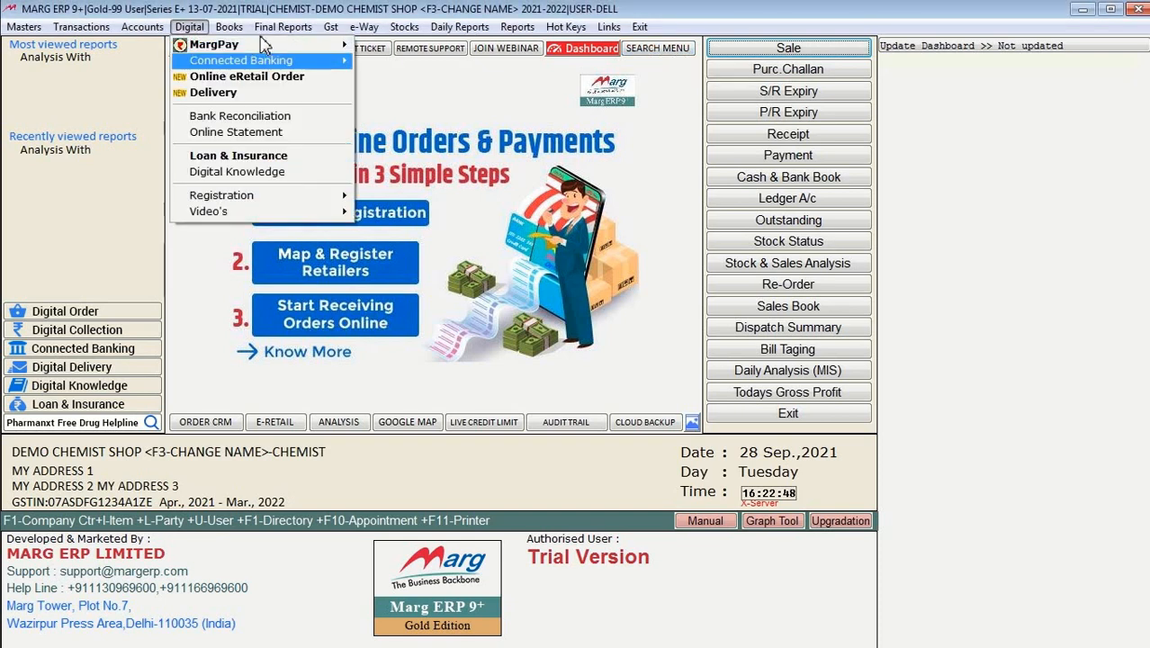
left_click(229, 27)
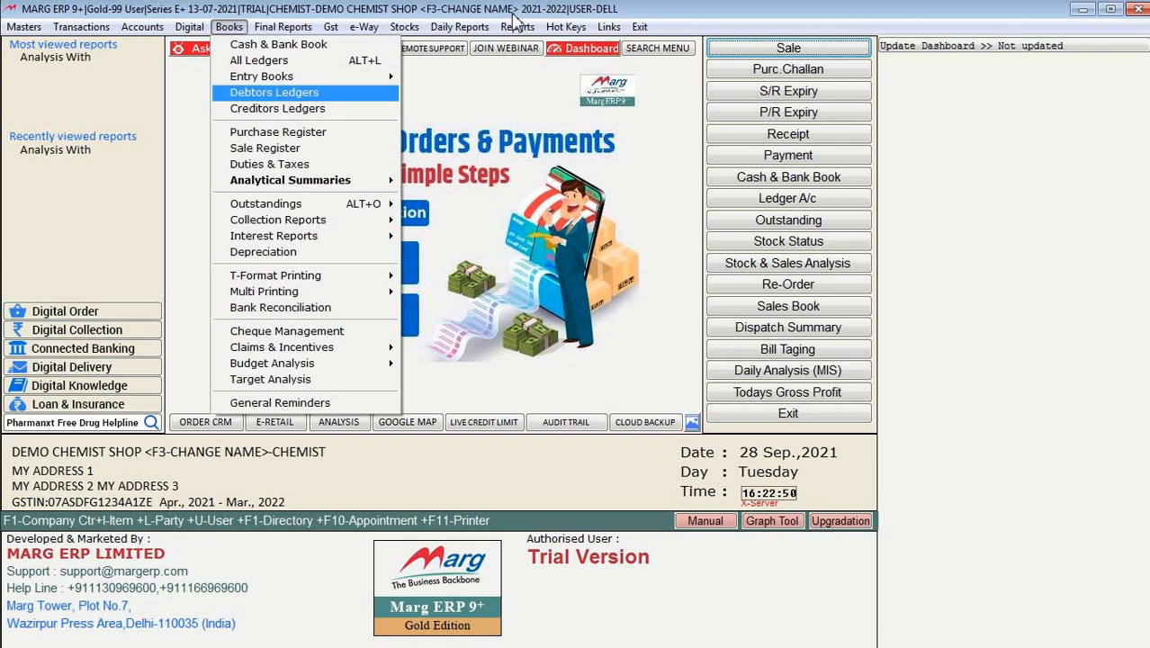
left_click(692, 9)
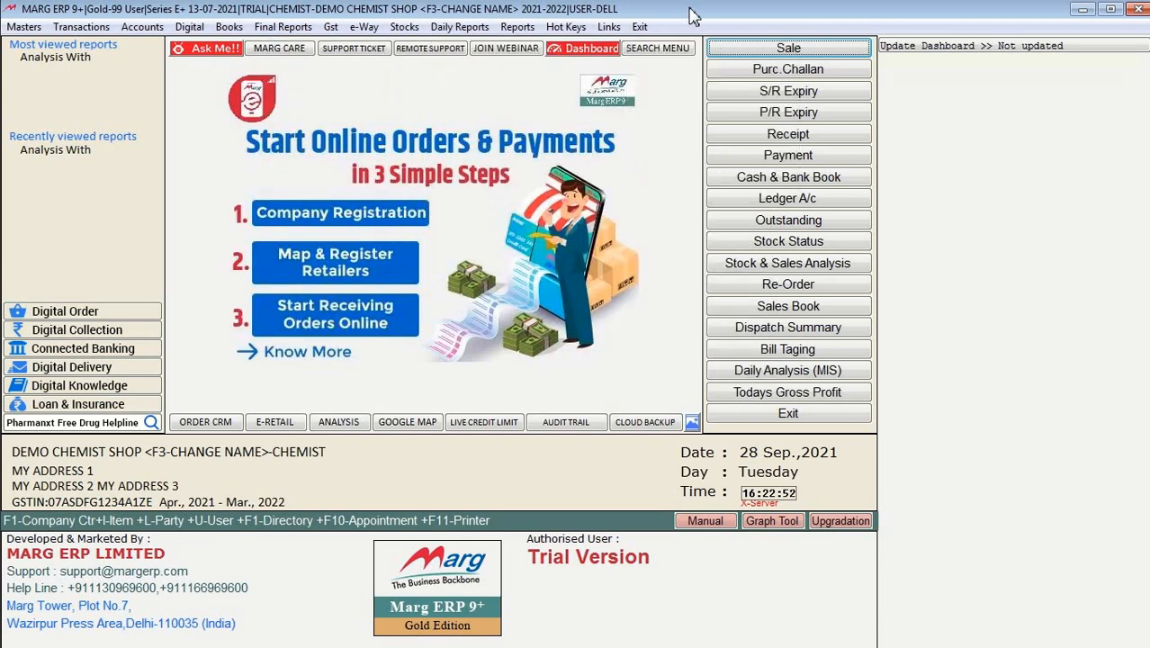
Step: Find RECEIPT in Search Menu, open the Receipt voucher entry, and close it unchanged
left_click(658, 49)
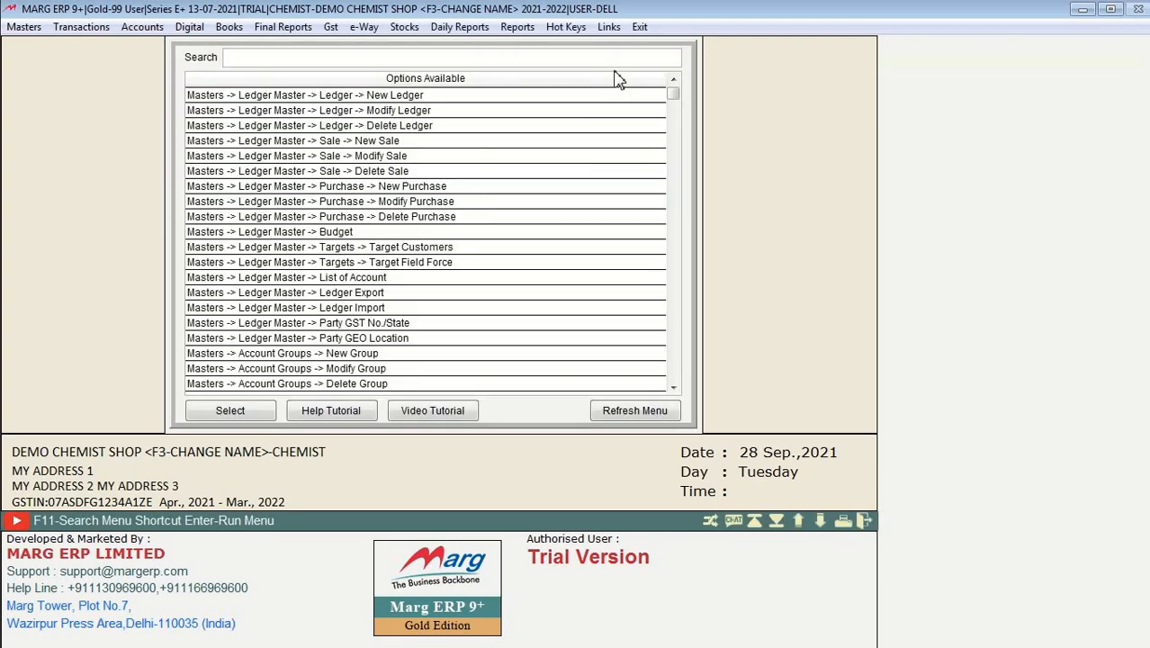
type("RECEIPT")
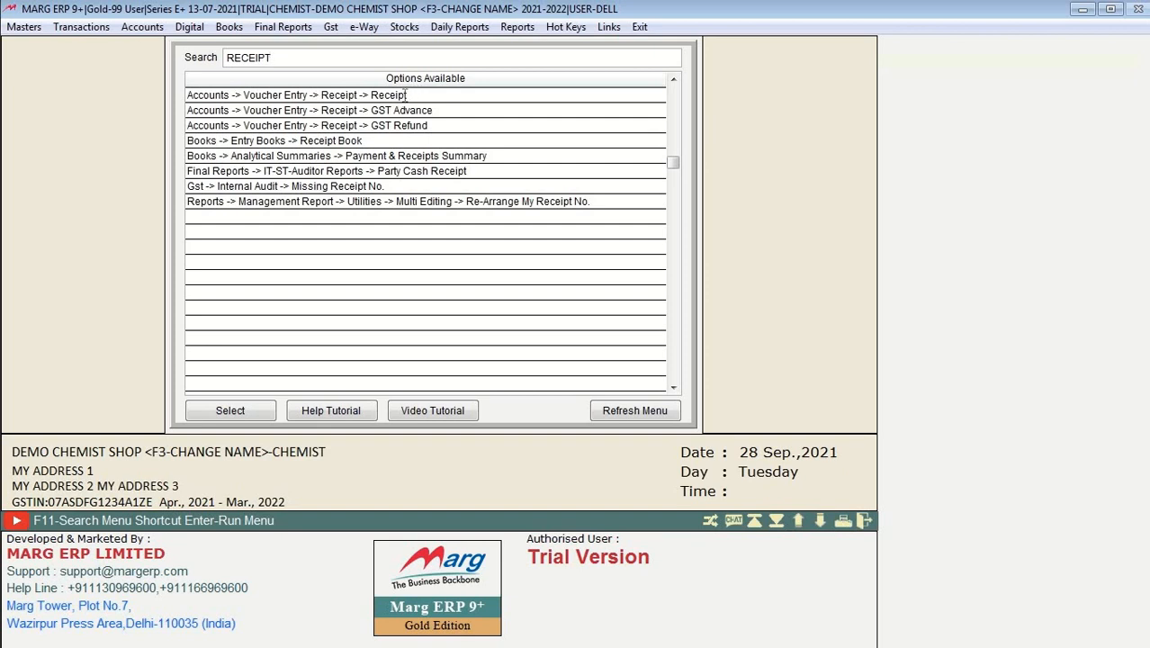
left_click(406, 95)
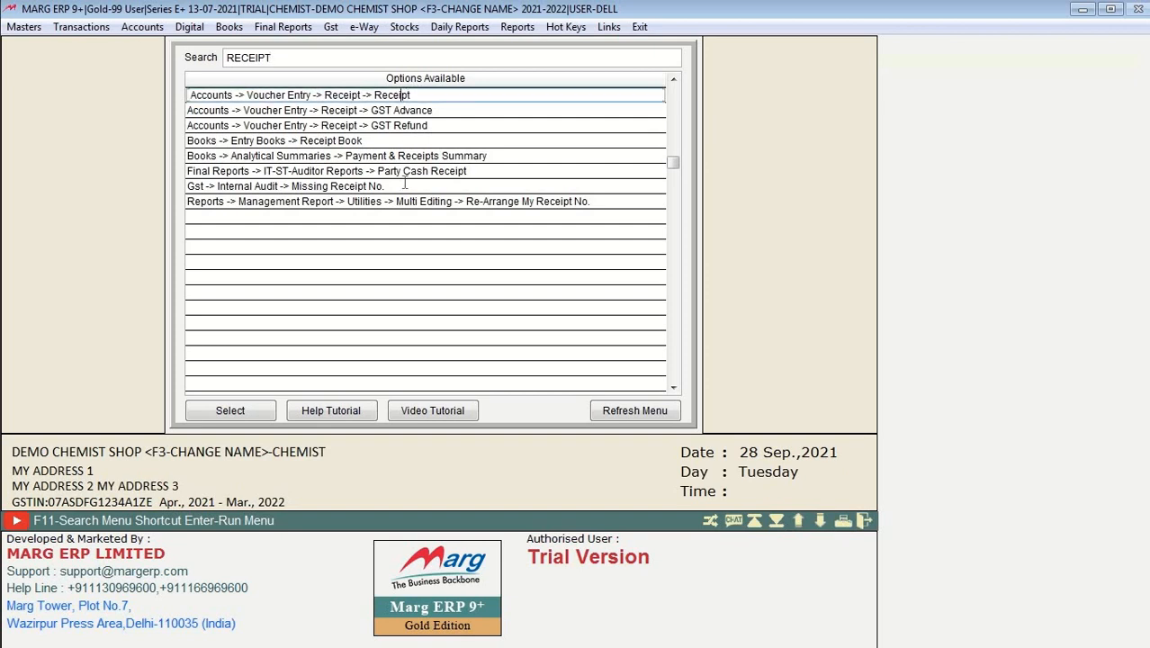
left_click(230, 410)
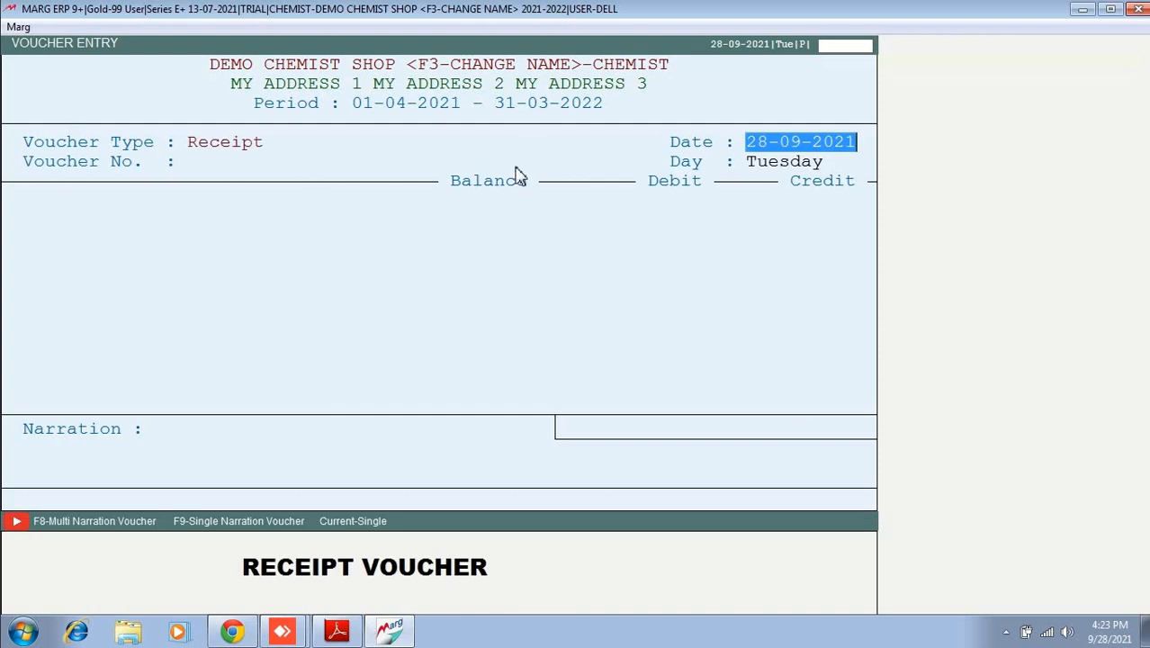
key("Escape")
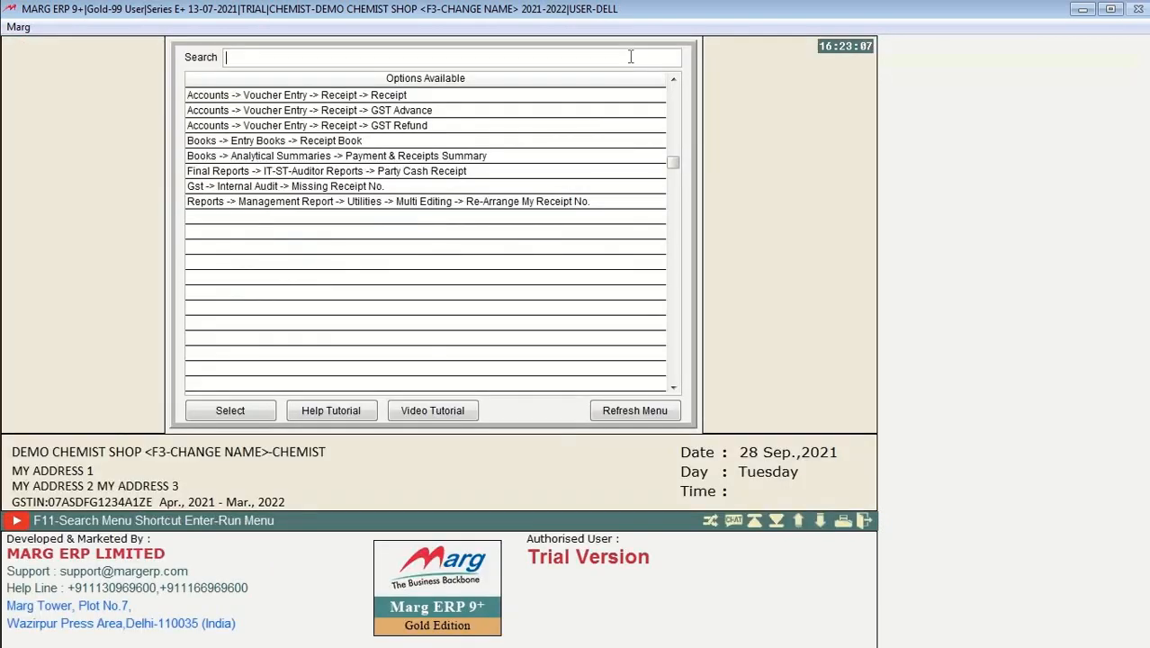
key("Escape")
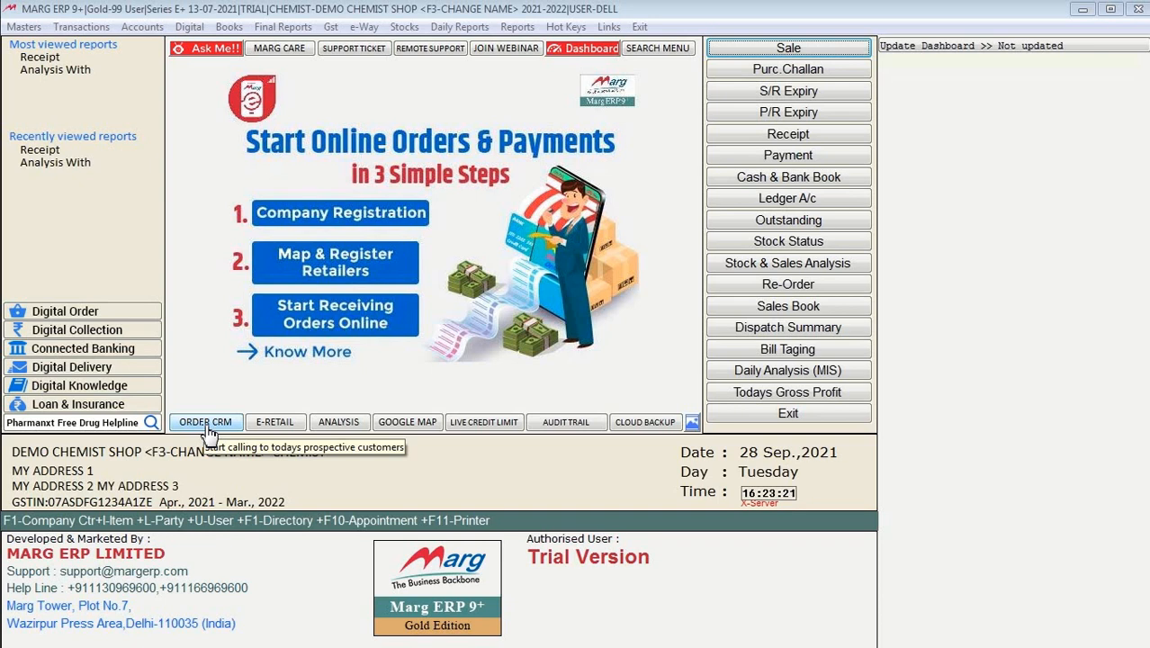
left_click(208, 427)
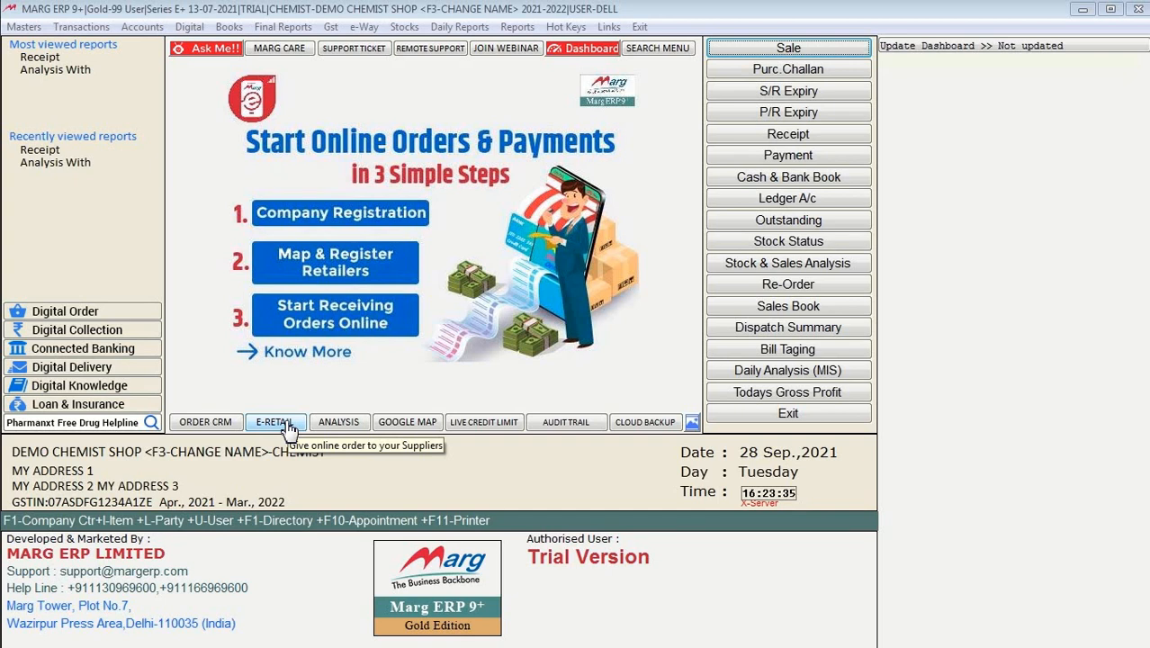
left_click(286, 424)
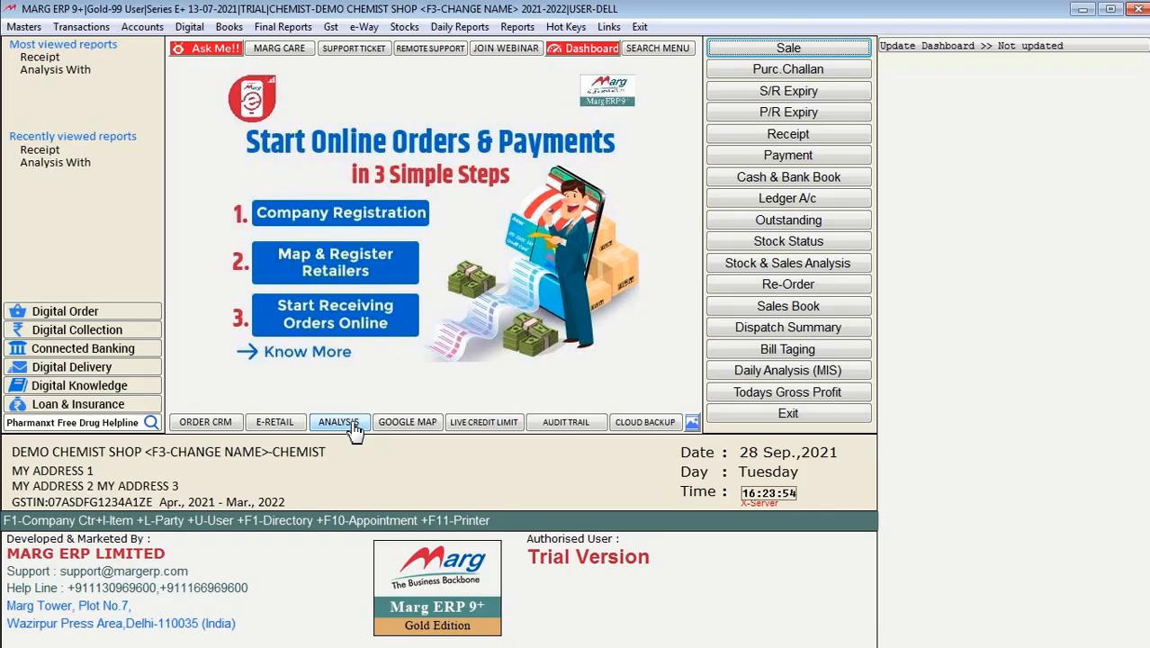
Step: Open Sale Purchase Analysis and set it to DOCTOR versus ITEM
left_click(351, 425)
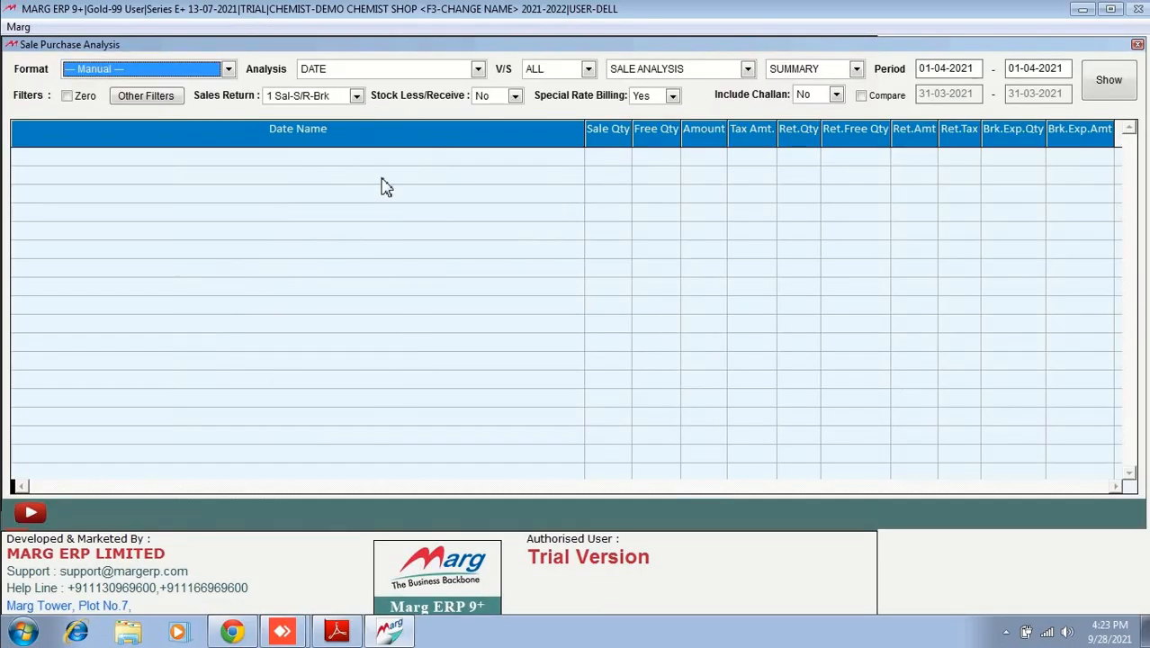
left_click(353, 72)
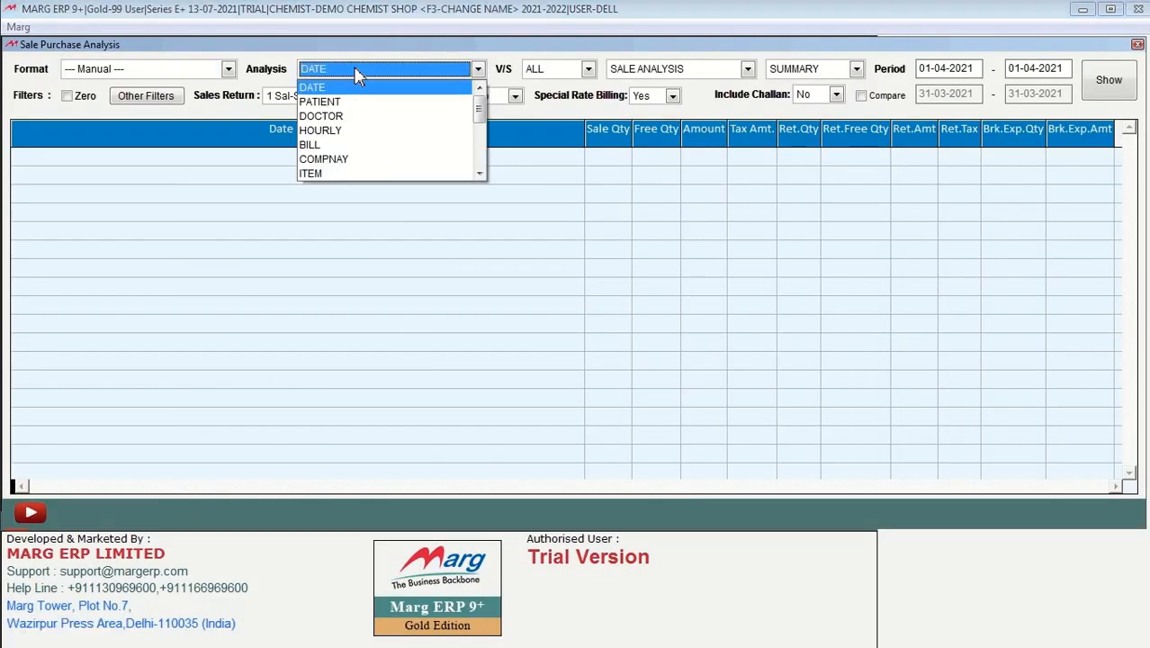
left_click(365, 116)
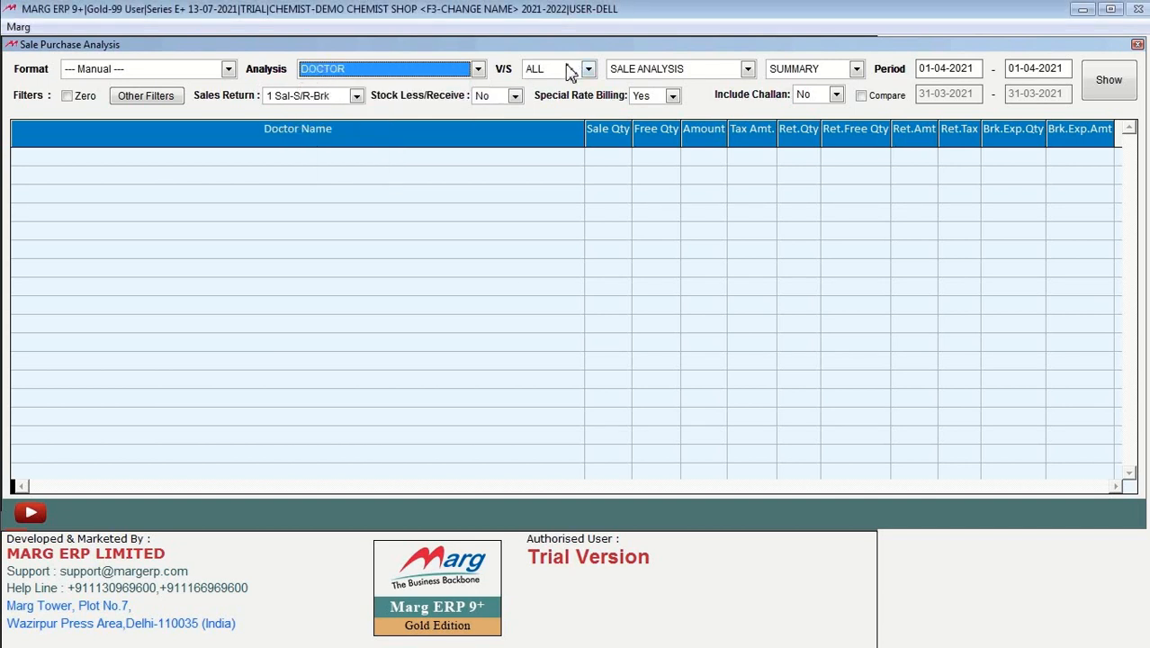
left_click(568, 70)
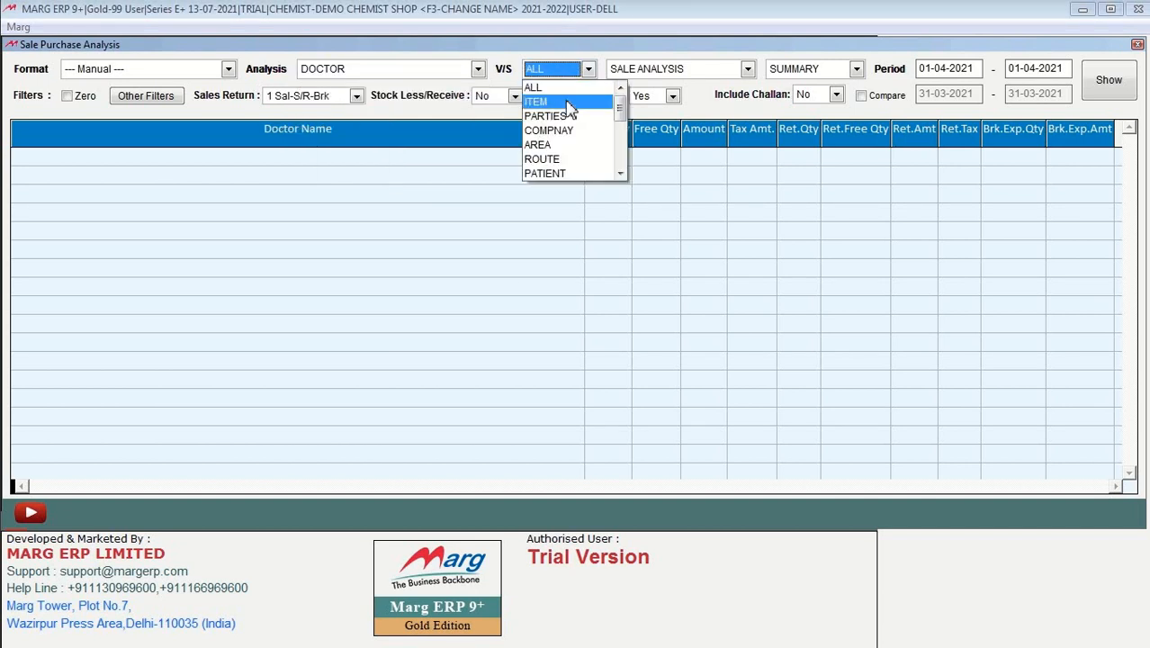
left_click(566, 103)
Step: Keep SALE ANALYSIS and SUMMARY, generate the report totalling 55.67, then close it
left_click(740, 72)
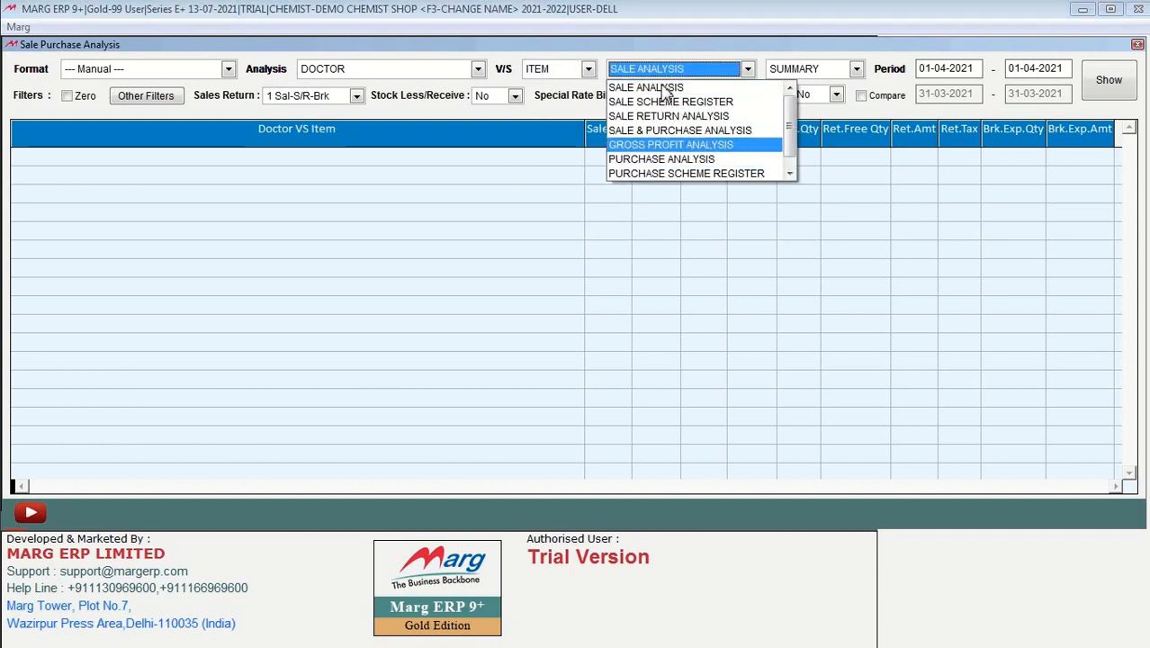
left_click(880, 83)
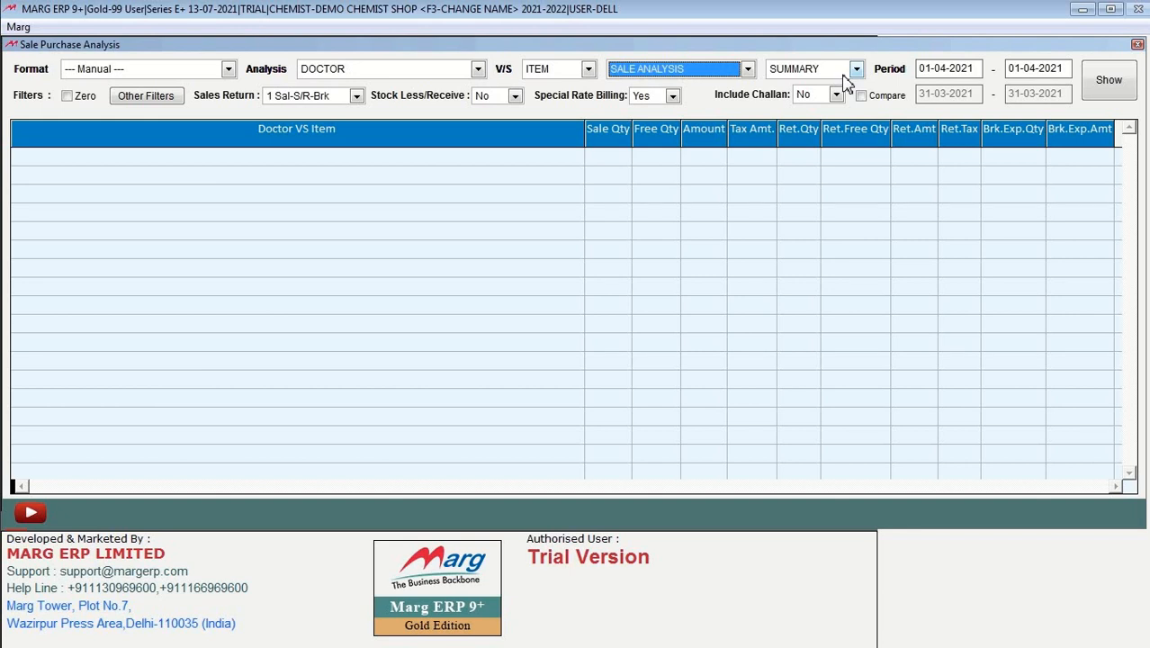
left_click(846, 75)
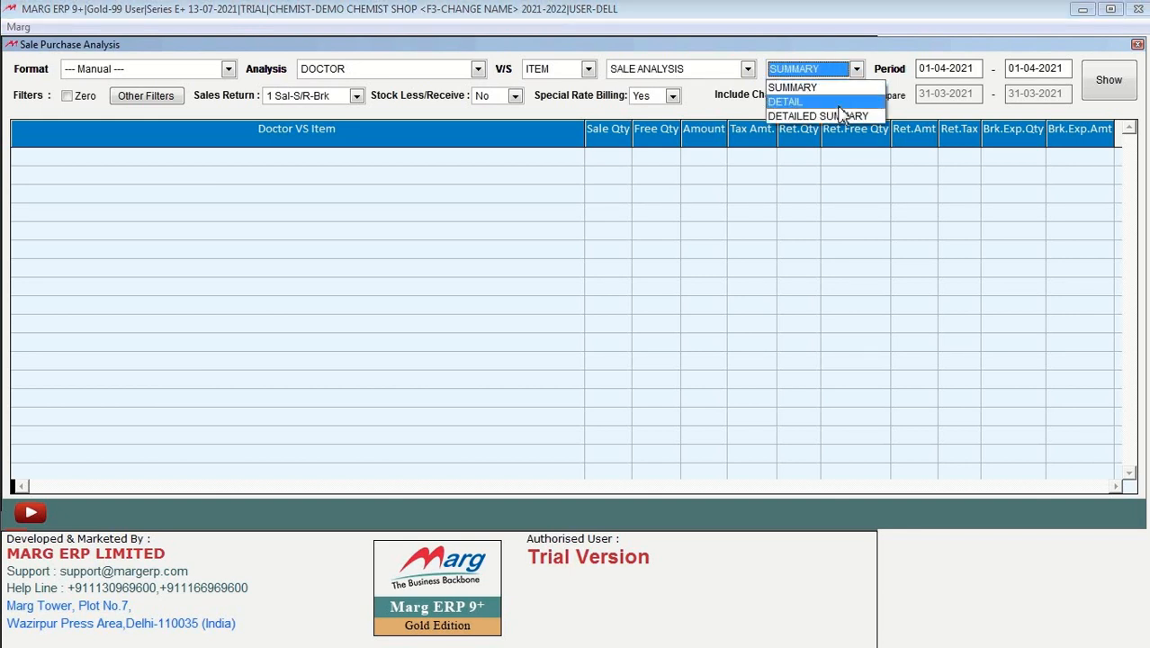
left_click(1107, 90)
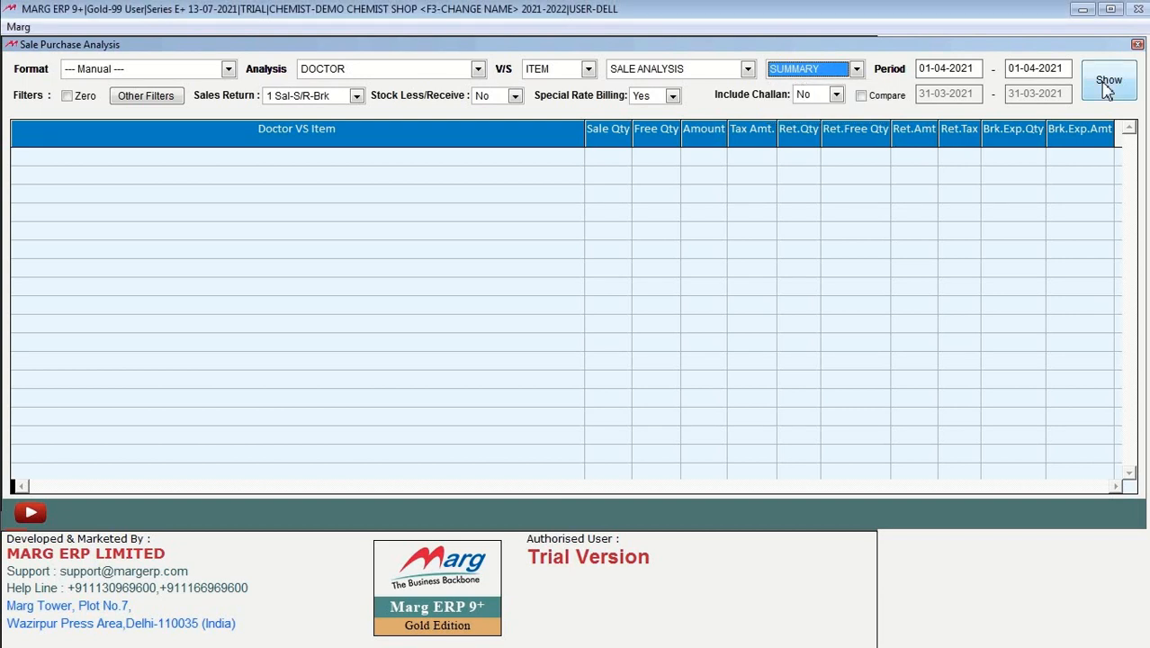
left_click(1107, 86)
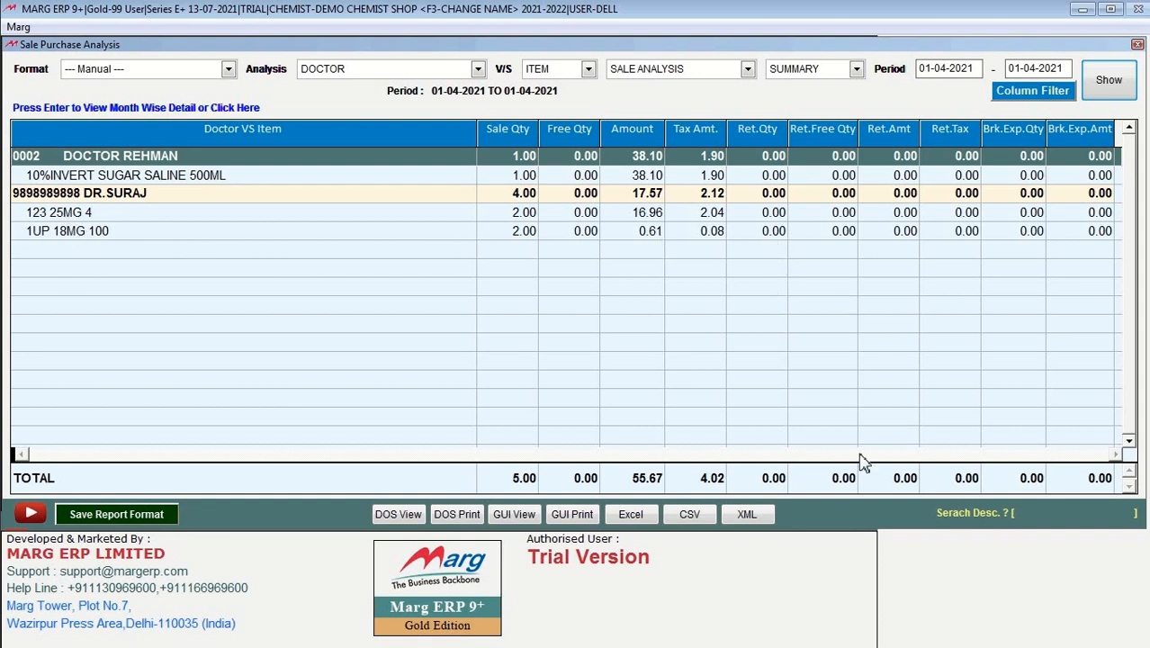
left_click(1137, 45)
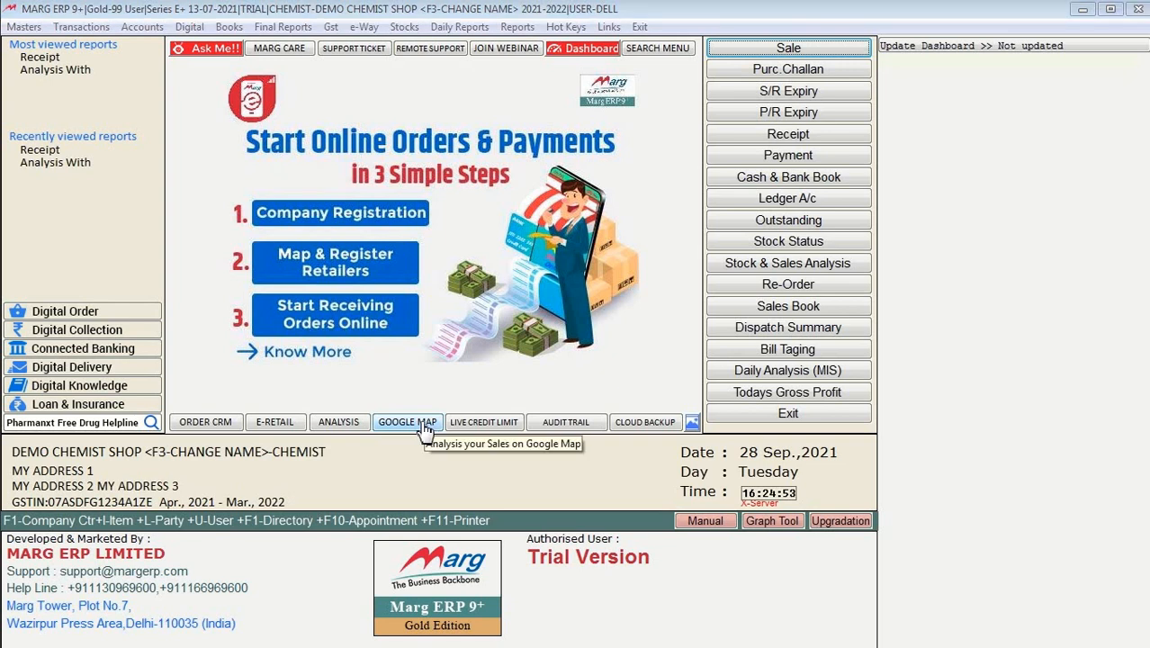
left_click(501, 424)
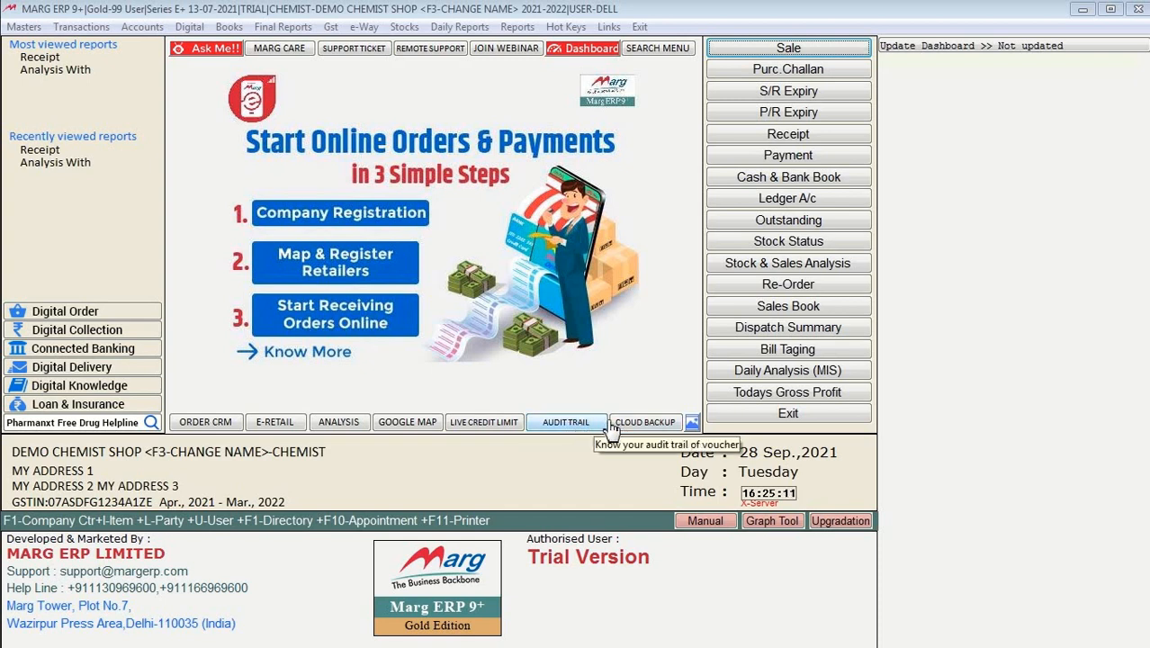
left_click(675, 428)
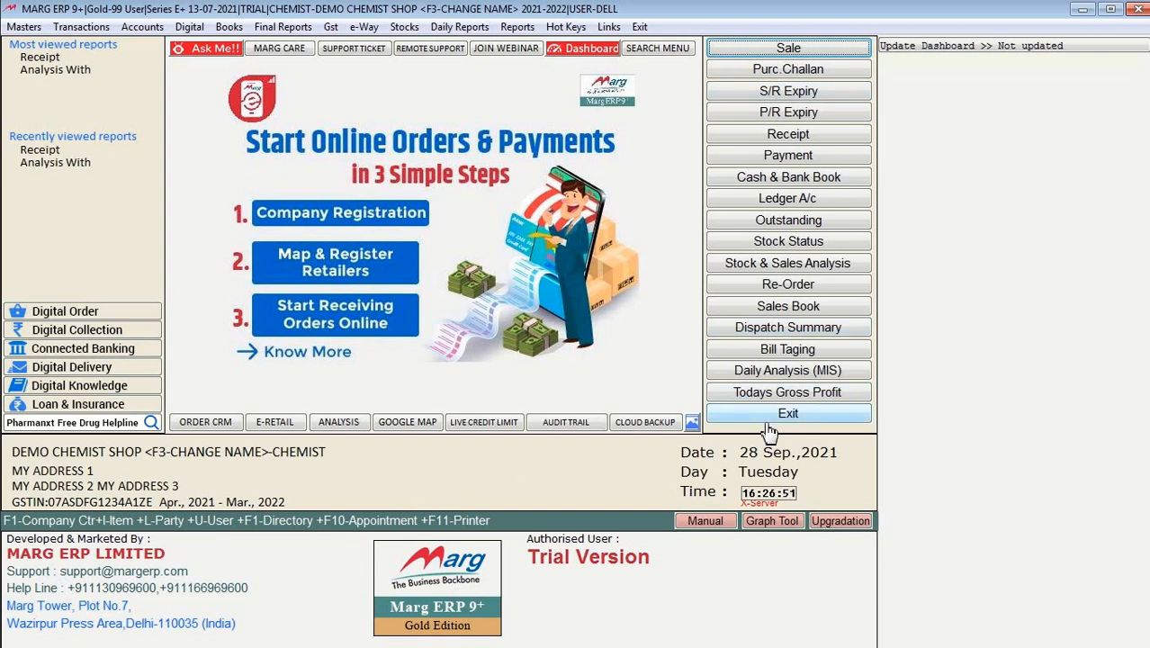
left_click(1082, 9)
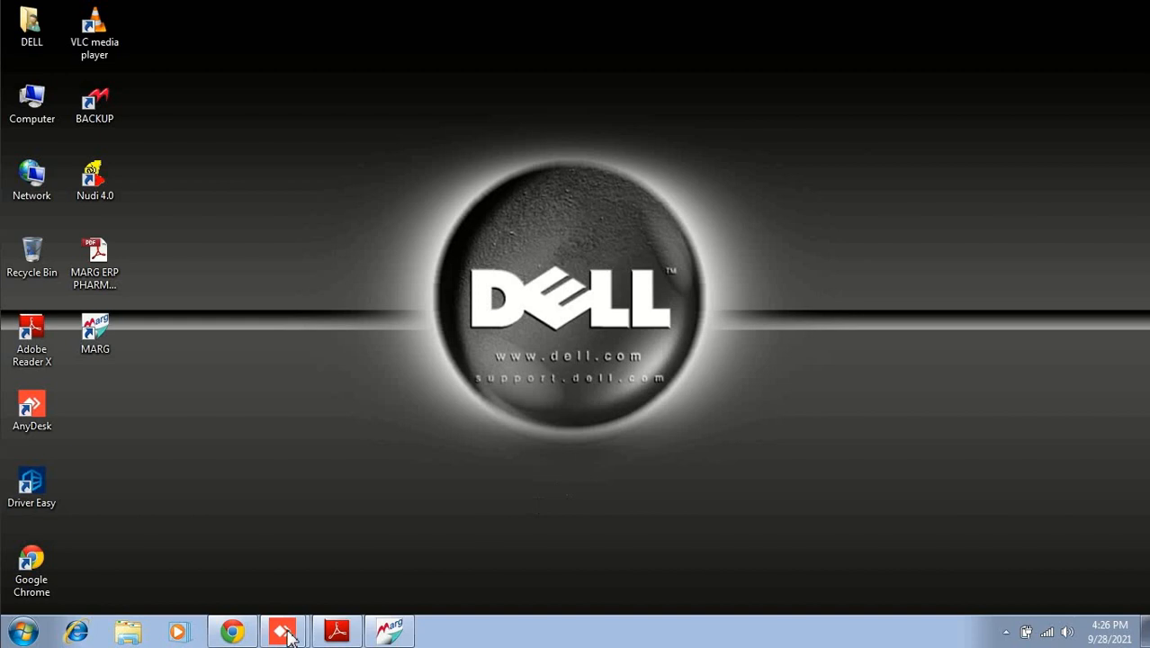
left_click(335, 632)
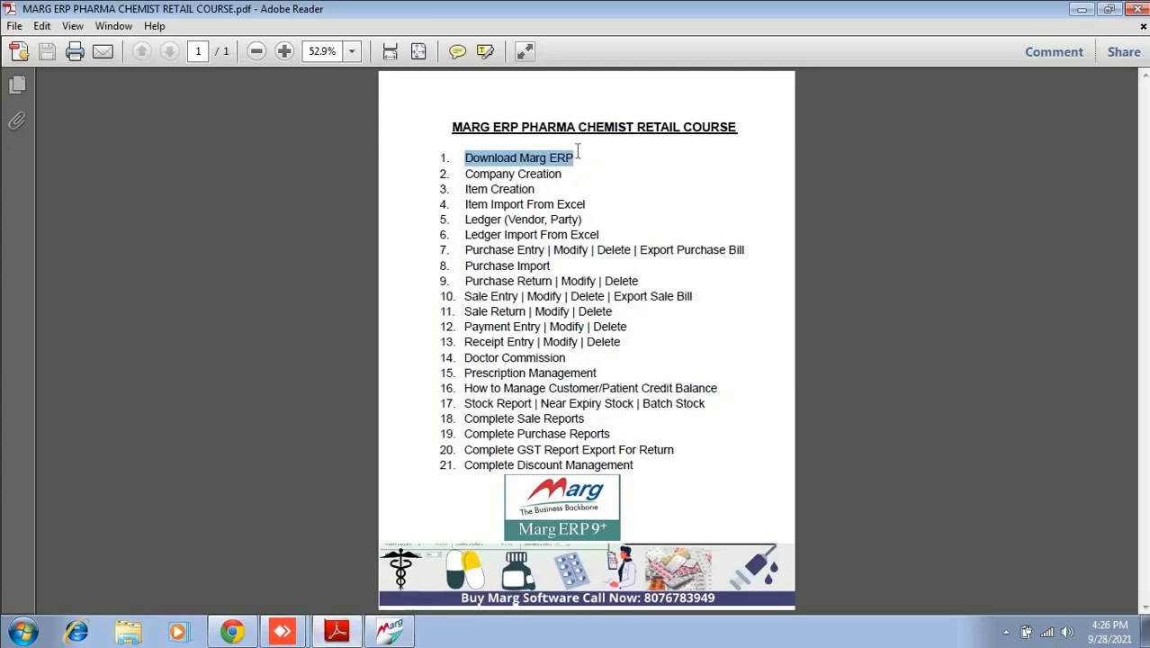
left_click(574, 155)
left_click_drag(529, 155, 472, 153)
left_click(572, 173)
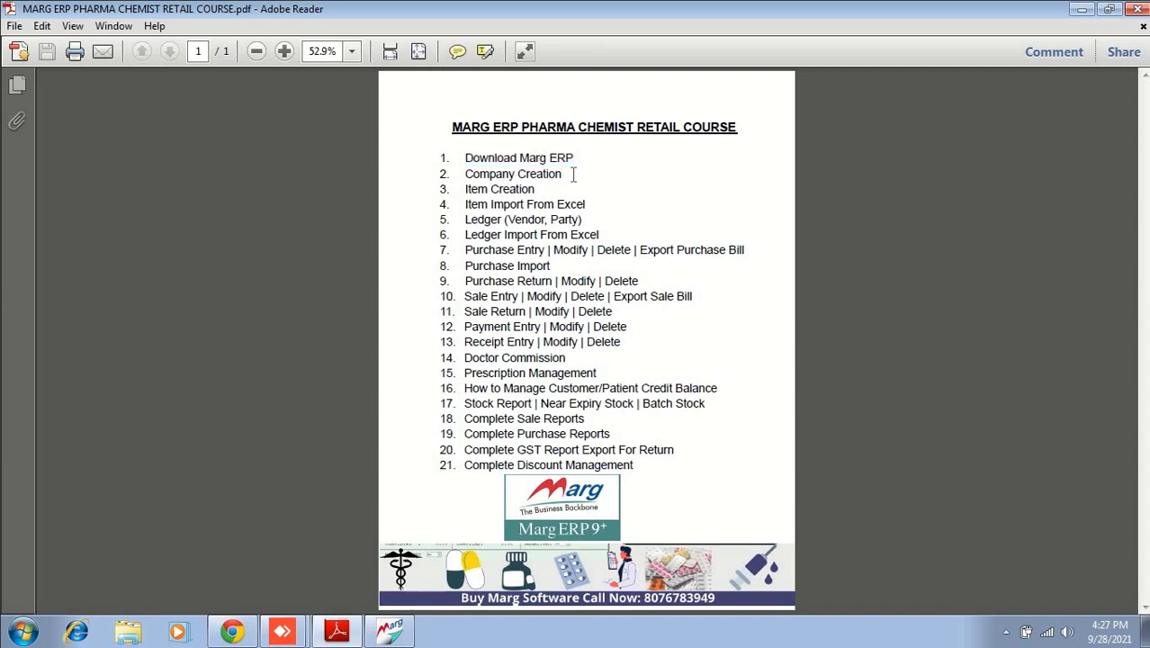
triple_click(478, 173)
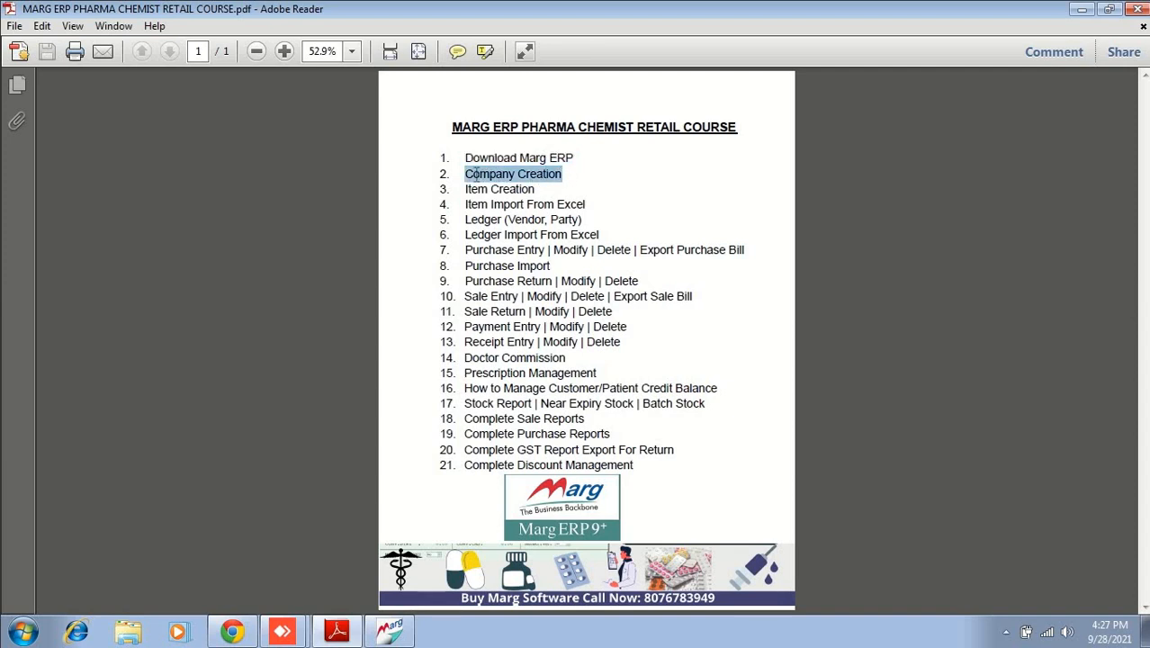
left_click(390, 632)
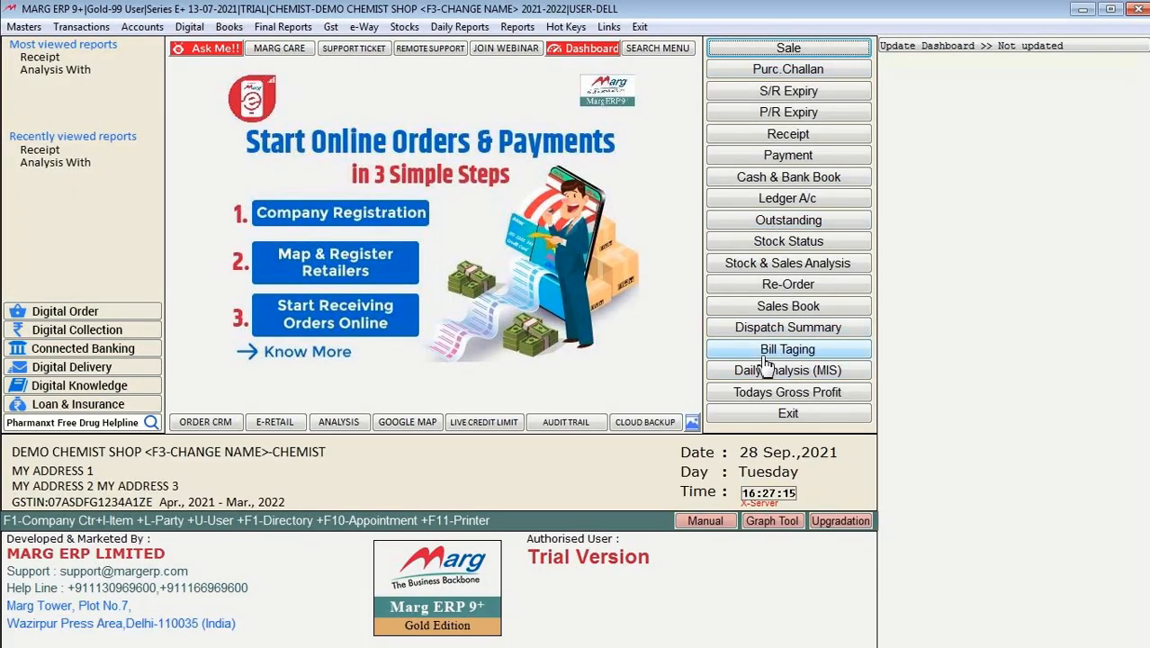
Step: Exit DEMO CHEMIST SHOP to the company list and start a new company with F2
left_click(789, 415)
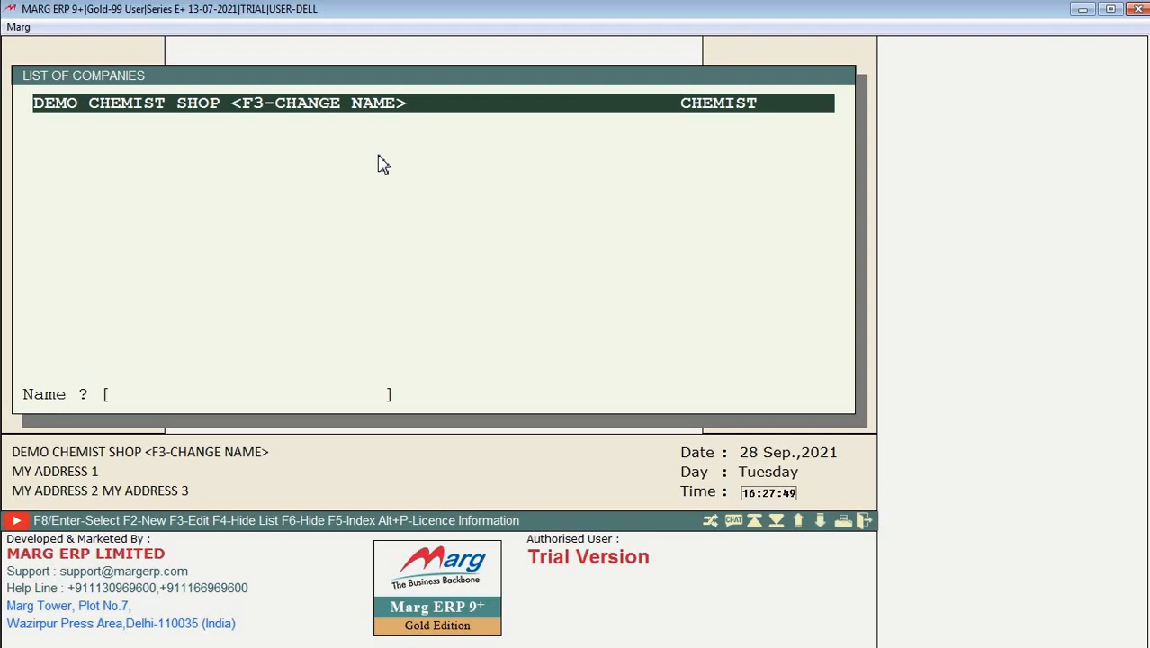
key("F2")
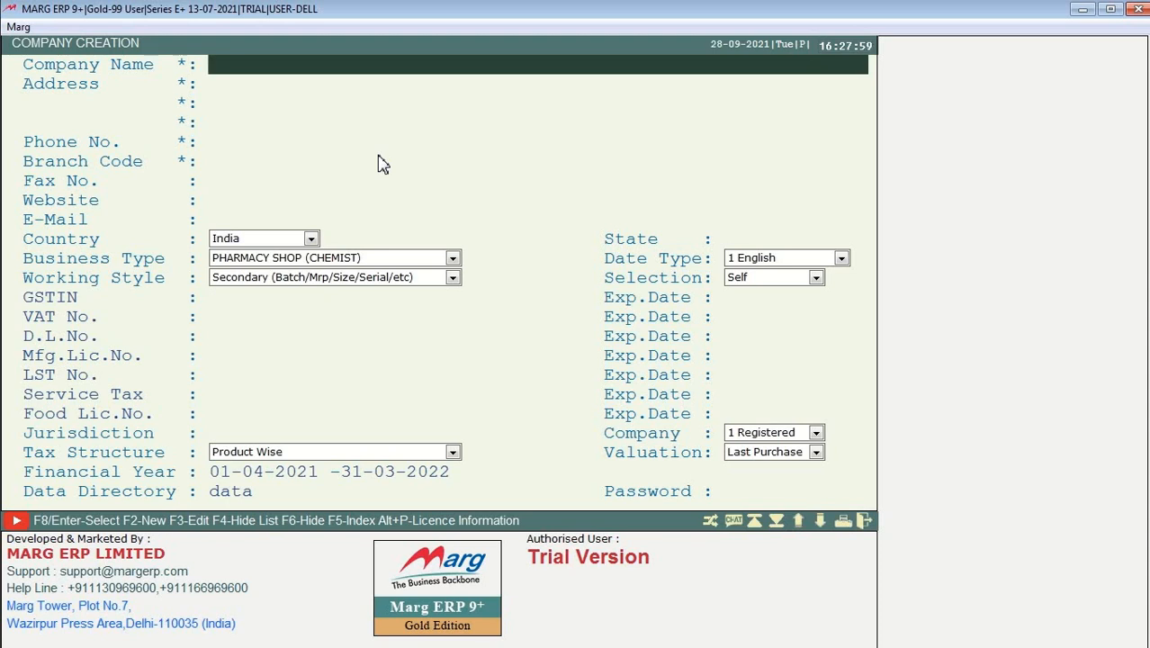
Step: Enter company name SAI MEDICOS and address line KARNATAKA INDIA, moving on to Phone No
type("SAI MEDICOS")
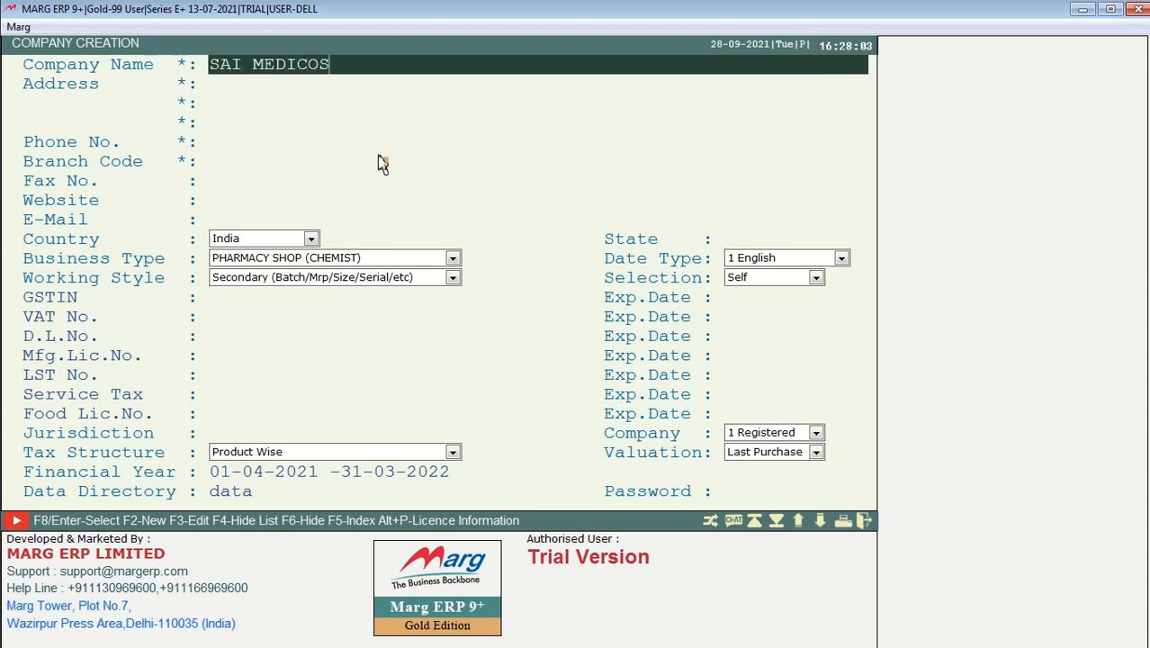
key("Return")
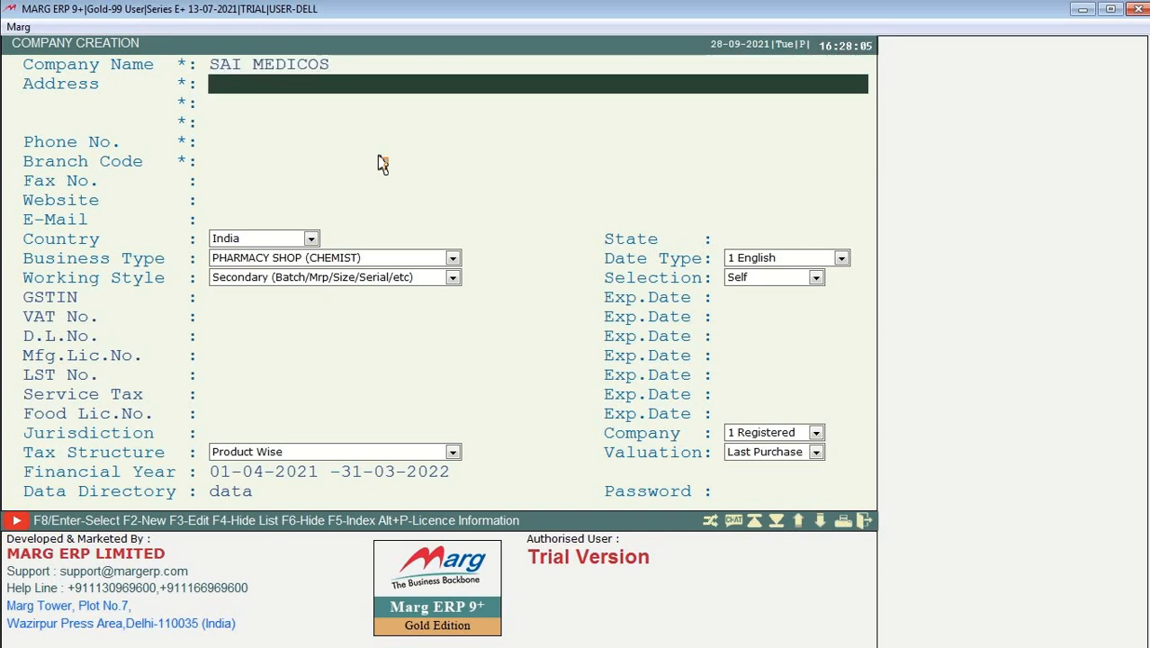
type("KARNA")
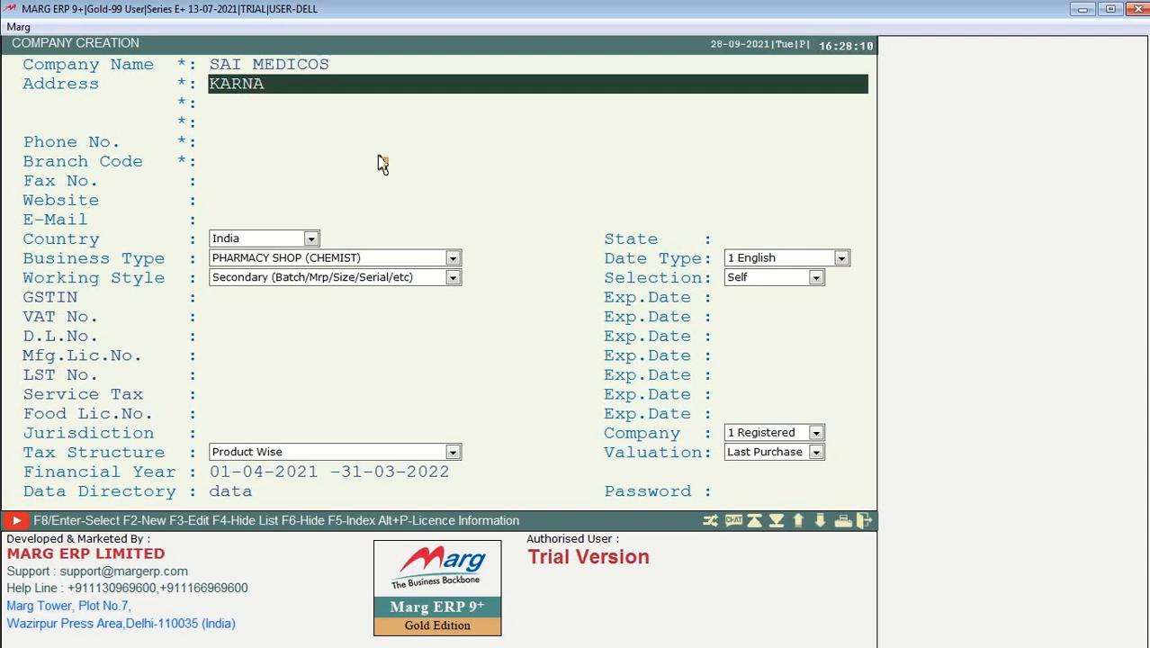
type("TAKA INDIA")
key("Return")
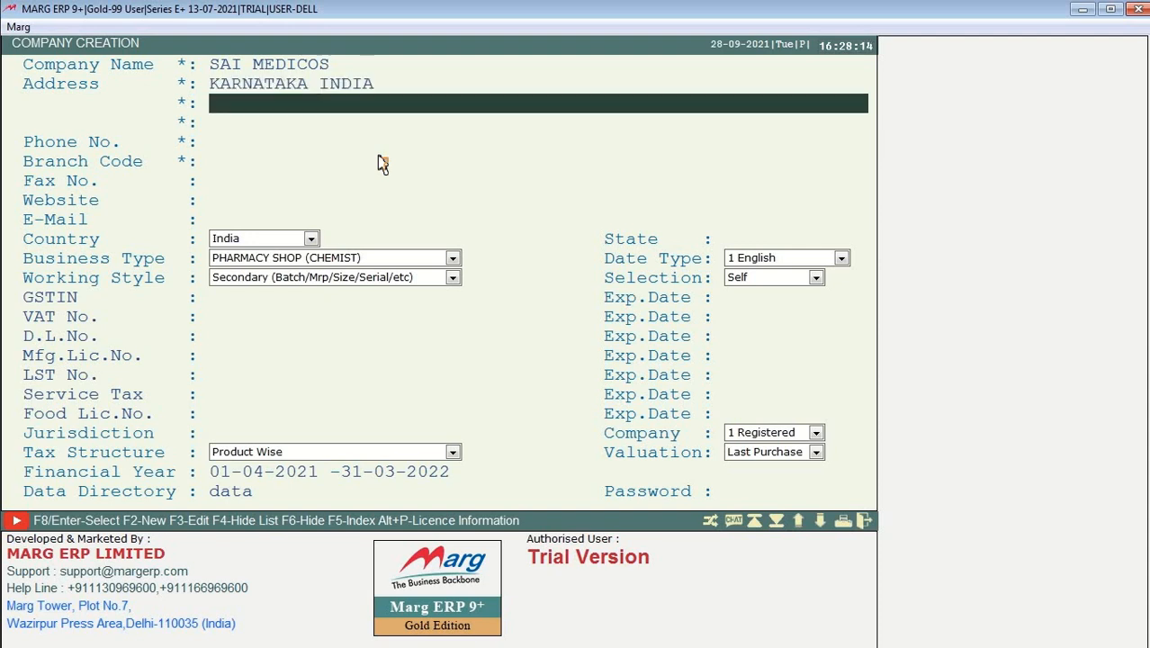
key("Up")
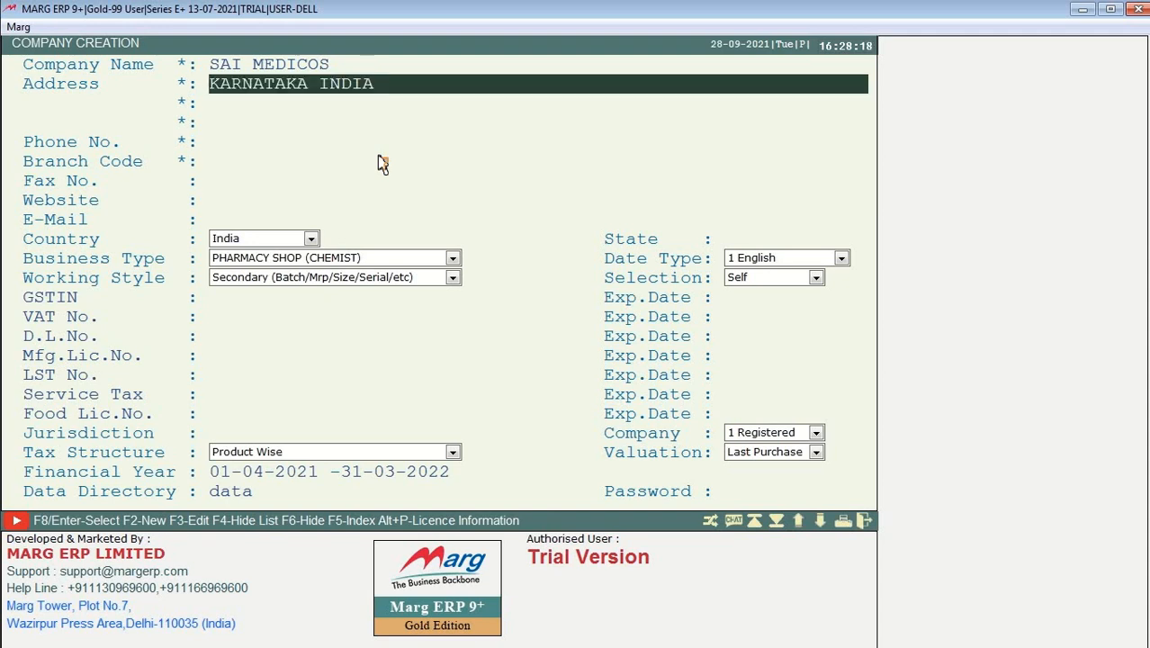
key("Return")
key("Return")
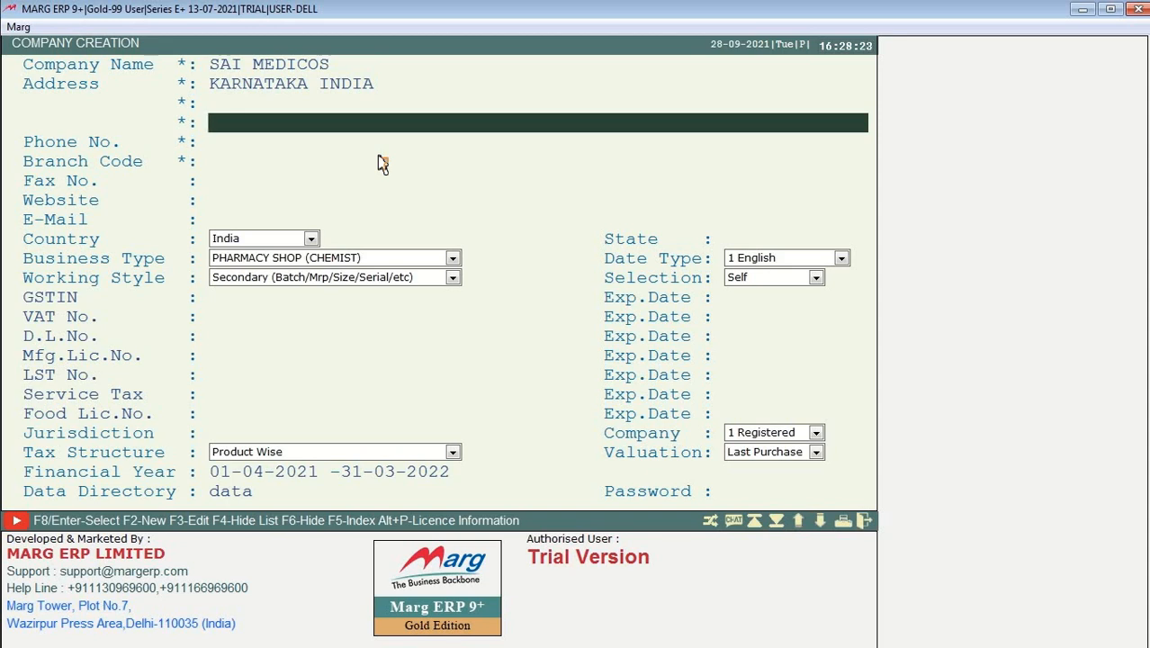
key("Up")
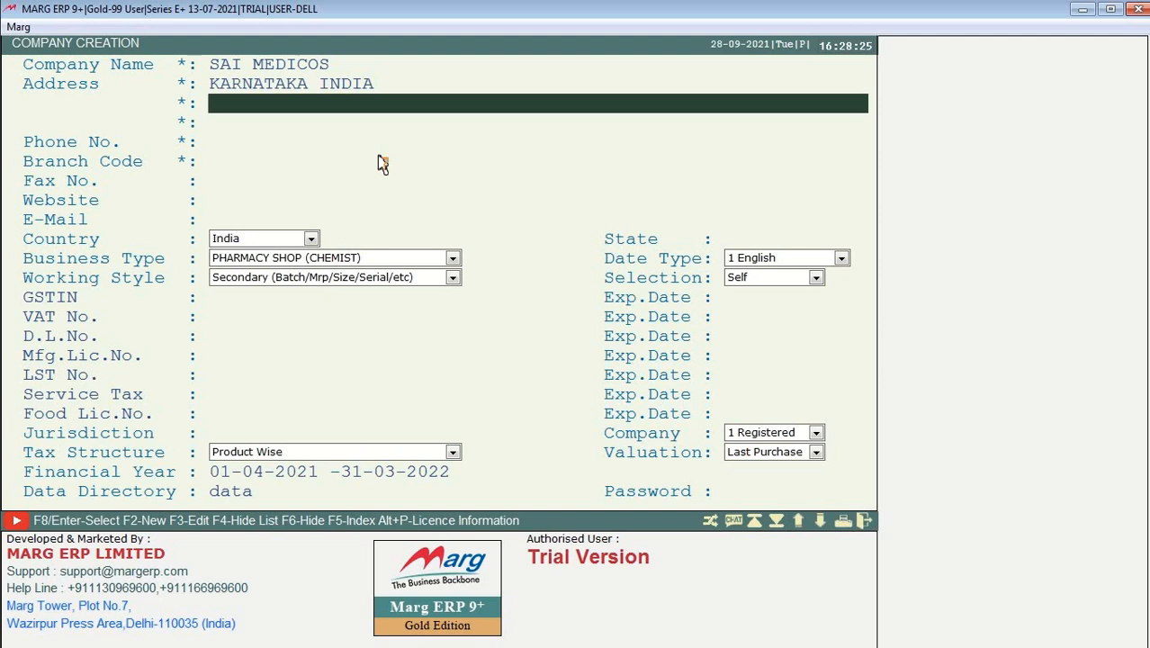
key("Down")
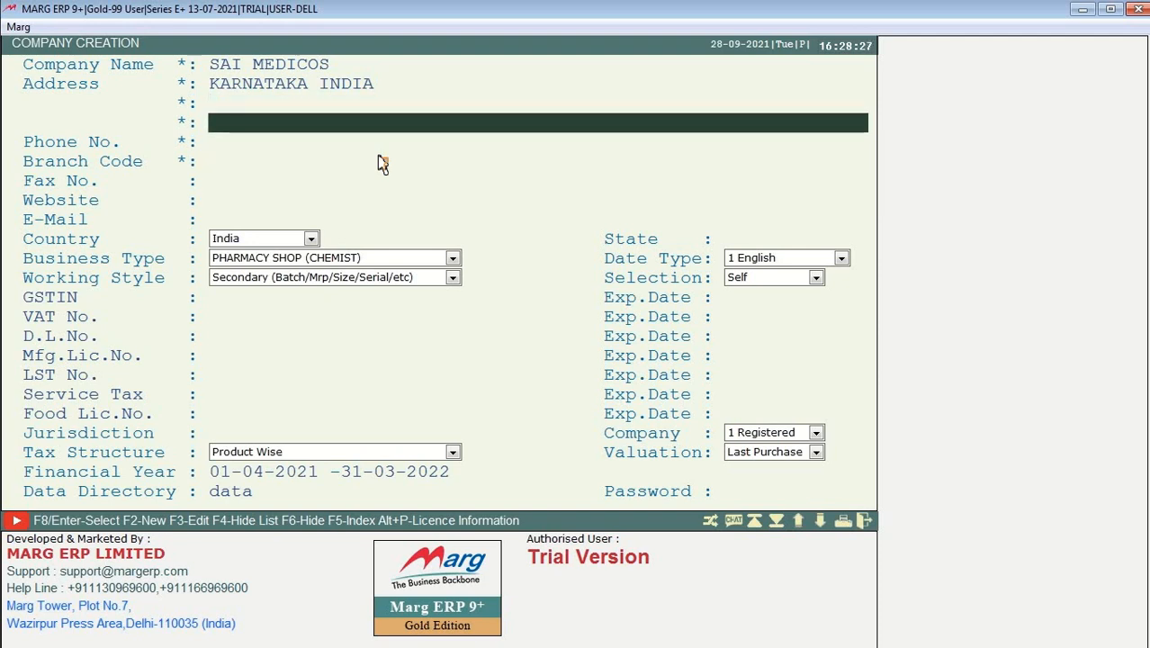
key("Return")
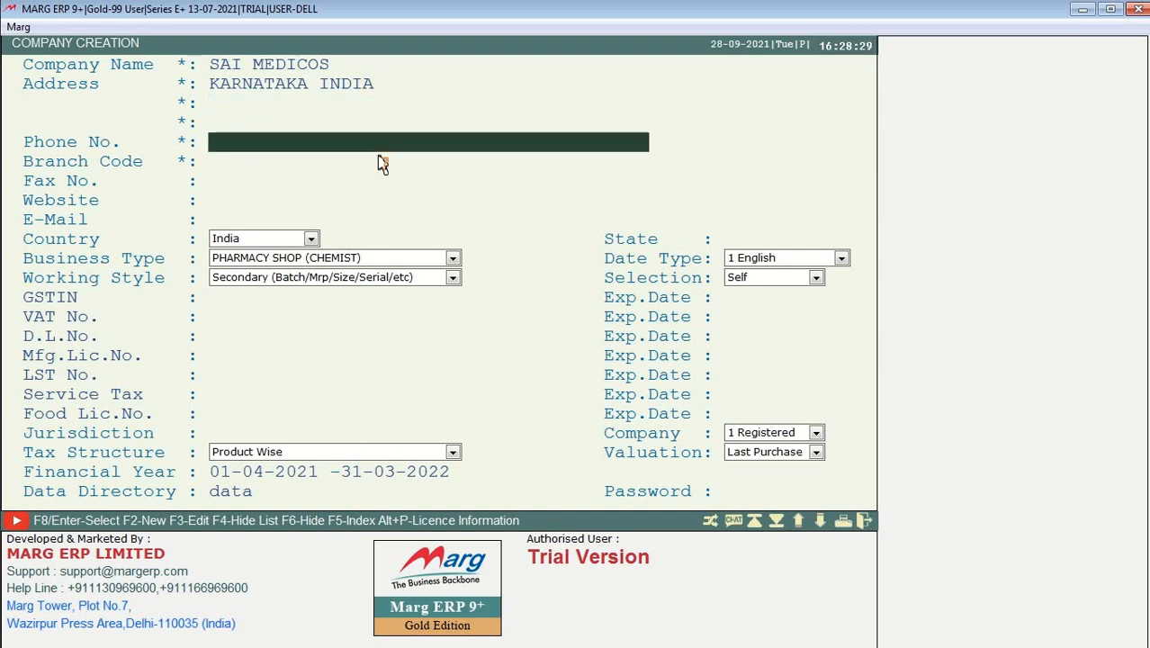
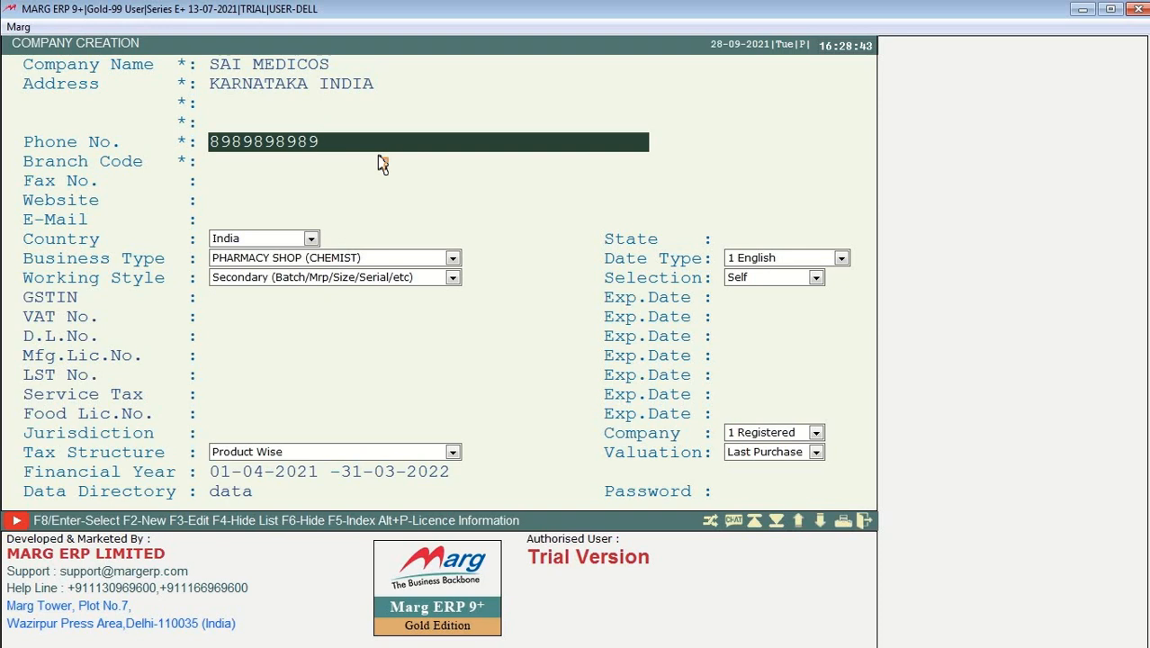
Step: Enter the company phone number and replace the branch code with KARNATAKA, skipping fax
key("Return")
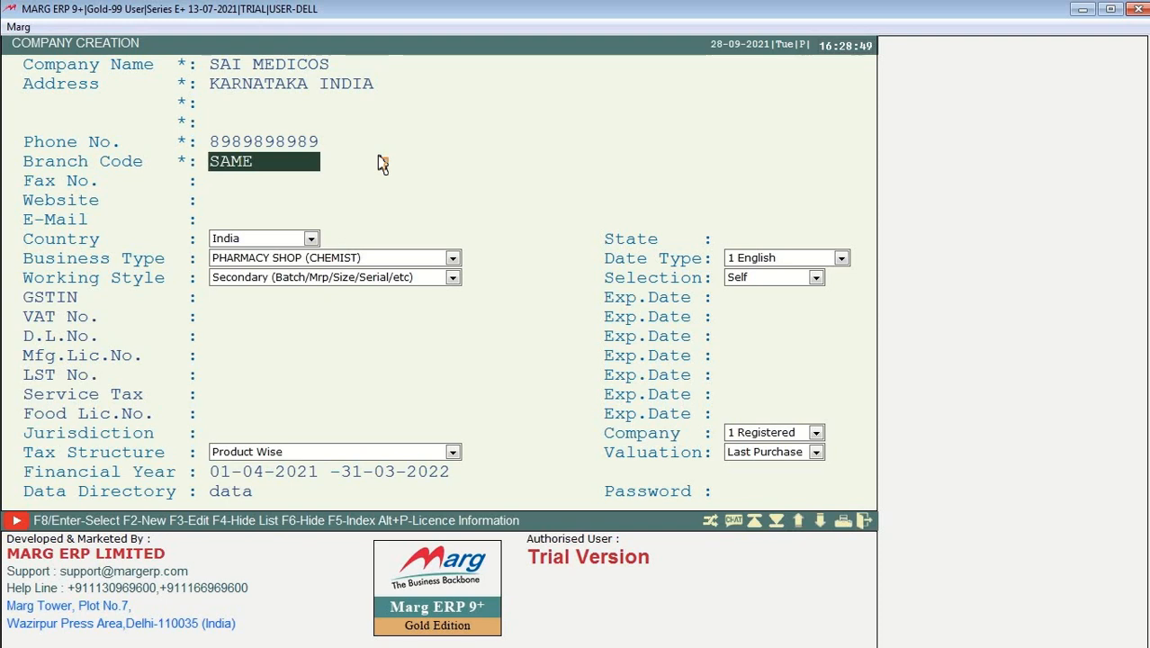
key("Delete")
key("Delete")
key("Delete")
key("Delete")
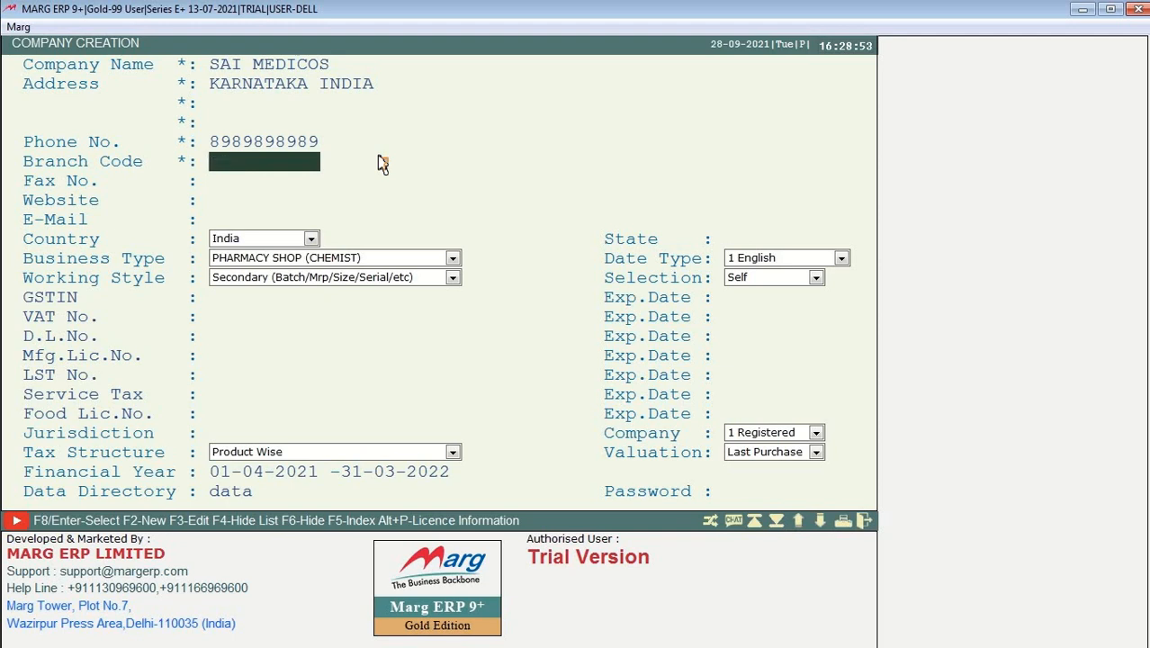
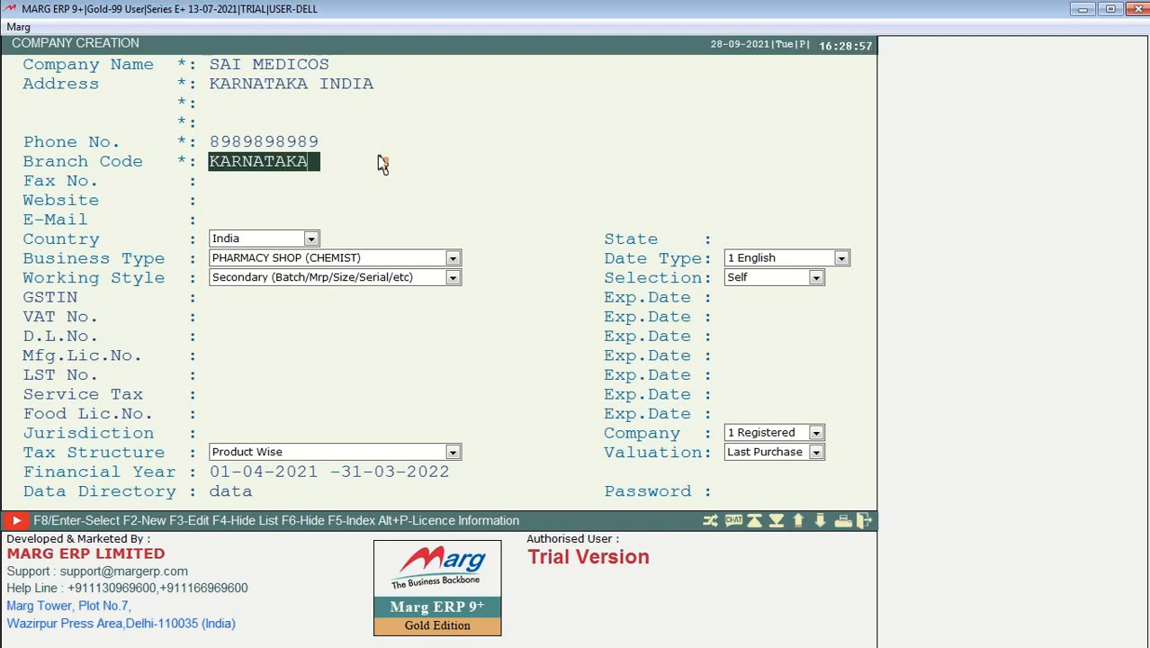
key("Return")
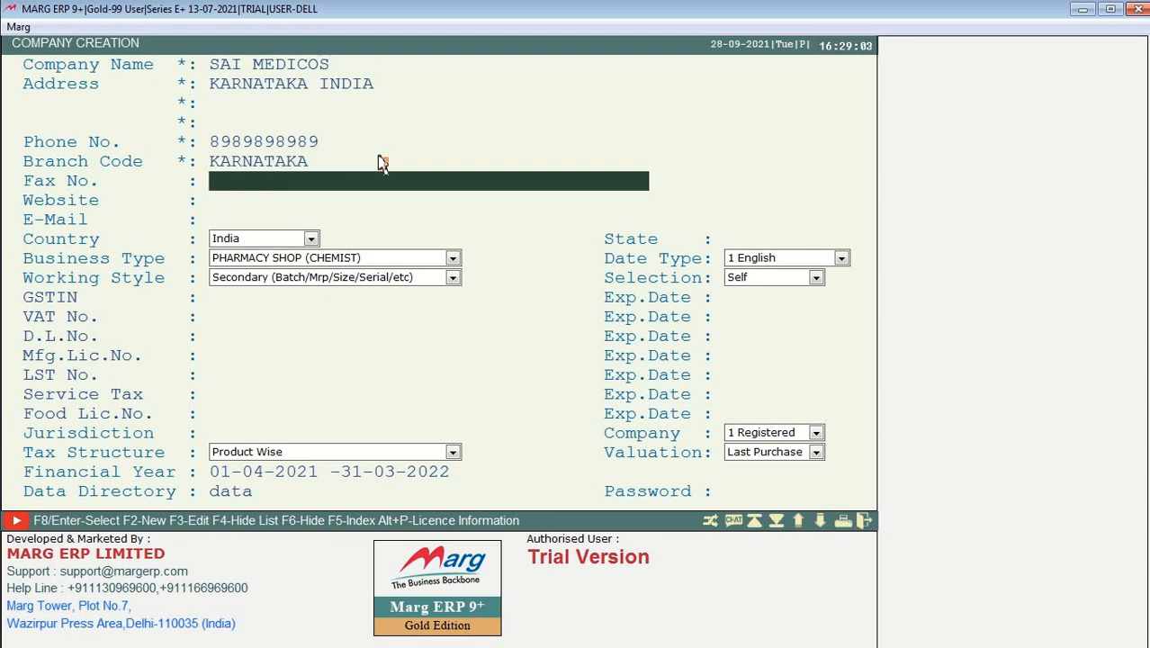
key("Return")
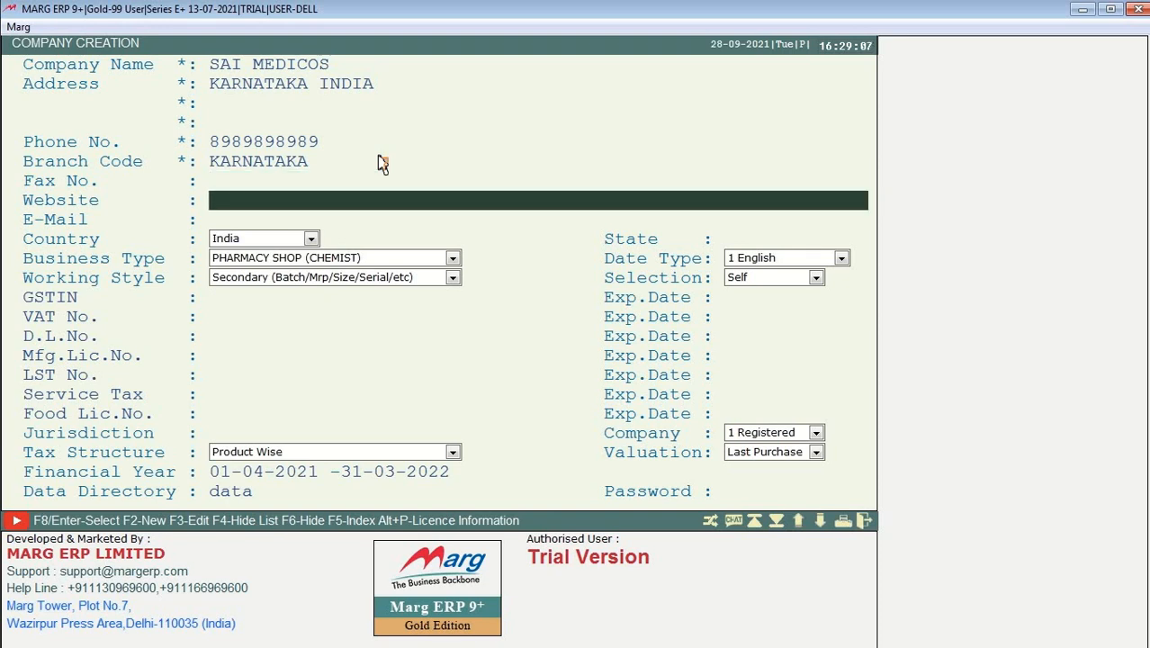
Step: Set the website to saimedicos.com and fill in the company e-mail address
type("SAIMEDIC")
key("ctrl+a")
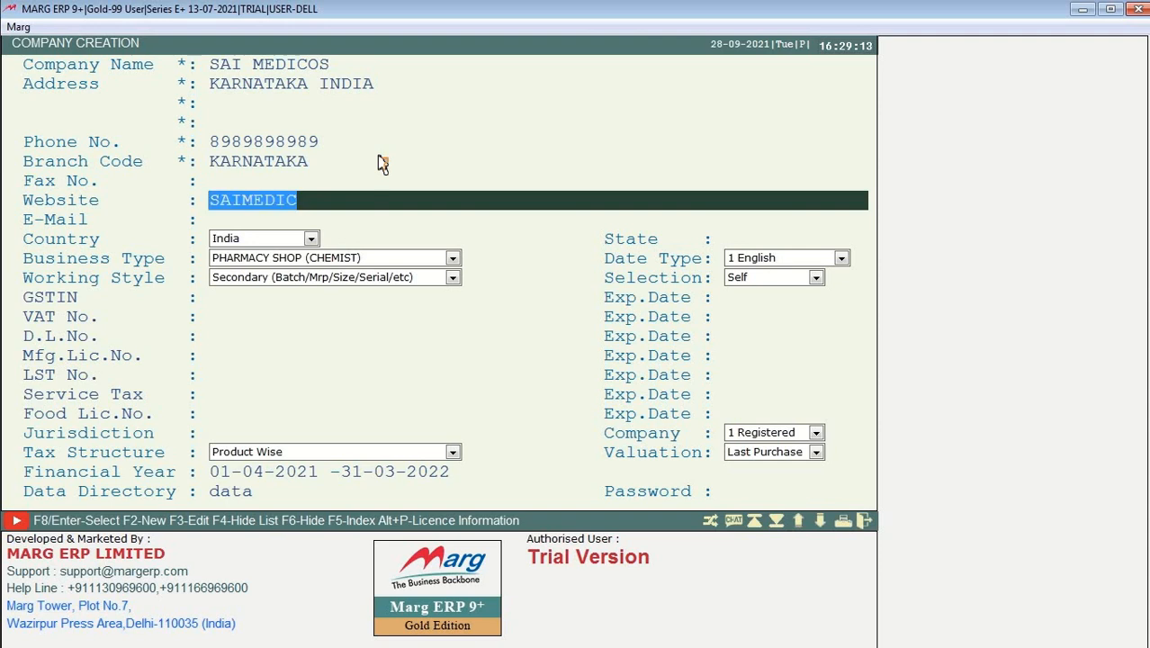
type("sai")
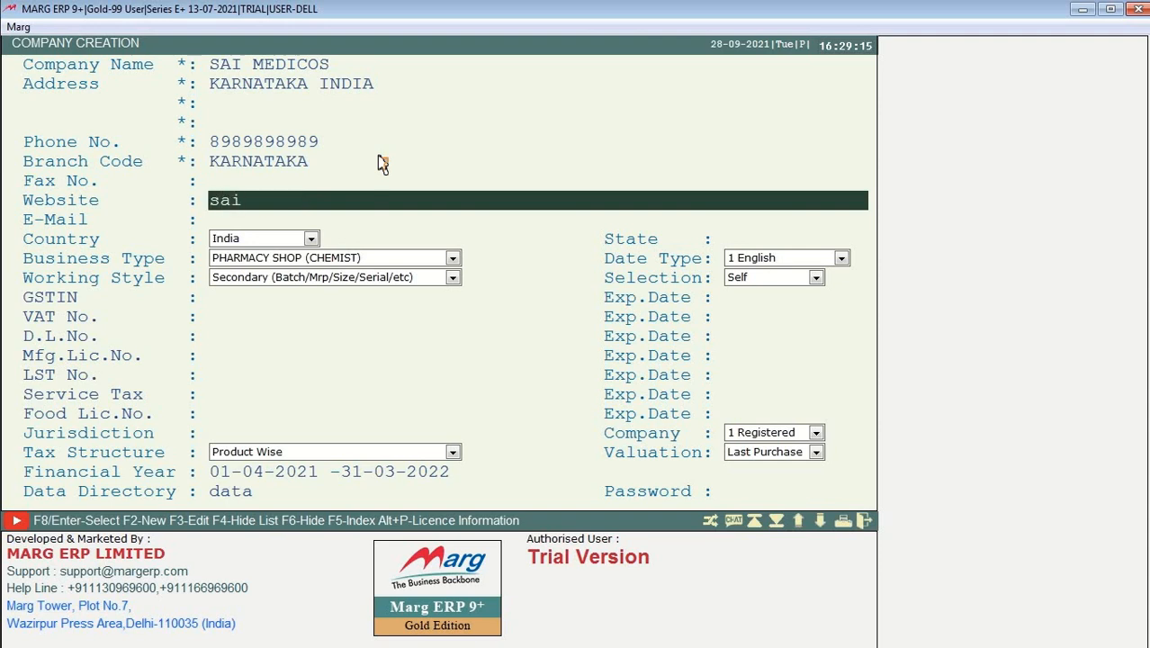
type("medicos.com")
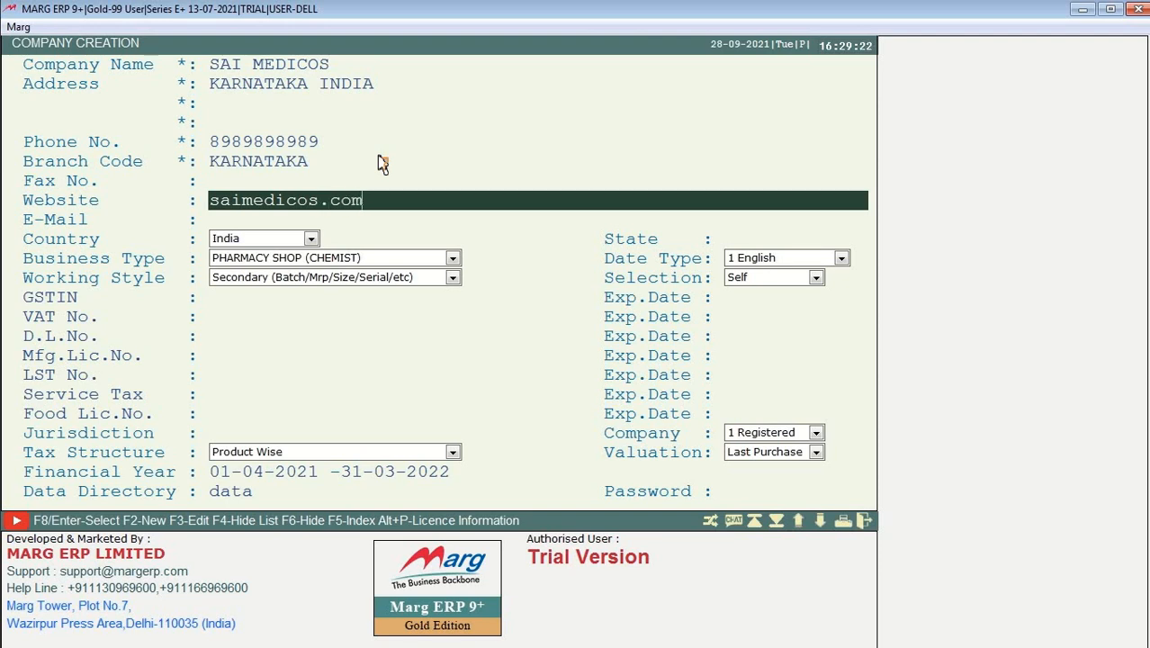
key("Return")
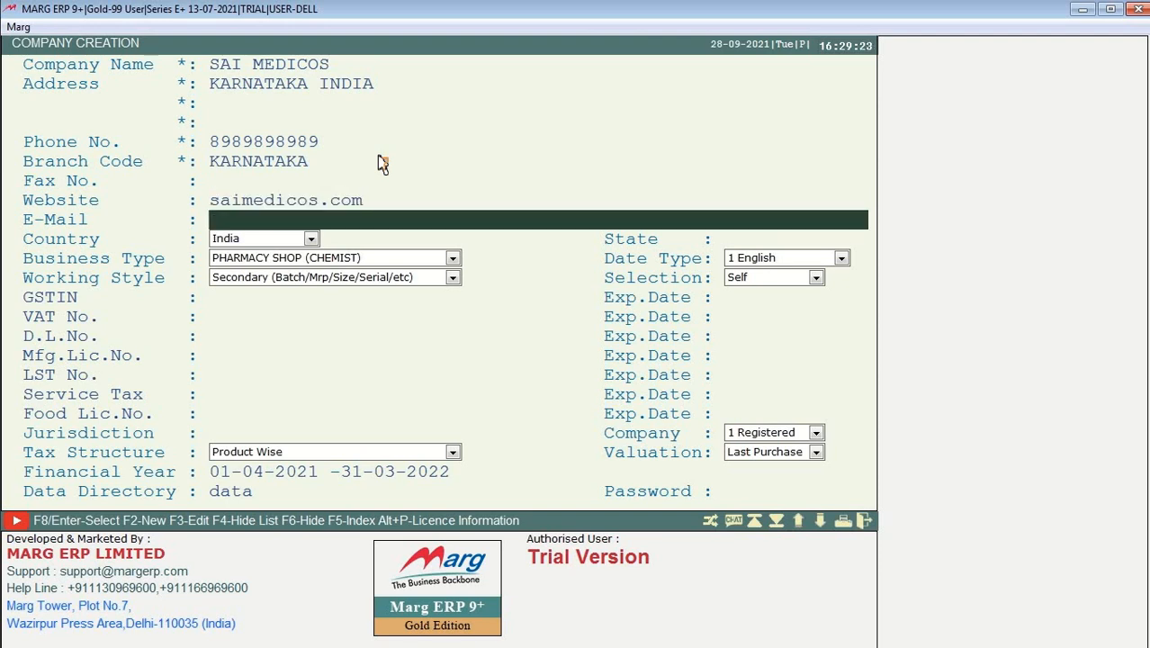
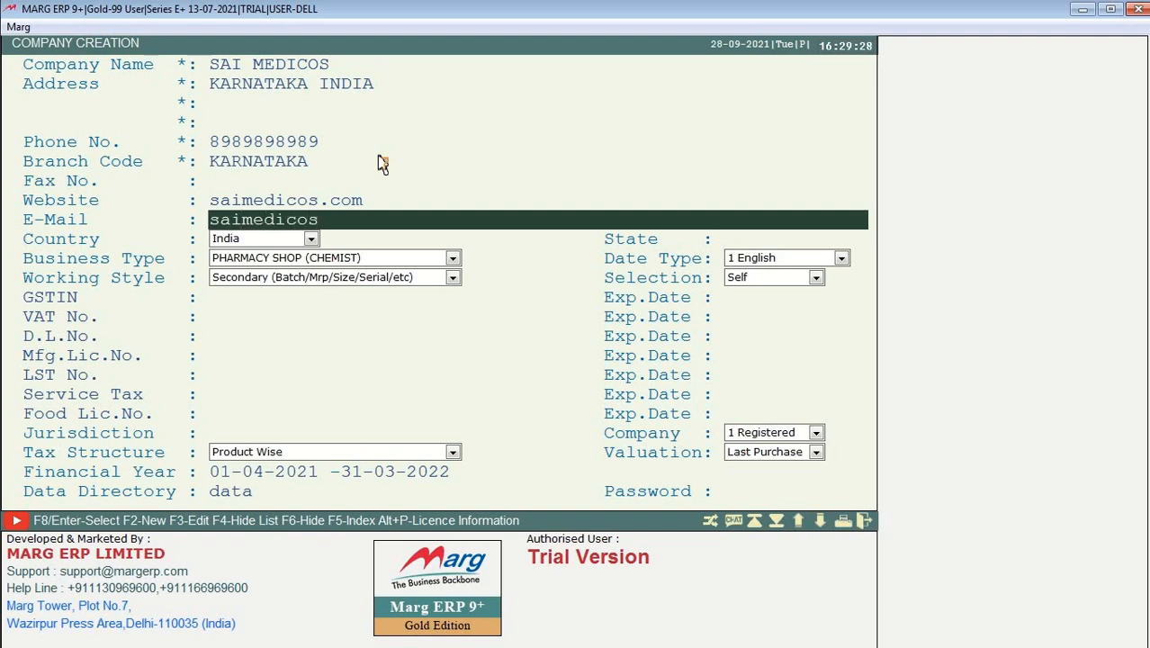
key("Return")
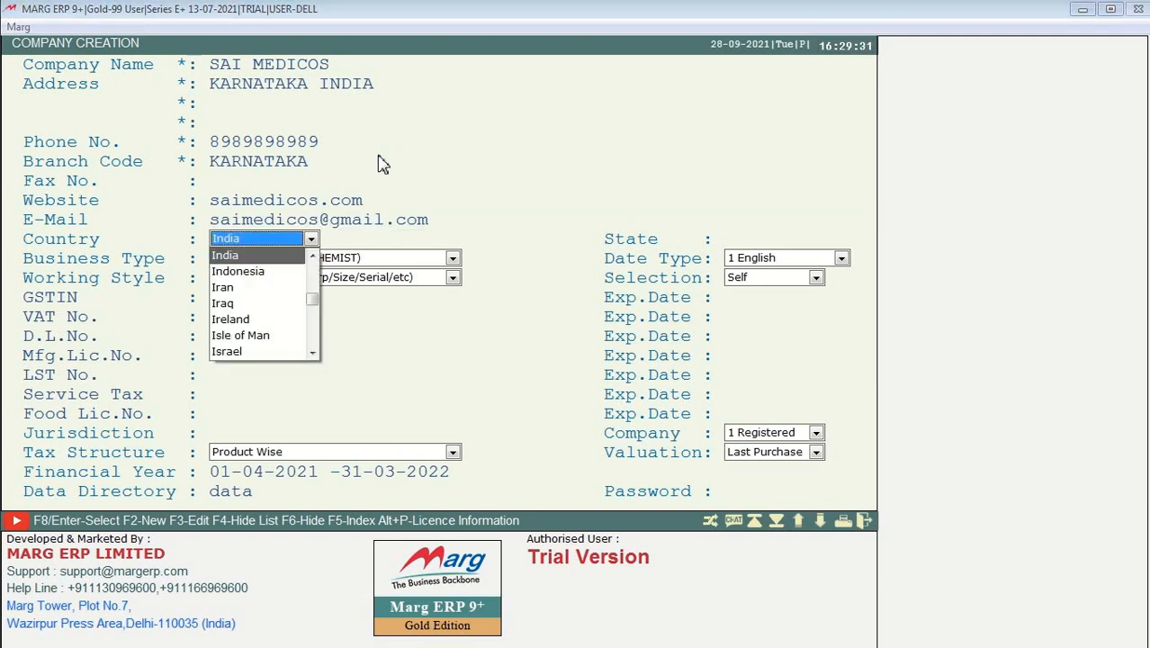
Step: Keep India as the country, leave State blank and reach the Business Type list
key("Return")
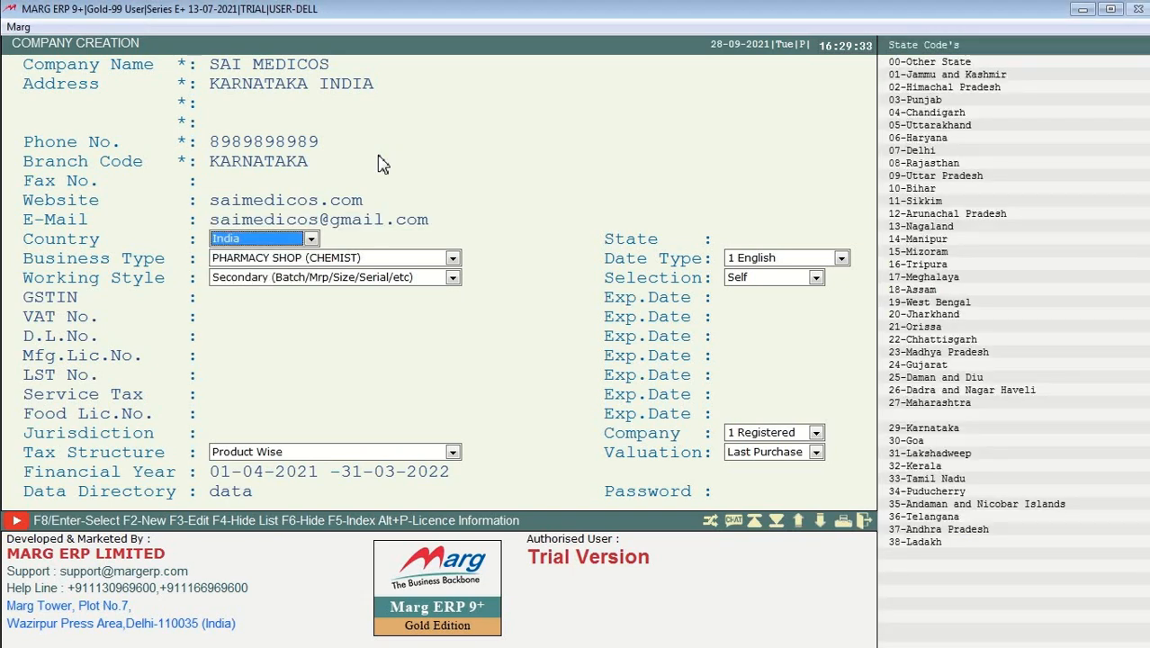
key("Return")
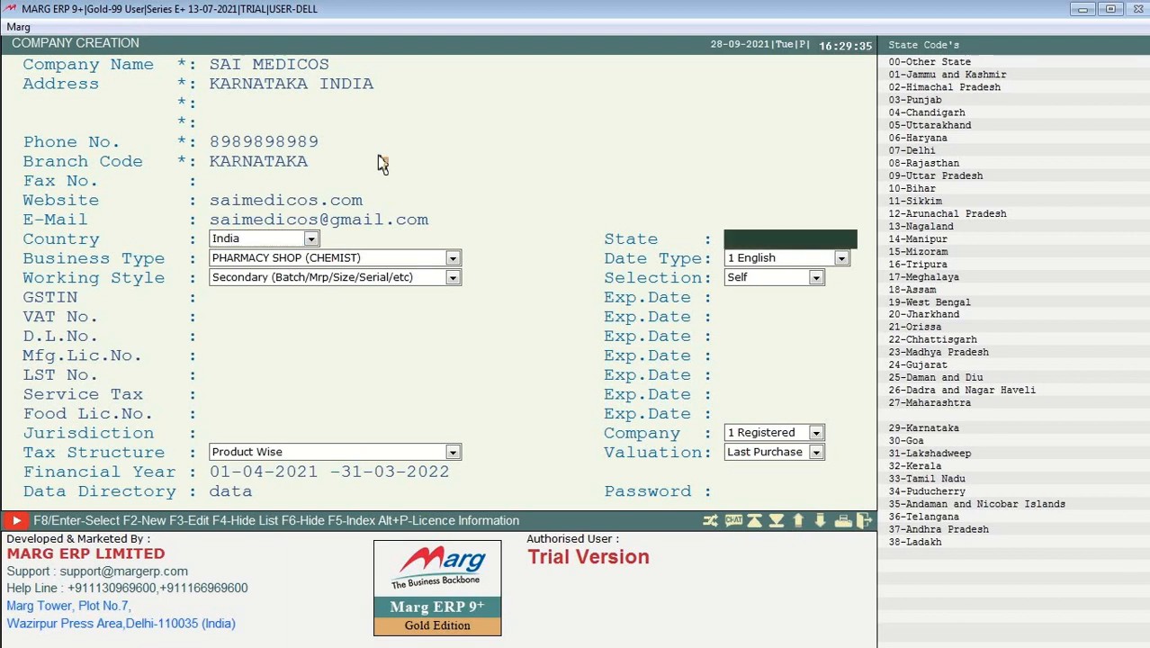
key("Return")
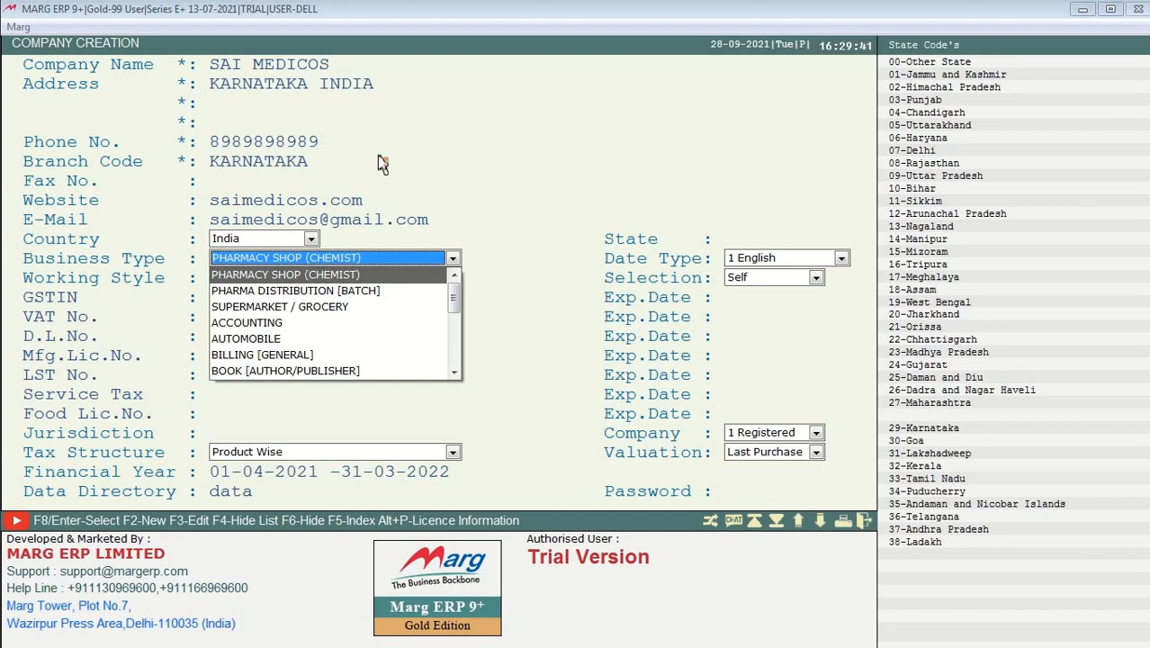
Step: Browse the business types, from PHARMA DISTRIBUTION to GARMENT, and reselect PHARMACY SHOP (CHEMIST)
key("Down")
key("Down")
key("Down")
key("Down")
key("Down")
key("Down")
key("Down")
key("Down")
key("Down")
key("Down")
key("Down")
key("Down")
key("Down")
key("Down")
key("Down")
key("Down")
key("Down")
key("Down")
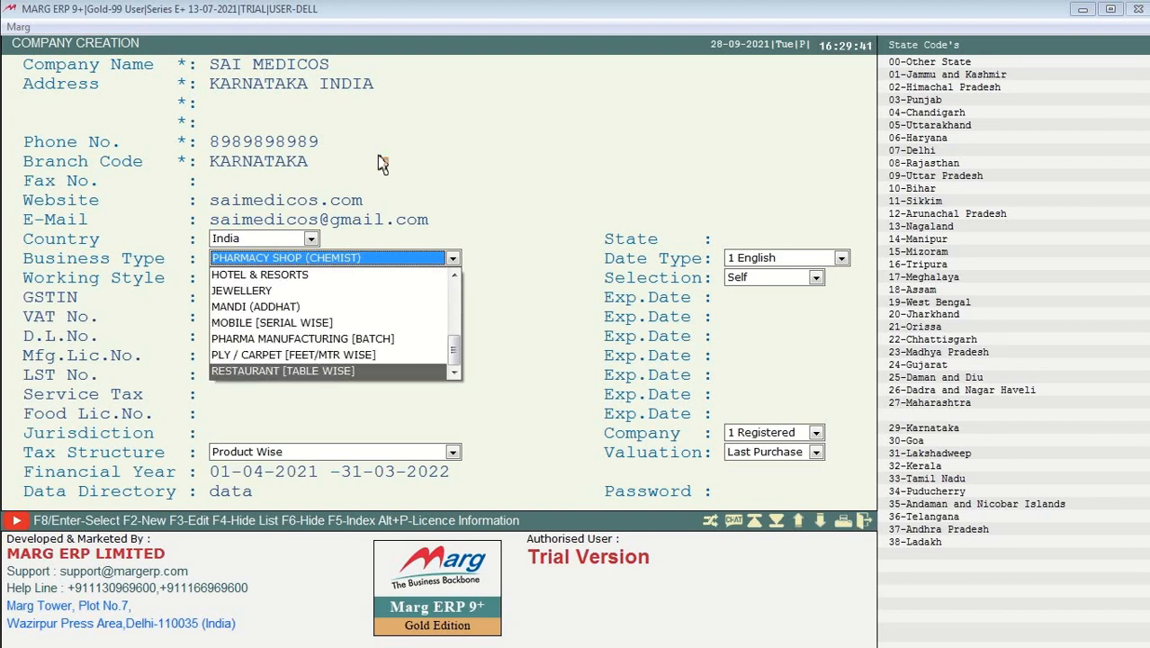
key("Up")
key("Up")
key("Up")
key("Up")
key("Up")
key("Up")
key("Up")
key("Up")
key("Up")
key("Up")
key("Up")
key("Up")
key("Up")
key("Up")
key("Up")
key("Up")
key("Up")
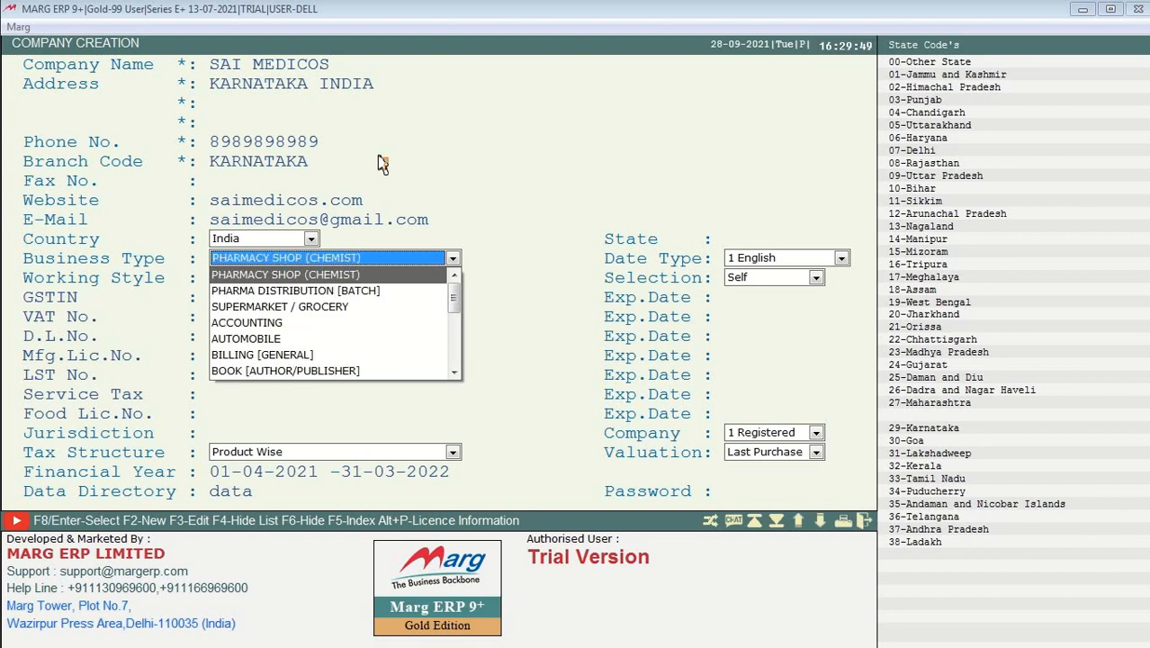
key("Down")
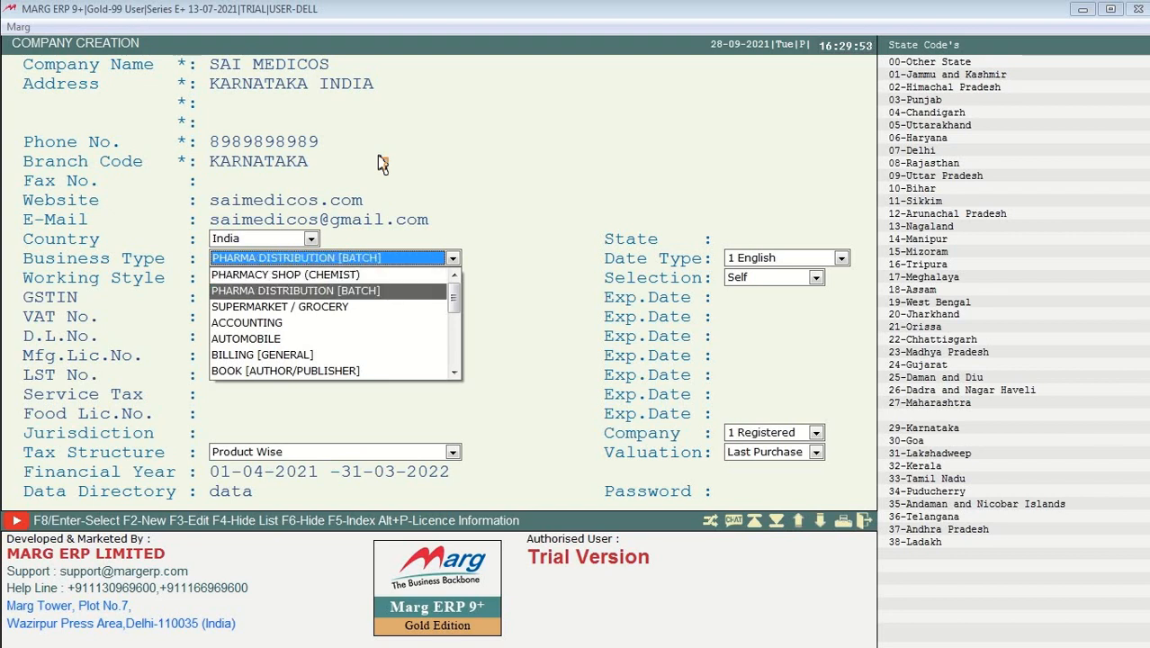
key("Down")
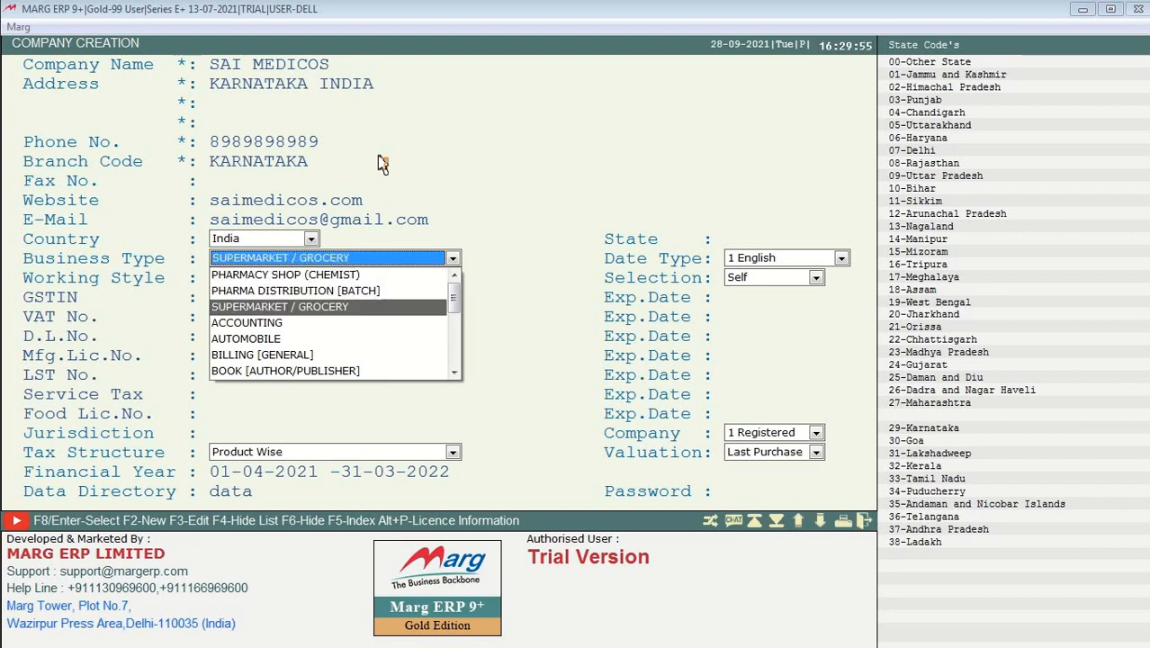
key("Down")
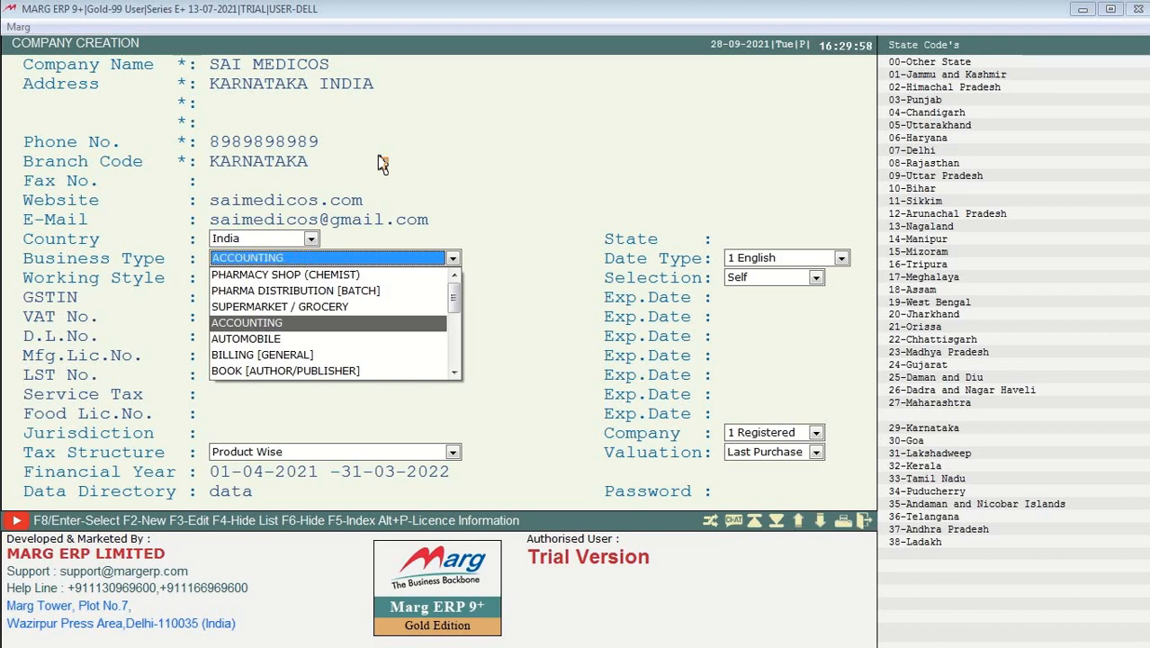
key("Down")
key("Down")
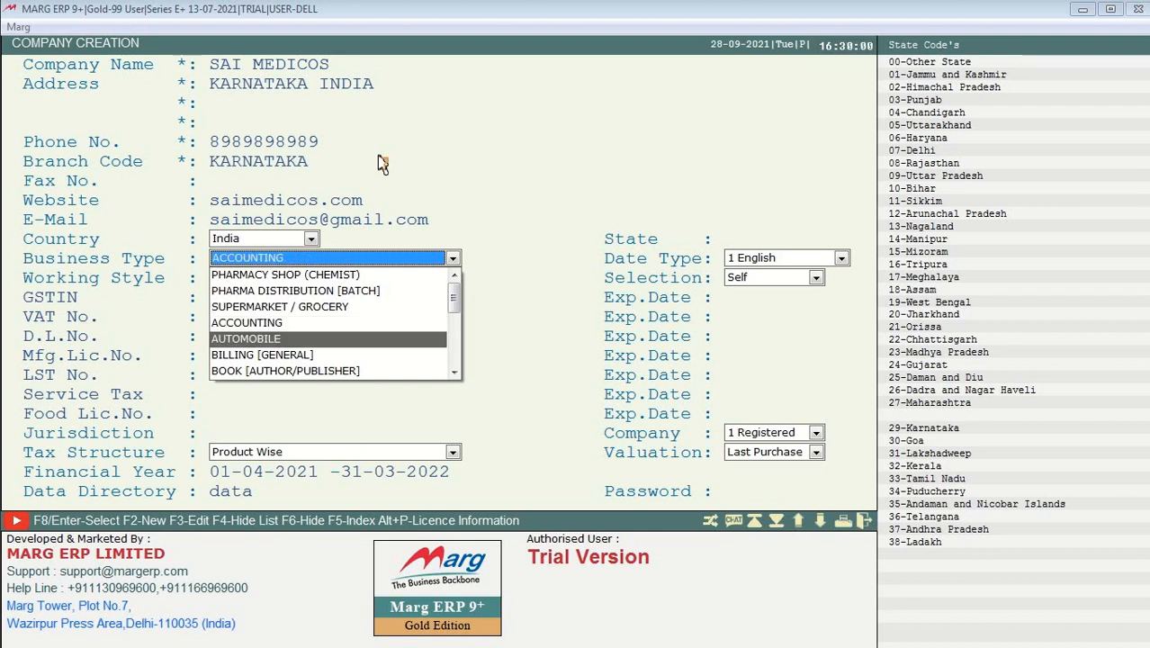
key("Down")
key("Down")
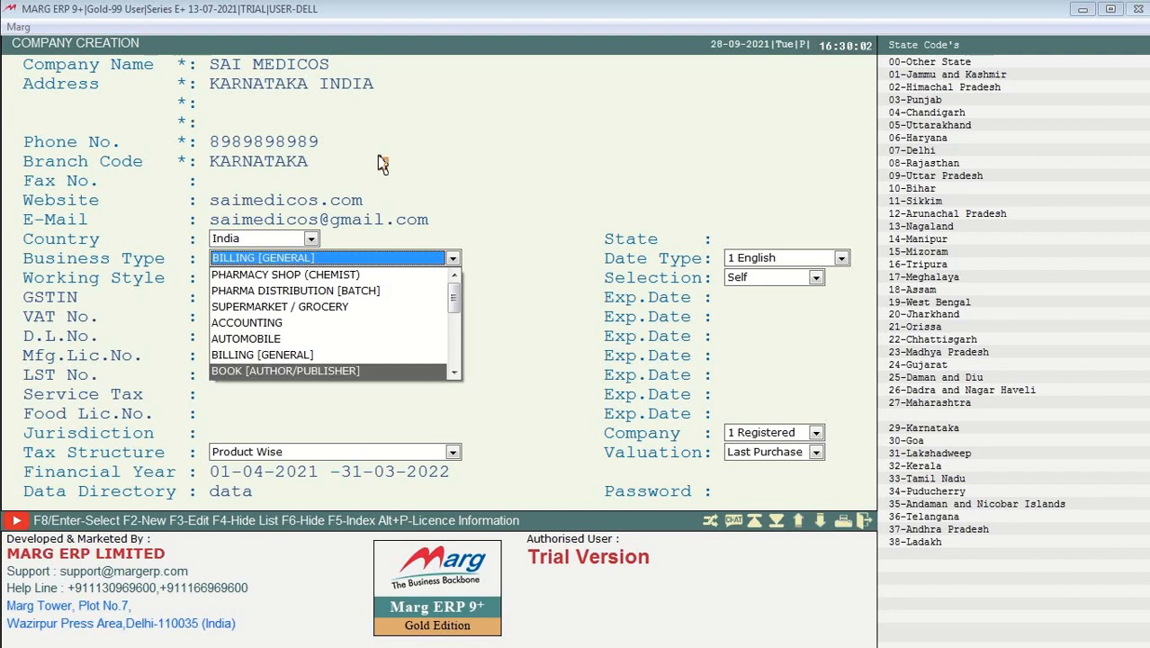
key("Down")
key("Down")
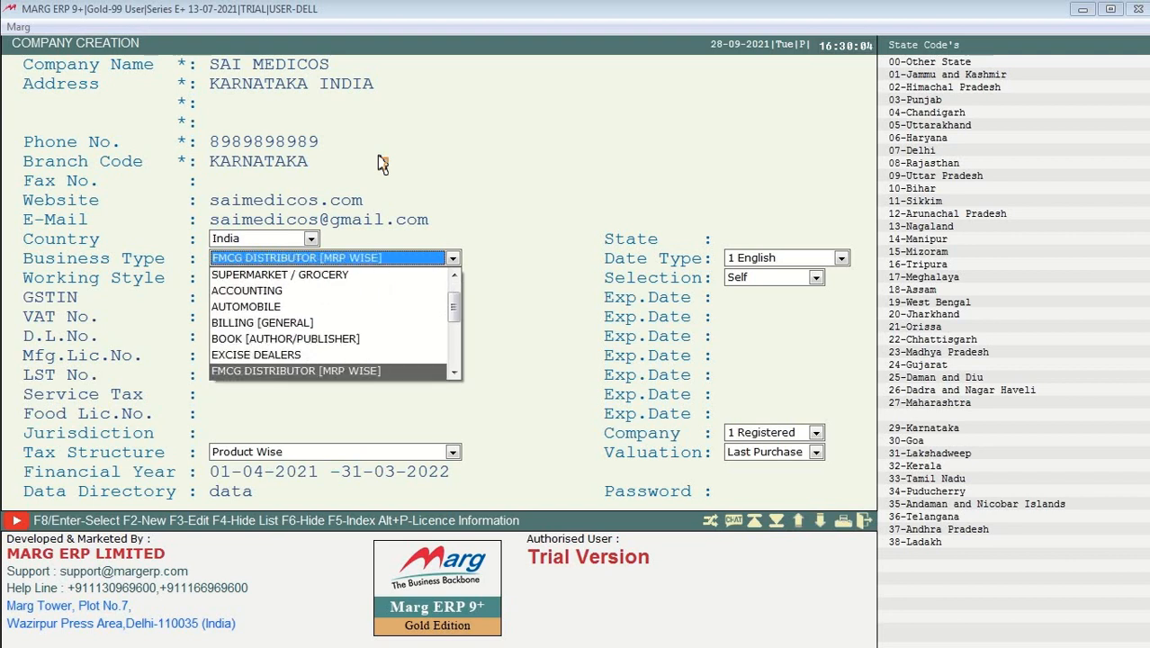
key("Up")
key("Up")
key("Up")
key("Up")
key("Up")
key("Up")
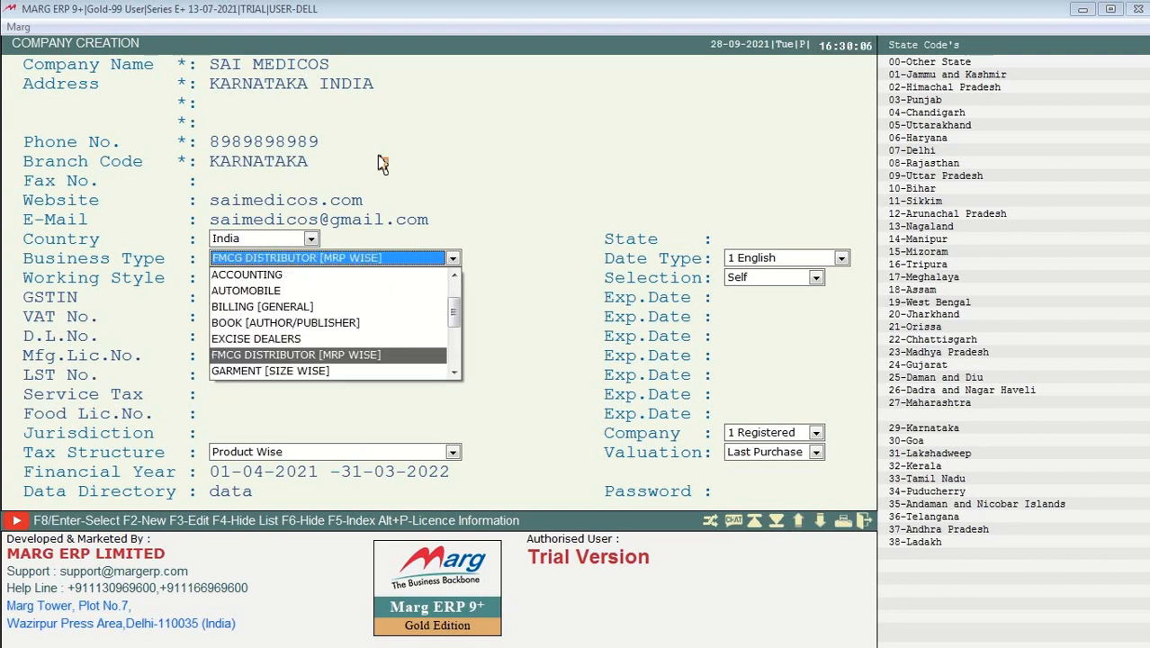
key("Up")
key("Up")
key("Up")
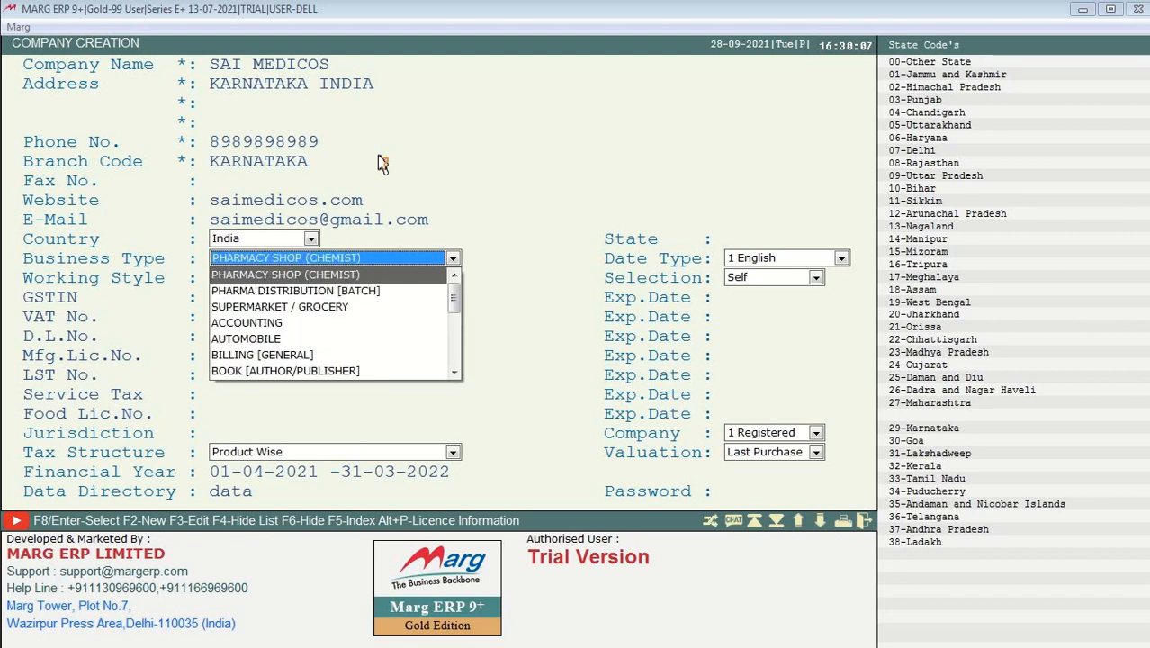
key("Return")
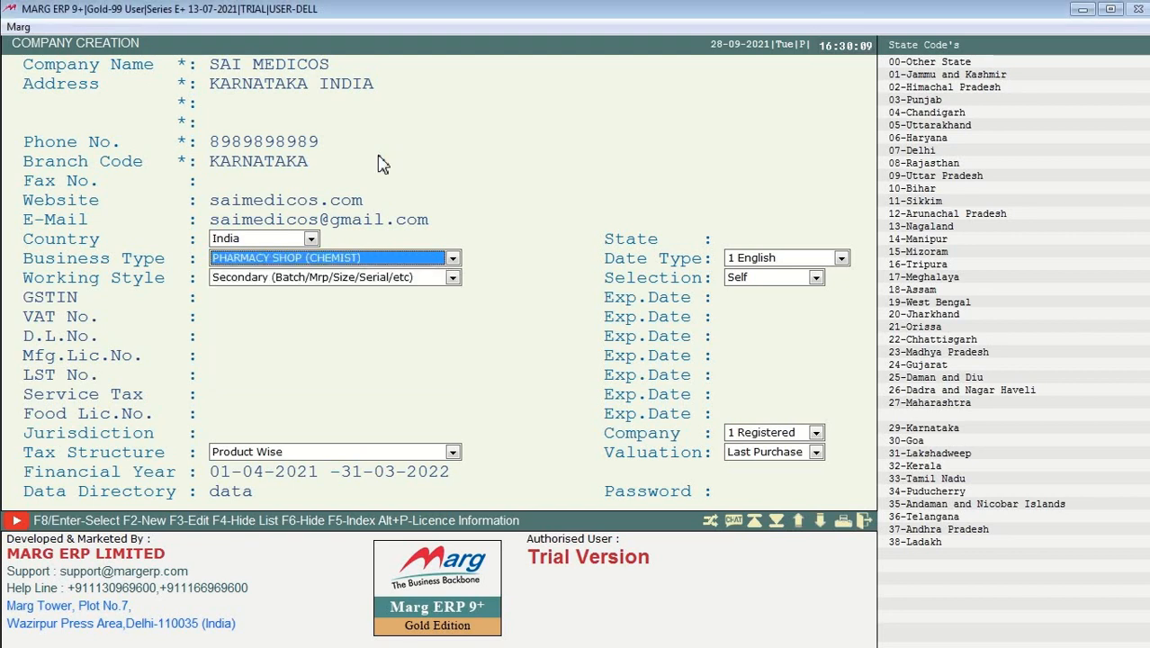
Step: Keep Secondary as the working style and leave GSTIN and VAT No. blank
key("Return")
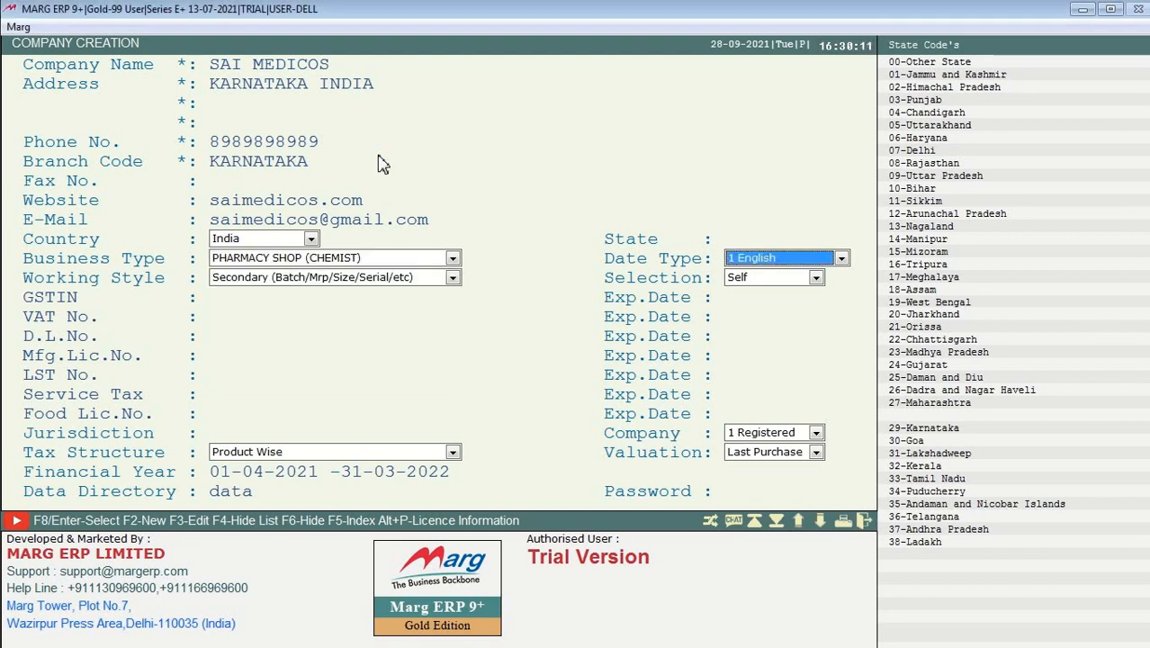
key("Return")
key("Return")
key("Return")
key("Return")
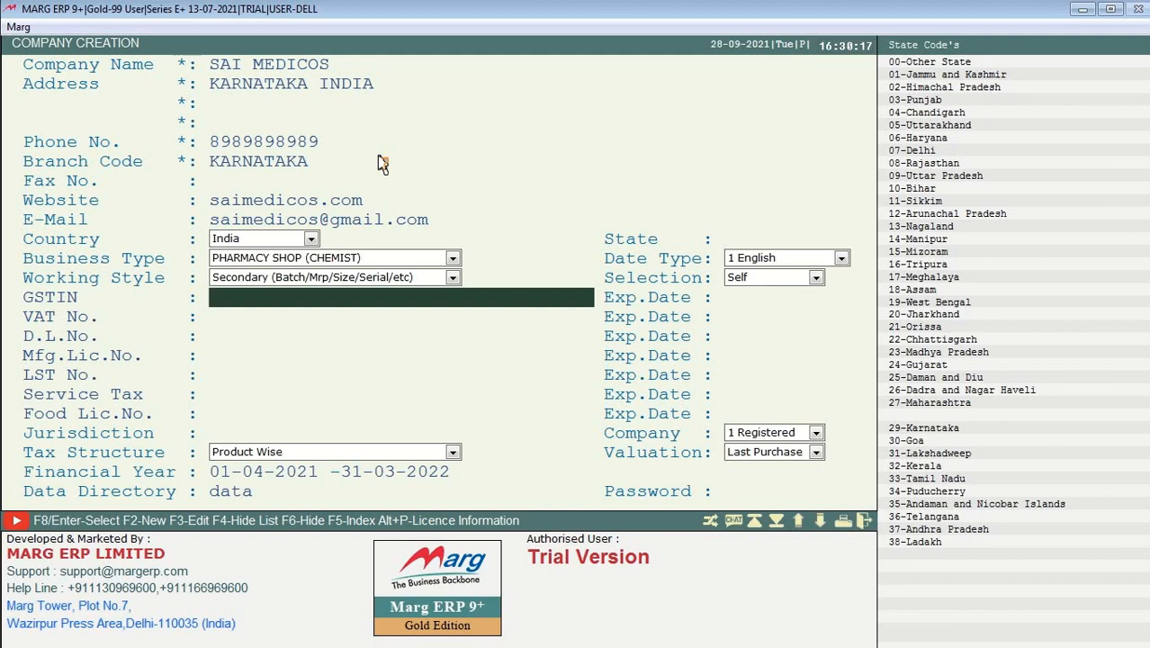
type("05")
key("BackSpace")
key("BackSpace")
key("Return")
key("Return")
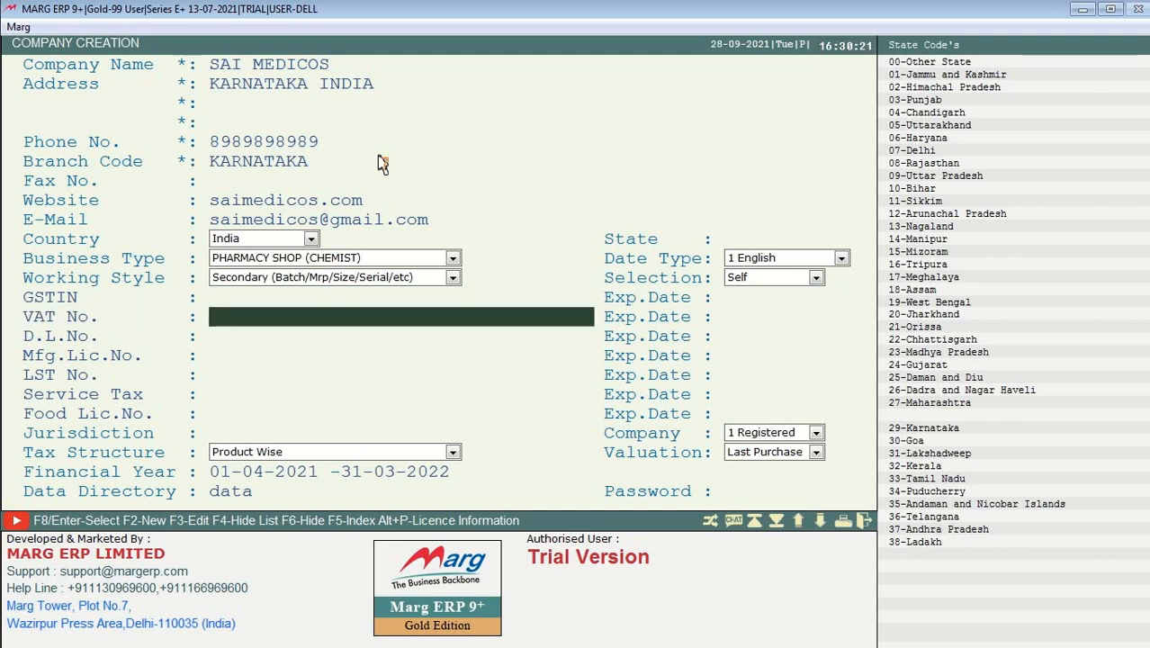
key("Return")
key("Return")
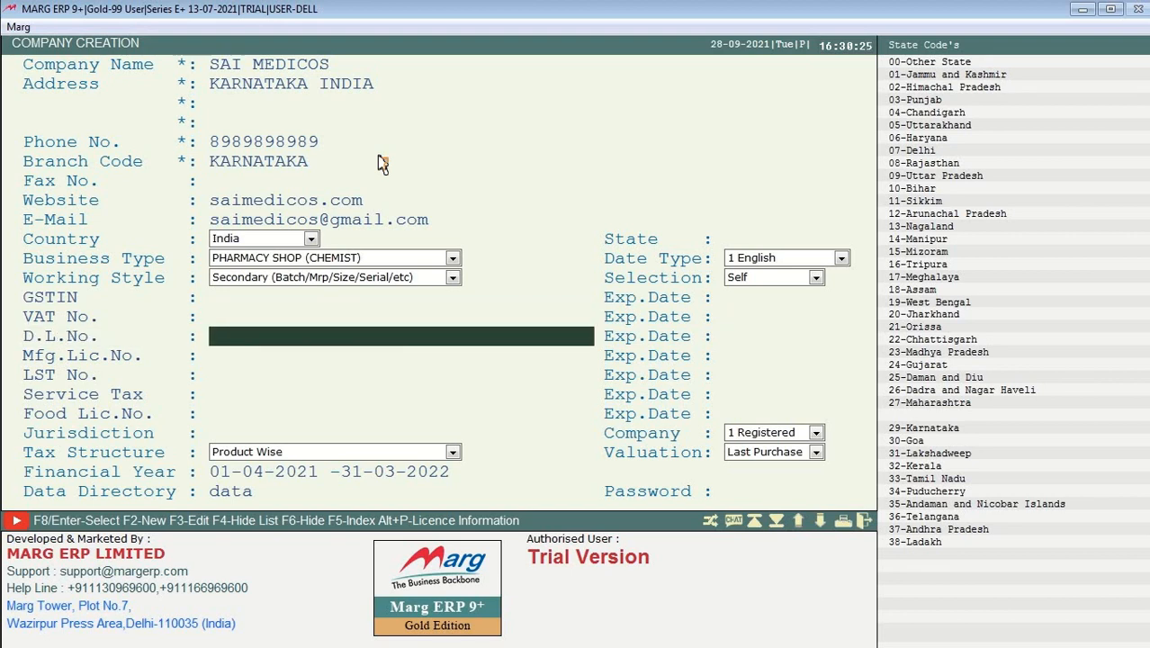
Step: Enter the drug licence number, skip the other licence fields, and set food licence 65635355
type("dl-4786873vnvns")
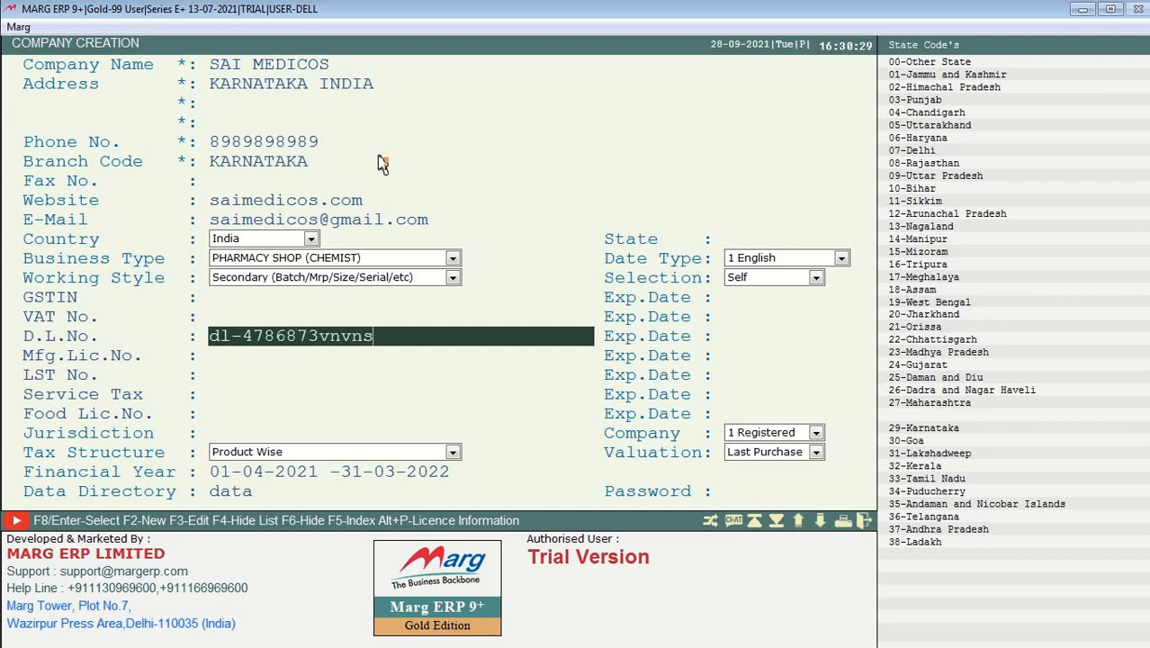
key("Return")
key("Return")
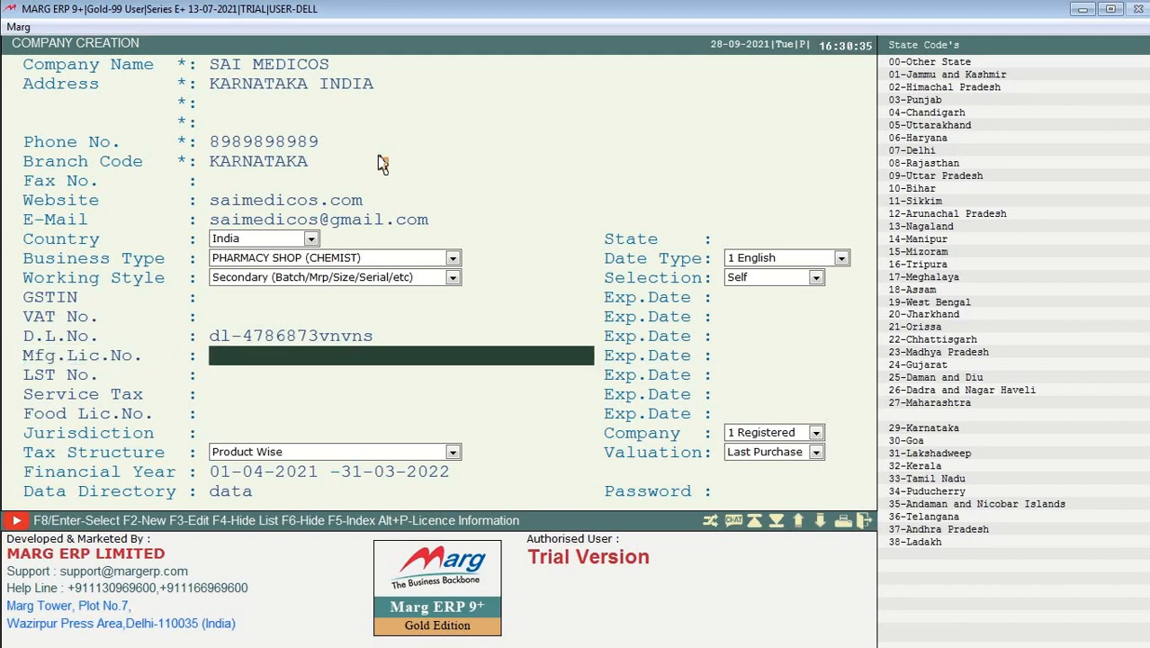
key("Return")
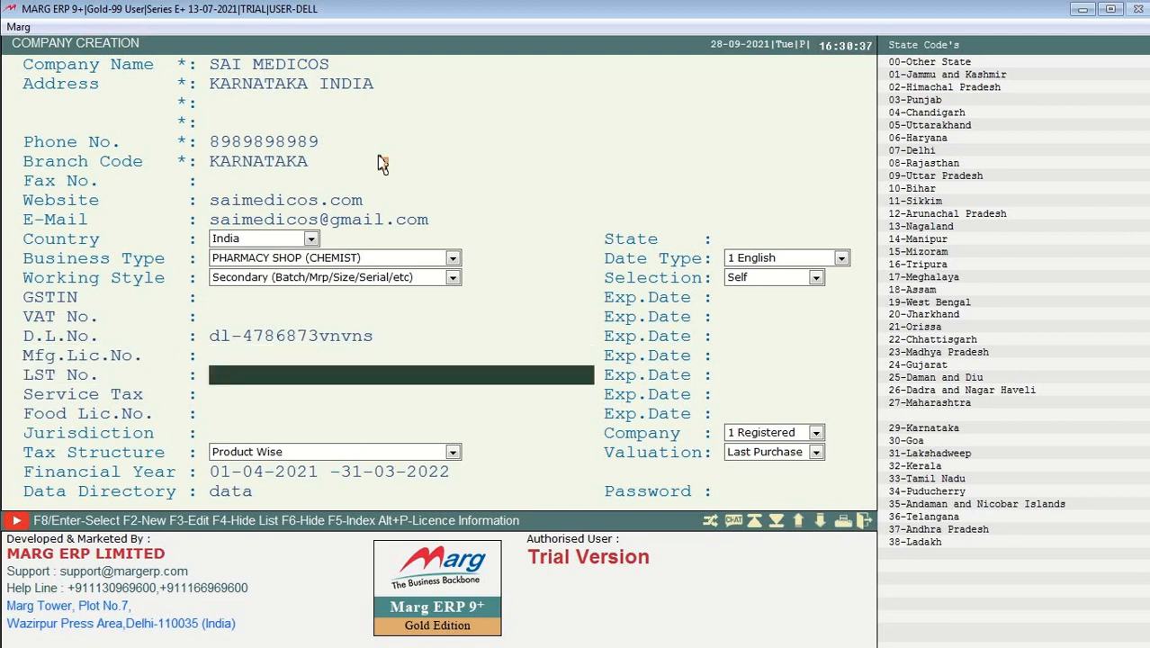
key("Return")
key("Return")
key("Return")
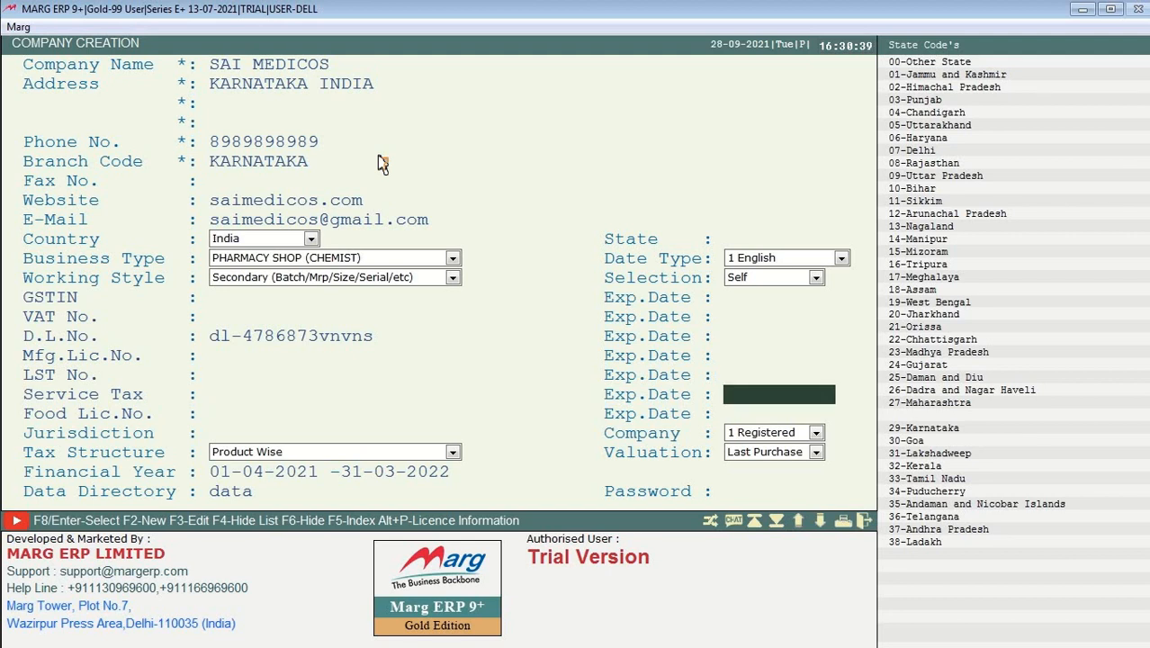
key("Return")
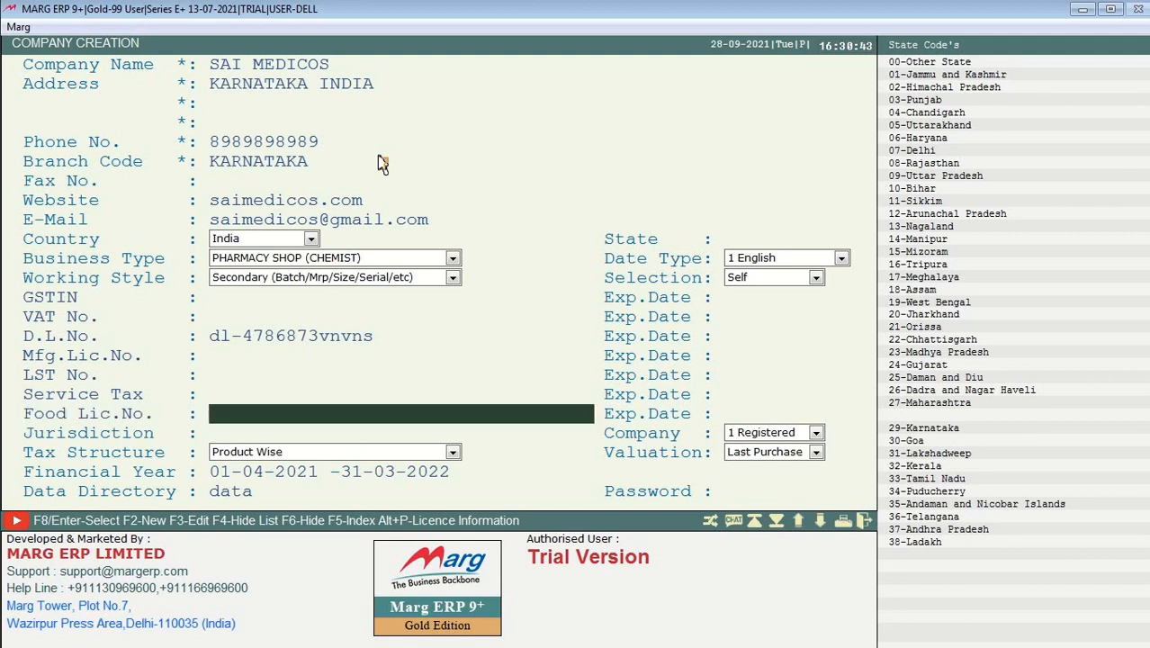
type("65635355")
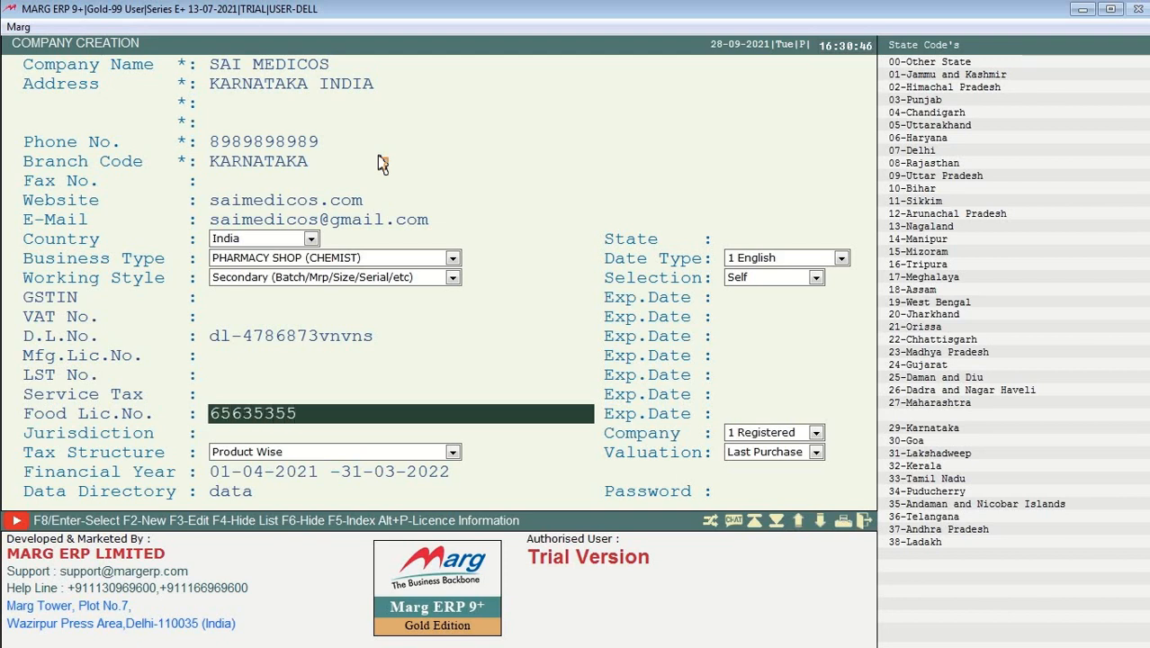
key("Return")
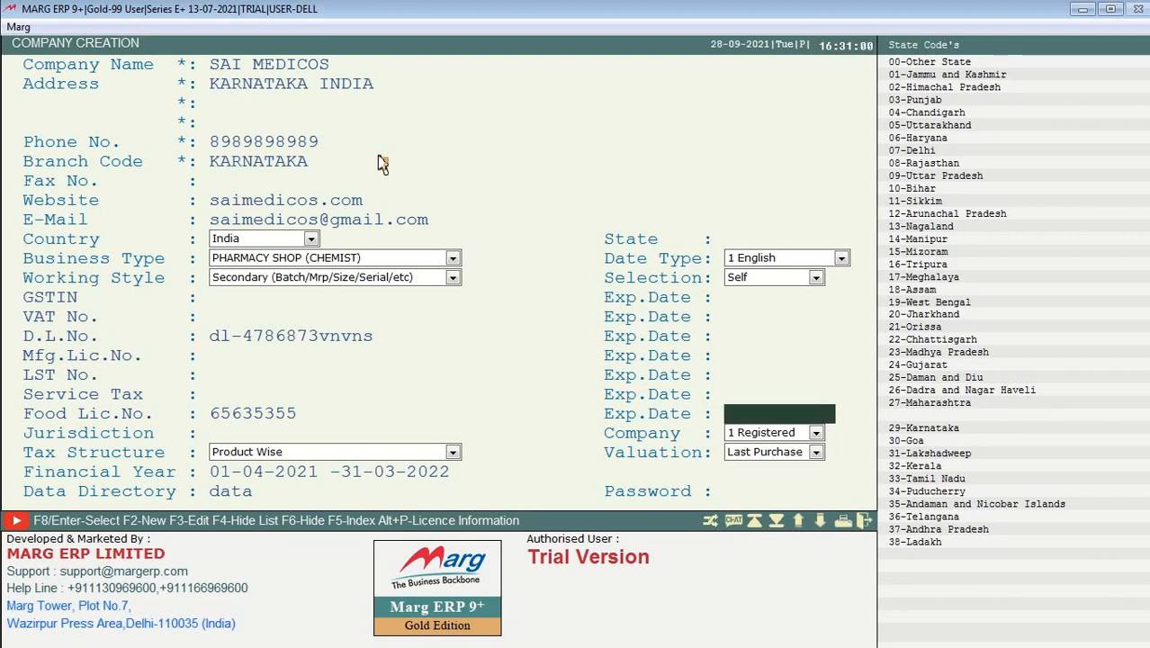
Step: Set Jurisdiction to KARNATAKA and keep Product Wise tax, the 2021–2022 financial year, and directory data
key("Return")
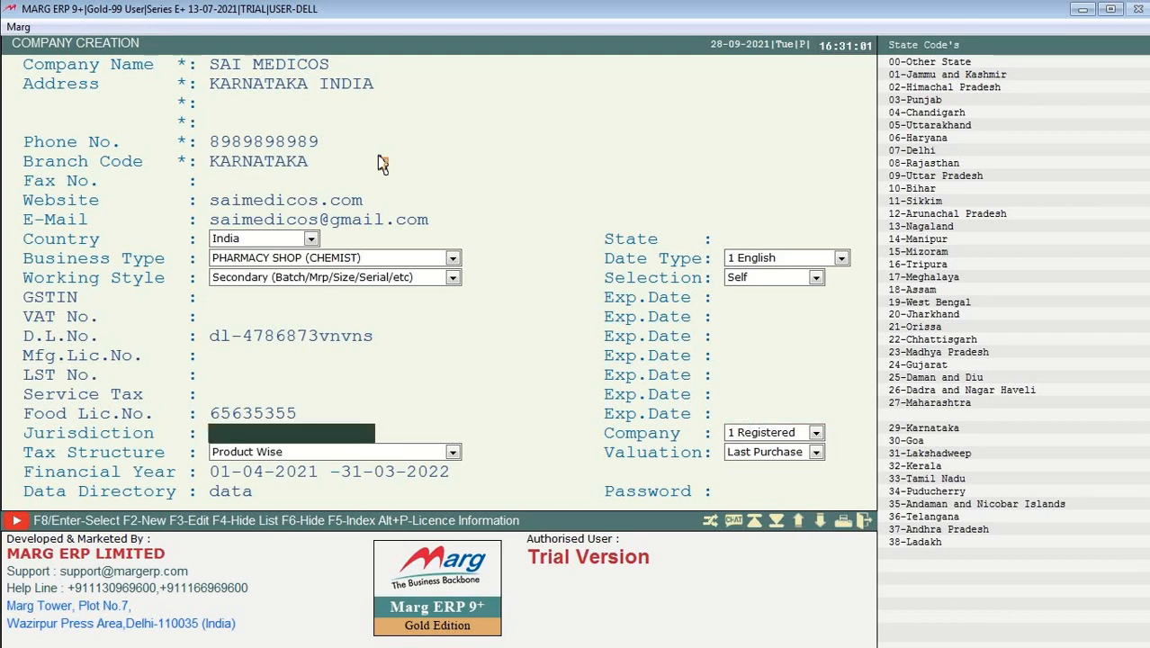
type("kar")
key("ctrl+a")
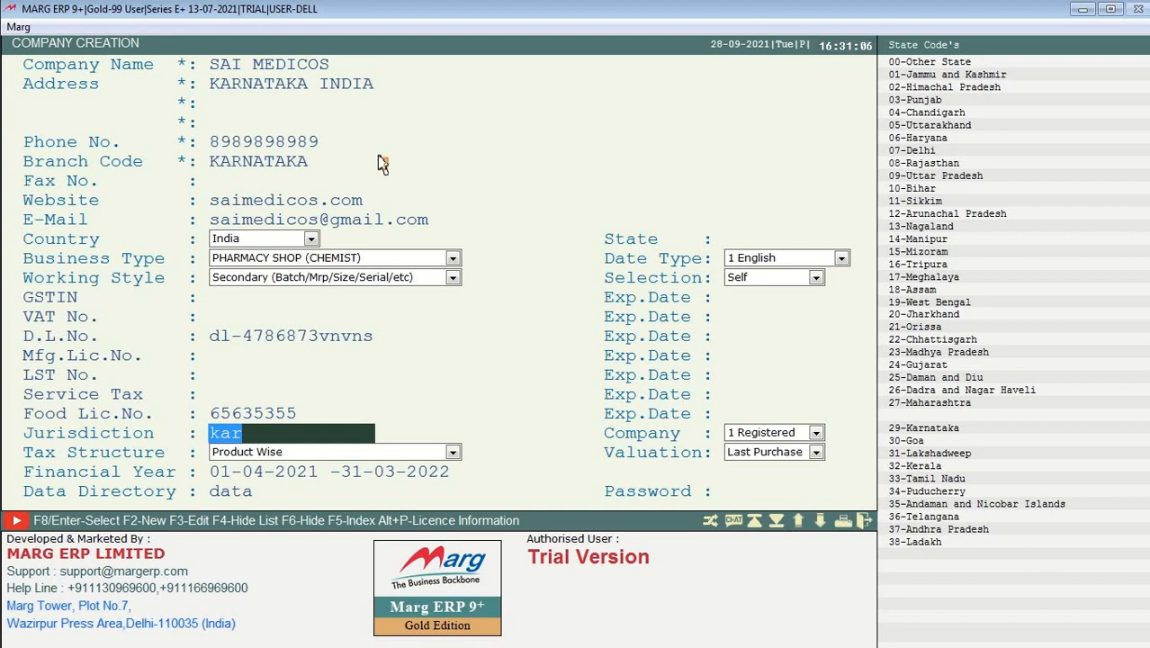
type("KARNATAKA")
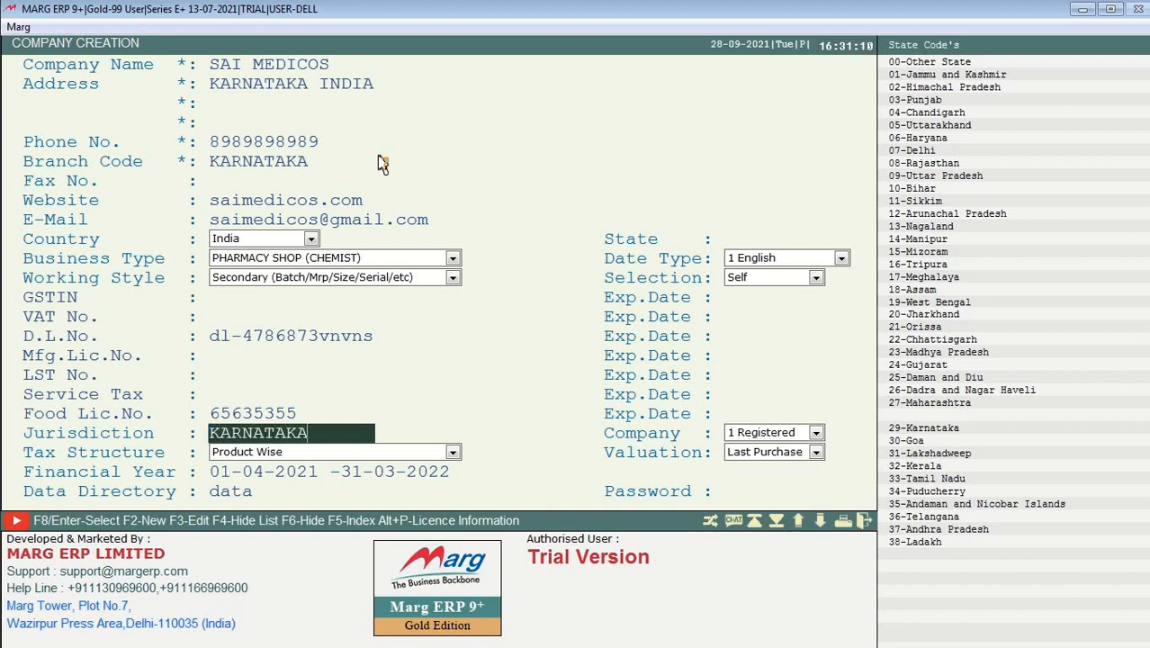
key("Return")
key("Return")
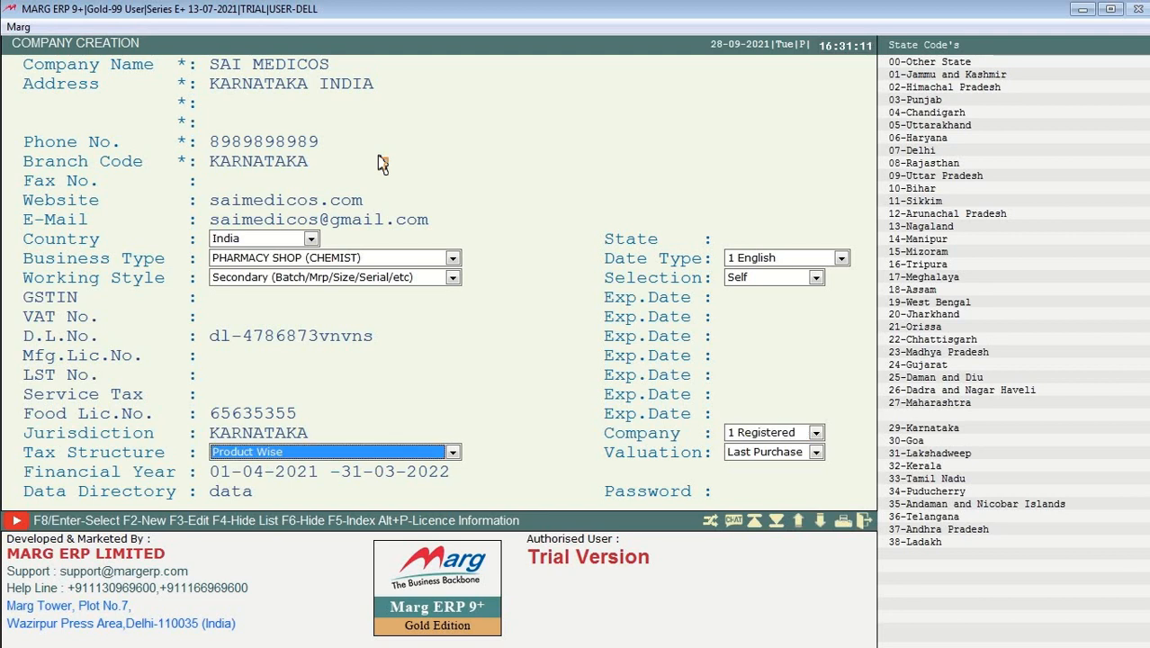
key("Return")
key("Return")
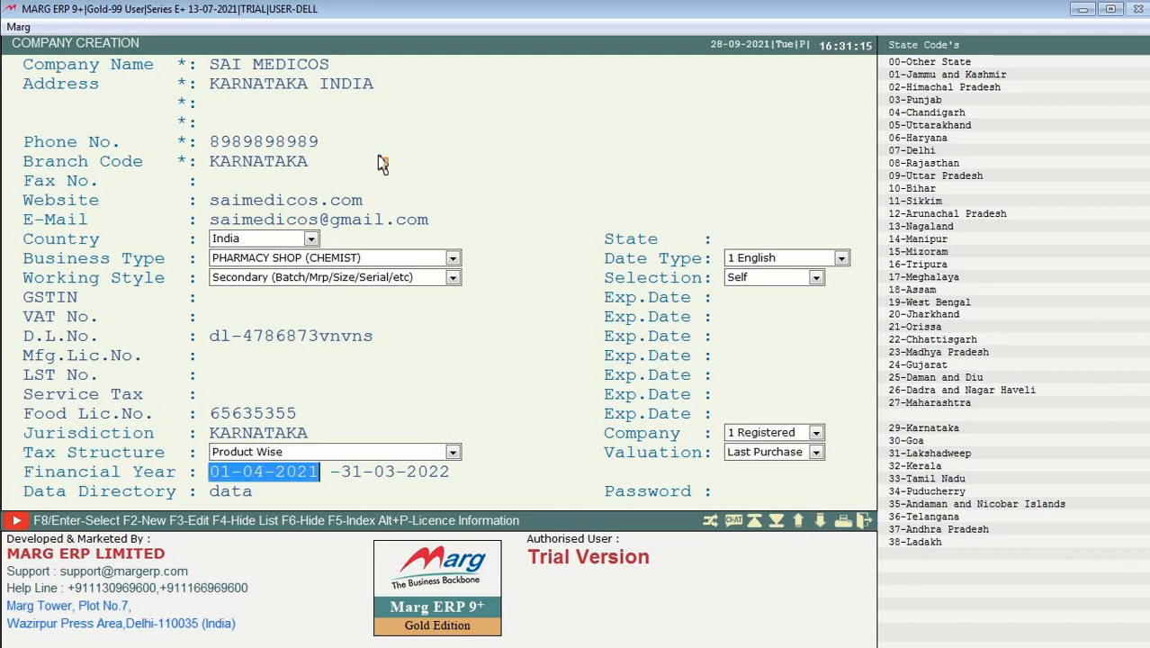
key("Return")
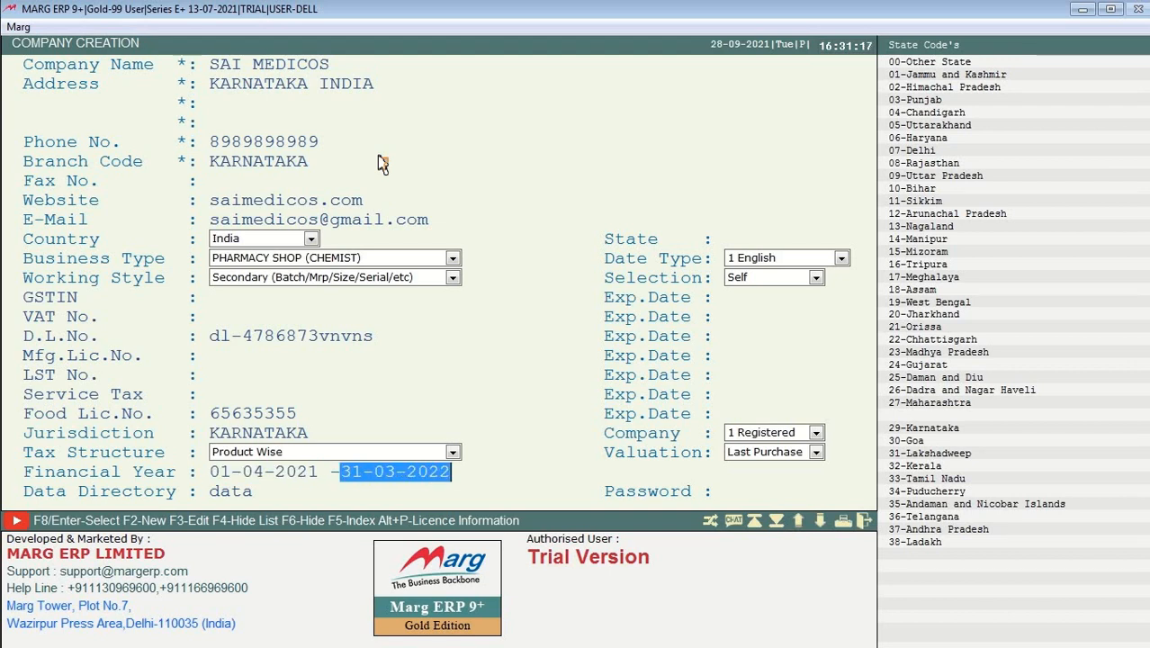
key("Return")
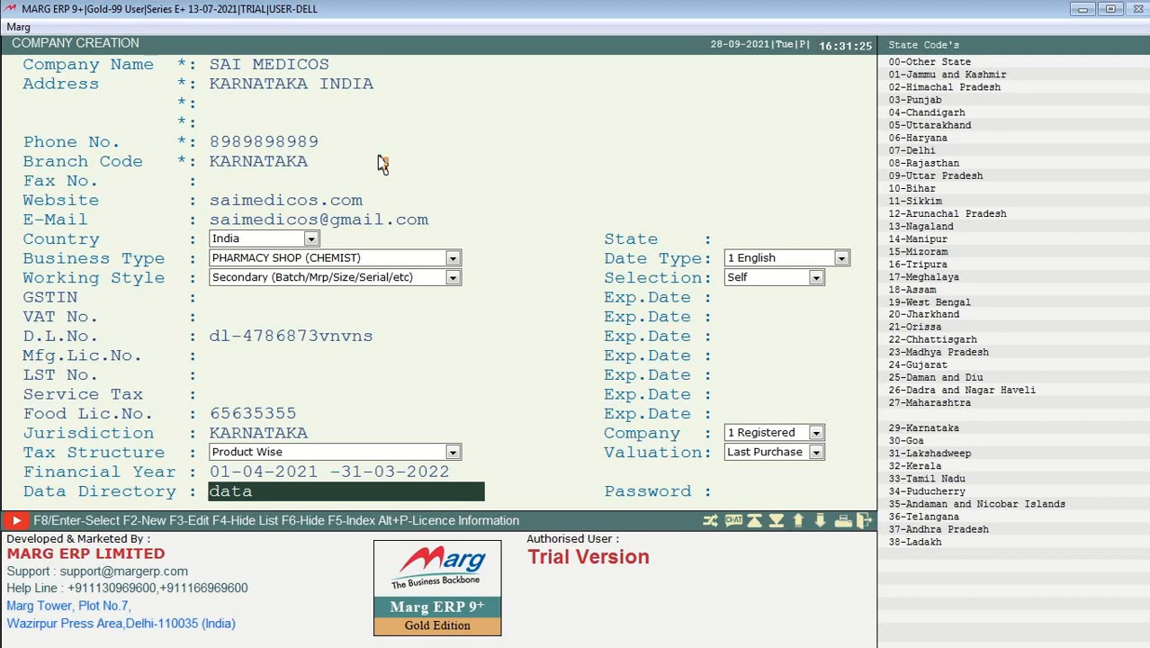
key("Return")
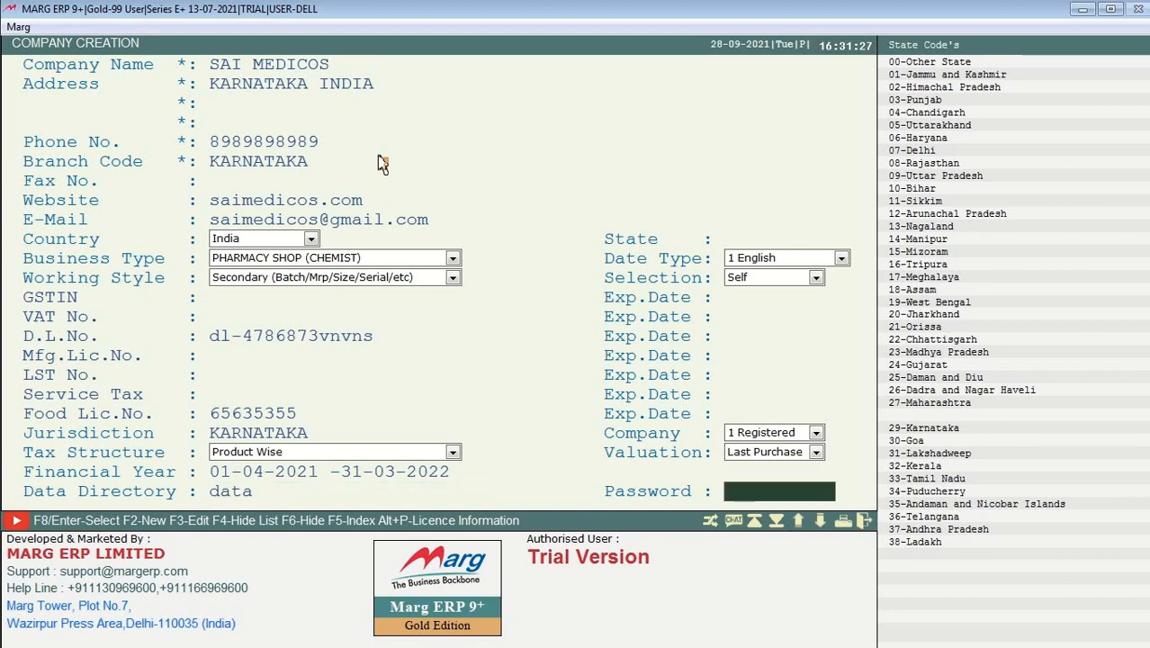
key("Return")
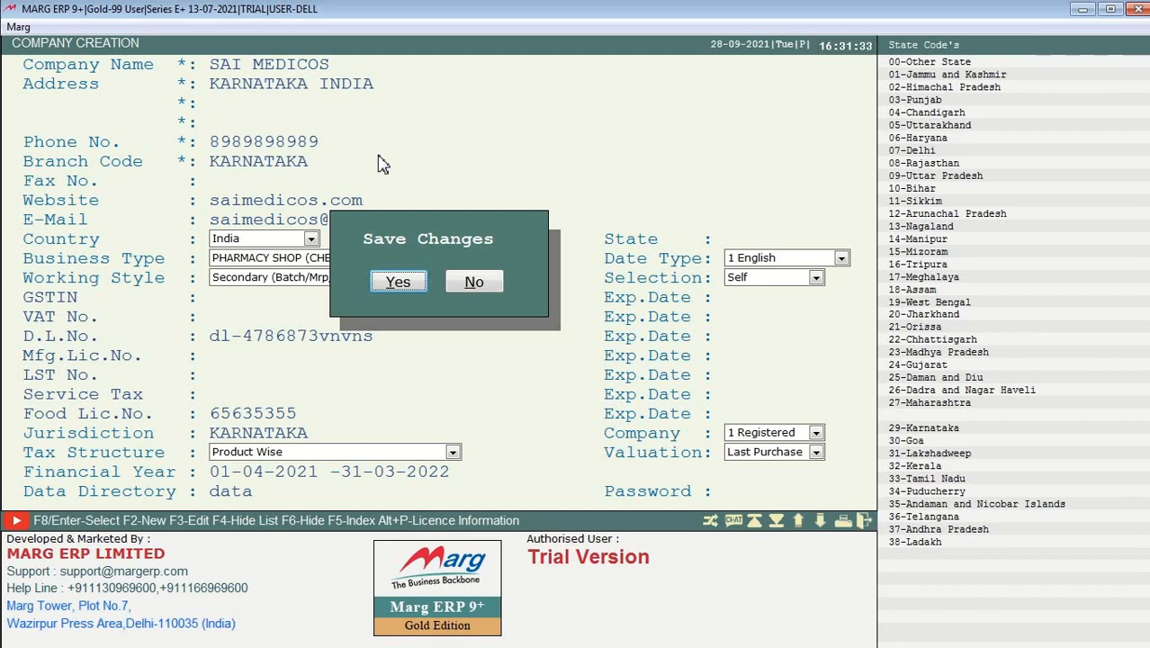
Step: Save the SAI MEDICOS company and select it in the List of Companies
key("Return")
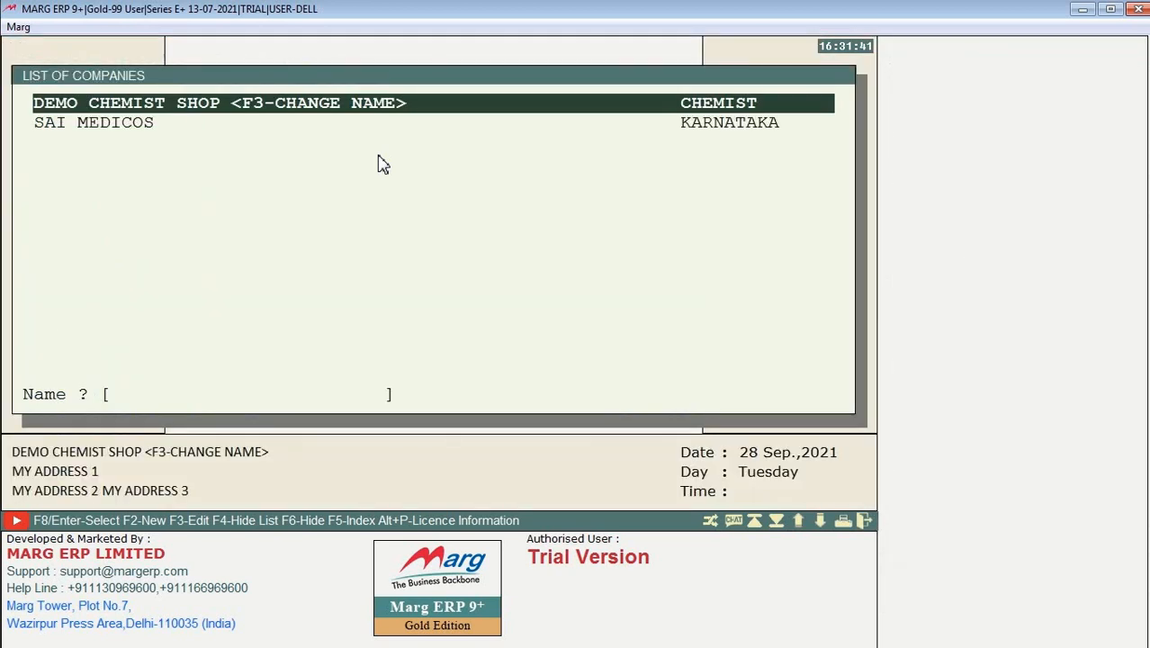
key("Down")
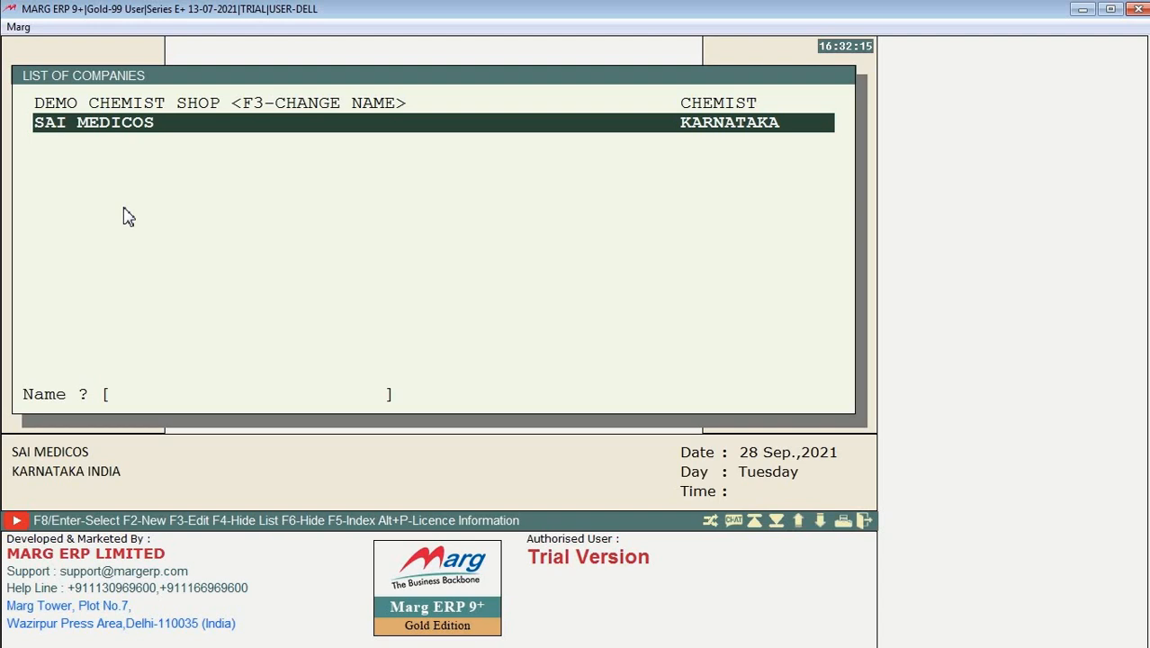
Step: Alter SAI MEDICOS and change its company name to SAI MEDICAL STORE
key("F3")
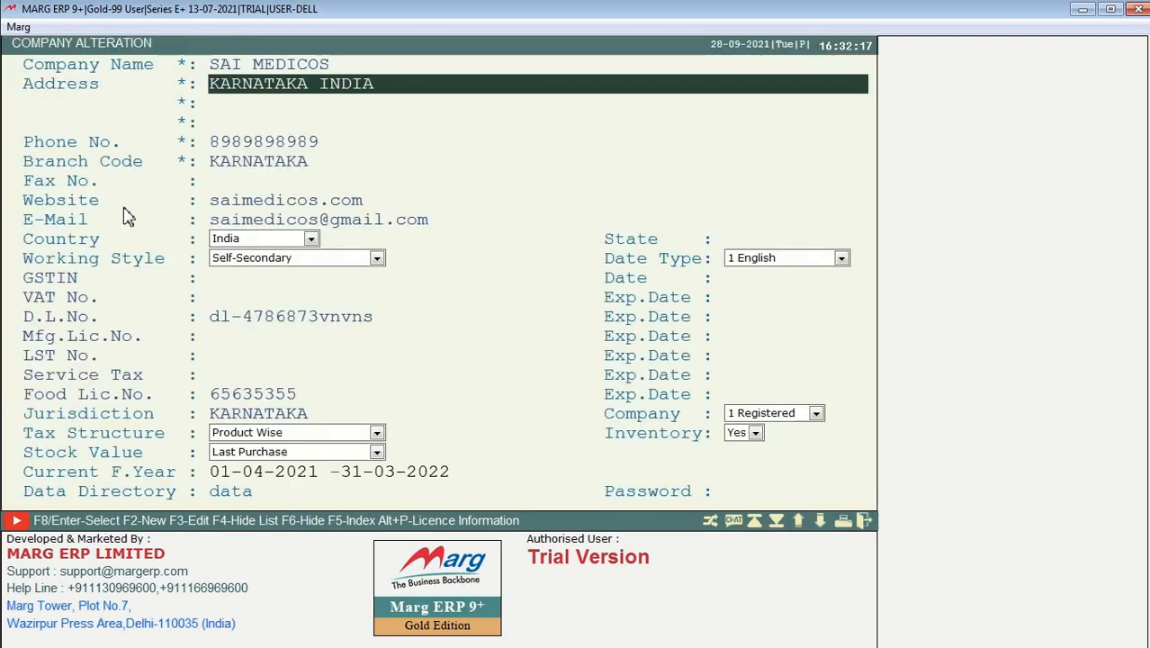
key("Up")
key("Delete")
key("Delete")
key("Delete")
key("Delete")
key("Delete")
key("Delete")
key("Delete")
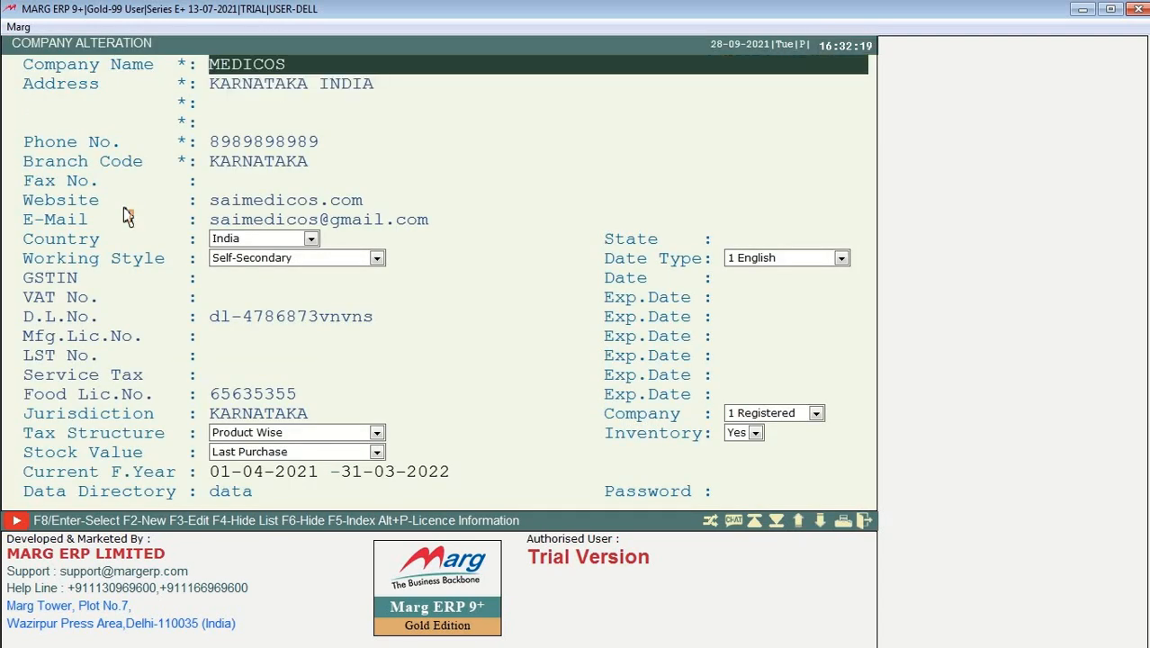
key("Delete")
key("Delete")
key("Delete")
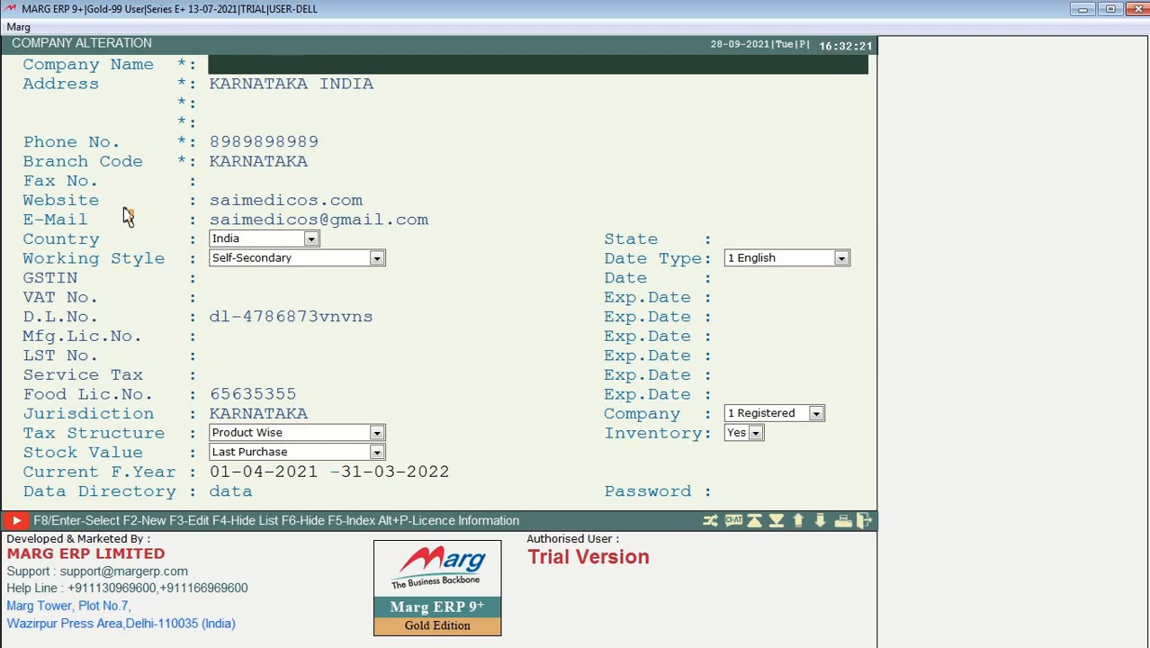
type("SAI MEDIC")
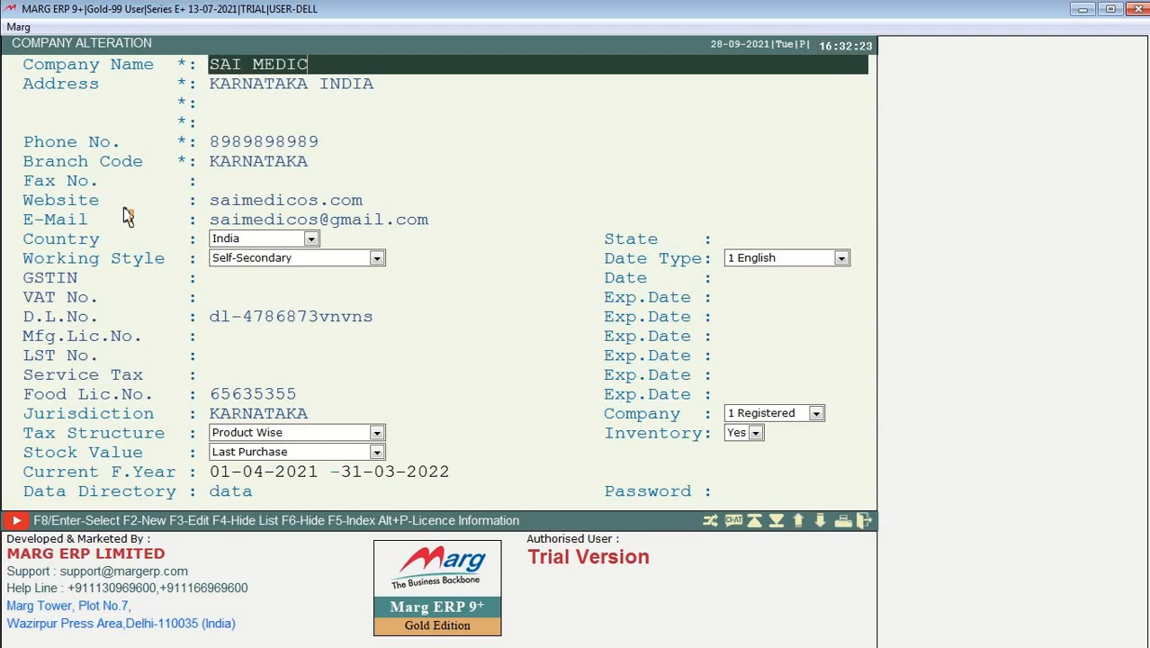
type("AL STORE")
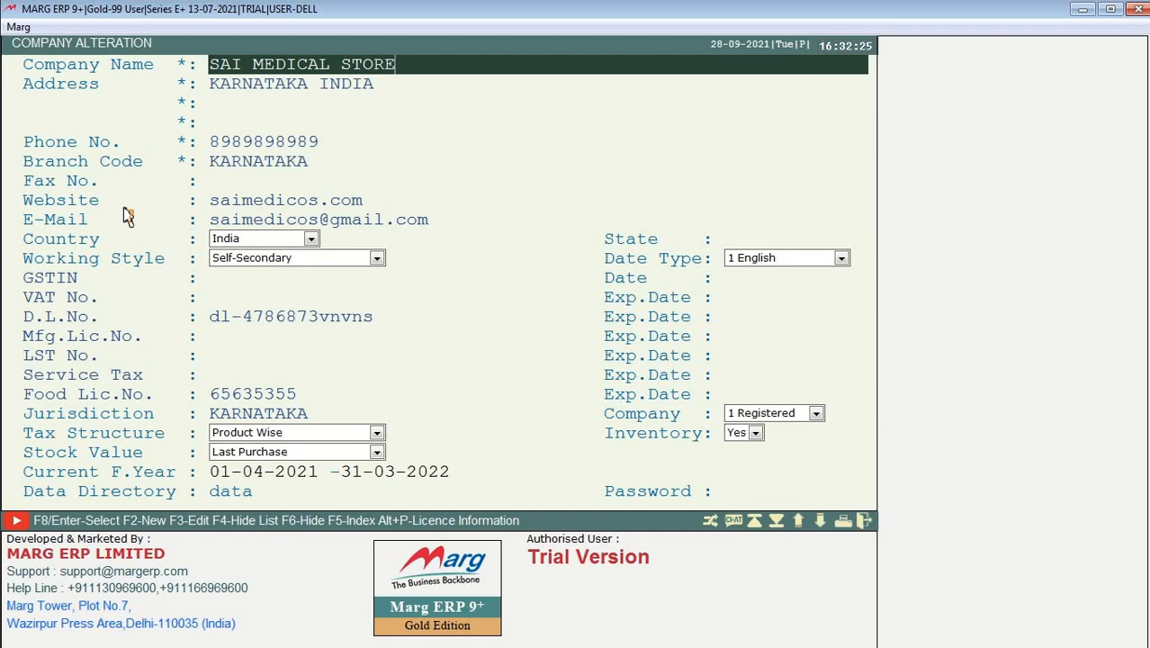
key("Return")
key("Return")
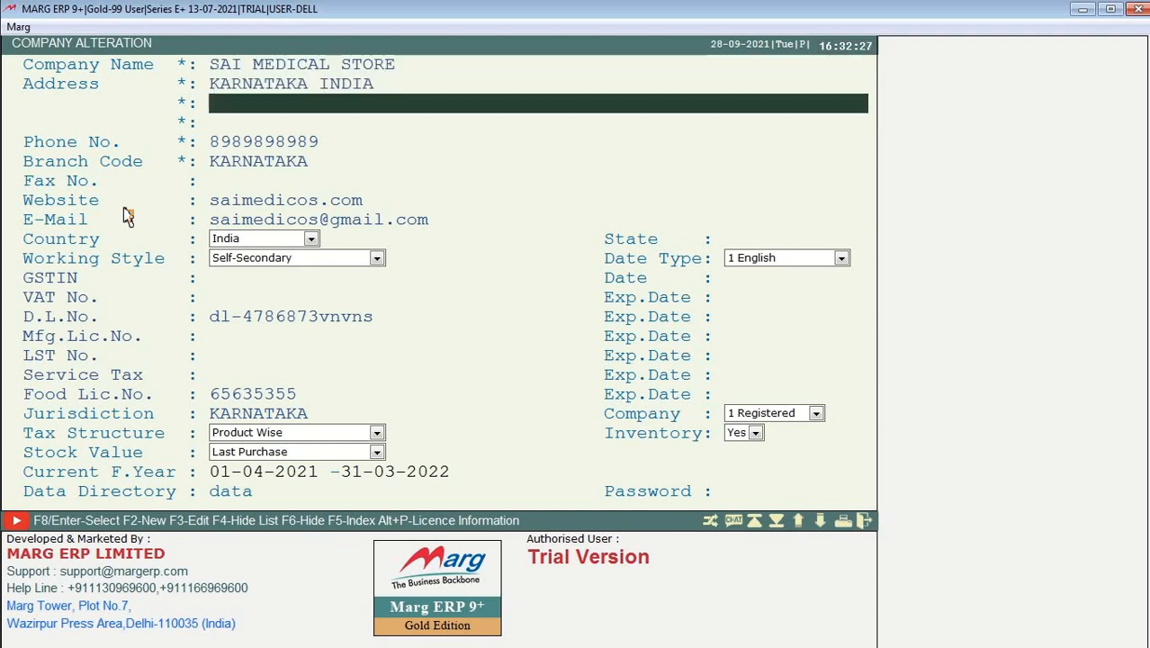
Step: Prefix K to the website and e-mail, then save the altered company details
key("Return")
key("Return")
key("Return")
key("Return")
key("Return")
key("Return")
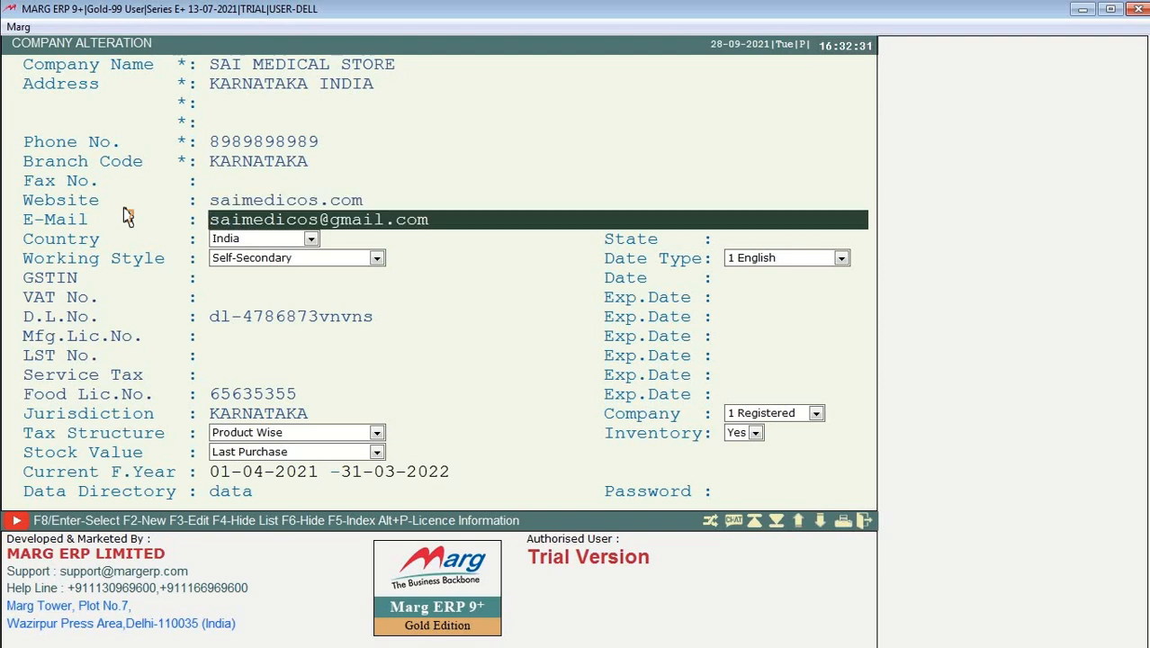
key("Up")
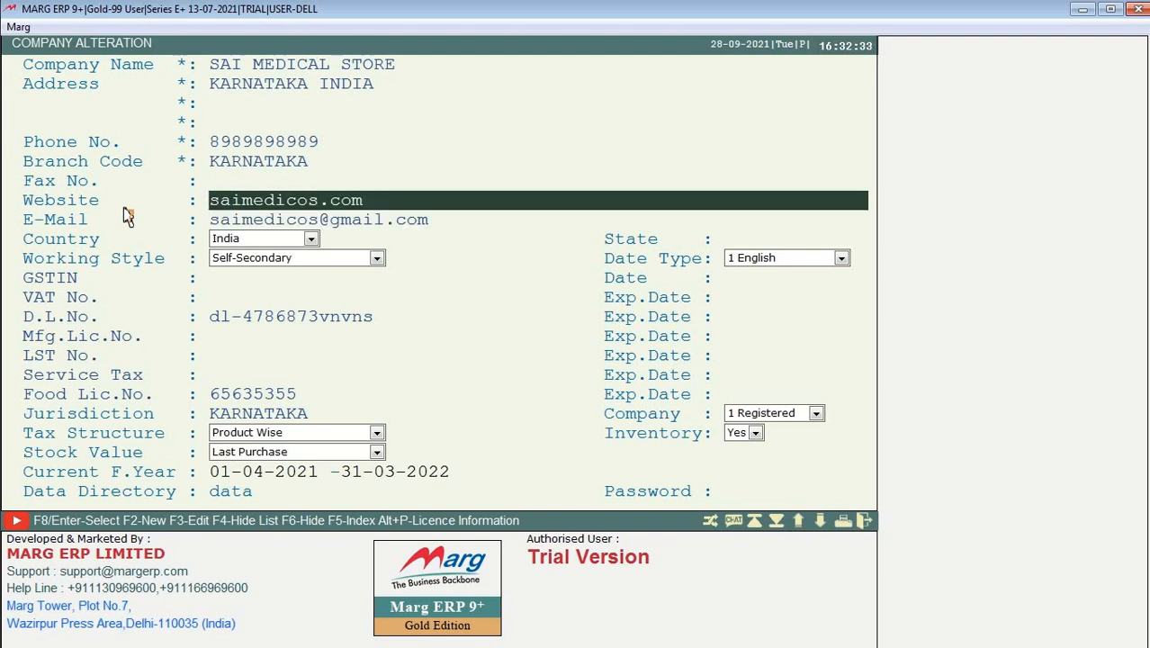
type("K")
key("Return")
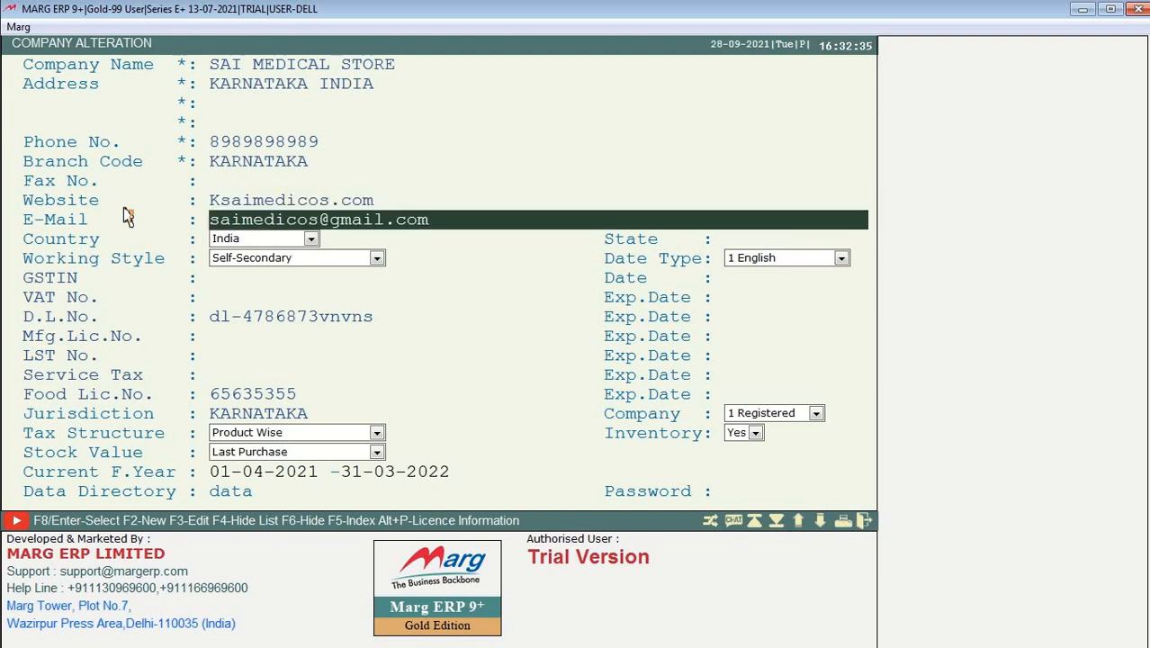
type("K")
key("Return")
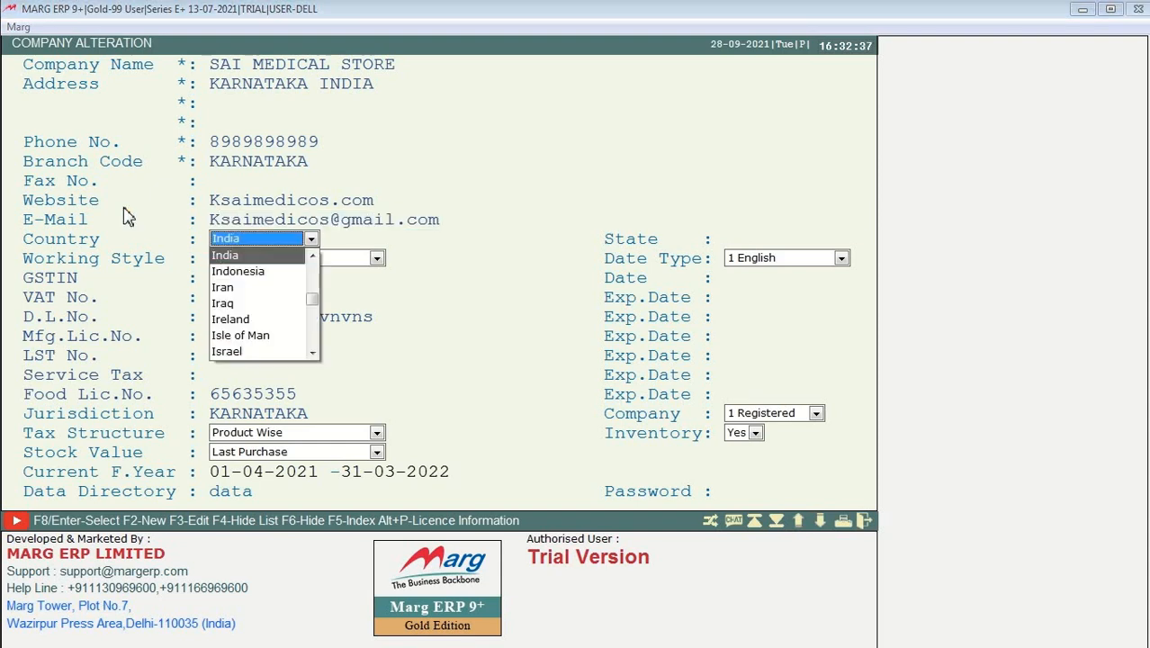
key("Return")
key("Return")
key("Return")
key("Return")
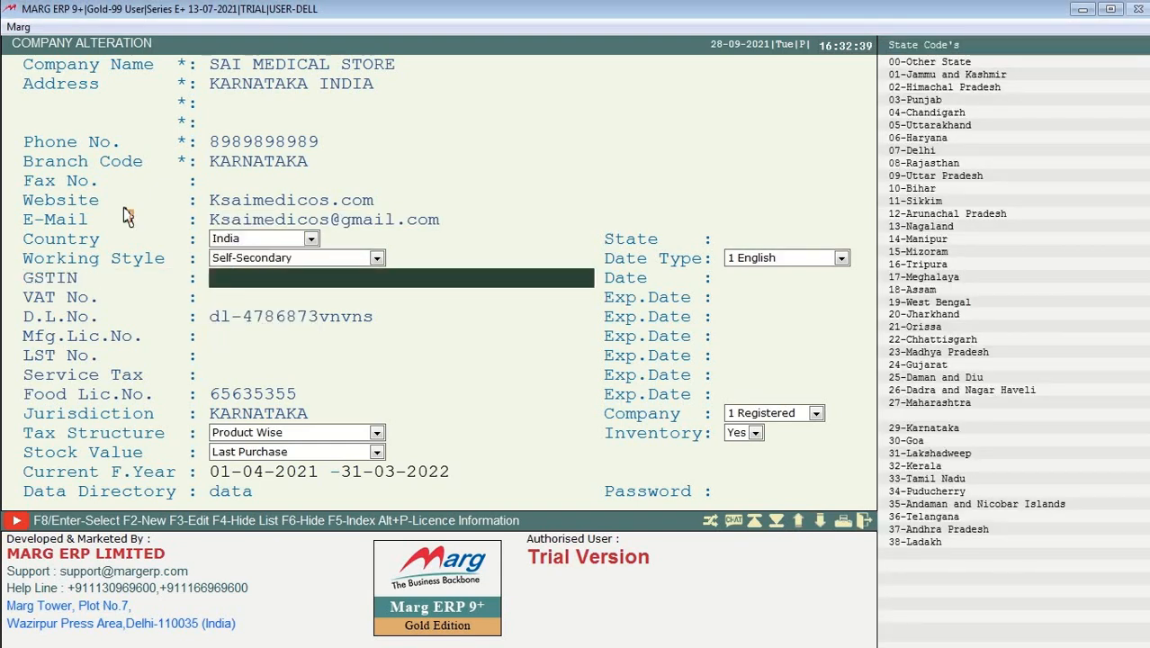
key("Return")
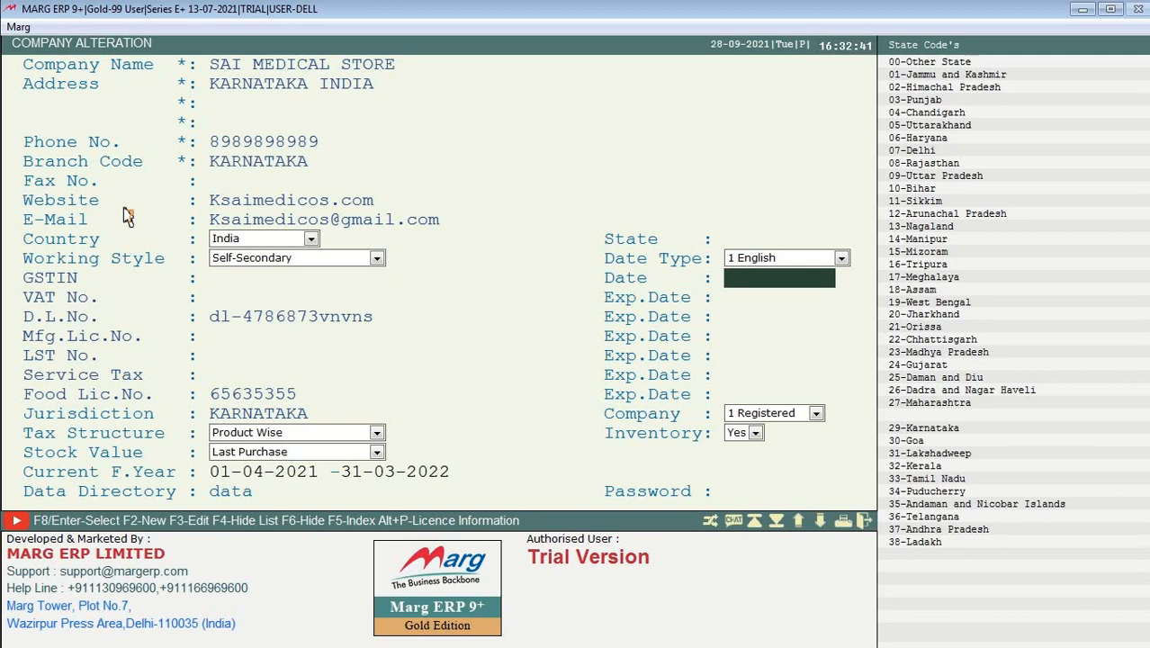
key("Return")
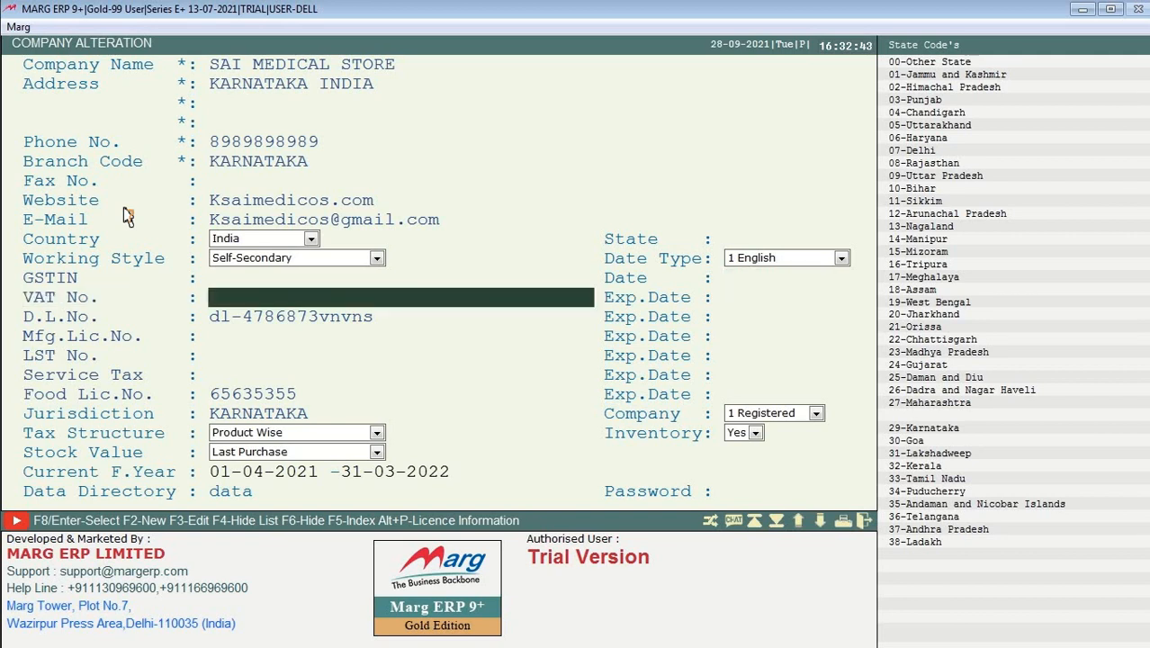
key("Escape")
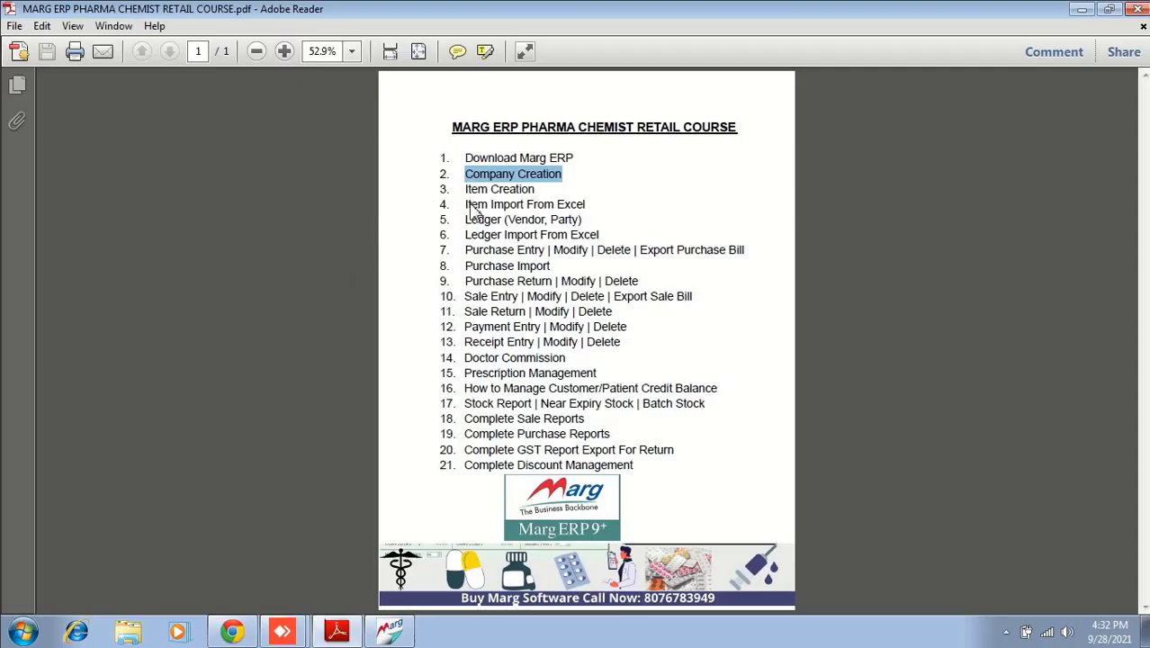
Step: Highlight 'Company Creation' in the course outline PDF, then return to Marg ERP 9+
left_click(502, 181)
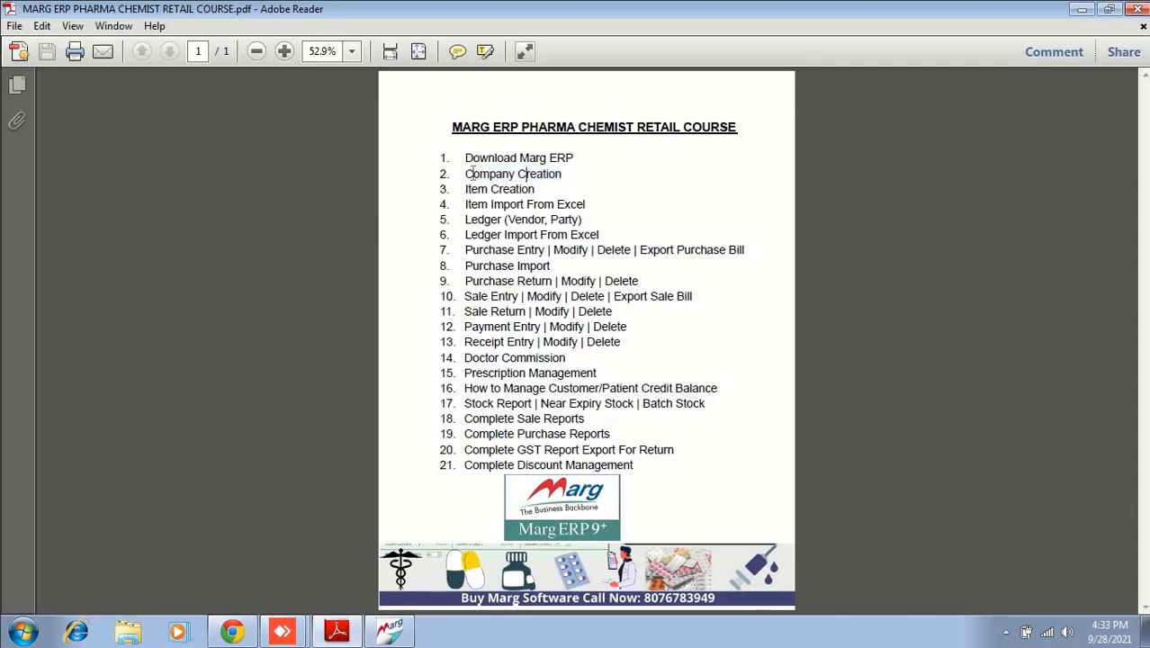
left_click_drag(464, 175, 562, 175)
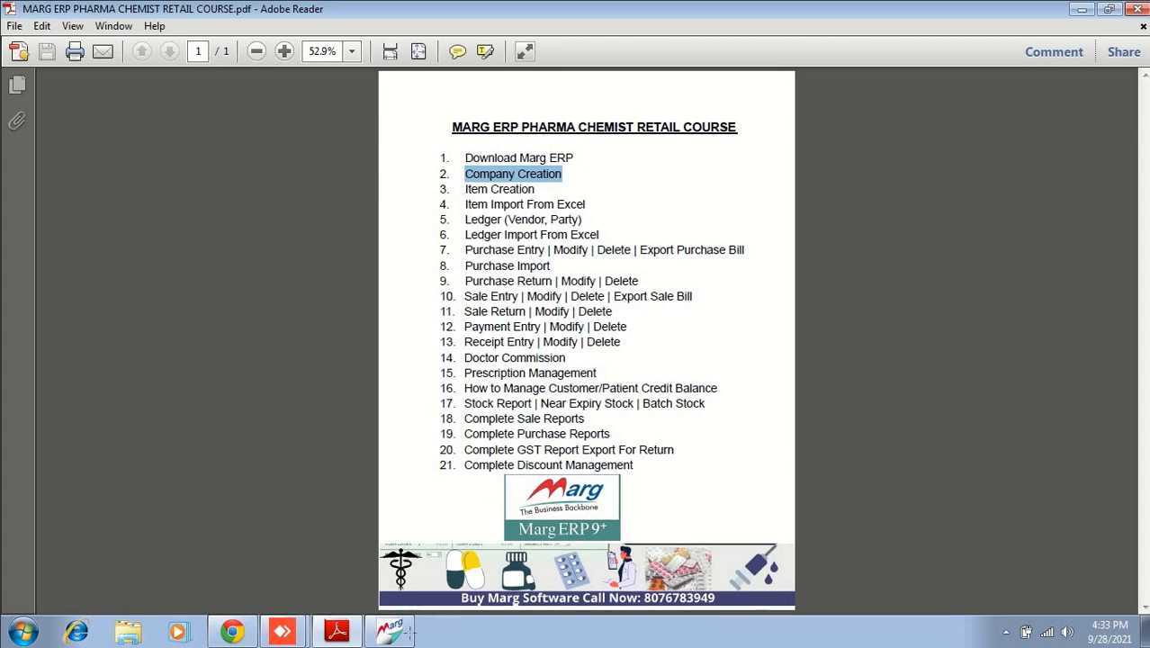
left_click(389, 632)
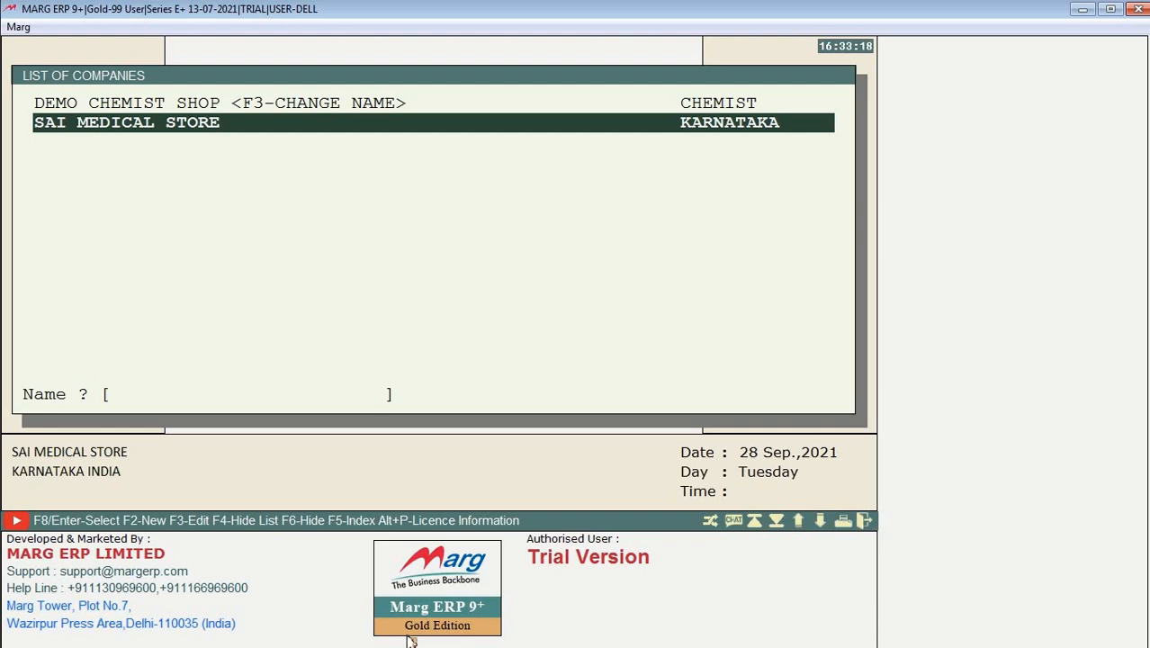
Step: Delete SAI MEDICAL STORE's 2021–2022 financial year, skipping backups and confirming with DELETE
key("Return")
key("Down")
key("Down")
key("Down")
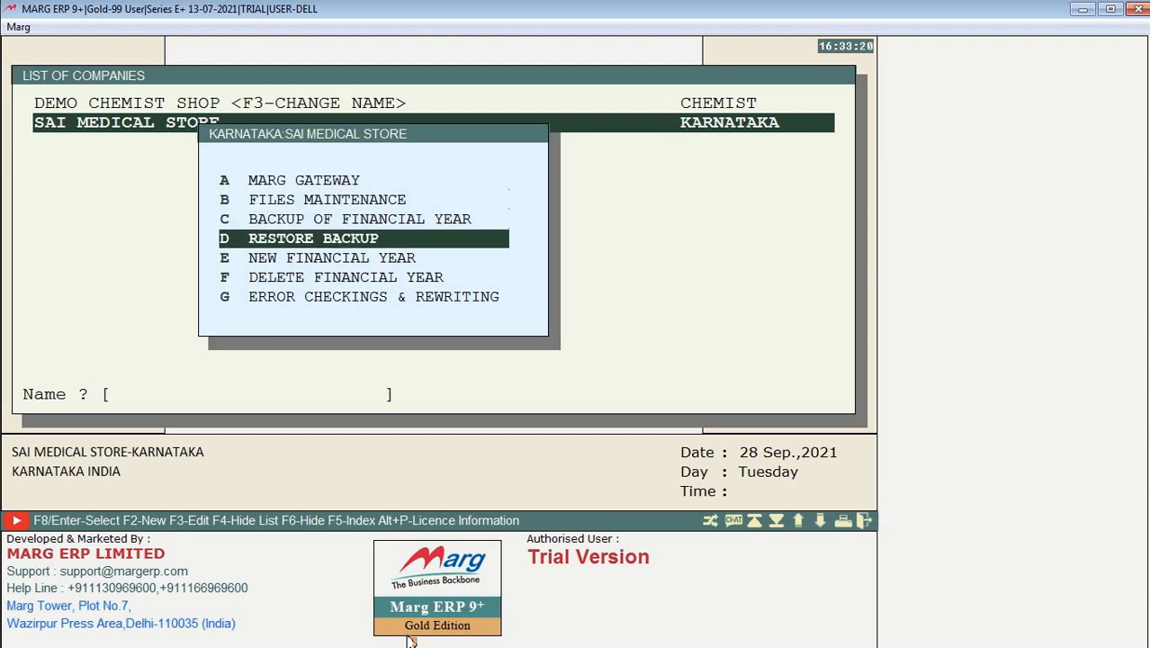
key("Down")
key("Down")
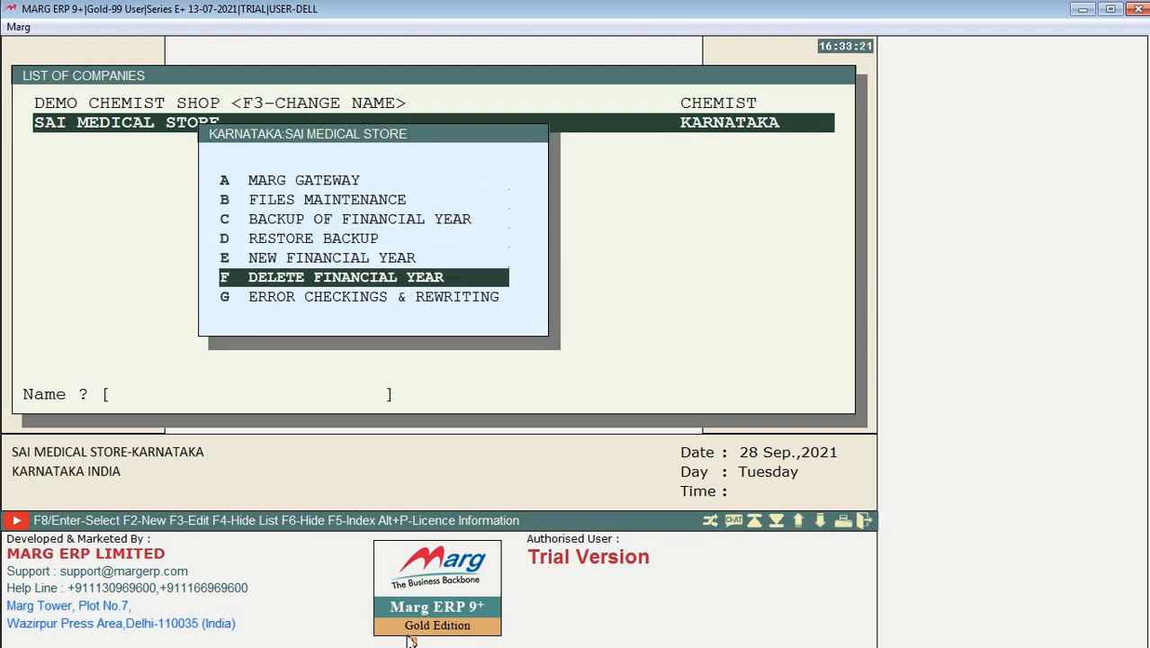
key("Return")
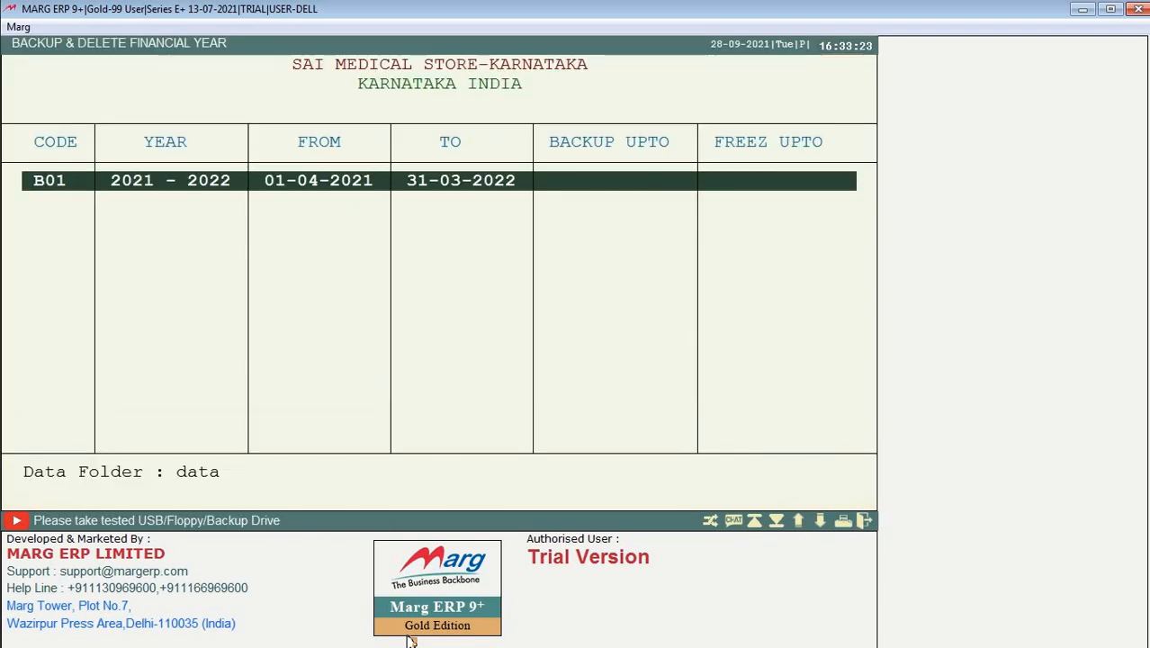
key("Return")
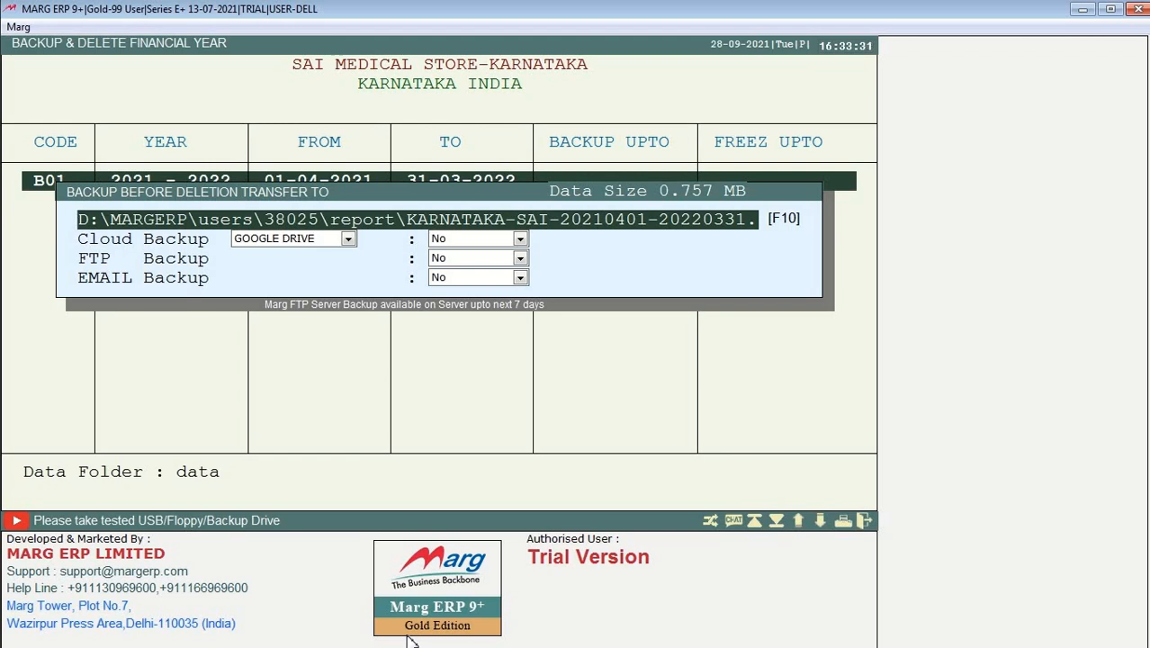
key("Return")
key("Return")
key("Return")
key("Return")
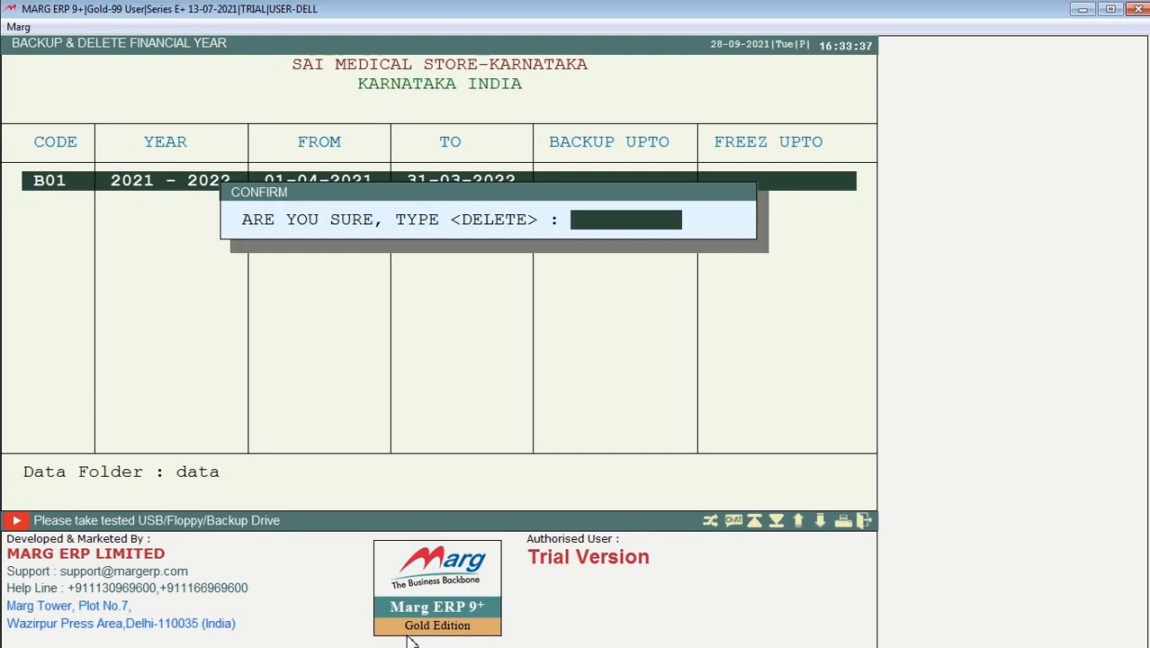
type("DELETE")
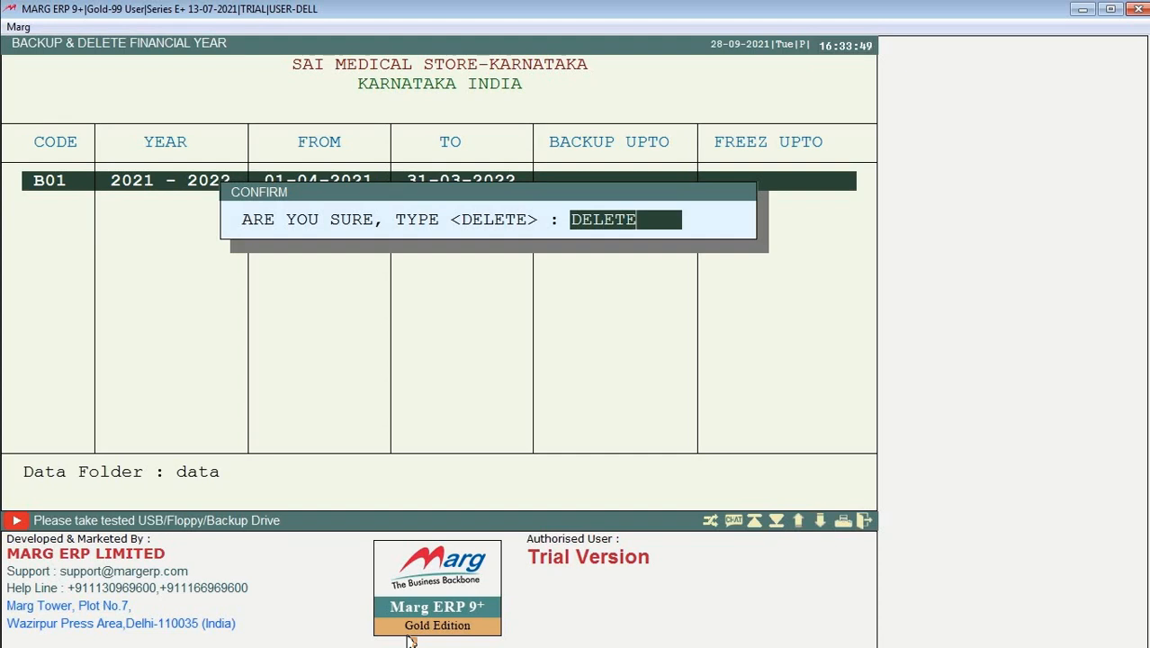
key("Return")
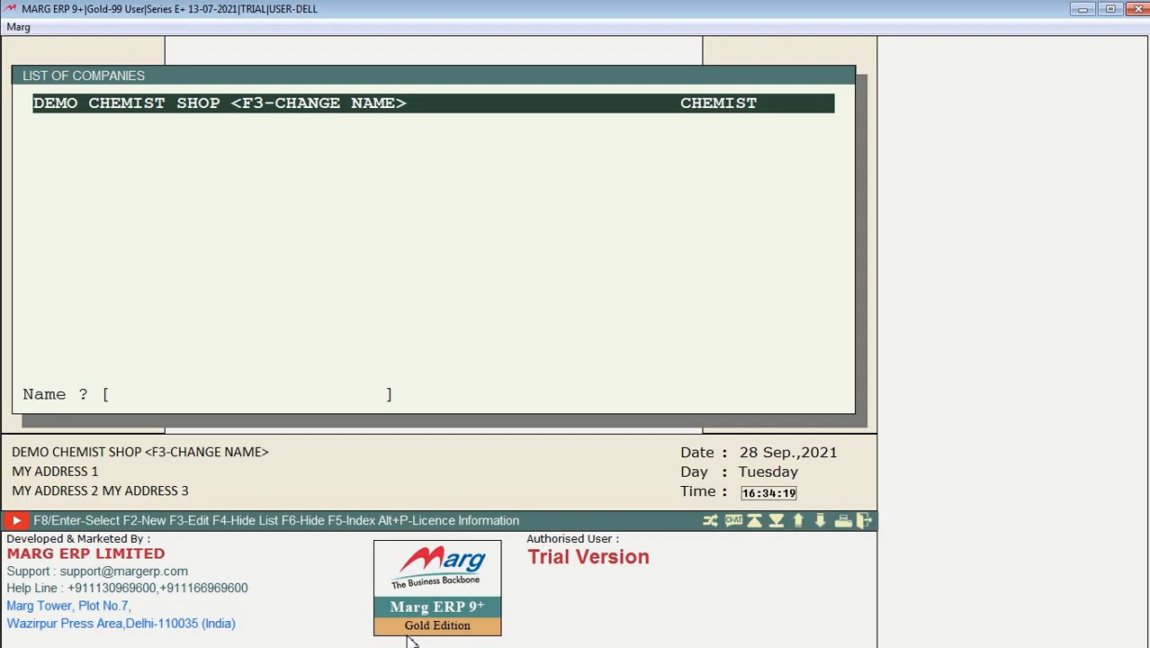
Step: Open DEMO CHEMIST SHOP through the Marg Gateway option to load its dashboard
key("Return")
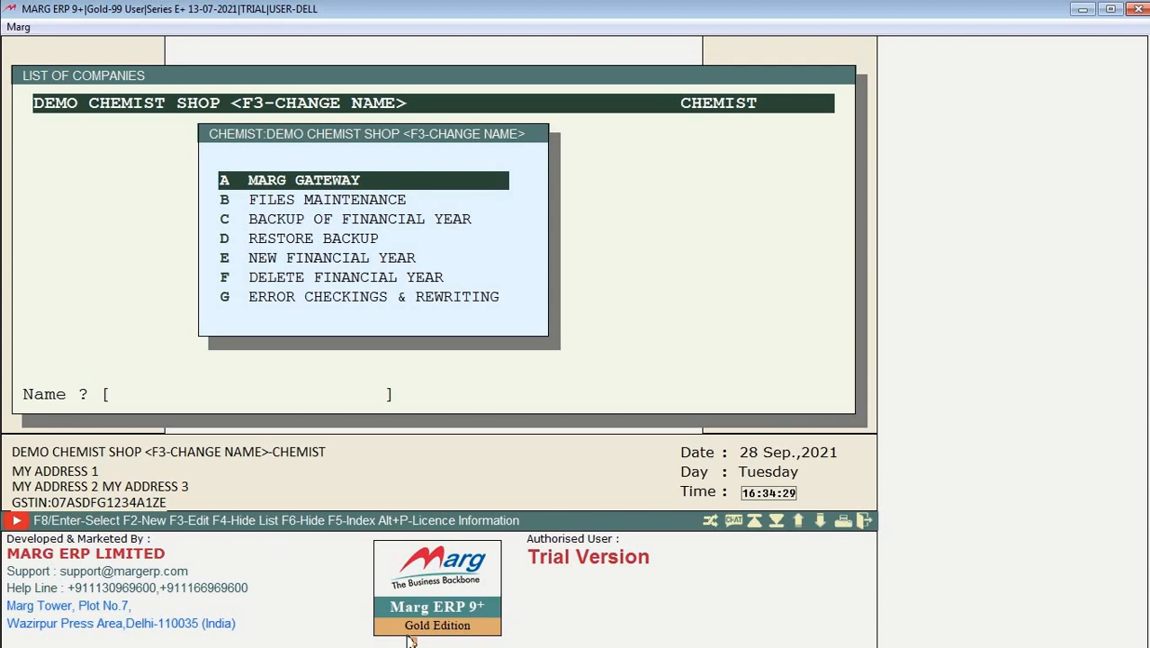
key("Down")
key("Down")
key("Up")
key("Up")
key("Up")
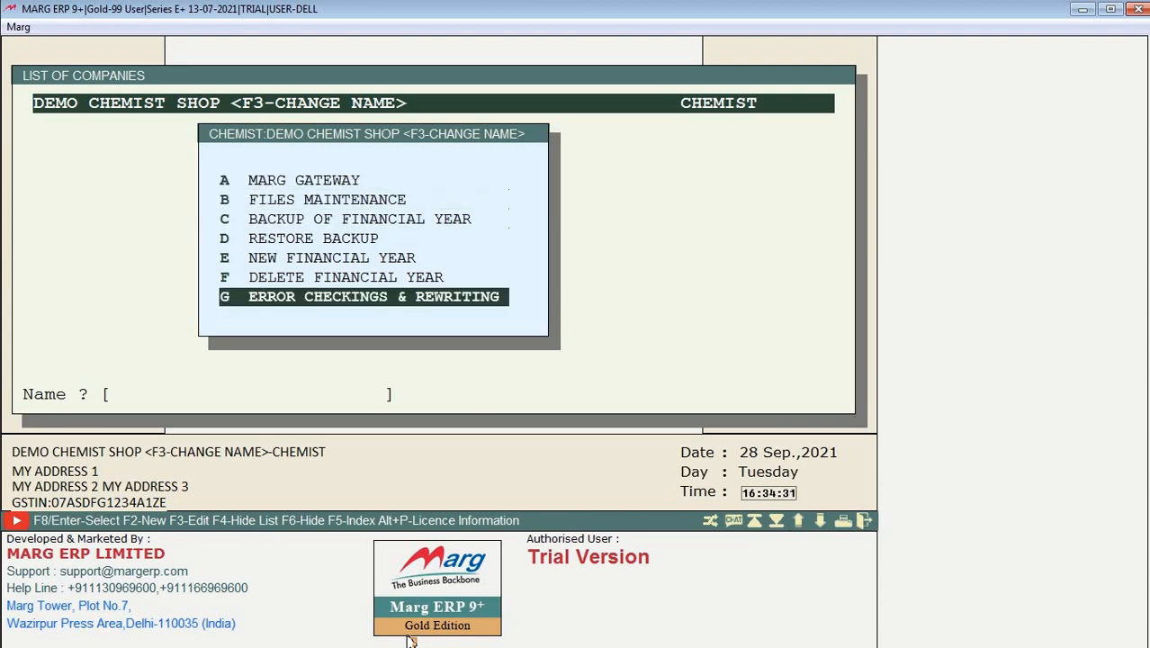
key("Up")
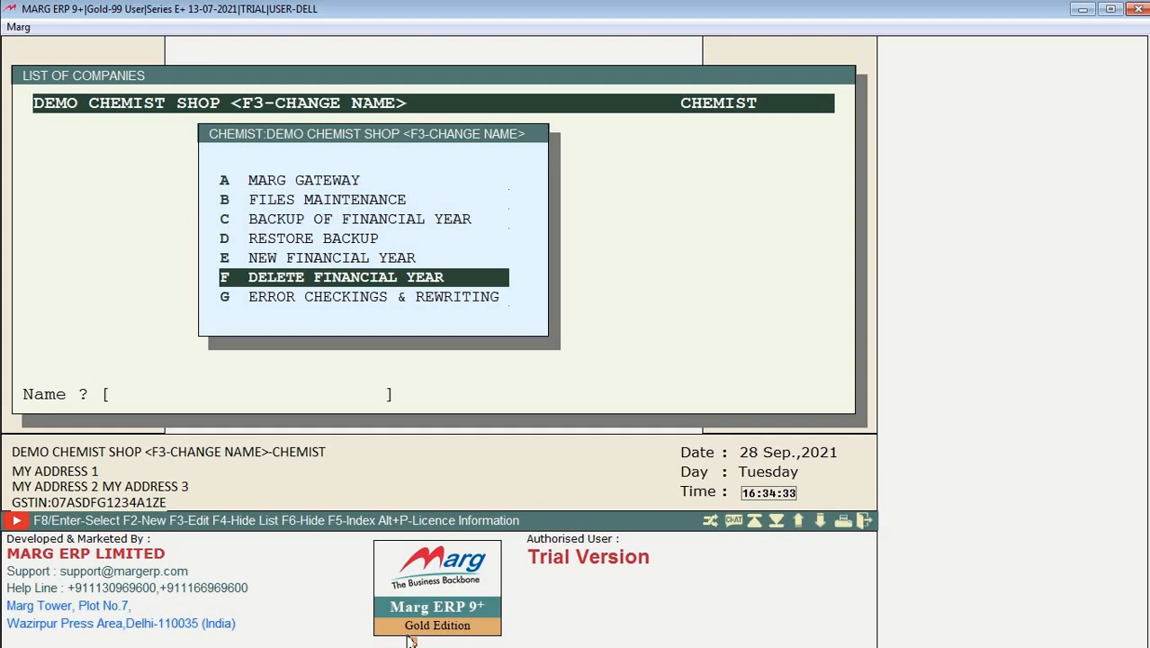
key("Down")
key("Down")
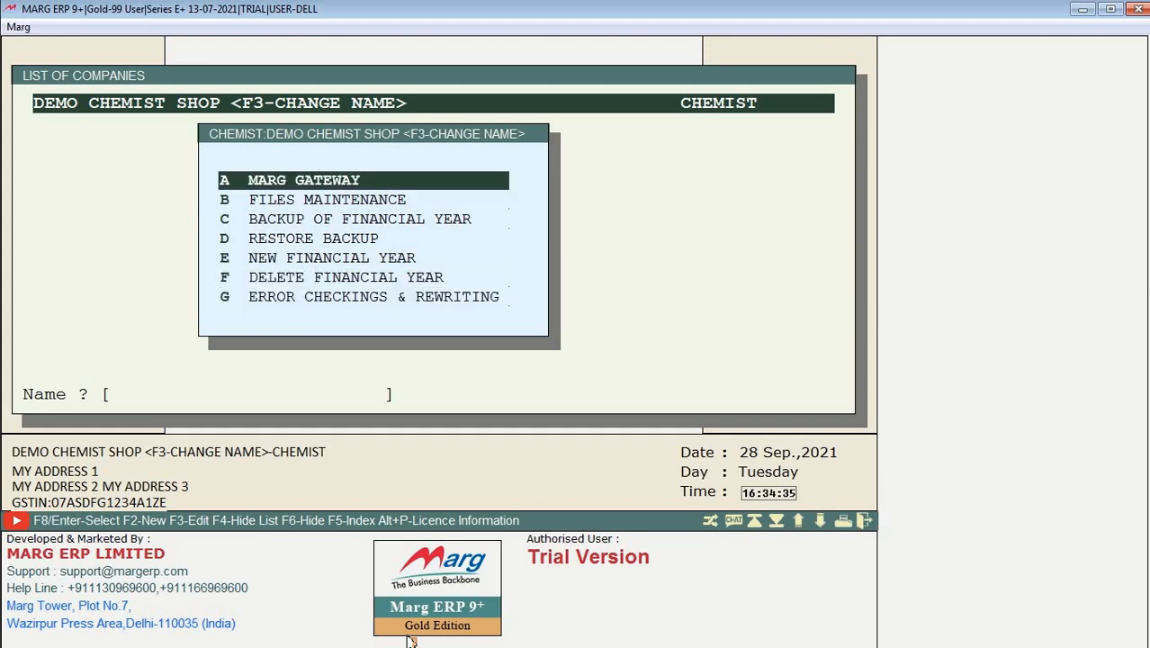
key("Return")
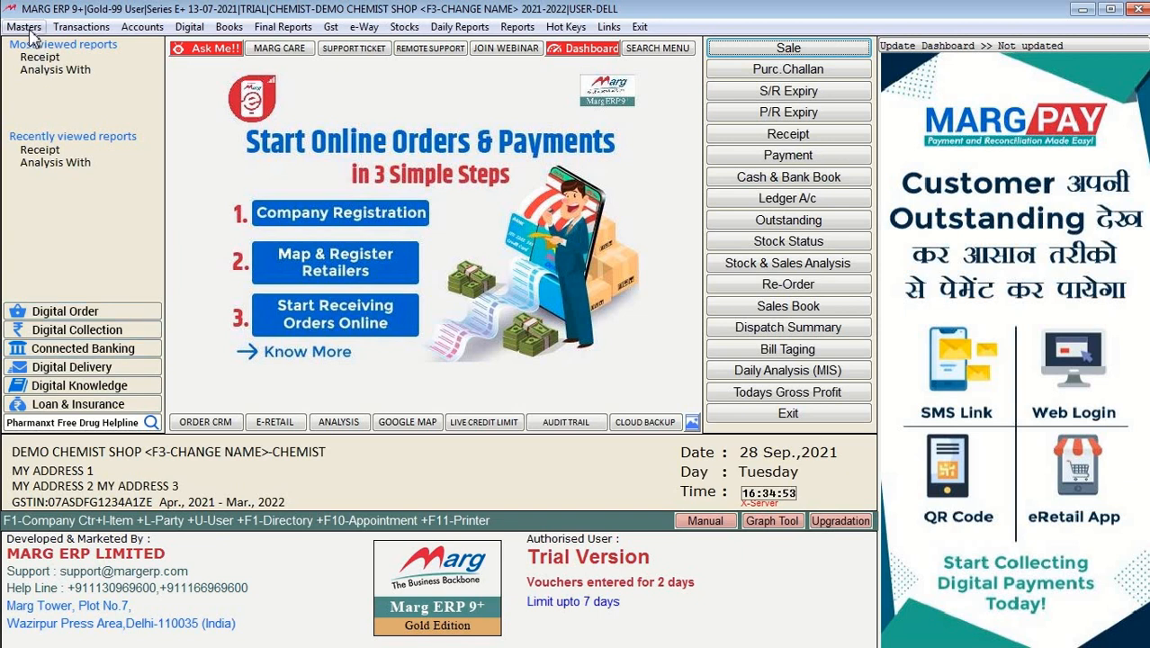
Step: Show the Masters menu's Inventory Master submenu with Item, Company, Salt and HSN/SAC Master
left_click(28, 30)
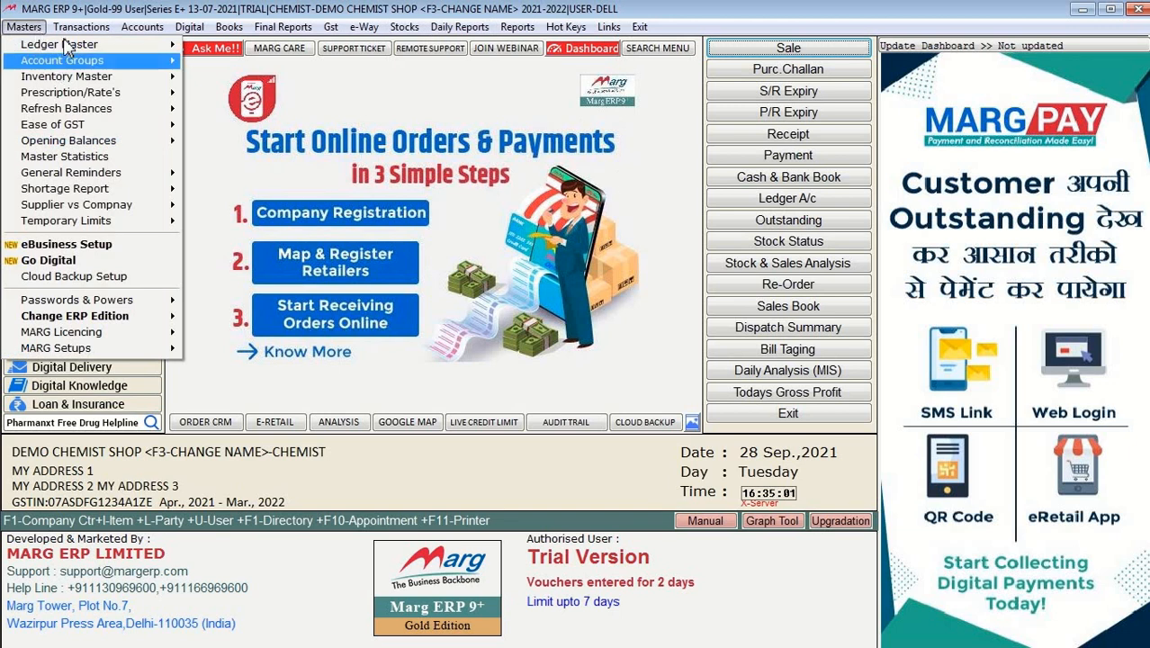
mouse_move(66, 48)
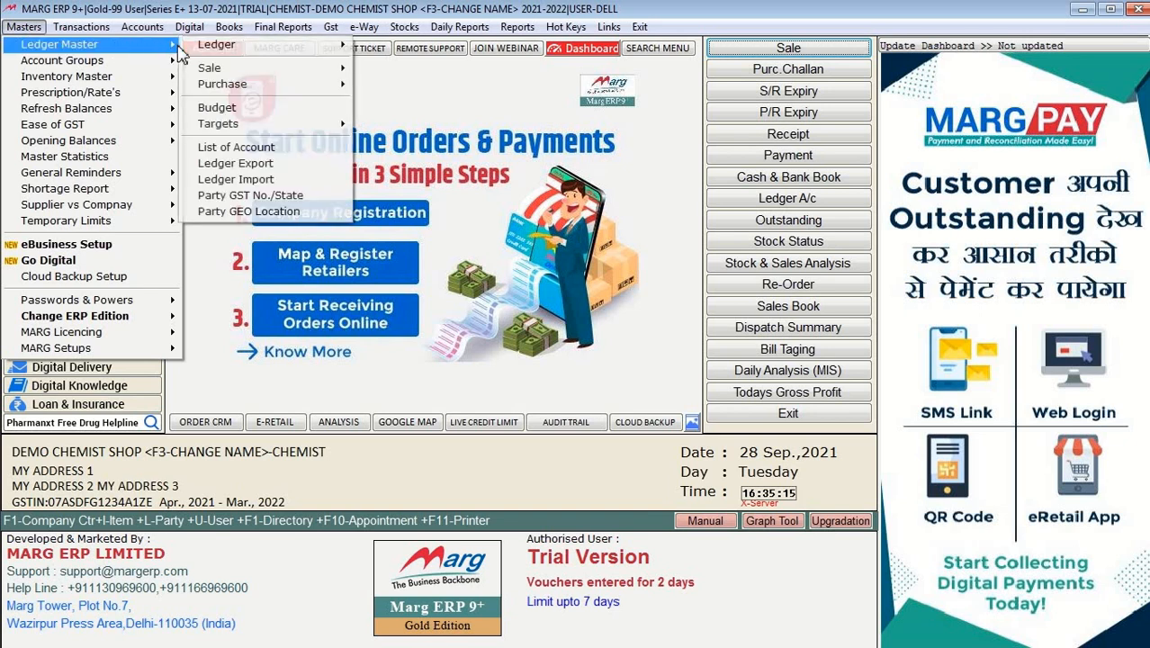
mouse_move(137, 86)
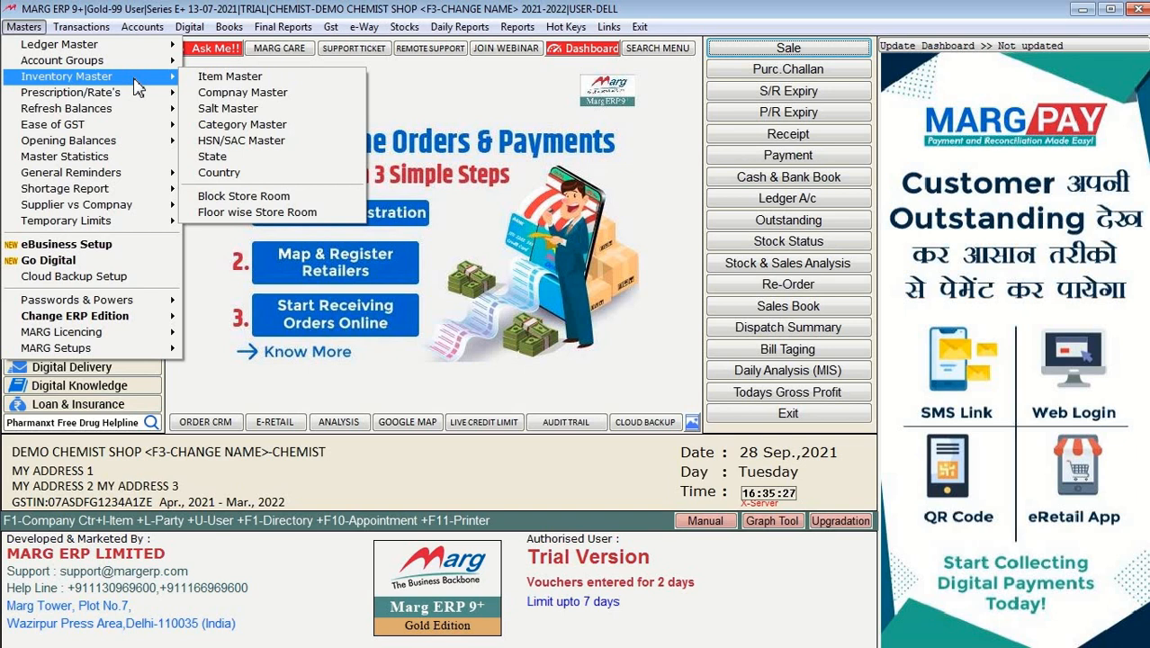
Step: Browse the Item Master list from 1UP 18MG down to ACIGON 500, then close it
left_click(219, 79)
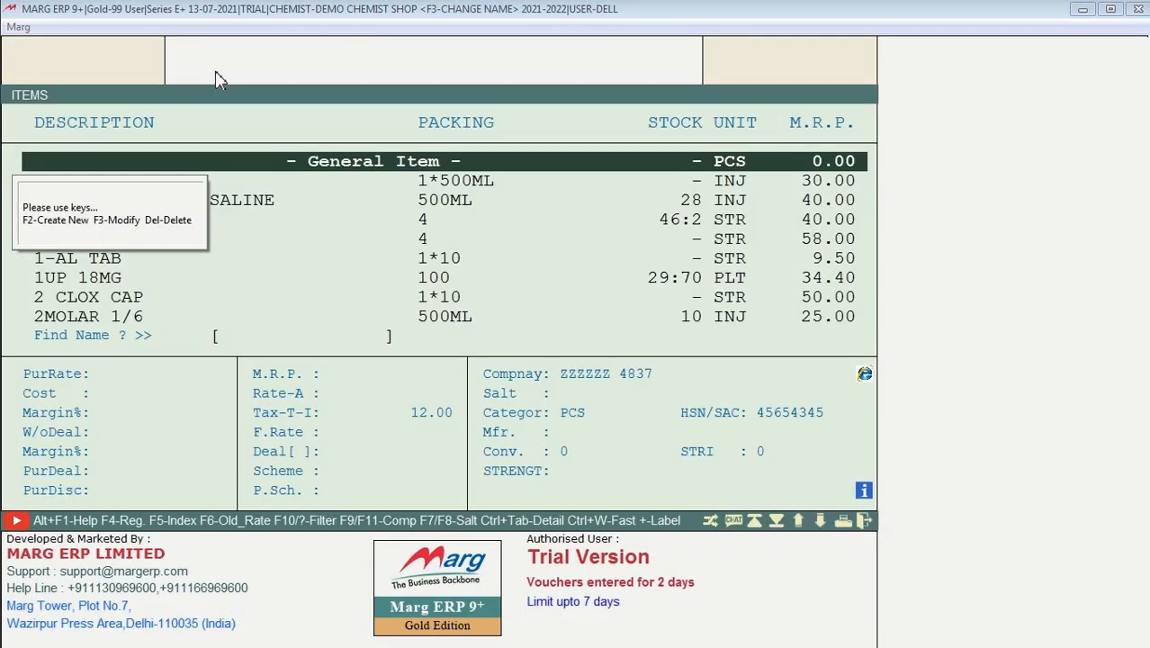
key("Down")
key("Down")
key("Down")
key("Down")
key("Down")
key("Down")
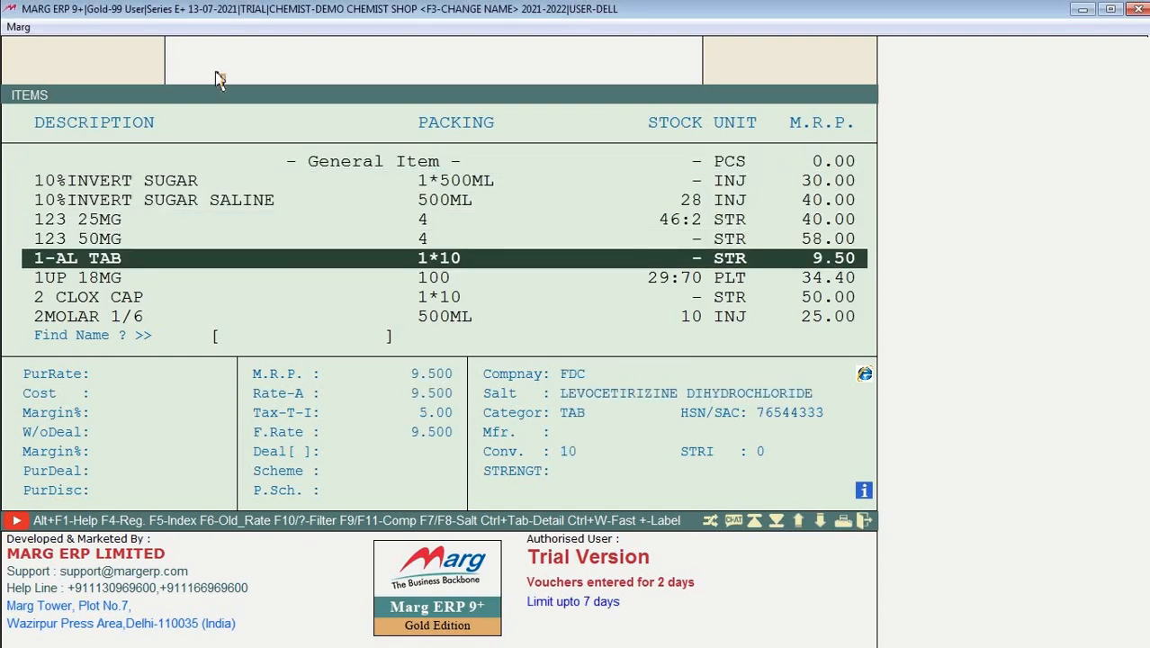
key("Down")
key("Down")
key("Down")
key("Down")
key("Down")
key("Down")
key("Down")
key("Down")
key("Down")
key("Down")
key("Down")
key("Down")
key("Down")
key("Down")
key("Down")
key("Down")
key("Down")
key("Down")
key("Down")
key("Down")
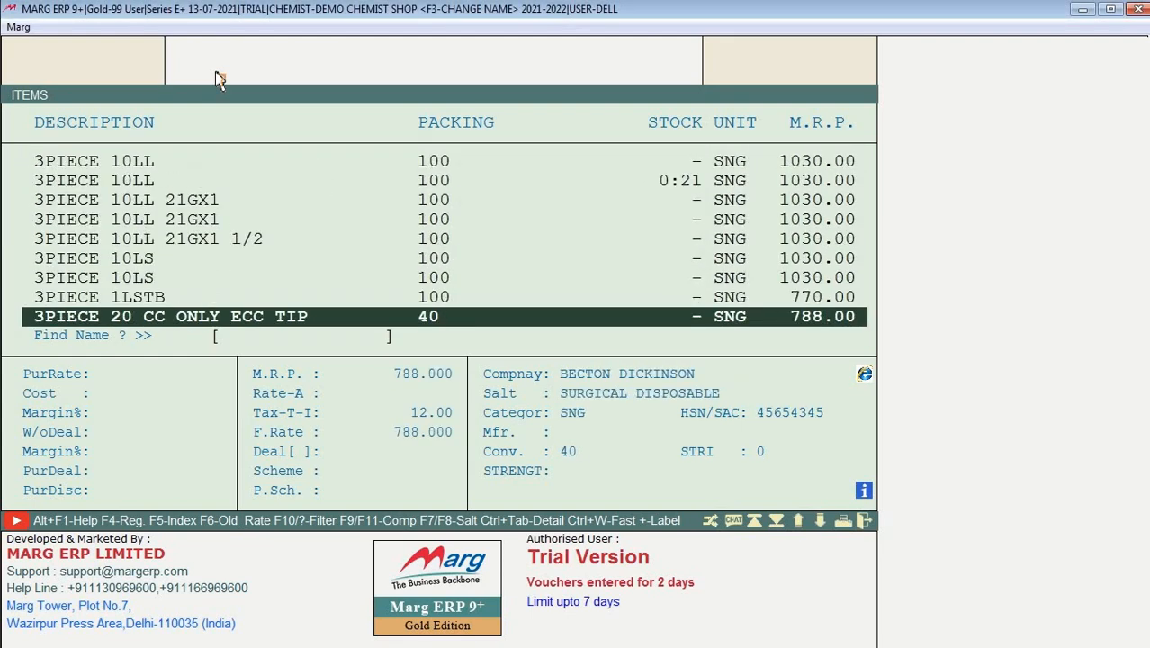
key("Down")
key("Down")
key("Down")
key("Down")
key("Down")
key("Down")
key("Down")
key("Down")
key("Down")
key("Down")
key("Down")
key("Down")
key("Down")
key("Down")
key("Down")
key("Down")
key("Down")
key("Down")
key("Down")
key("Down")
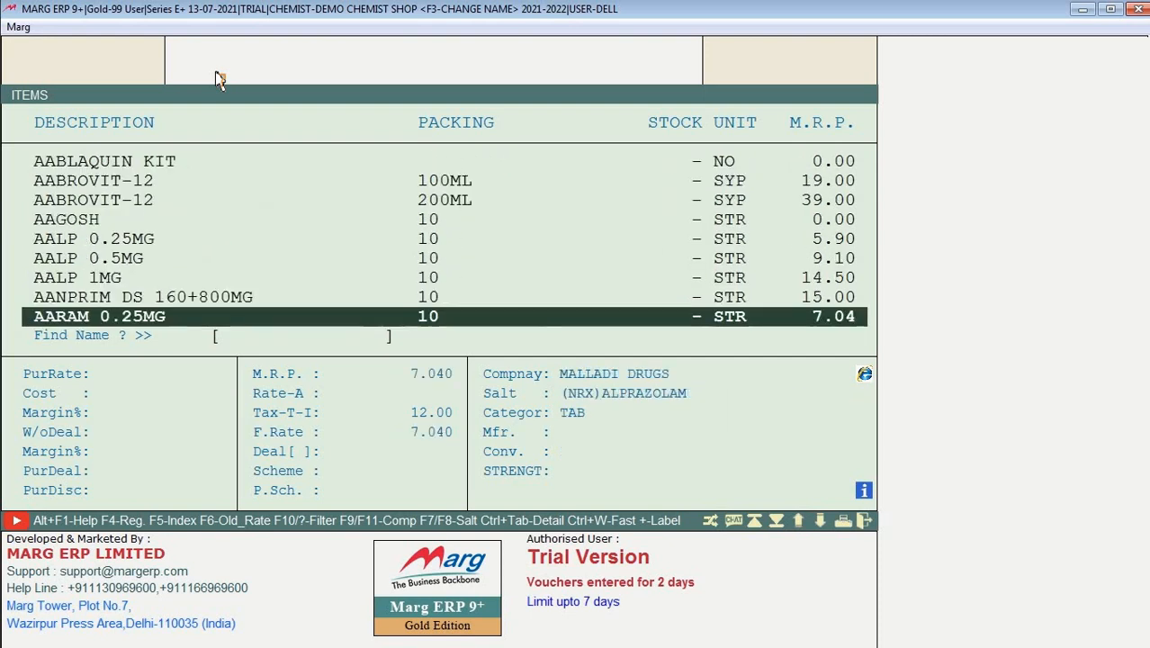
key("Down")
key("Down")
key("Down")
key("Down")
key("Down")
key("Down")
key("Down")
key("Down")
key("Down")
key("Down")
key("Down")
key("Down")
key("Down")
key("Down")
key("Down")
key("Down")
key("Down")
key("Down")
key("Down")
key("Down")
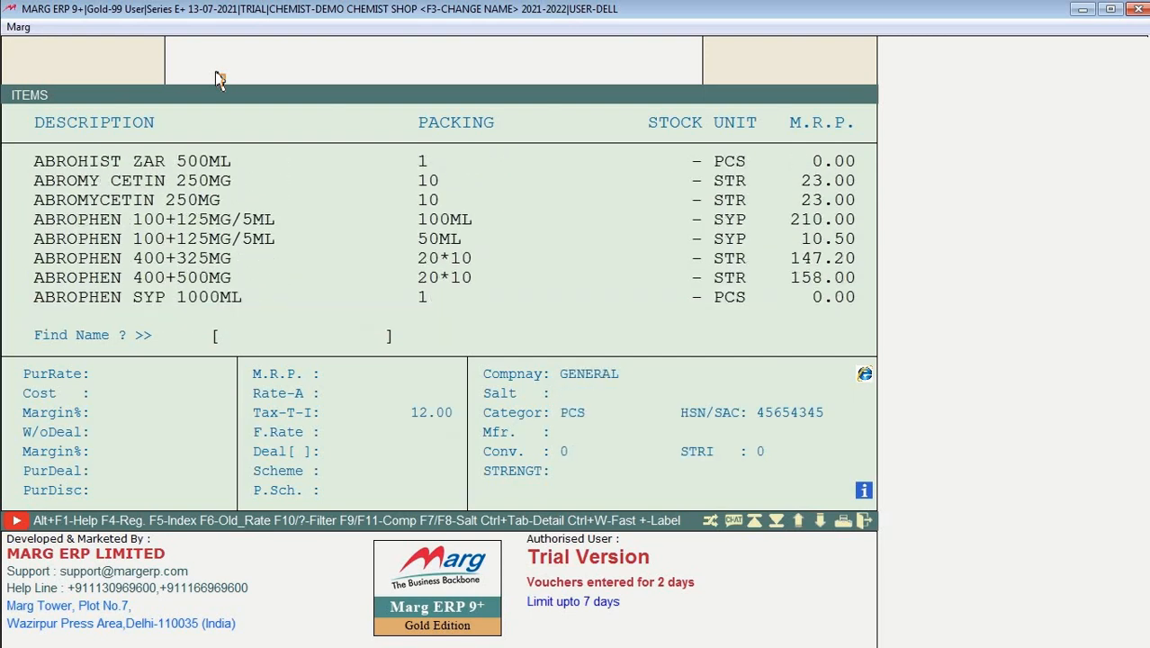
key("Down")
key("Down")
key("Down")
key("Down")
key("Down")
key("Down")
key("Down")
key("Down")
key("Down")
key("Down")
key("Down")
key("Down")
key("Down")
key("Down")
key("Down")
key("Down")
key("Down")
key("Down")
key("Down")
key("Down")
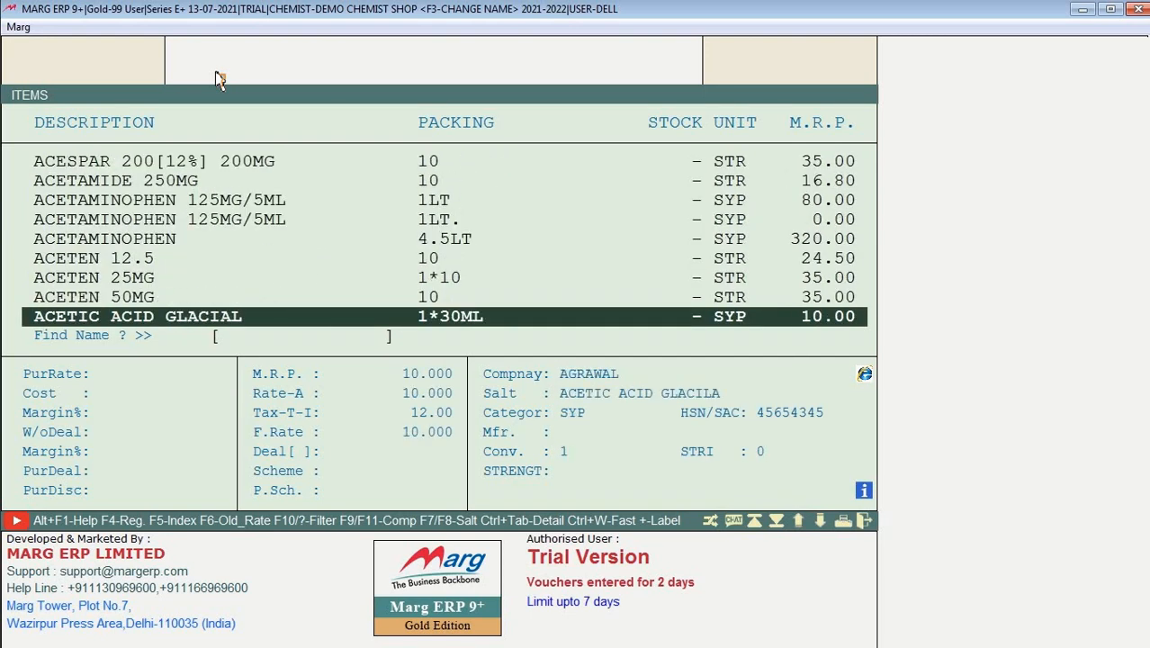
key("Down")
key("Down")
key("Down")
key("Down")
key("Down")
key("Down")
key("Down")
key("Down")
key("Down")
key("Down")
key("Down")
key("Down")
key("Down")
key("Down")
key("Down")
key("Down")
key("Down")
key("Down")
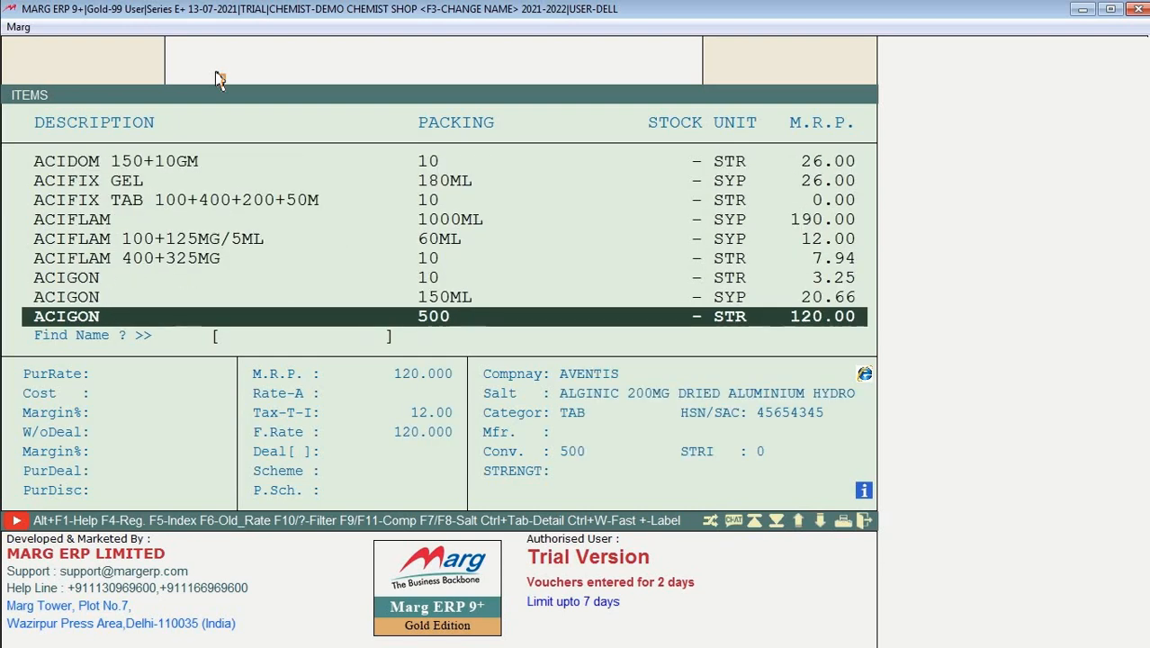
key("Escape")
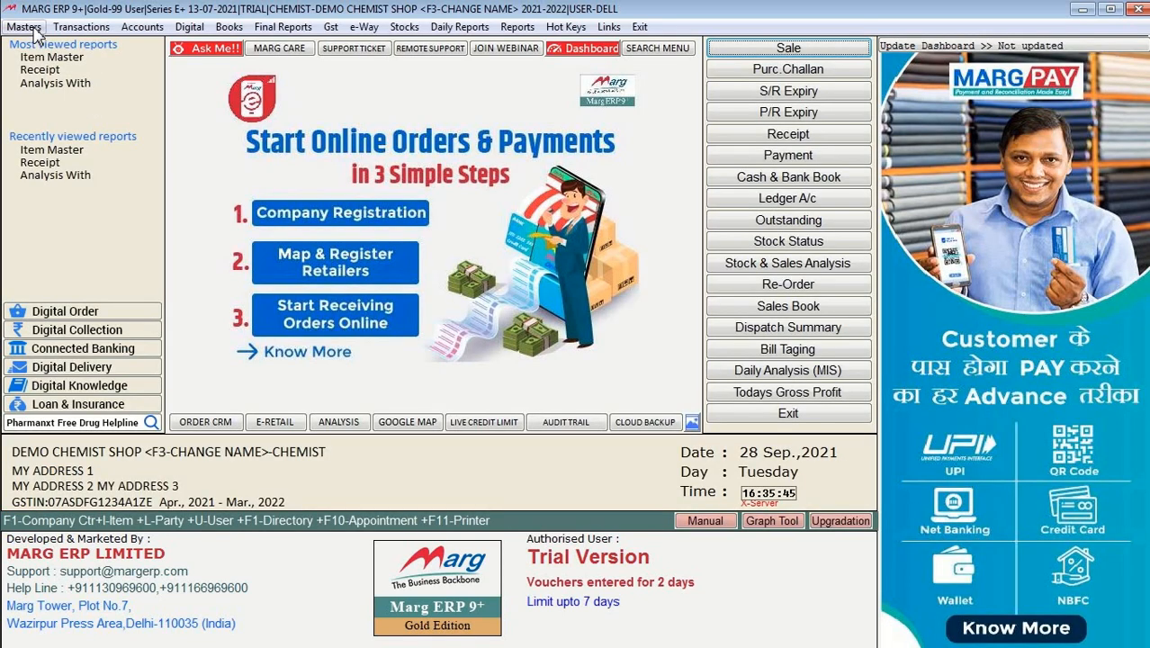
Step: Browse the Masters menu, then the Transactions menu's entry options
left_click(24, 27)
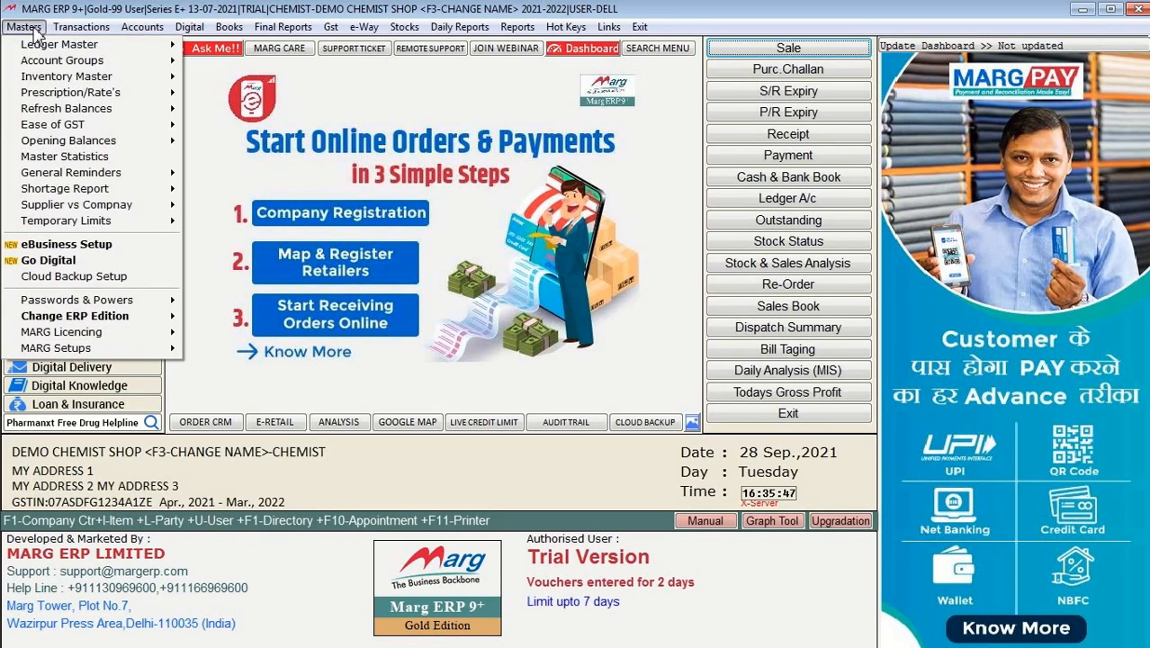
mouse_move(94, 91)
left_click(83, 27)
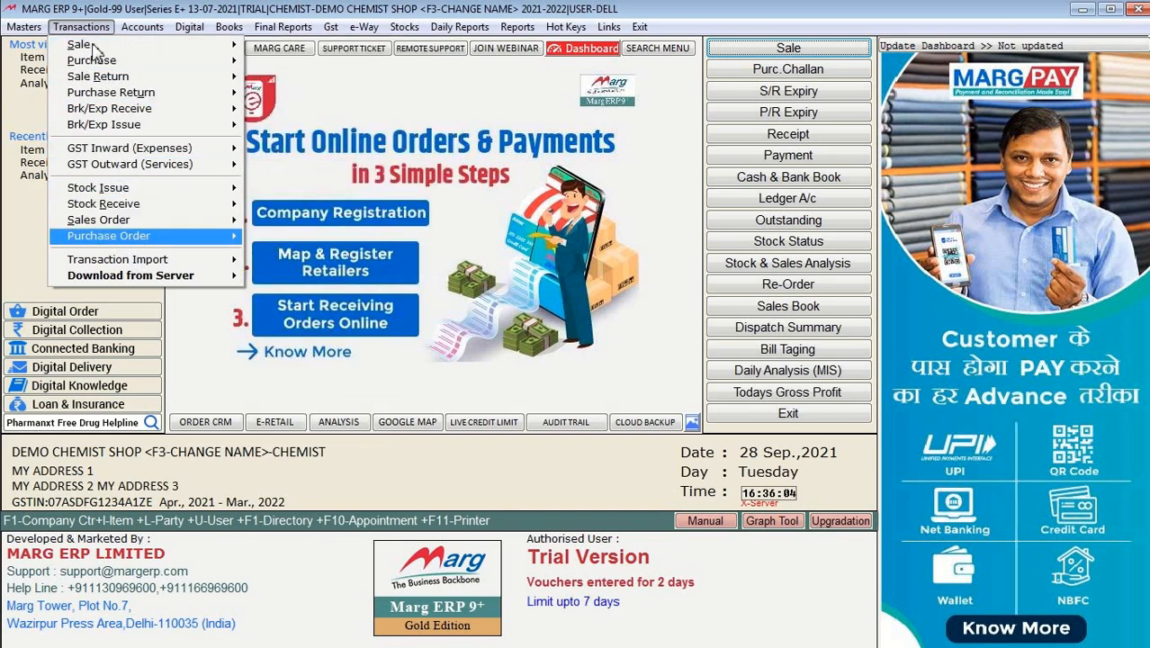
Step: Browse the Accounts, Digital and Books menus, ending on Final Reports with Trial Balance and Balance Sheet
mouse_move(140, 34)
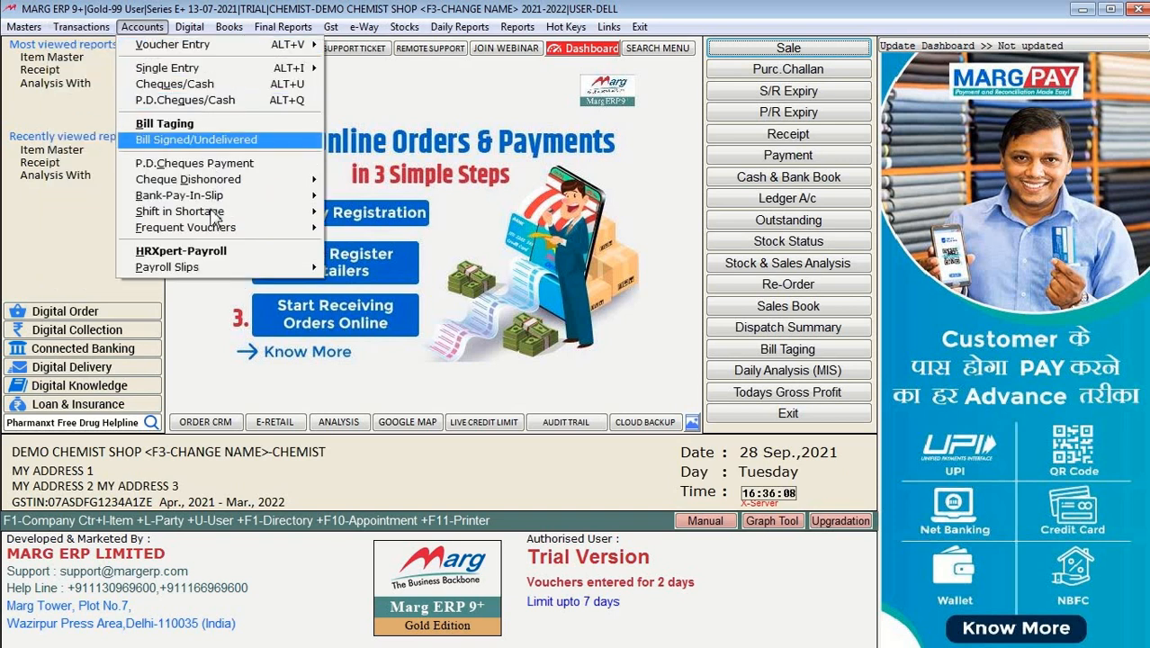
mouse_move(215, 216)
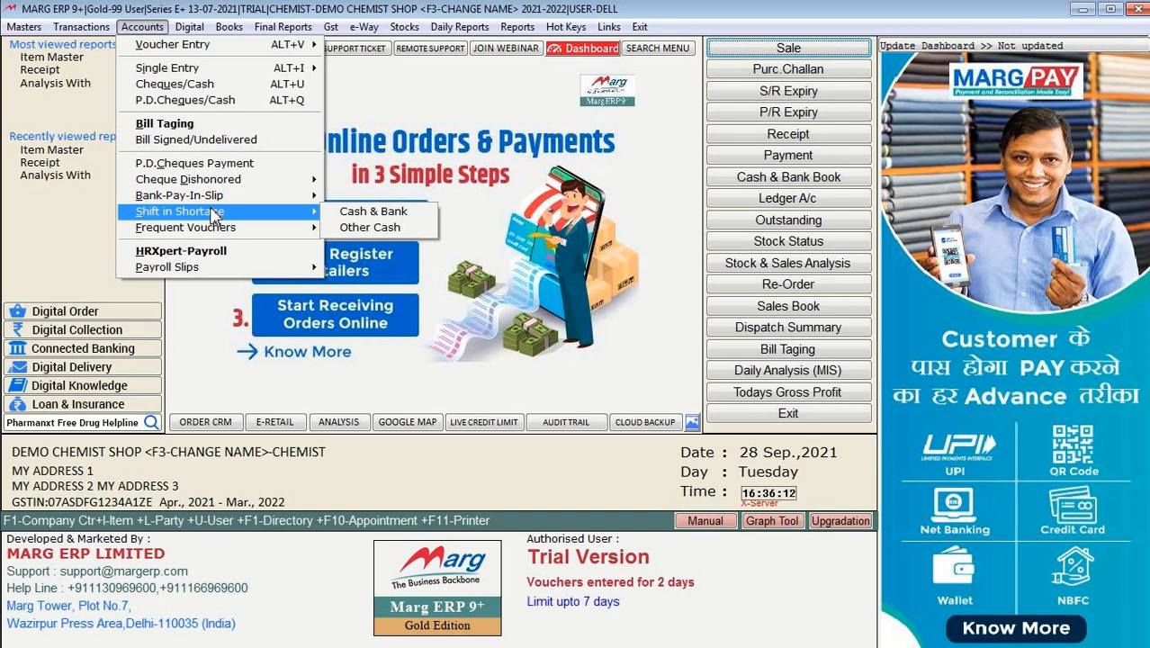
mouse_move(240, 52)
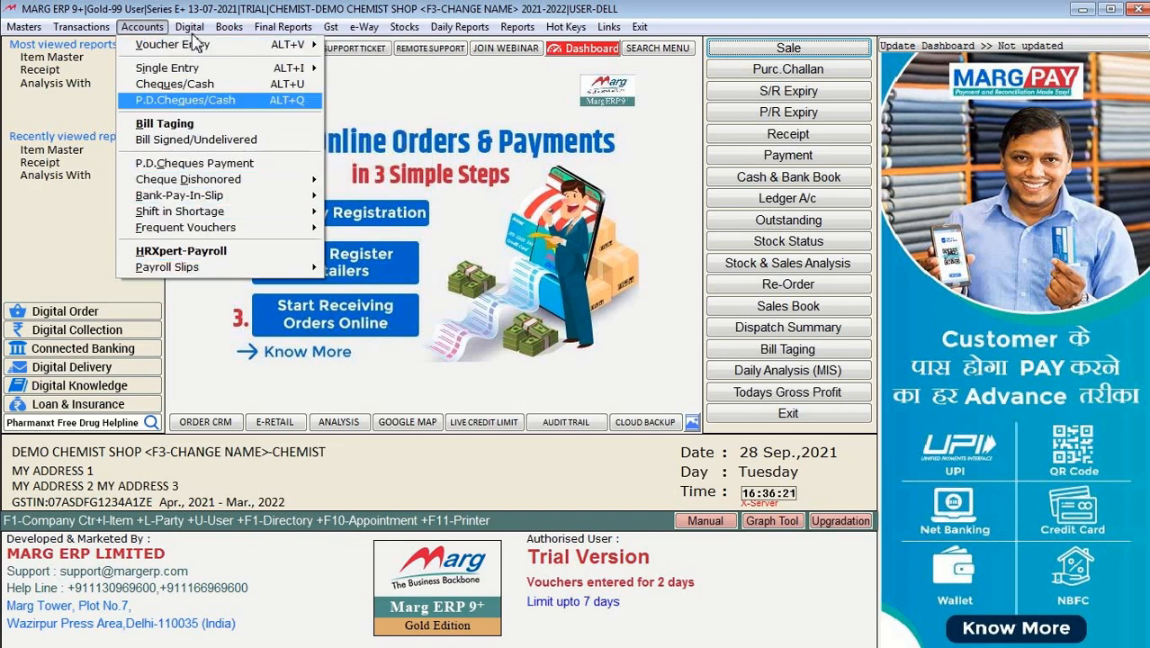
mouse_move(191, 34)
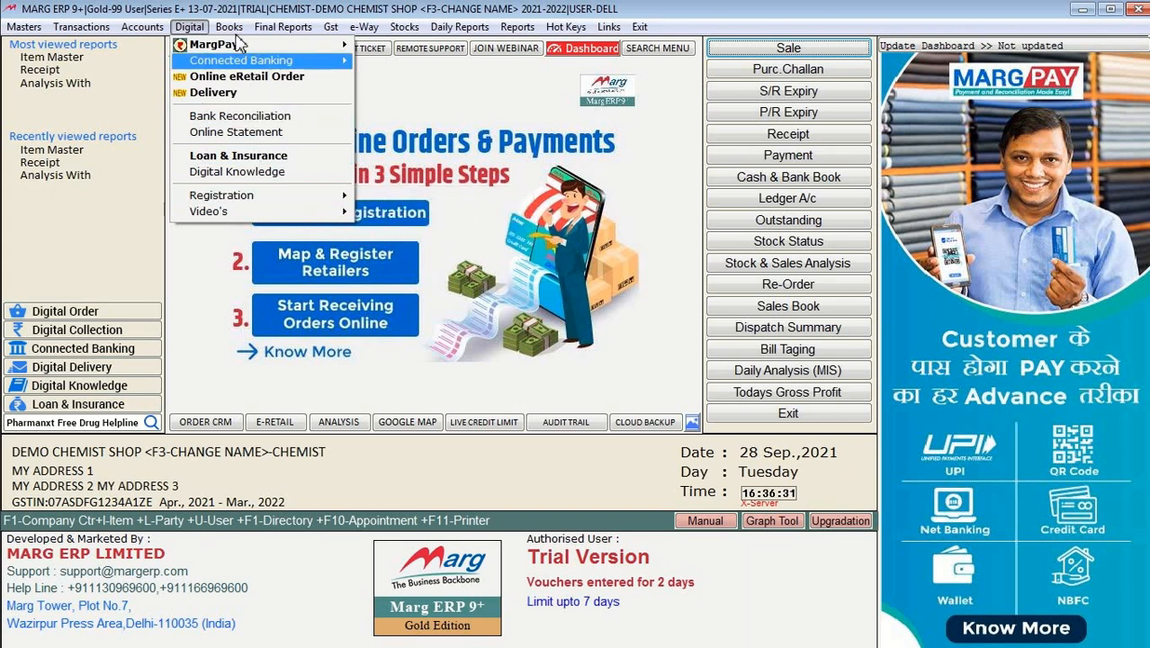
mouse_move(229, 26)
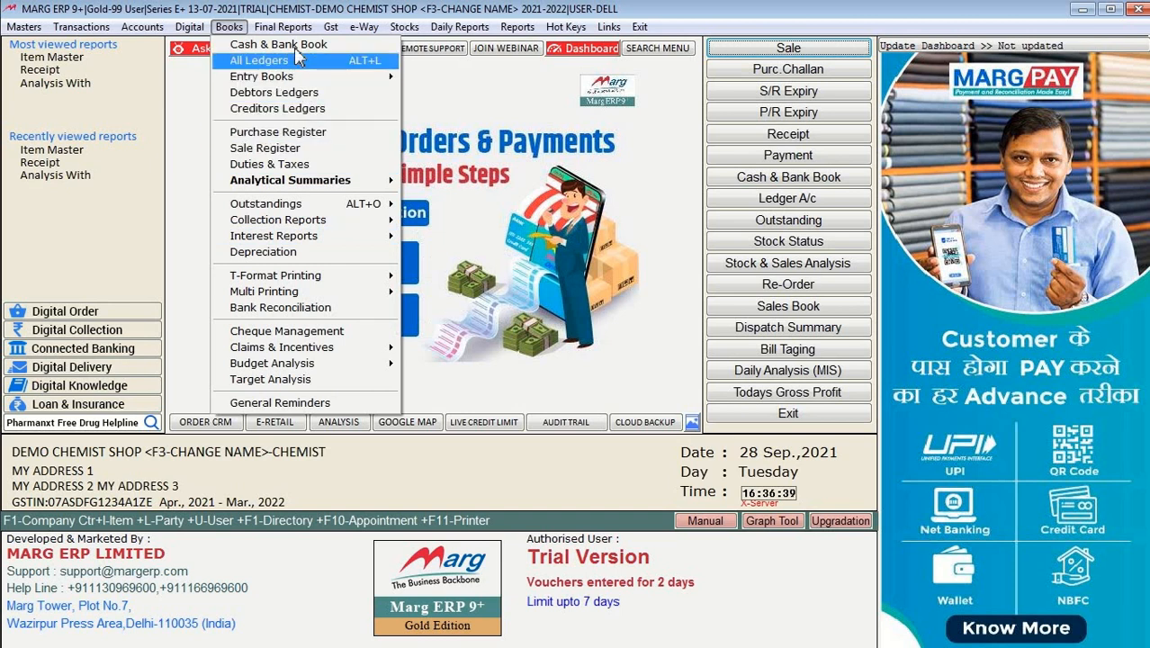
mouse_move(382, 78)
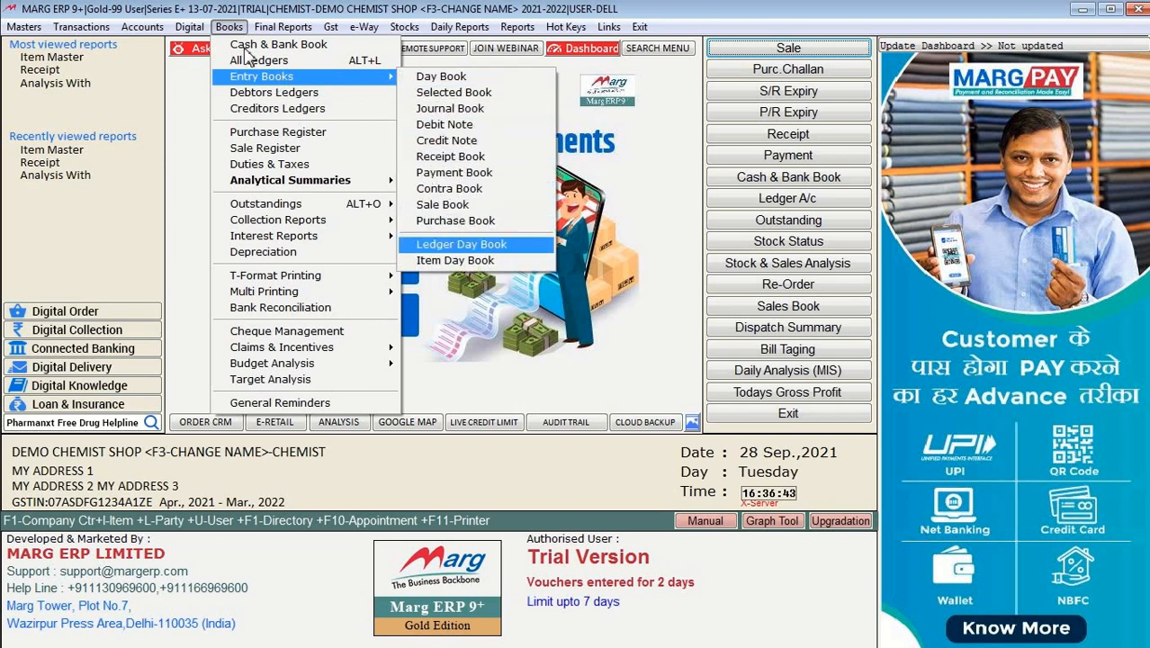
mouse_move(284, 29)
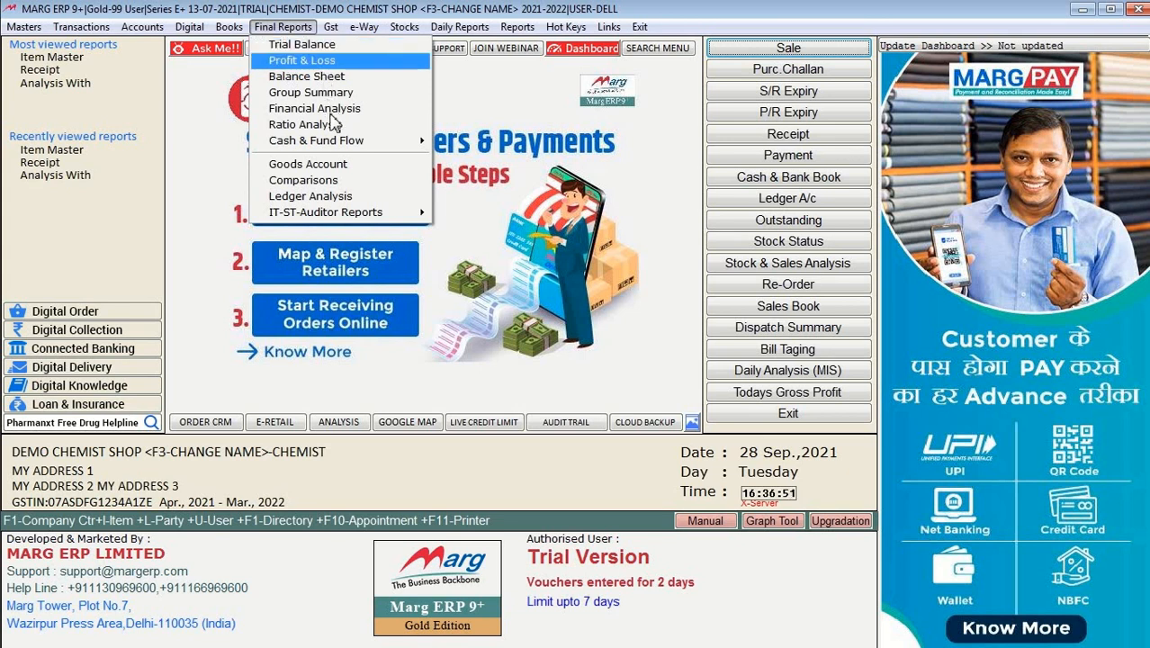
Step: Browse the Gst, e-Way and Daily Reports menus, ending on Stocks with Current, Batch and Expiry Stock
left_click(334, 27)
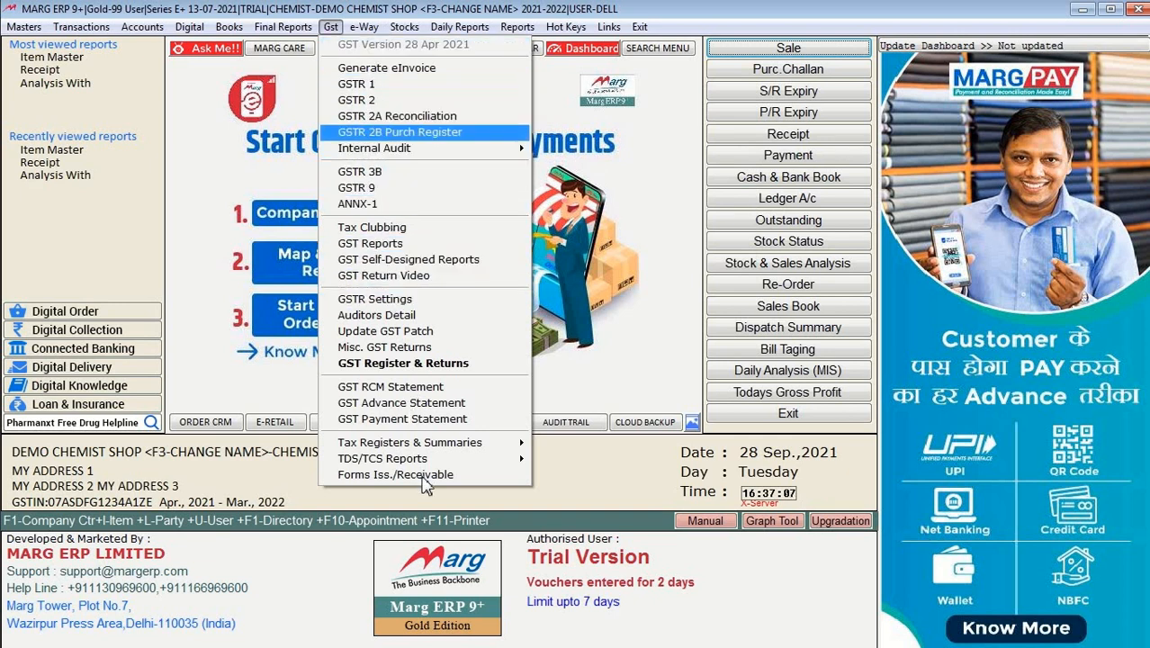
mouse_move(366, 29)
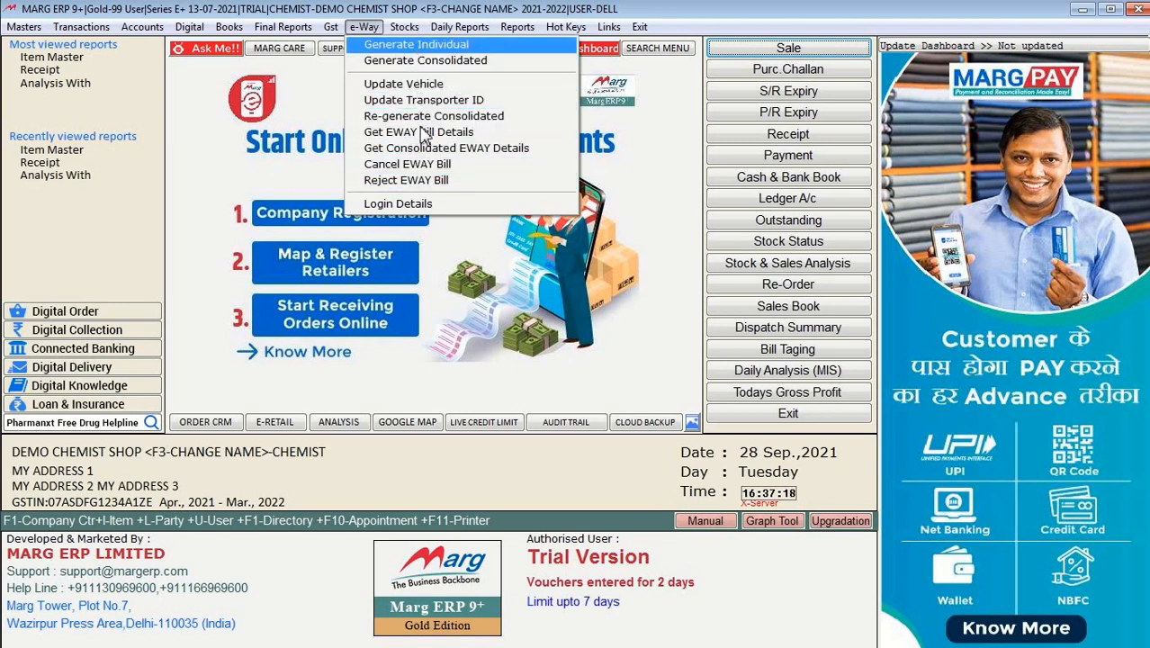
left_click(409, 28)
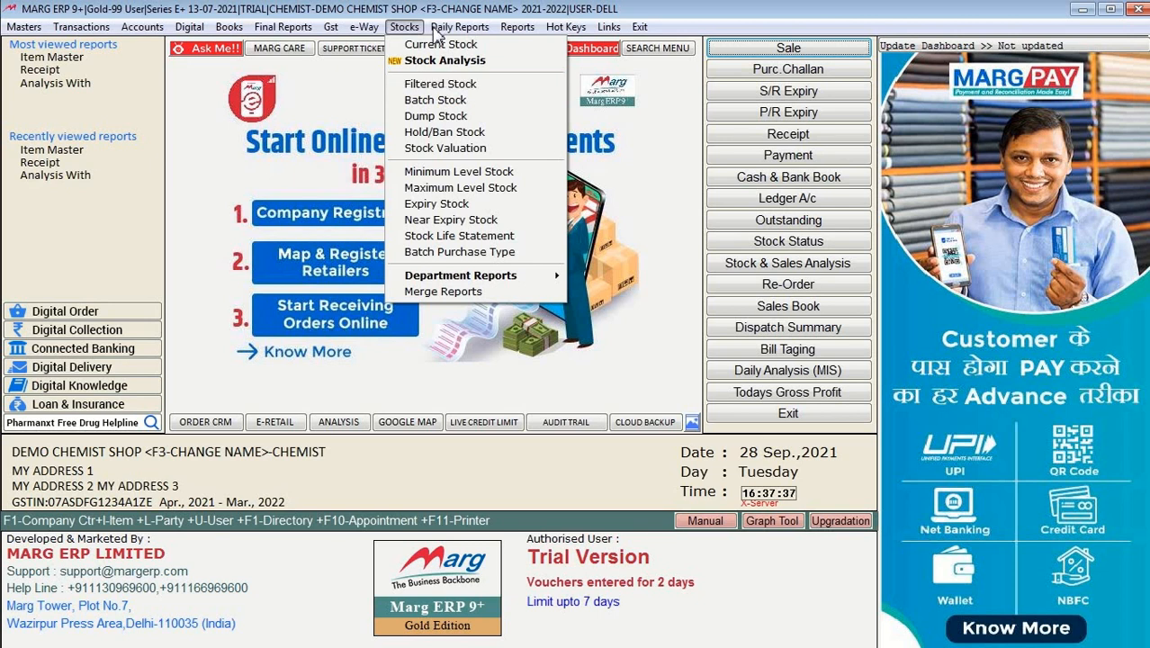
mouse_move(438, 33)
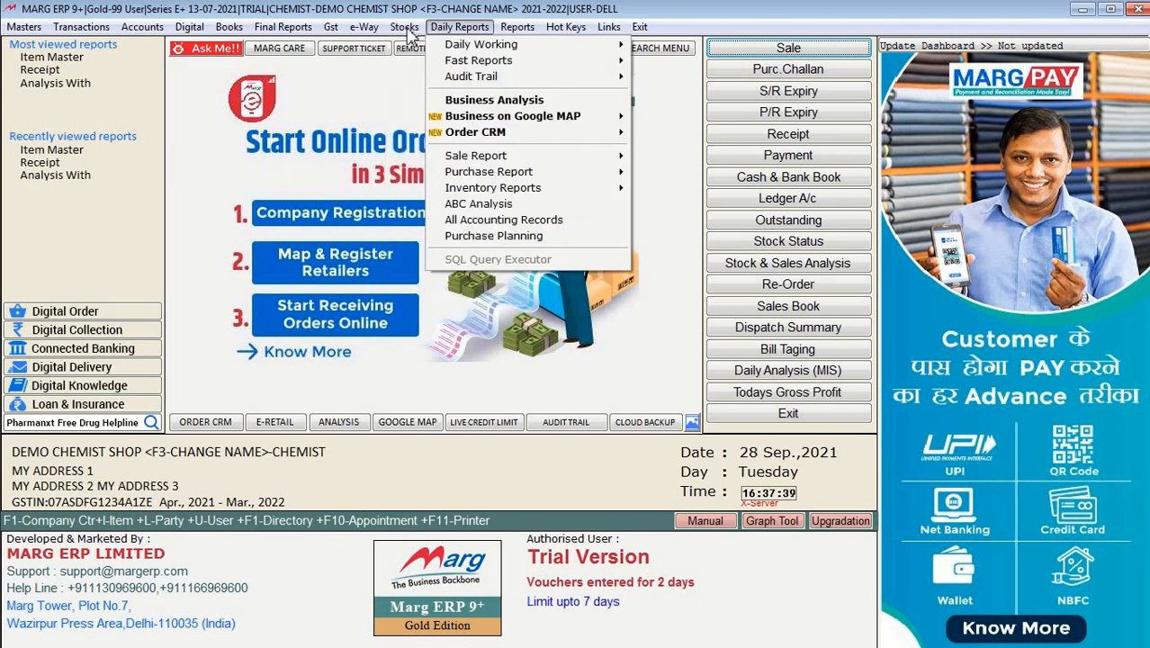
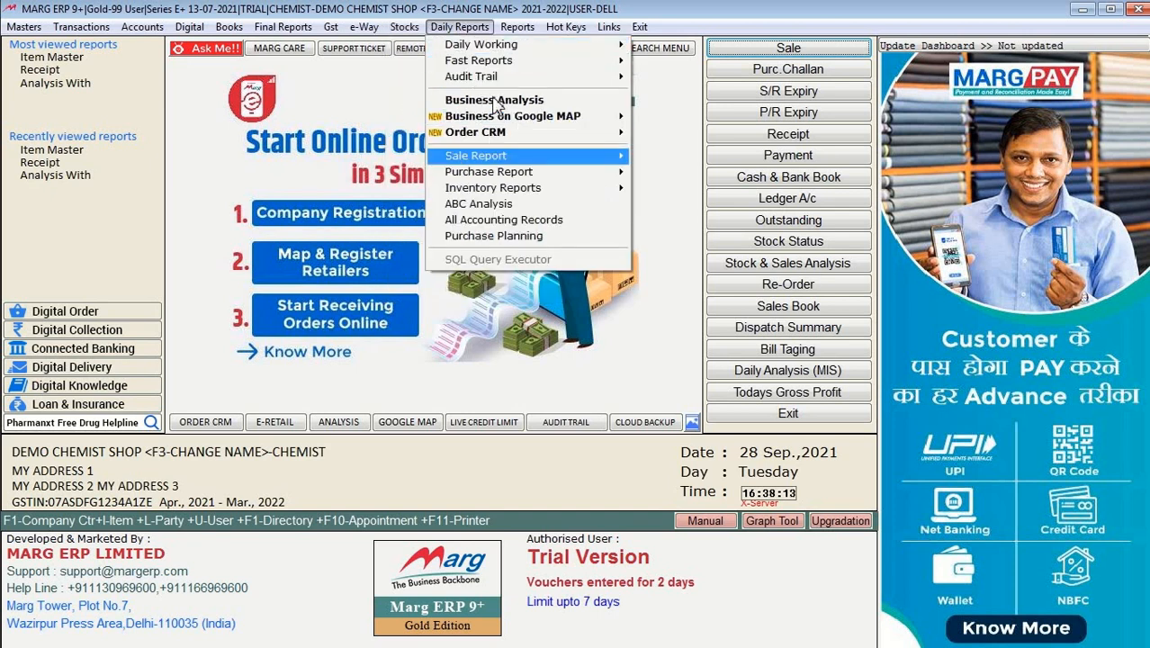
Step: Browse the Links menu, open the Dispatch Summary report, and glance at Daily Reports
mouse_move(494, 56)
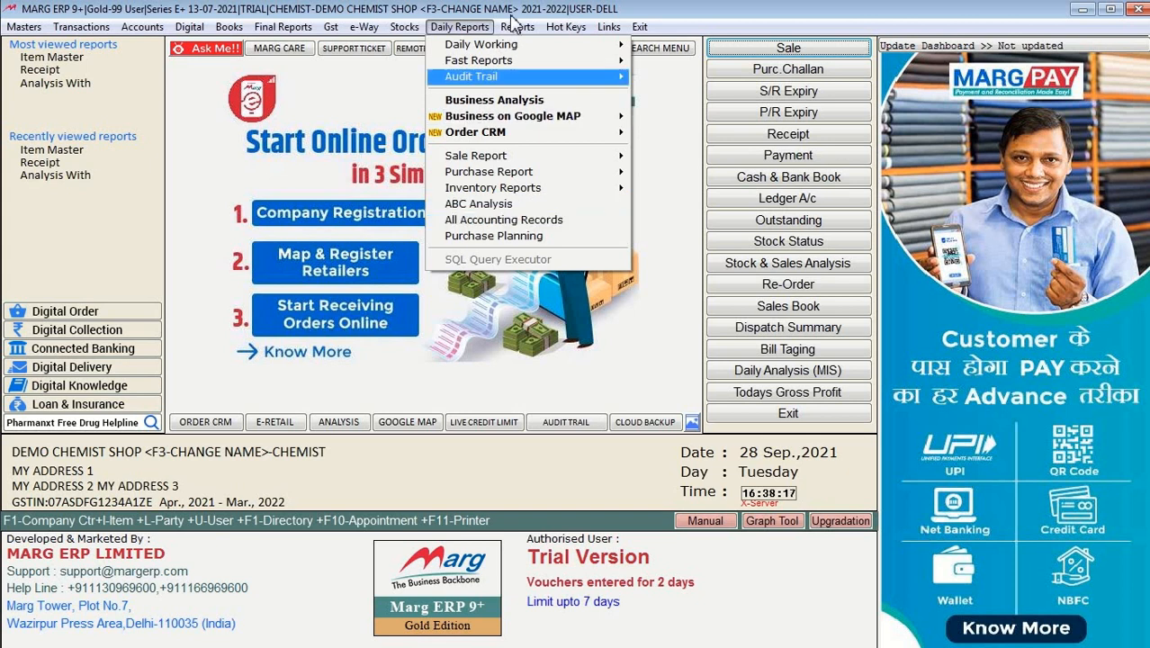
mouse_move(518, 27)
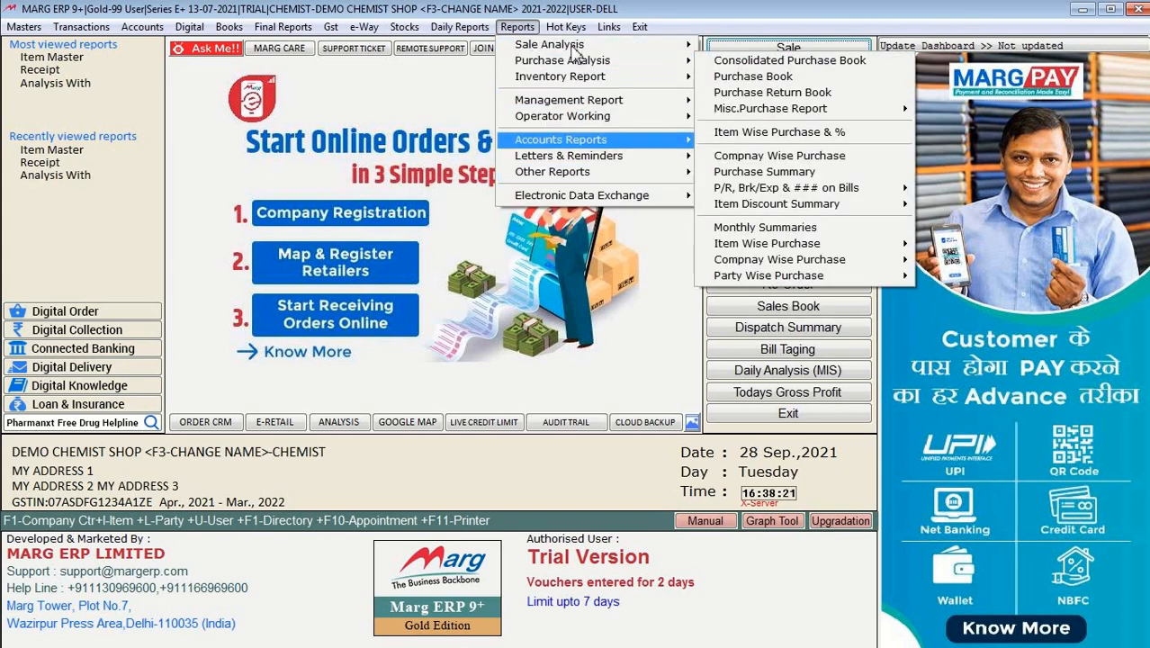
mouse_move(569, 29)
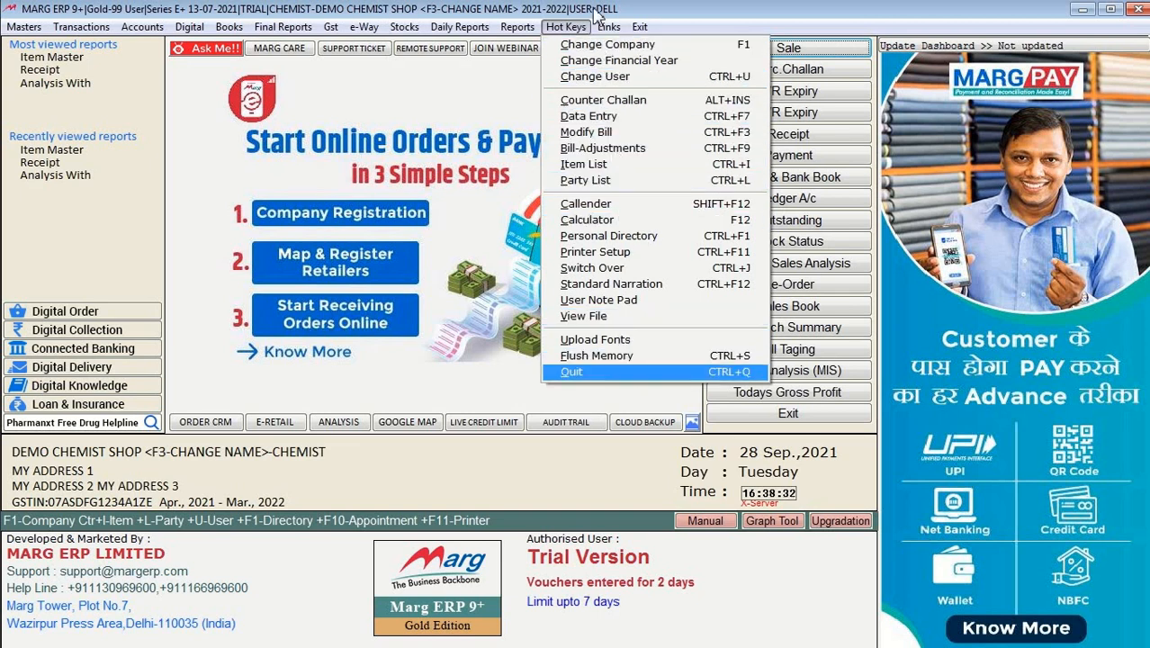
left_click(608, 26)
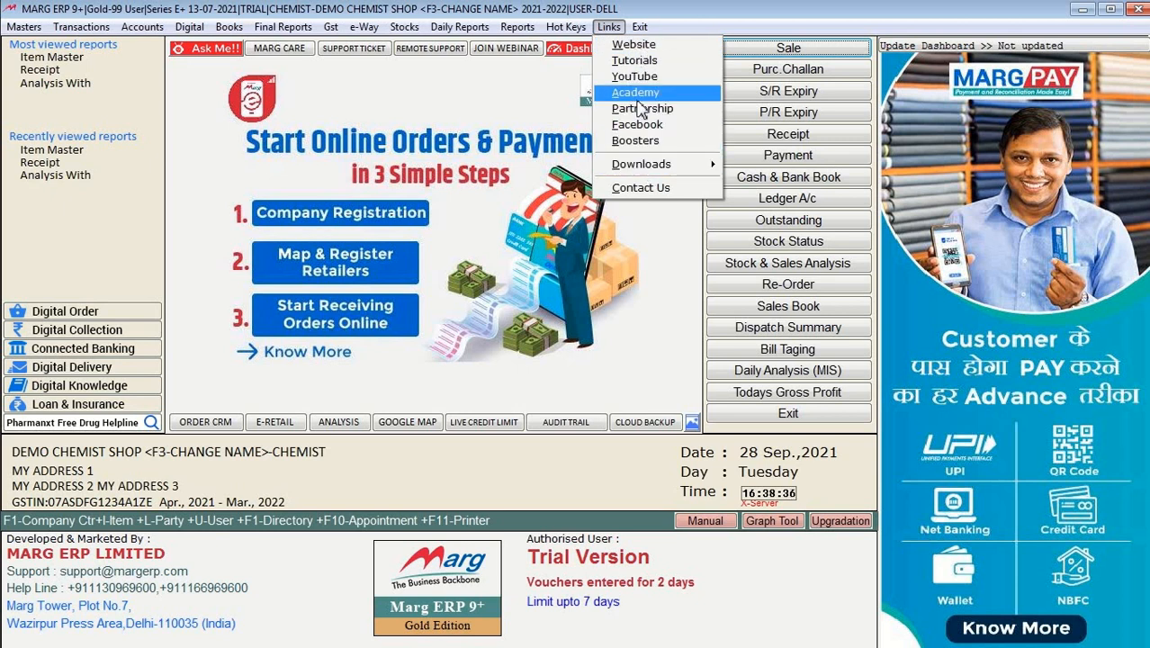
mouse_move(640, 27)
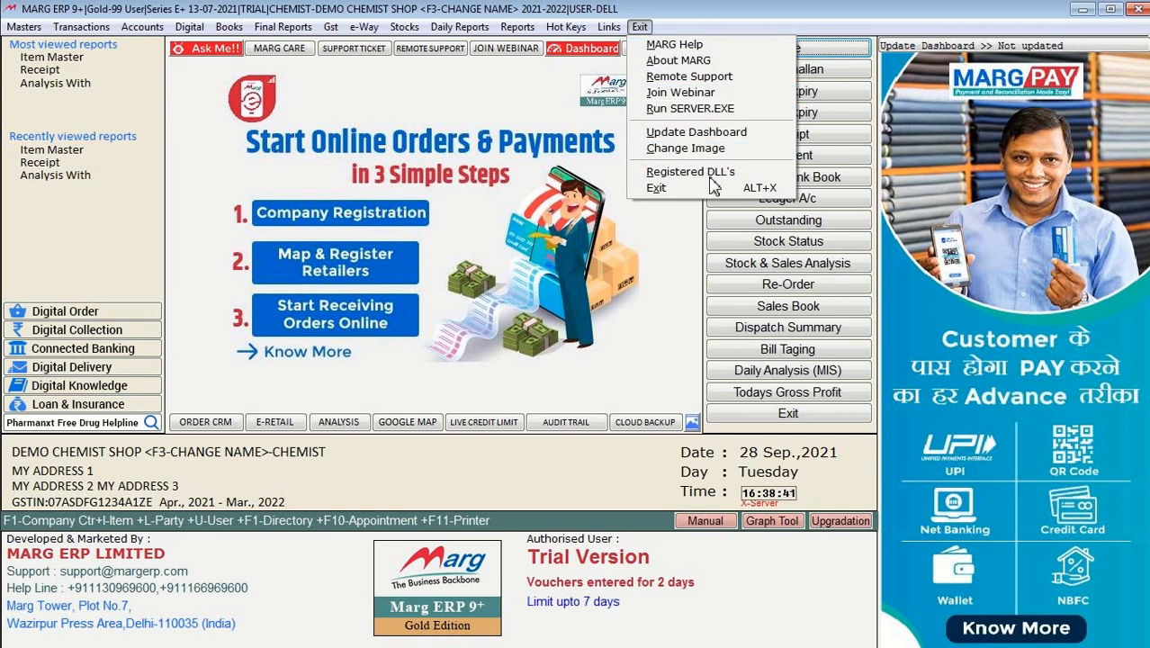
left_click(673, 12)
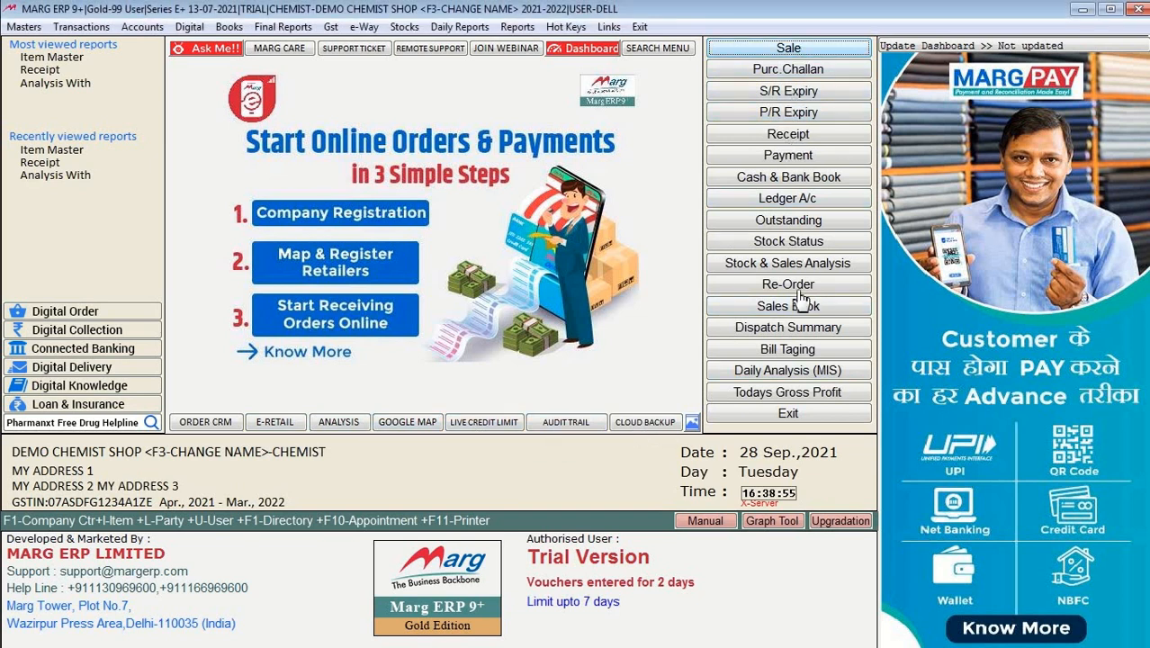
left_click(792, 329)
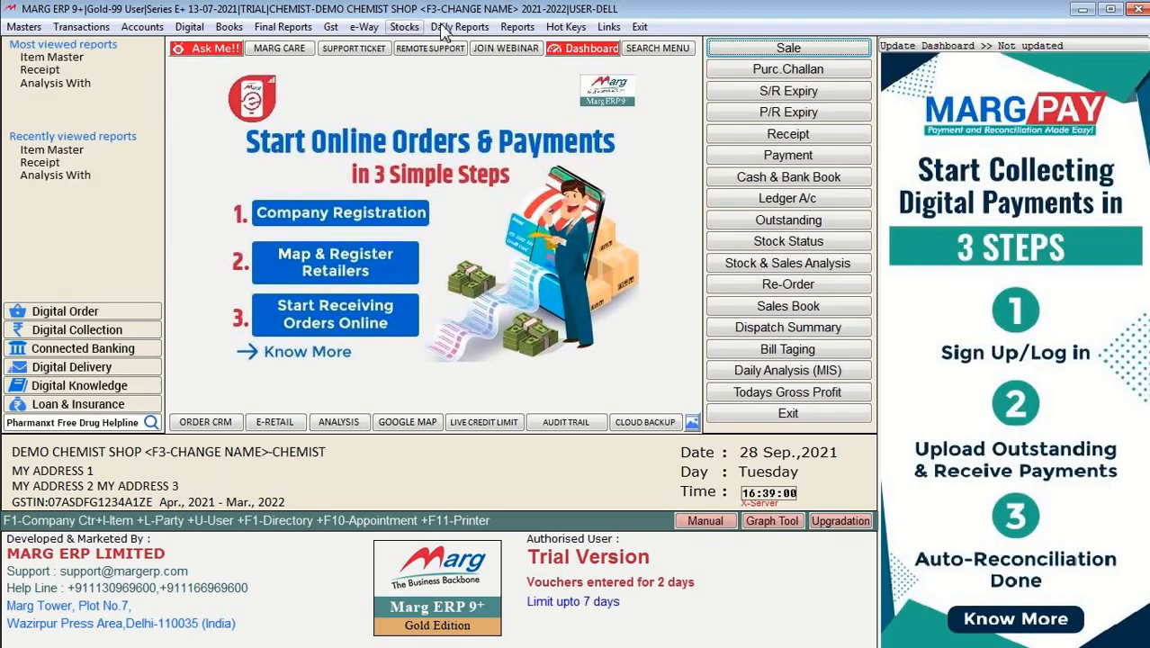
left_click(449, 28)
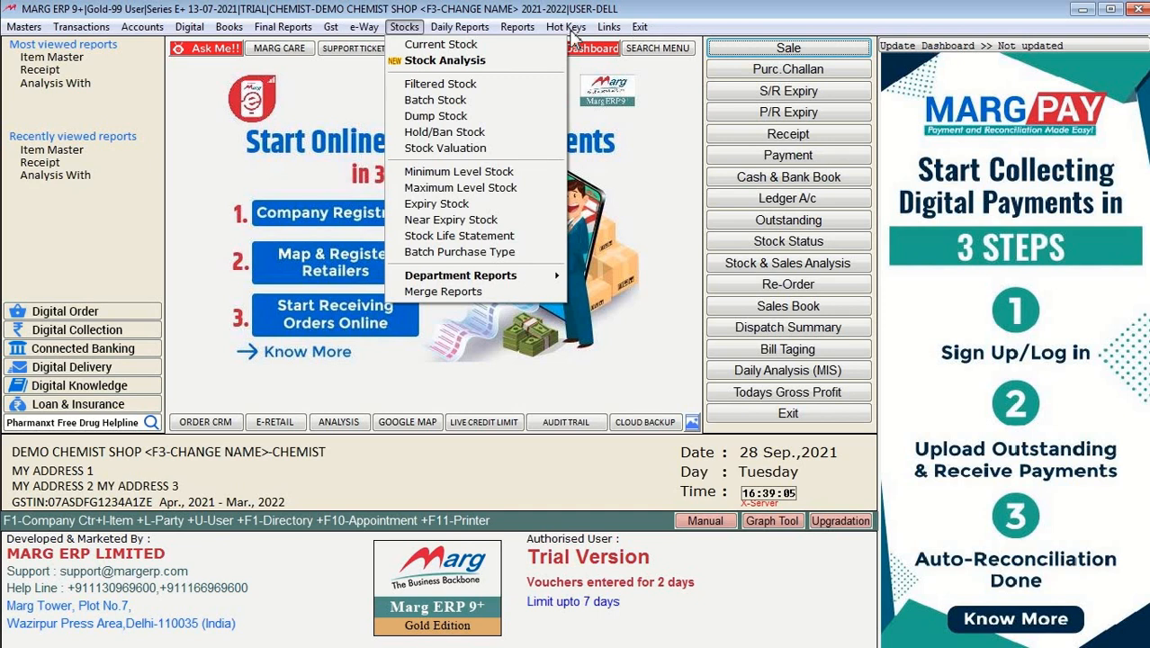
left_click(649, 11)
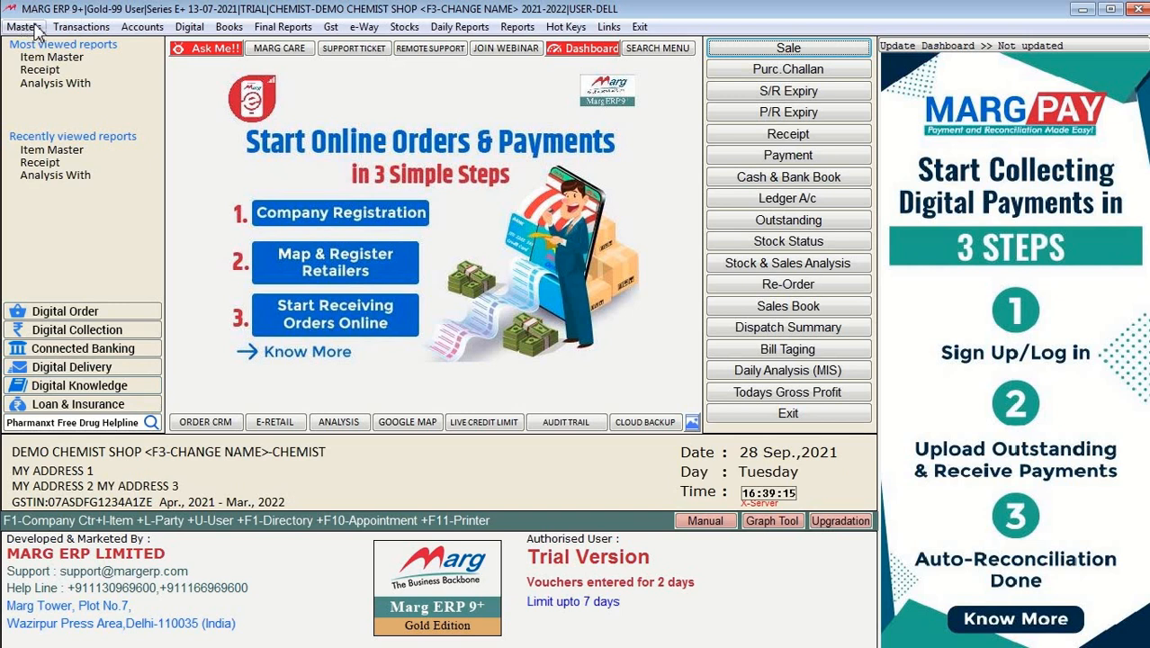
Step: Open Masters > Inventory Master > Item Master, scroll the item list, then close it
left_click(25, 27)
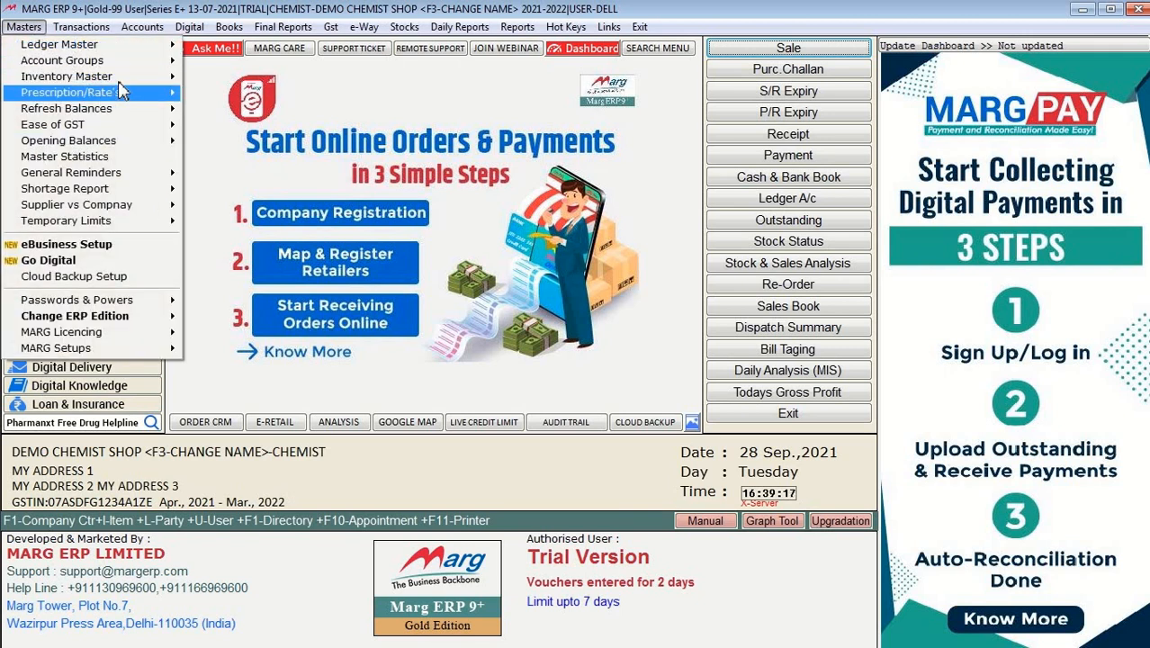
left_click(113, 91)
mouse_move(132, 80)
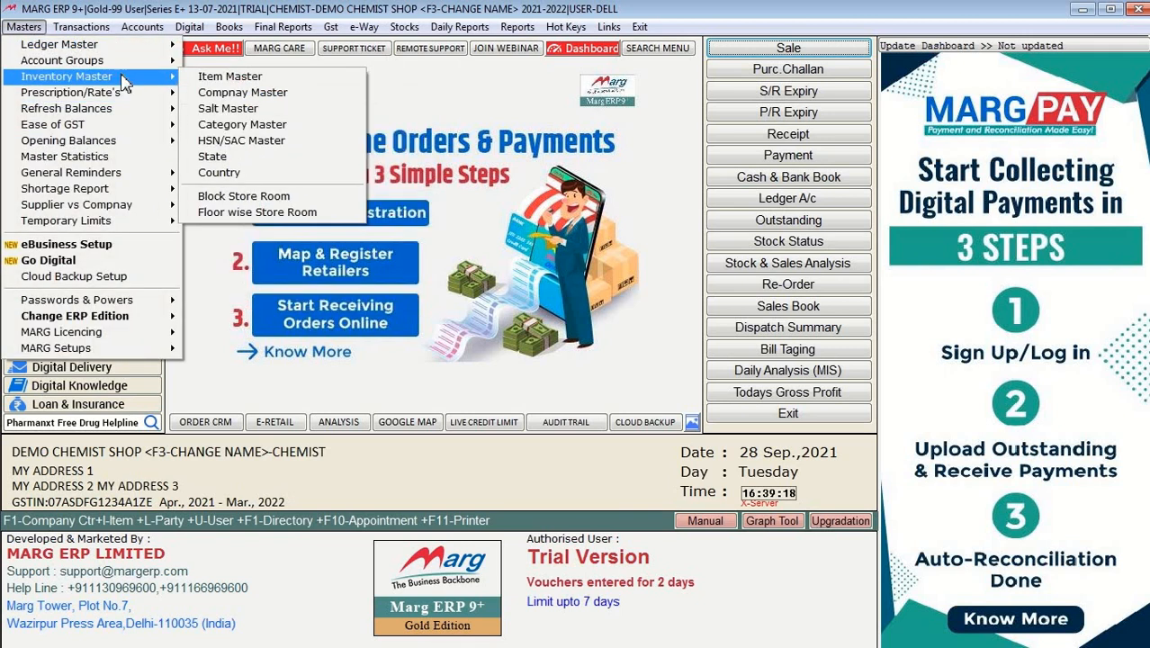
left_click(222, 79)
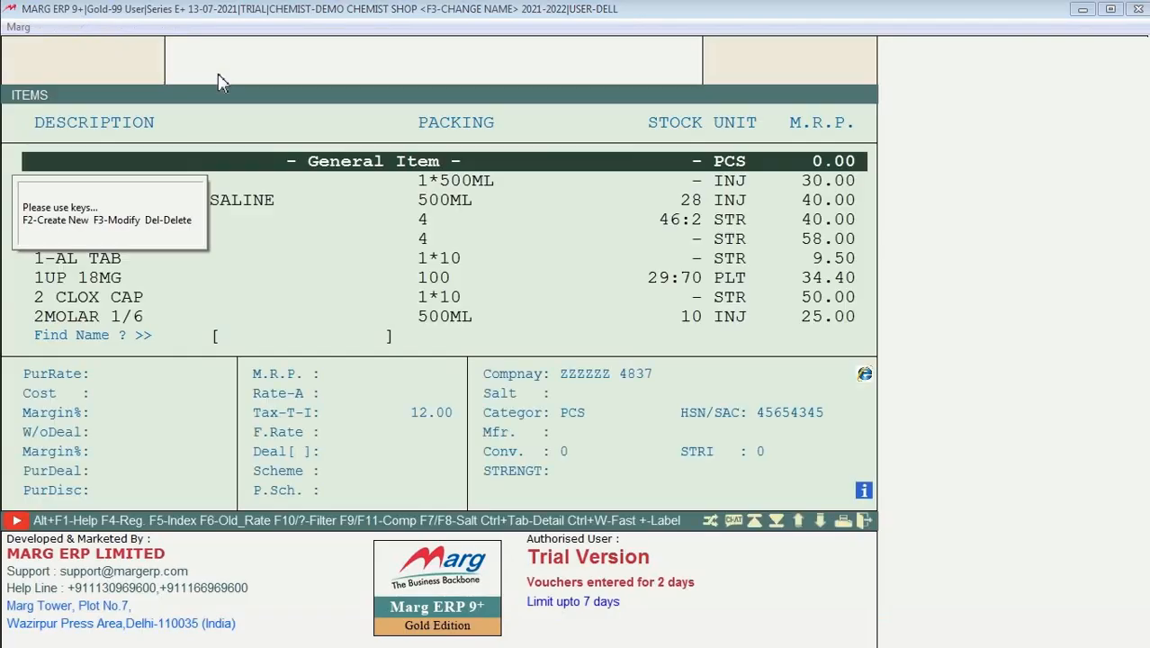
key("Down")
key("Down")
key("Down")
key("Down")
key("Down")
key("Down")
key("Down")
key("Down")
key("Down")
key("Down")
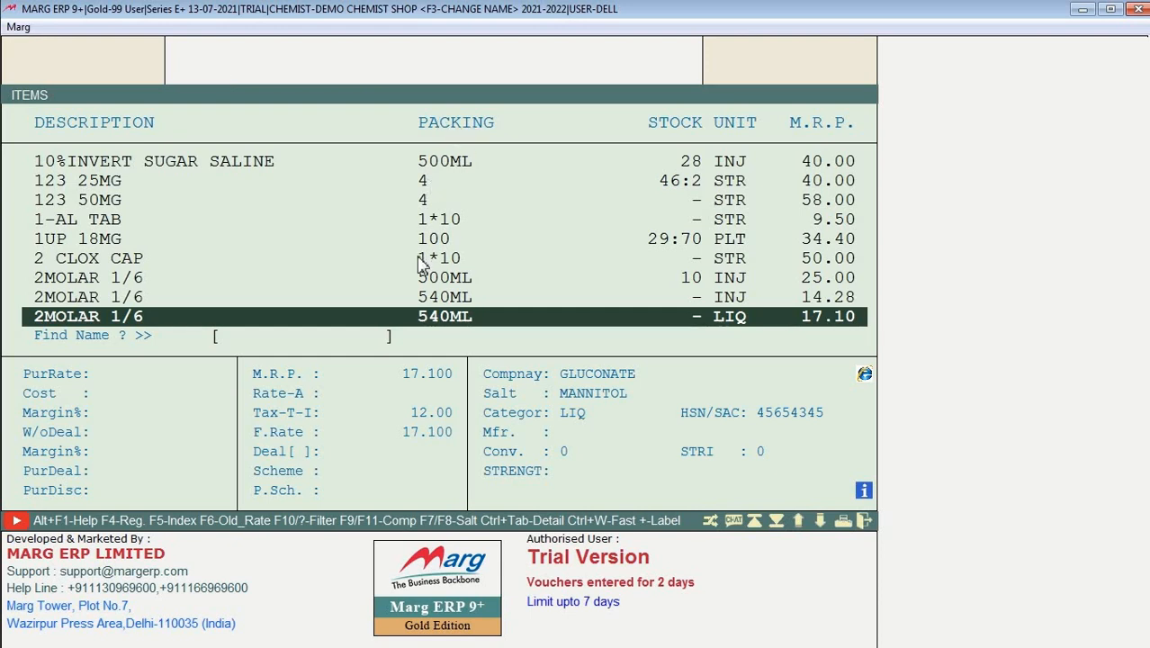
key("Escape")
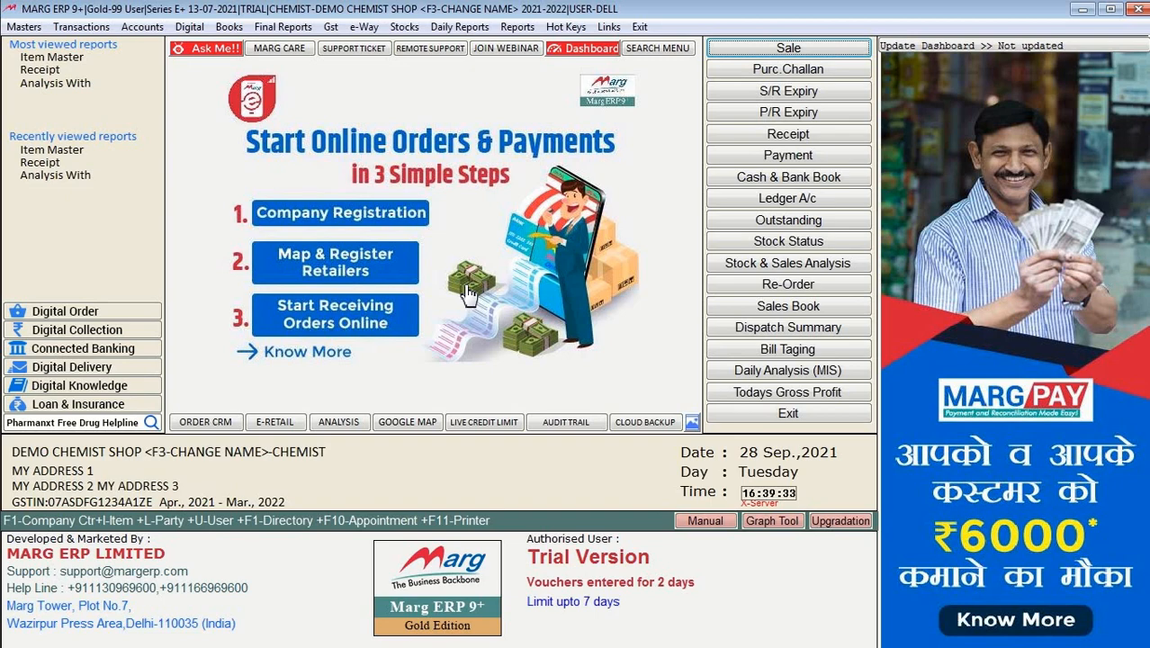
Step: Reopen the item list with Ctrl+I, settle on 1-AL TAB, and start a new product
key("ctrl+i")
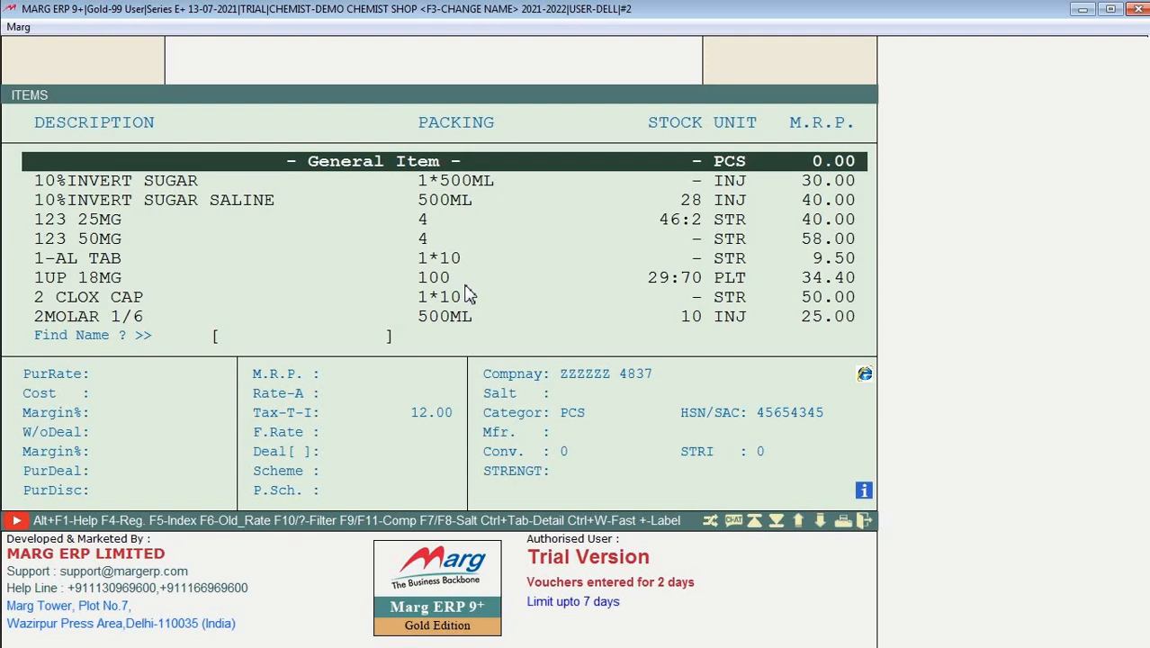
key("Down")
key("Down")
key("Down")
key("Down")
key("Down")
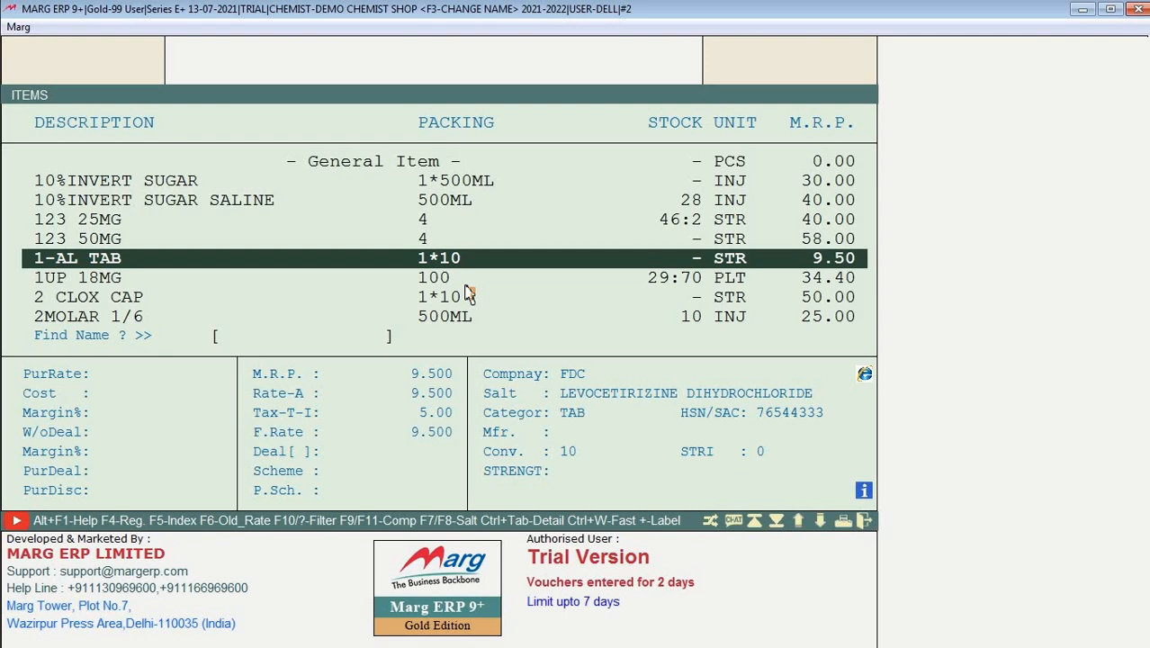
key("Up")
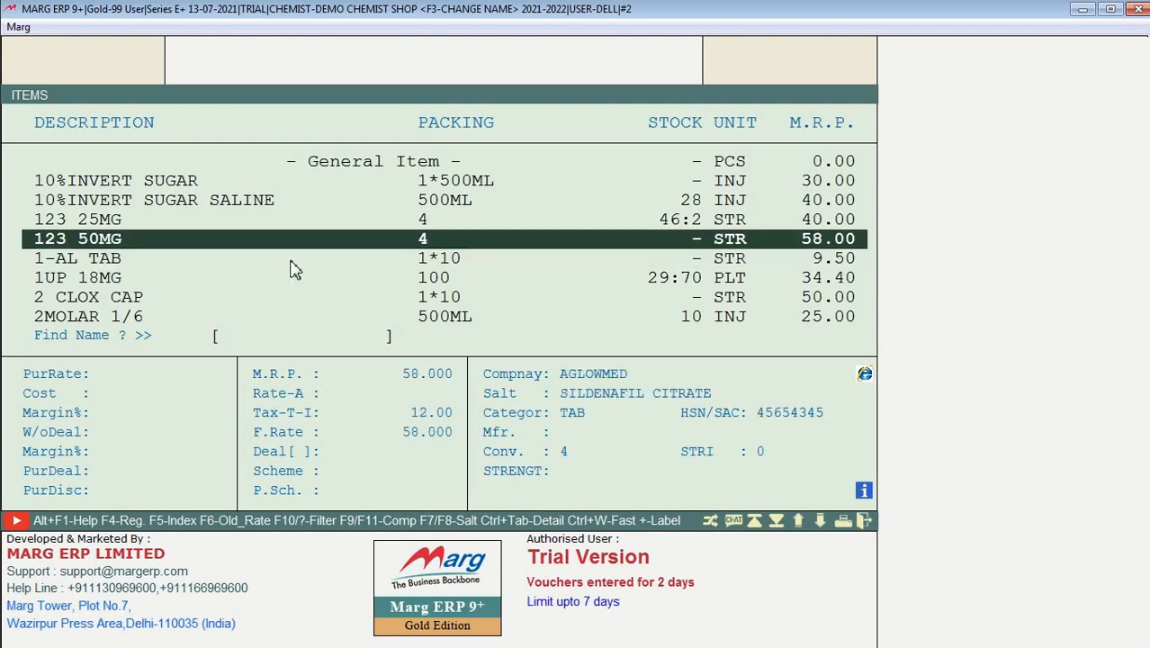
key("Down")
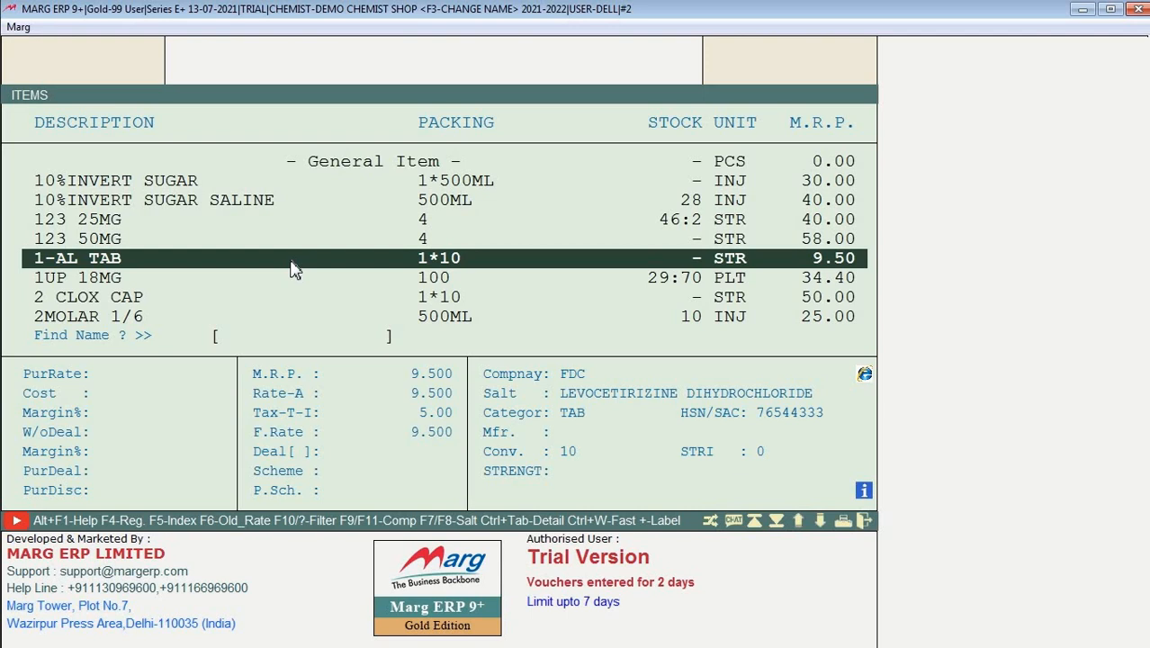
key("F2")
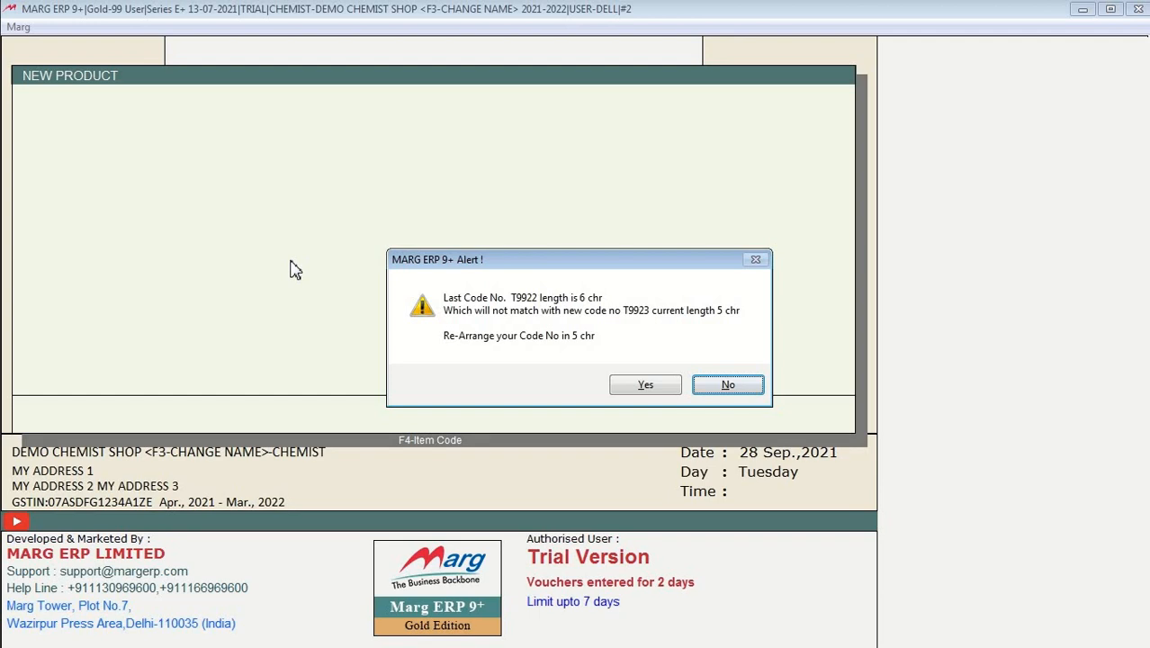
Step: Accept re-arranging the item codes to a uniform length, then close the New Product form
key("Left")
key("Return")
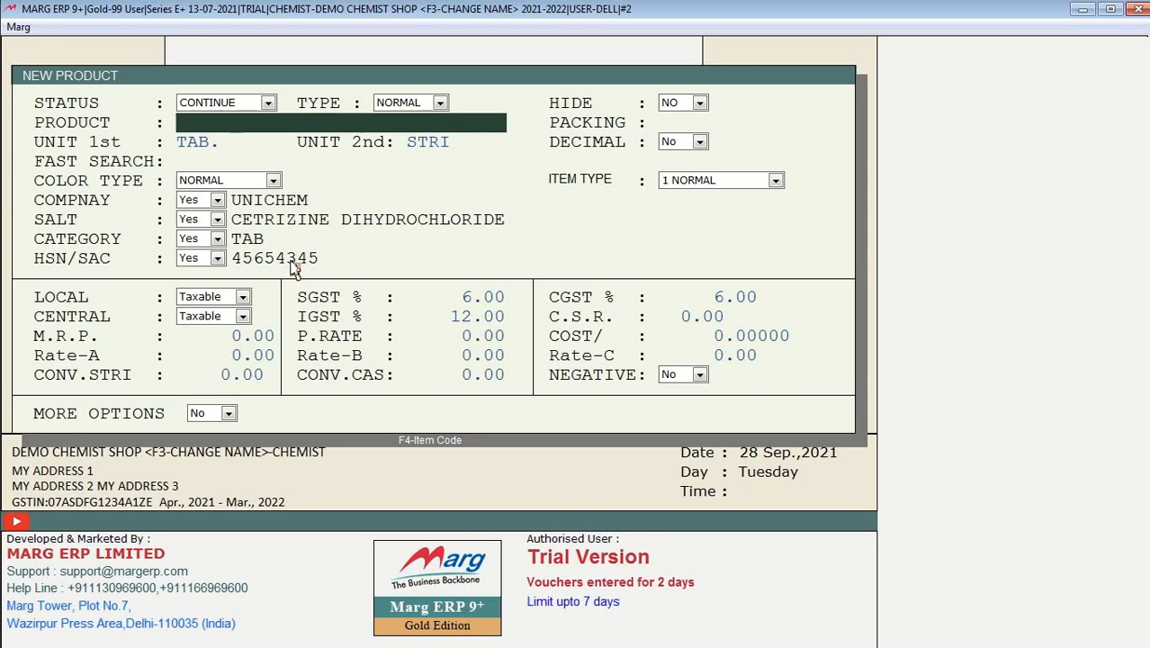
key("Escape")
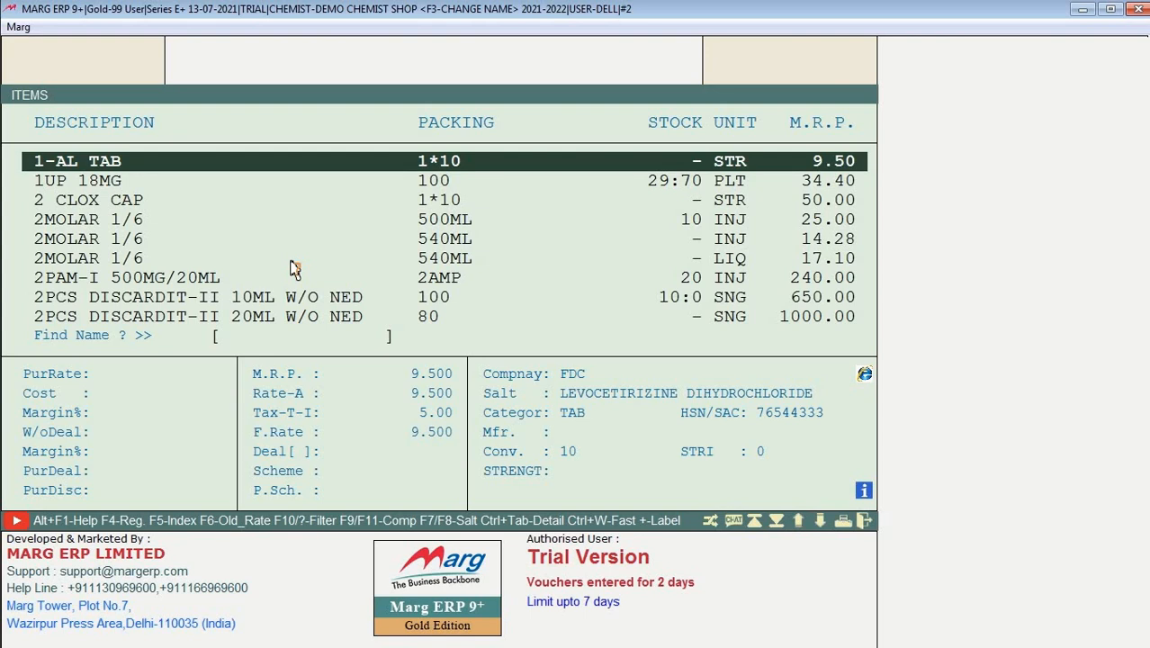
Step: Start another new product from 1UP 18MG, accept the code-length alert, and close the product windows
key("Down")
key("Down")
key("Down")
key("Up")
key("Up")
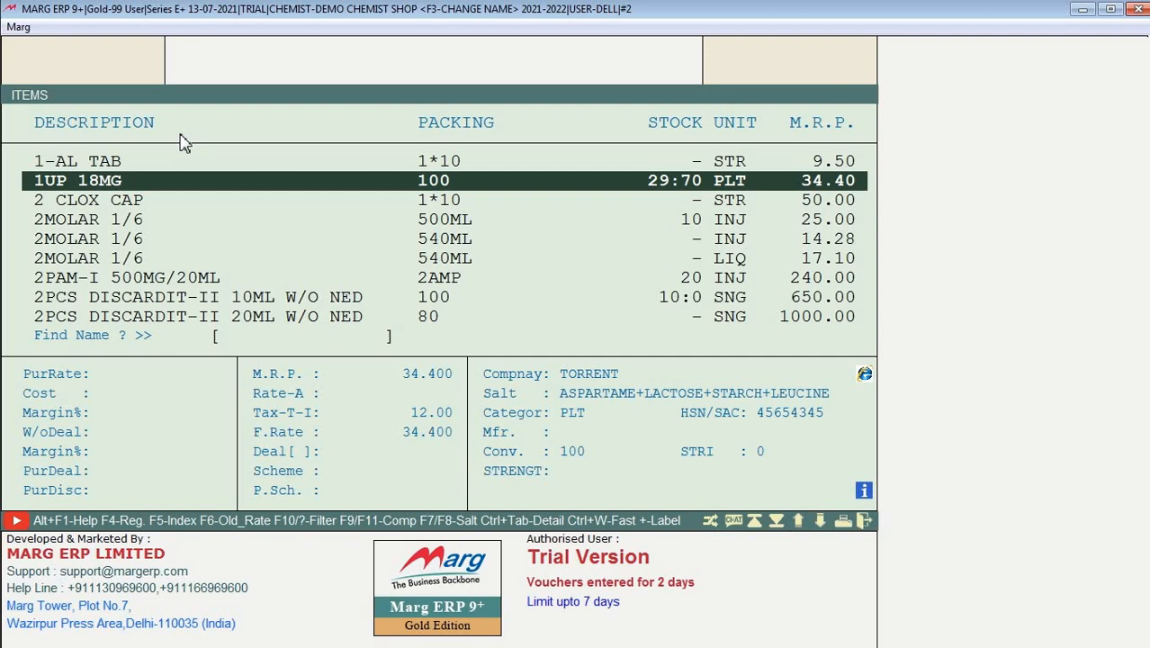
key("F2")
left_click(633, 393)
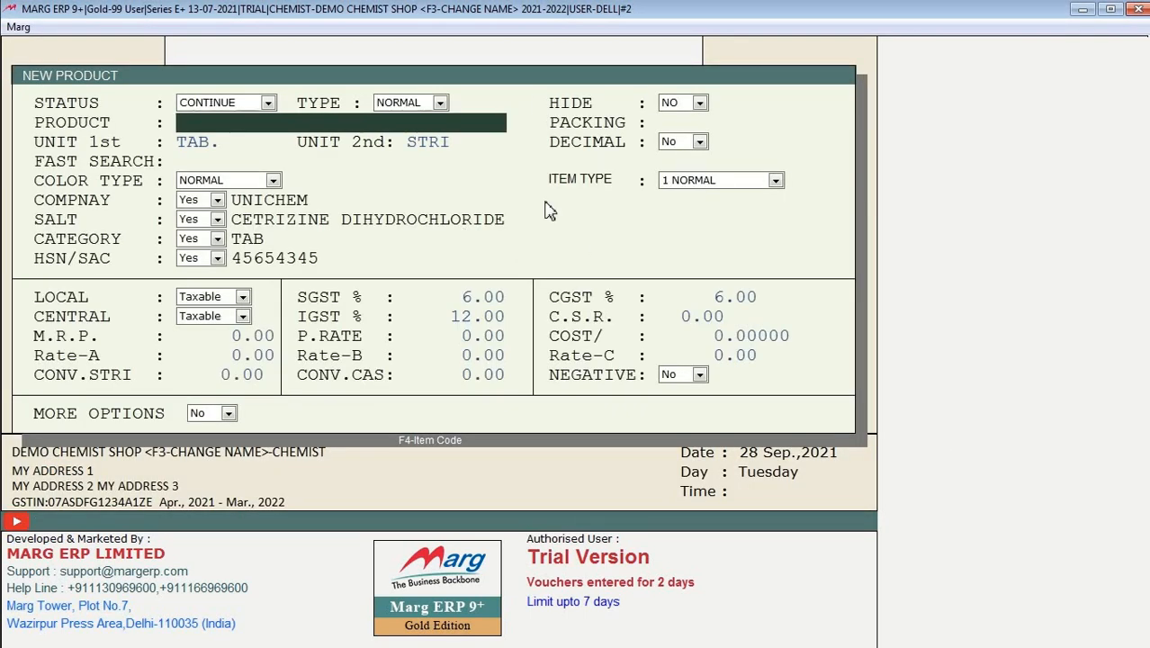
key("Escape")
key("Escape")
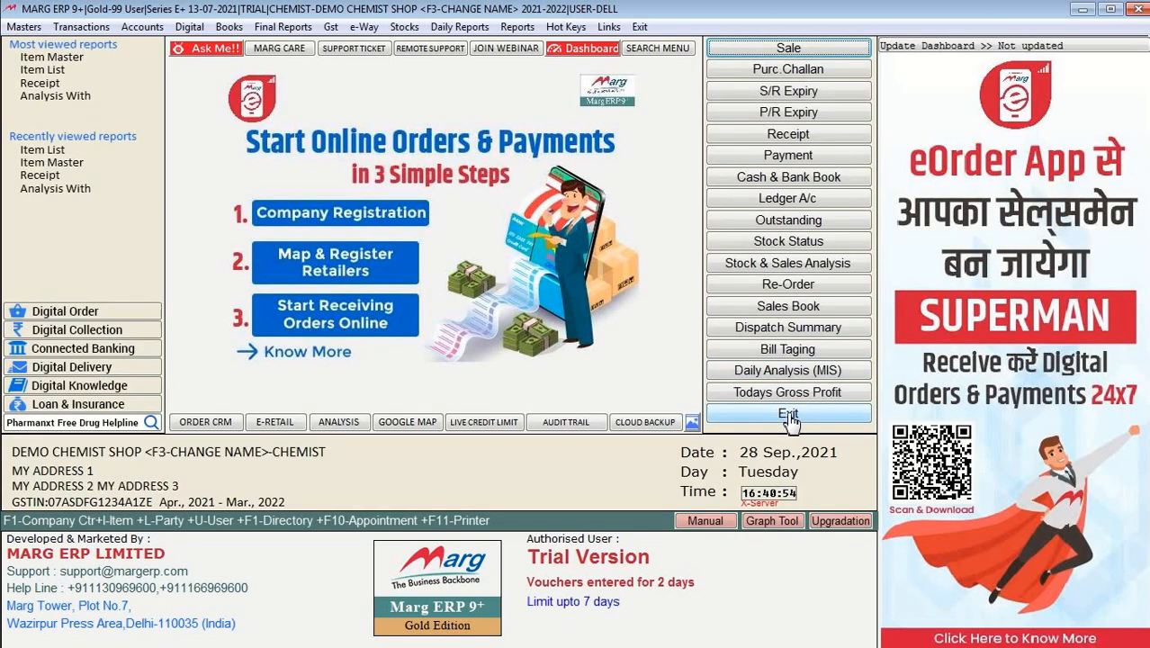
Step: Exit to the company list, cancel Company Creation, and reopen DEMO CHEMIST SHOP via Marg Gateway
left_click(791, 416)
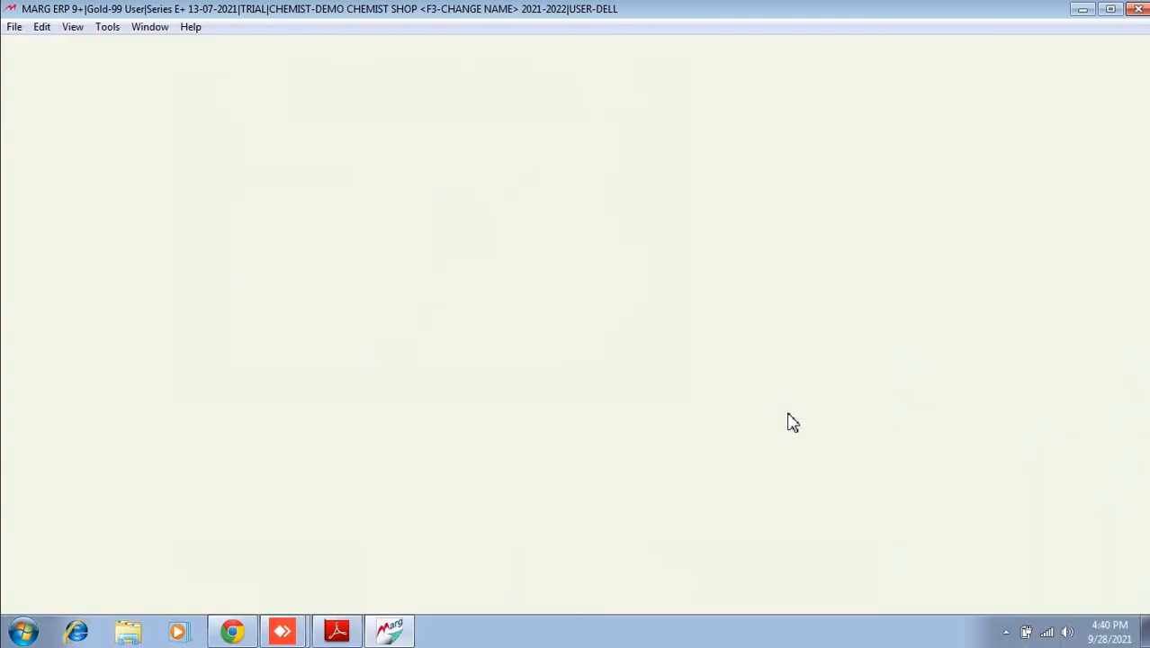
key("F2")
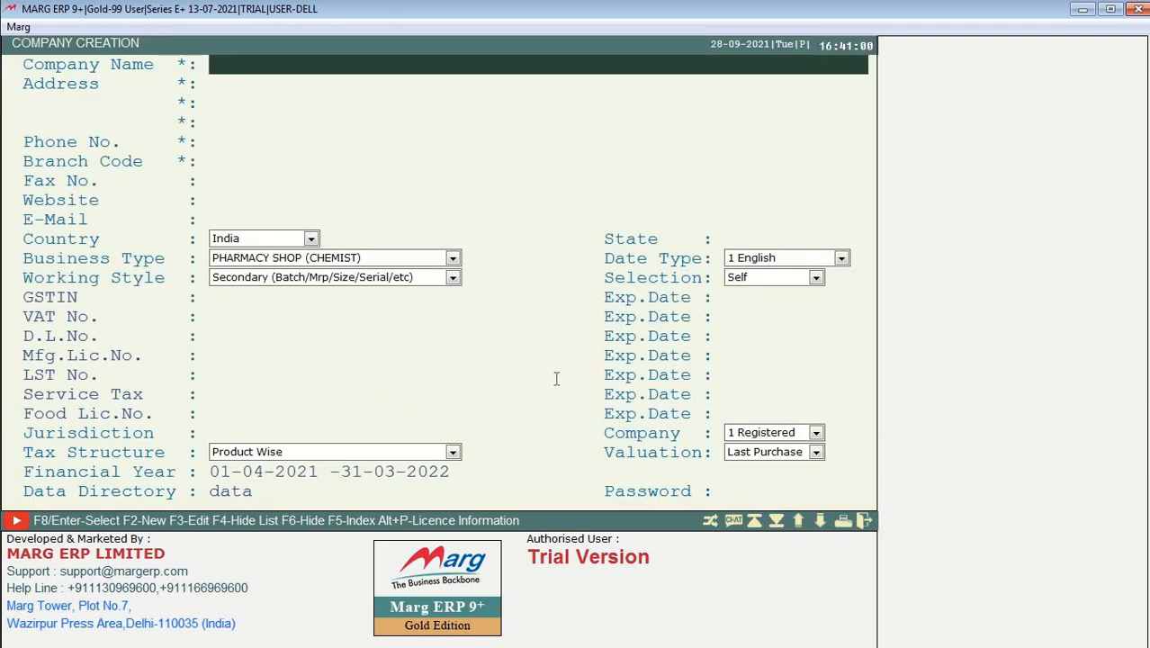
key("Escape")
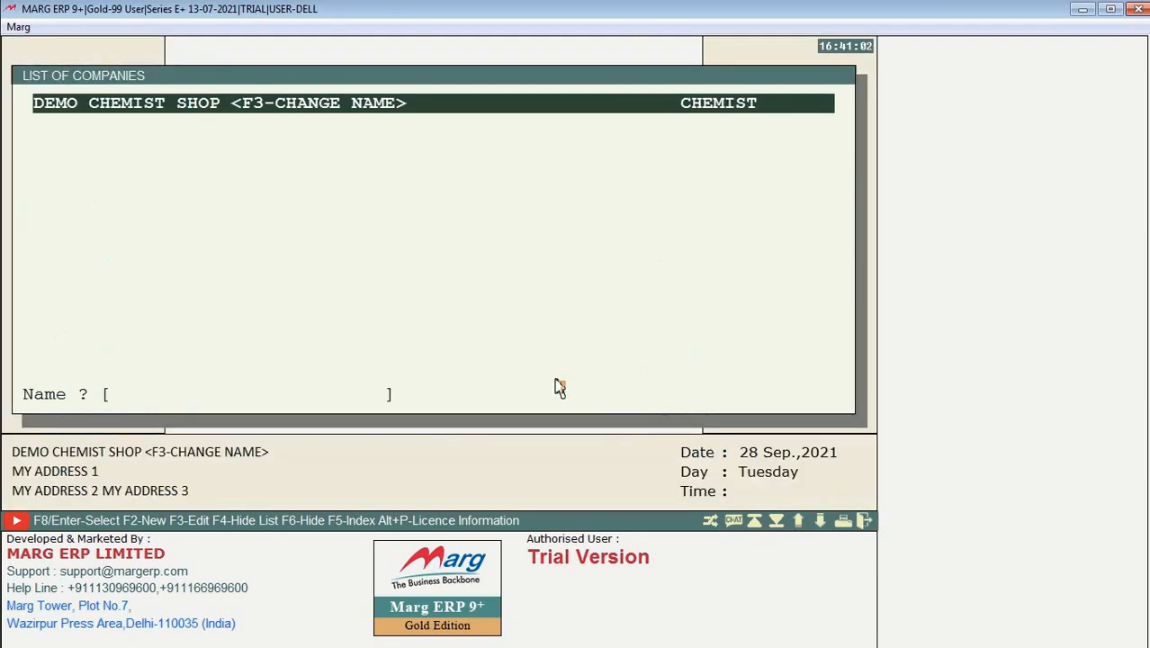
key("Return")
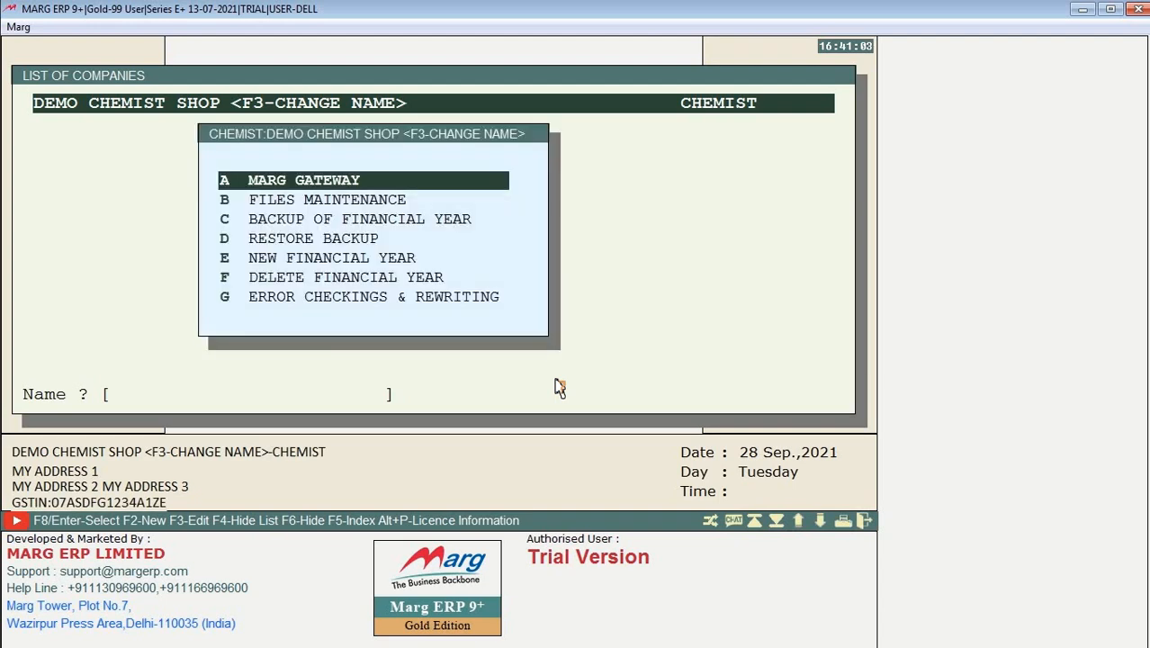
key("Return")
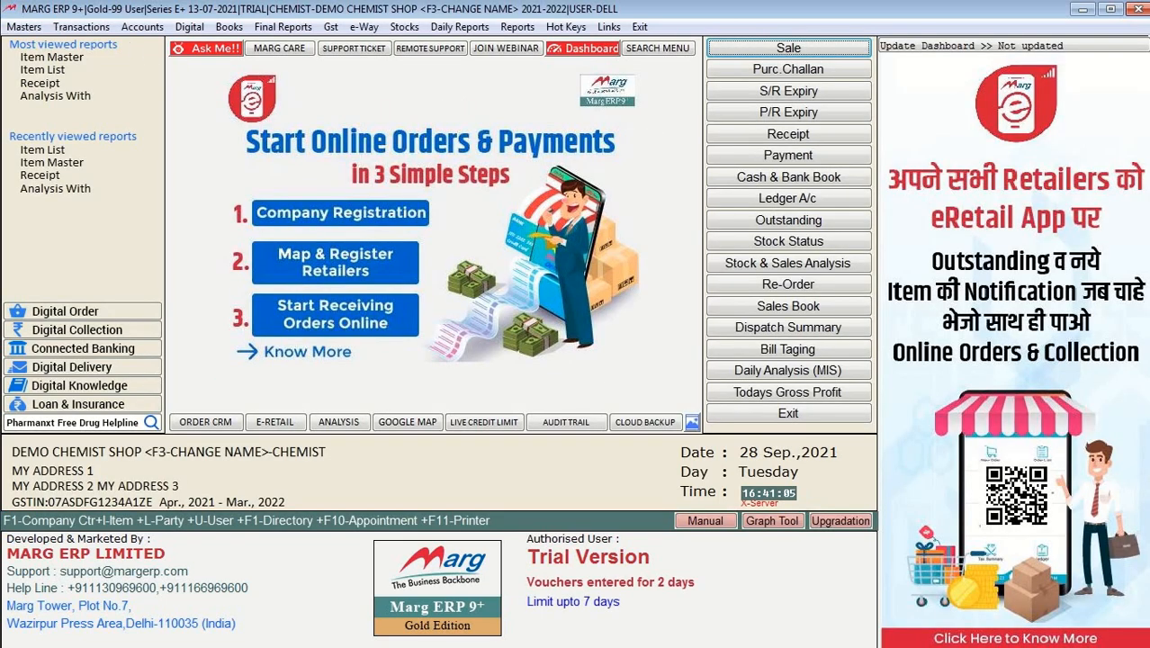
Step: In Item Master, start a new product accepting the code re-arrangement, check its status options, then cancel
left_click(24, 26)
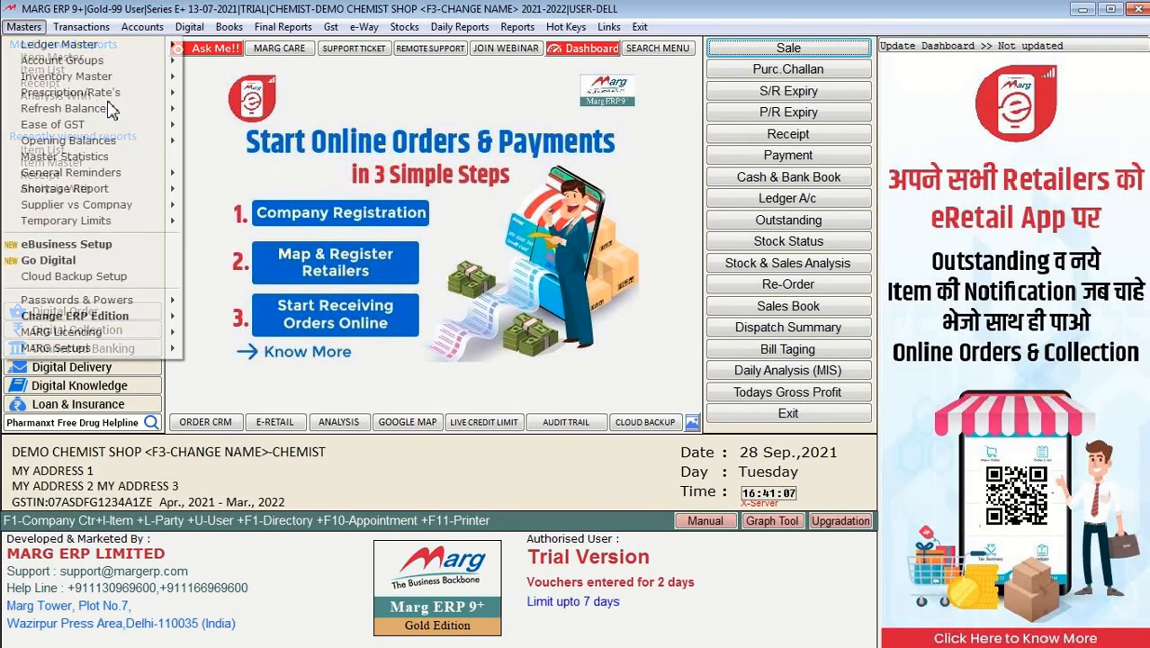
mouse_move(149, 90)
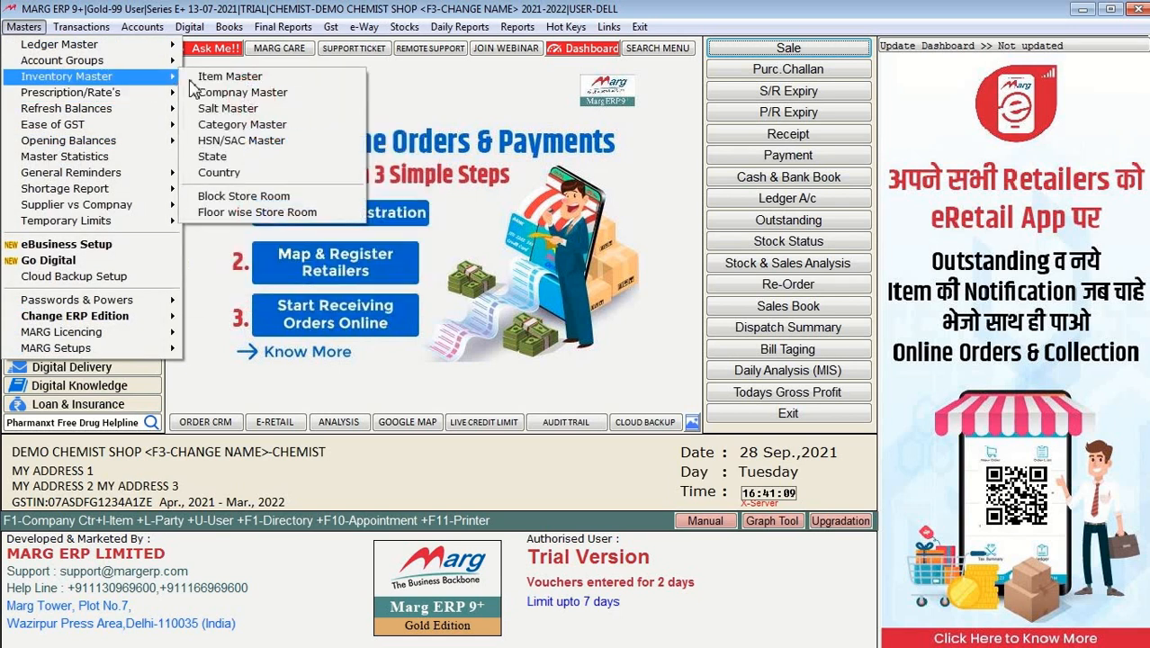
left_click(220, 76)
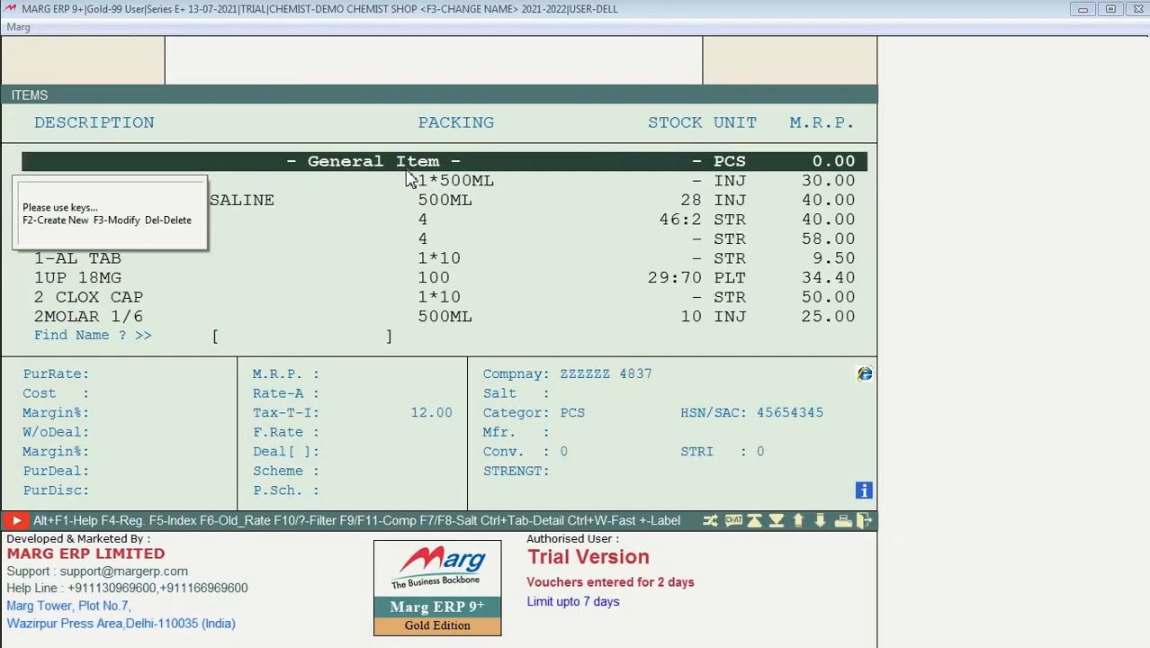
key("F2")
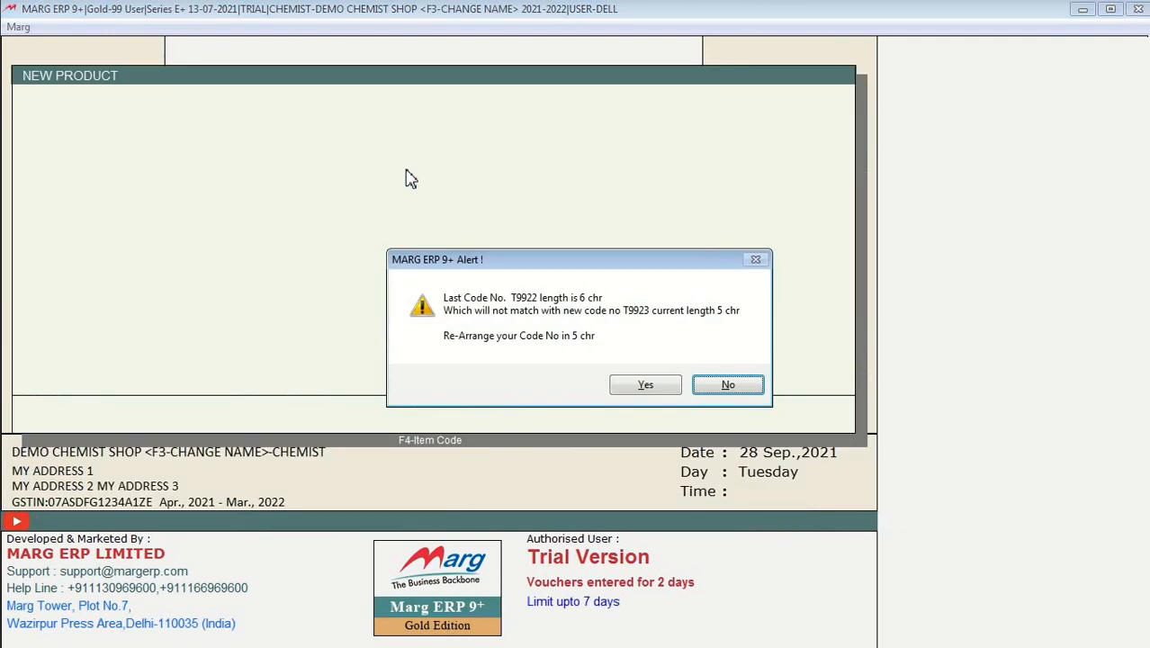
key("Left")
key("Return")
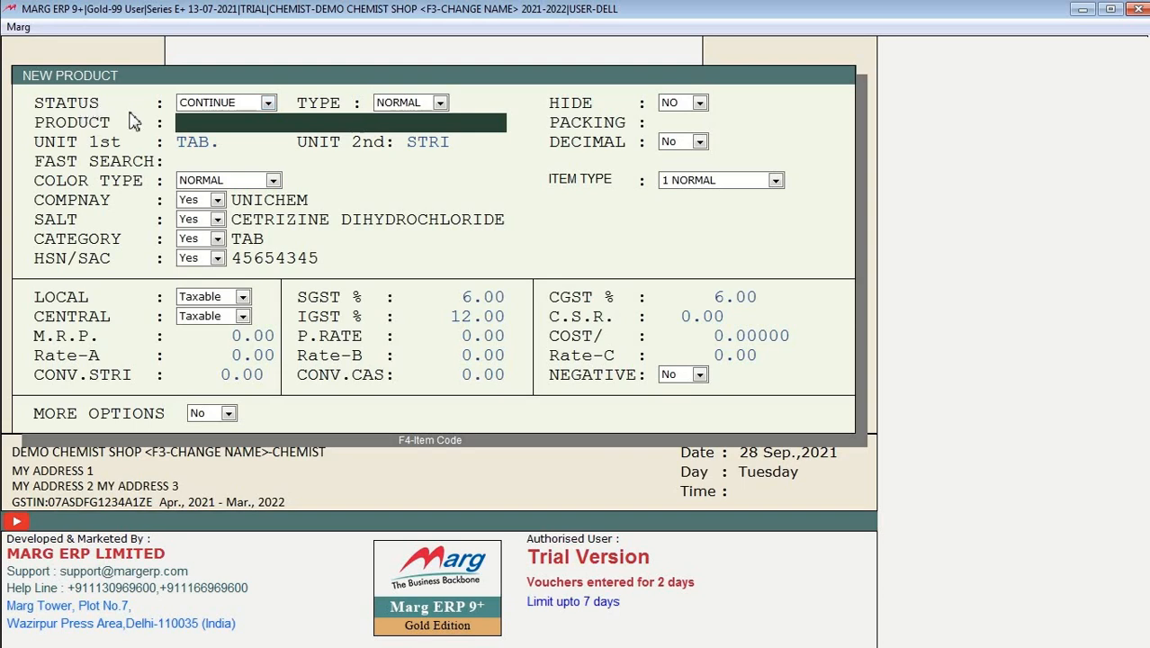
left_click(236, 106)
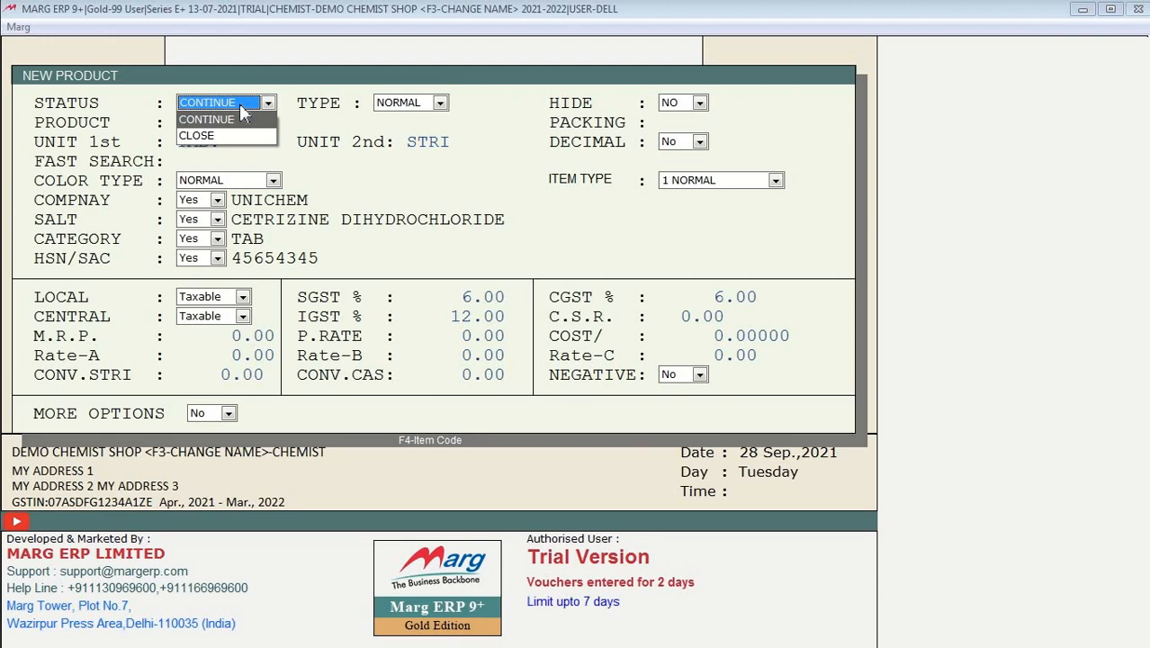
key("Escape")
key("Escape")
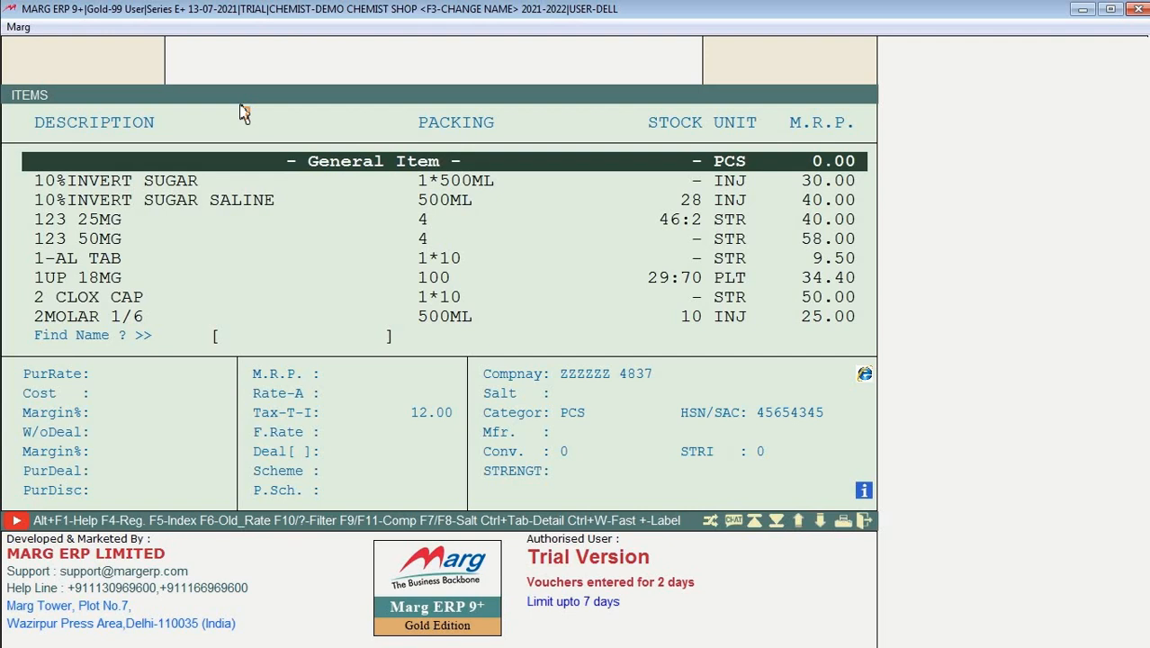
Step: Open 123 25MG for modification and review its status options, leaving it on CONTINUE
key("Down")
key("Down")
key("Down")
key("Down")
key("Down")
key("Down")
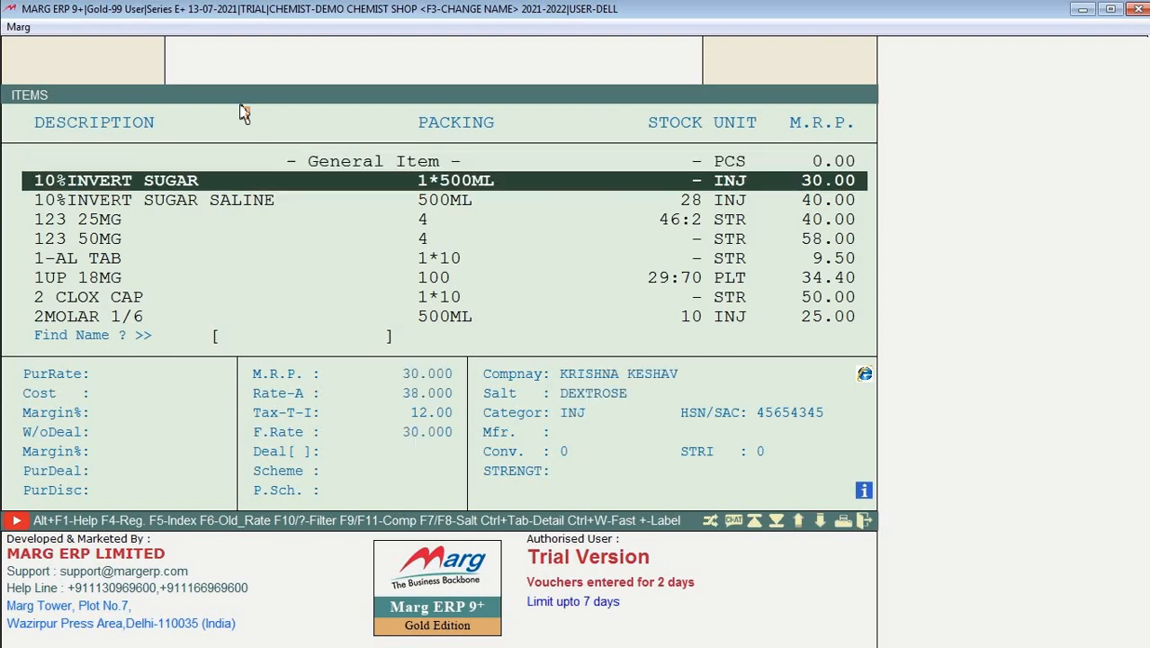
key("Up")
key("Up")
key("Up")
key("Up")
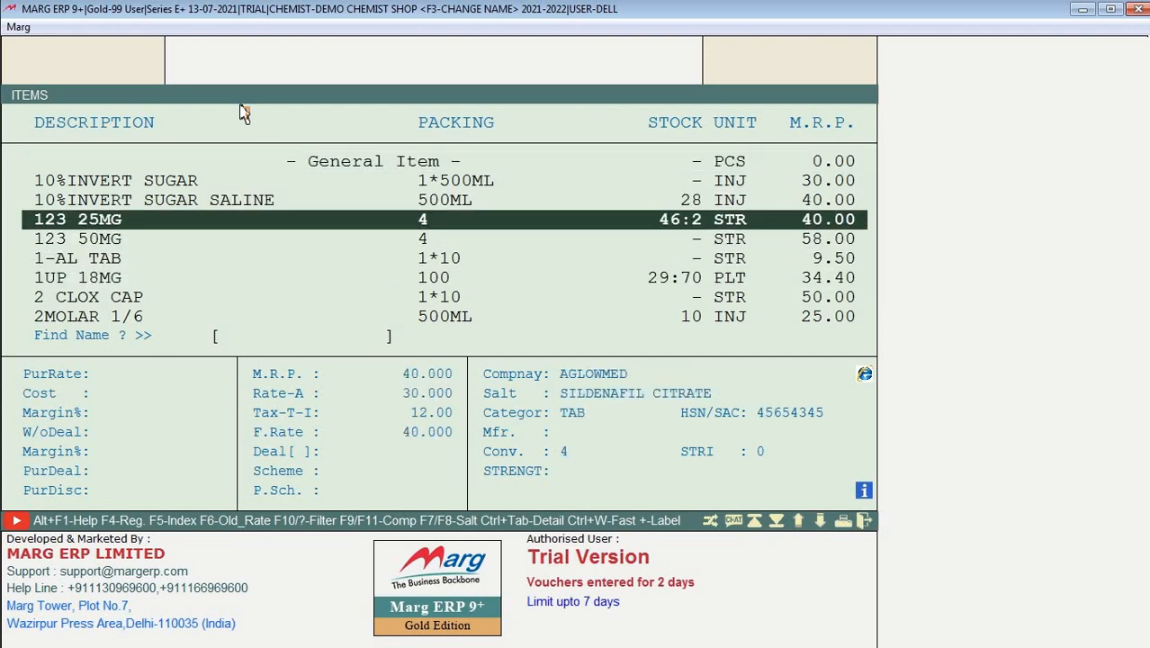
key("Down")
key("Return")
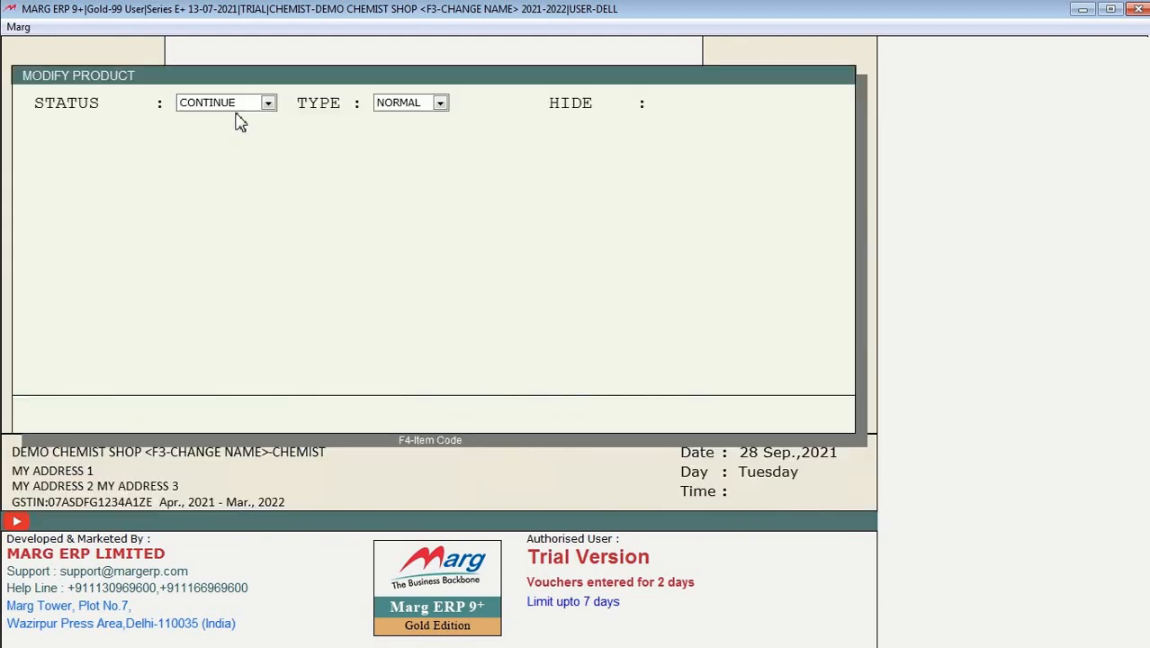
left_click(236, 102)
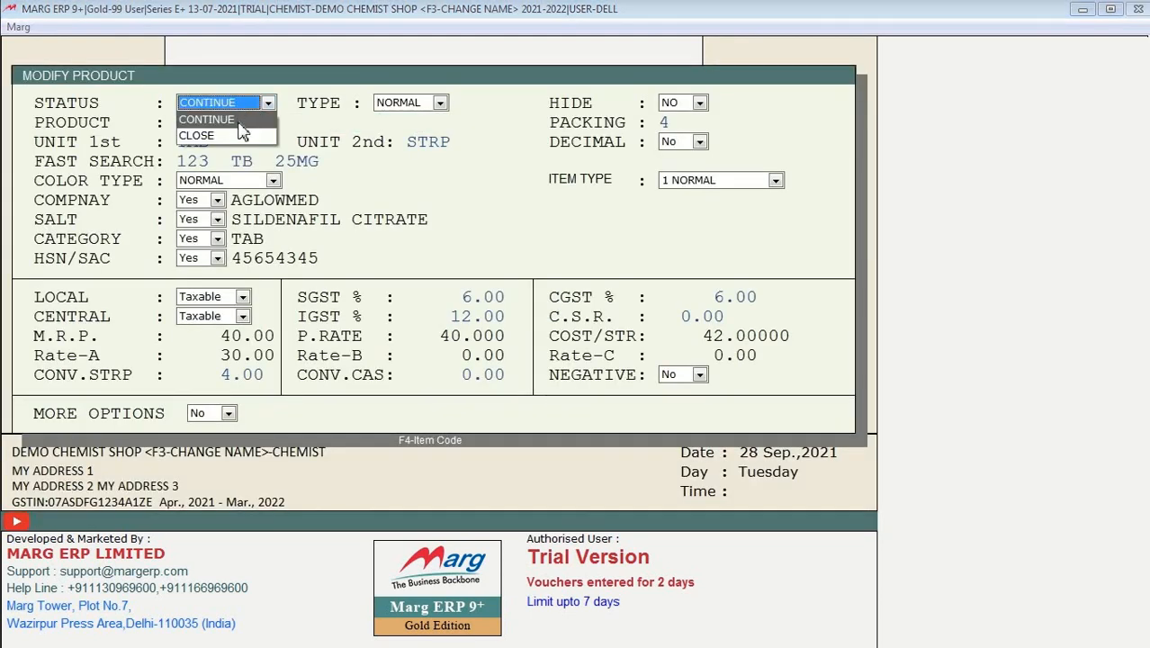
key("Return")
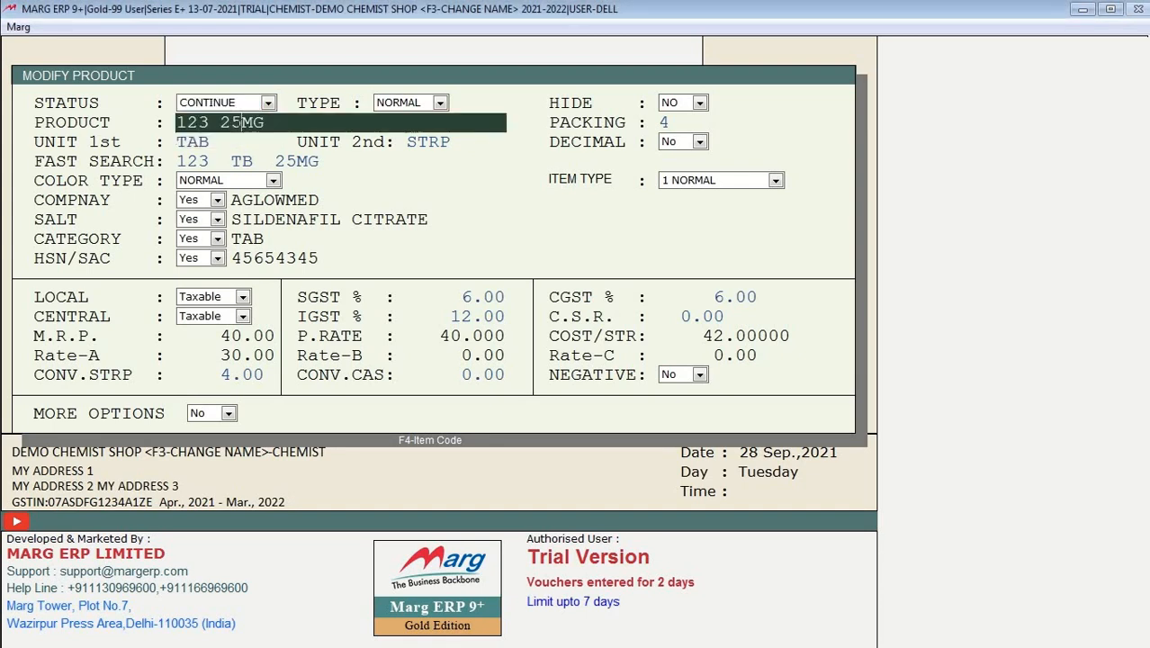
key("Escape")
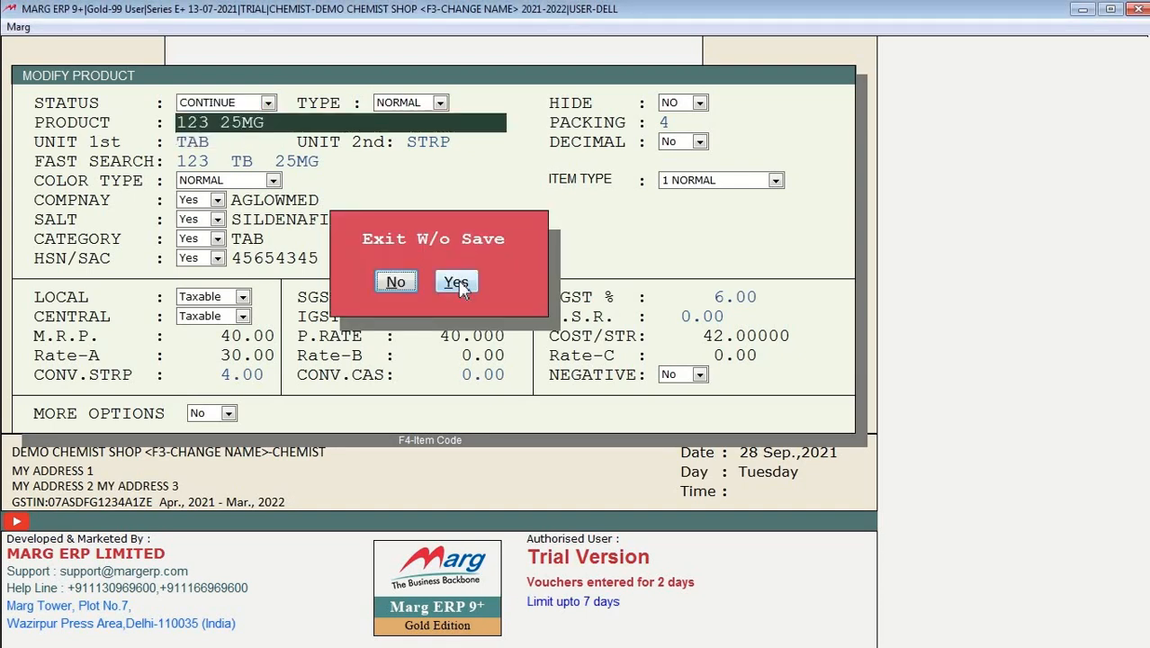
Step: Discard the first edit, reopen 123 25MG, set its status to CLOSE and save it as x123 25MG
left_click(456, 282)
key("Down")
key("Up")
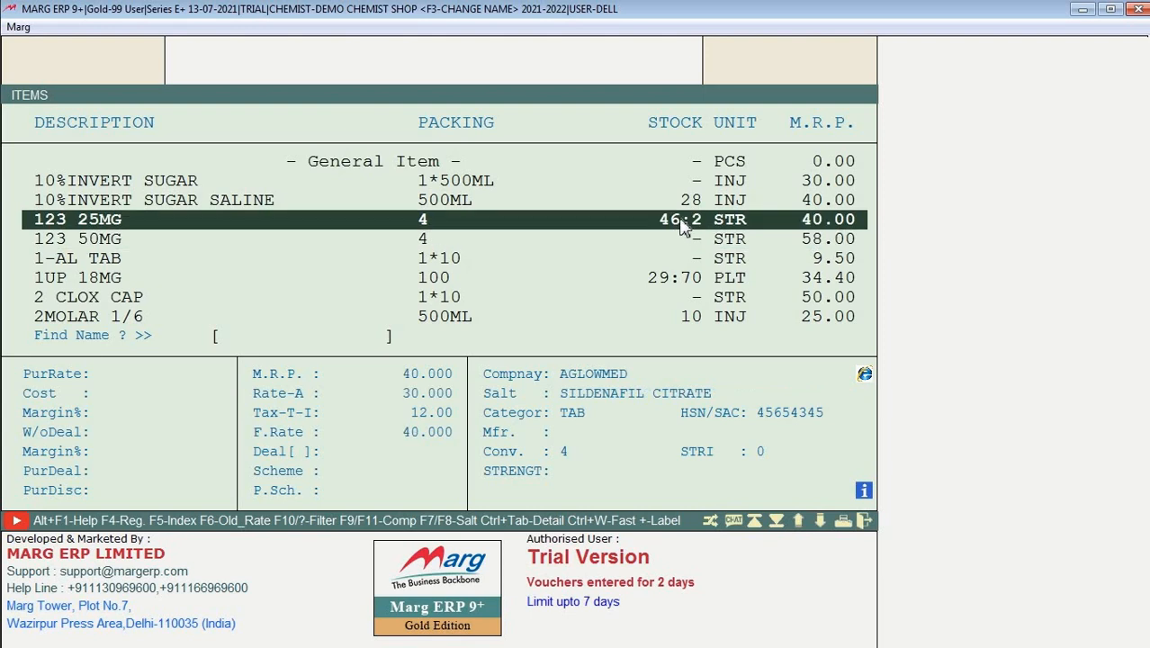
key("Return")
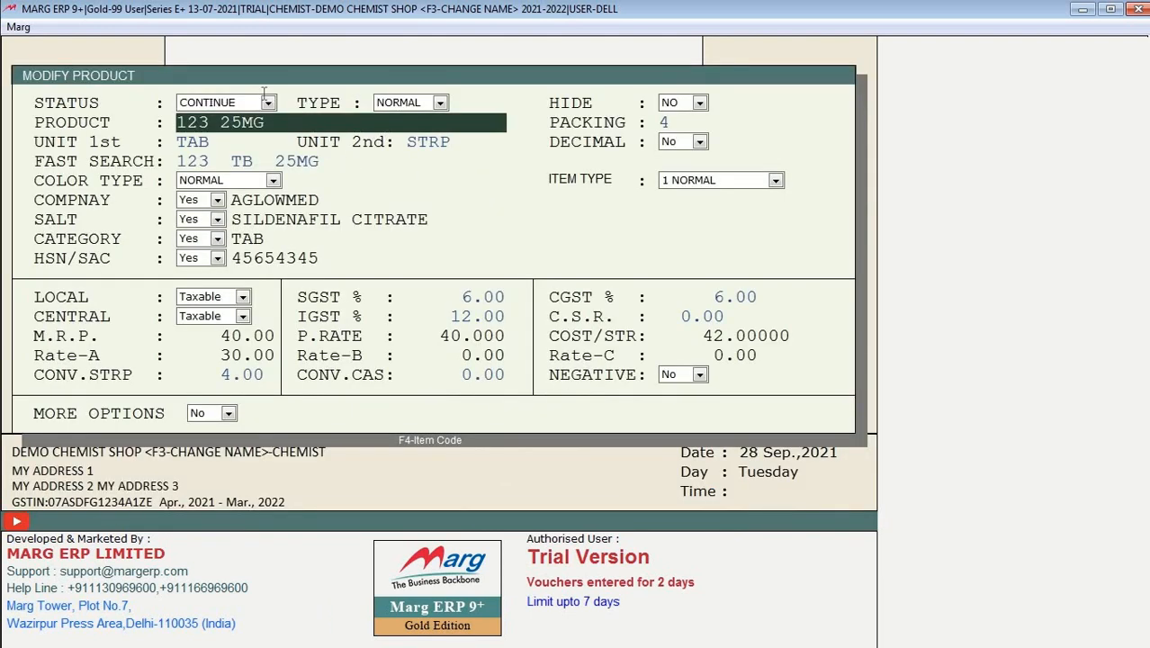
left_click(268, 103)
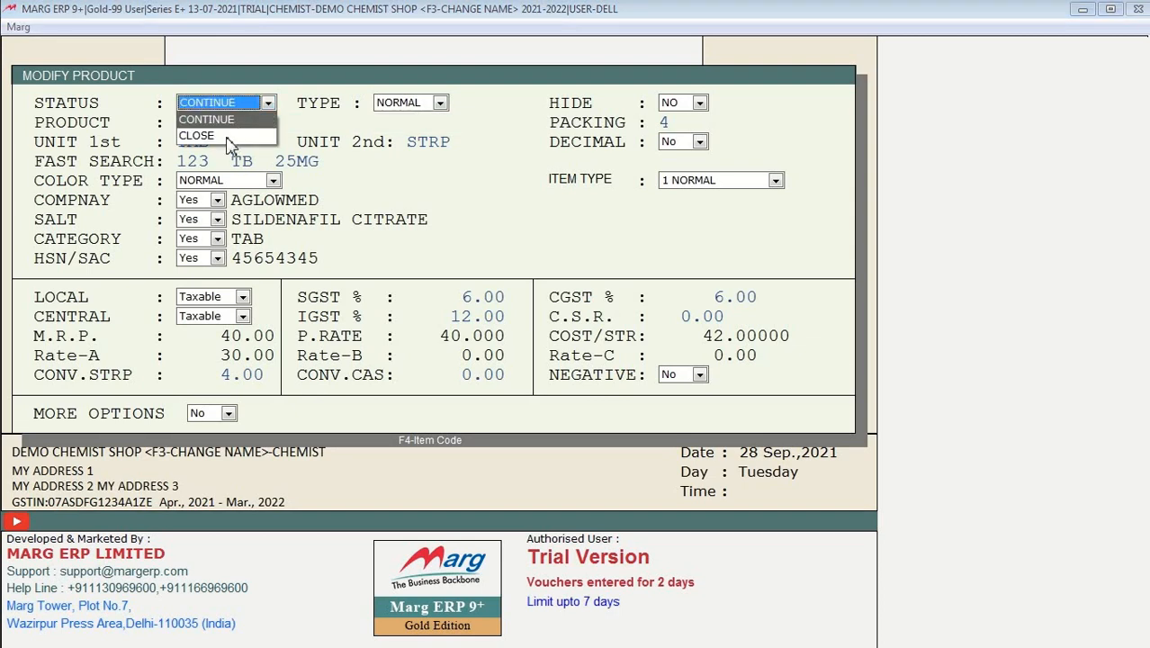
left_click(227, 140)
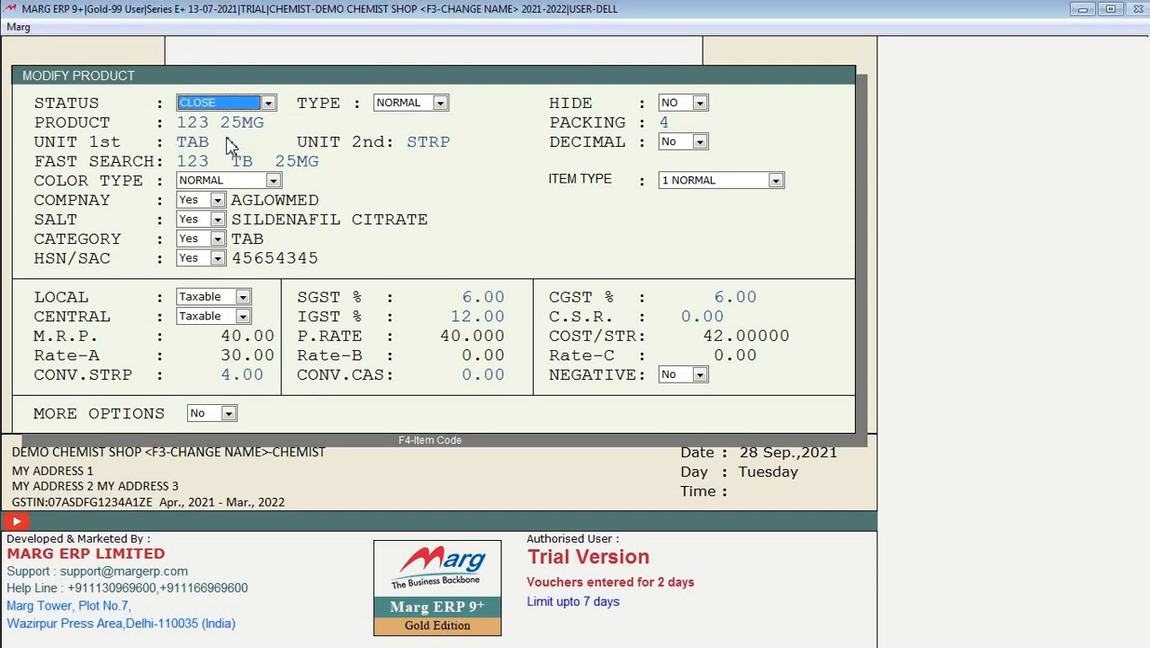
key("Return")
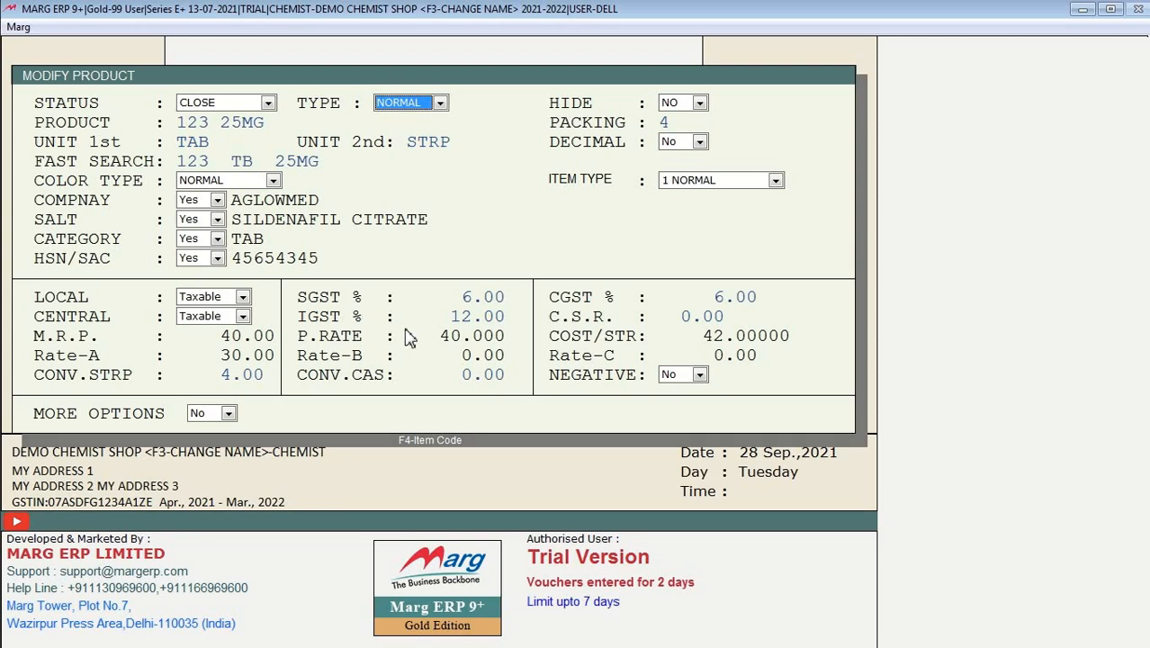
key("Escape")
left_click(401, 282)
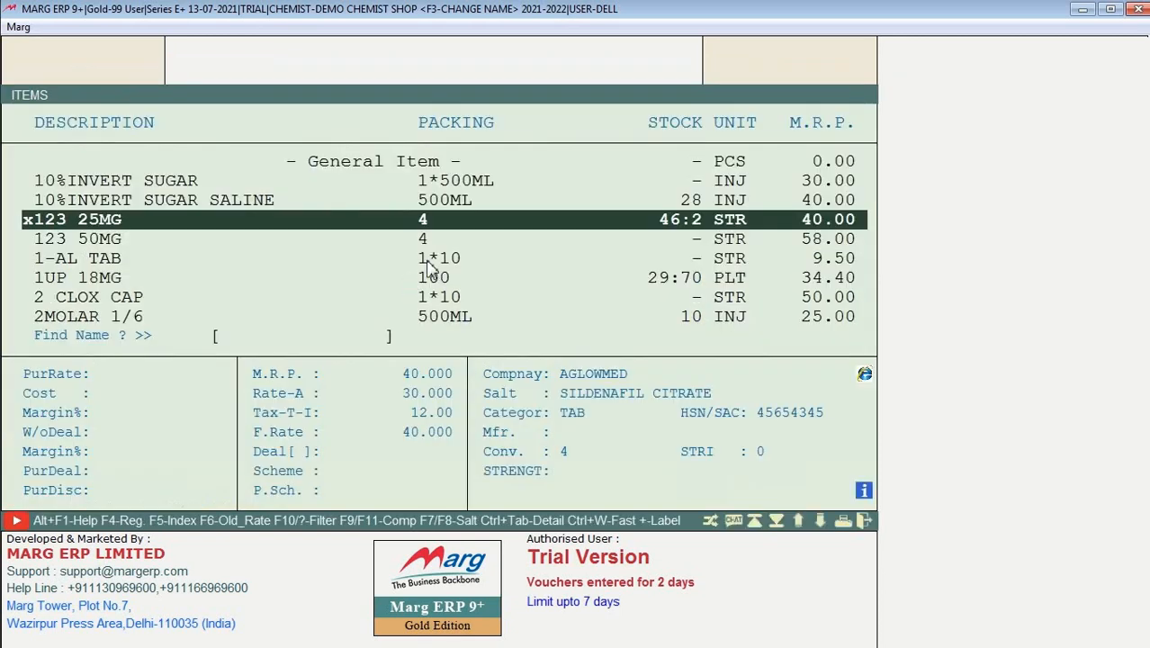
key("Down")
key("Up")
Step: Close the item list and start a new sale bill, accepting the 28-09-2021 date
key("Escape")
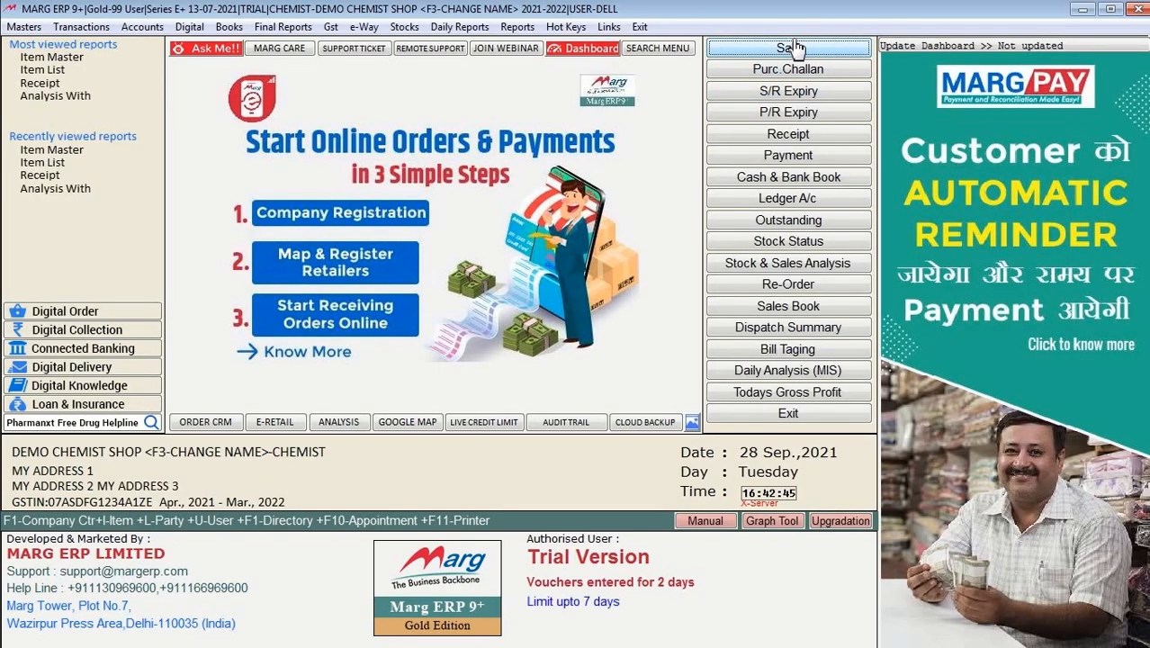
left_click(790, 48)
key("Return")
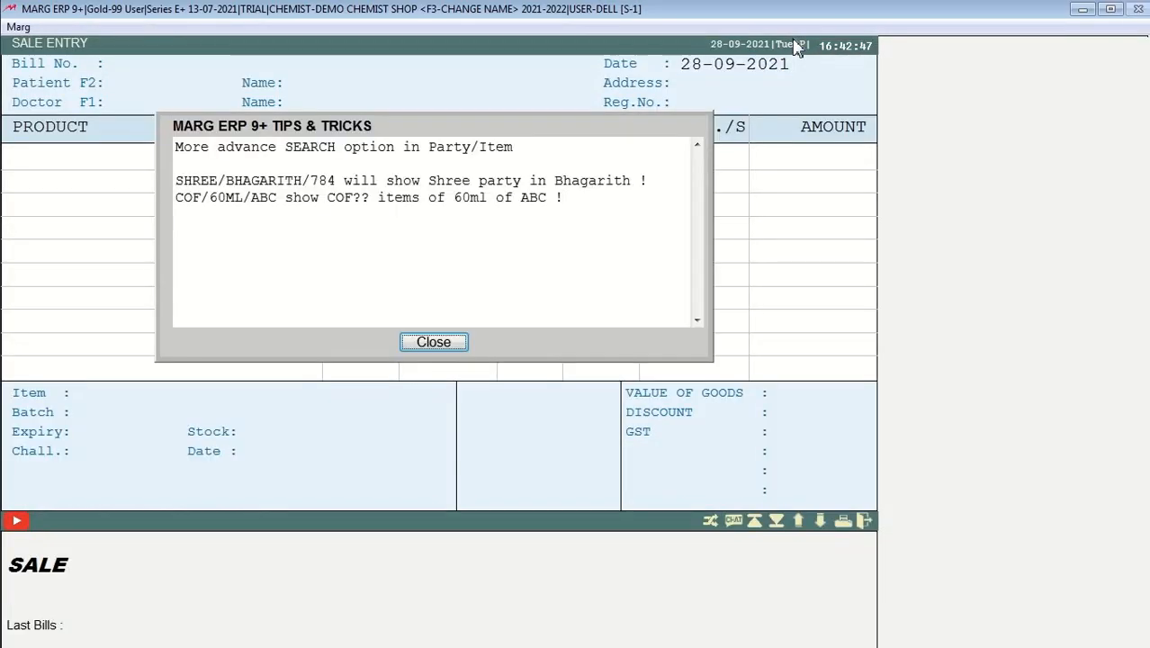
key("Return")
key("Return")
key("Return")
key("Return")
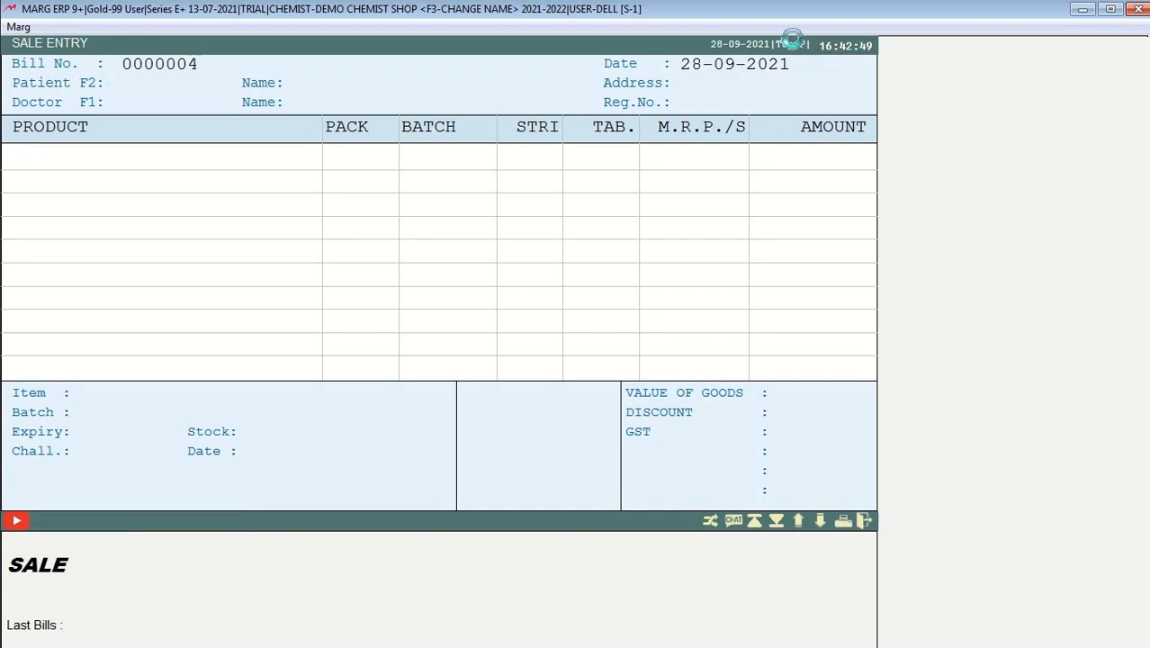
Step: Browse the product list from 10%INVERT SUGAR SALINE downward, then exit the sale without billing
key("Down")
key("Down")
key("Down")
key("Down")
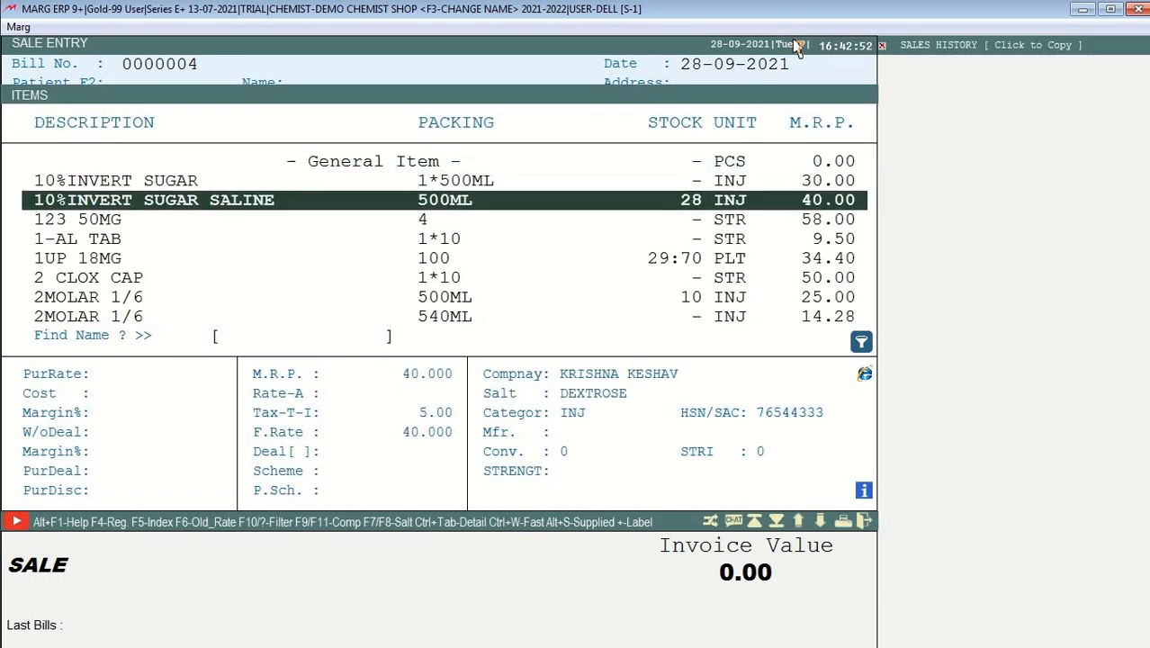
key("Up")
key("Up")
key("Up")
key("Down")
key("Down")
key("Down")
key("Down")
key("Down")
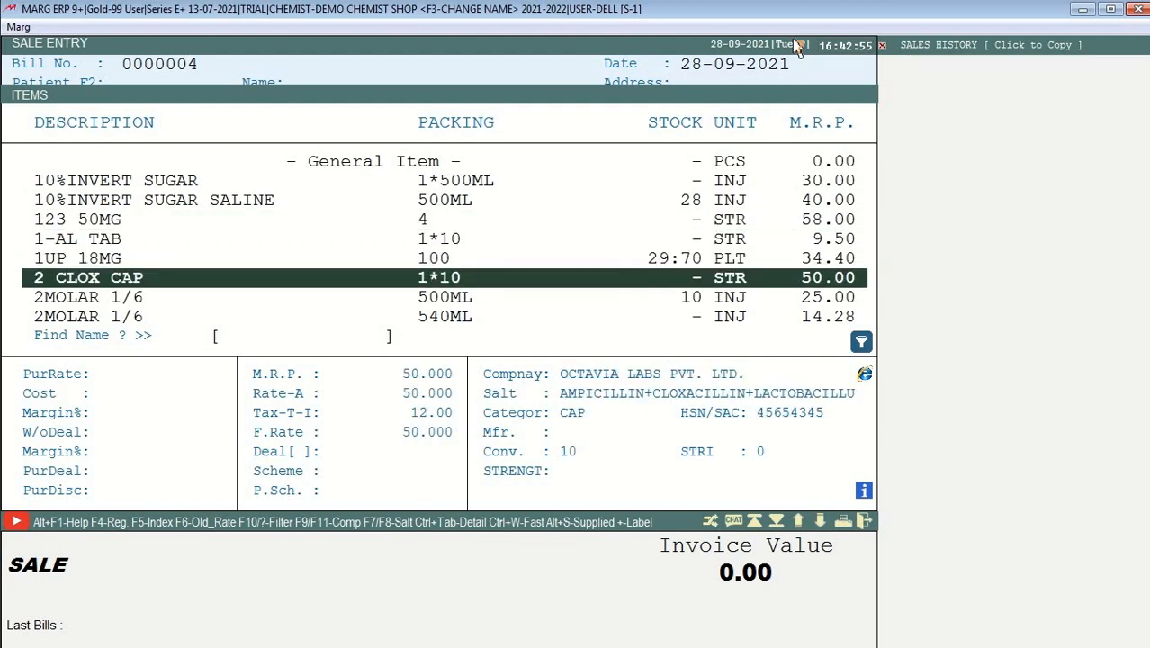
key("Down")
key("Down")
key("Down")
key("Down")
key("Down")
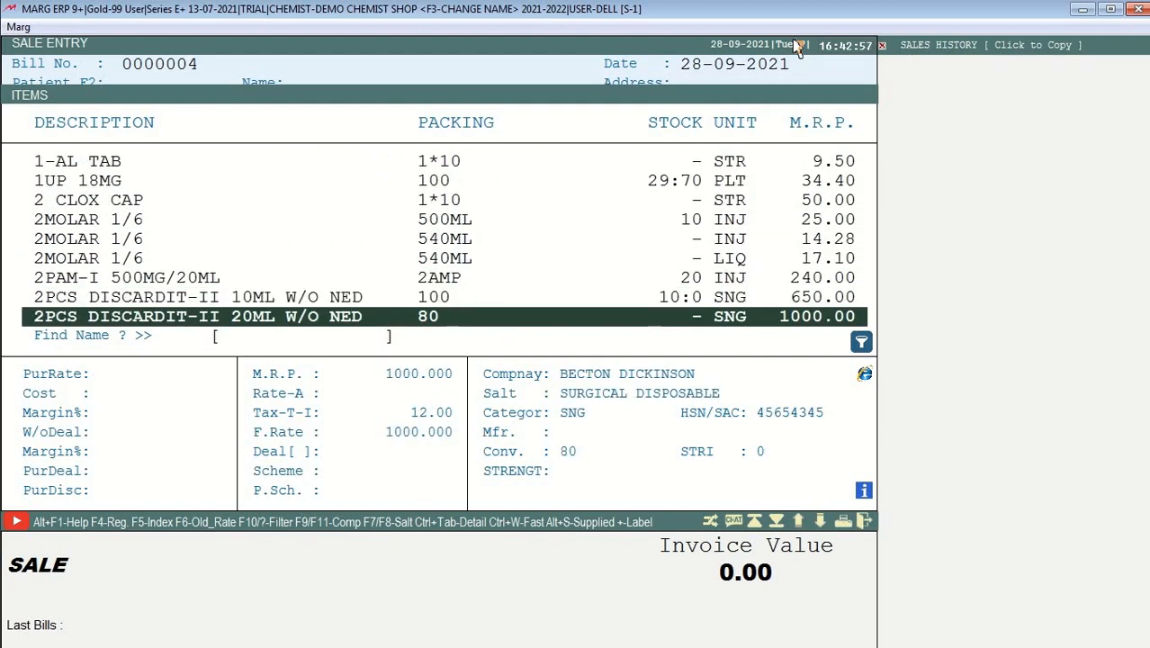
key("Down")
key("Down")
key("Down")
key("Down")
key("Up")
key("Up")
key("Escape")
key("Return")
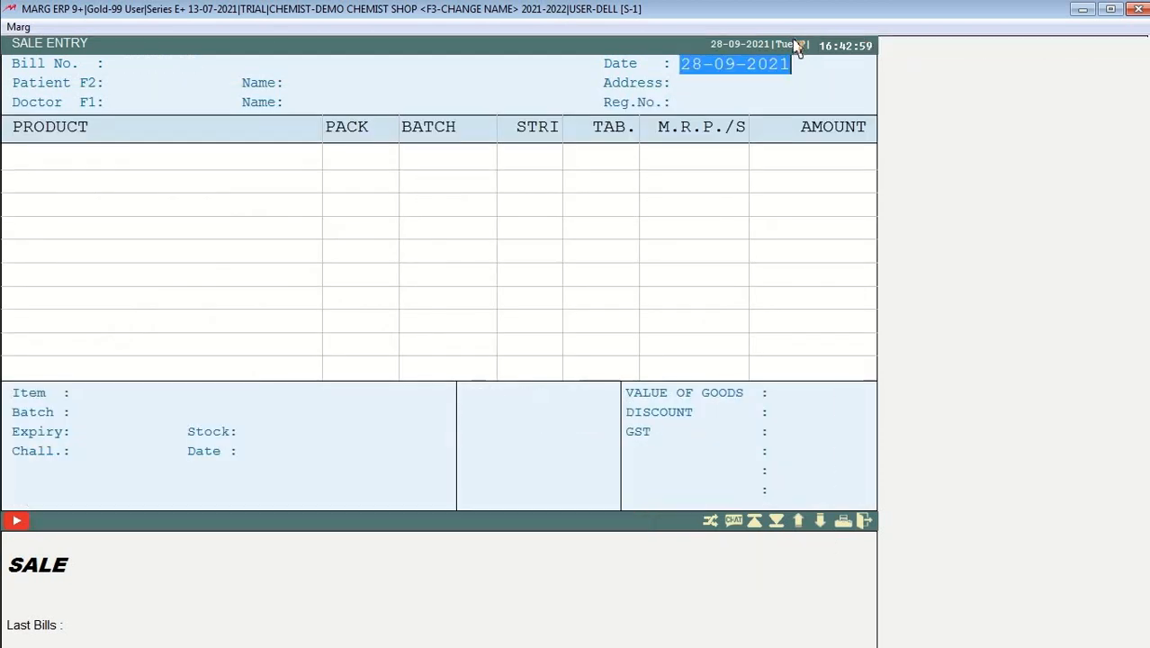
key("Escape")
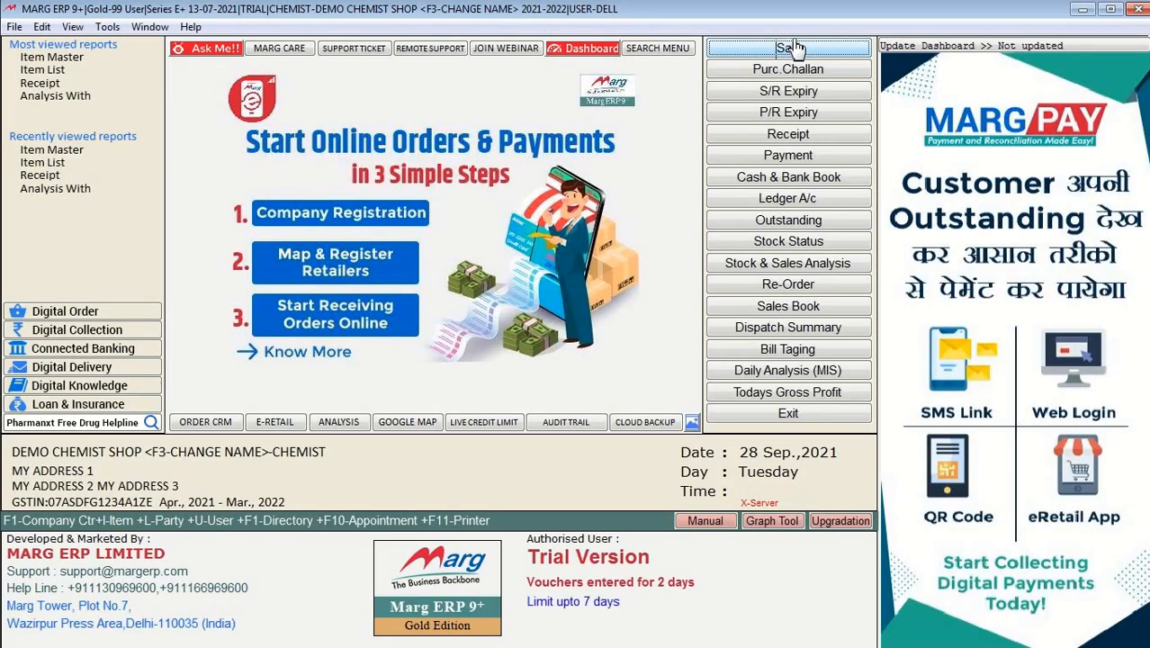
left_click(787, 47)
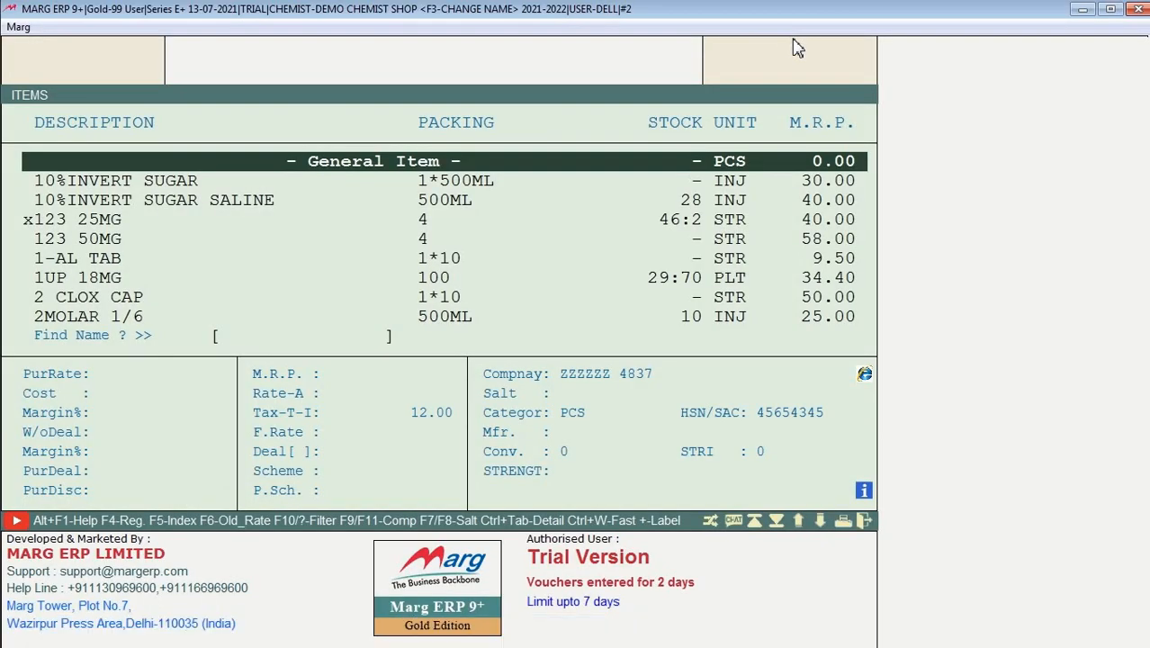
key("Down")
key("Down")
key("Down")
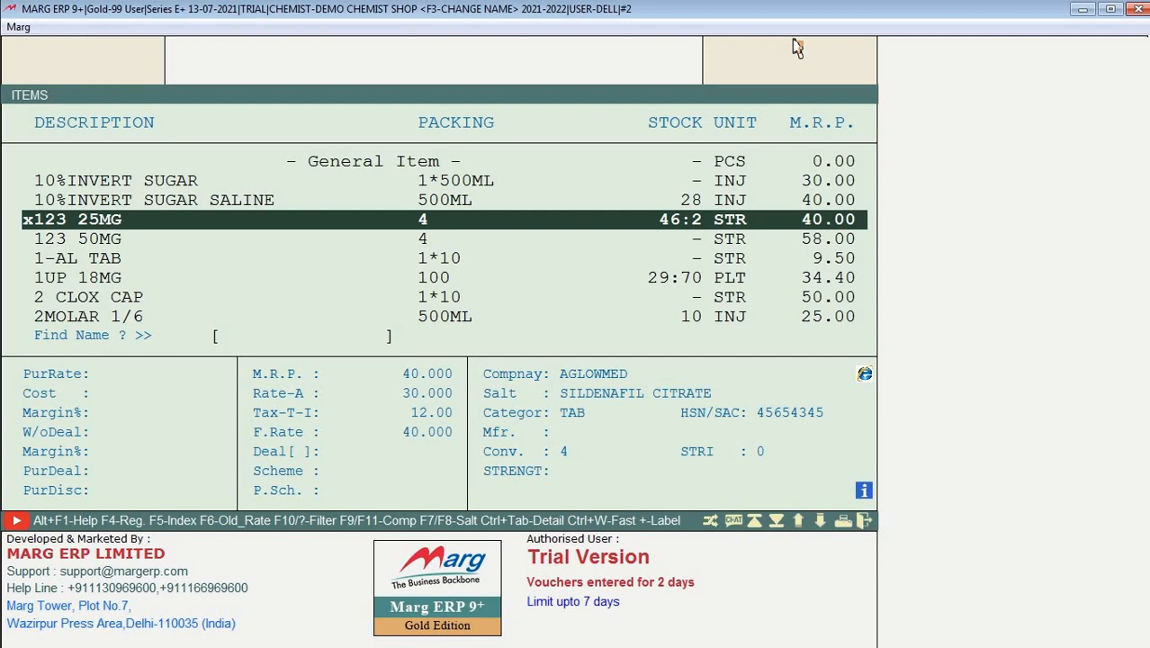
key("Return")
key("Return")
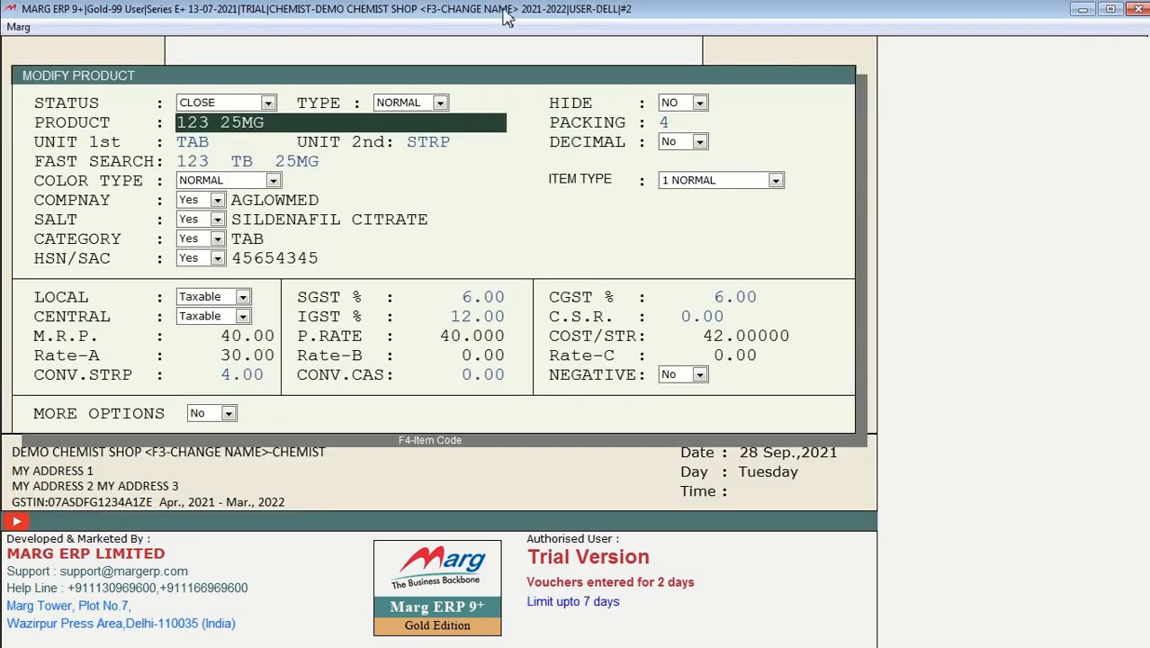
left_click(268, 102)
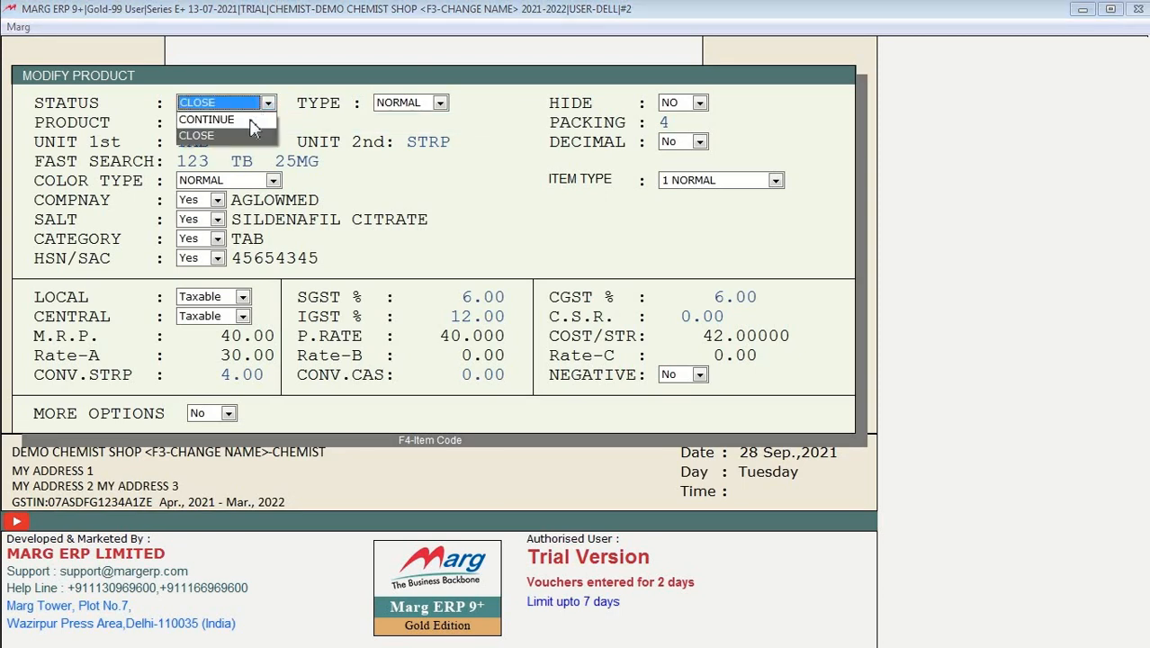
left_click(244, 120)
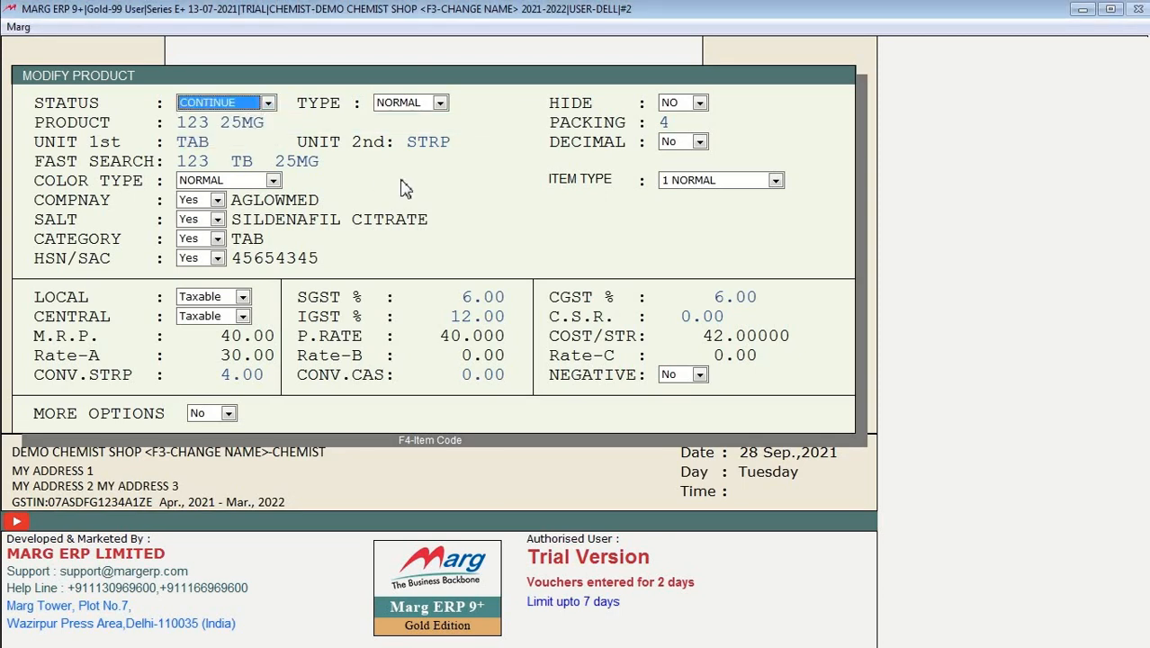
key("Escape")
left_click(398, 282)
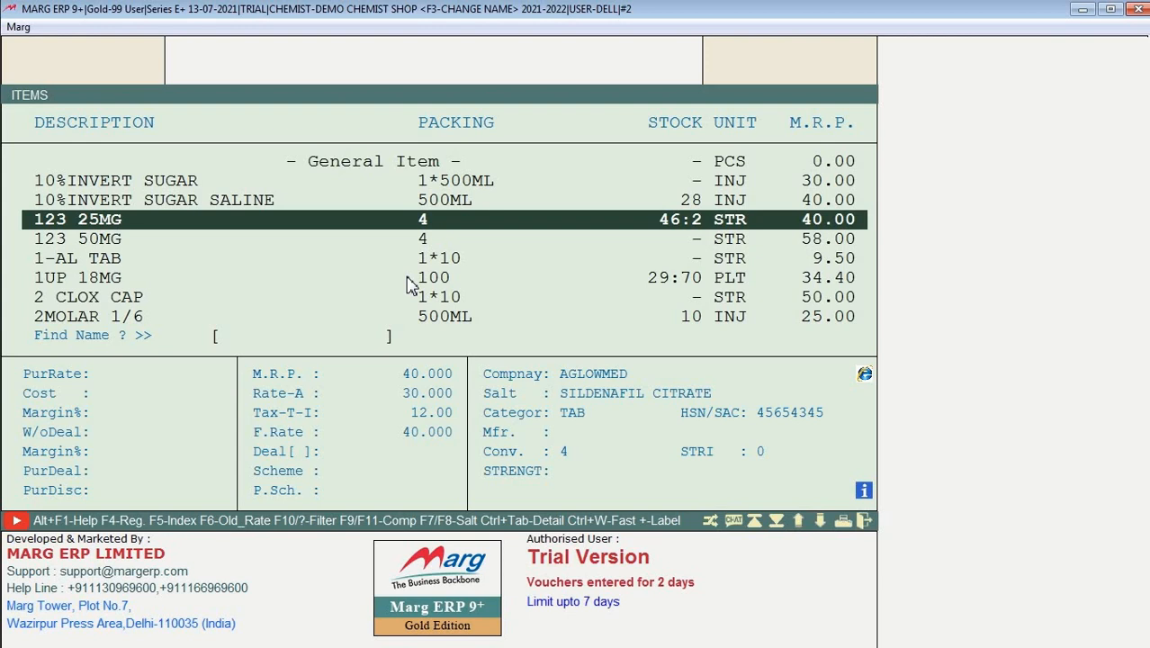
left_click(545, 259)
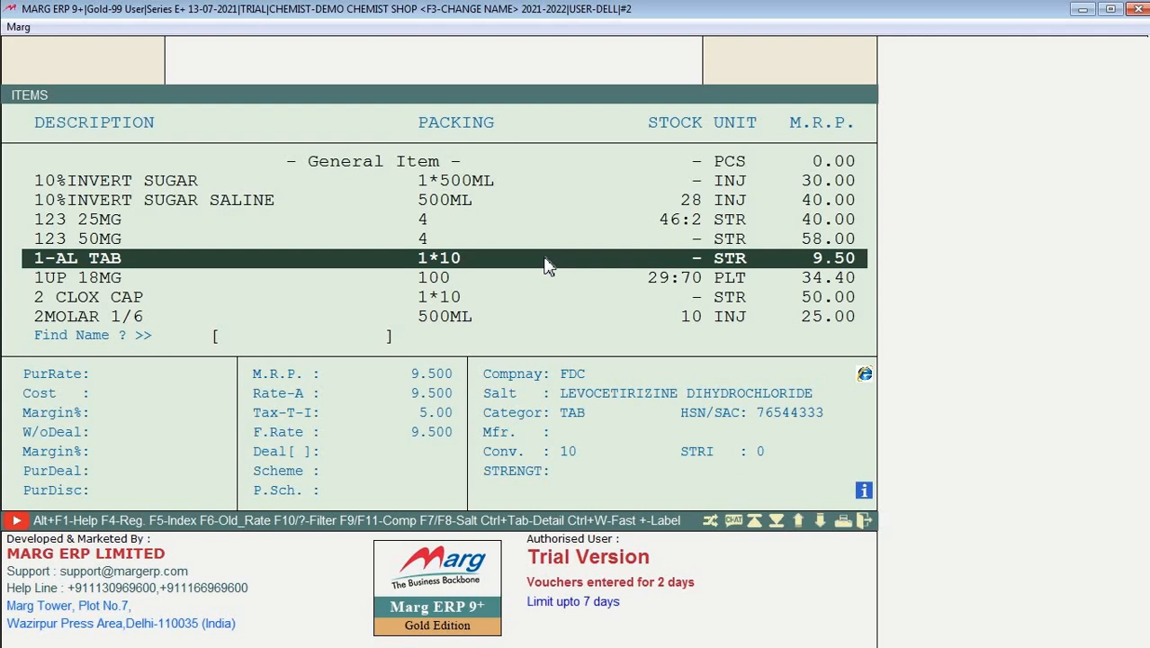
left_click(568, 225)
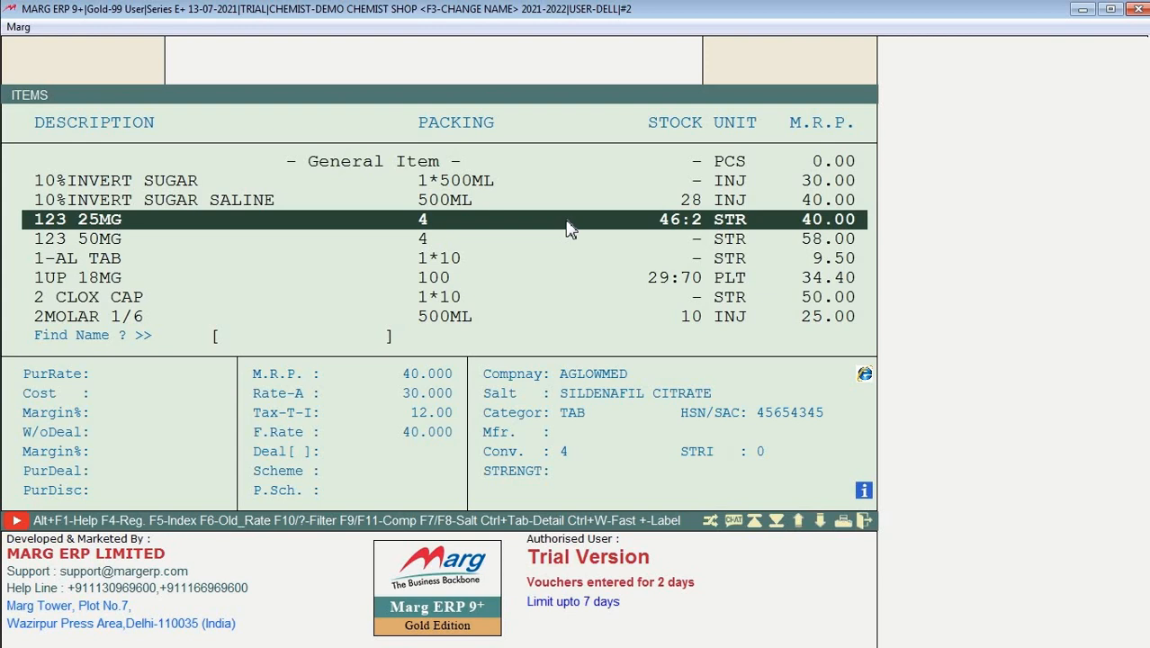
key("Return")
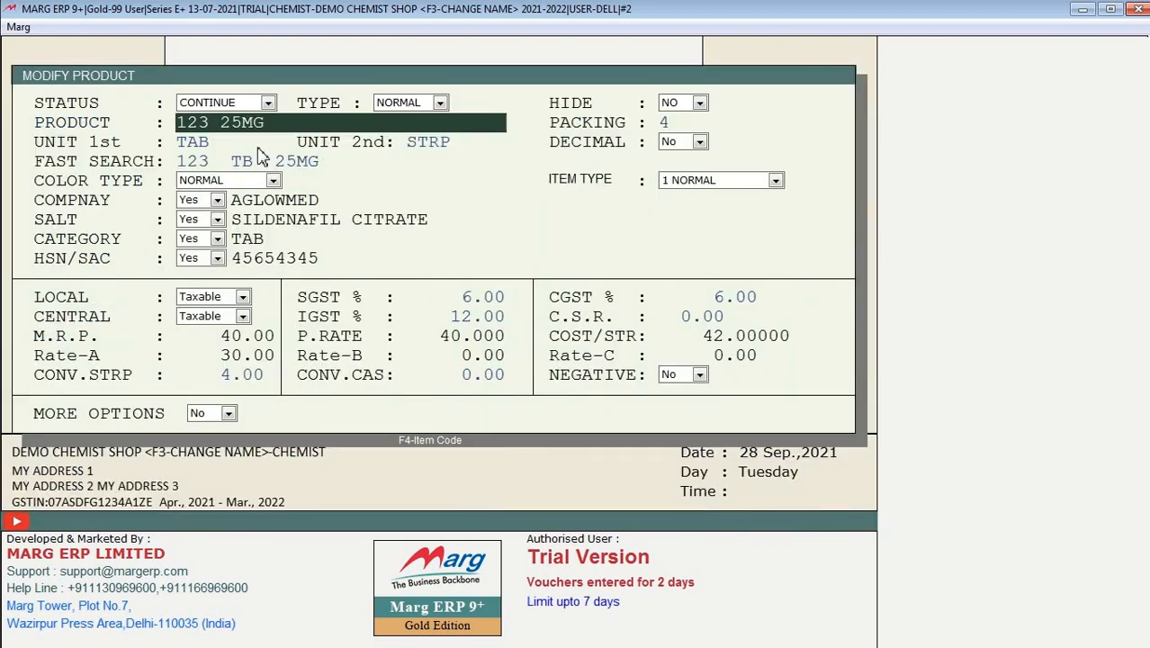
left_click(250, 105)
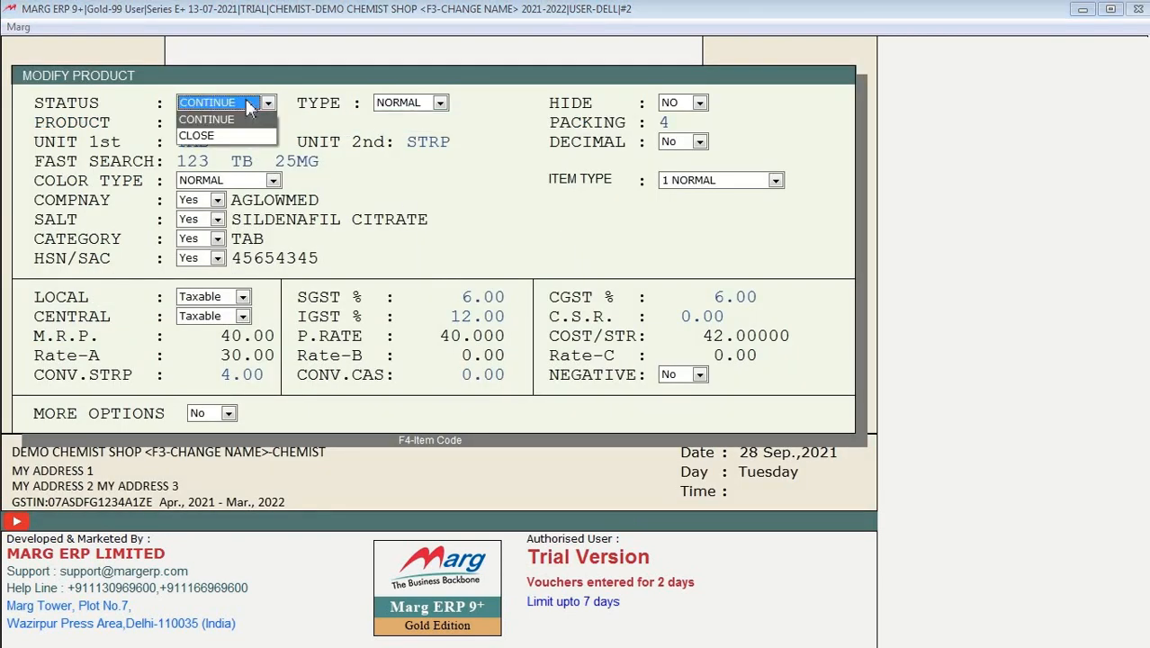
left_click(250, 106)
key("Escape")
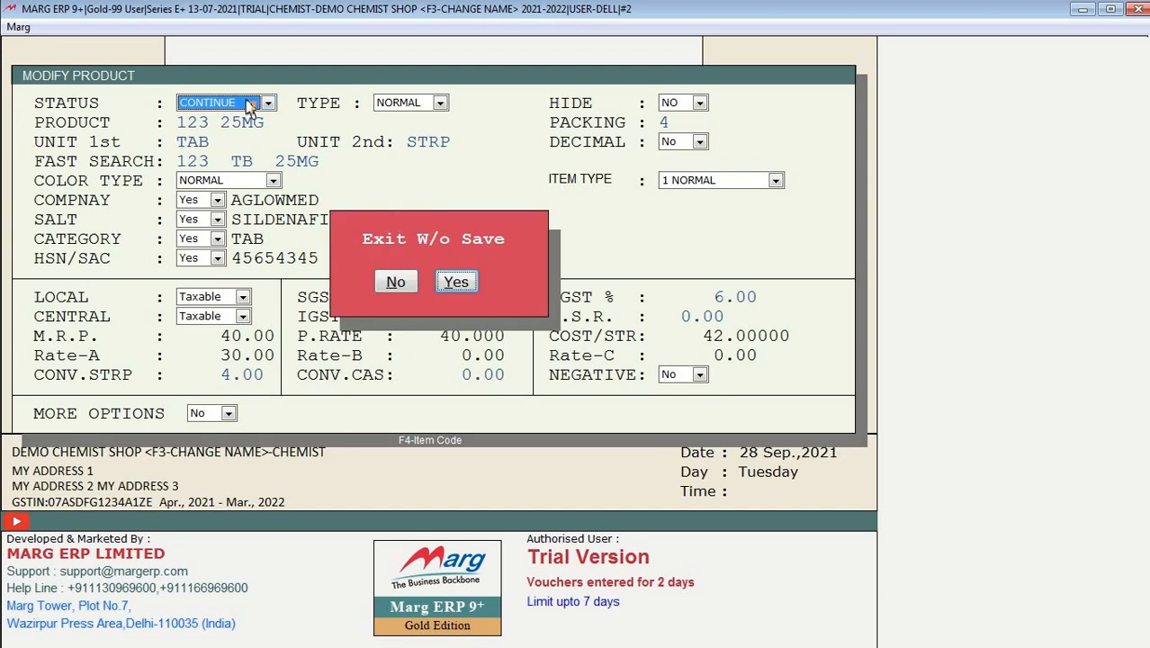
key("Return")
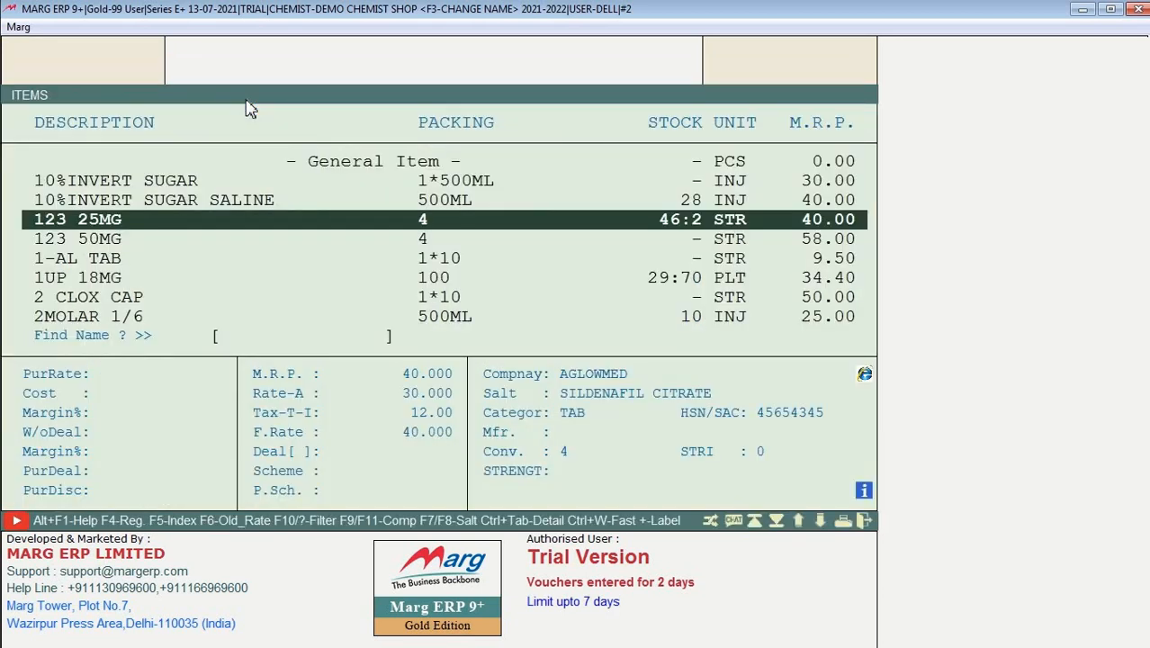
key("F2")
Step: Accept re-arranging product codes to five characters and set the new item's type to PROHIBITED
key("Left")
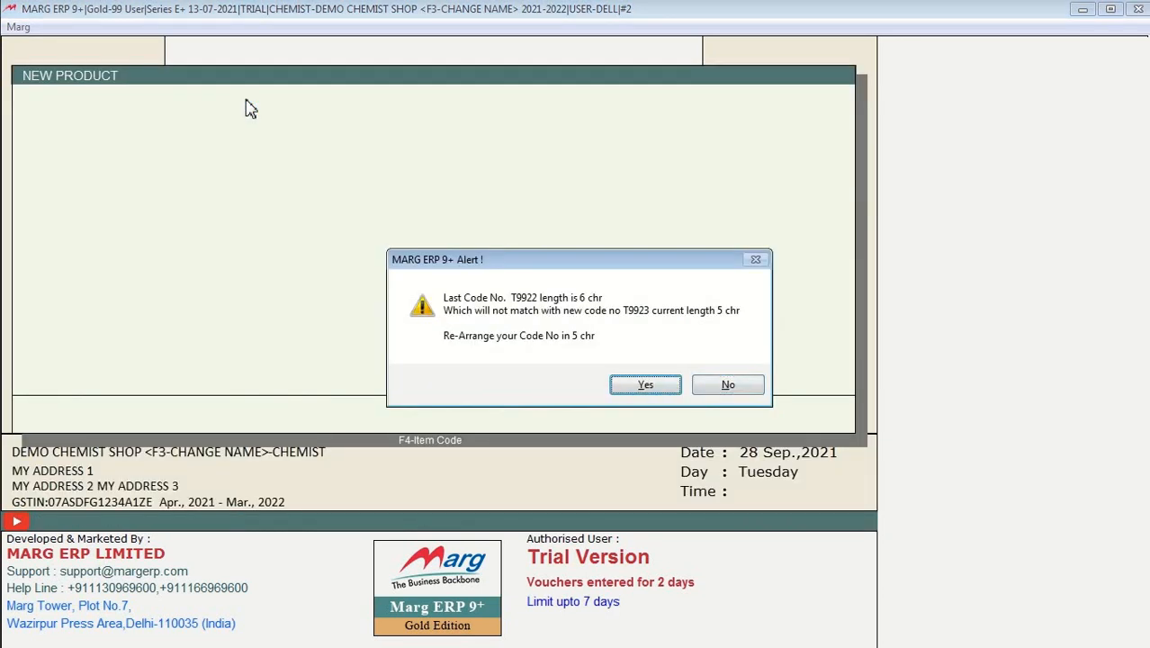
key("Return")
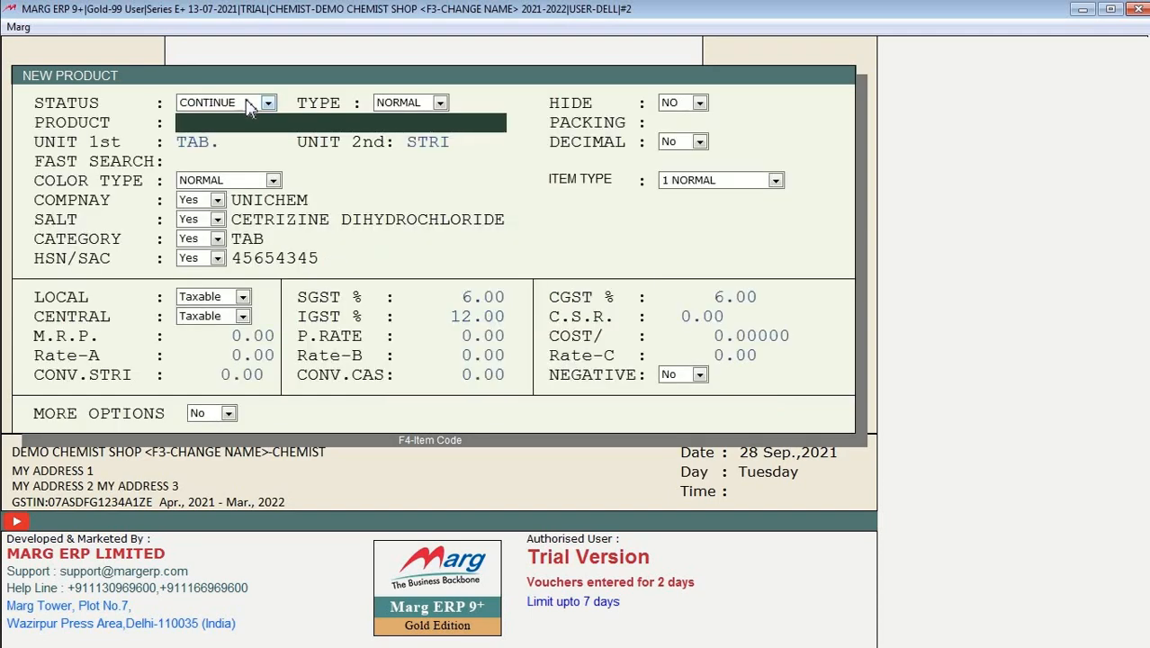
left_click(419, 104)
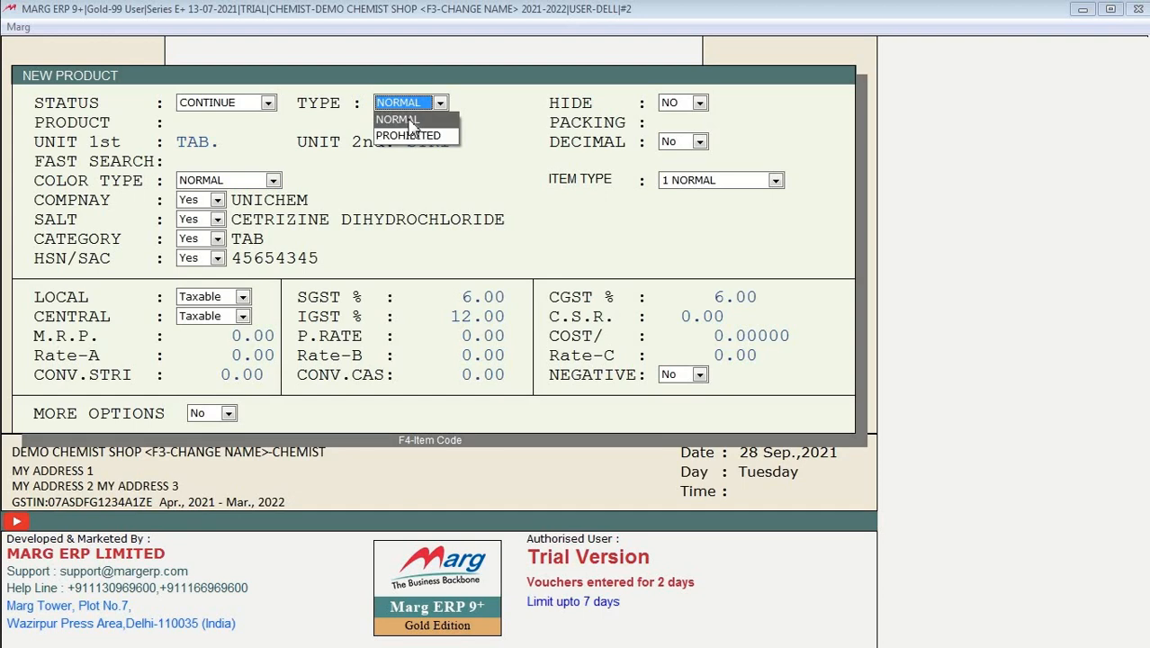
left_click(410, 120)
left_click(425, 103)
key("Down")
Step: Return the item type to NORMAL and leave HIDE at NO after briefly trying YES
left_click(416, 113)
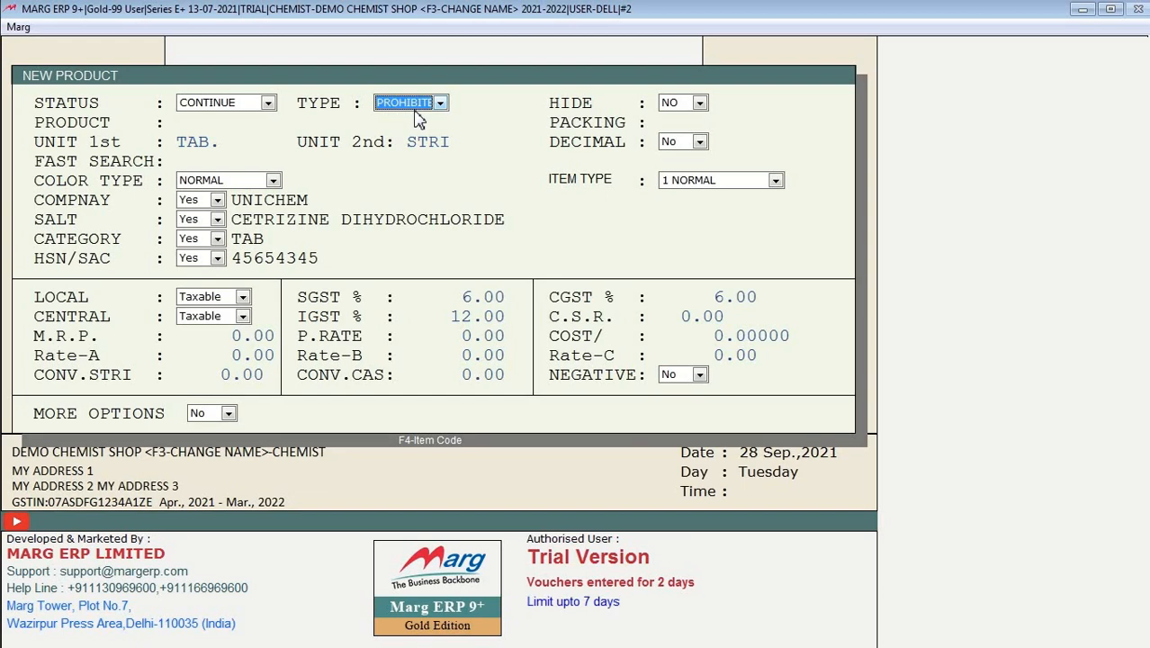
key("Up")
key("Return")
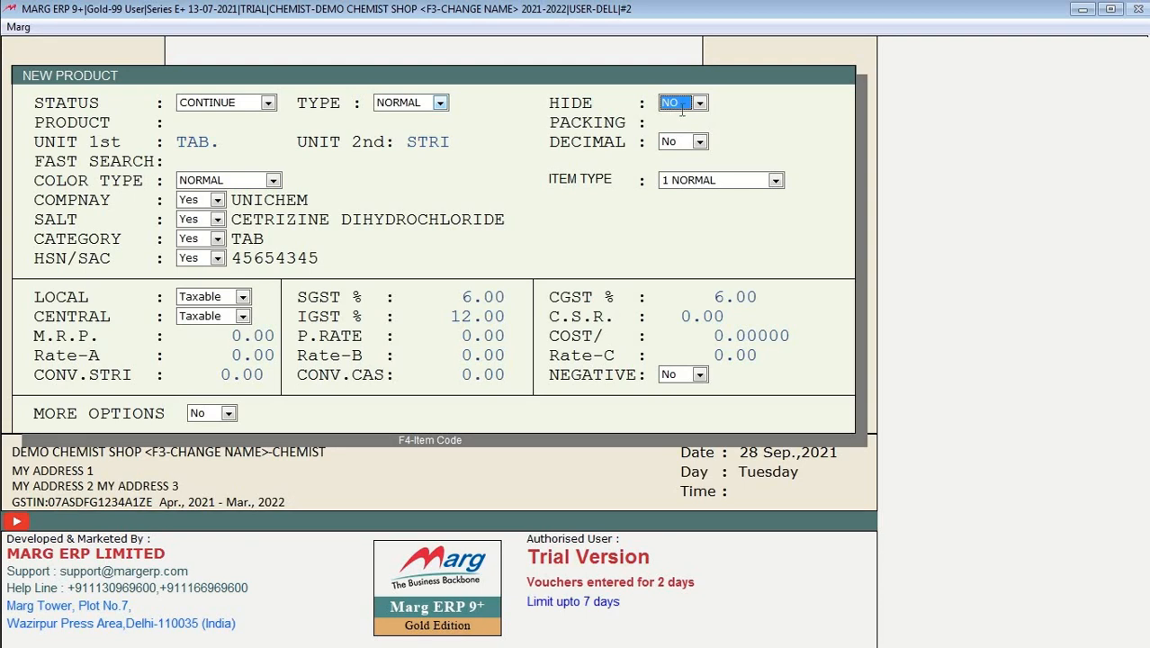
key("space")
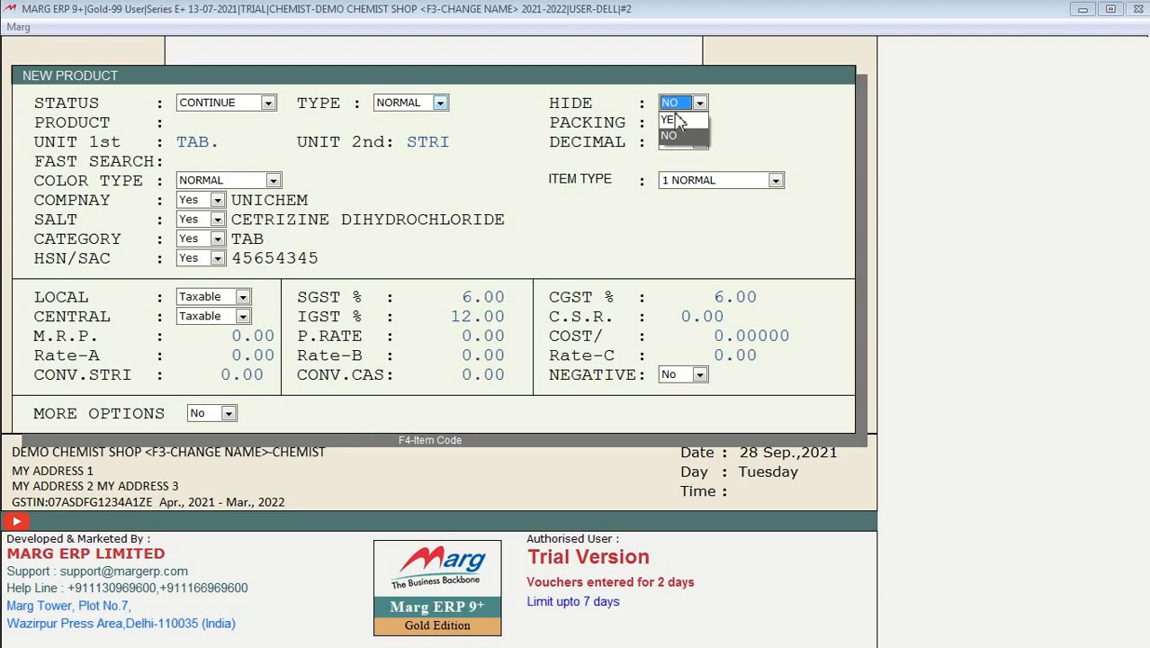
left_click(675, 119)
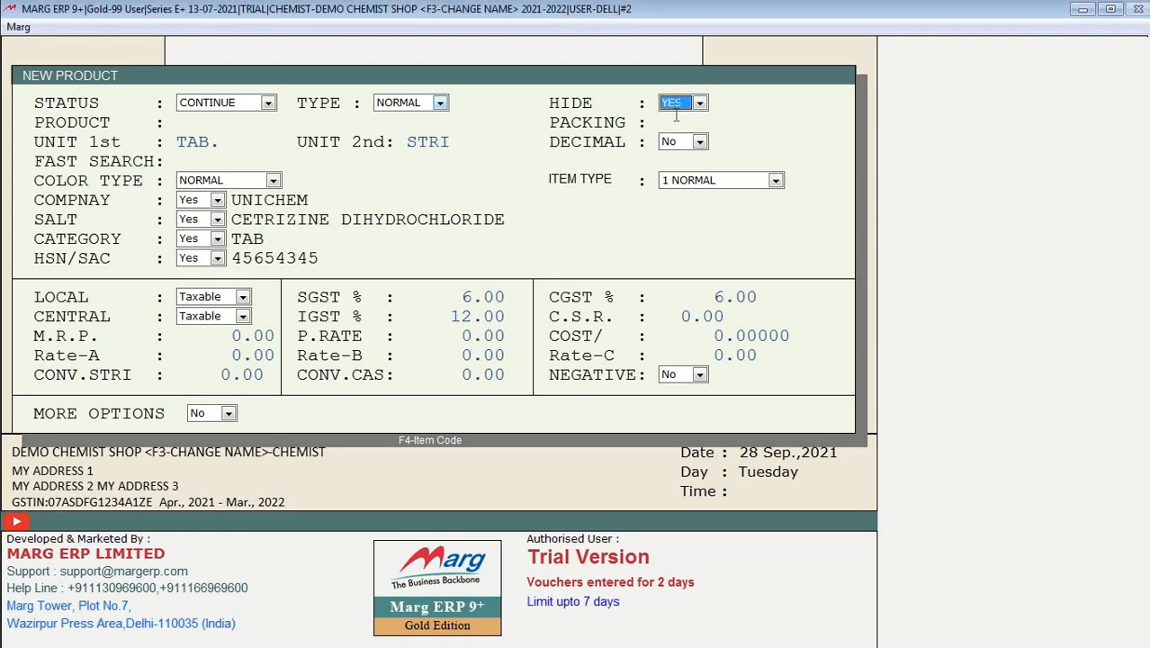
key("Down")
key("Return")
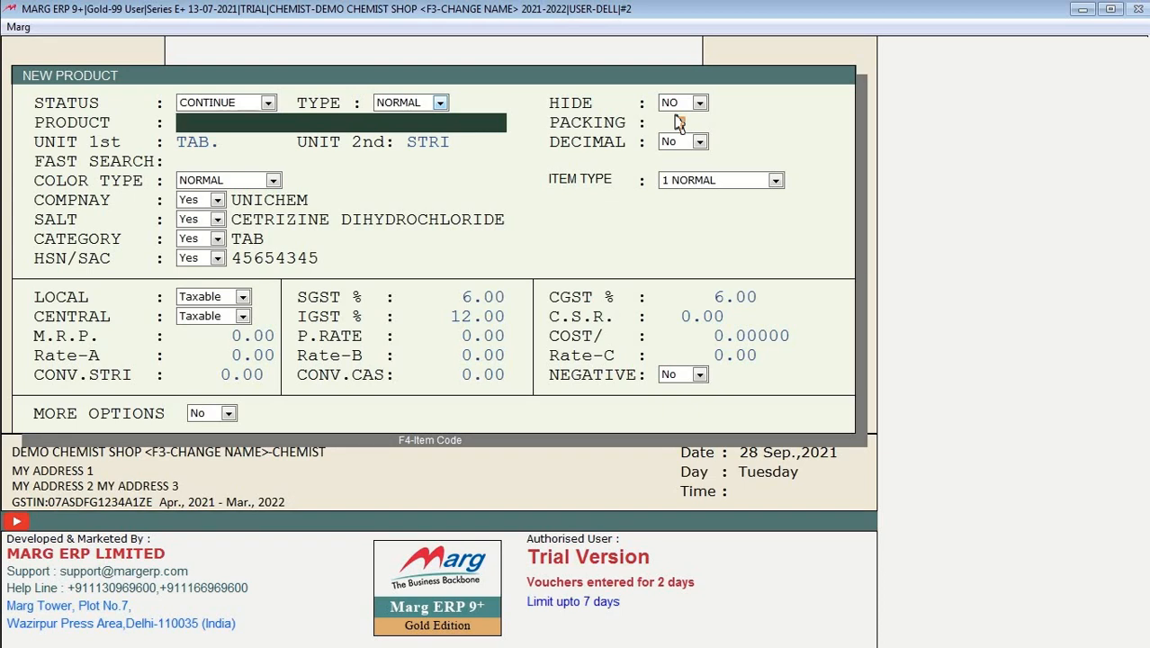
Step: Name the product CROCINE 50MG and give it packing 1*10
type("CROCINE")
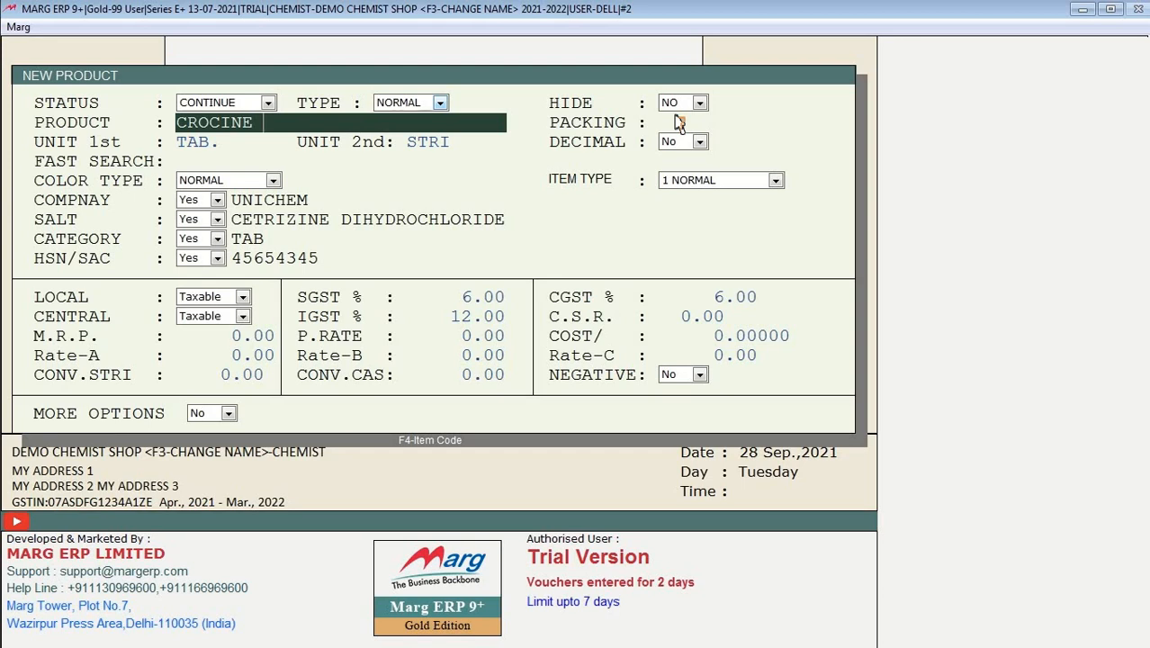
type("50MG")
key("Return")
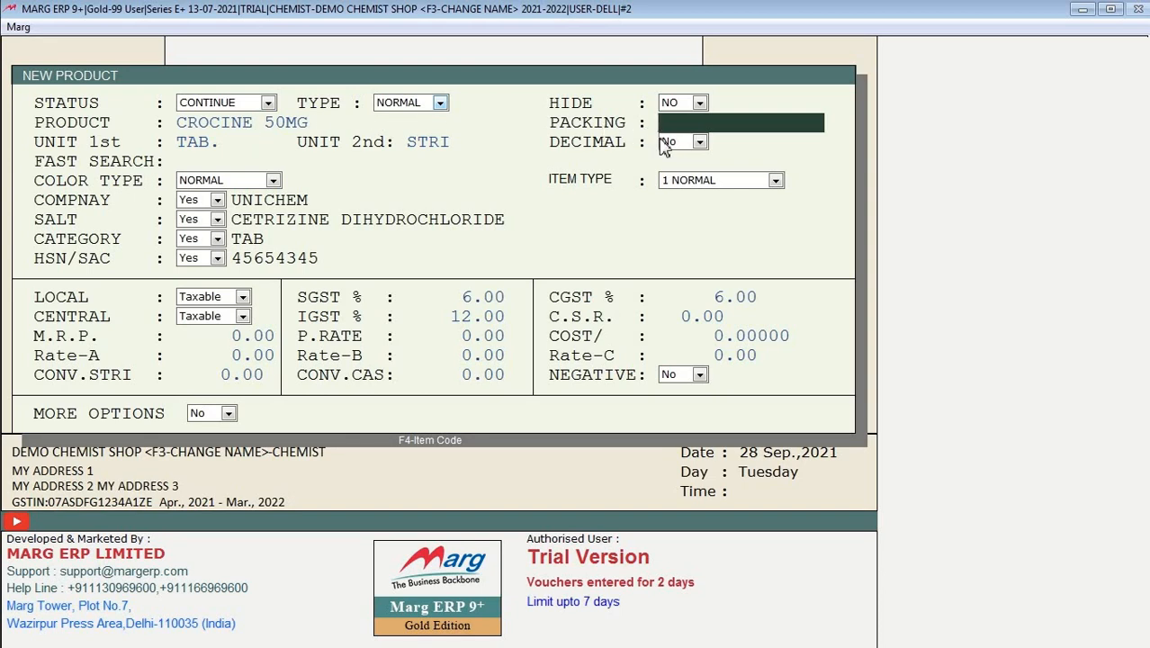
type("1*10")
key("Return")
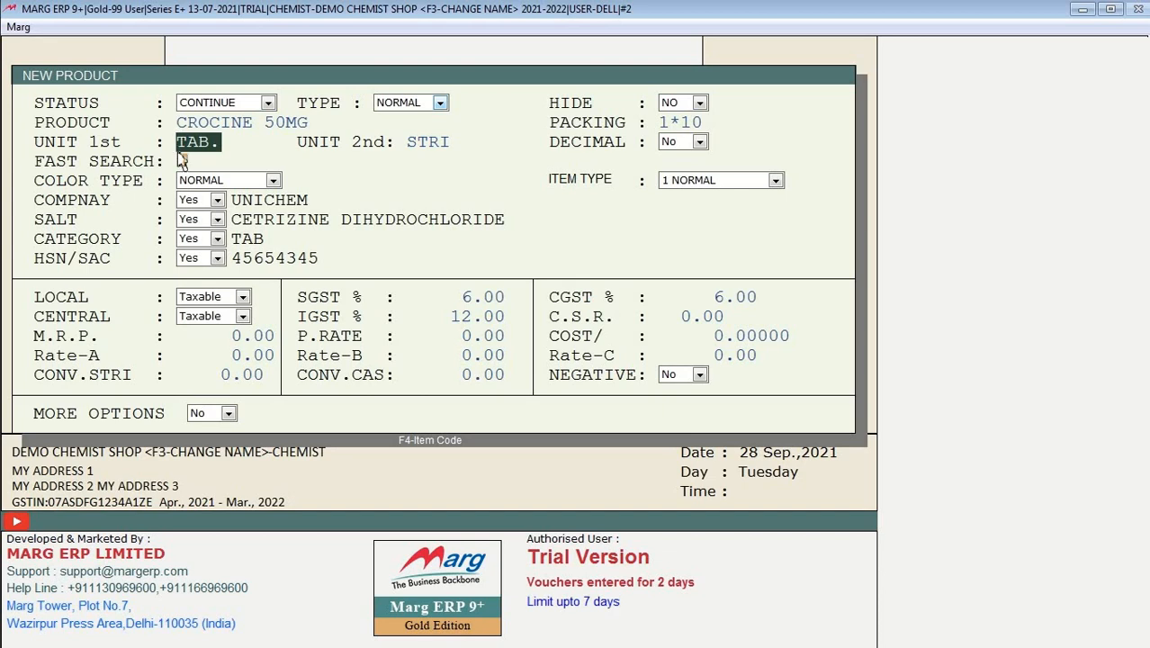
type("SYP.")
key("Return")
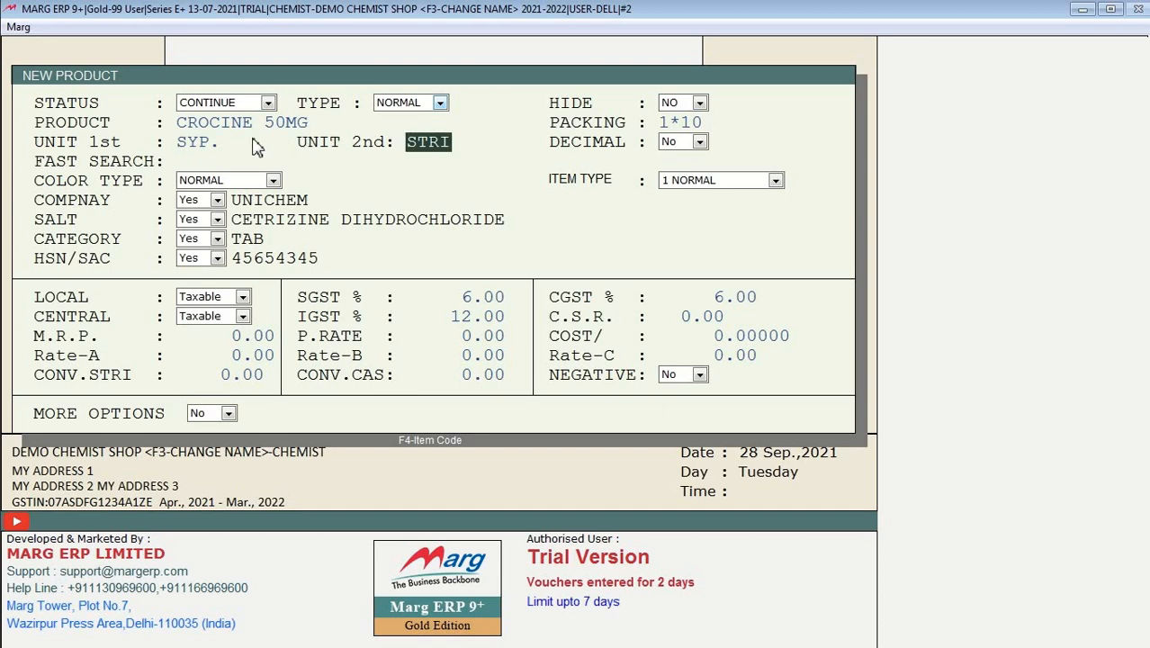
left_click(217, 141)
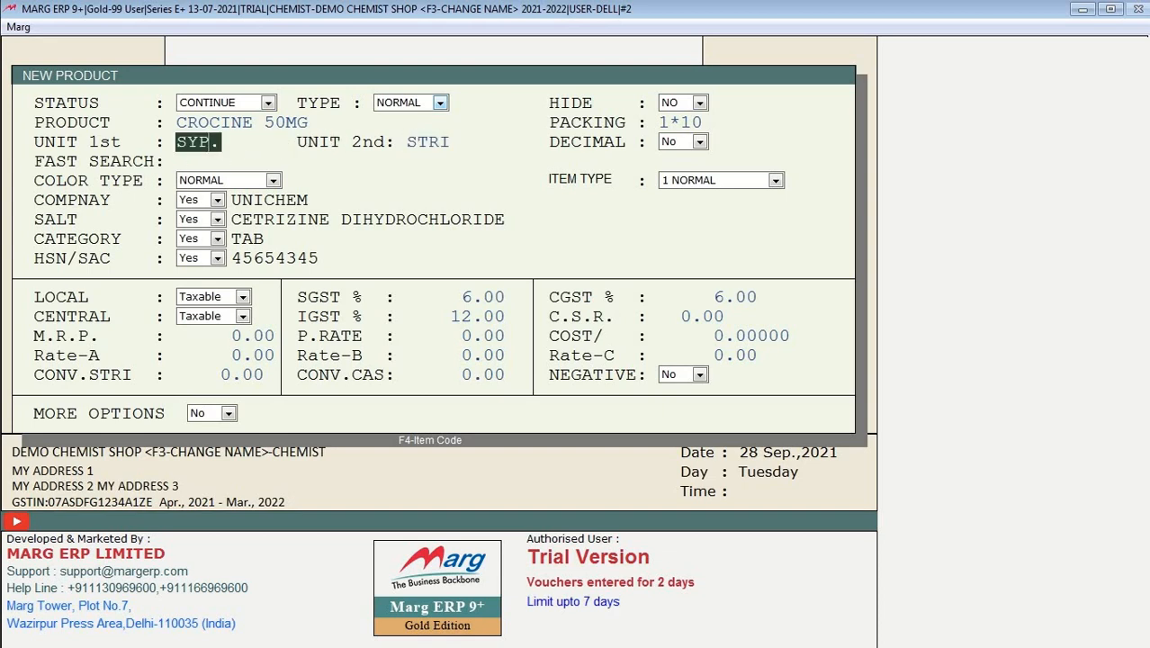
left_click(218, 149)
type("TAB.")
key("Return")
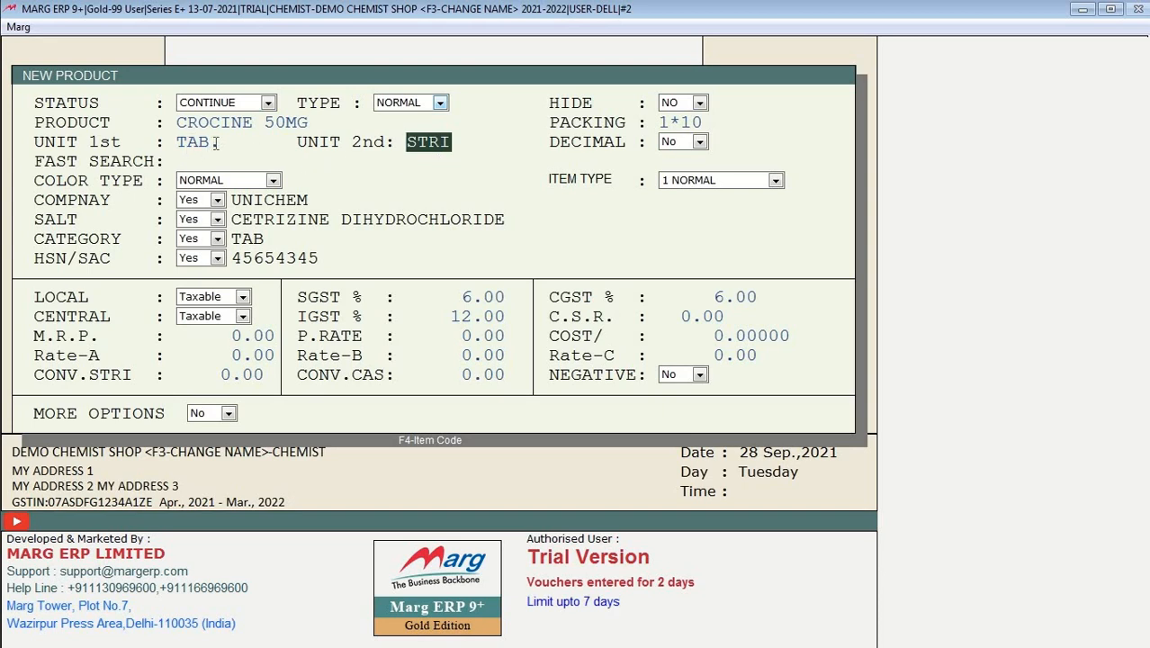
left_click(179, 144)
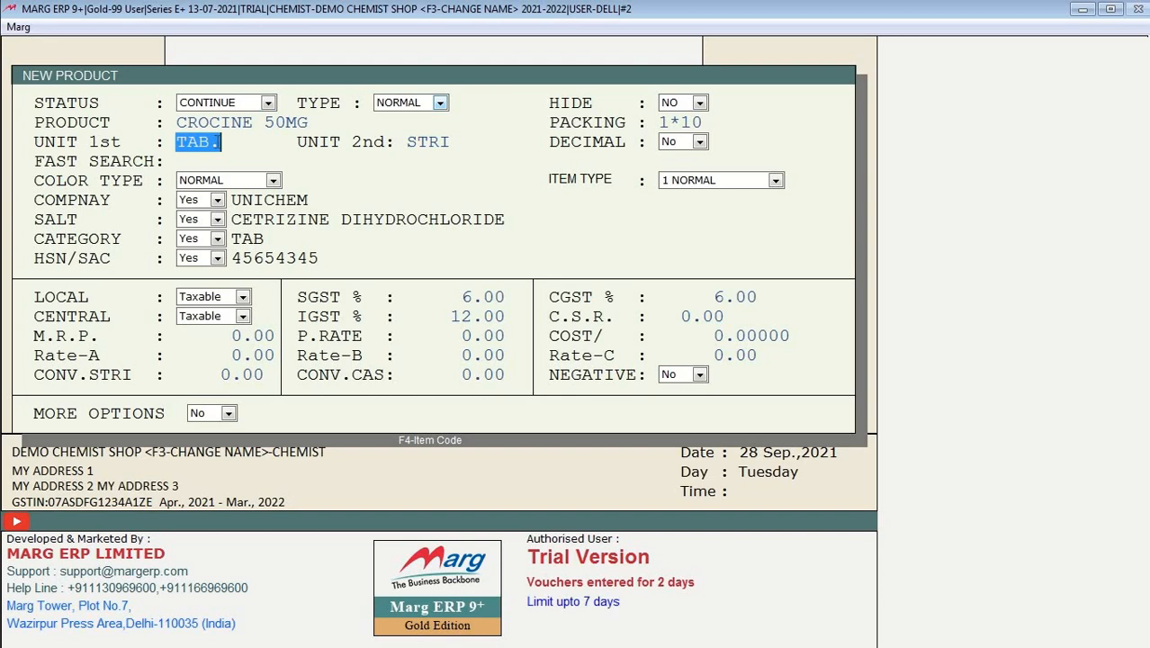
left_click_drag(220, 142, 180, 144)
left_click(179, 146)
key("Return")
key("Return")
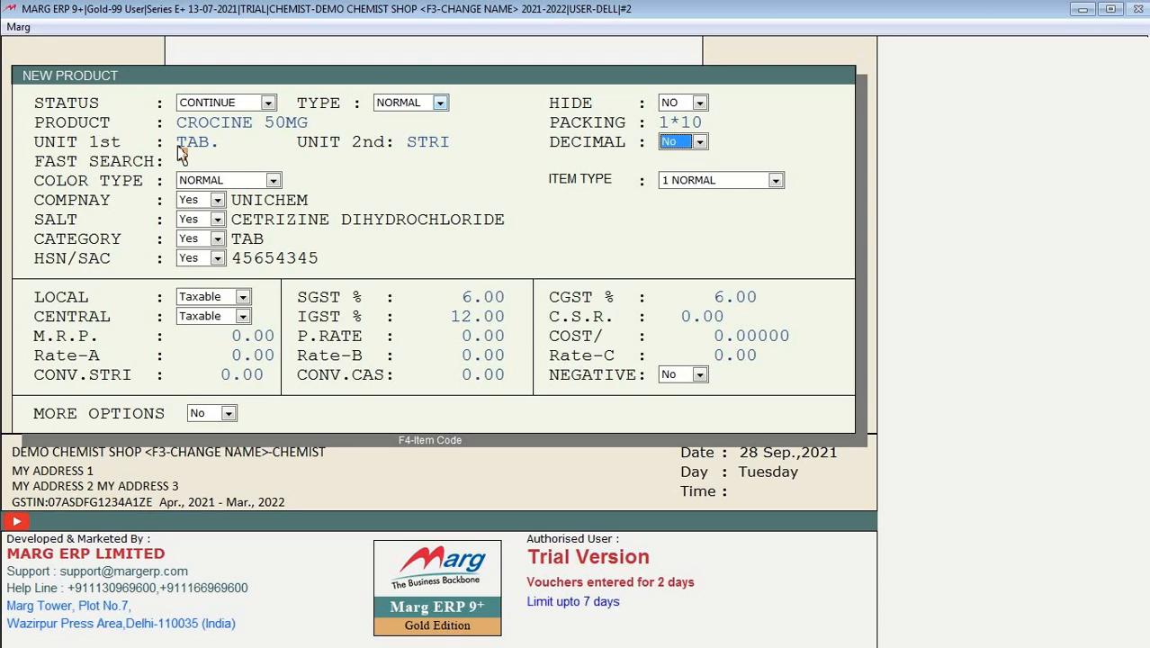
key("Return")
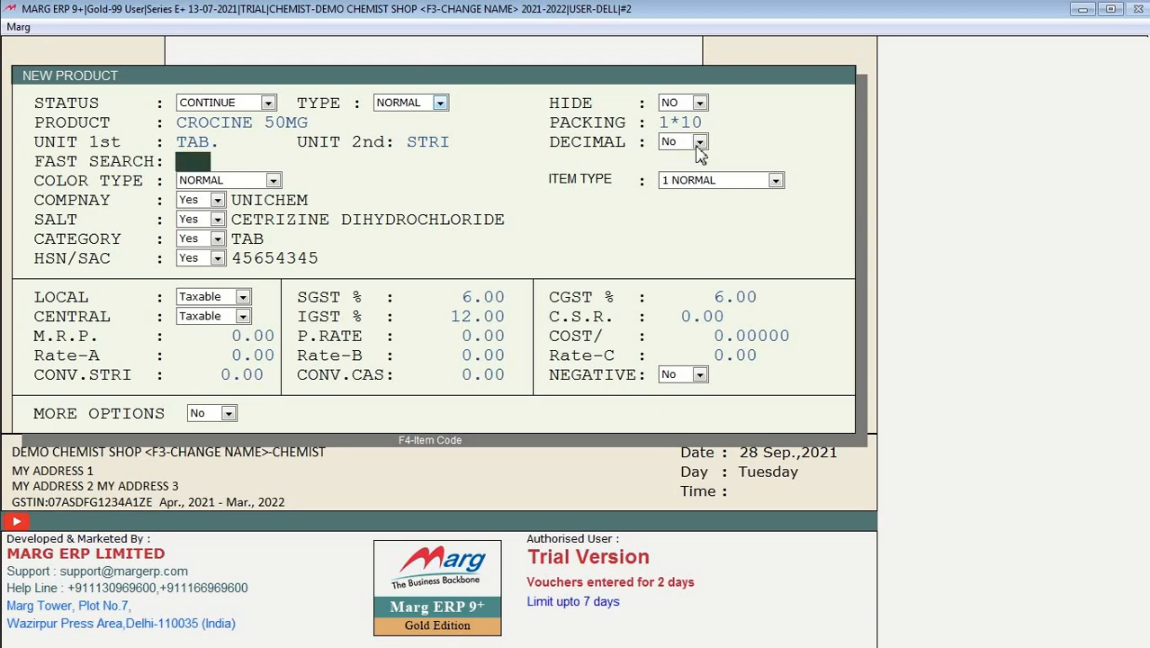
left_click(700, 143)
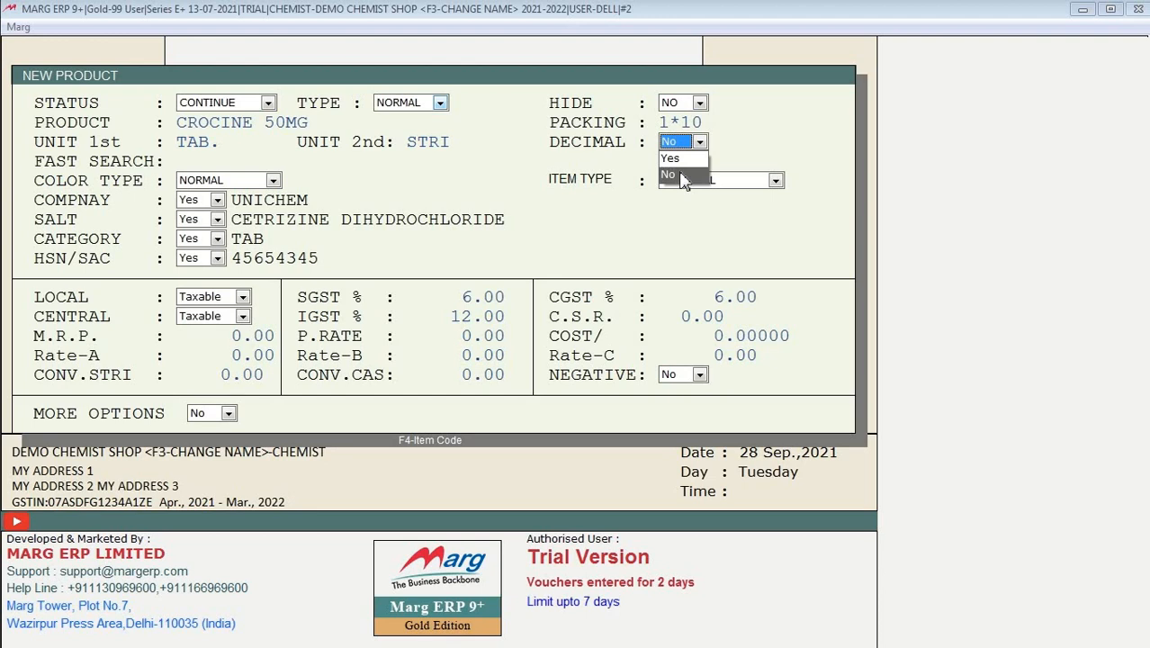
left_click(684, 175)
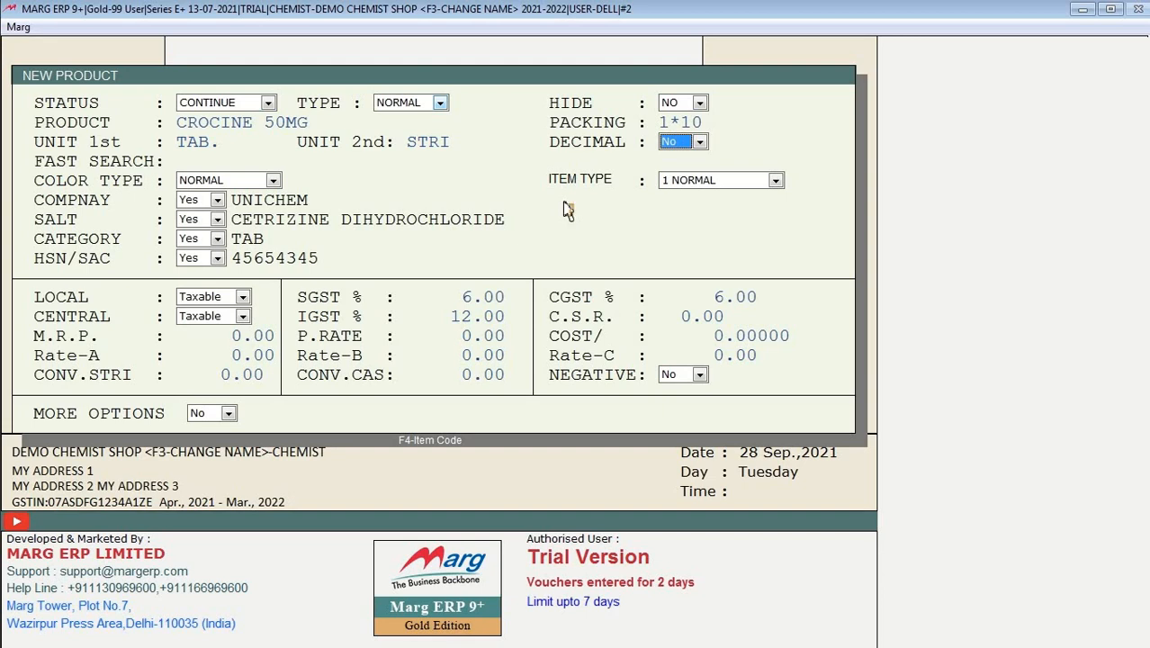
Step: Replace the mistyped CR5/CB search codes and set the fast search code to CC5
key("Return")
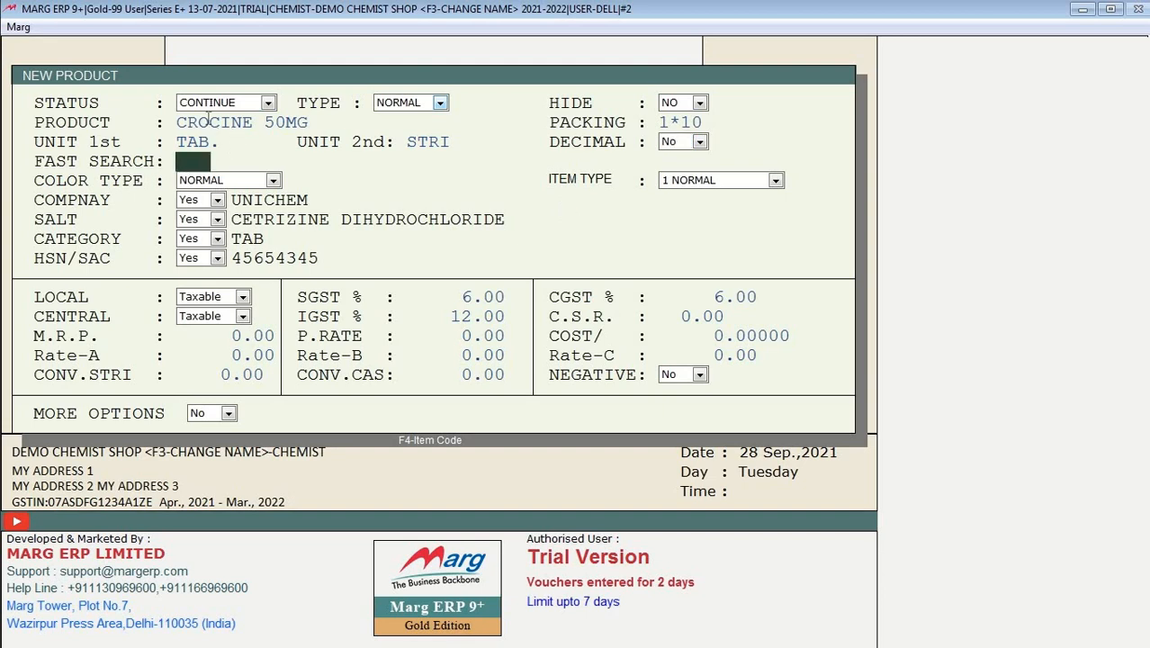
type("CR5  ")
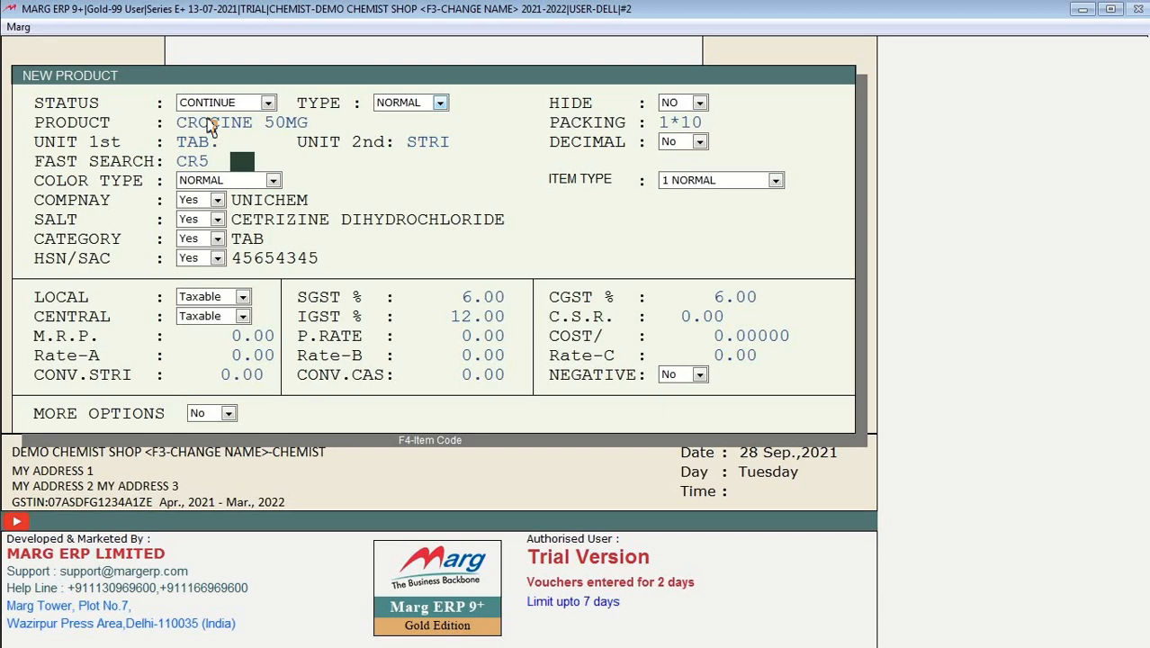
type("CB")
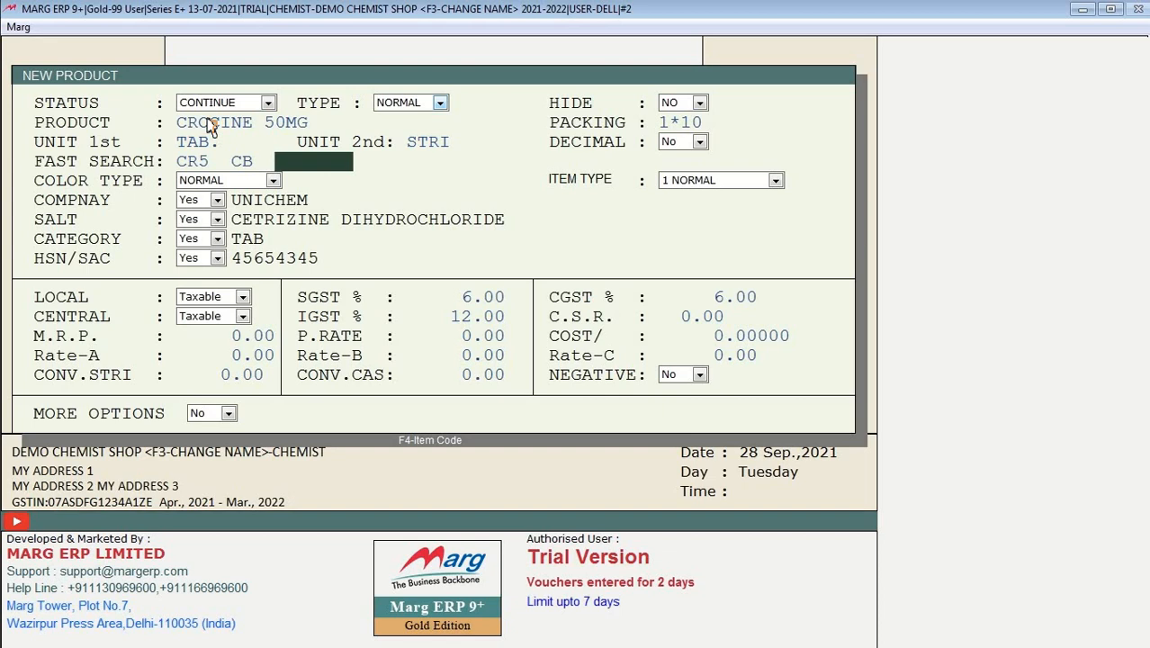
key("Up")
key("BackSpace")
key("BackSpace")
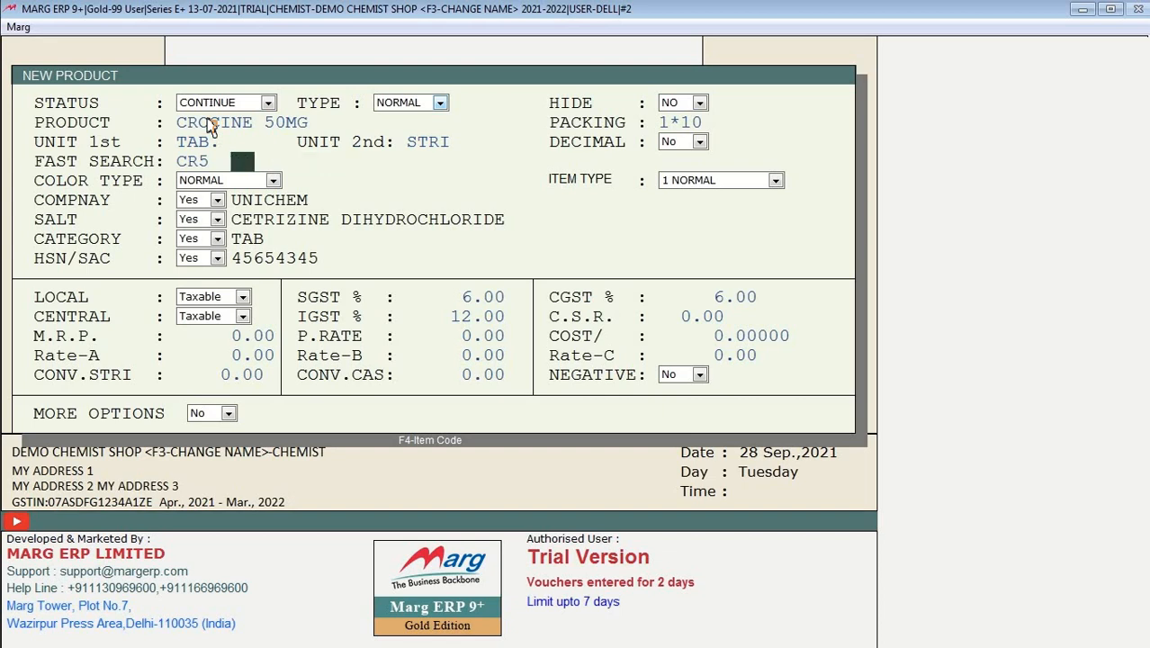
key("BackSpace")
key("BackSpace")
key("BackSpace")
key("BackSpace")
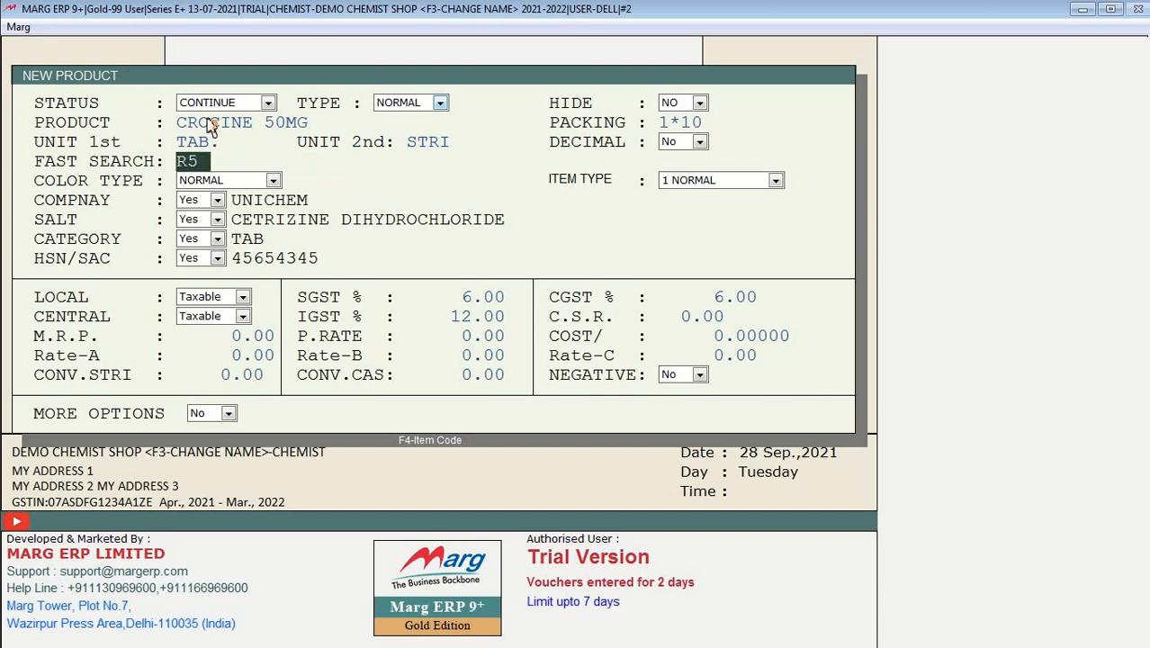
key("Return")
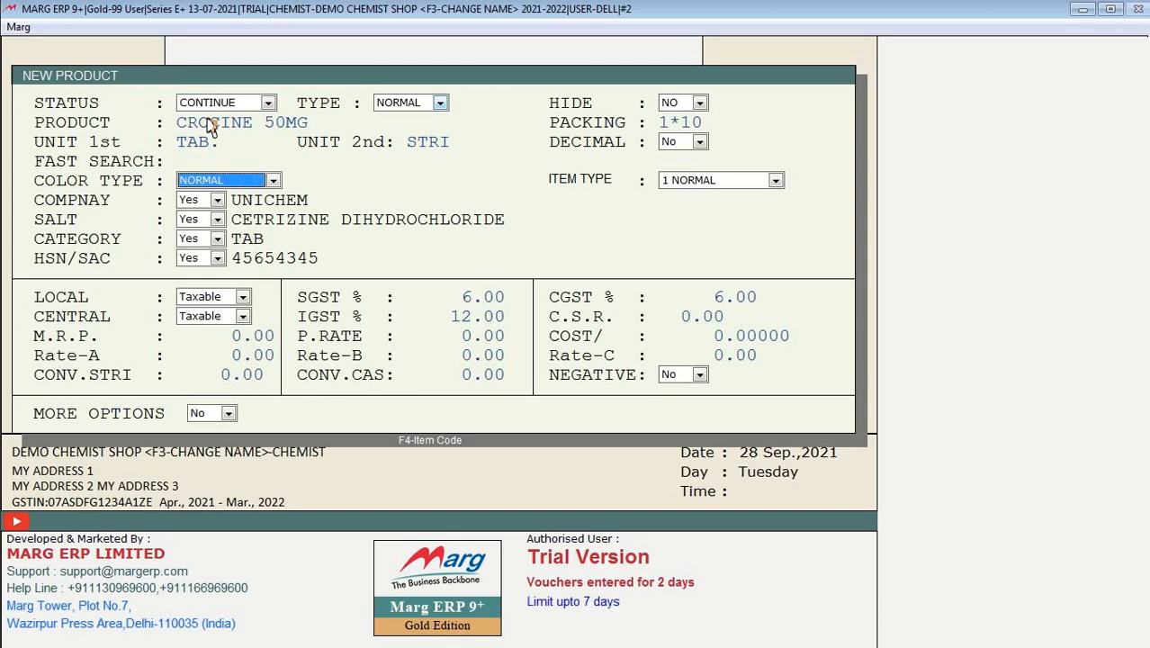
key("Return")
key("Up")
left_click(187, 161)
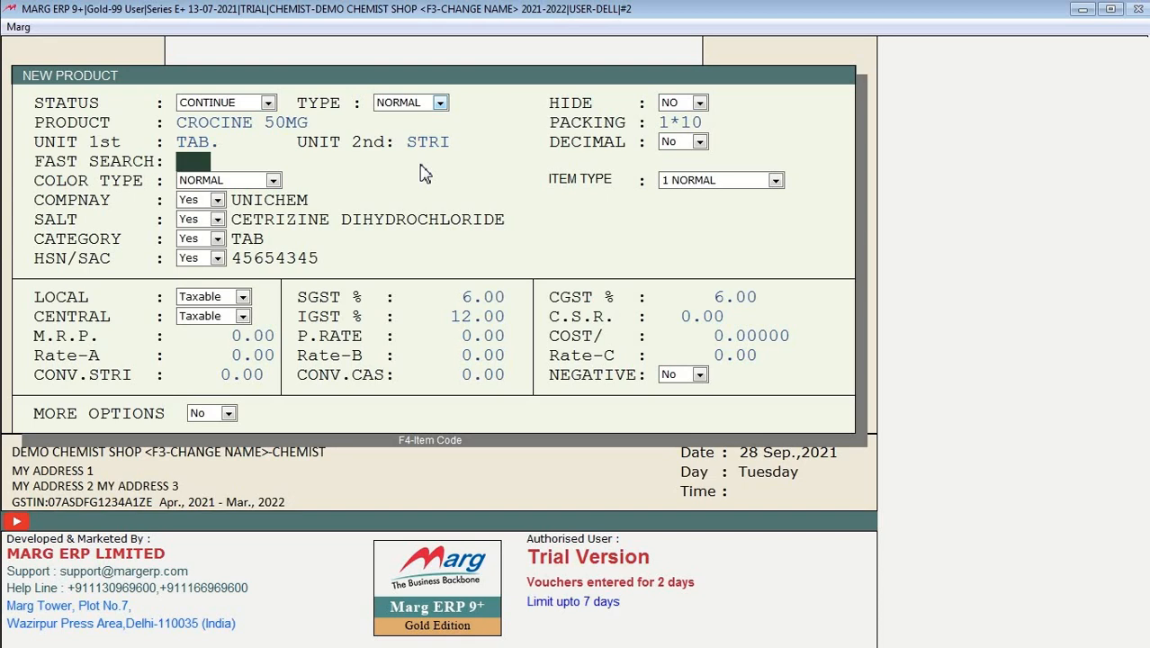
type("CC5")
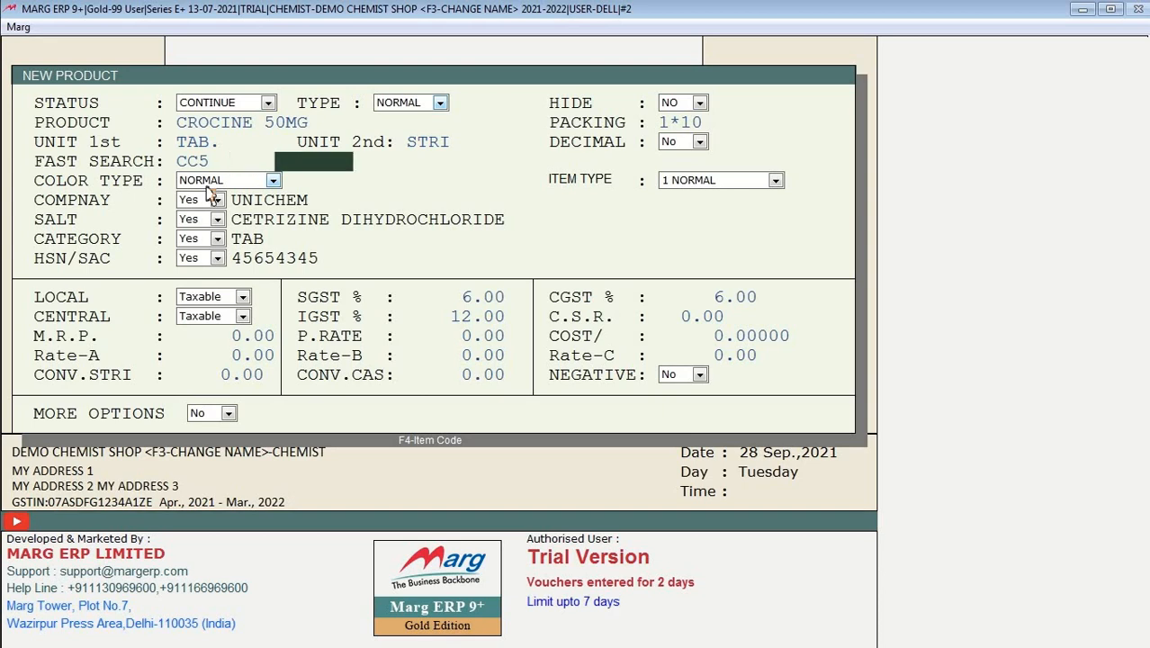
key("Return")
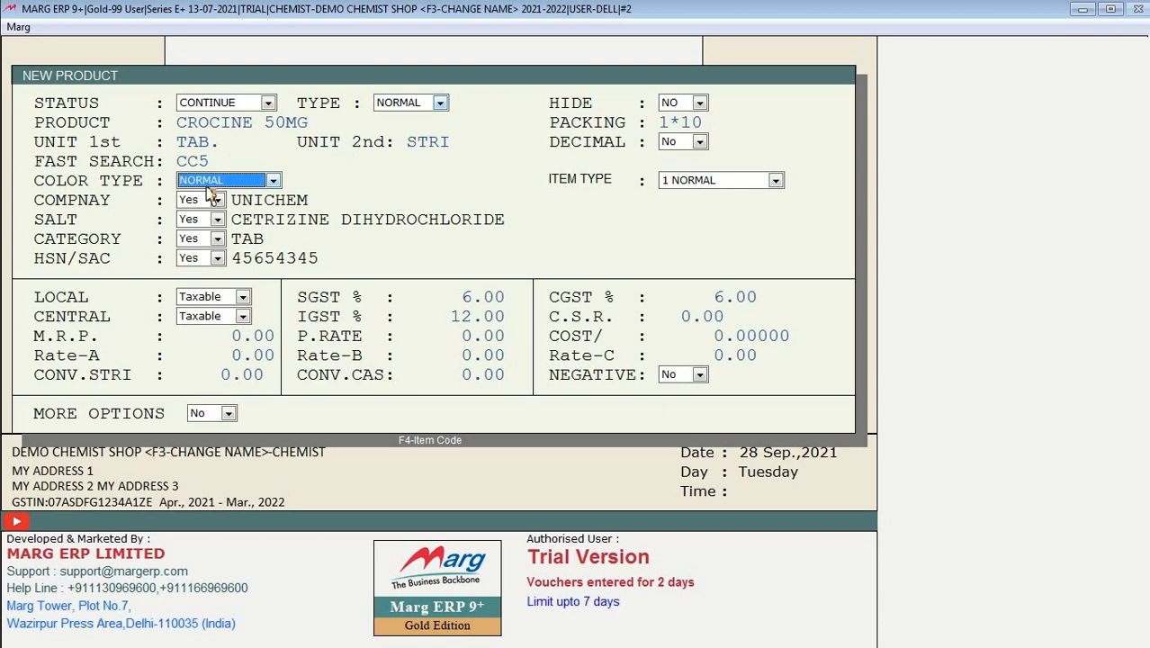
Step: Choose BLUE as the colour type and continue past item type to the save prompt
left_click(207, 187)
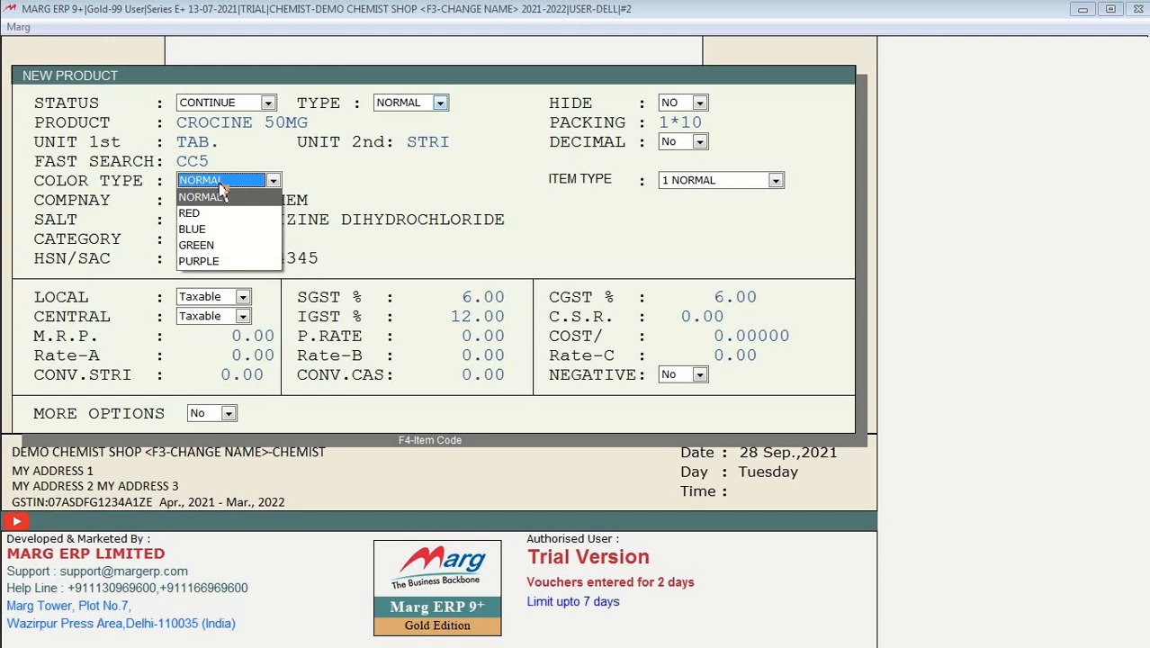
key("Down")
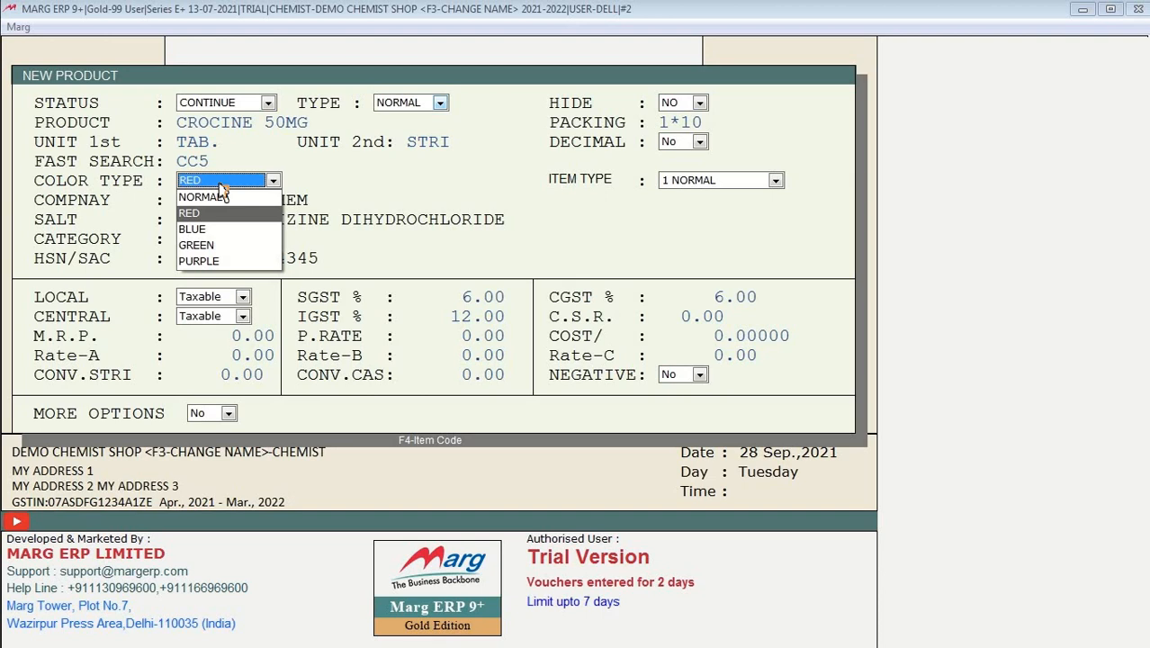
key("Down")
key("Up")
key("Down")
key("Up")
key("Down")
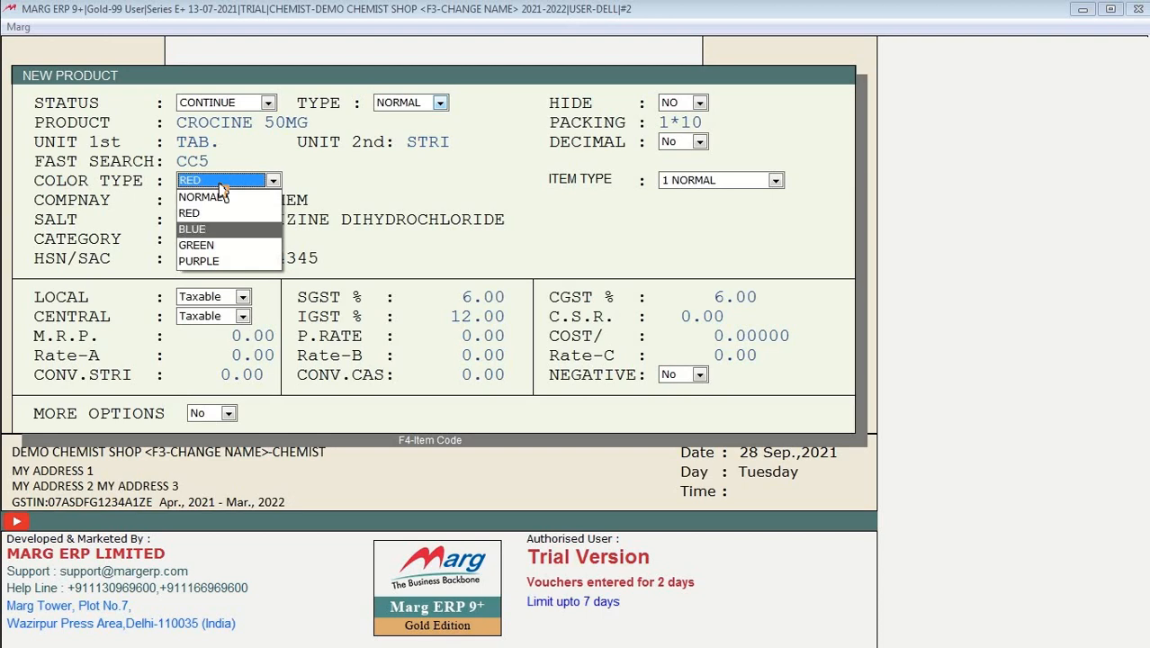
key("Return")
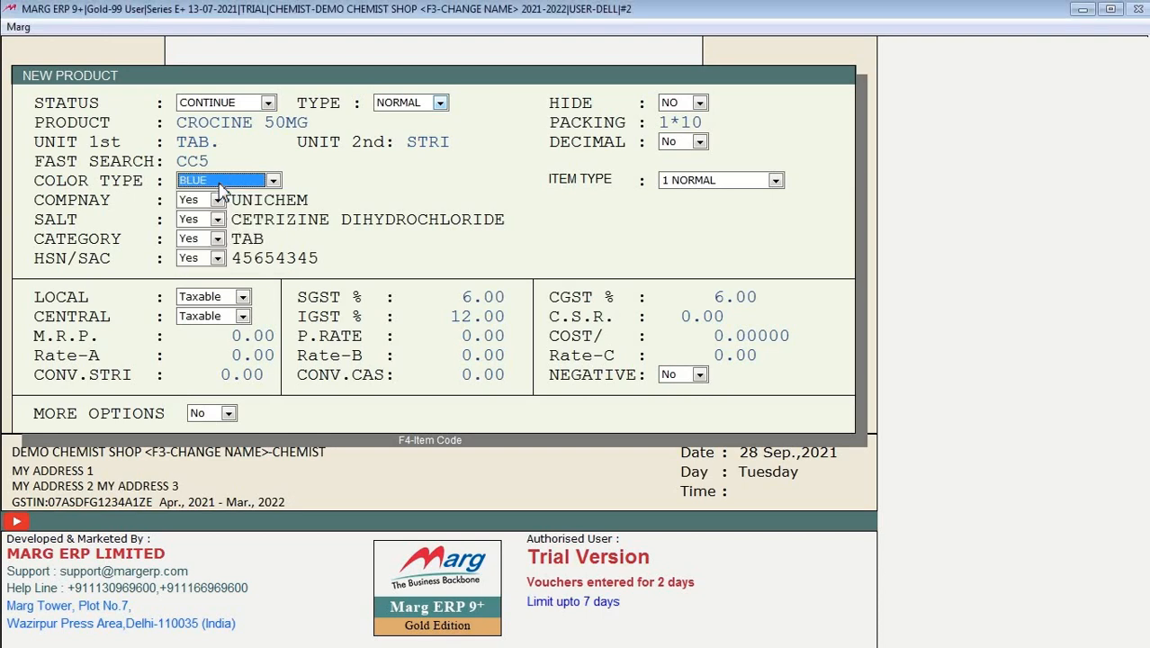
key("Return")
key("Return")
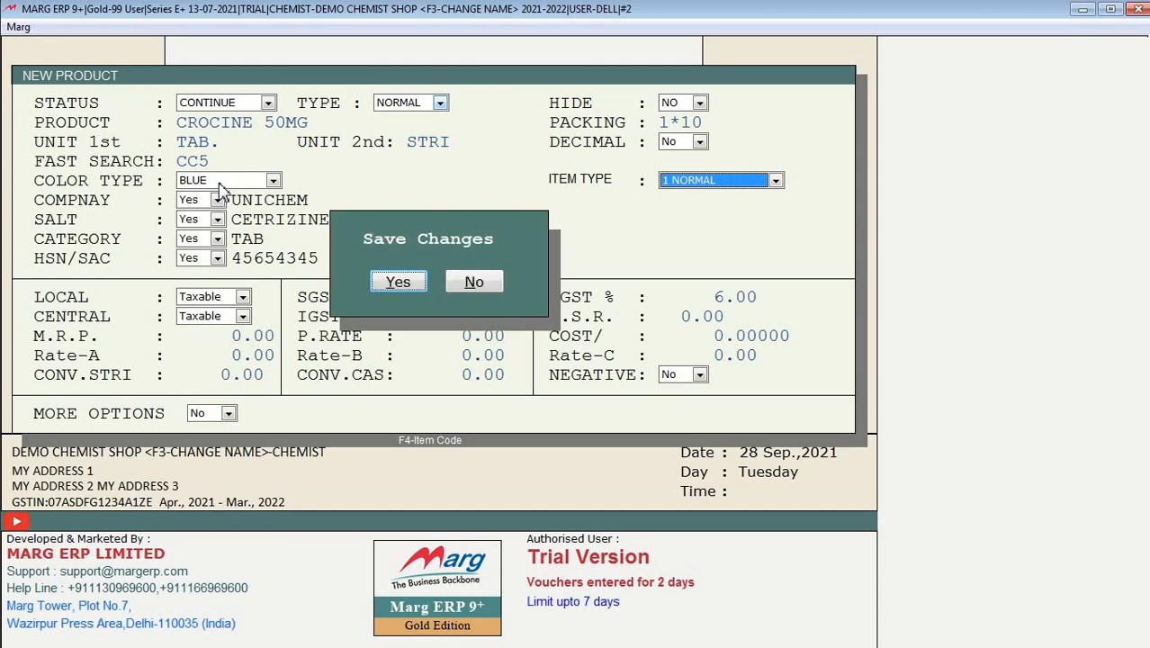
key("Return")
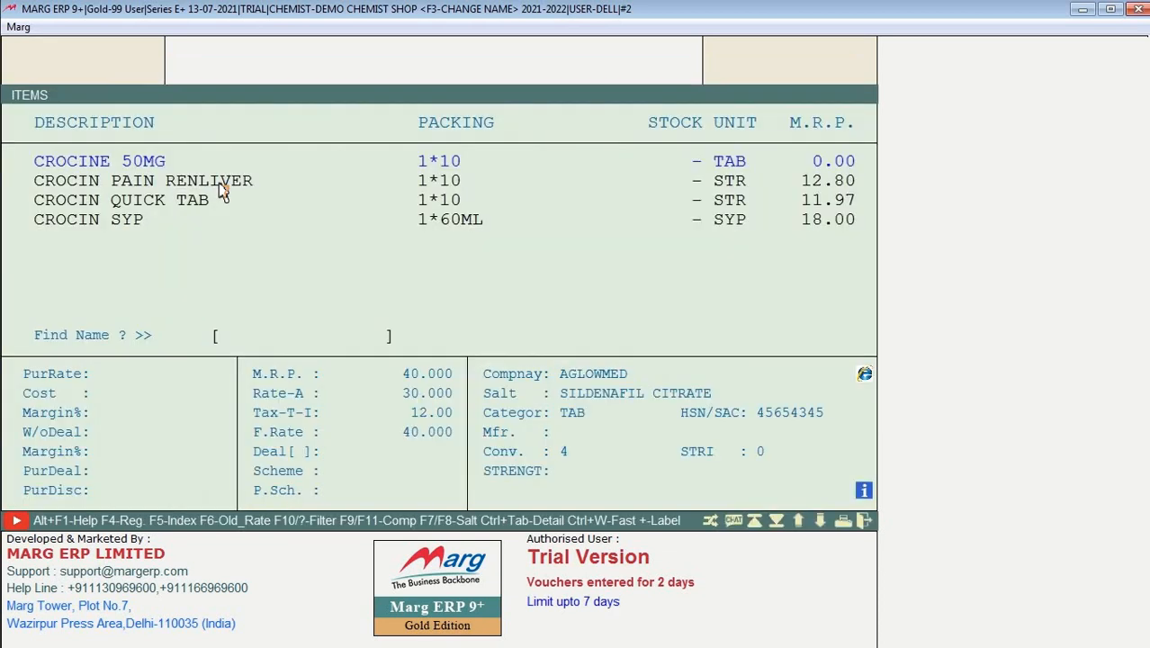
Step: Save the product, locate CROCINE 50MG in the items list and reopen it for modification
key("Up")
key("Up")
key("Up")
key("Up")
key("Up")
key("Up")
key("Up")
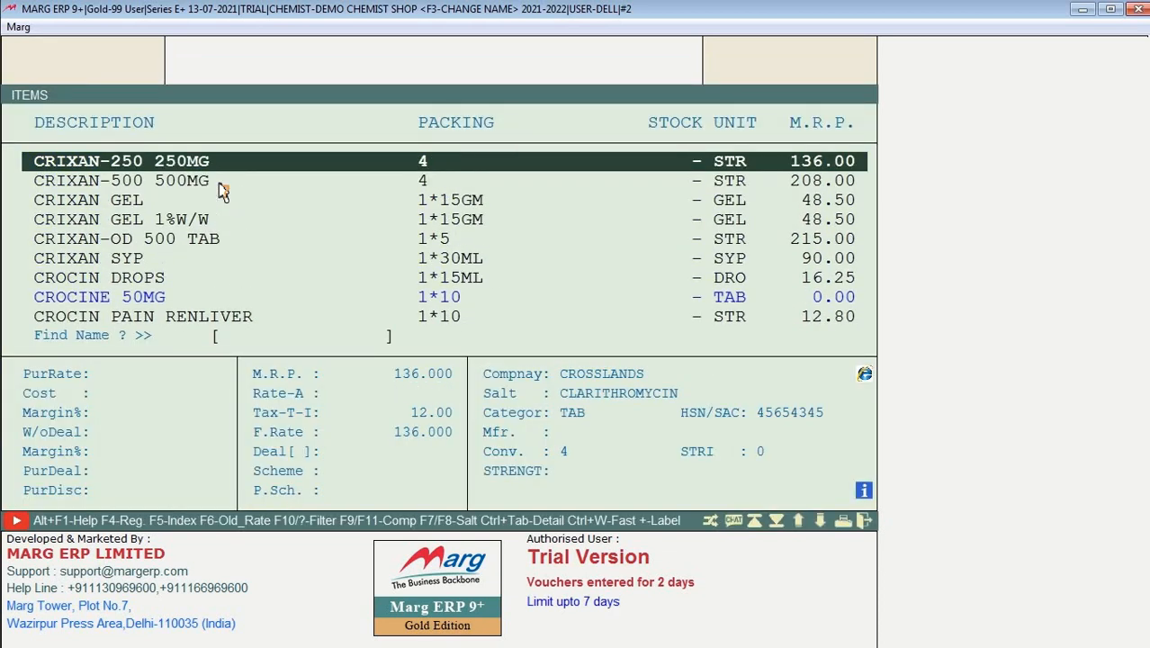
key("Down")
key("Down")
key("Down")
key("Down")
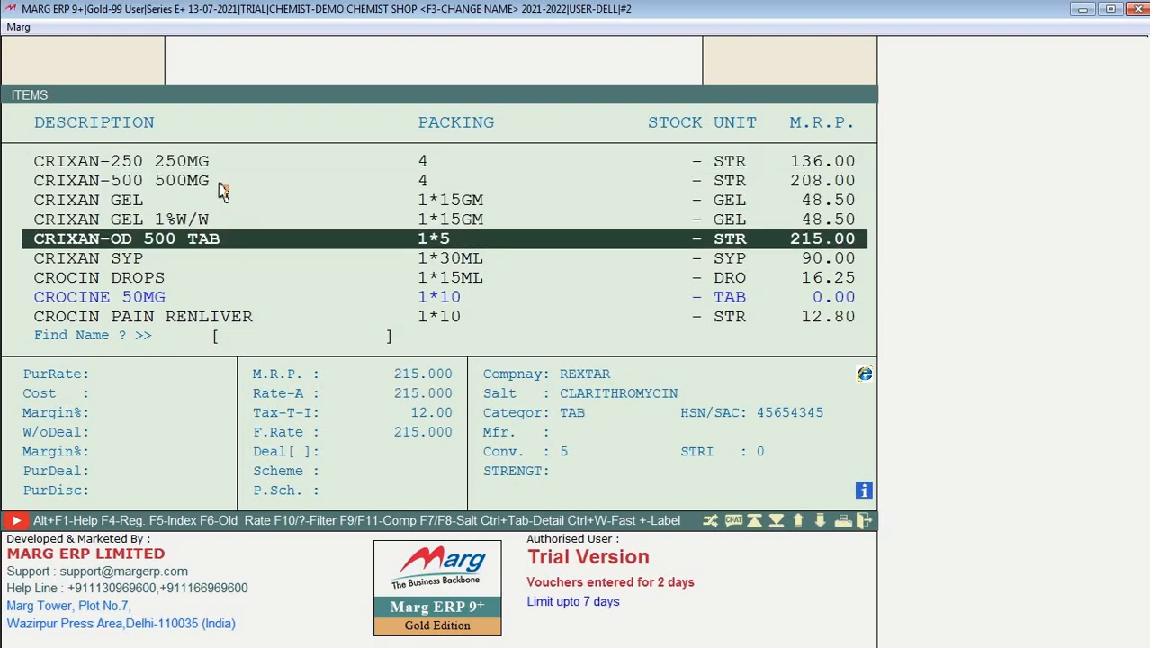
key("Down")
key("Up")
key("Up")
key("Up")
key("Up")
key("Down")
key("Down")
key("Down")
key("Down")
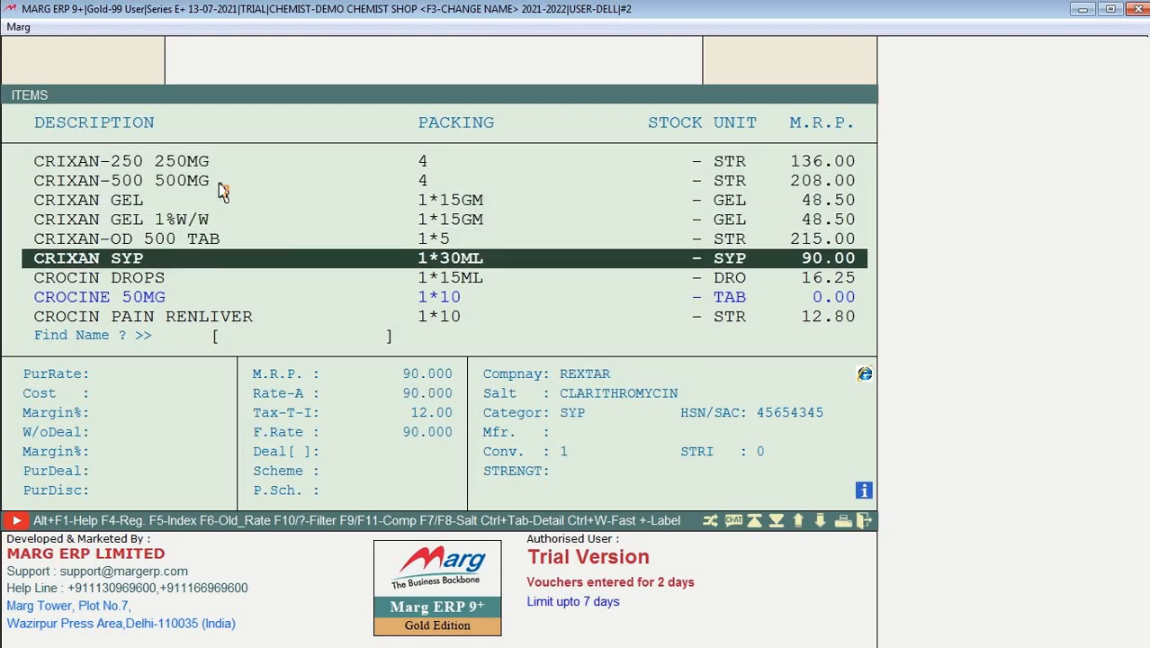
key("Down")
key("Down")
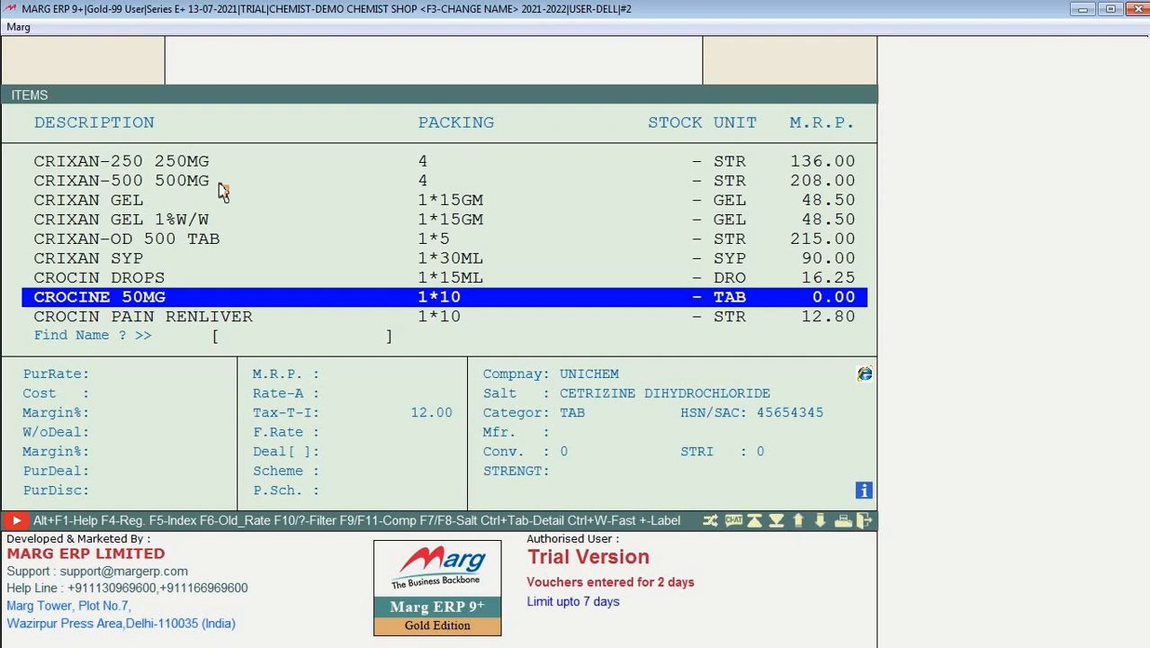
key("Up")
key("Up")
key("Up")
key("Up")
key("Up")
key("Up")
key("Up")
key("Up")
key("Up")
key("Up")
key("Up")
key("Up")
key("Up")
key("Up")
key("Up")
key("Up")
key("Up")
key("Up")
key("Up")
key("Up")
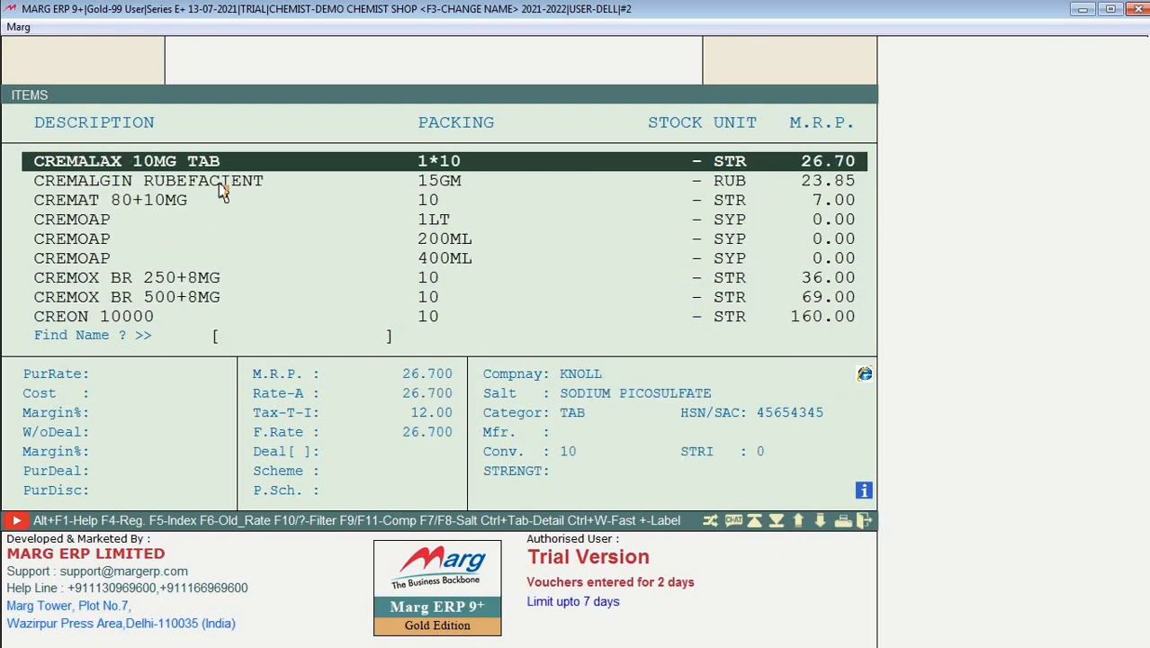
key("Down")
key("Down")
key("Down")
key("Down")
key("Down")
key("Down")
key("Down")
key("Down")
key("Down")
key("Down")
key("Down")
key("Down")
key("Down")
key("Down")
key("Down")
key("Down")
key("Down")
key("Down")
key("Down")
key("Down")
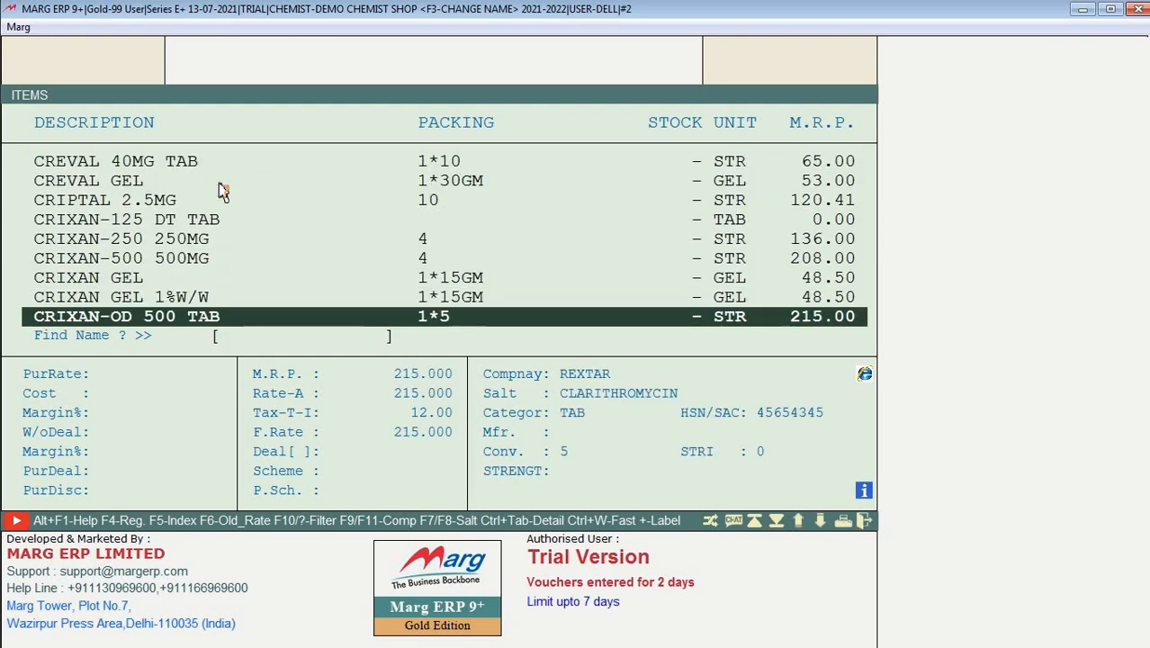
key("Down")
key("Down")
key("Down")
key("Down")
key("Down")
key("Down")
key("Down")
key("Up")
key("Up")
key("Up")
key("Up")
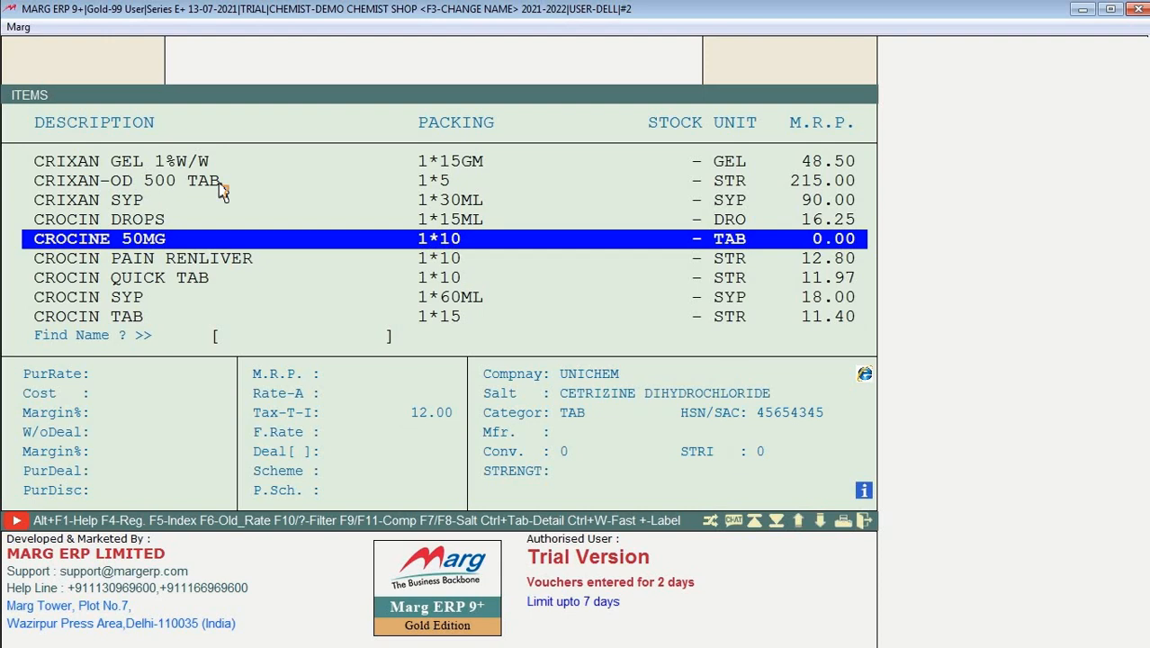
key("Return")
key("Return")
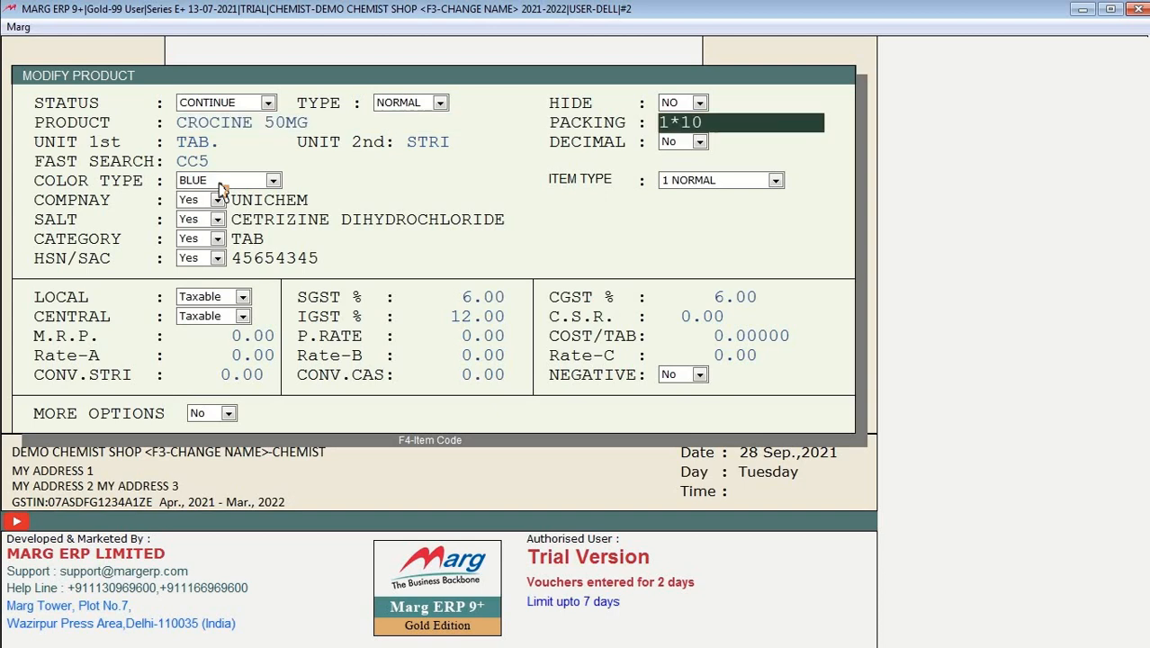
key("Return")
key("Return")
key("Return")
key("Return")
key("Return")
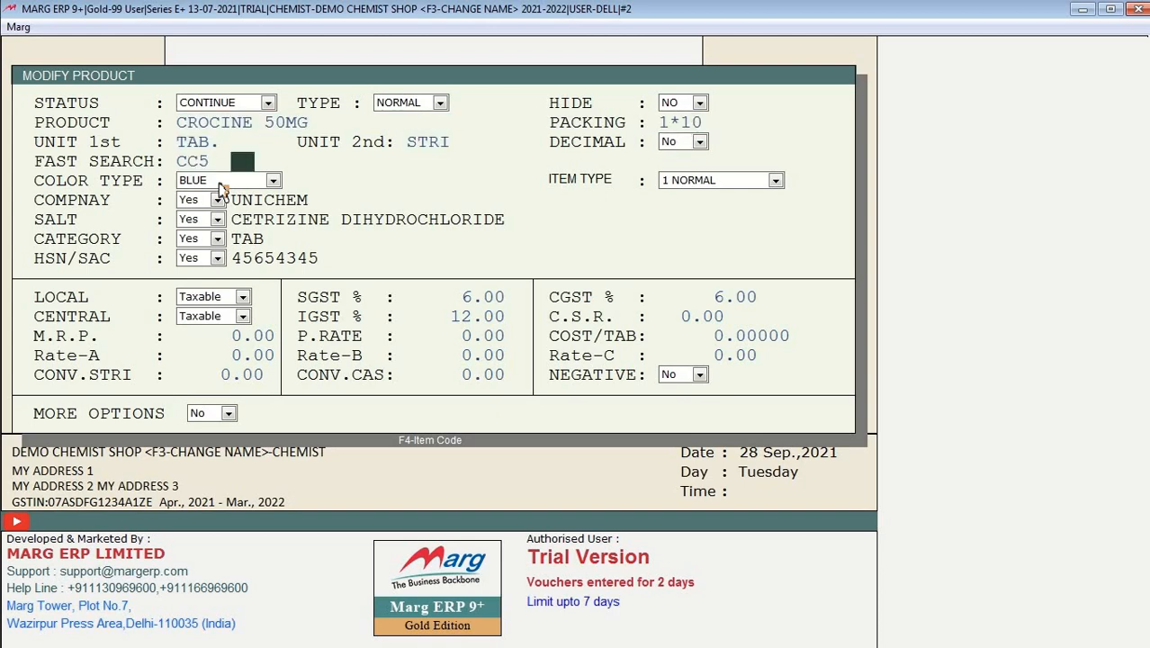
key("Return")
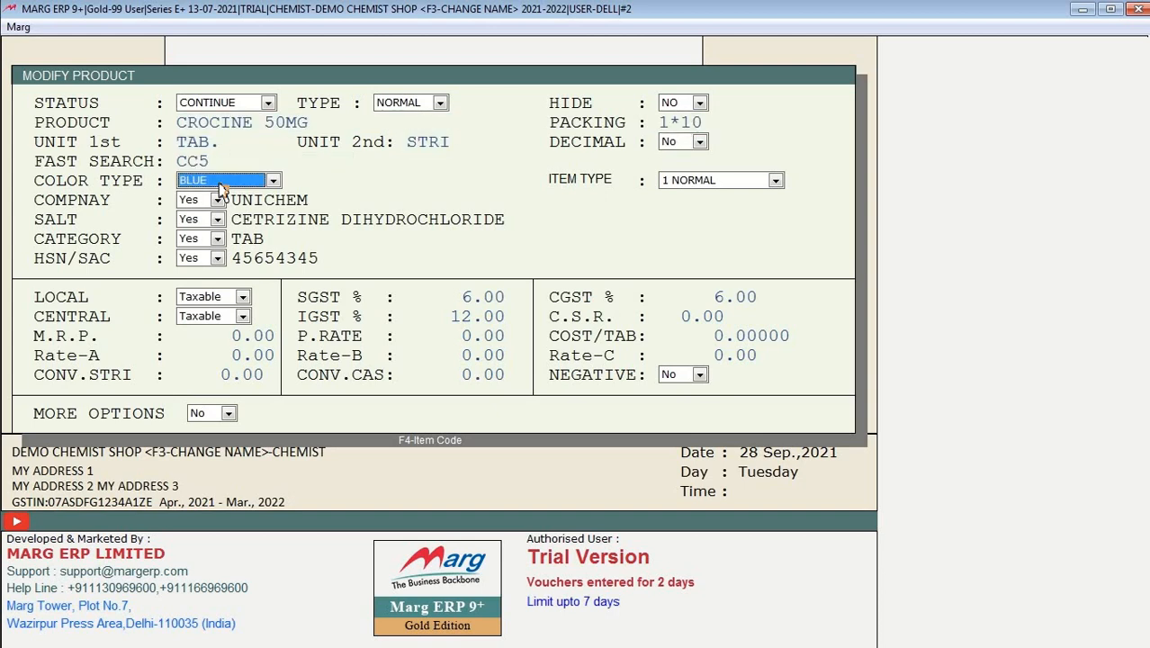
key("Return")
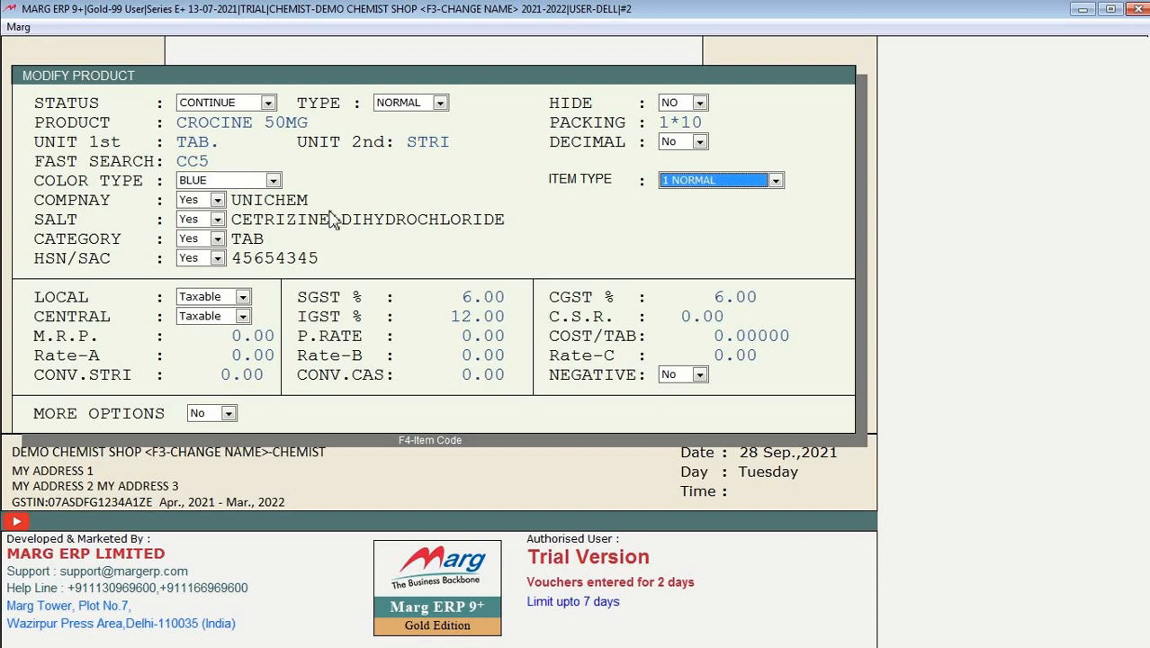
key("space")
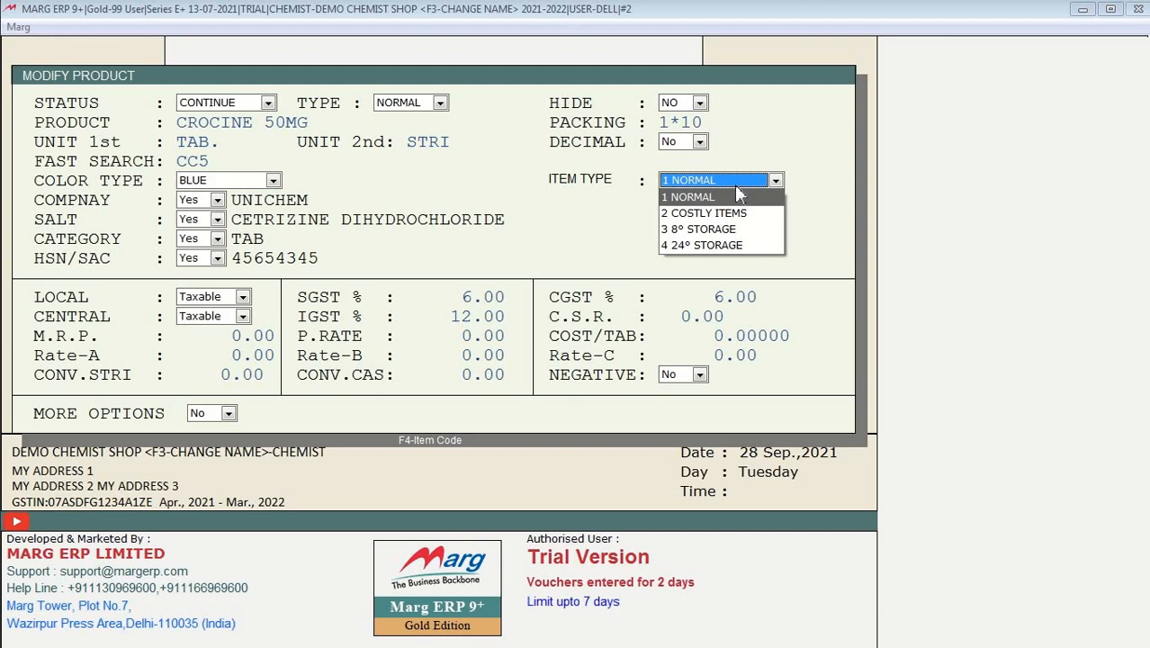
key("Down")
key("Down")
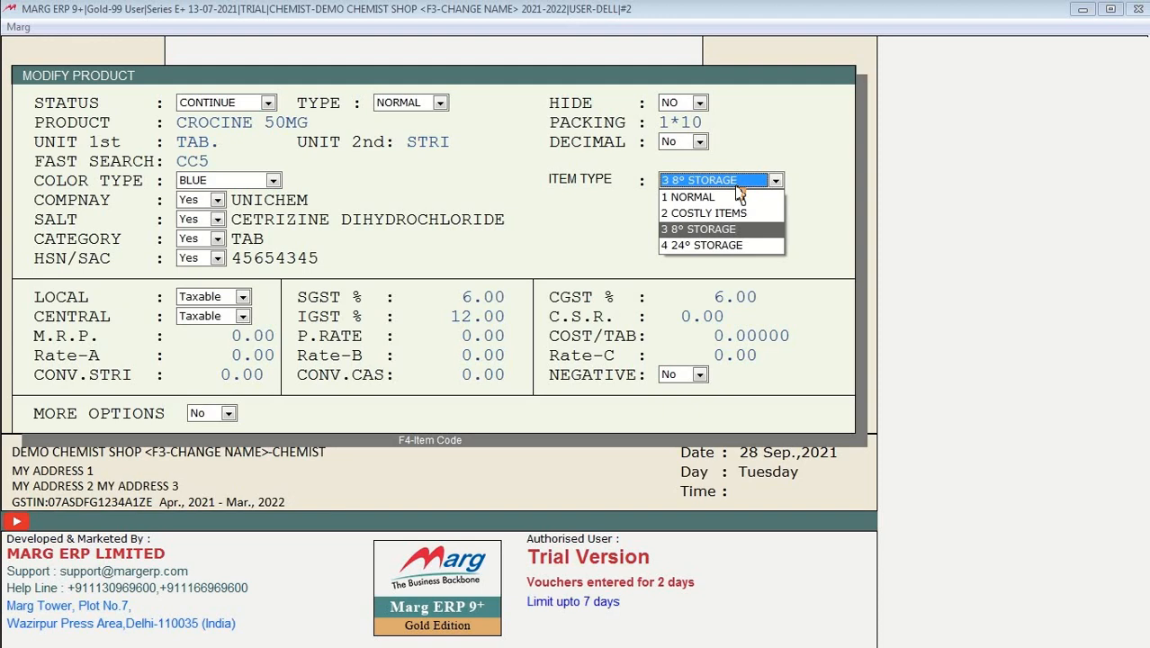
key("Down")
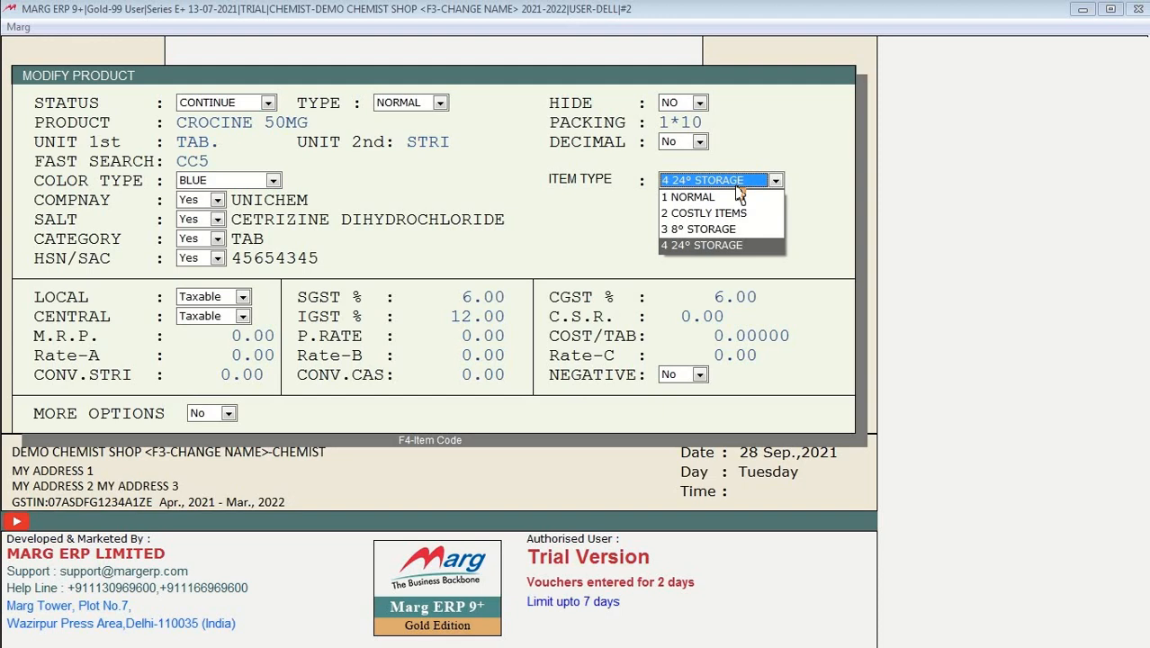
key("Up")
key("Up")
key("Down")
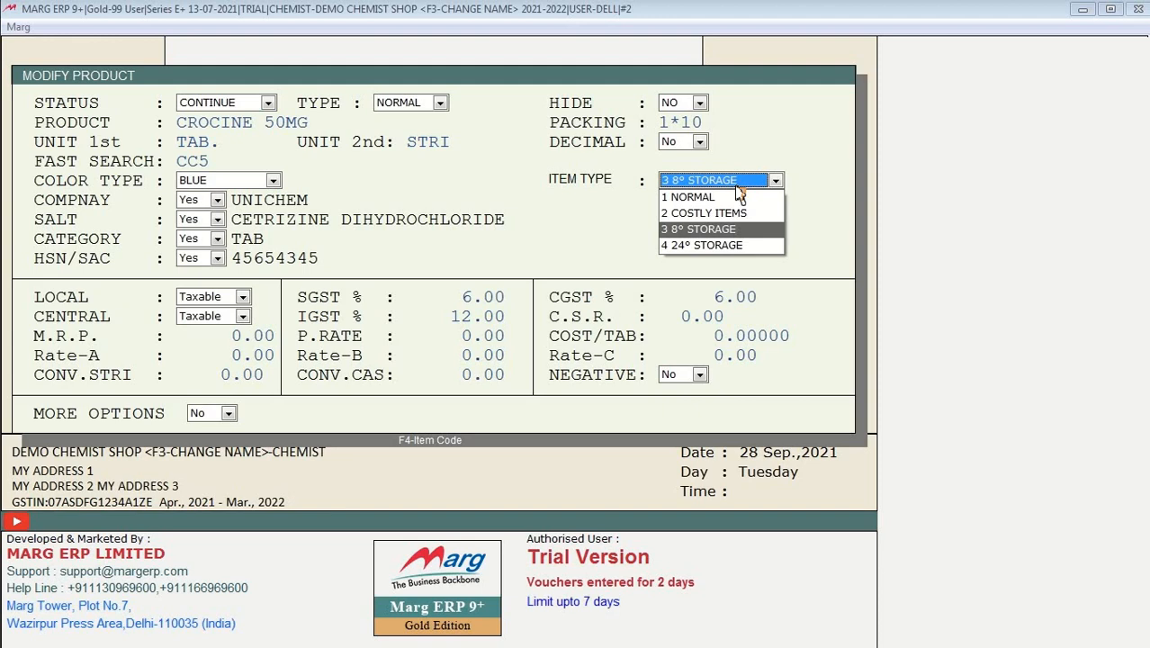
key("Up")
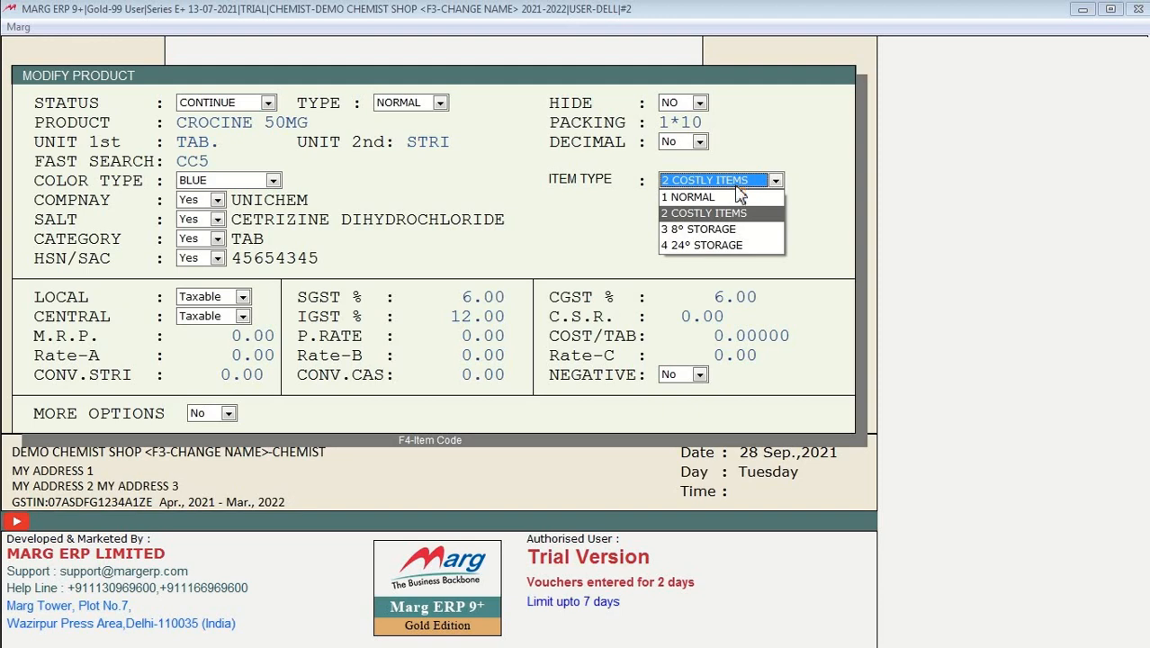
left_click(736, 186)
left_click(737, 187)
left_click(736, 192)
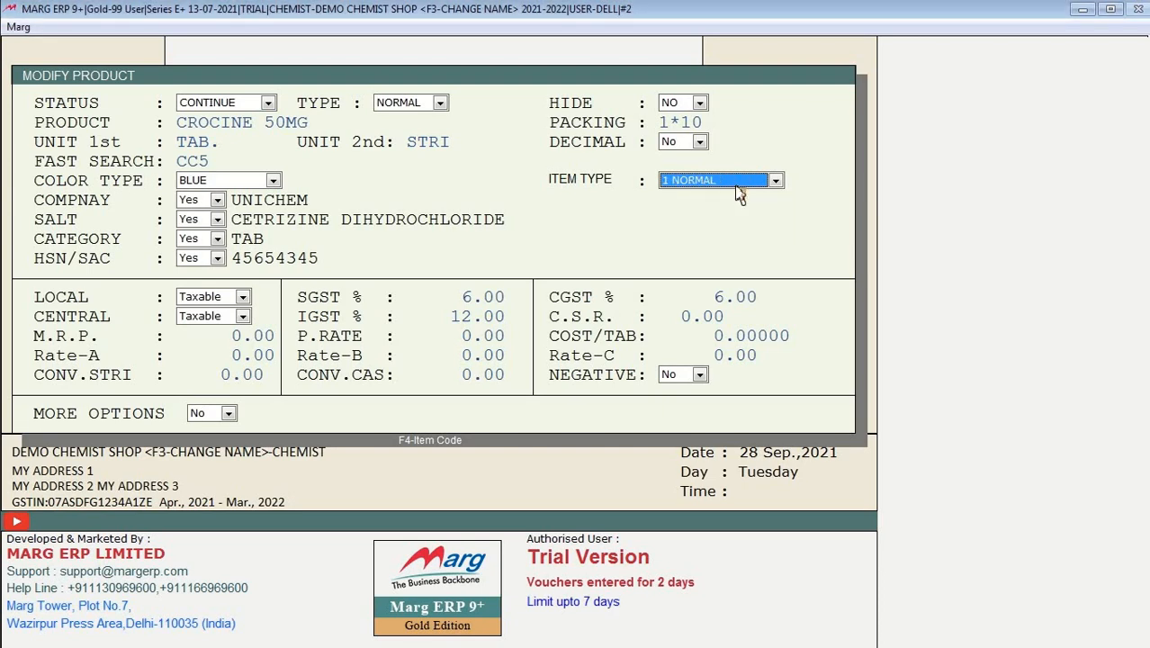
key("Return")
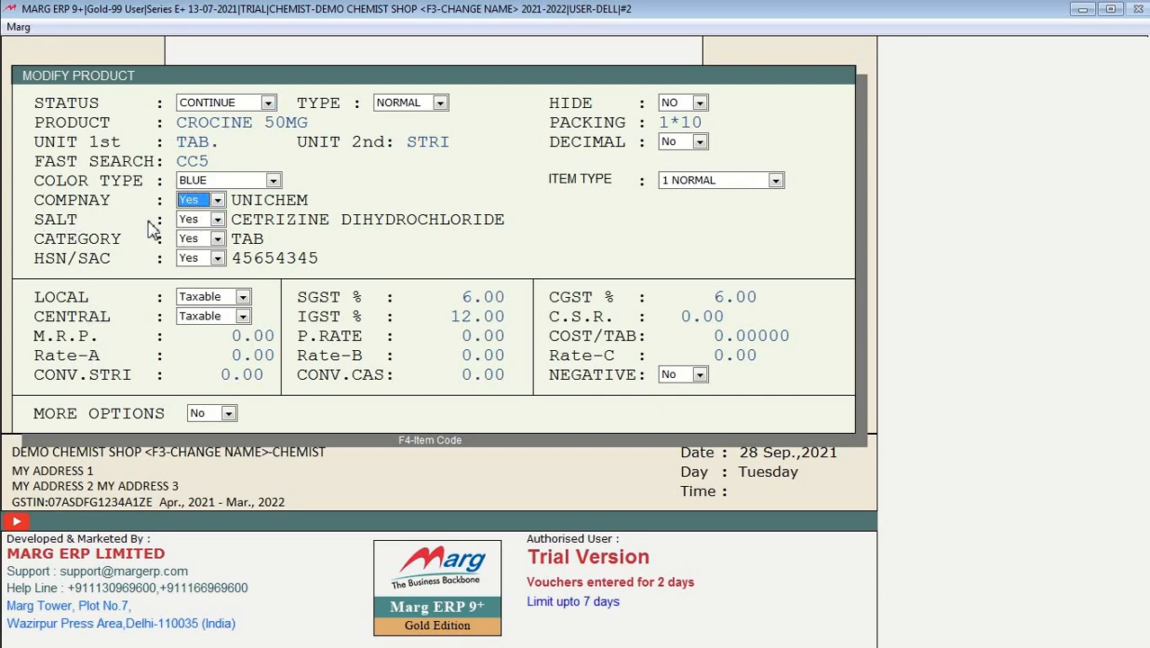
Step: Change the company from UNICHEM to CIPLA via a CIP search, then open the salt list
left_click(216, 201)
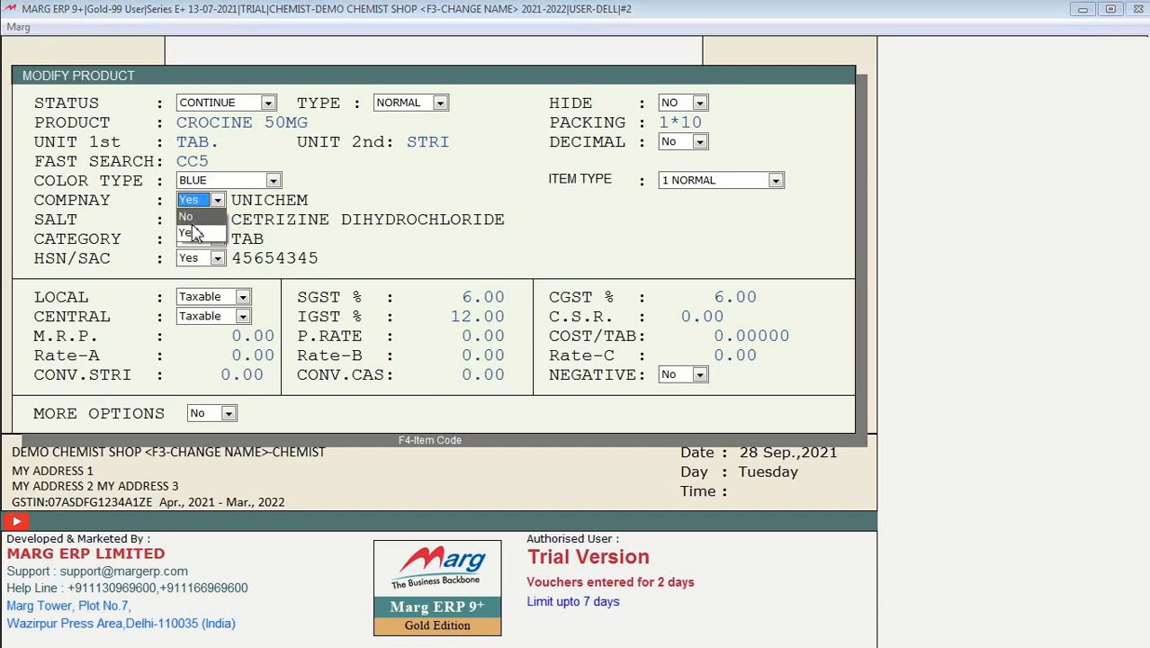
left_click(196, 233)
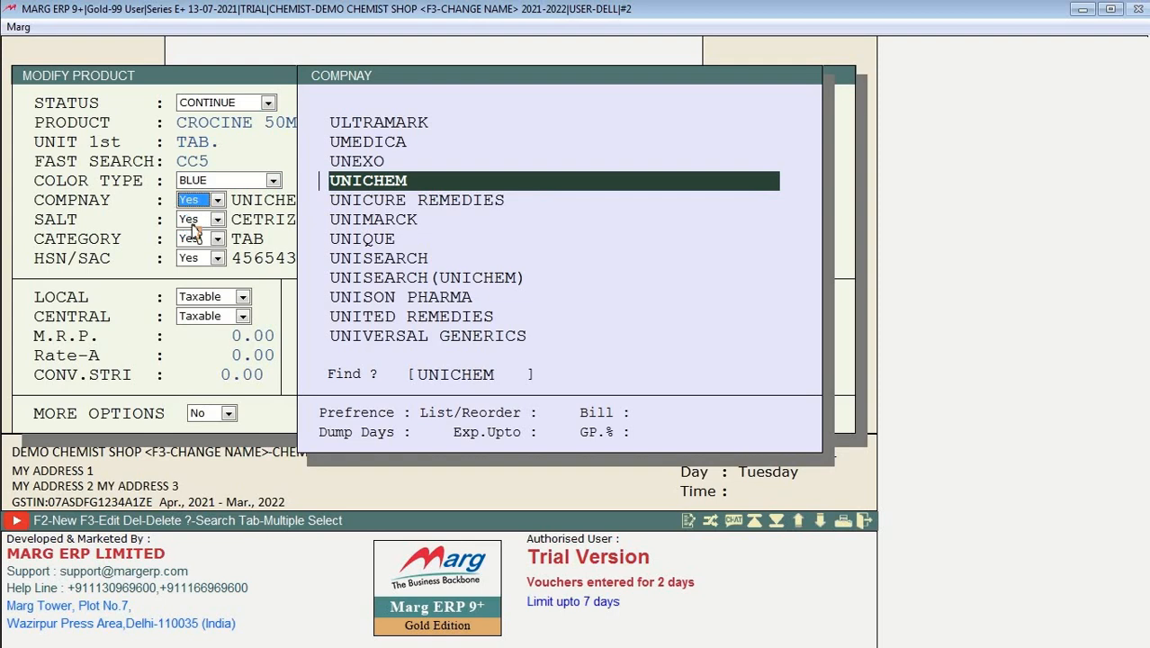
key("Up")
key("Up")
key("Up")
type("CIP")
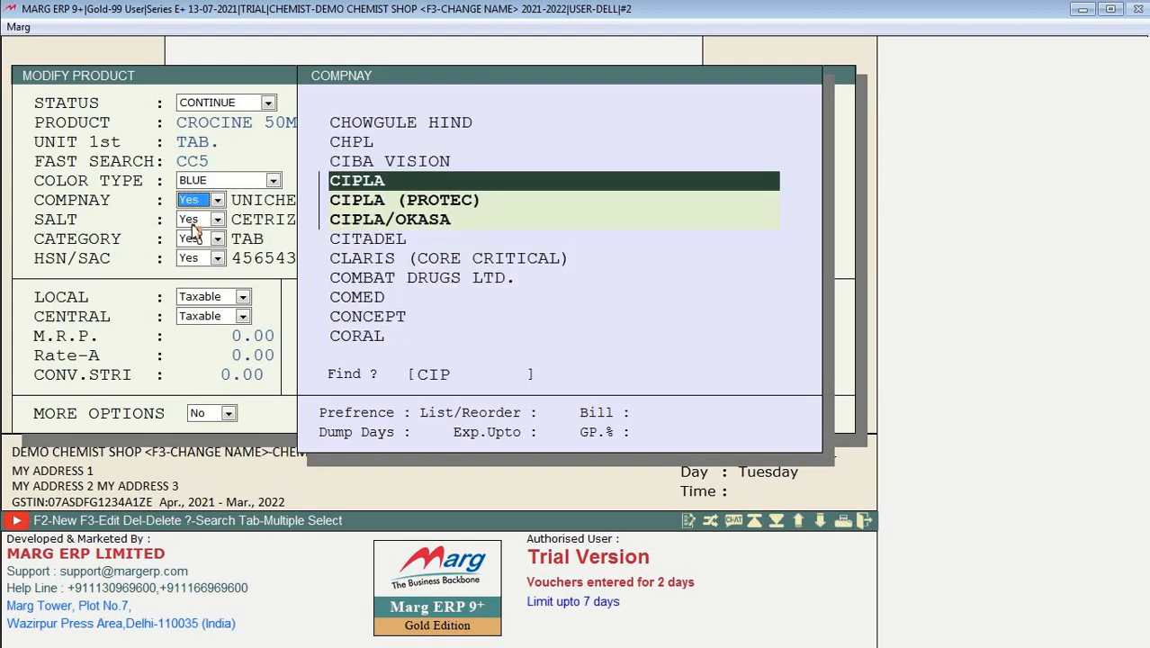
key("Return")
key("Return")
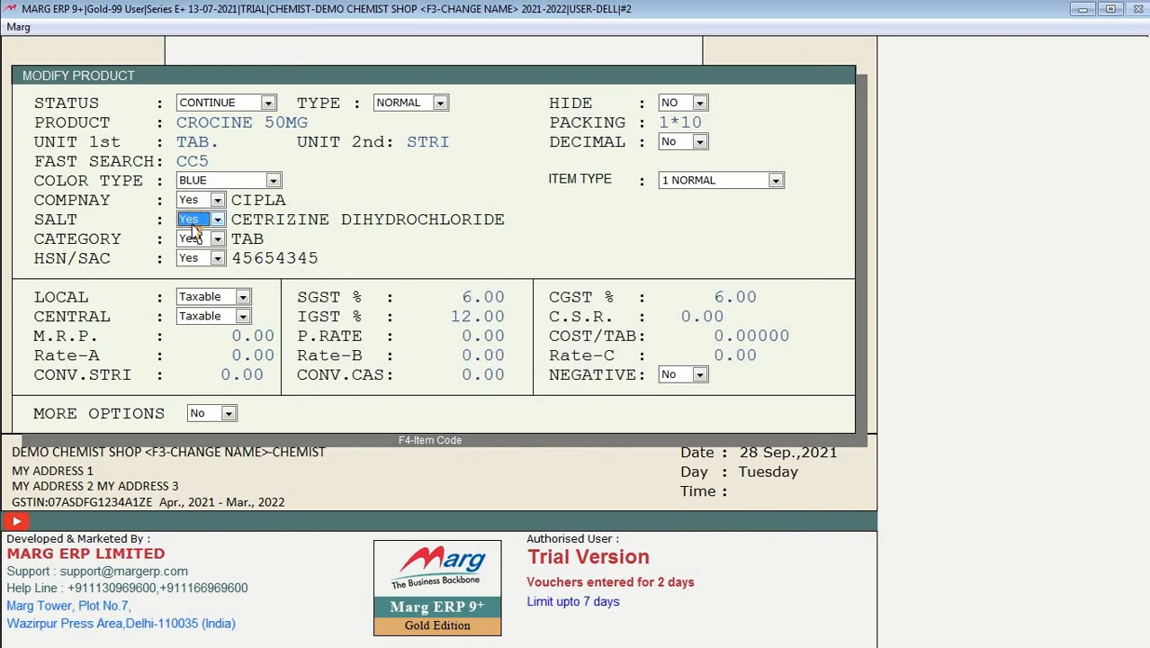
left_click(193, 225)
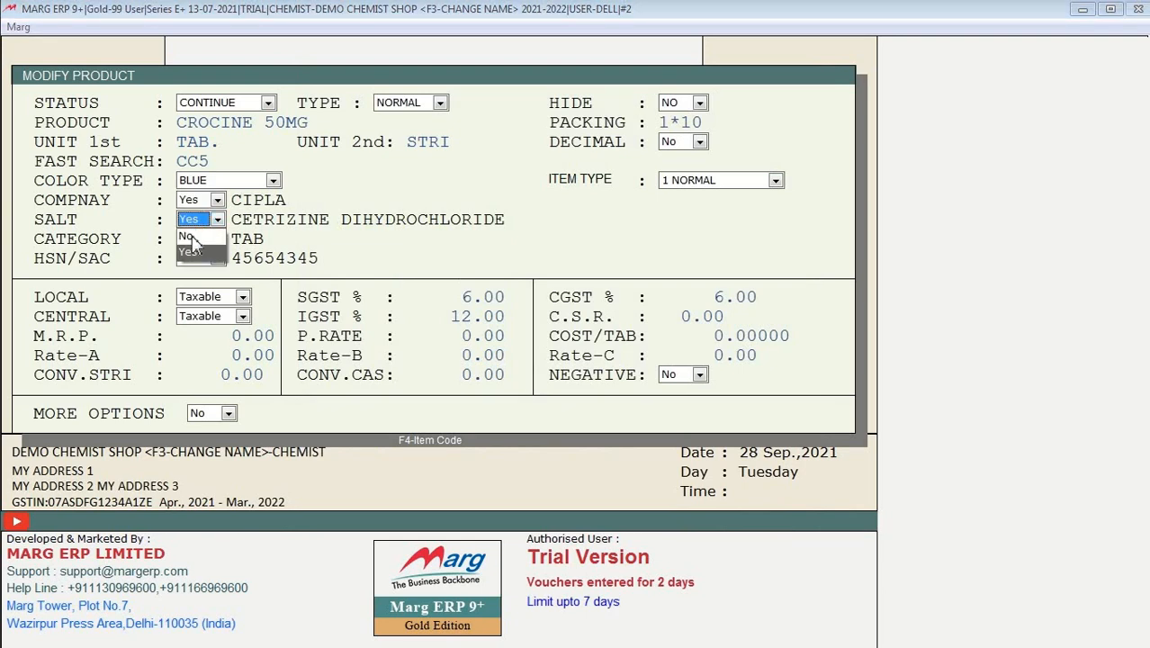
key("Return")
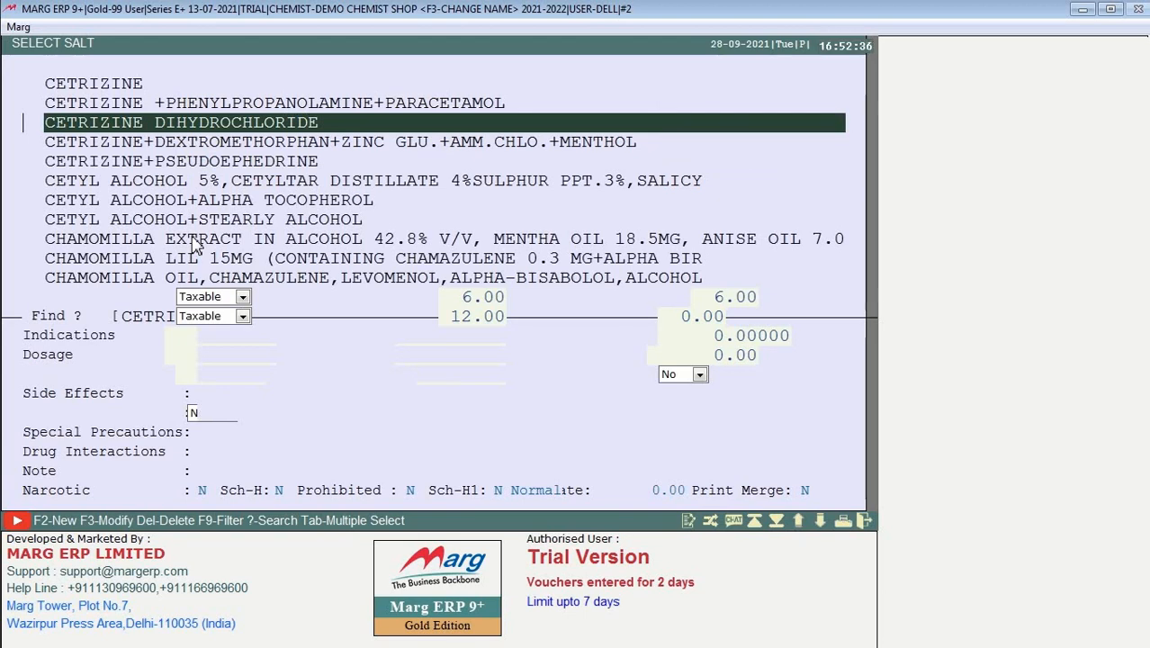
Step: Create a new salt named TEST+SALT and assign it to CROCINE 50MG
key("Down")
key("Down")
key("Down")
key("Down")
key("Down")
key("Down")
key("Down")
key("Down")
key("Down")
key("Down")
key("Down")
key("Down")
key("Down")
key("Down")
key("Down")
key("Down")
key("Down")
key("Down")
key("Down")
key("Down")
key("Down")
key("Down")
key("Down")
key("Down")
key("Down")
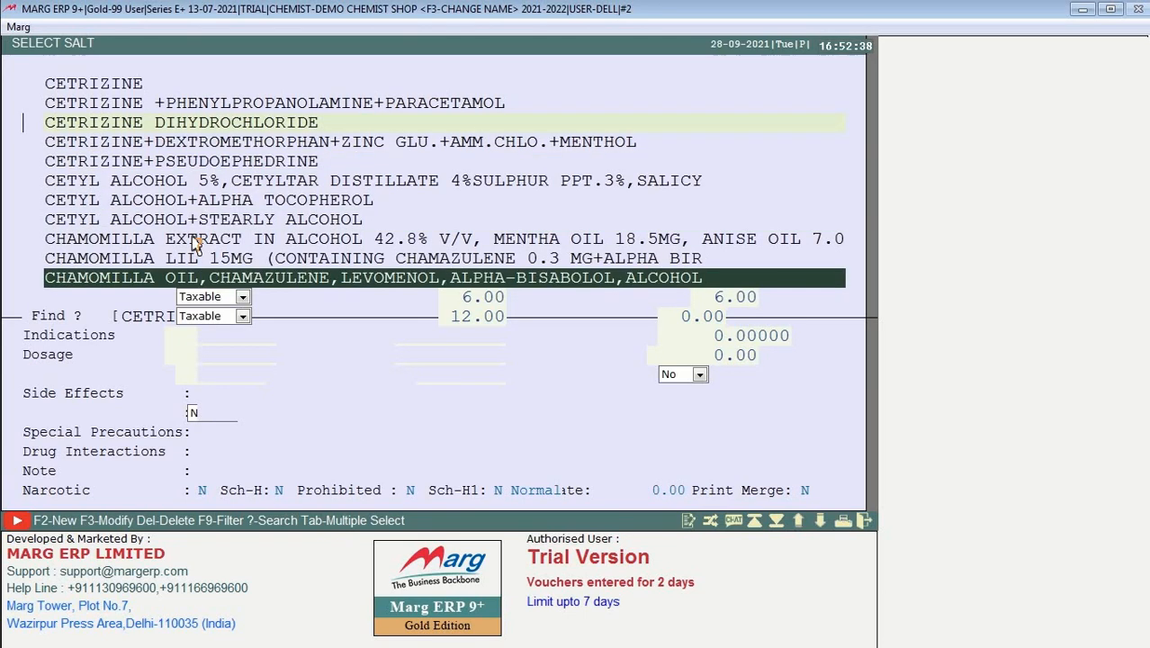
key("Up")
key("Up")
key("Up")
key("Up")
key("Up")
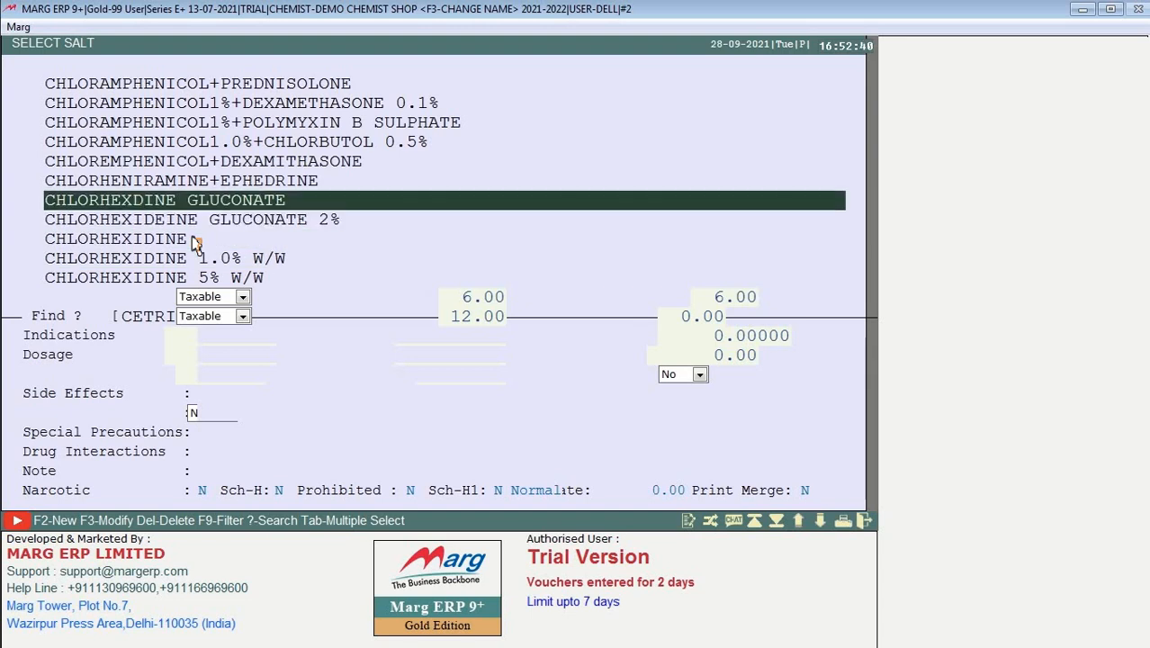
type("sdf")
key("Escape")
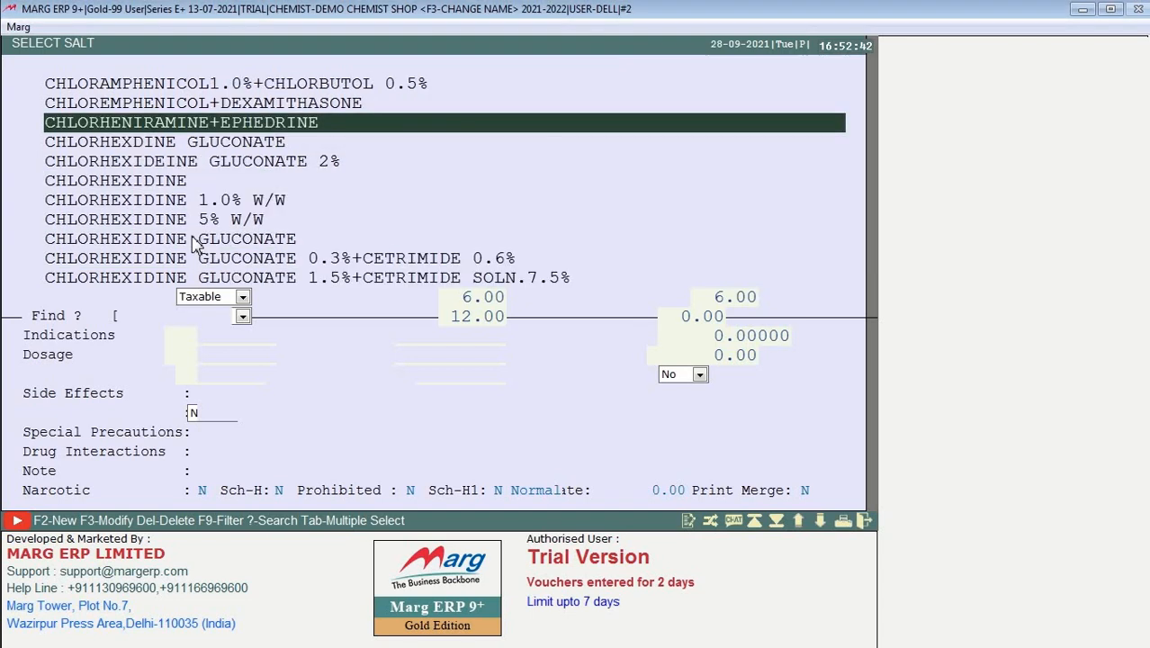
key("Up")
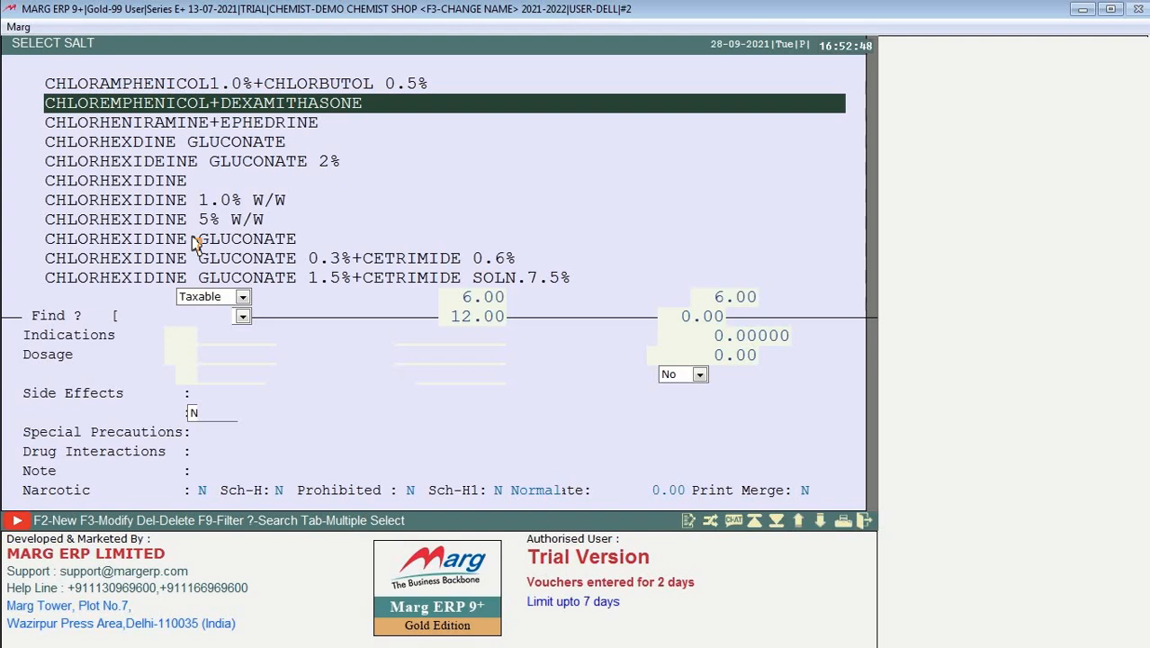
key("F2")
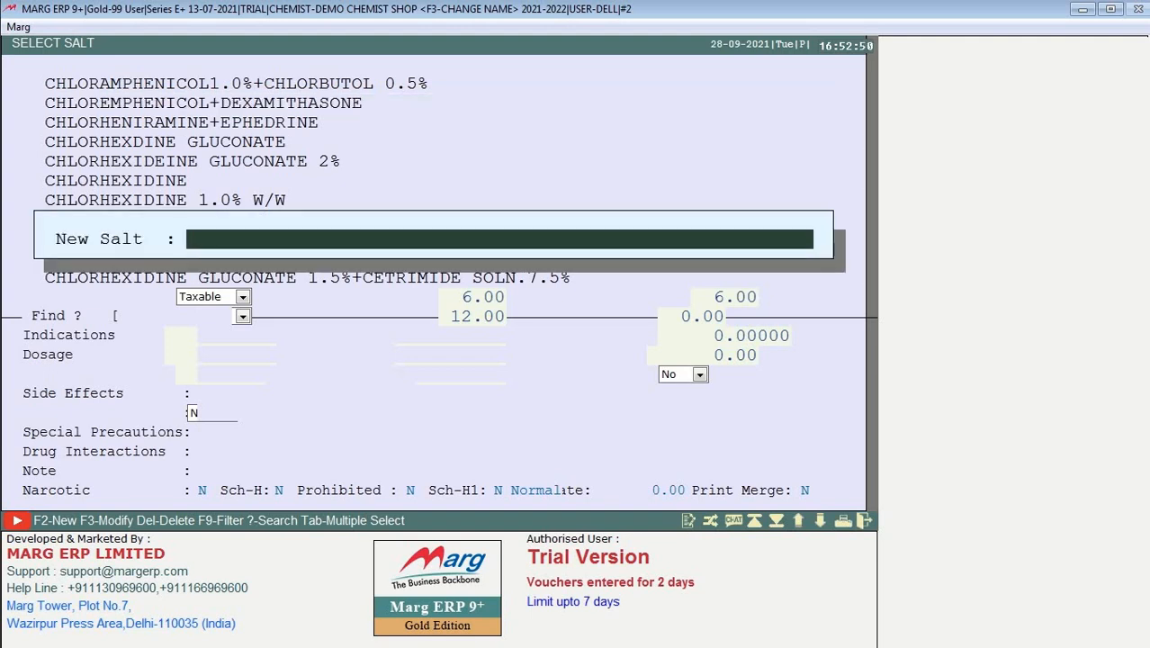
type("TEST+SALT")
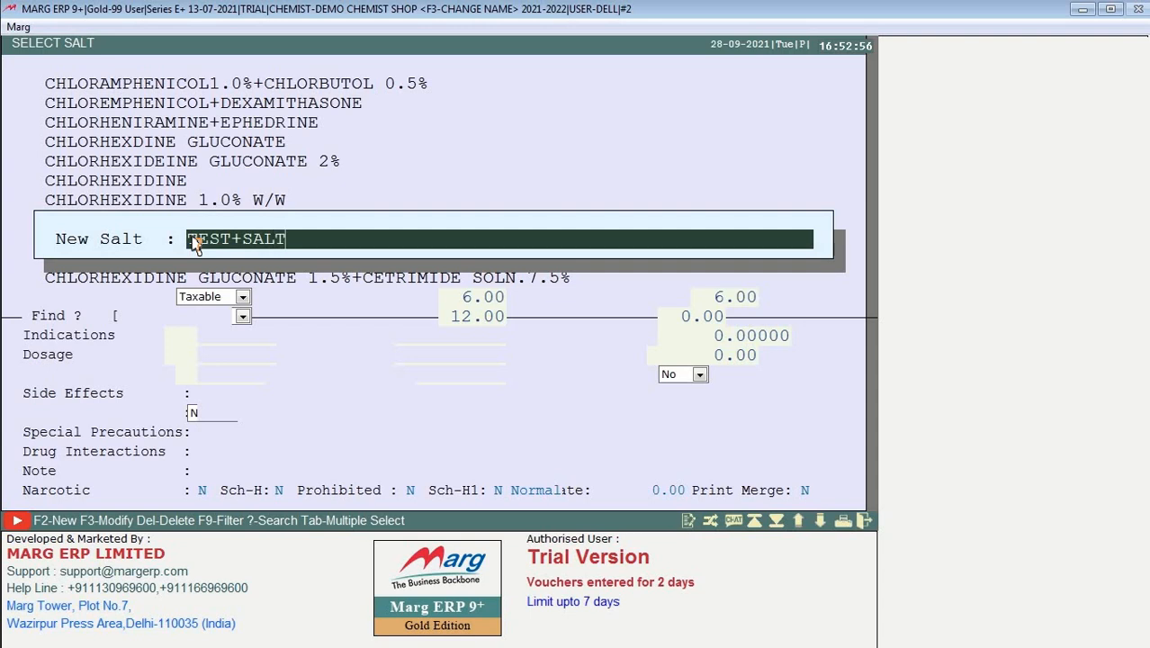
key("Return")
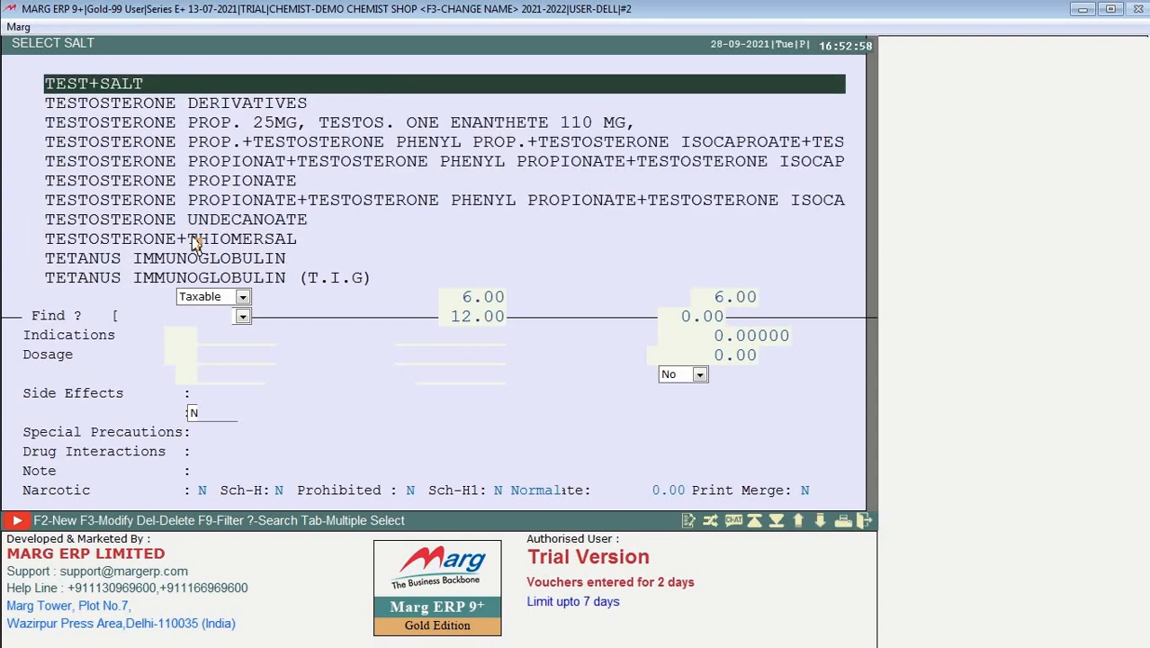
key("Return")
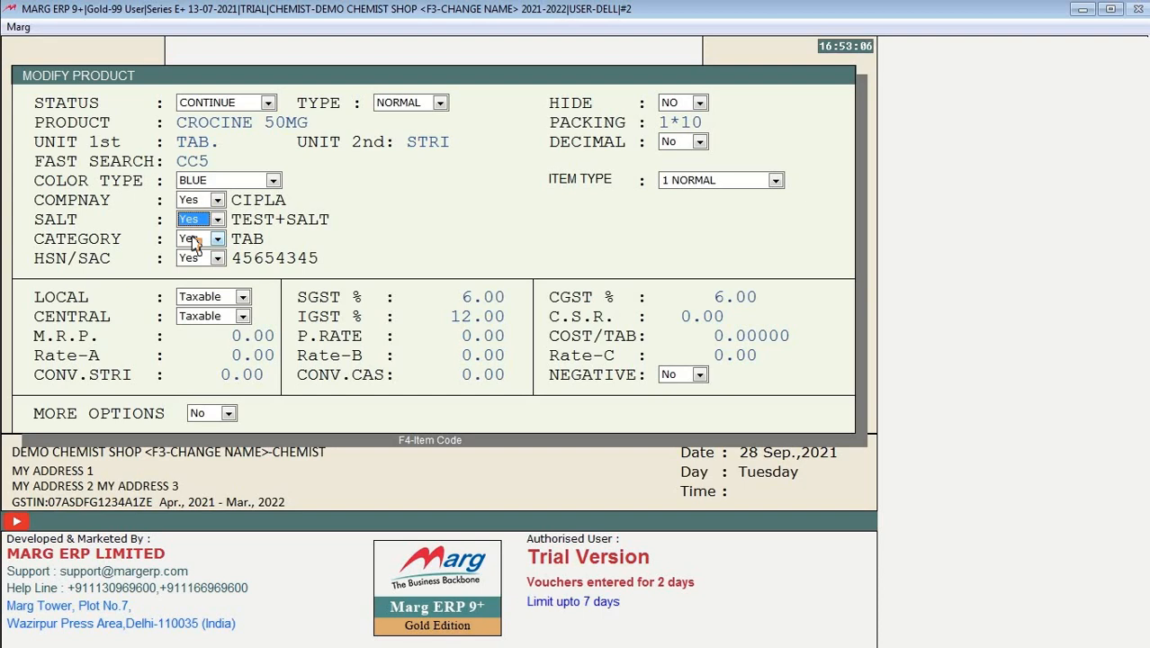
key("Return")
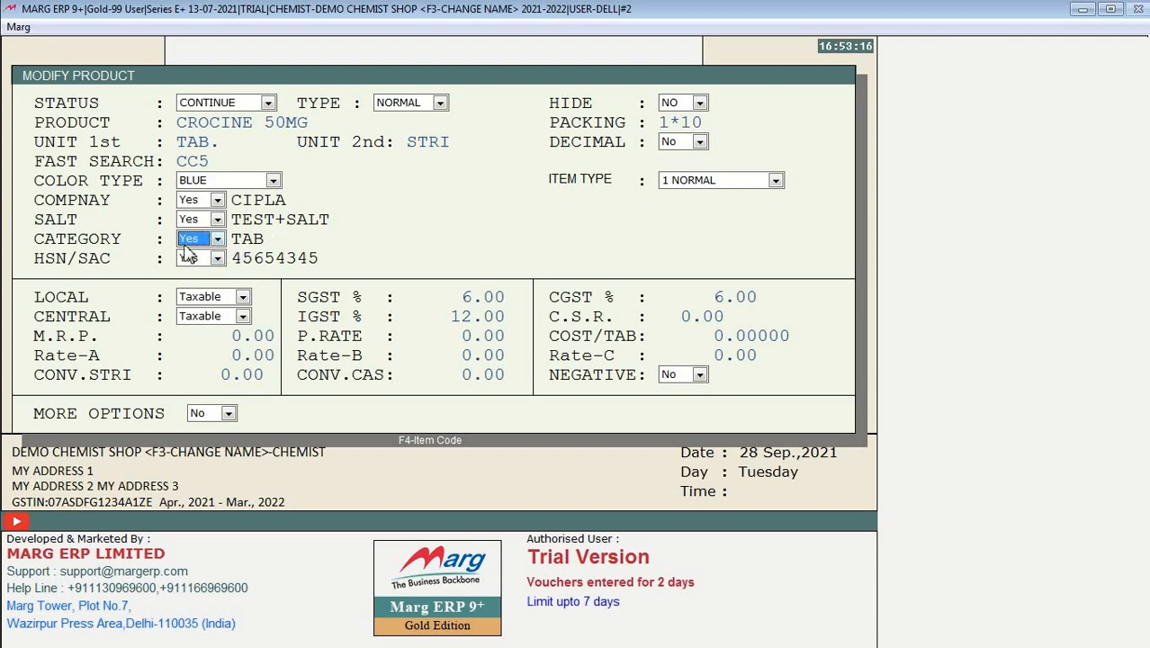
left_click(205, 245)
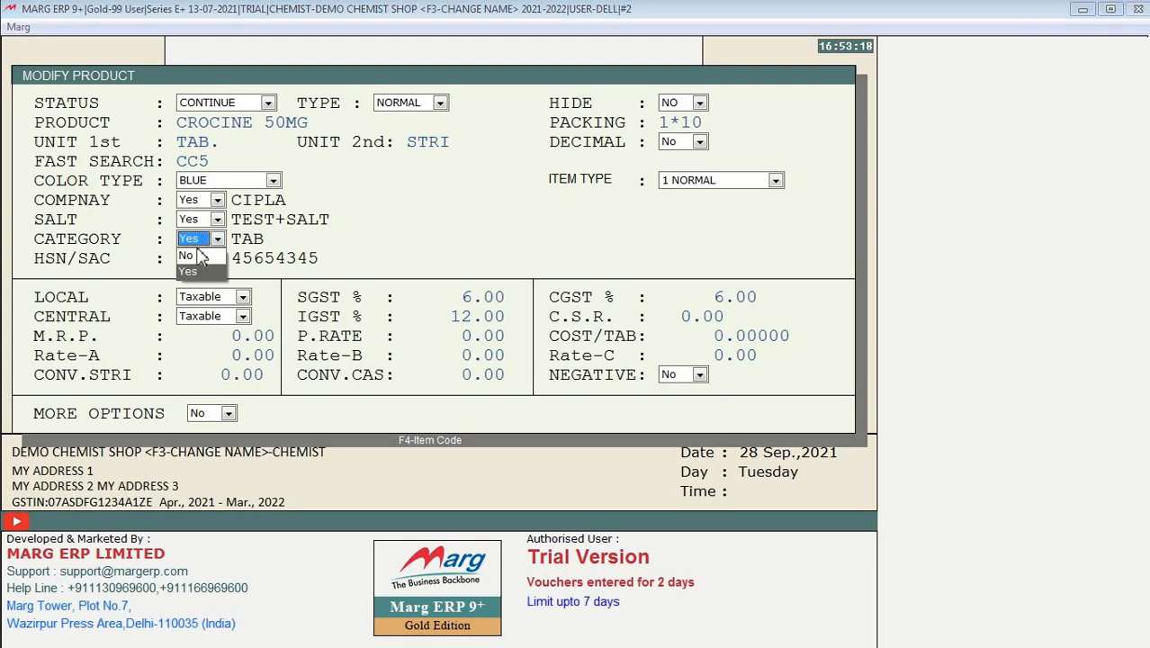
left_click(193, 270)
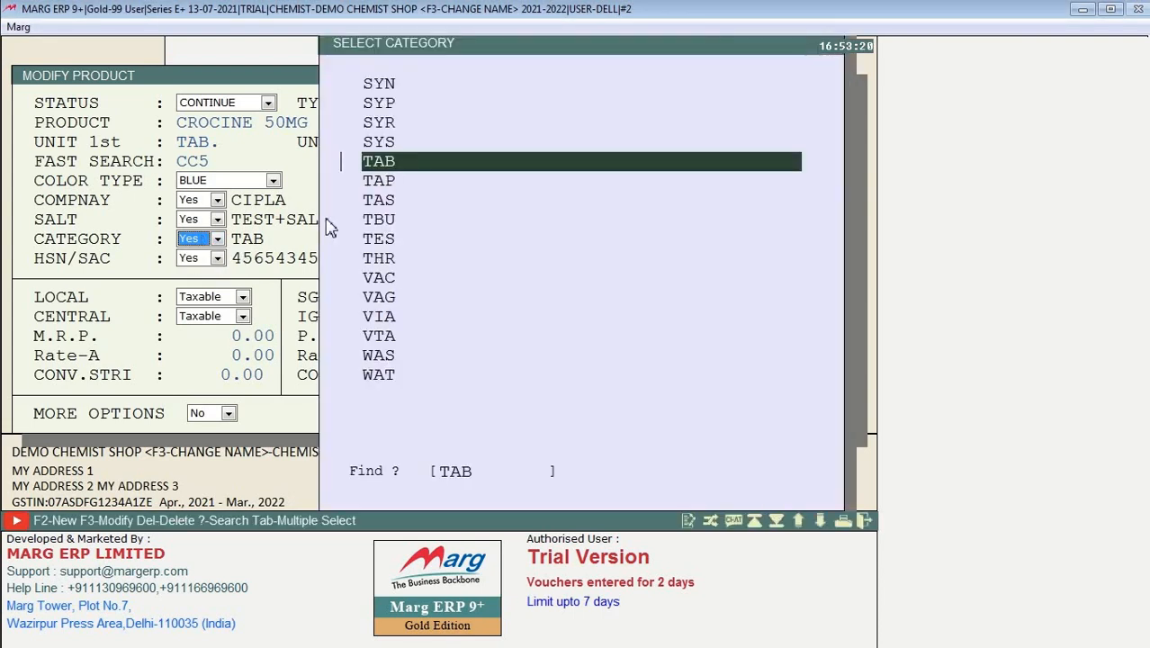
left_click(351, 221)
key("Down")
key("Down")
key("Down")
key("Down")
key("Down")
key("Down")
key("Down")
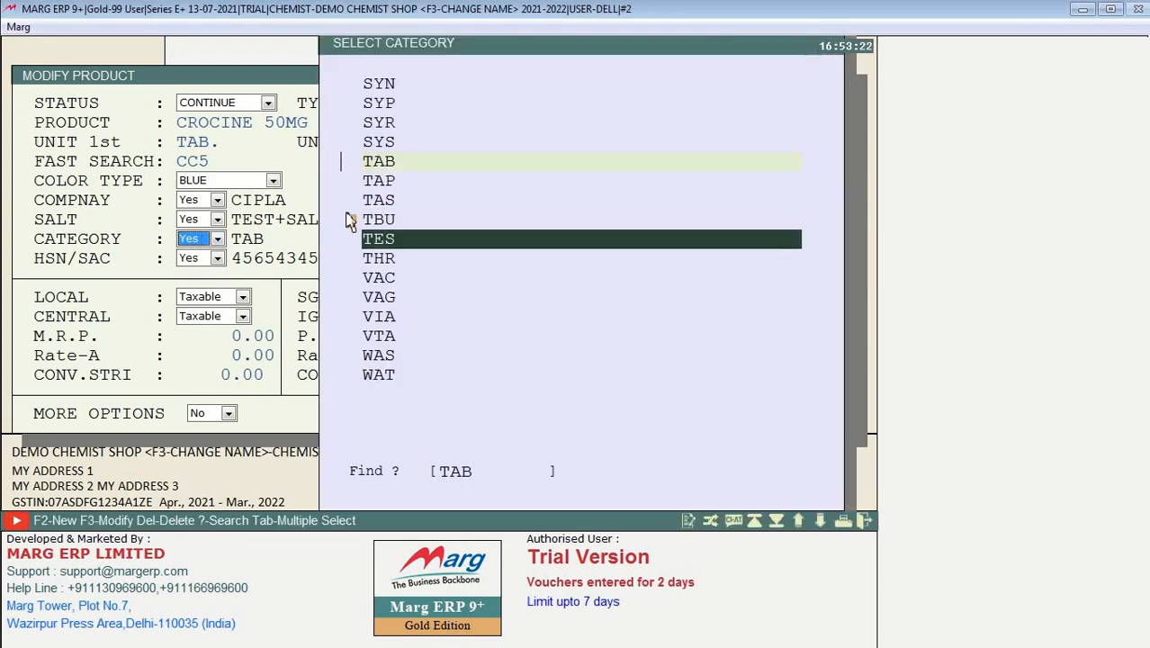
key("Up")
key("Up")
key("Up")
key("Up")
key("Up")
key("Up")
key("Up")
key("Up")
key("Up")
key("Up")
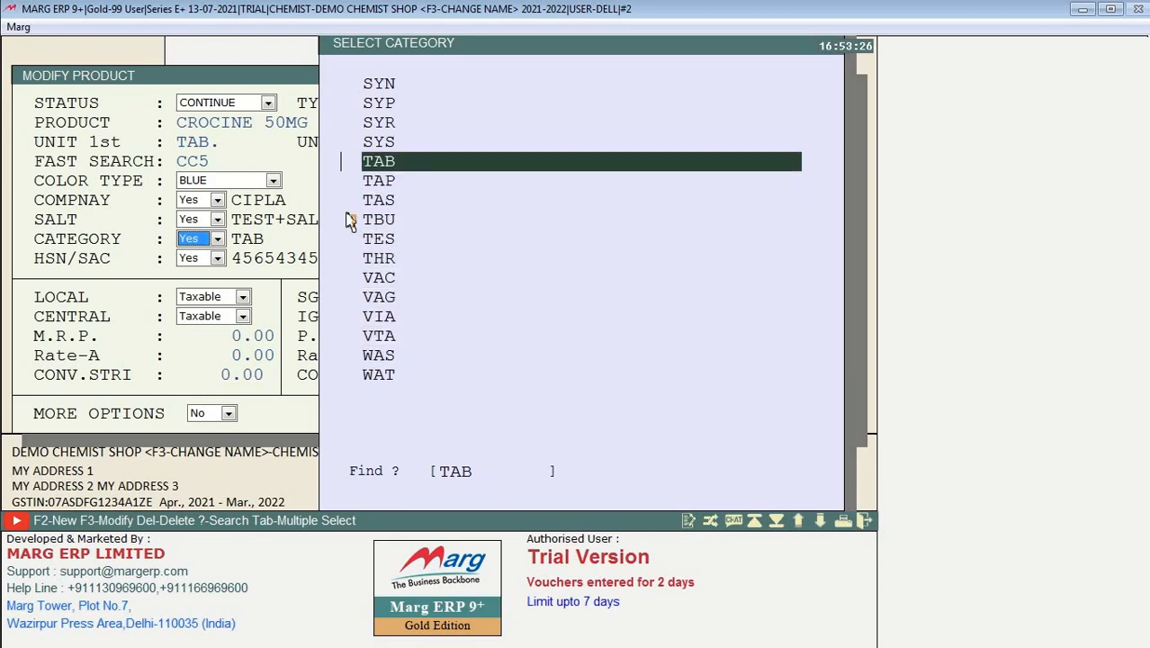
key("Return")
key("Return")
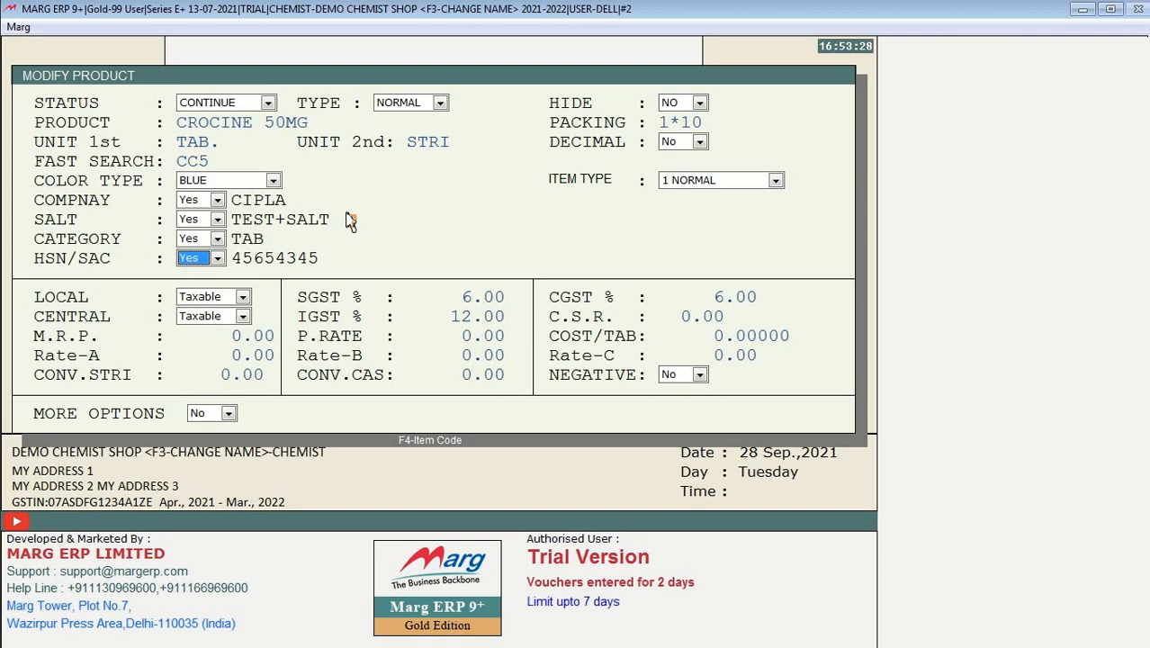
Step: Create HSN/SAC code 8976 with SGST 9, CGST 9 and IGST 18, and select it
left_click(200, 259)
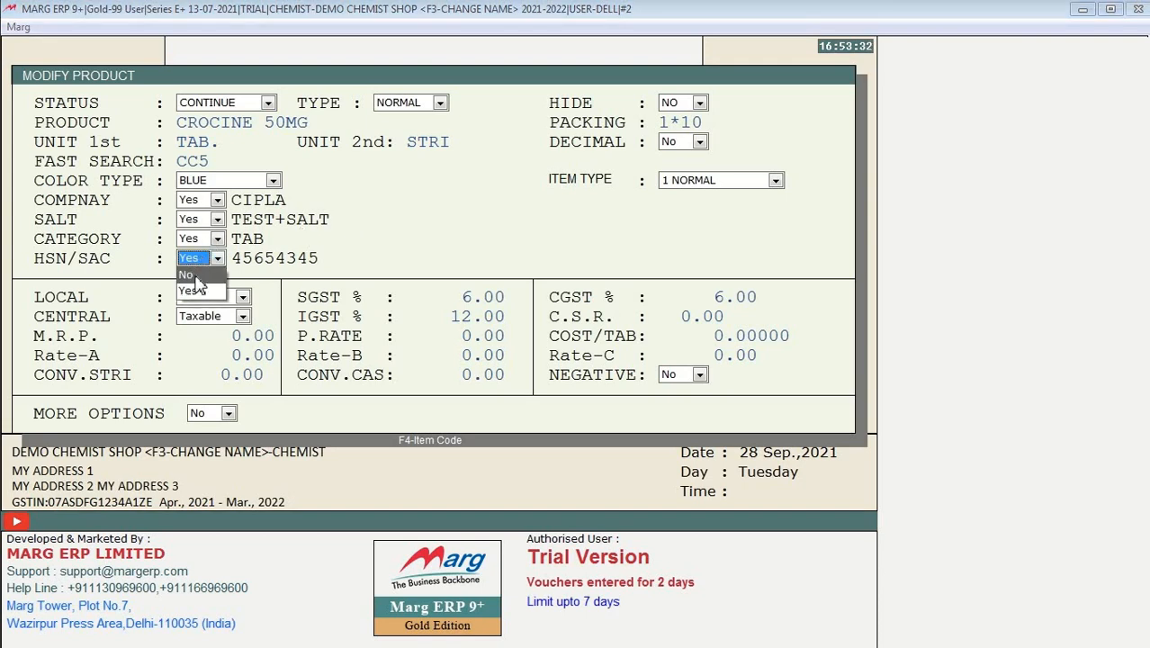
left_click(194, 289)
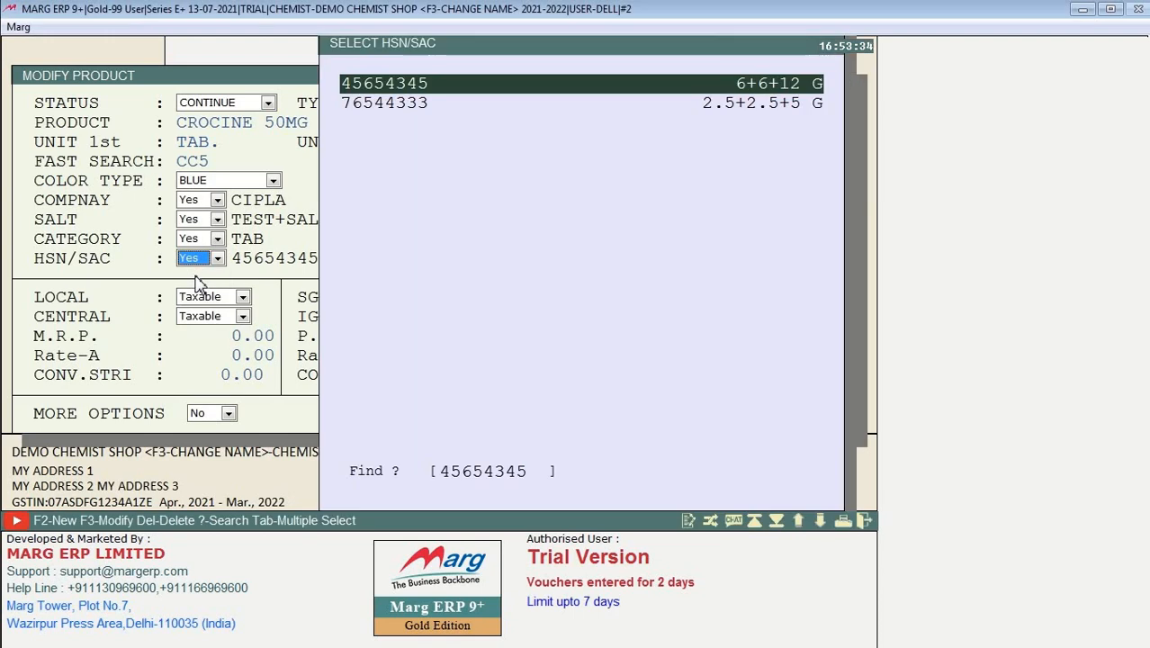
key("Down")
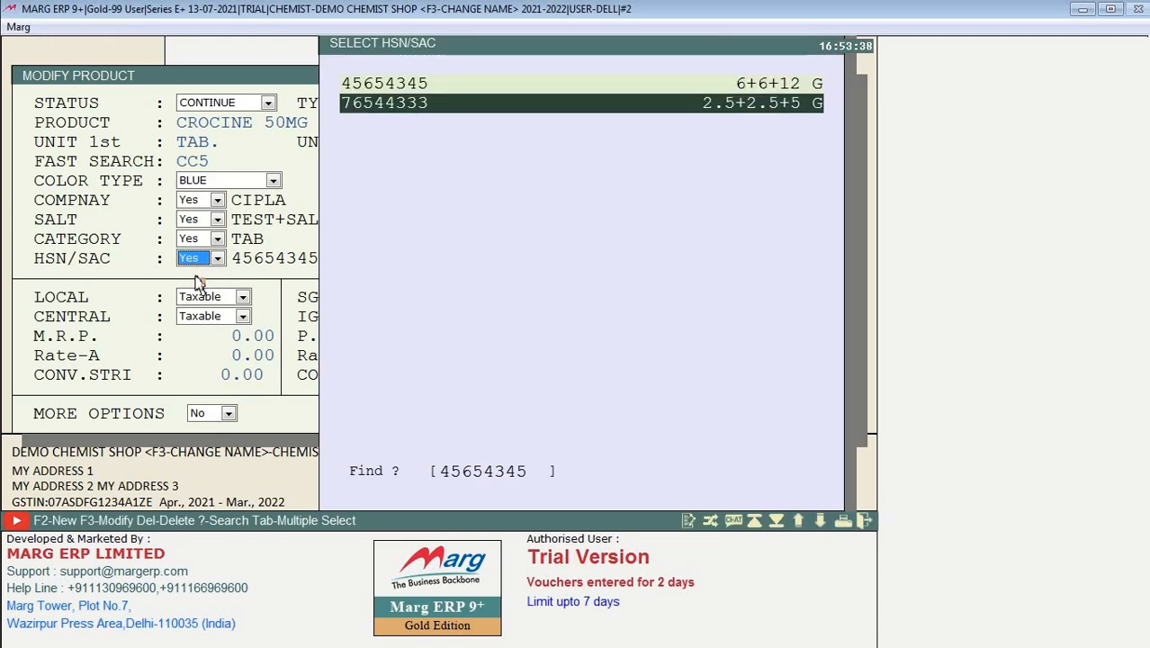
key("F2")
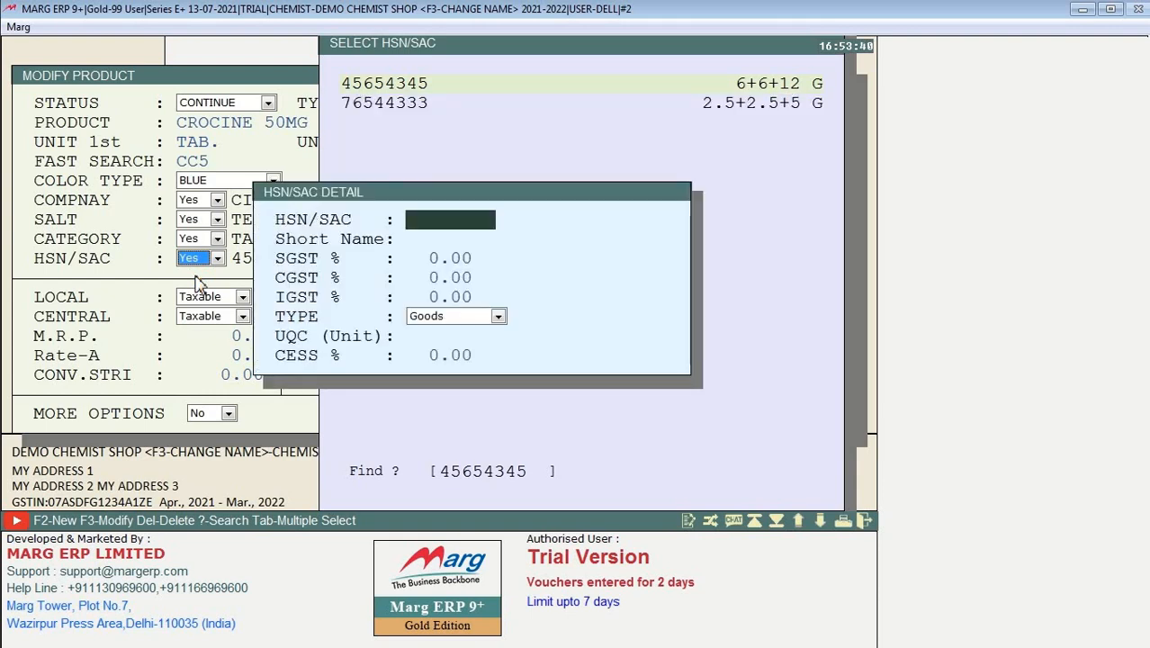
type("8976")
key("Return")
key("Return")
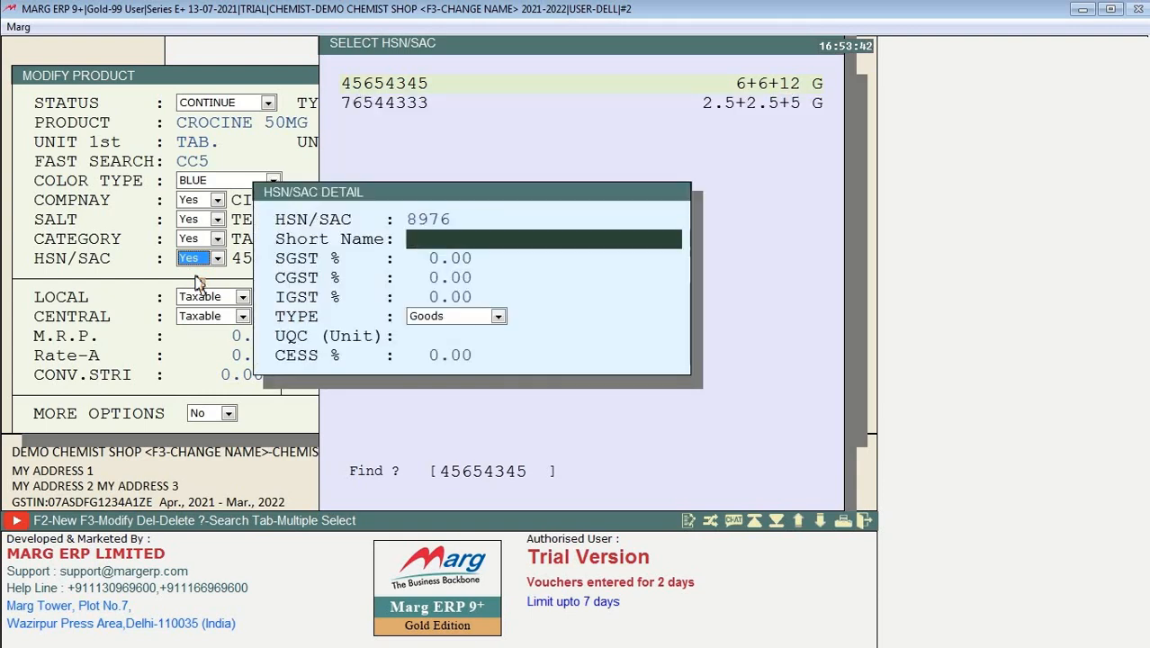
type("9 .")
key("Return")
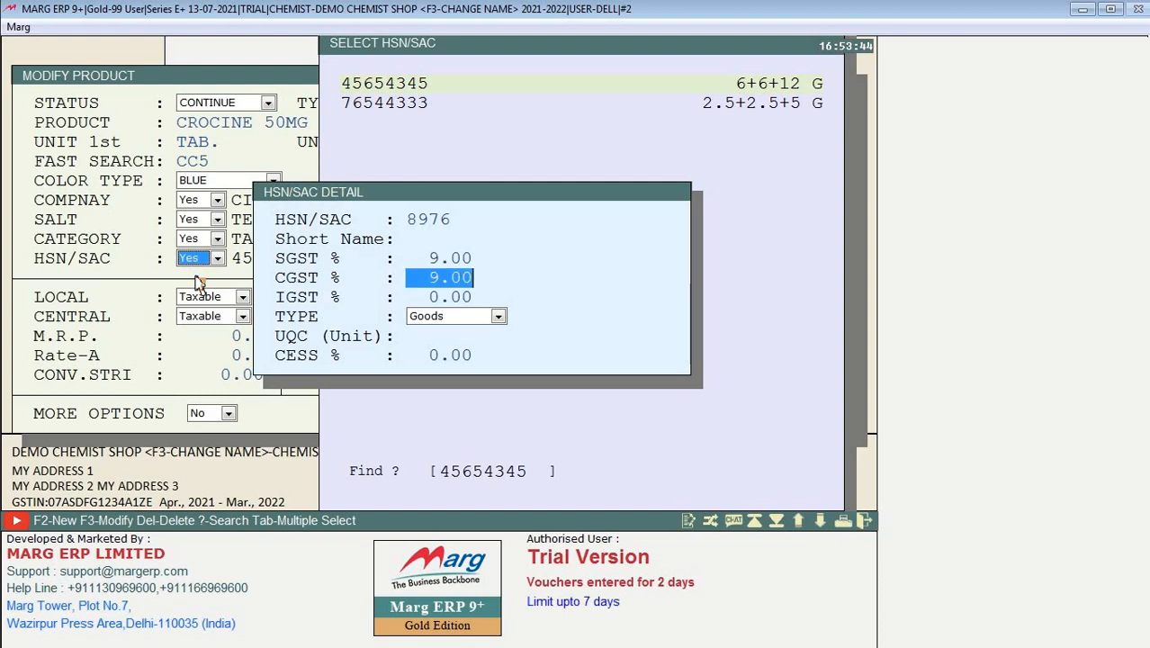
key("Return")
key("Return")
key("Return")
key("Return")
key("Return")
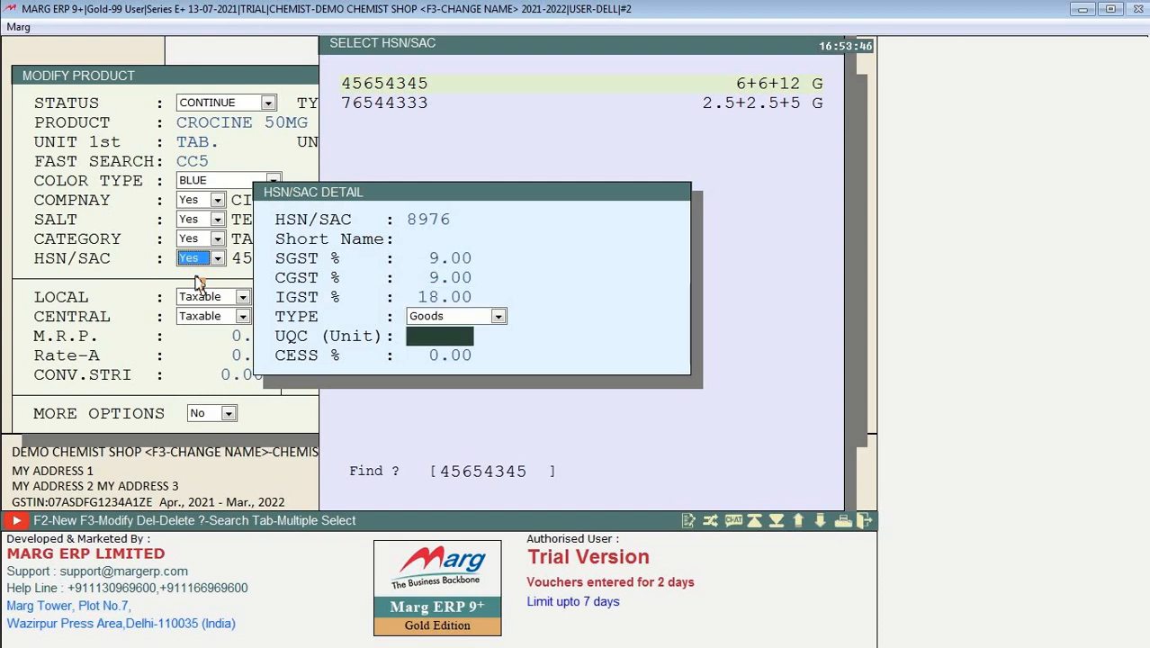
key("Escape")
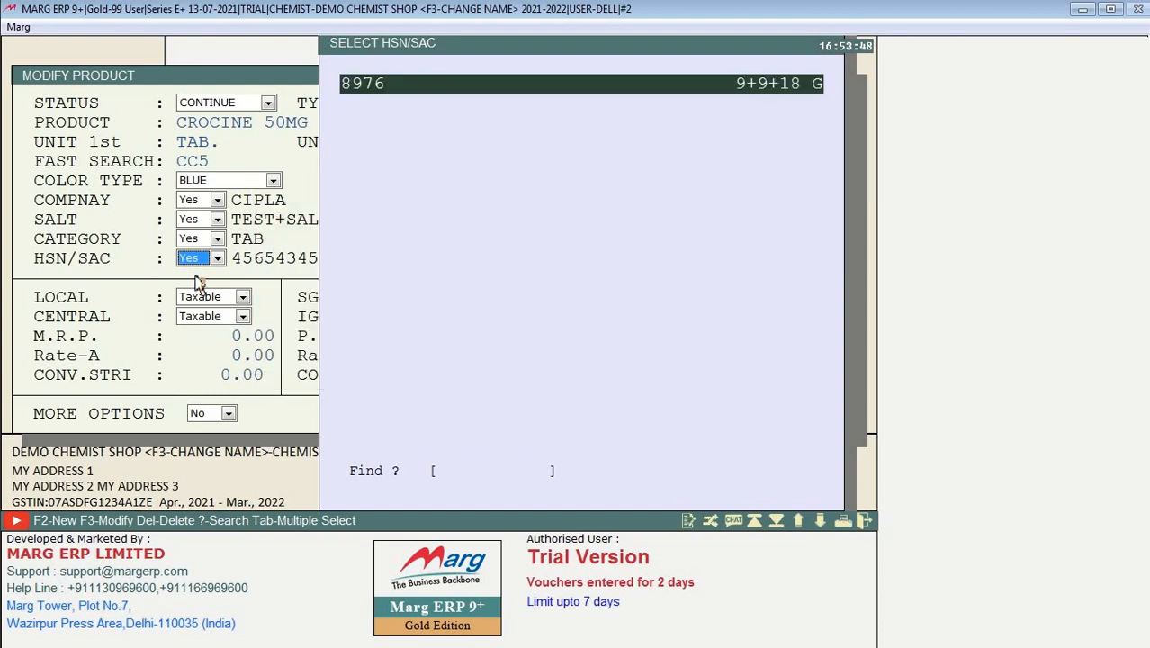
key("Return")
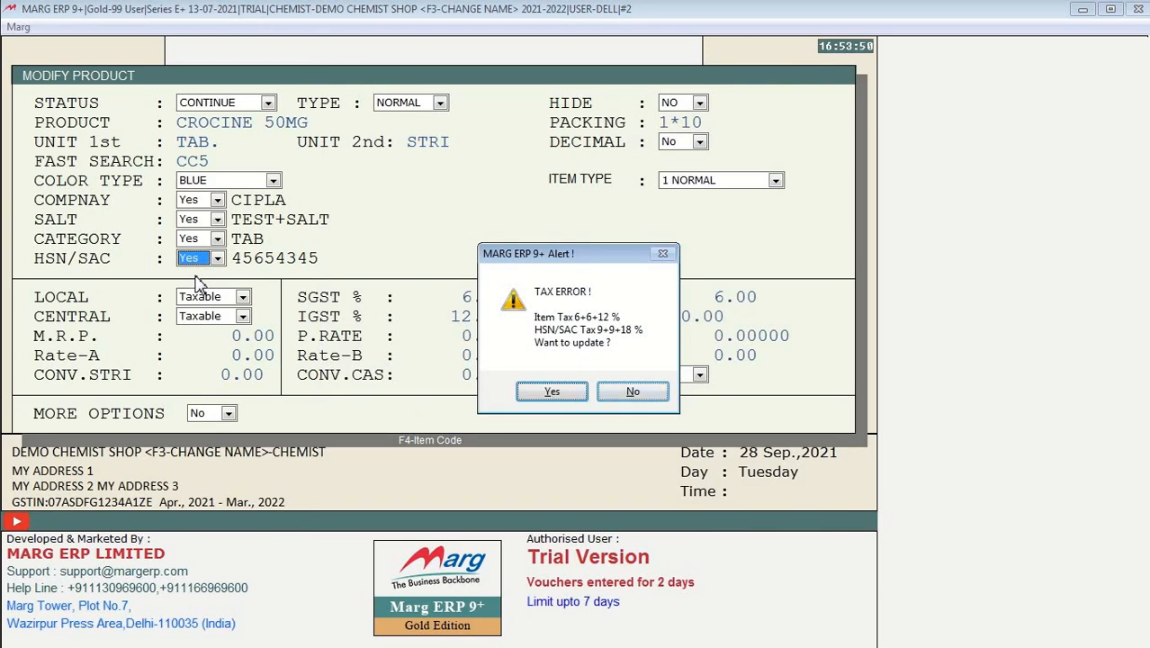
Step: Accept the tax update so SGST, CGST and IGST read 9.00, 9.00 and 18.00
key("Return")
key("Return")
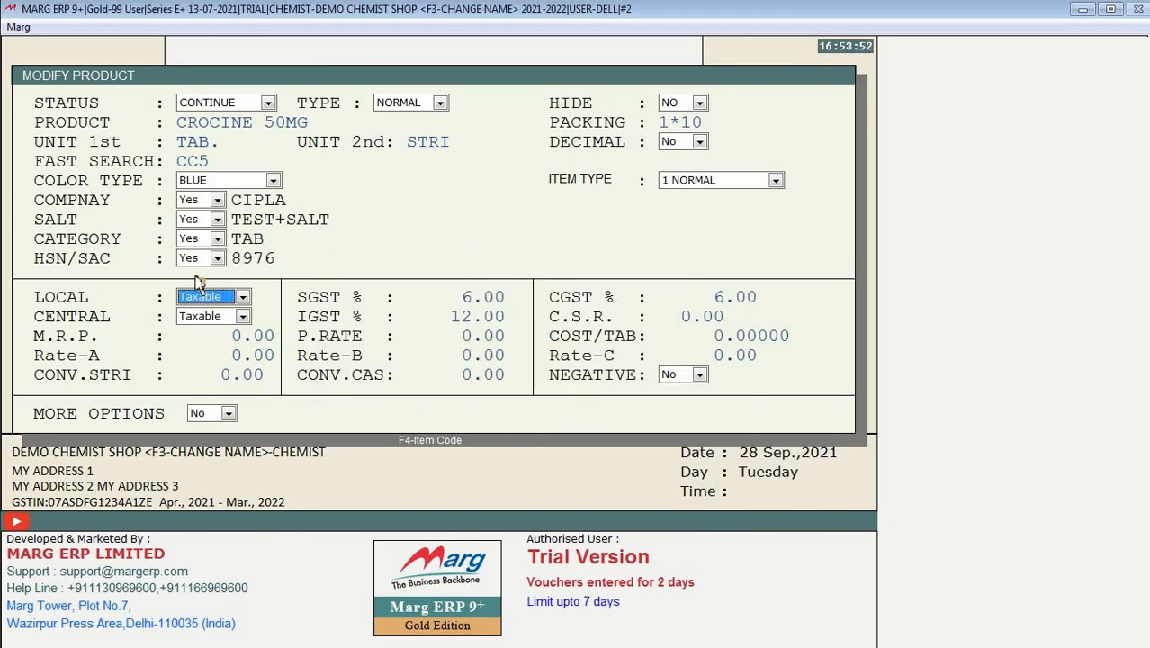
key("Return")
key("Return")
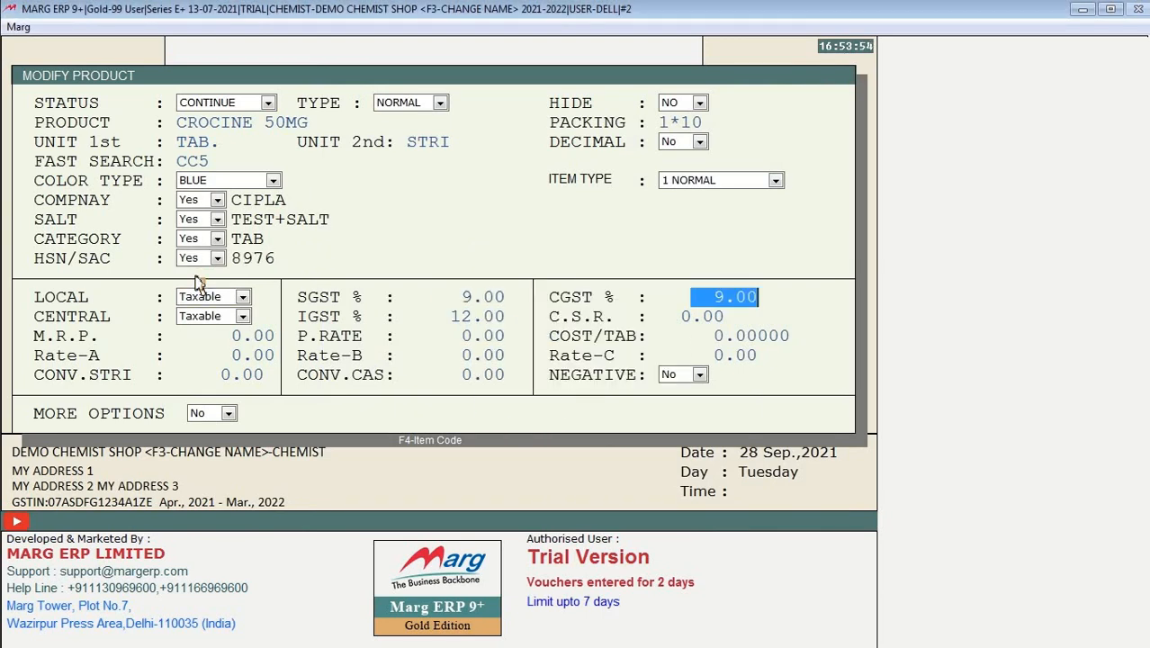
key("Return")
key("Return")
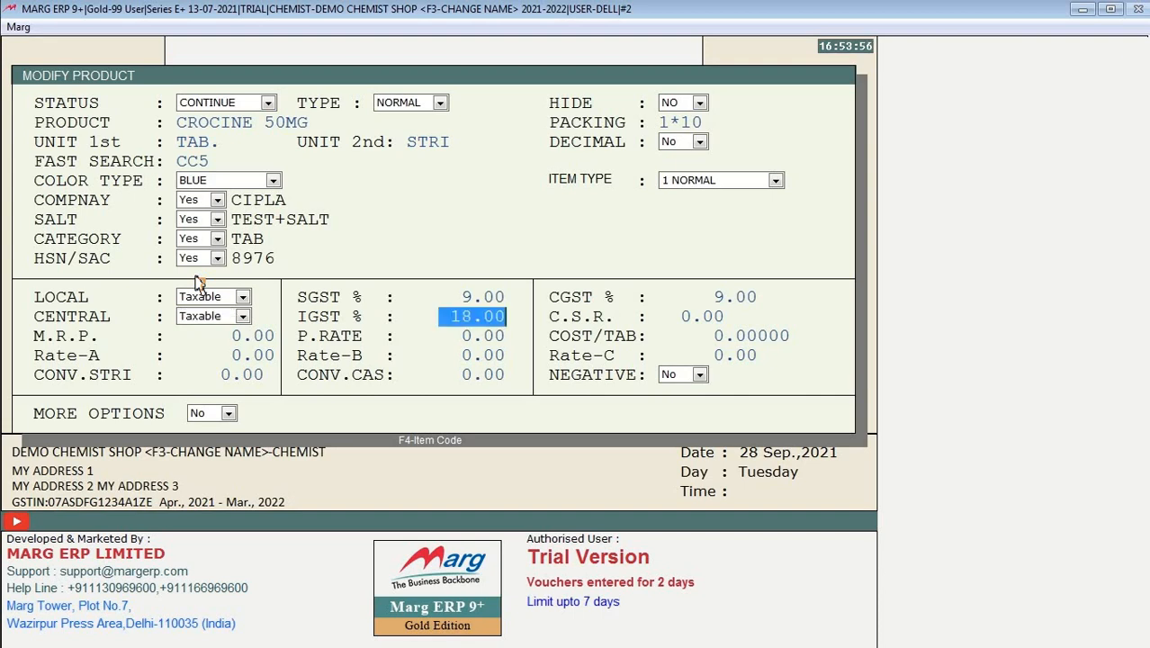
key("Return")
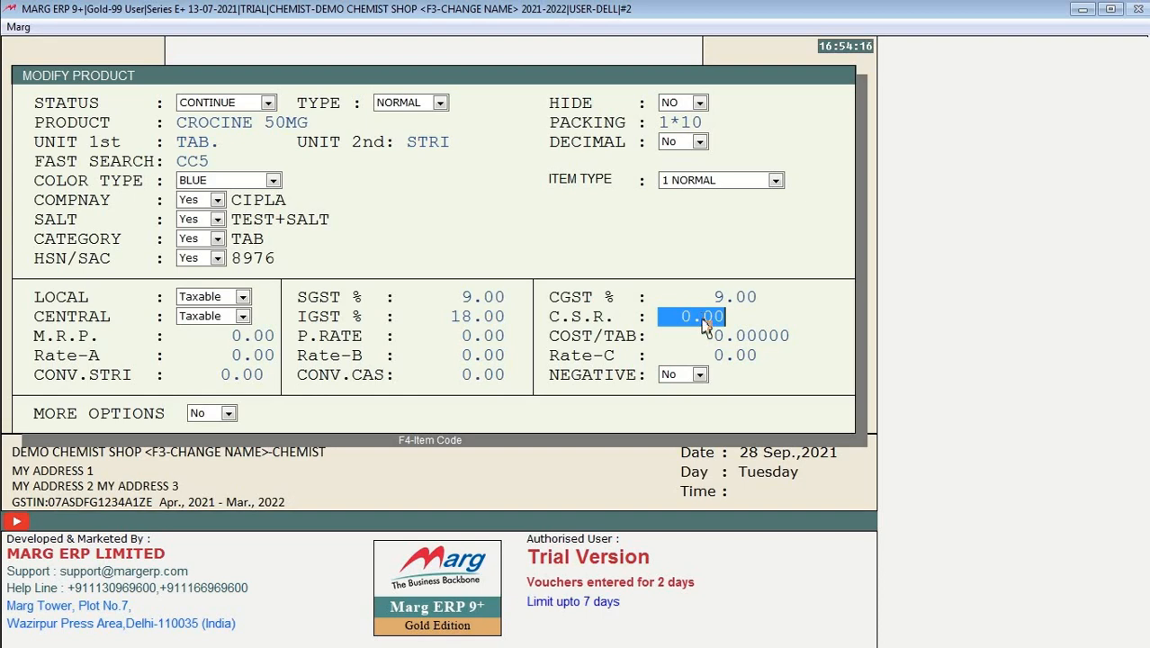
Step: Enter an M.R.P. of 50 and a purchase rate of 14
key("Return")
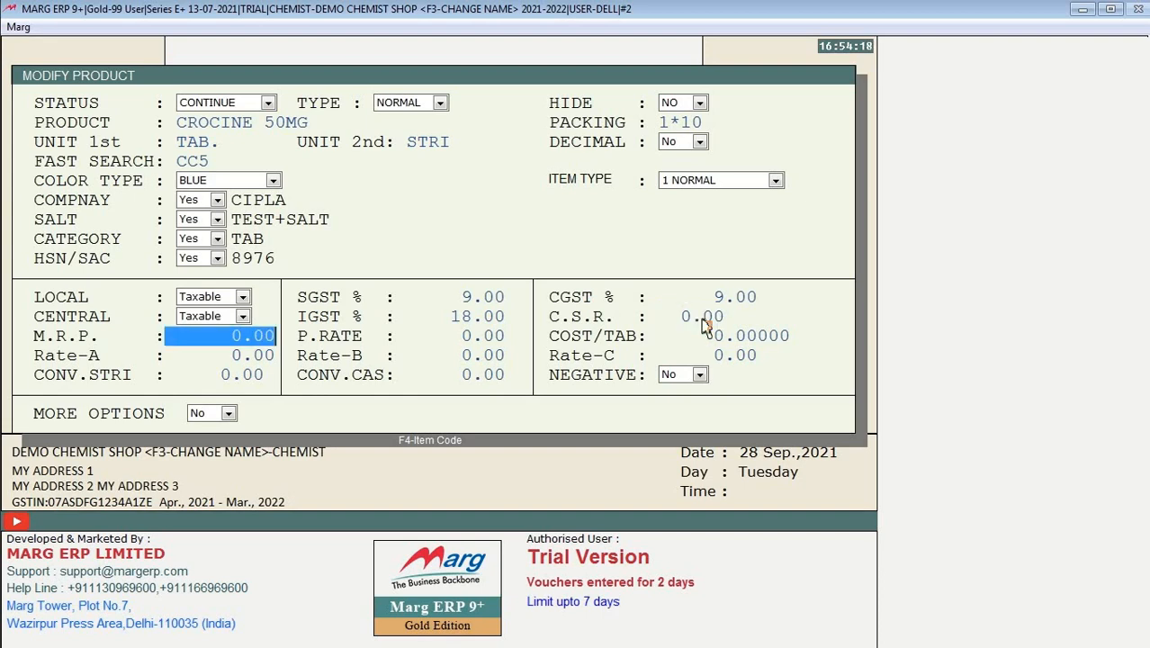
type("50")
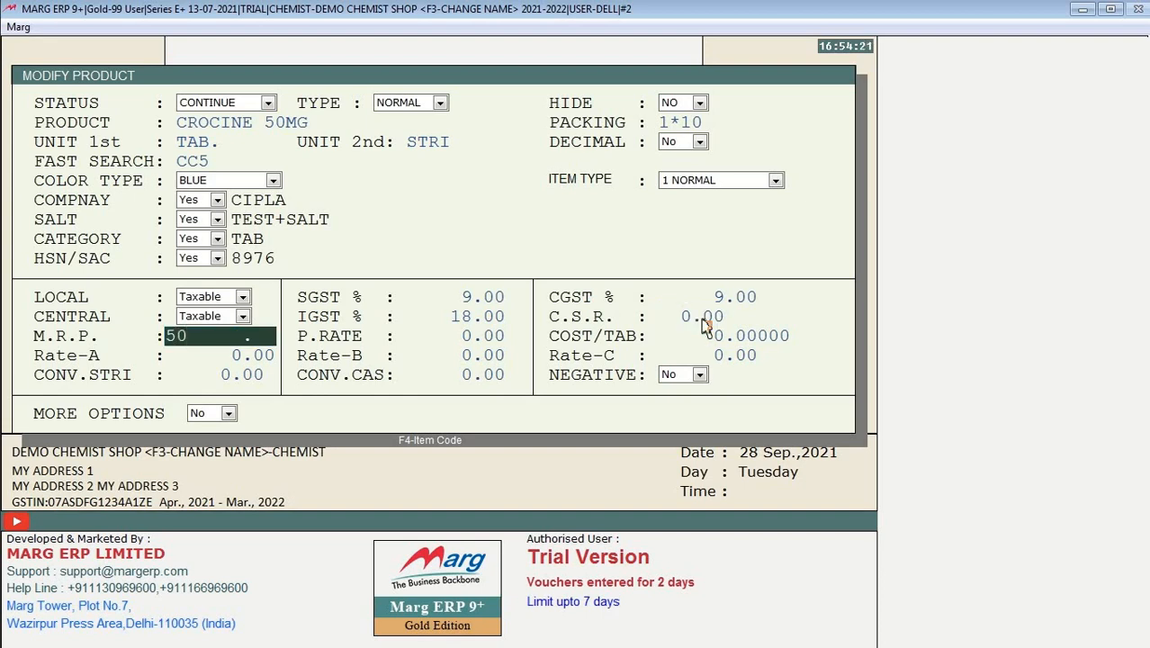
key("Return")
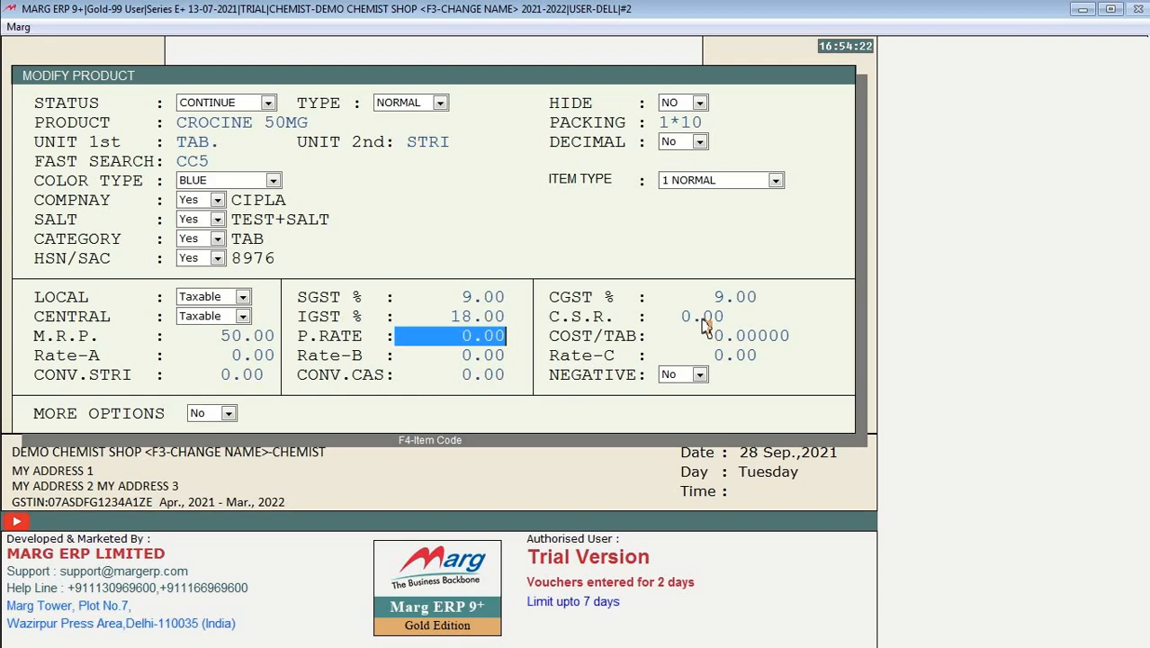
type("14")
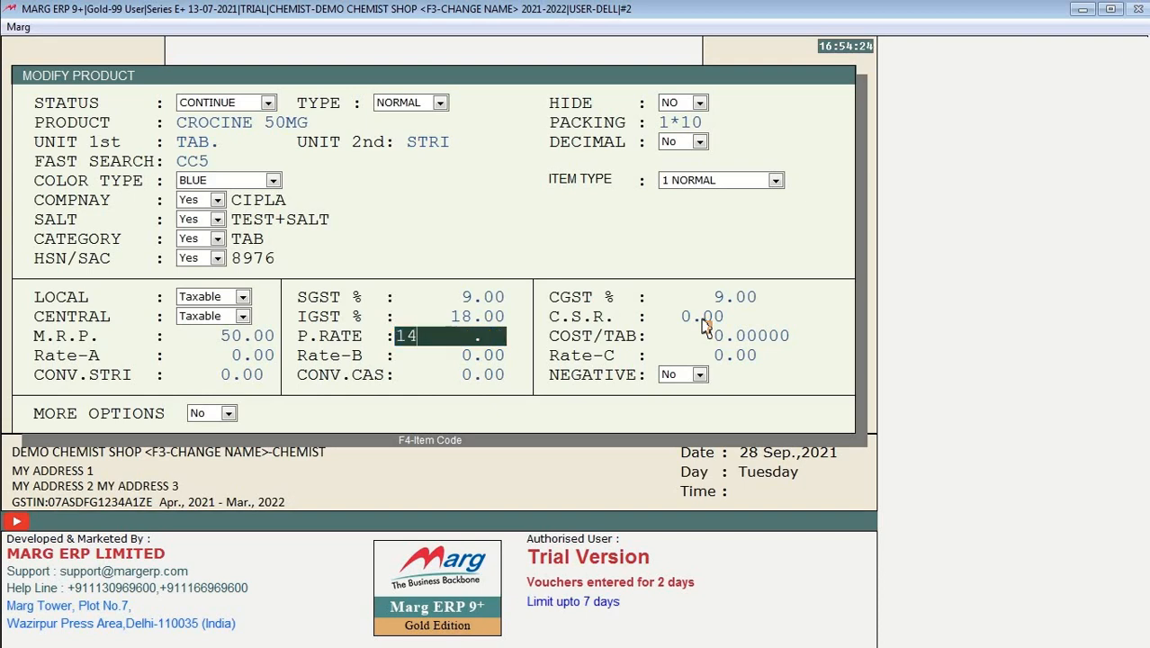
key("Return")
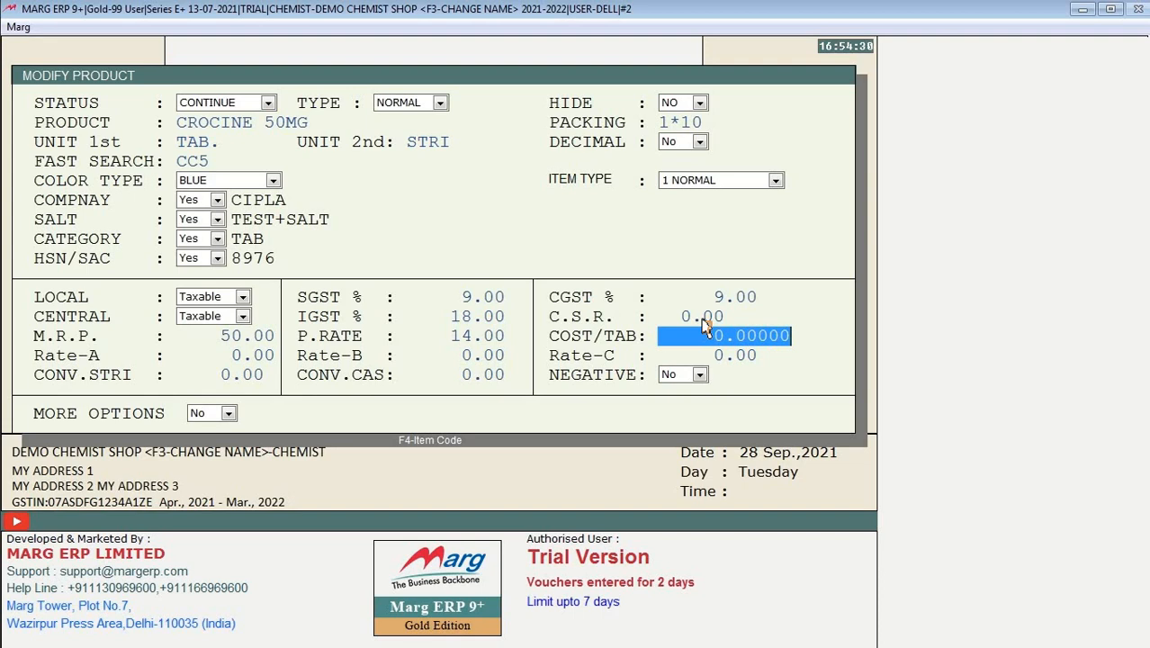
Step: Set Rate-A to 45, leaving Rate-B and Rate-C at 0.00
key("Return")
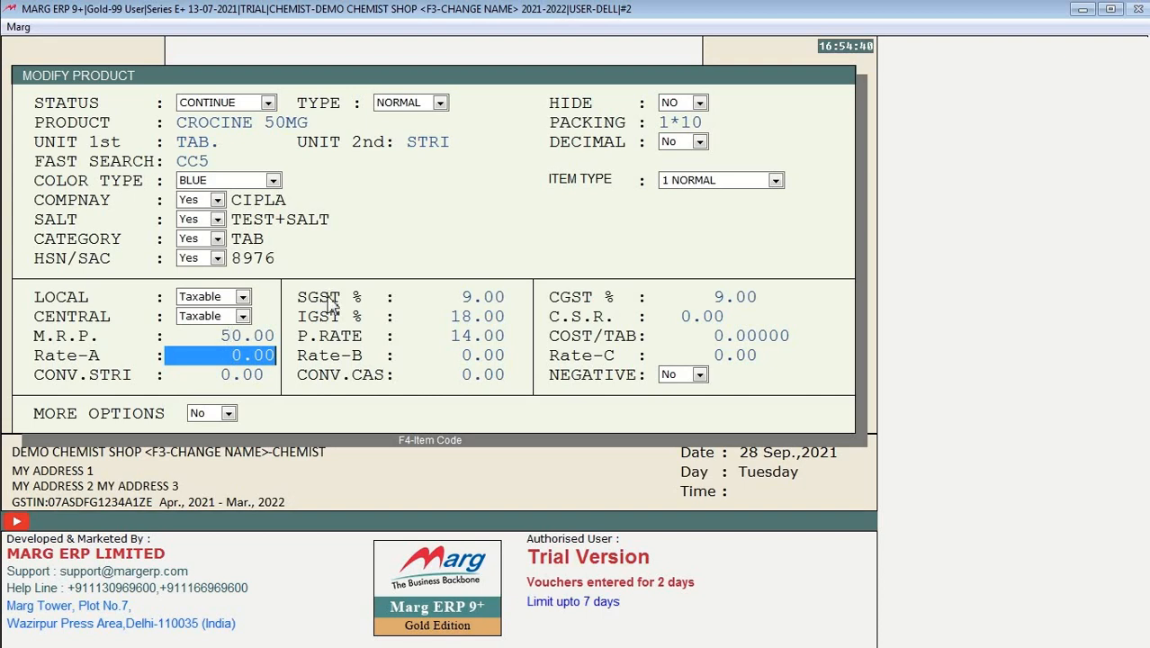
type("50")
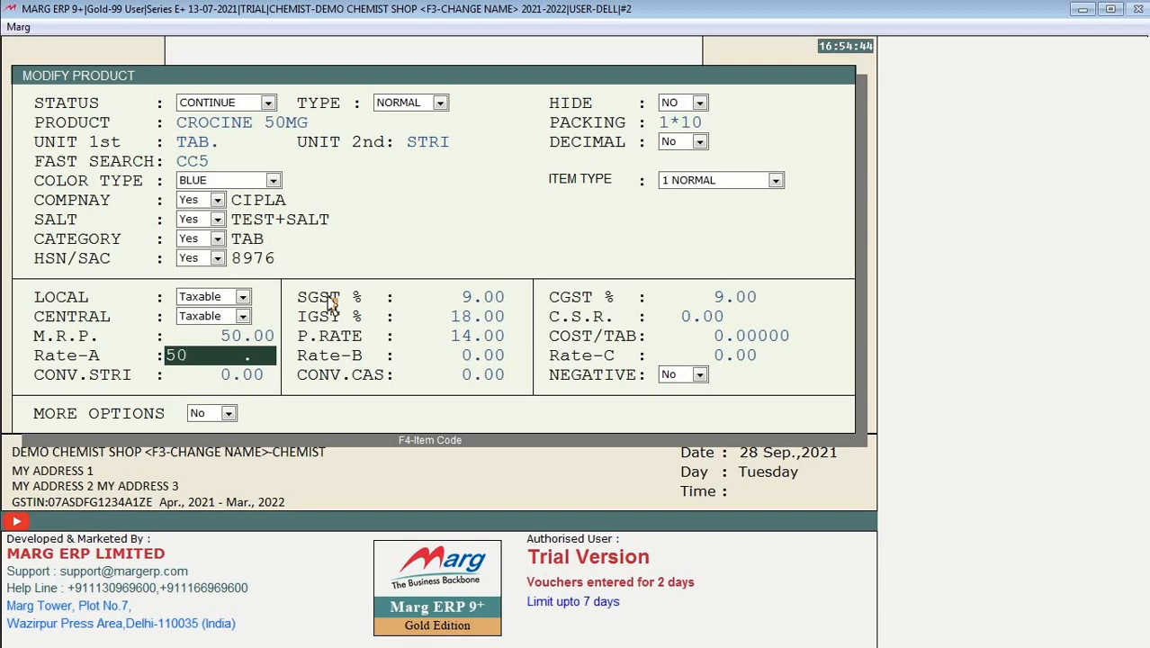
key("BackSpace")
key("BackSpace")
type("45")
key("Return")
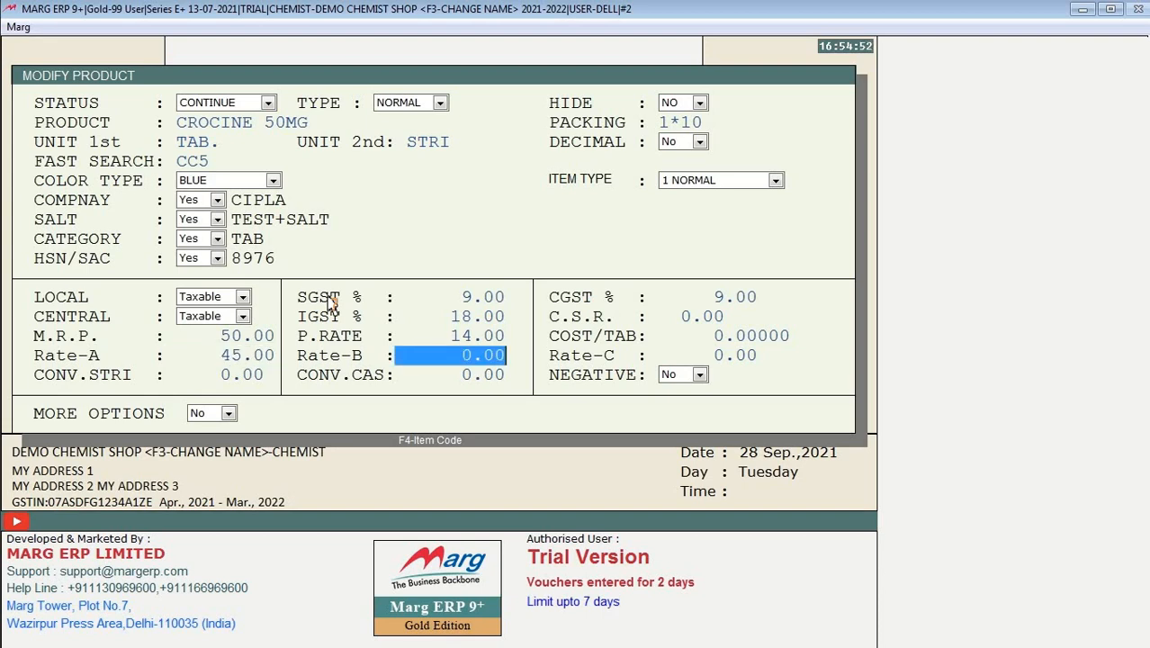
key("Return")
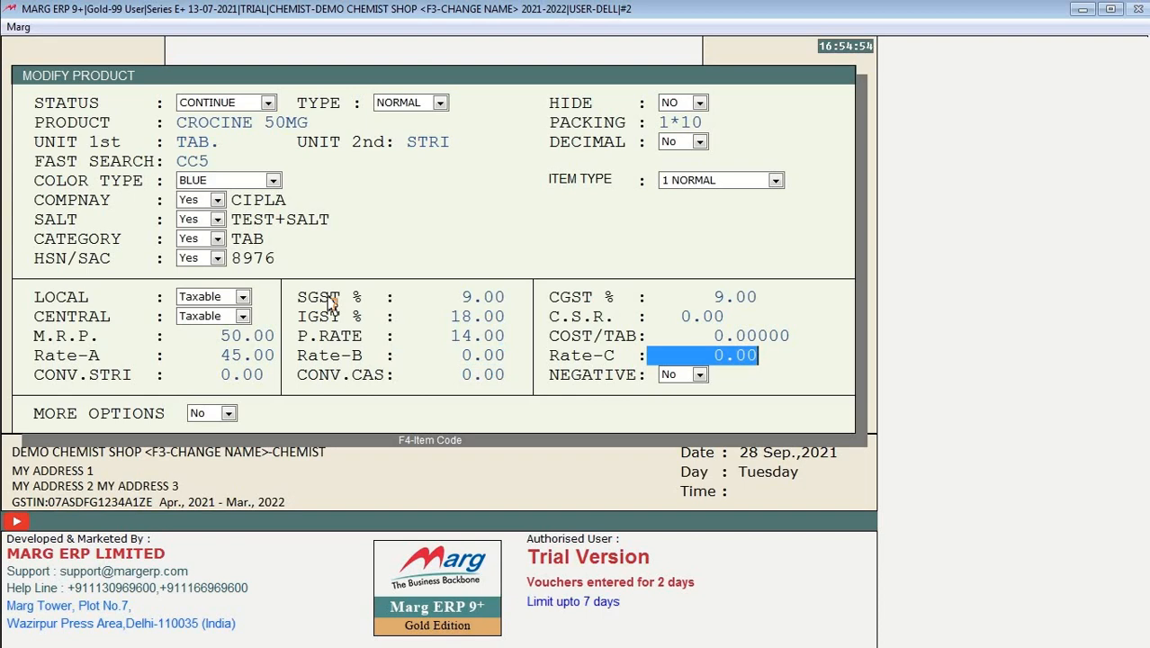
key("Return")
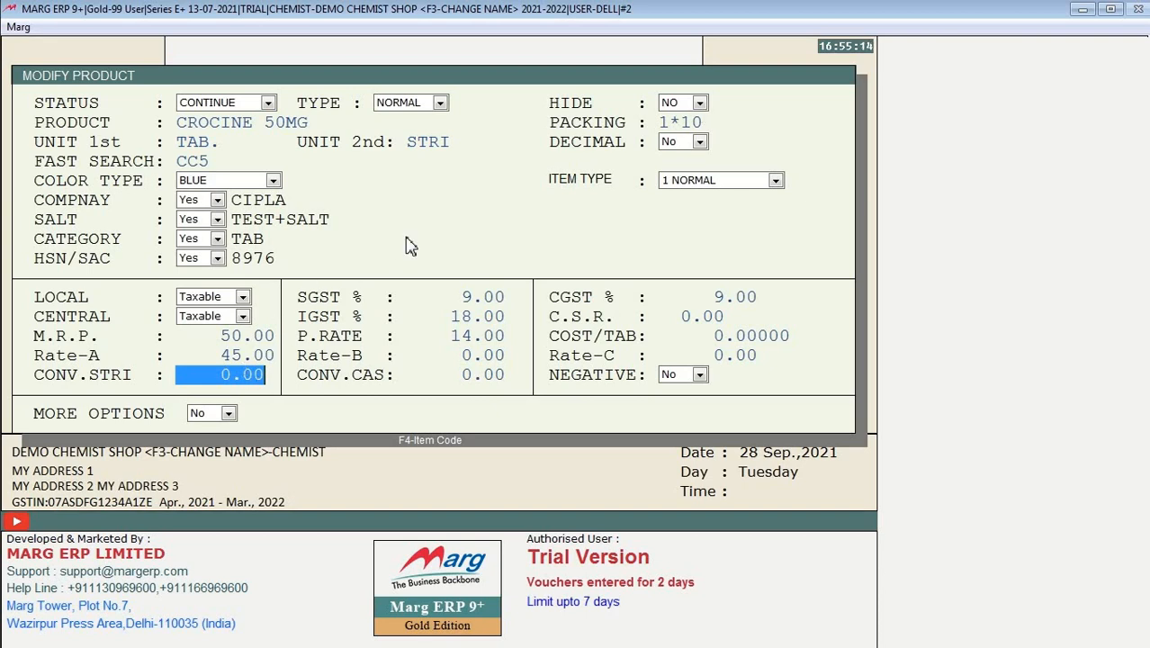
Step: Leave the conversion at 0 after trial entries and save CROCINE 50MG's changes
type("10")
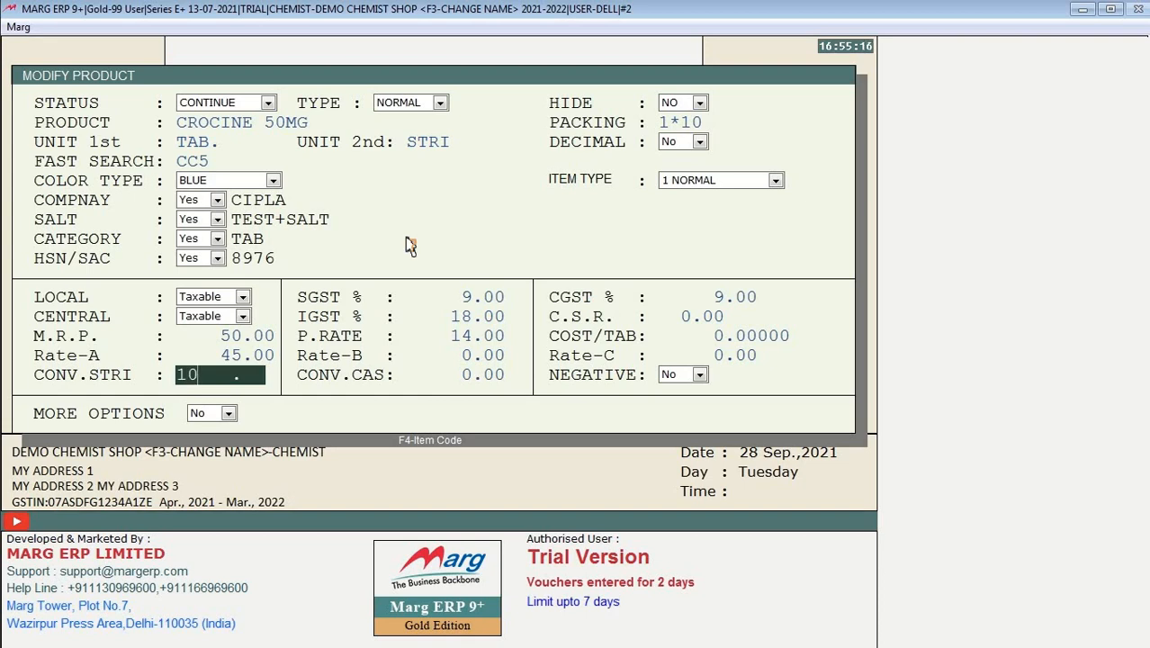
key("BackSpace")
key("BackSpace")
type("0")
key("BackSpace")
type("80")
key("BackSpace")
key("BackSpace")
key("Return")
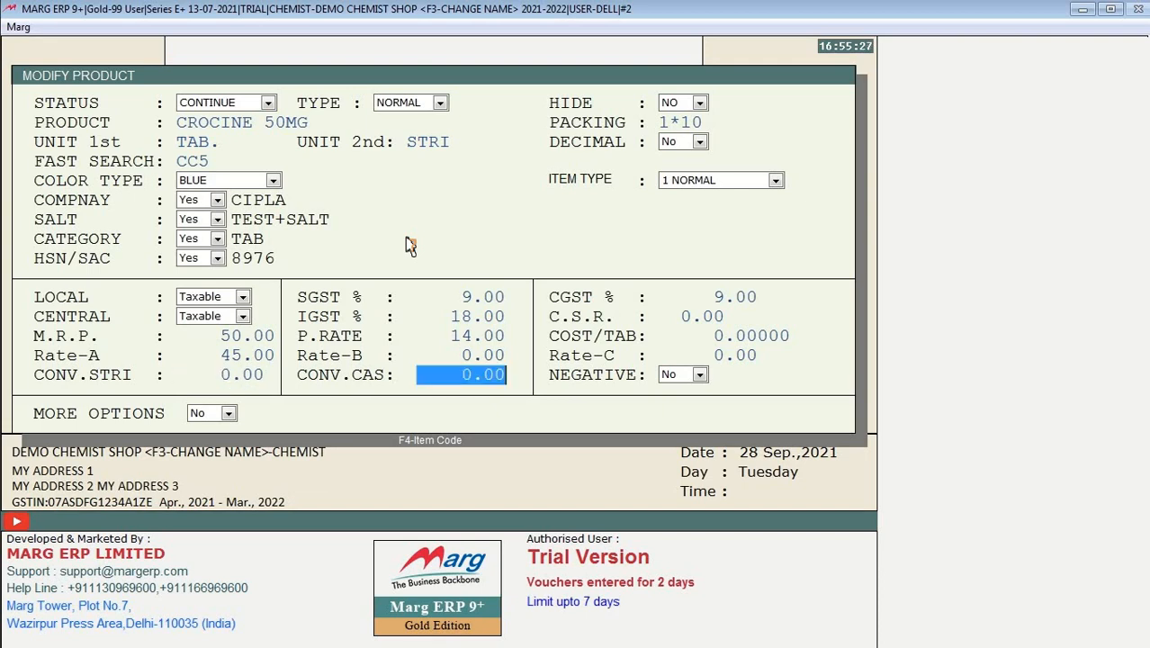
key("Return")
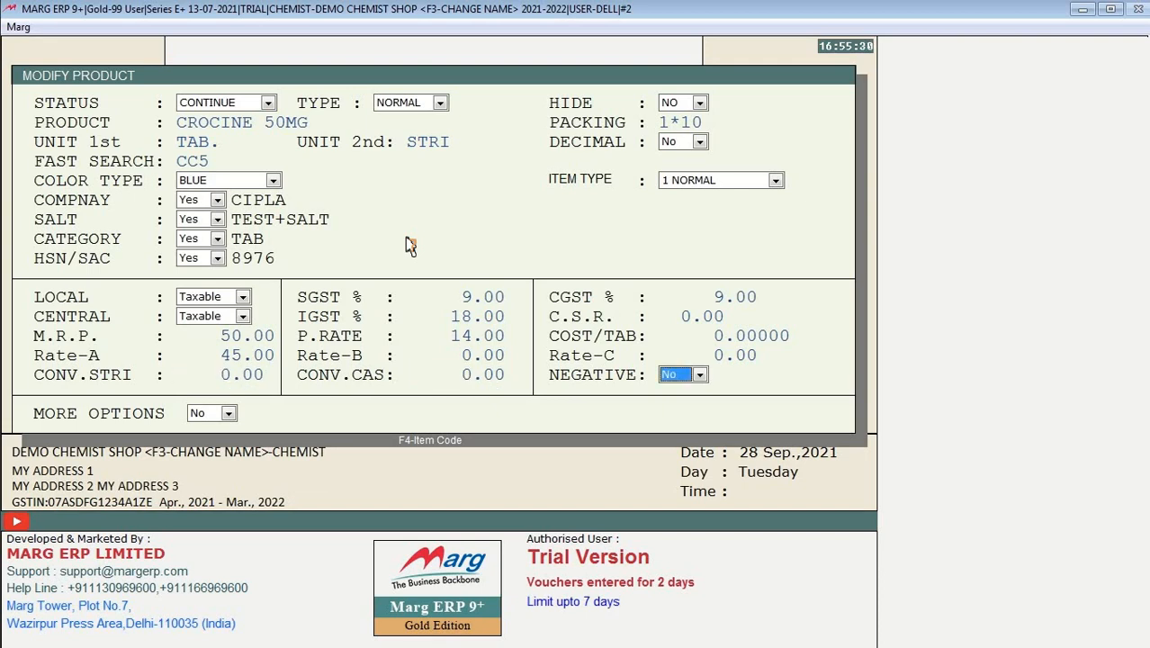
key("Return")
key("Return")
key("Return")
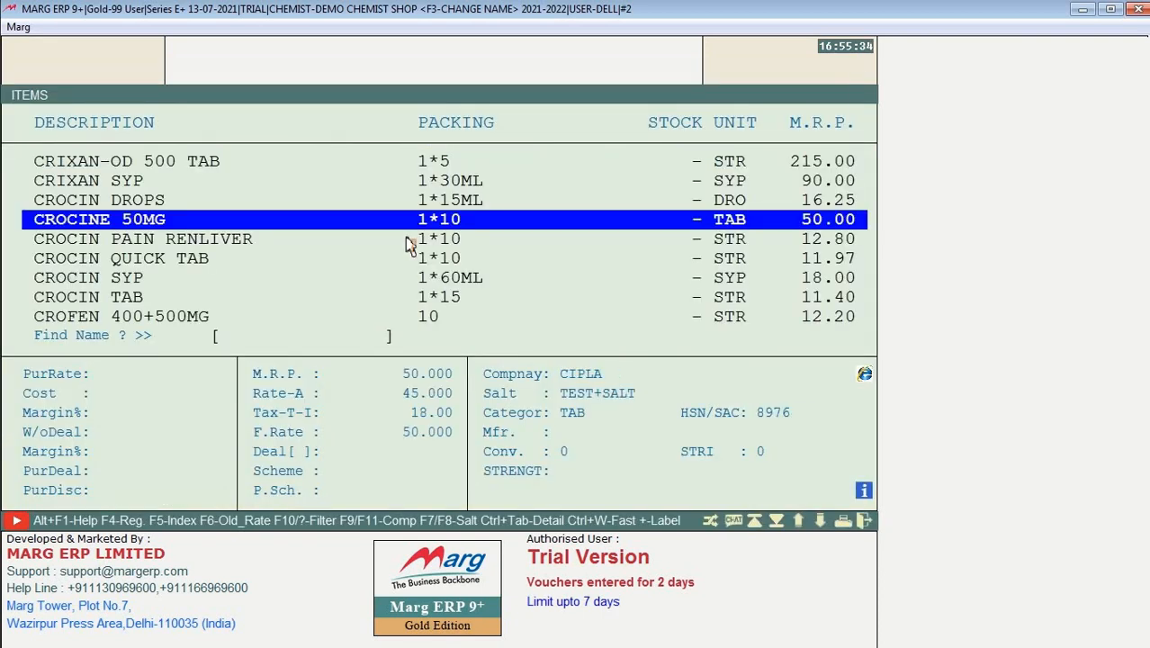
key("Return")
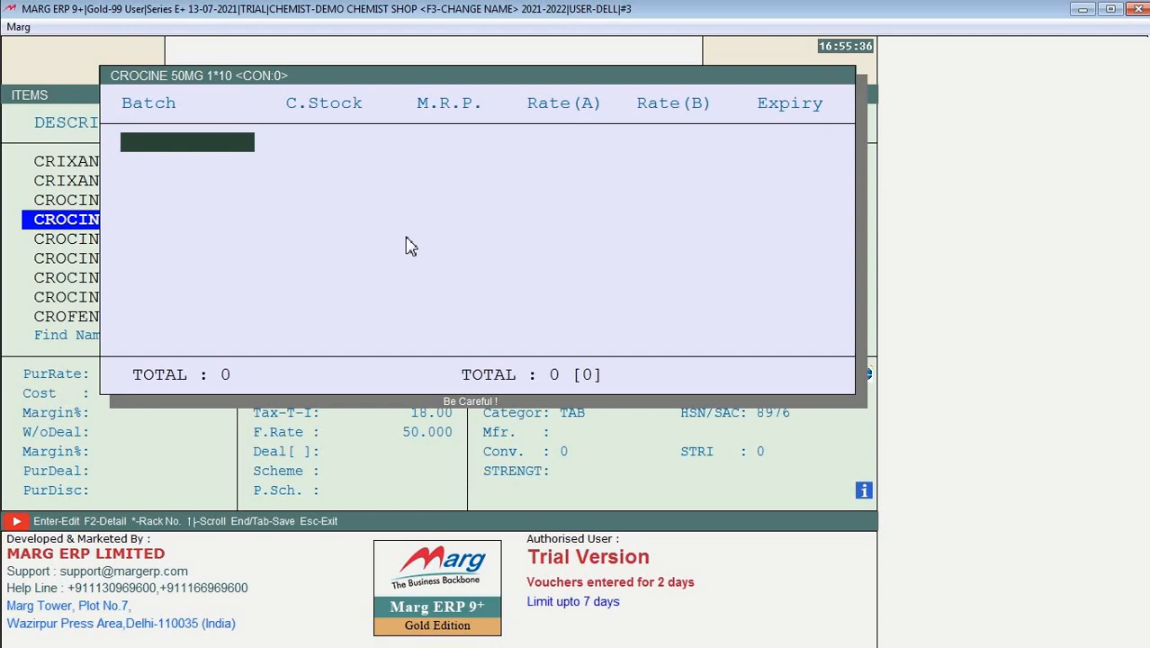
Step: Add batch JHSFD with a stock of 5, save it and close the items list
type("JHSFD")
key("Return")
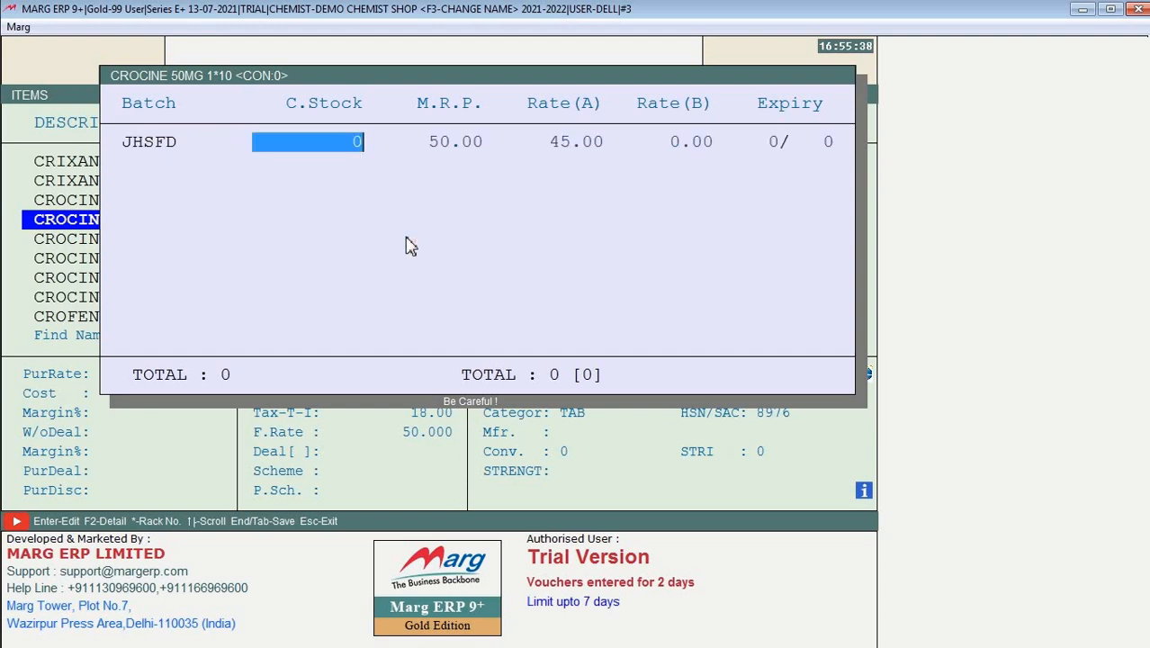
type("5")
key("Return")
key("Return")
key("Return")
key("Return")
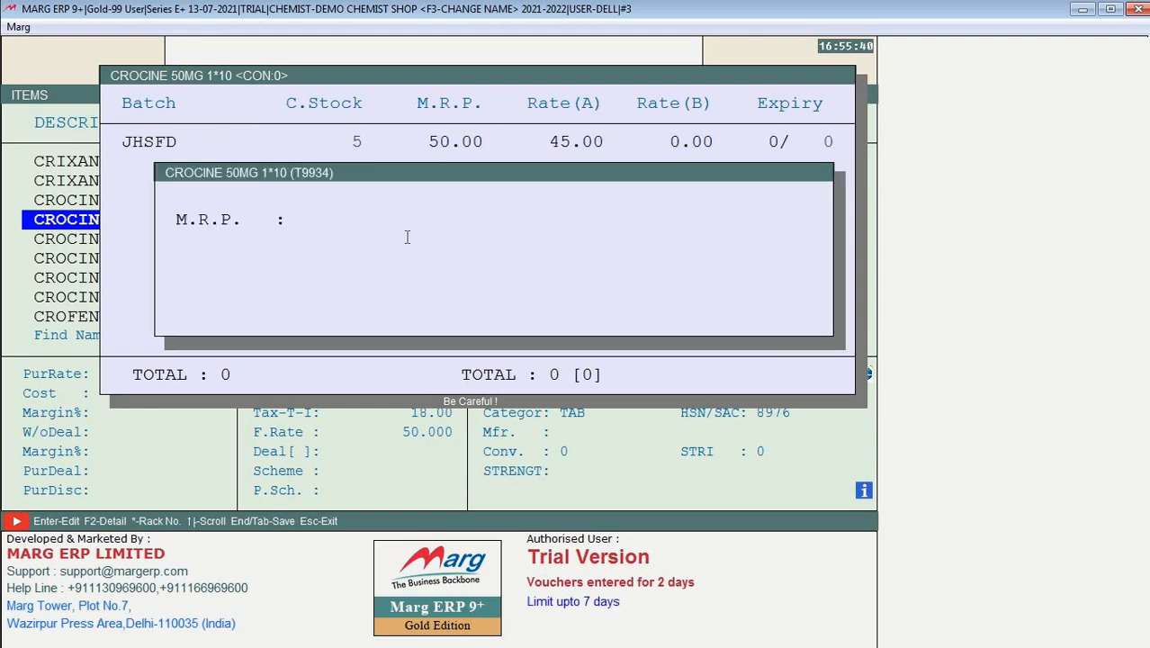
key("Tab")
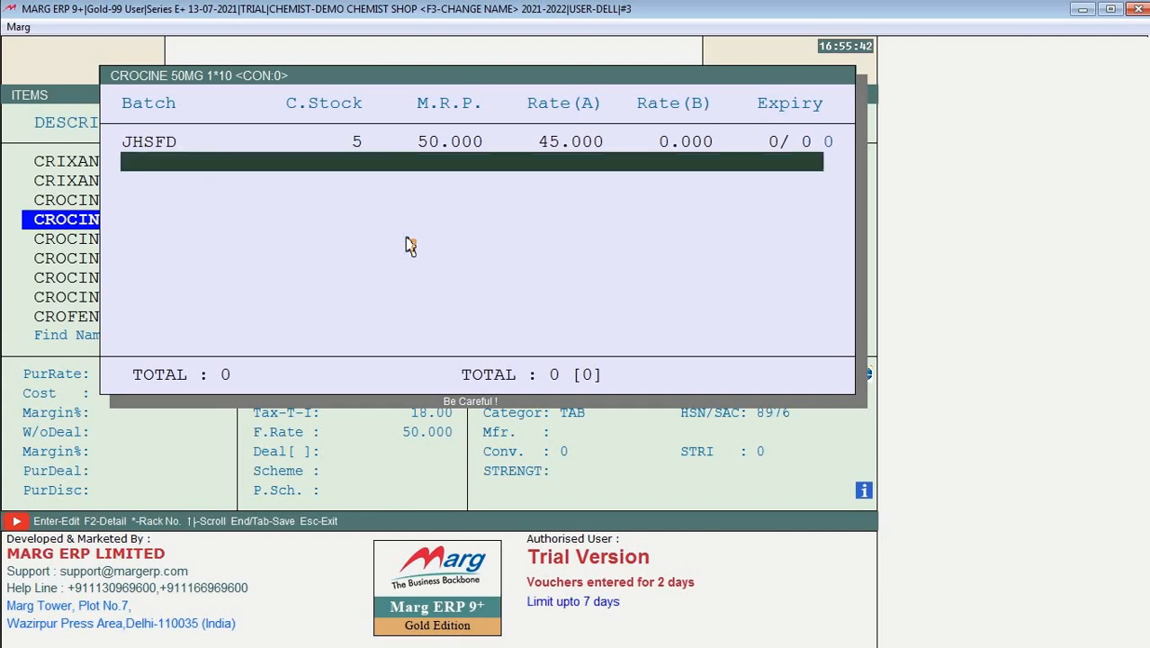
key("Escape")
key("Return")
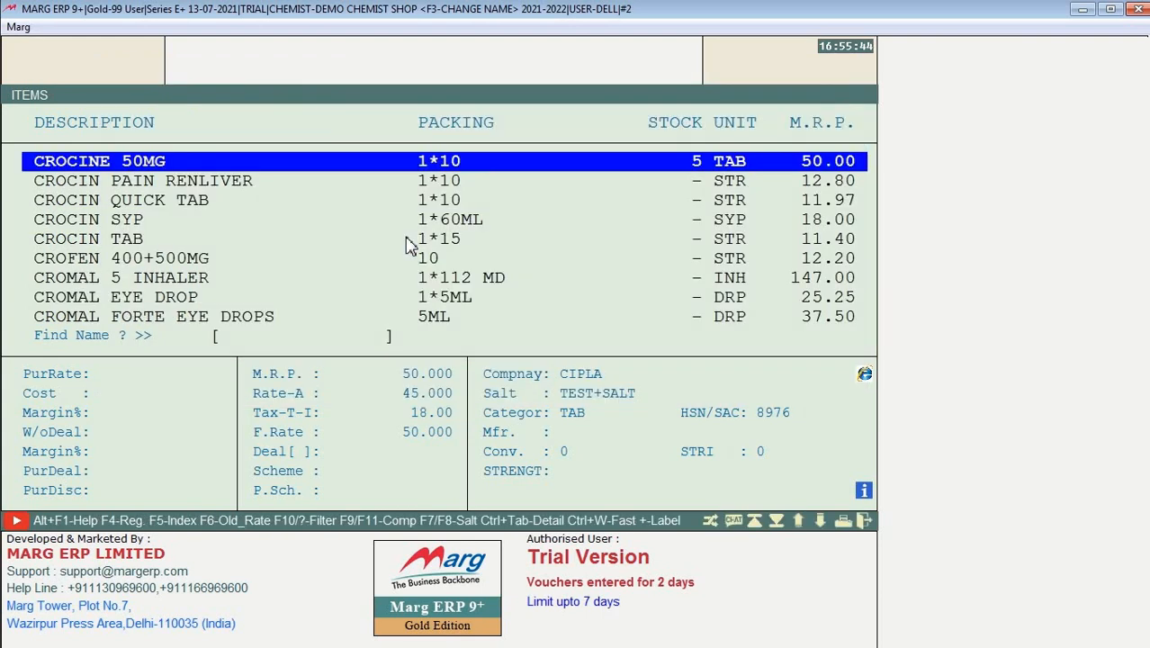
key("Escape")
key("alt+n")
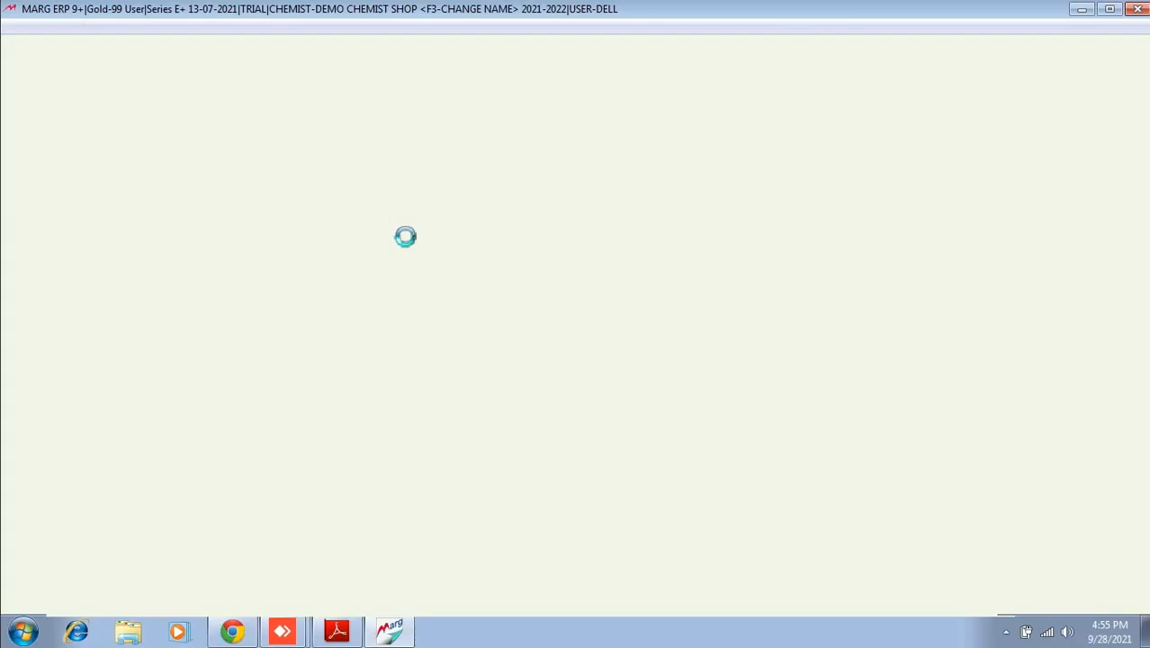
Step: Bill 4 tablets of CROCINE 50MG from batch JHSFD (total 200.00), then exit the sale entry
key("Return")
key("Return")
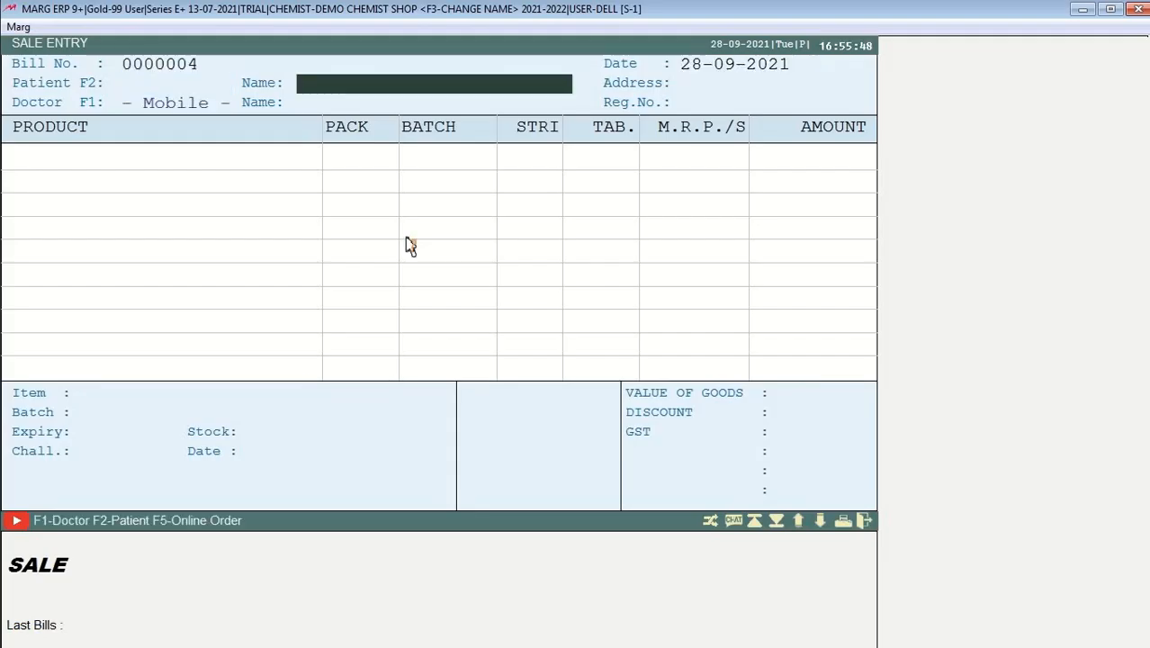
key("Return")
key("Return")
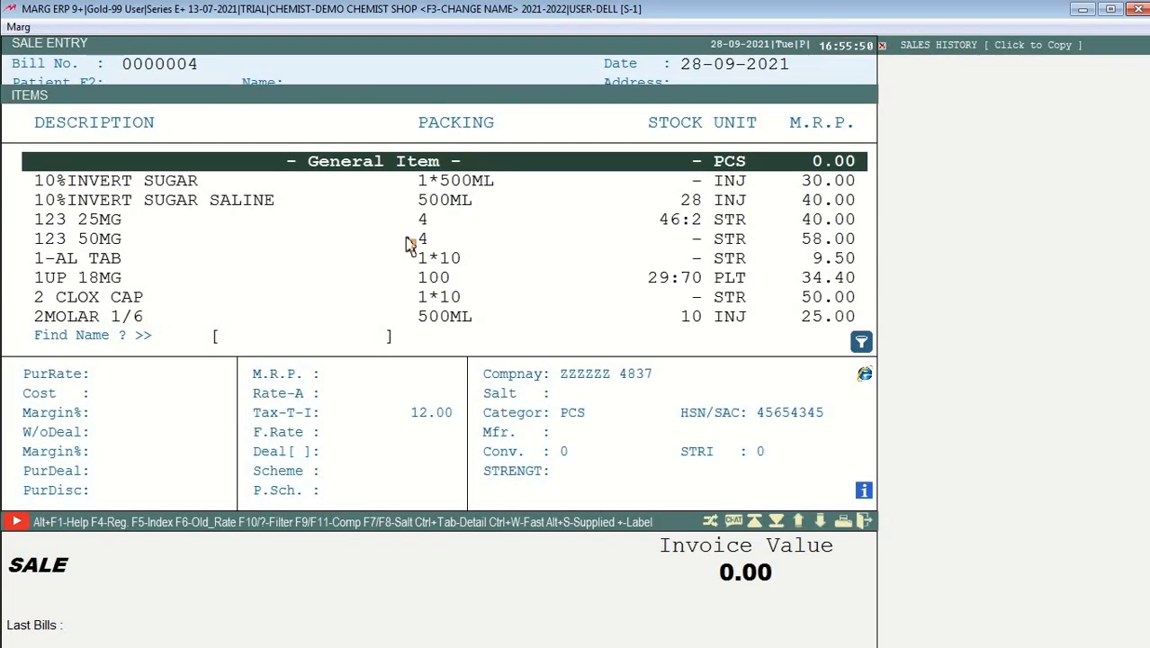
type("CROCINE")
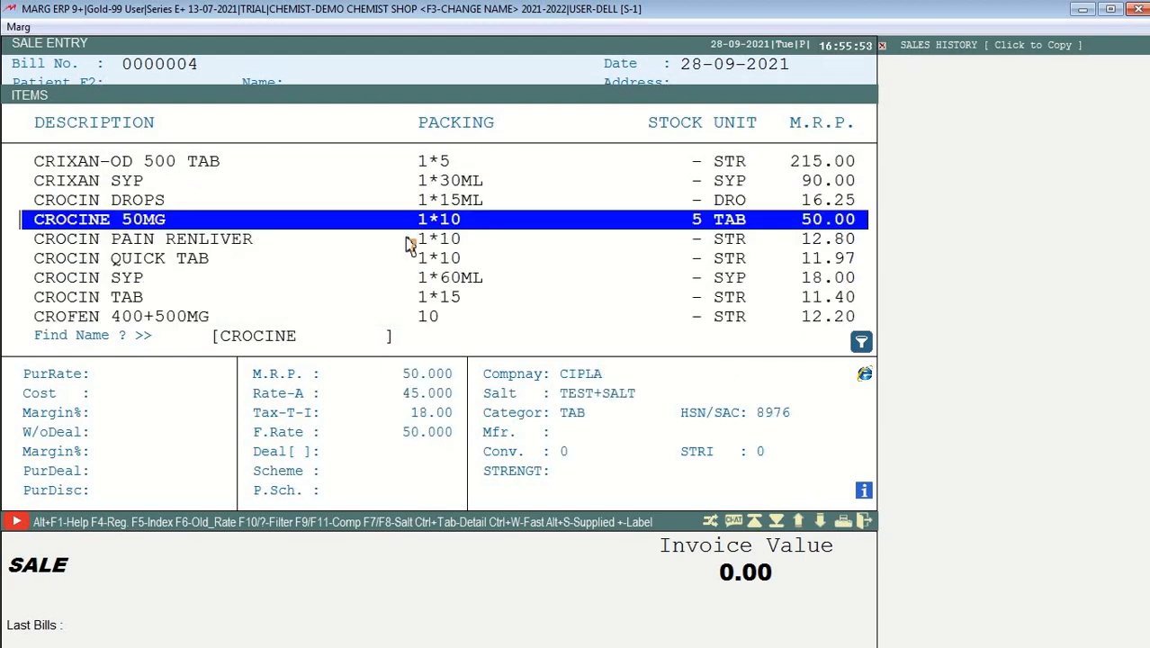
left_click(406, 239)
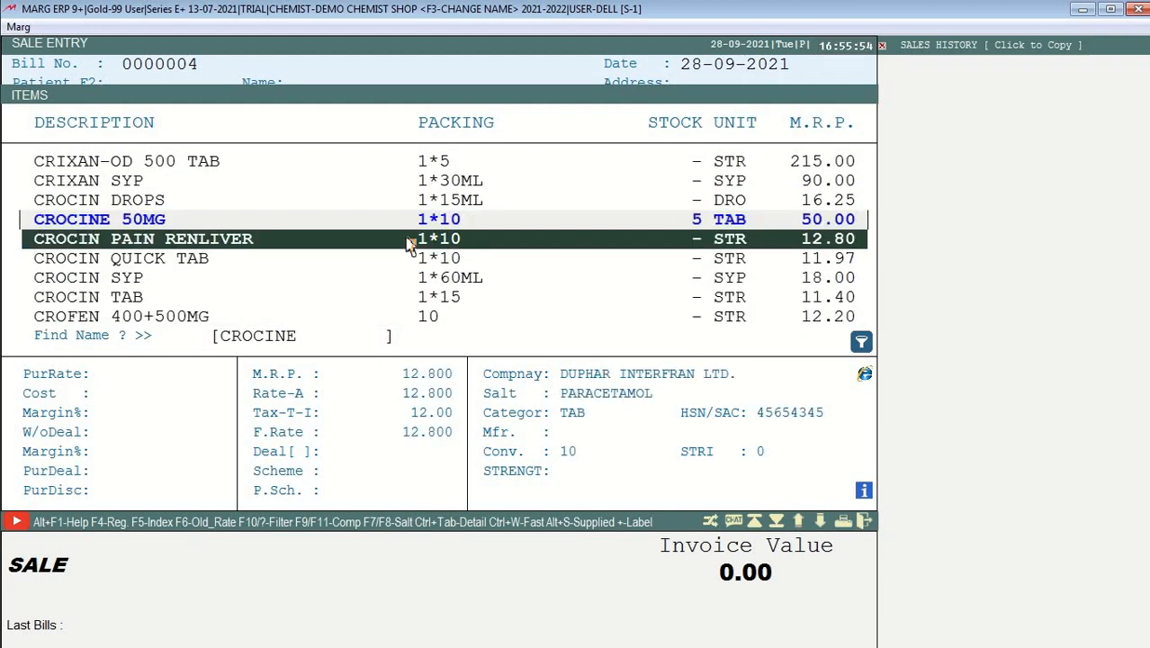
key("Return")
key("Return")
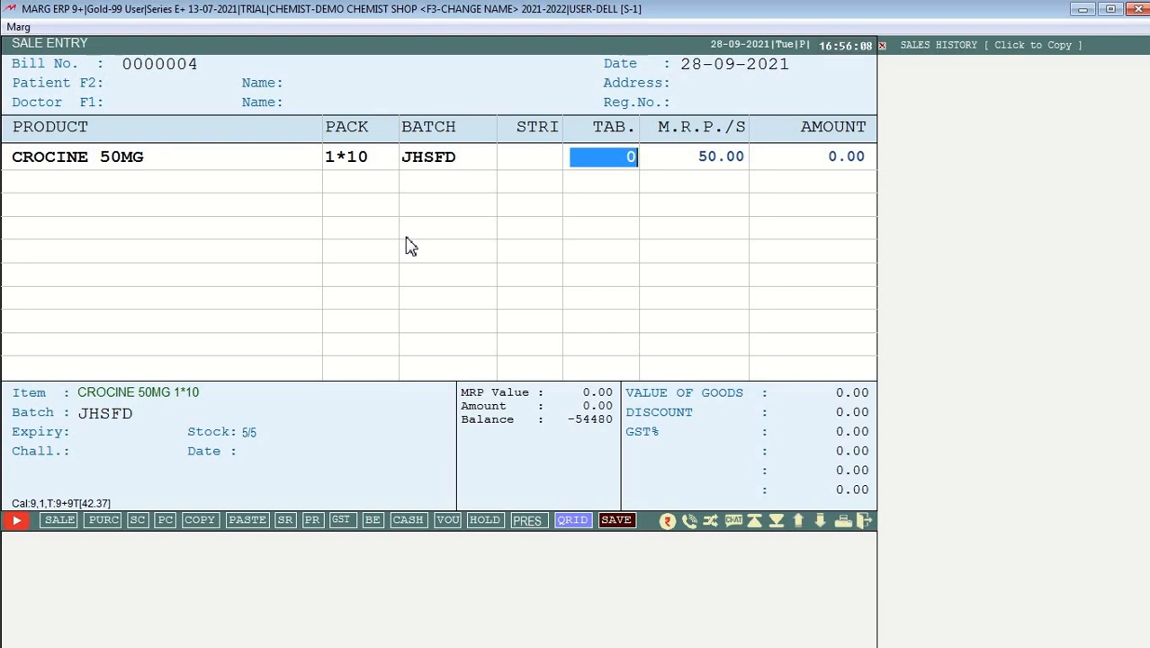
type("4")
key("Return")
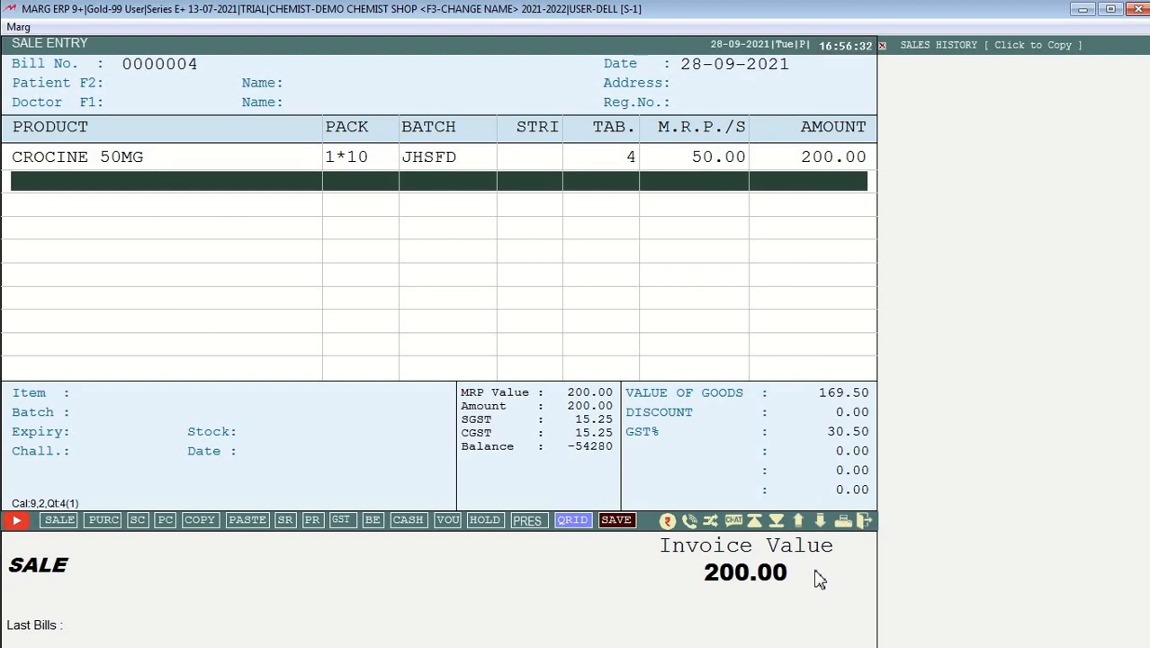
key("Escape")
key("y")
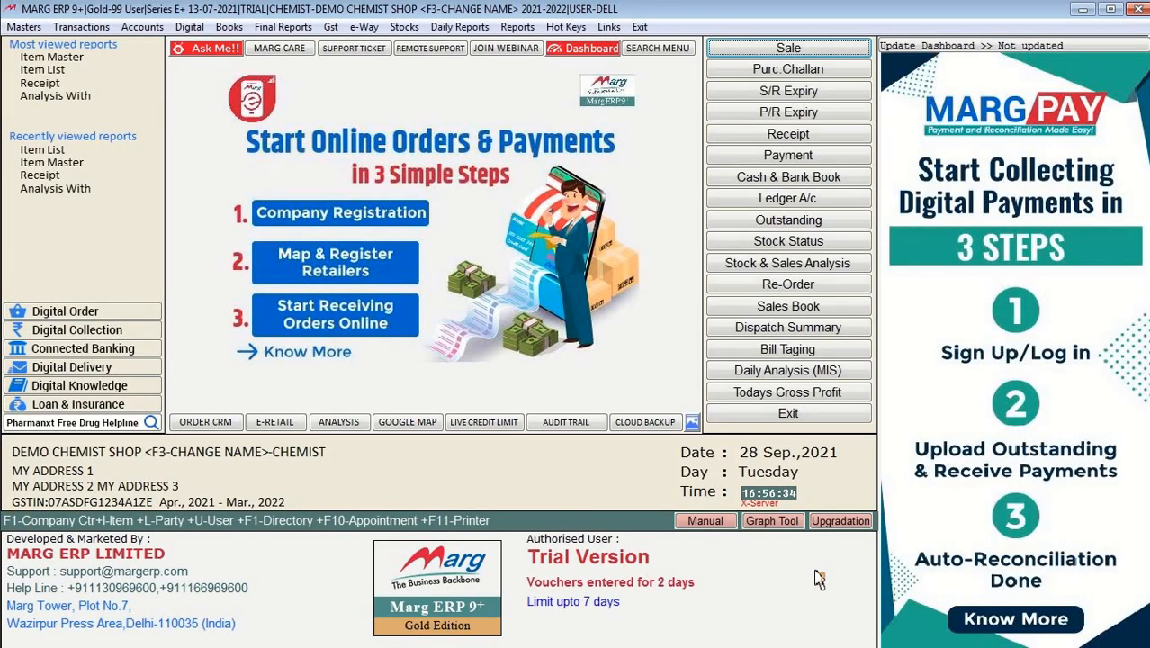
Step: Try changing CROCINE 50MG's strip conversion to 10, which is refused because stock exists
key("ctrl+i")
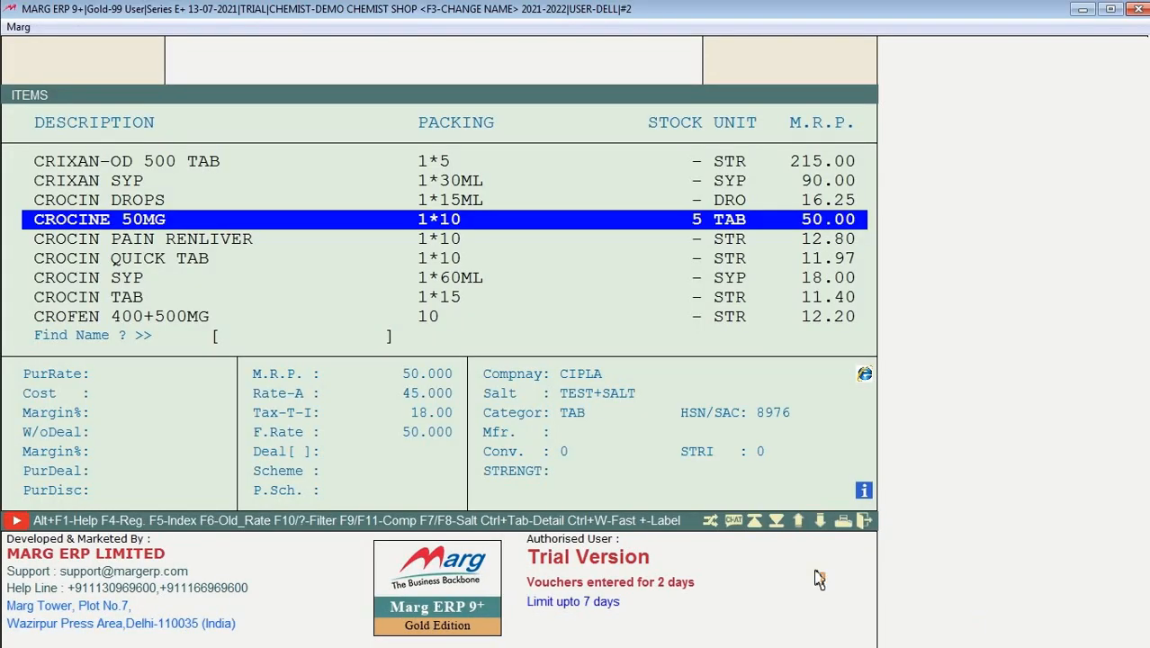
key("Return")
key("Return")
key("Return")
key("Return")
key("Return")
key("Return")
key("Return")
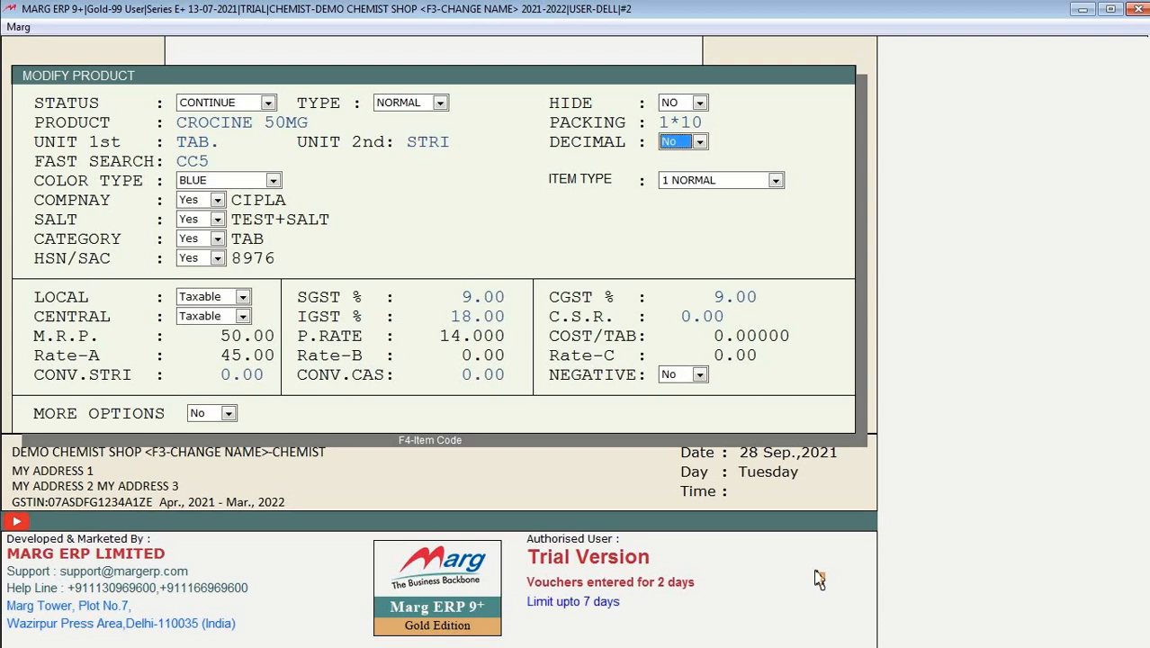
key("Return")
key("Return")
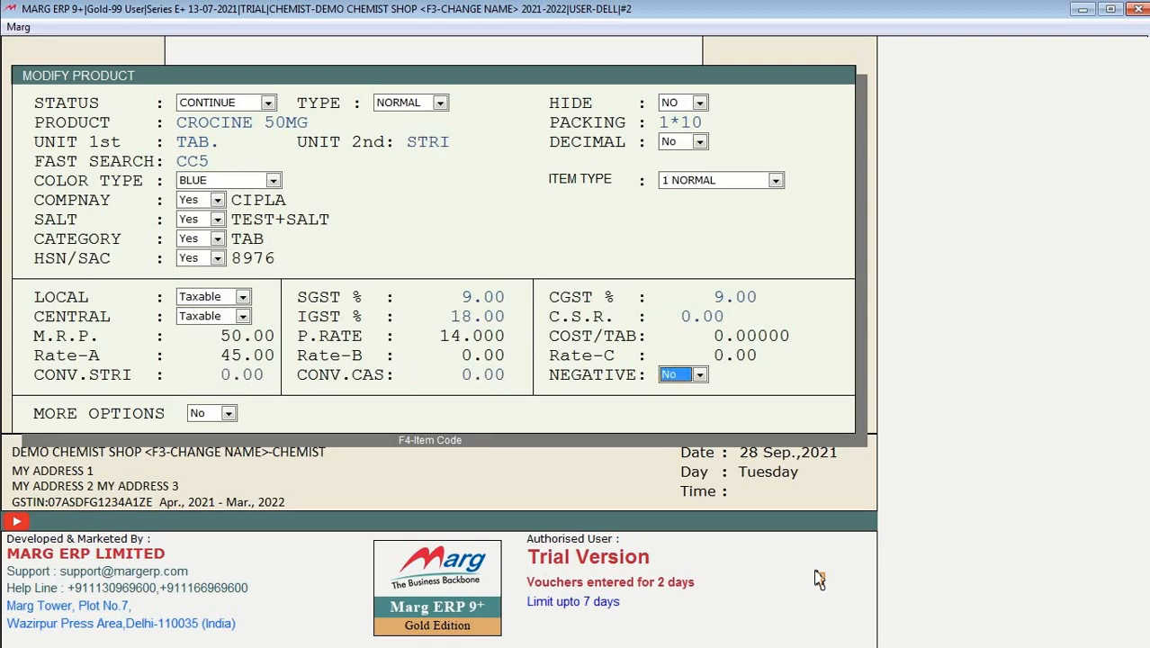
key("Up")
key("Up")
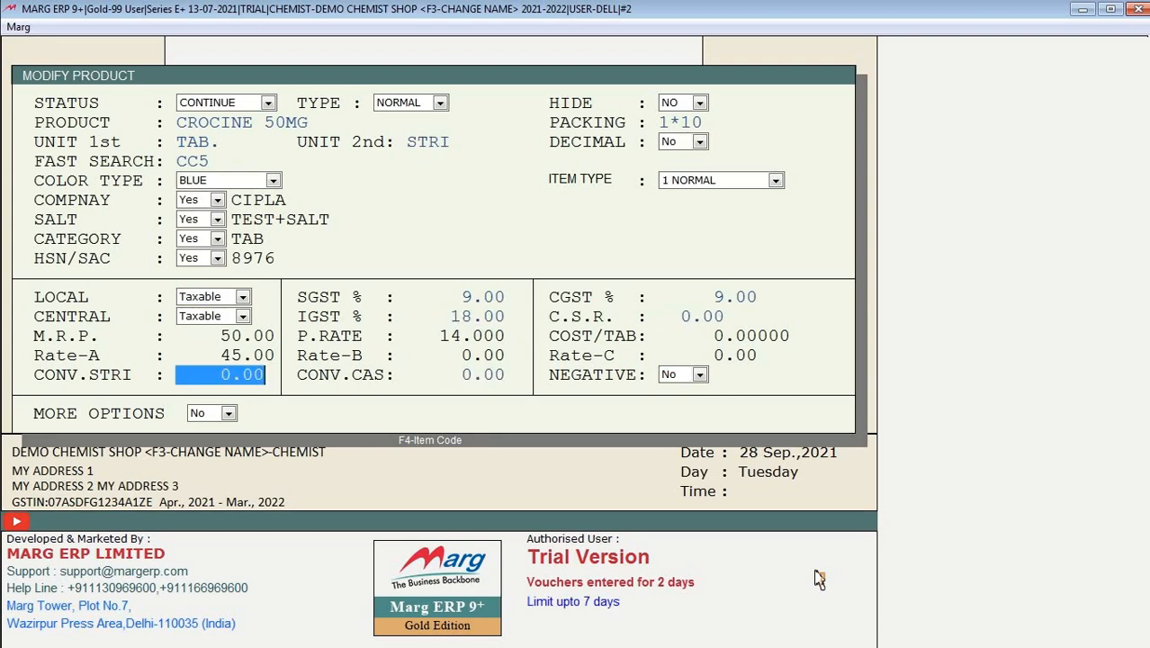
type("10")
key("Return")
key("Return")
key("Return")
key("Return")
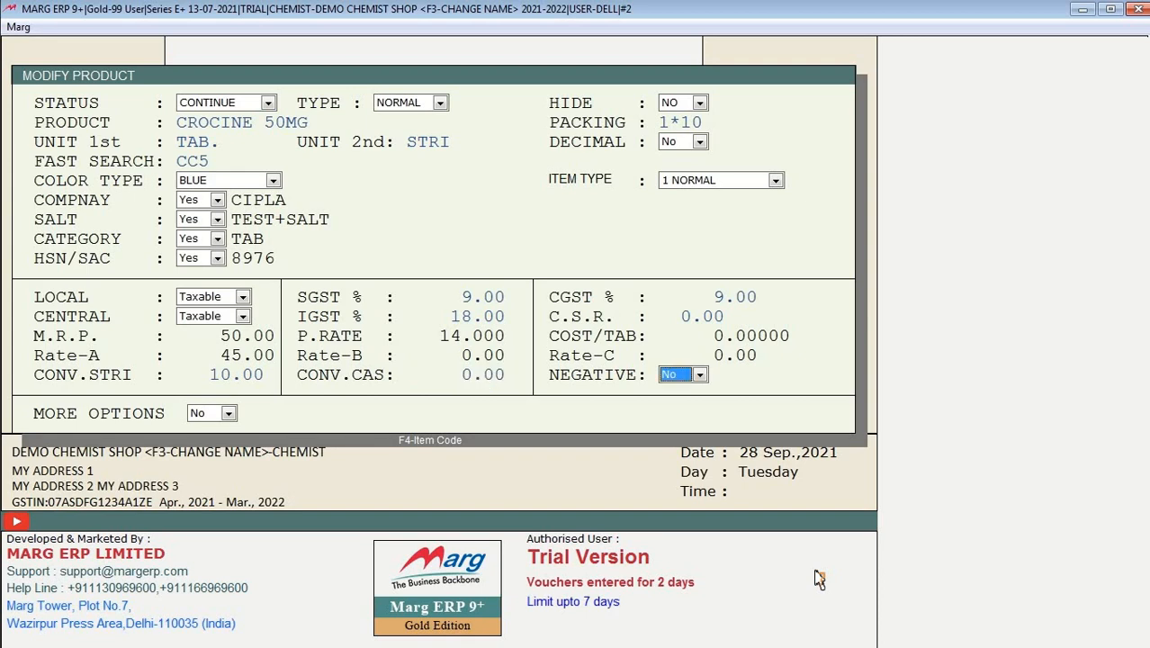
key("Return")
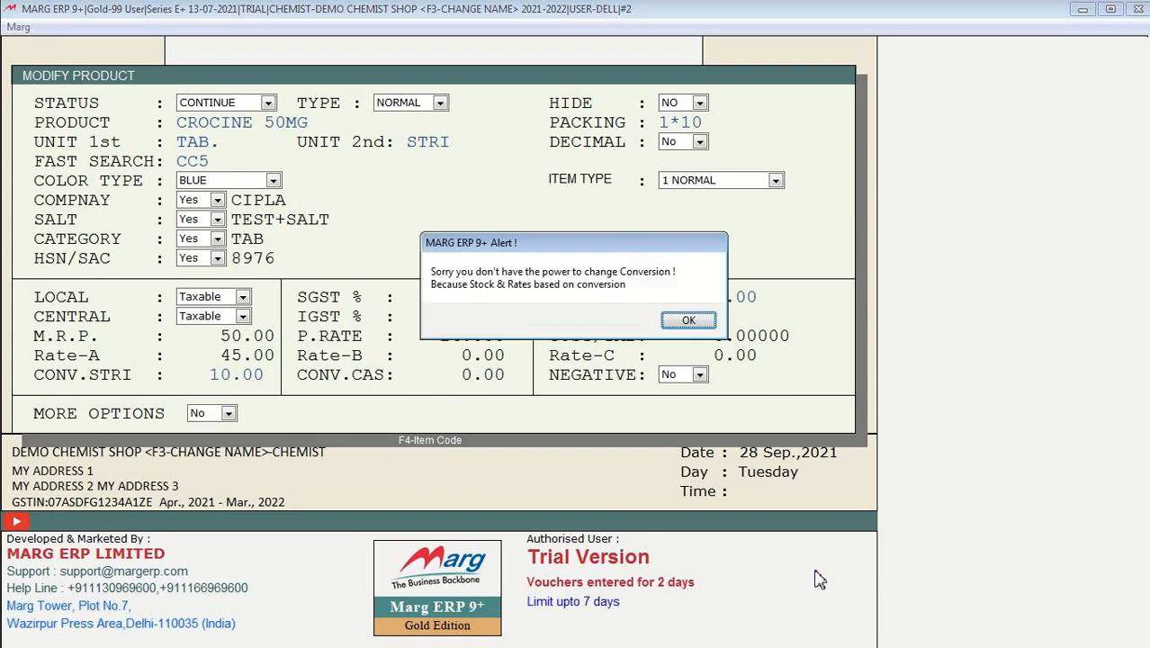
key("Return")
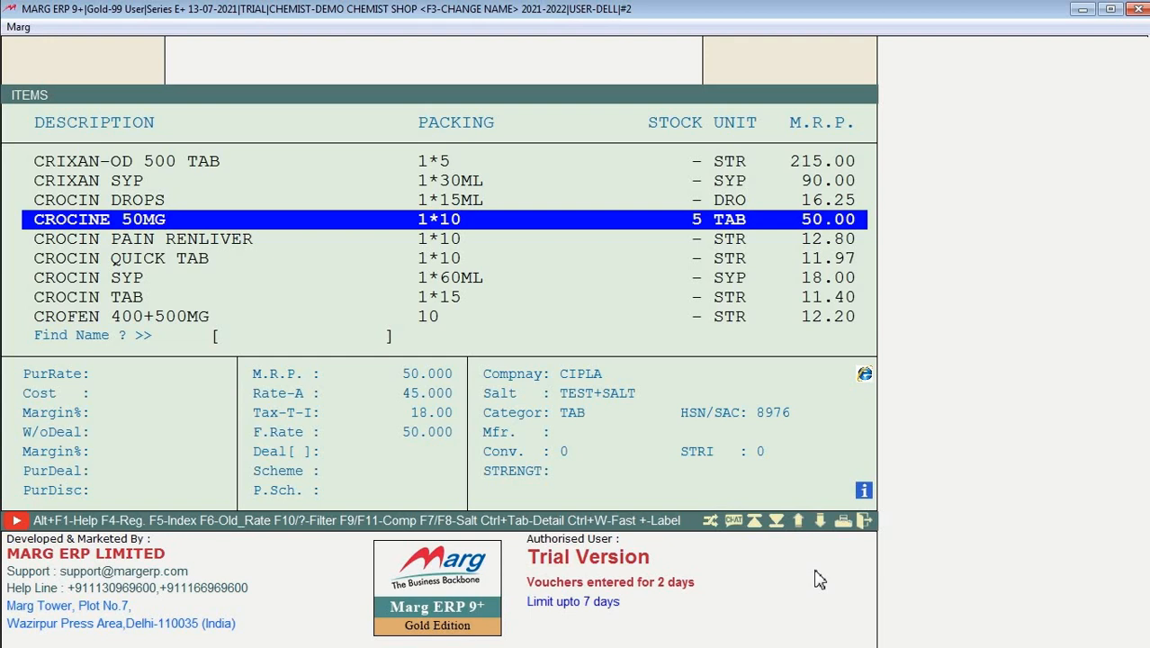
key("F2")
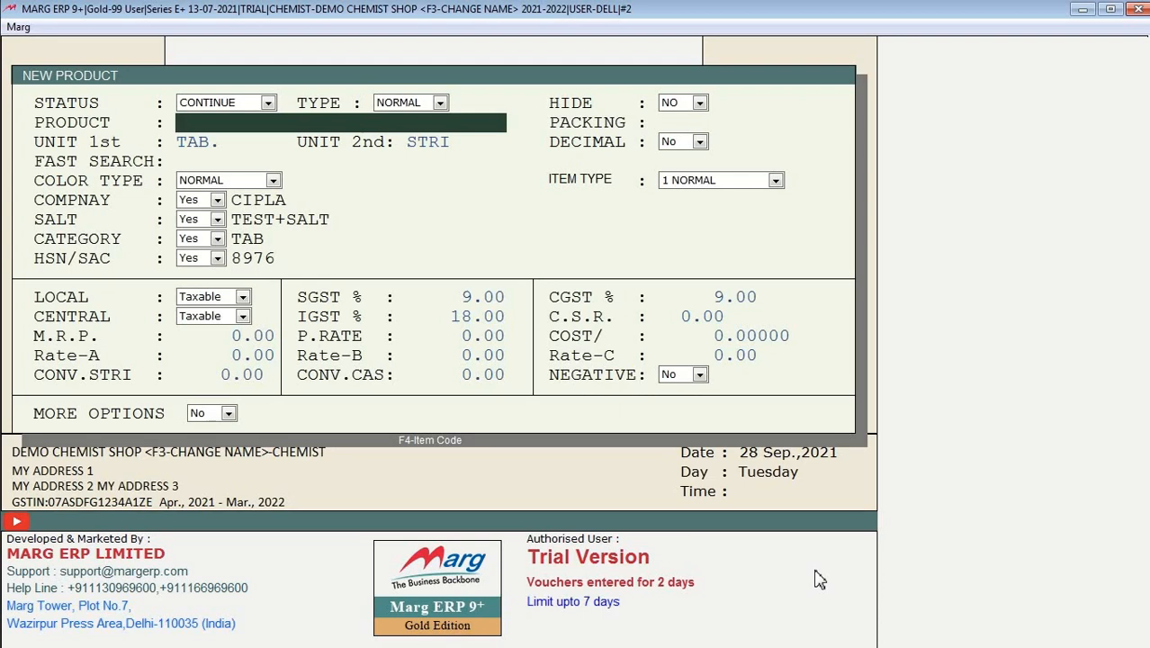
Step: Name the new product CROCIN NEW TAB 50MG with packing 1*10
type("CROCIN NEW TAB")
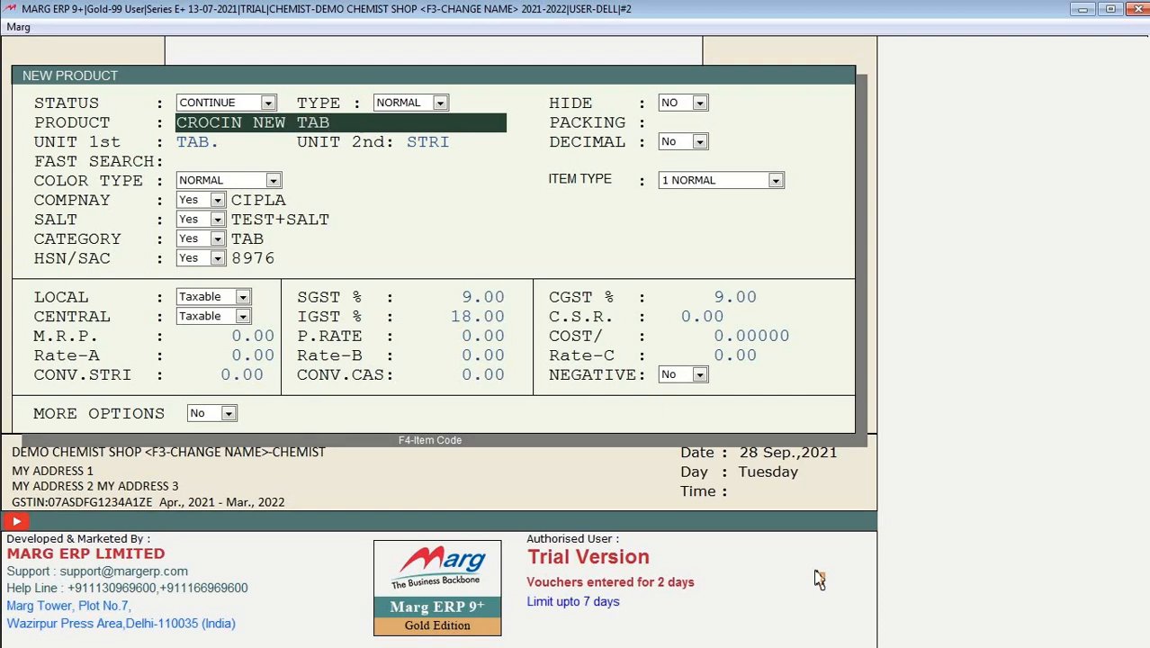
type(" 50")
type("GM")
key("BackSpace")
key("BackSpace")
type("MG")
key("Return")
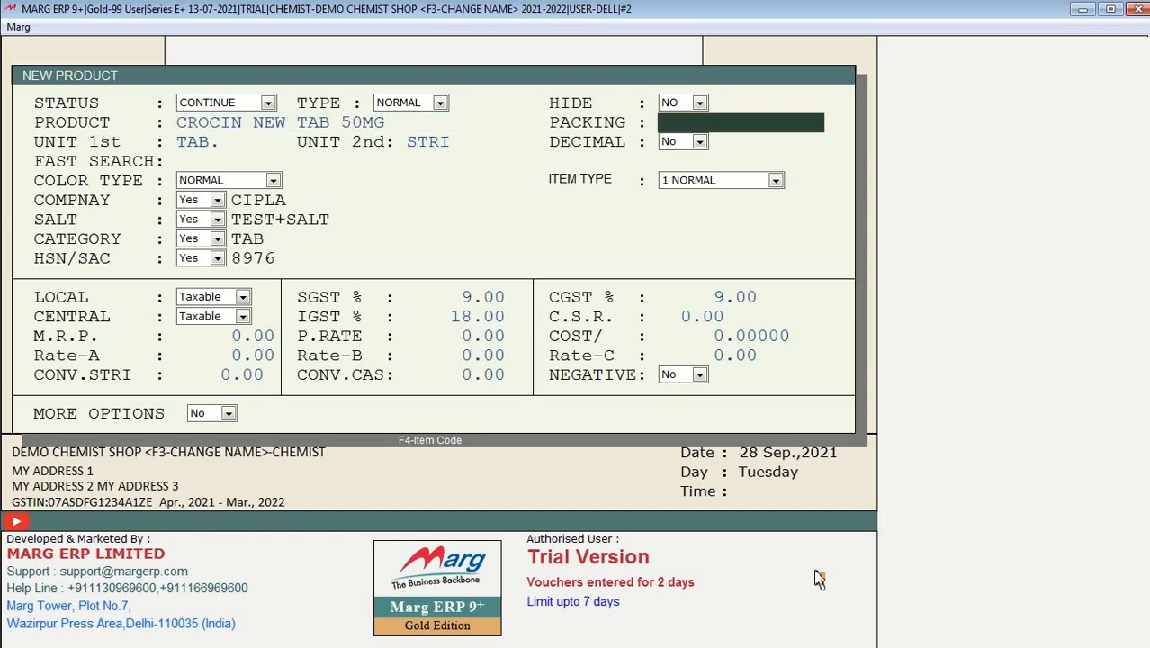
type("1*10")
key("Return")
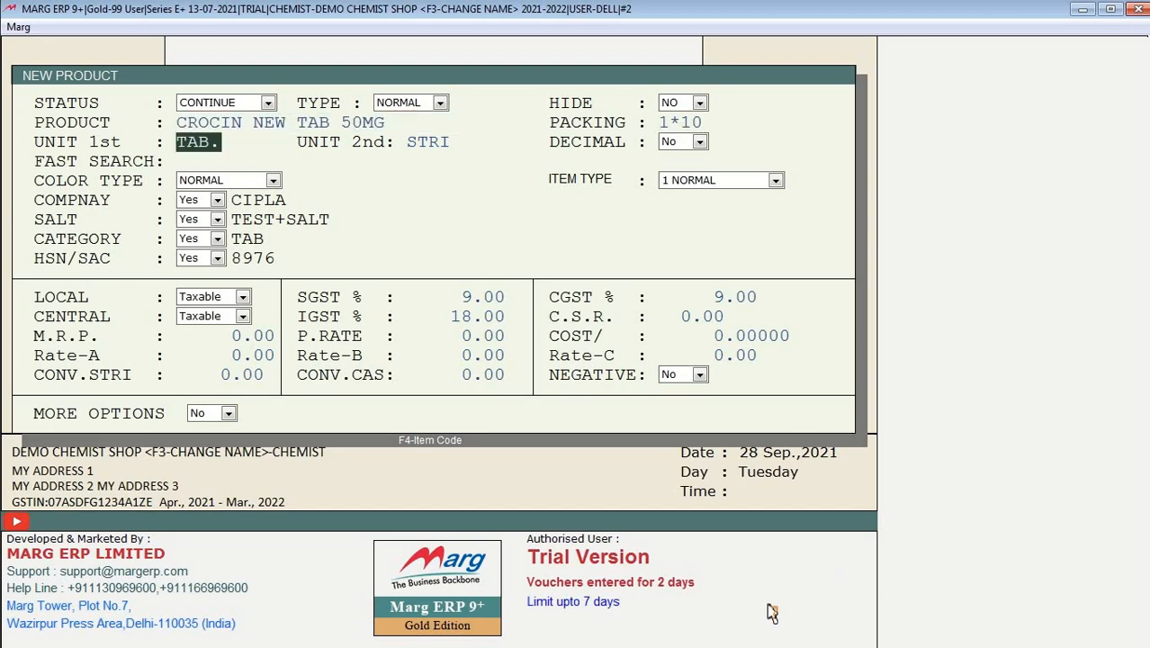
Step: Give it purchase rate 14, Rate-A 45 and strip conversion 10, and save the product
left_click(227, 331)
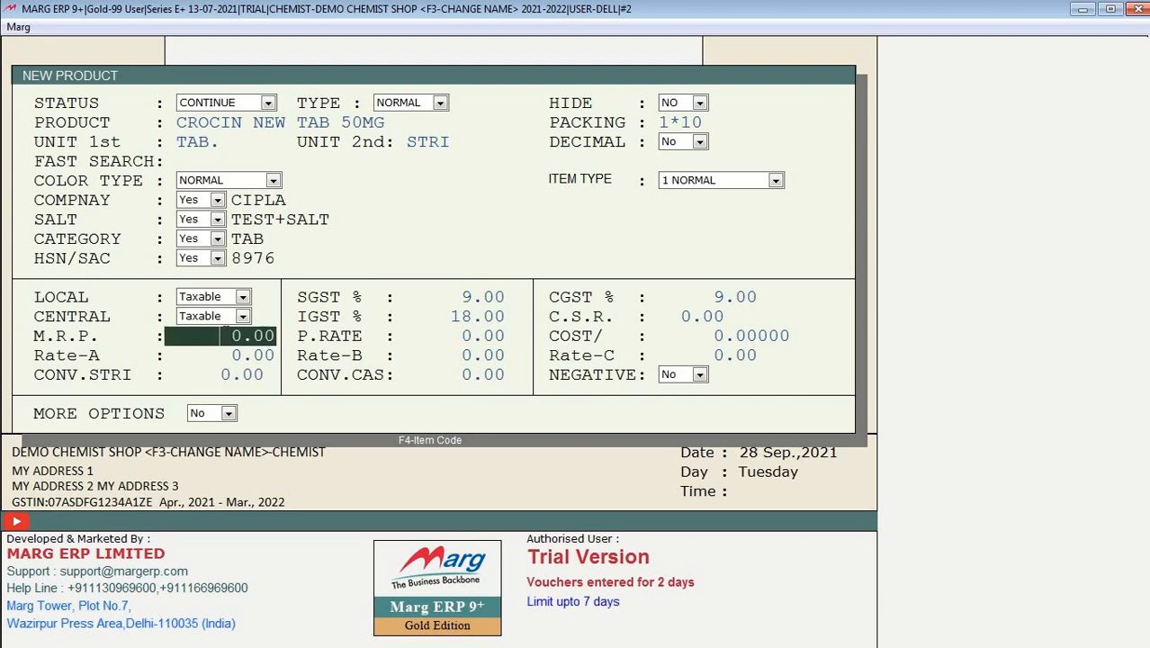
key("Return")
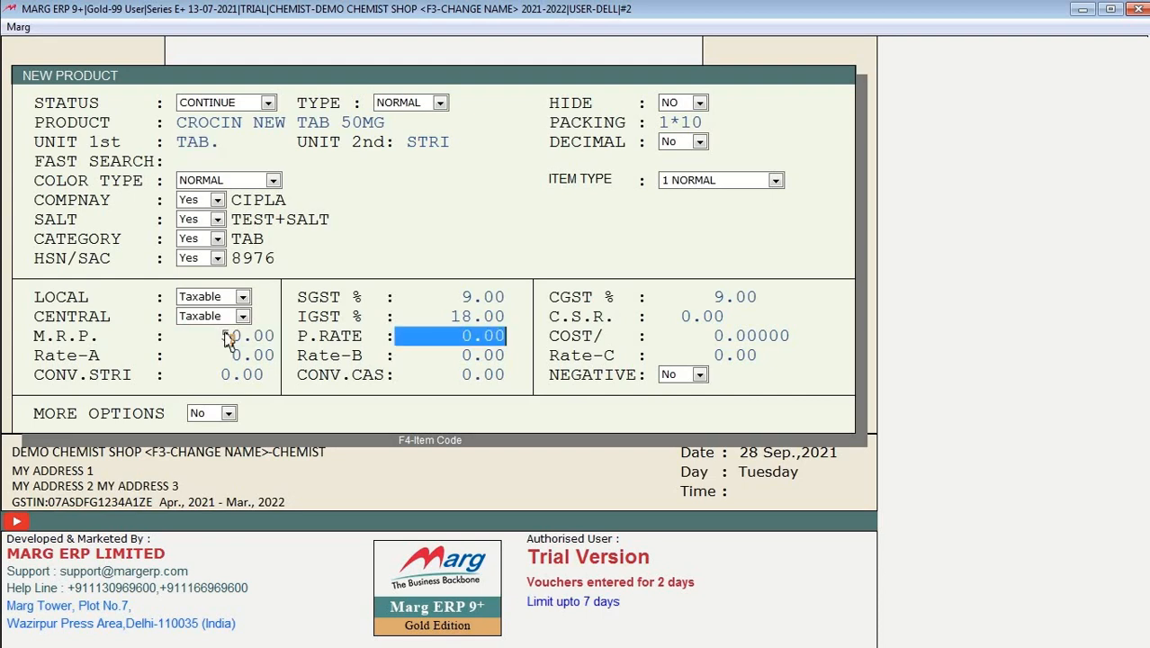
type("14")
key("Return")
key("Return")
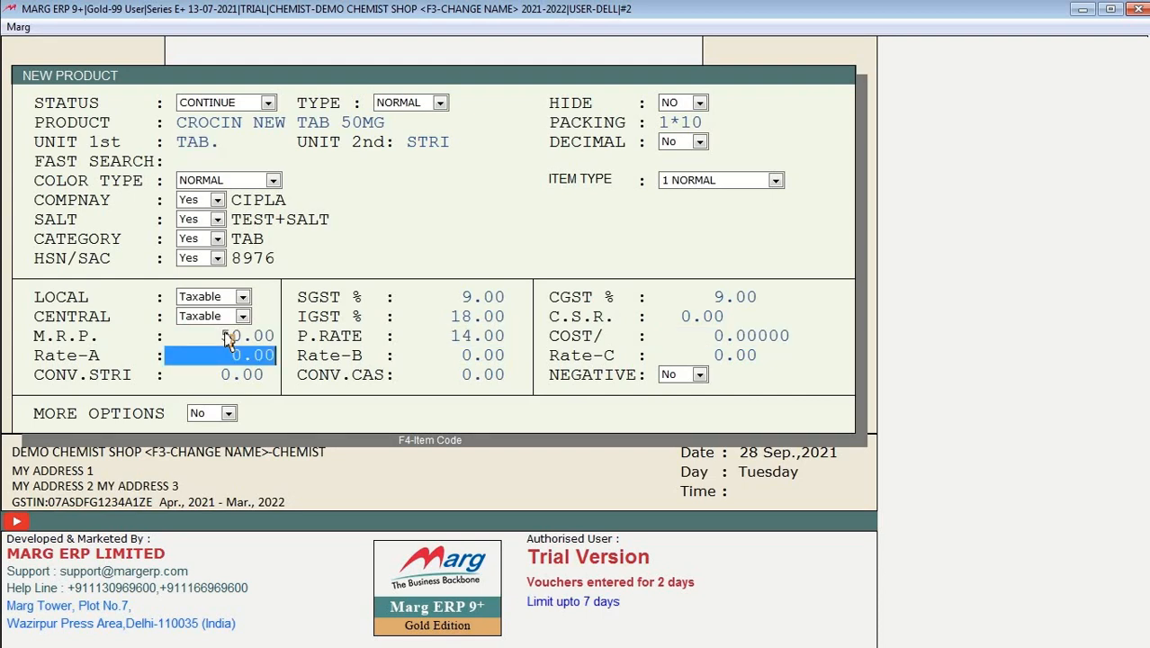
type("45")
key("Return")
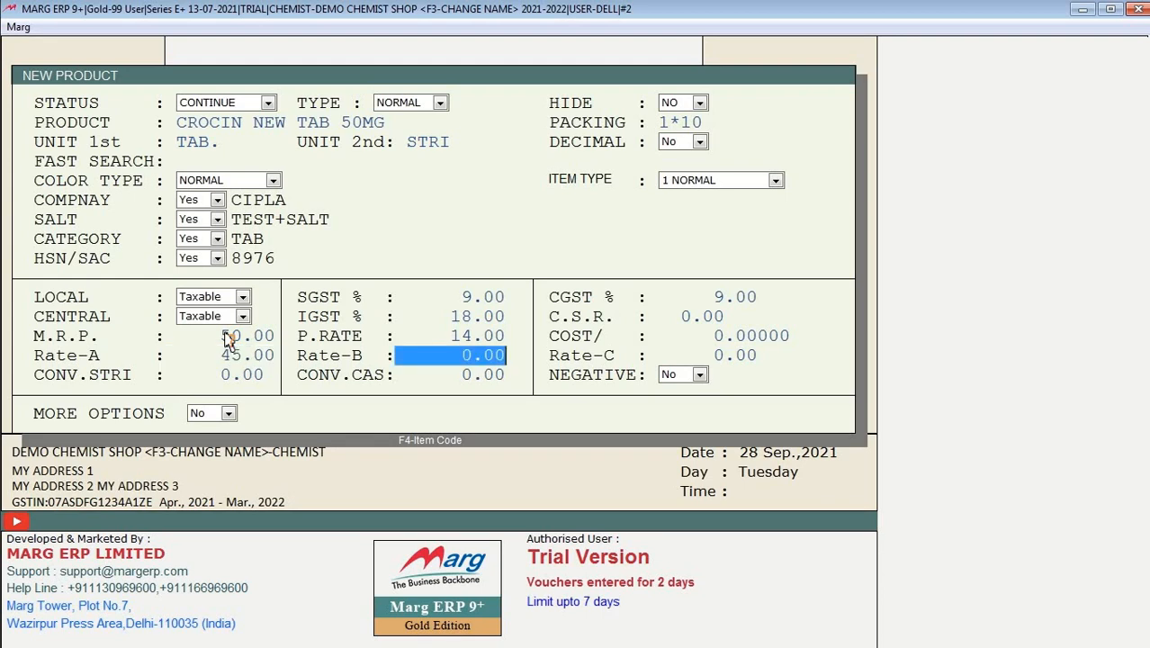
key("Return")
key("Return")
type("10")
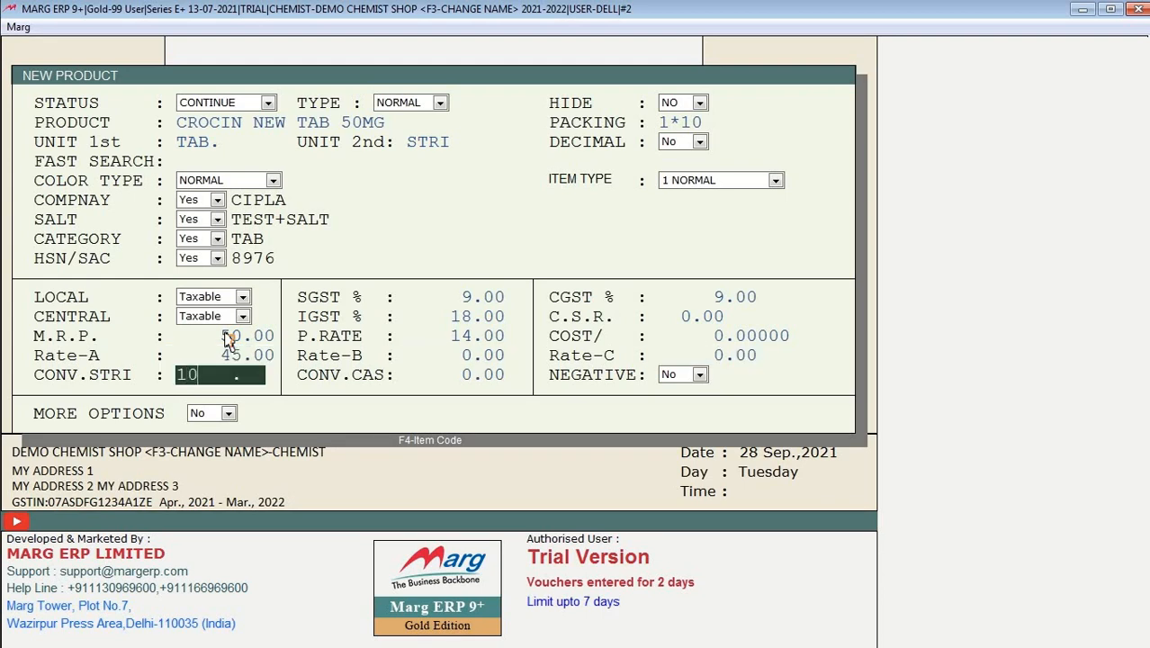
key("Return")
key("Return")
key("Return")
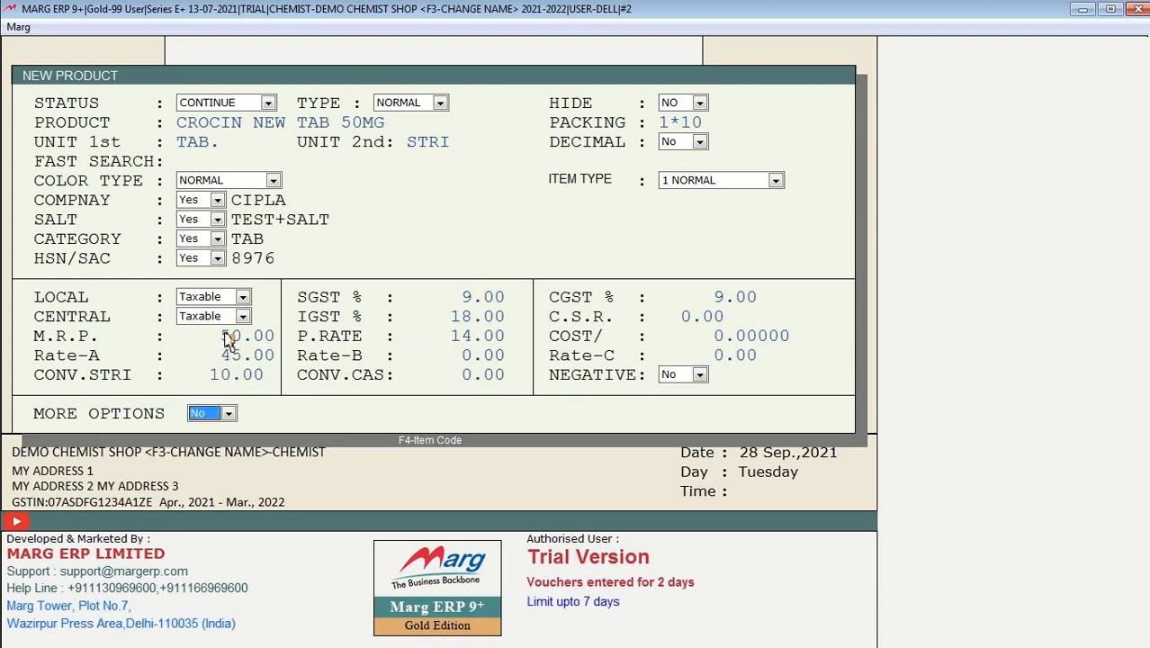
key("Return")
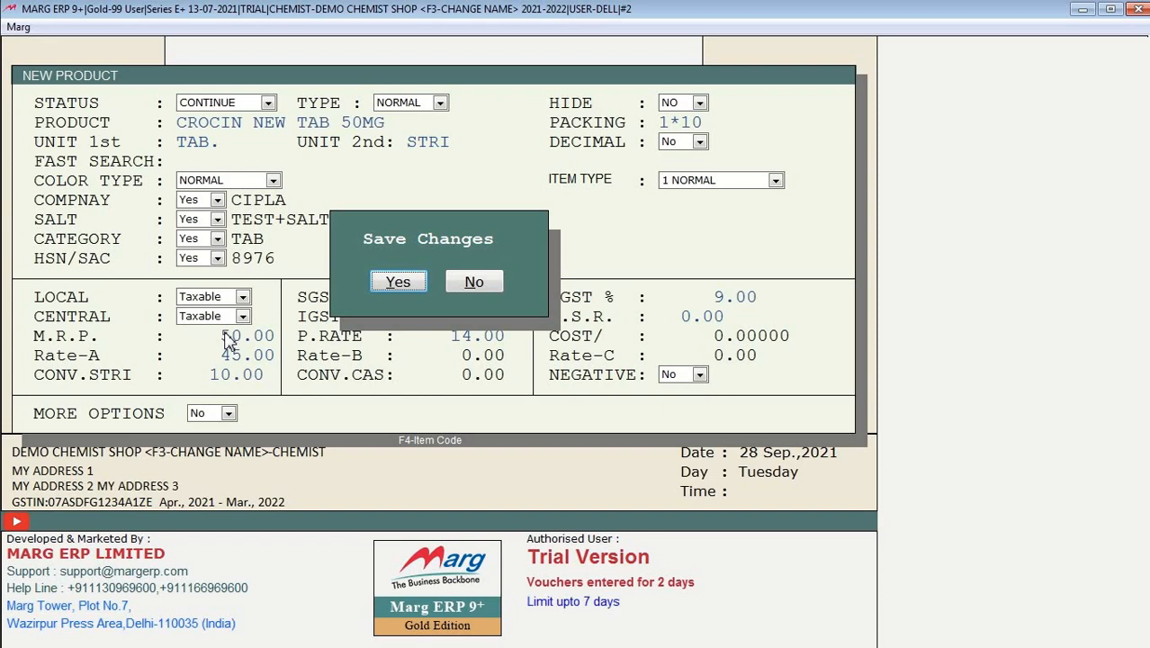
key("Return")
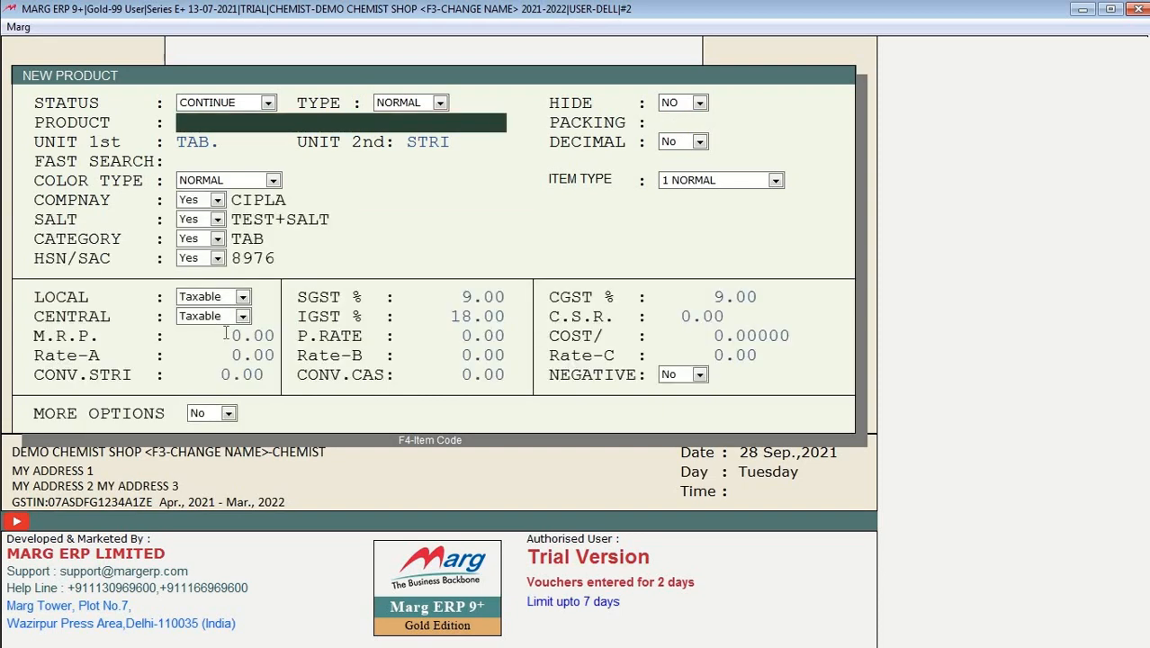
Step: Set CROCIN NEW TAB 50MG's colour type to RED and return to the dashboard
key("Escape")
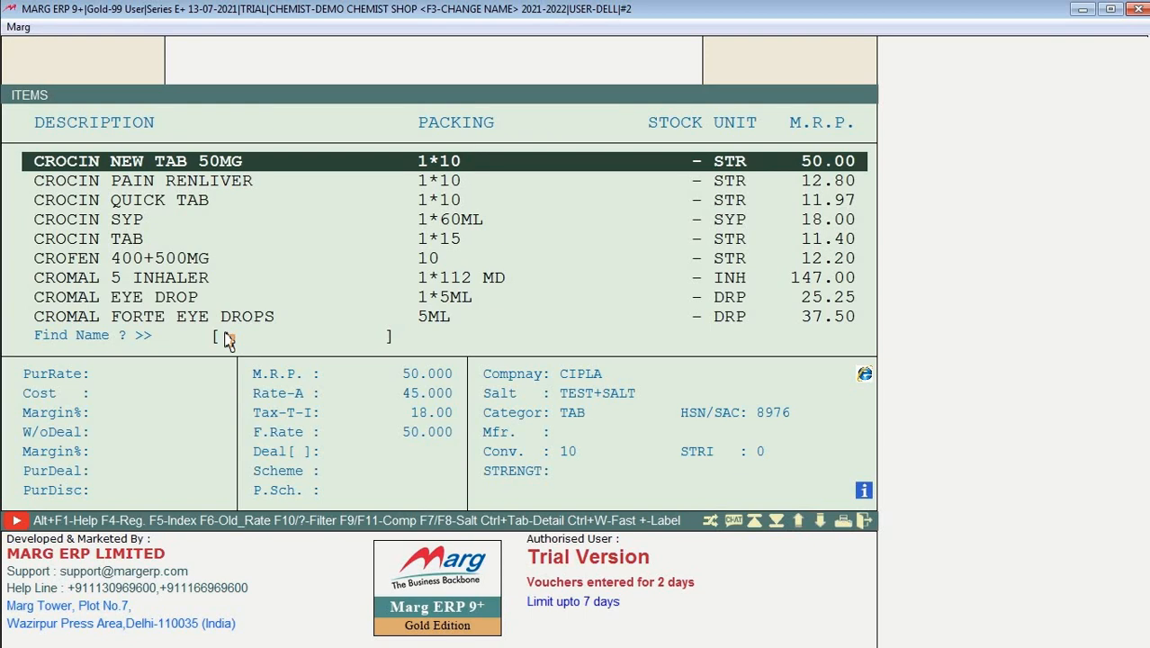
key("Return")
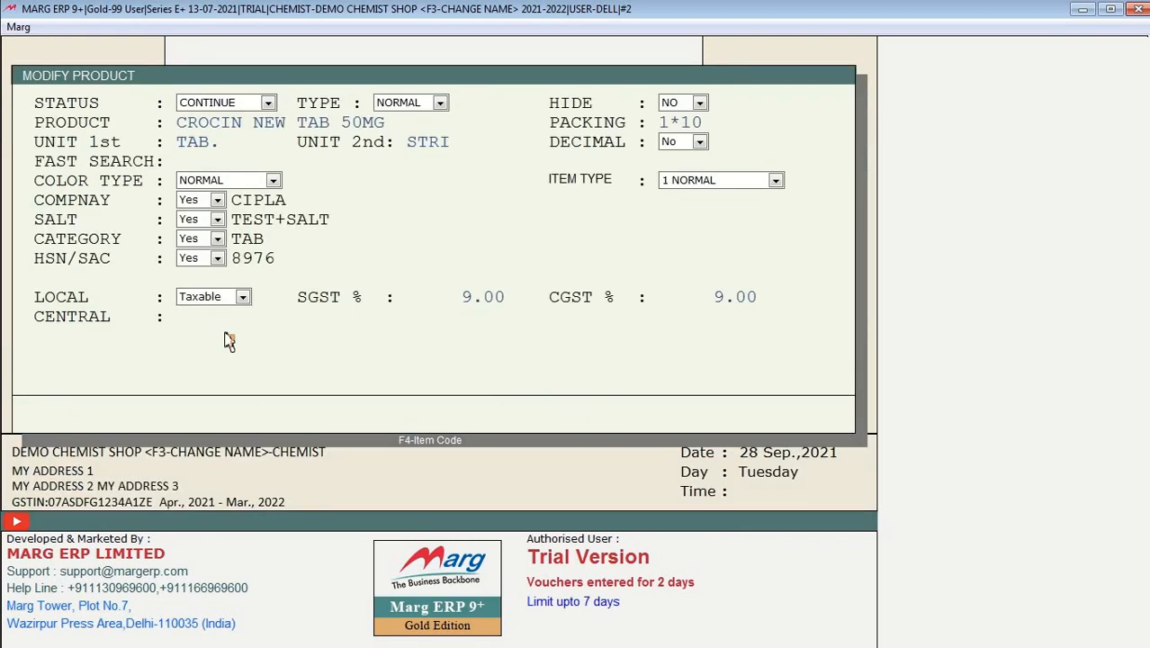
key("Return")
key("Return")
key("Return")
key("Return")
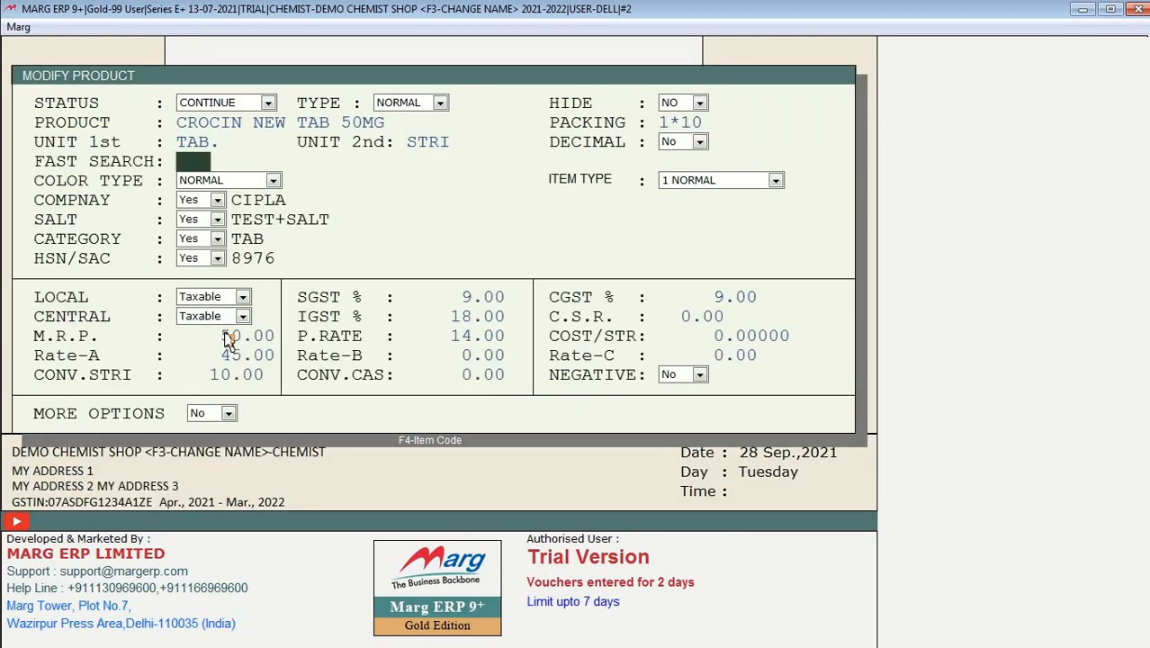
key("Return")
key("Return")
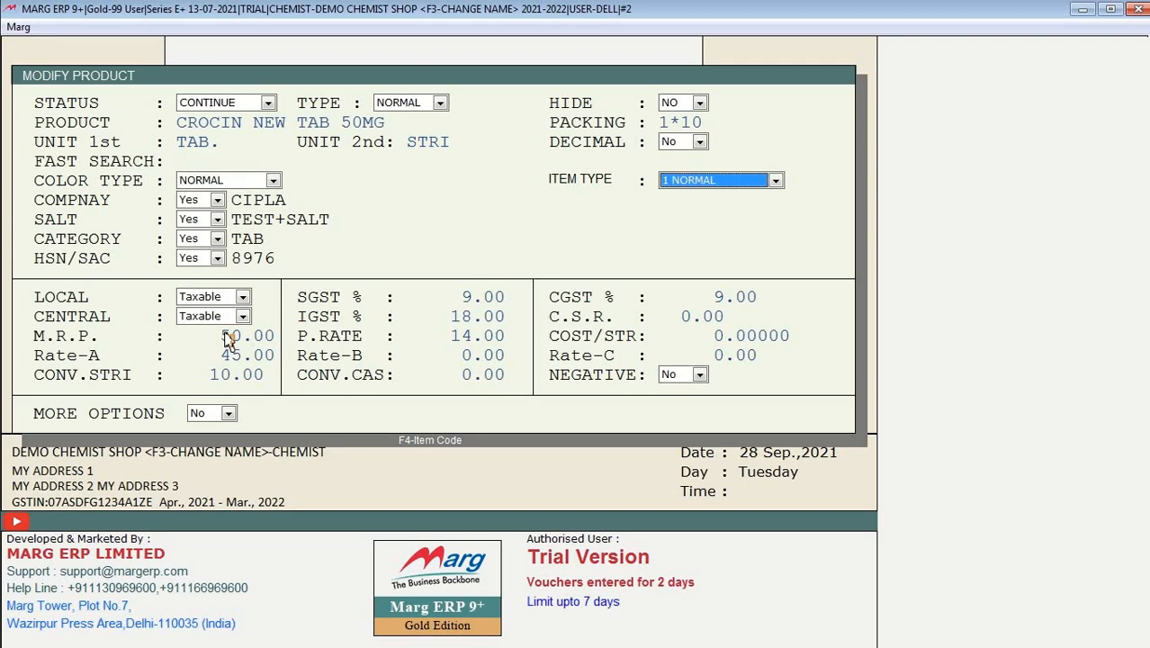
key("Up")
key("r")
key("Return")
key("Return")
key("Return")
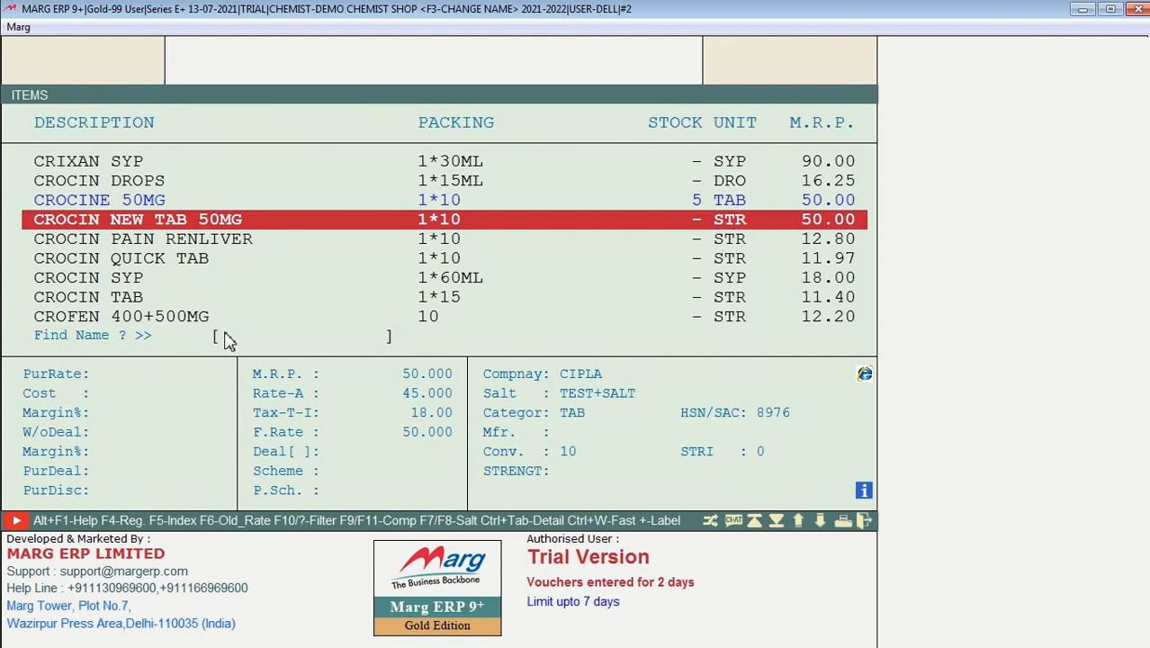
key("Escape")
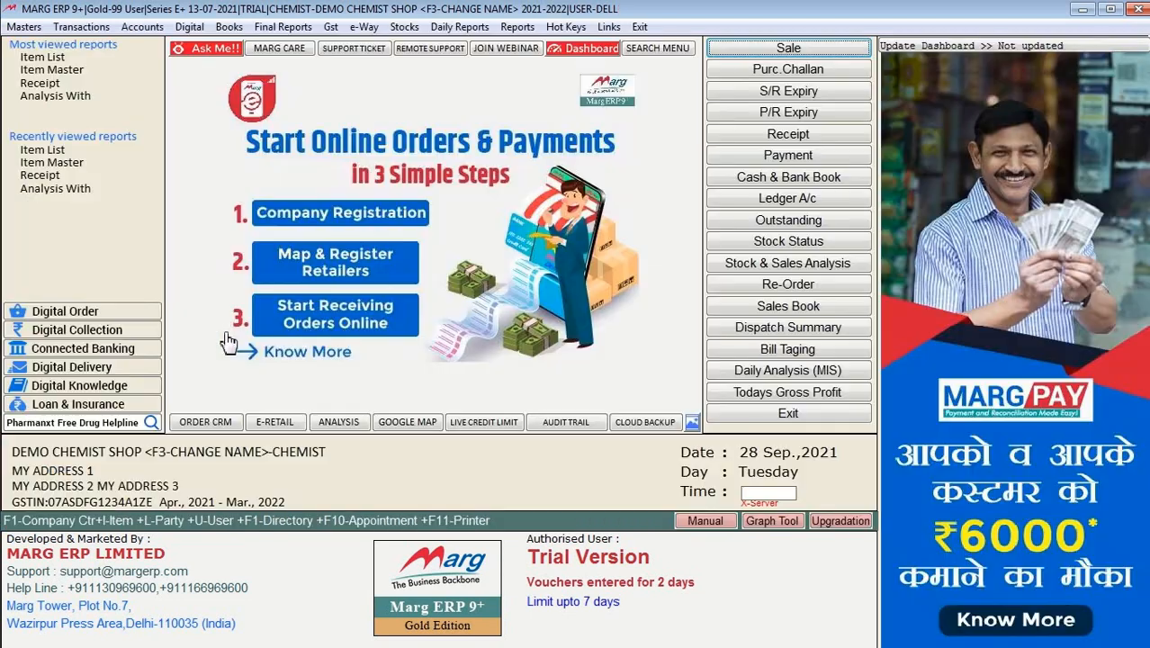
Step: Enter a sale line of 4 CROCIN NEW TAB 50MG tablets without a batch, totalling 20.00
key("Return")
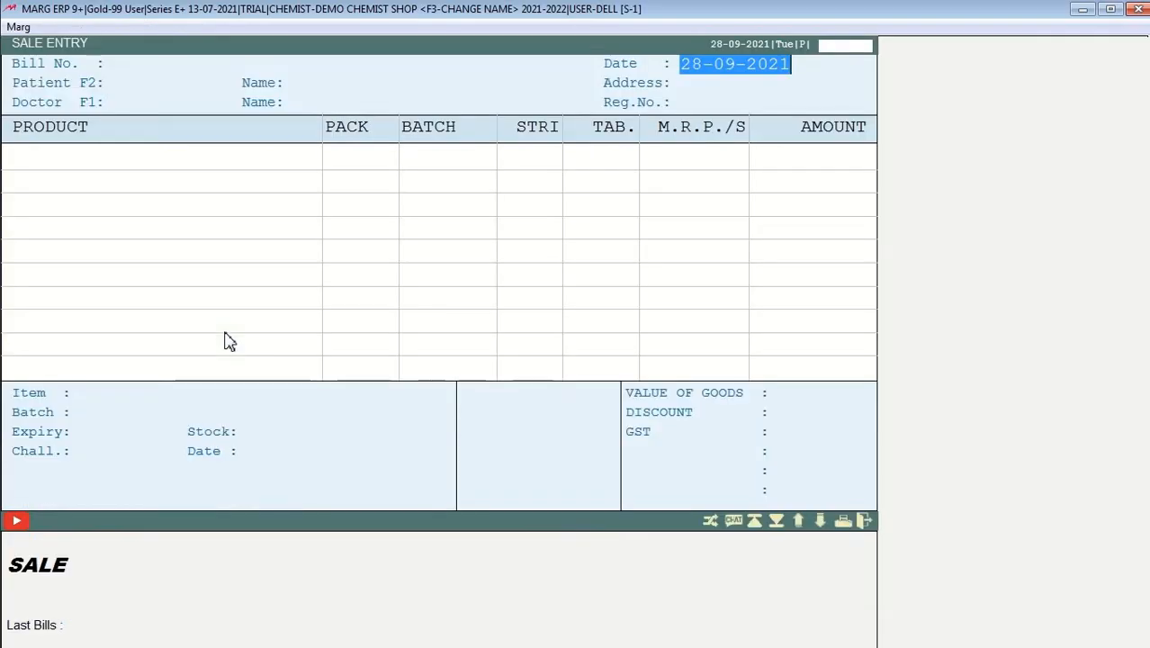
key("Return")
key("Return")
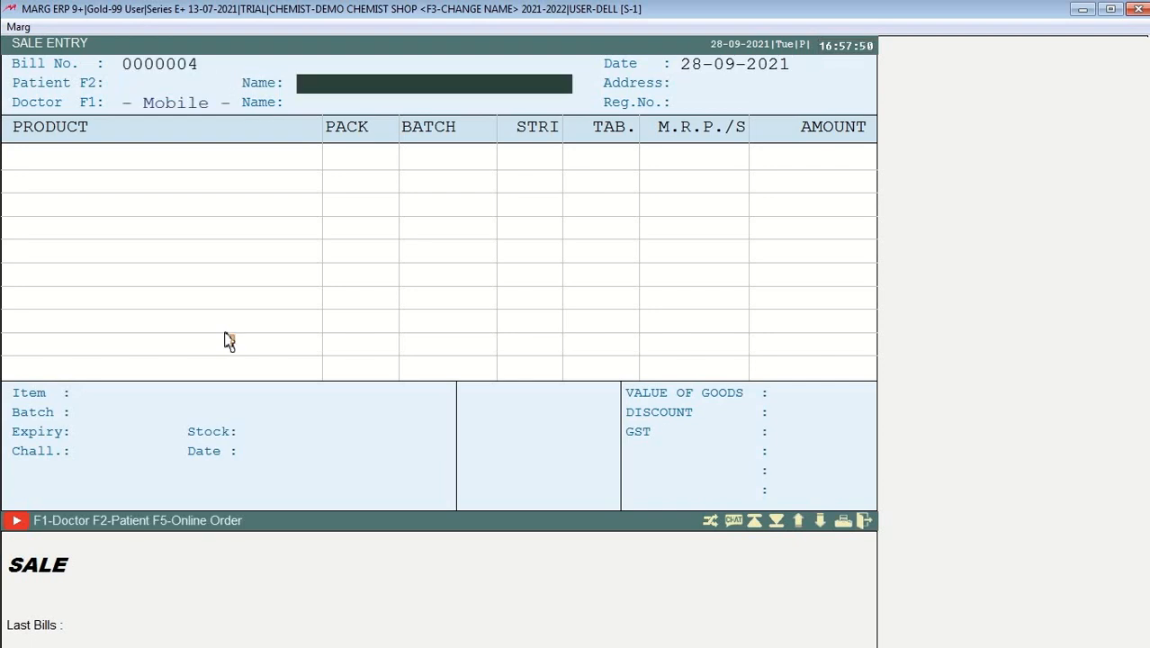
key("Return")
key("Return")
key("Return")
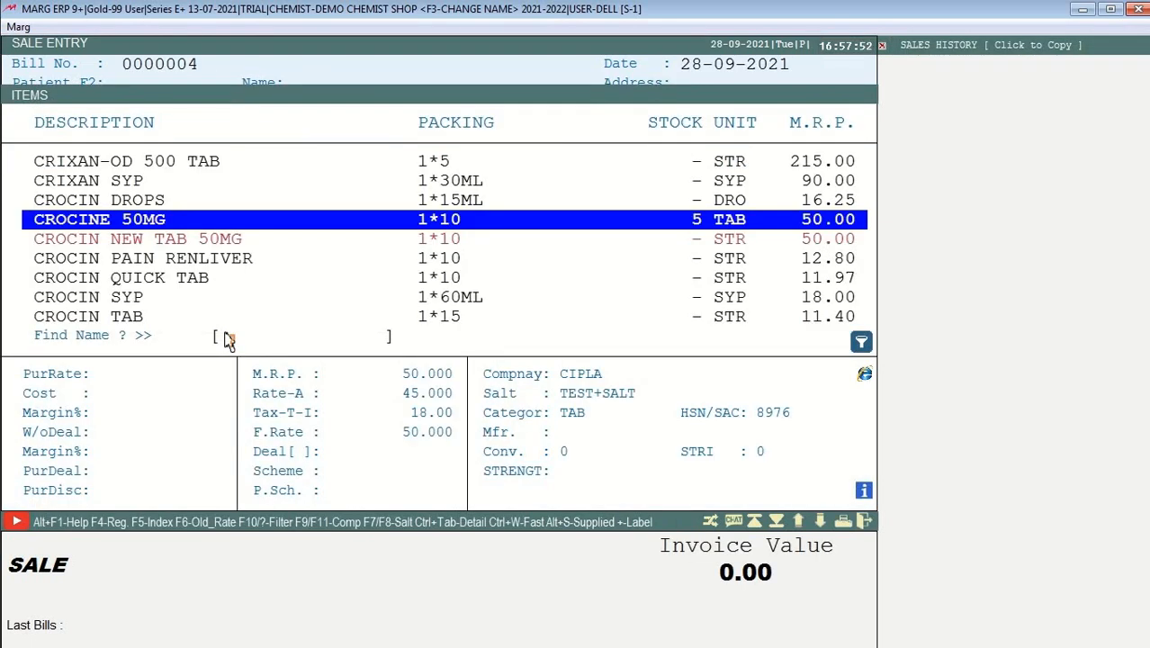
key("Down")
key("Return")
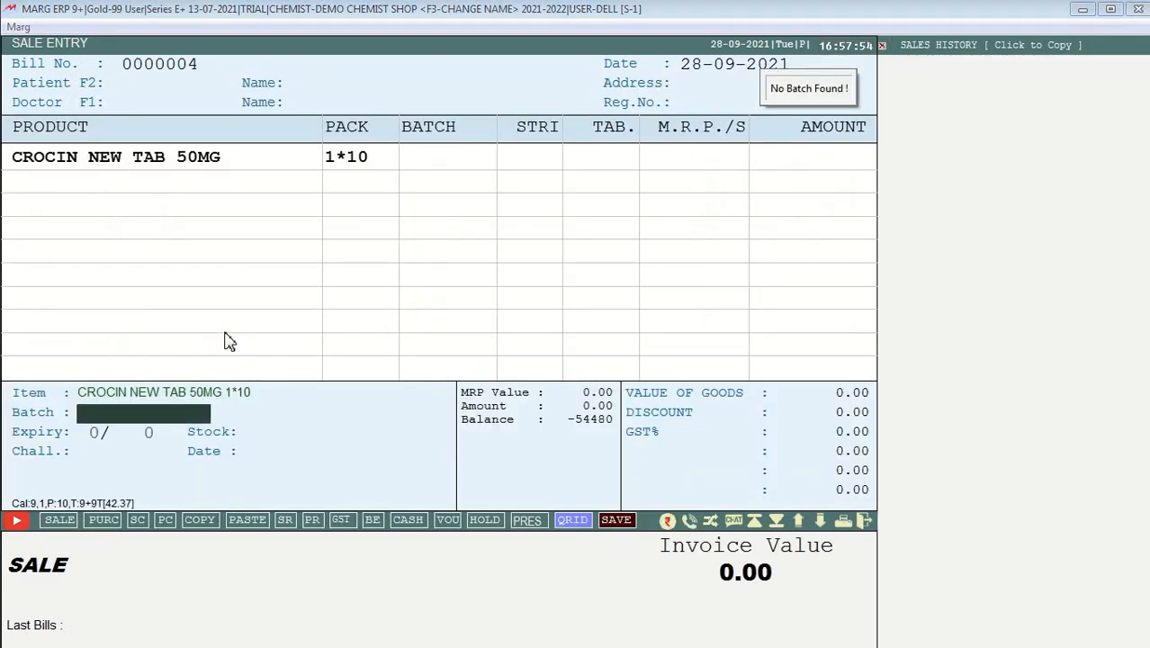
key("Return")
key("Return")
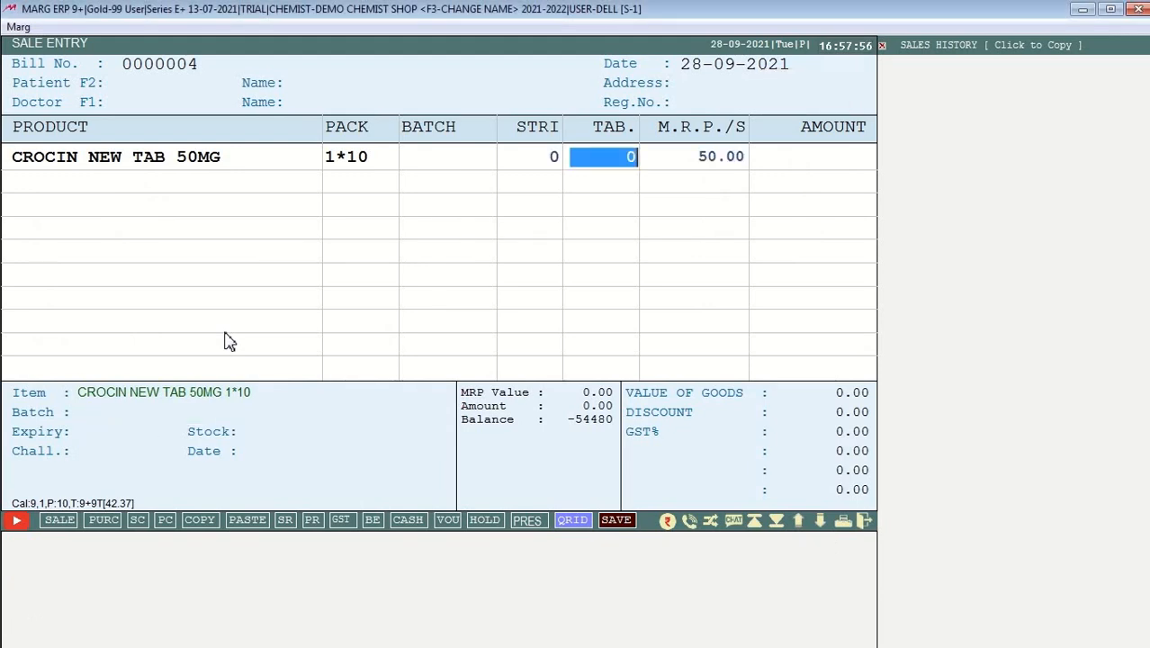
type("4")
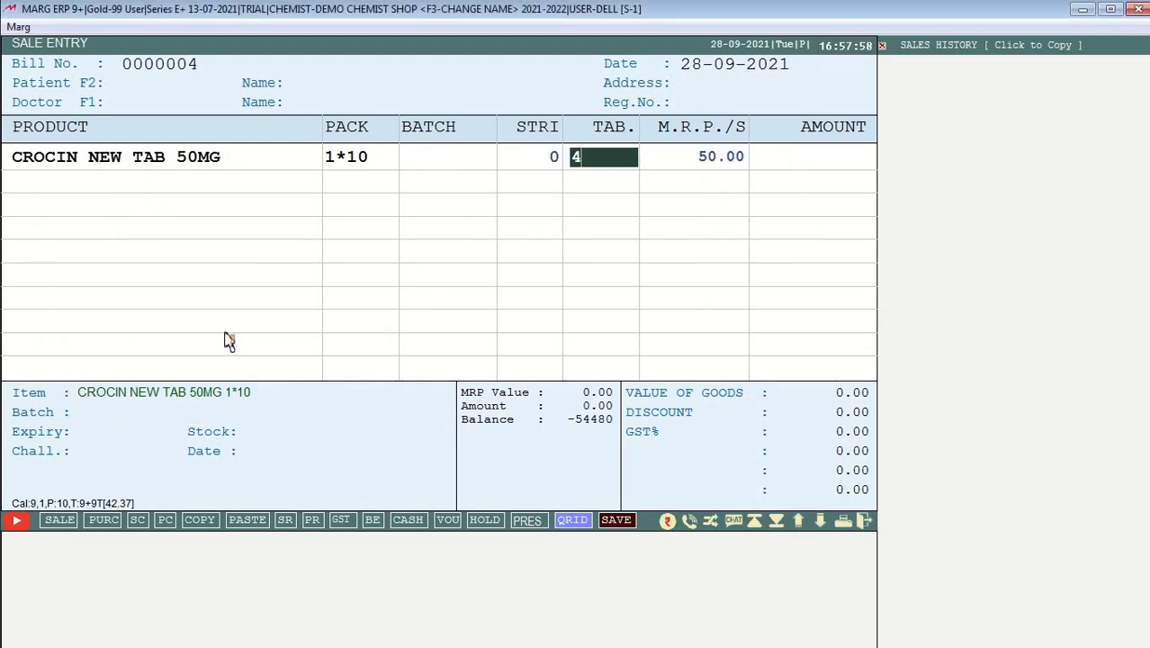
key("Return")
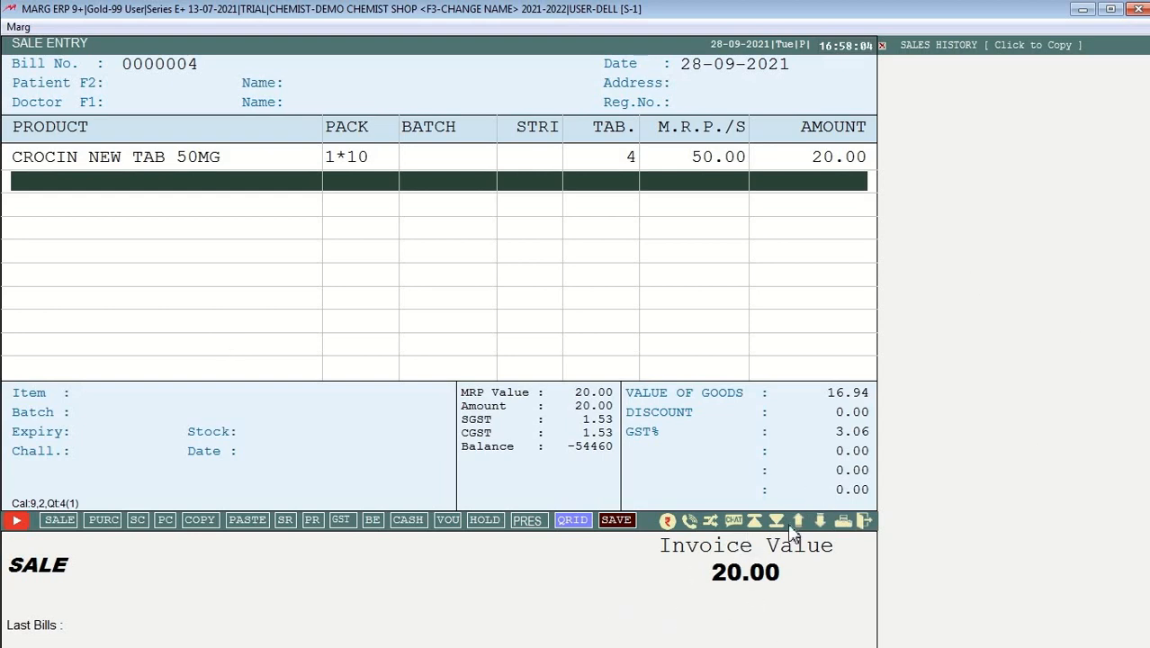
left_click(862, 522)
key("Right")
Step: Discard the unsaved sale bill and open CROCIN NEW TAB 50MG's product master for editing
key("Return")
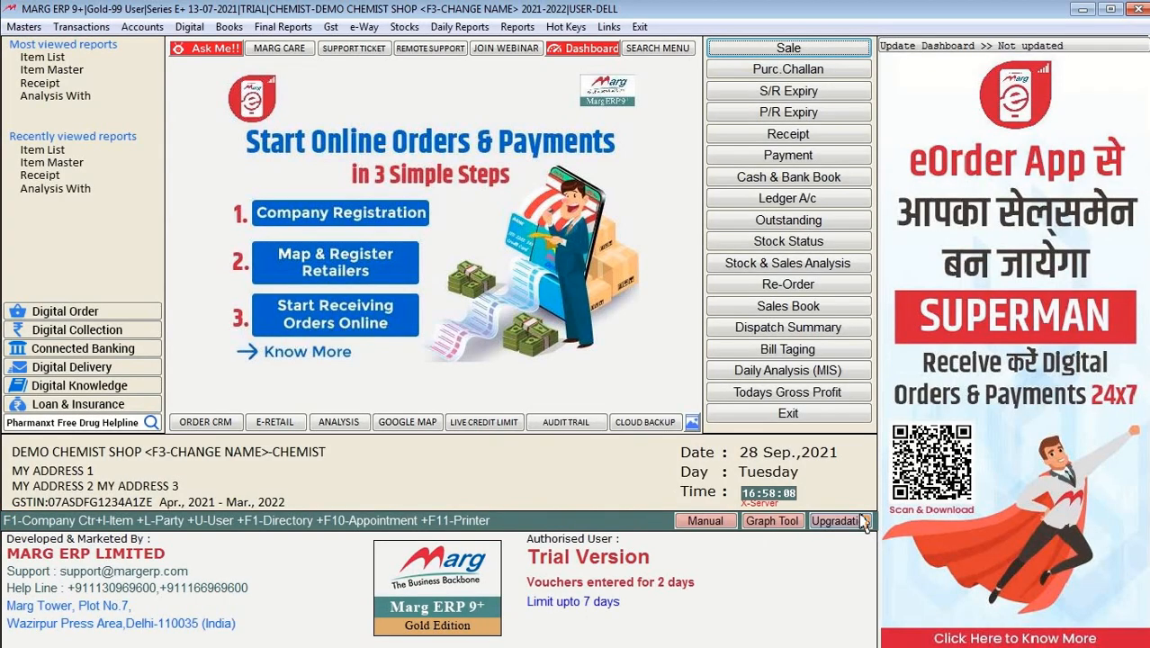
key("ctrl+i")
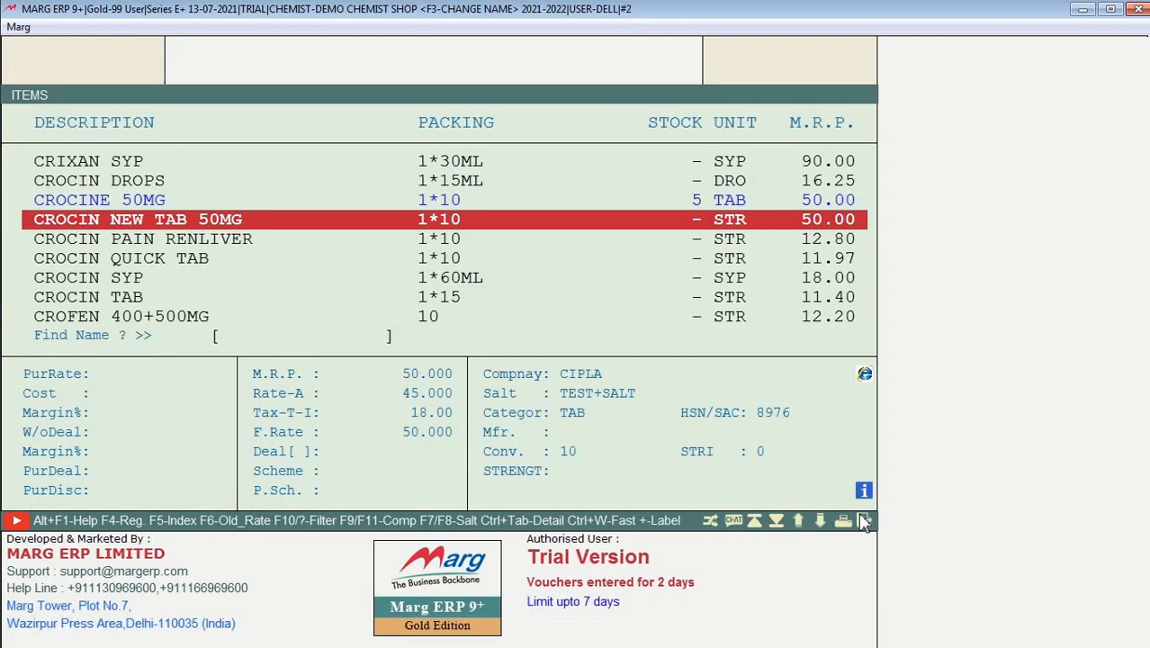
key("Return")
key("Return")
key("Return")
key("Return")
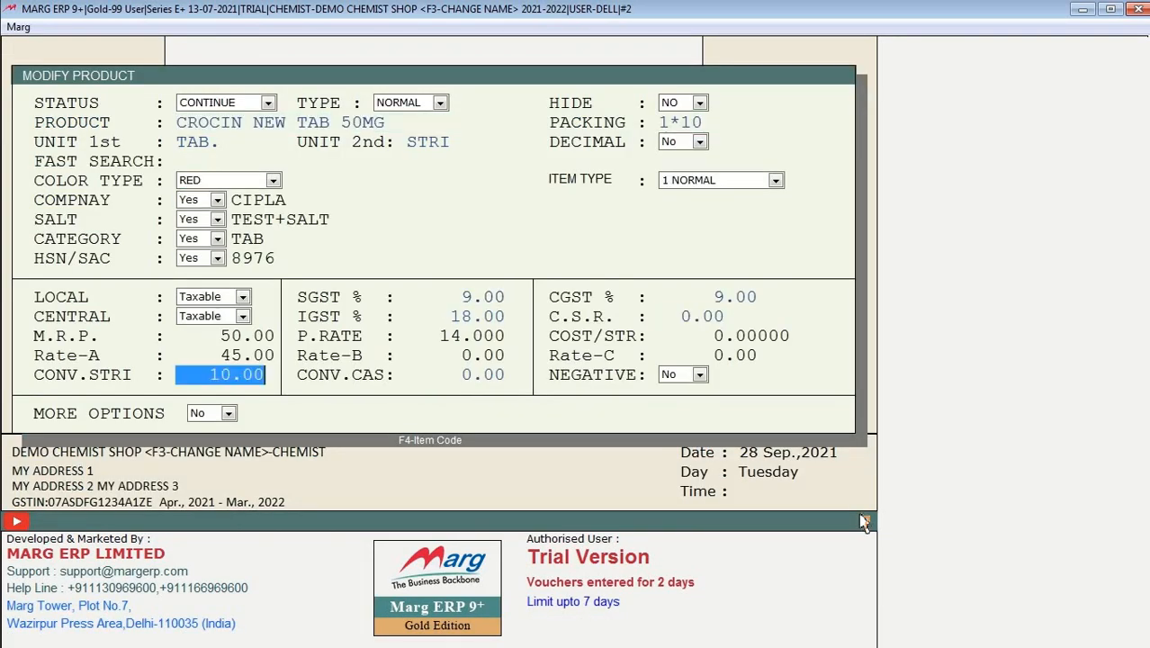
key("Return")
key("Return")
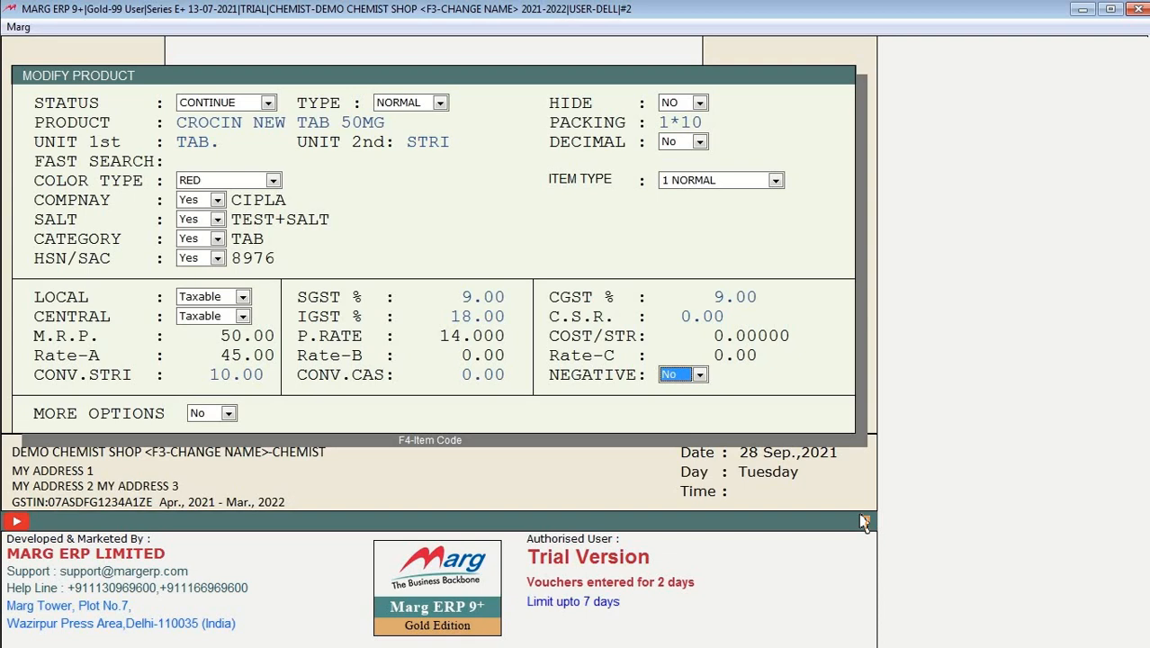
key("Up")
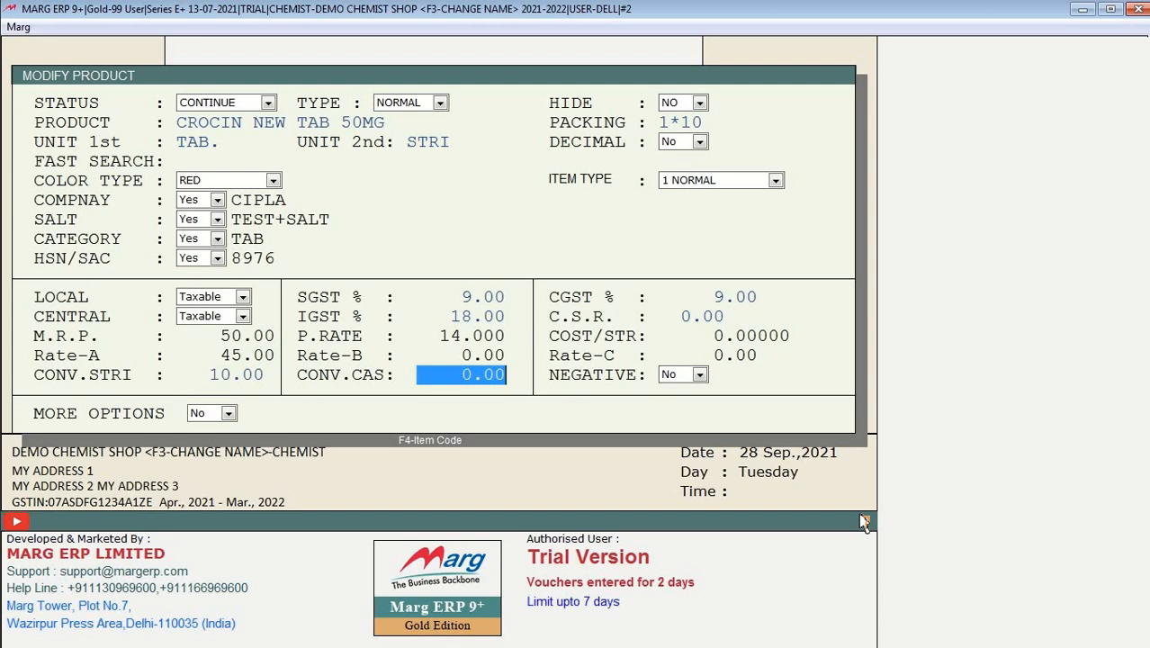
Step: Review the negative stock and more options settings, leaving both at No
key("Return")
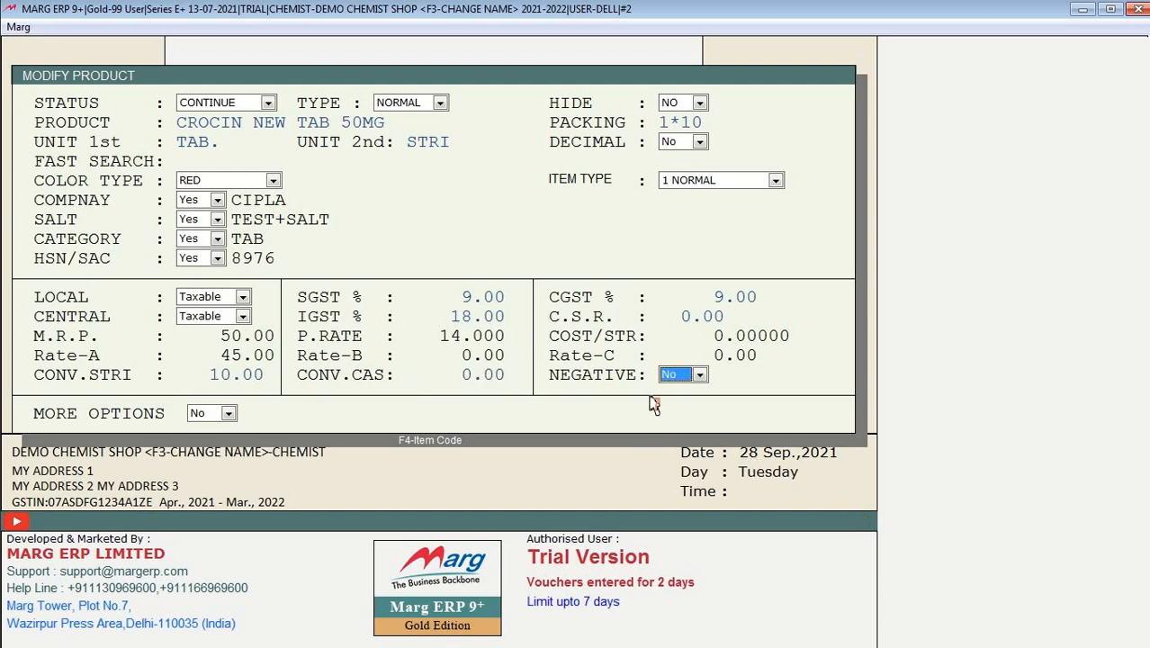
left_click(679, 378)
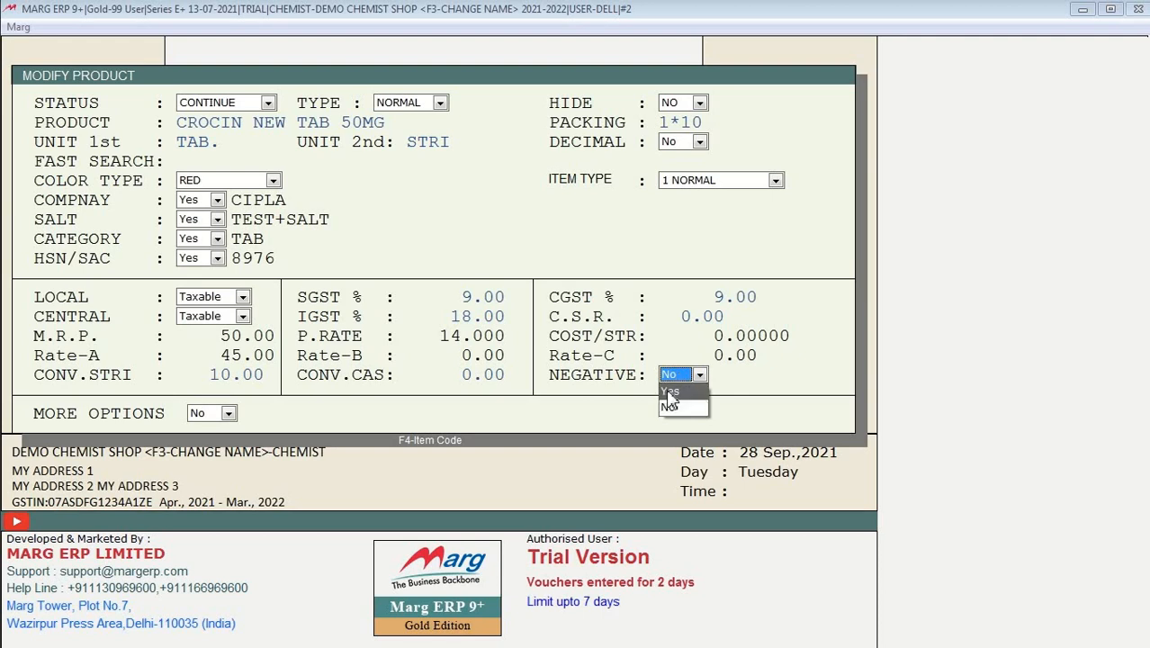
left_click(685, 329)
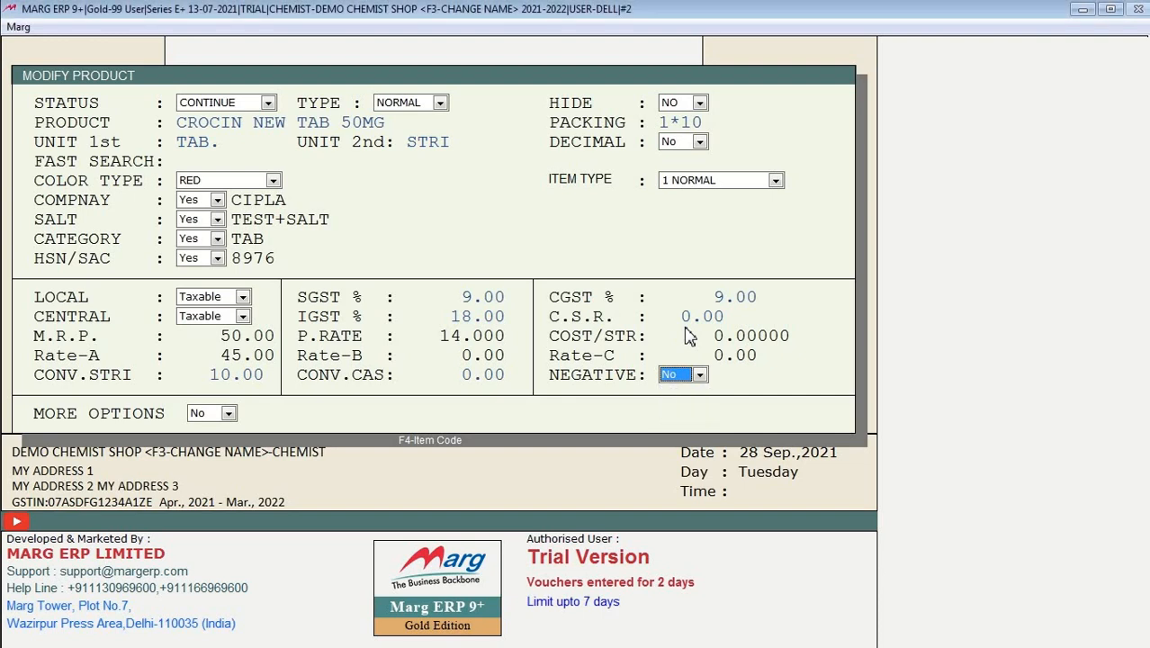
left_click(699, 375)
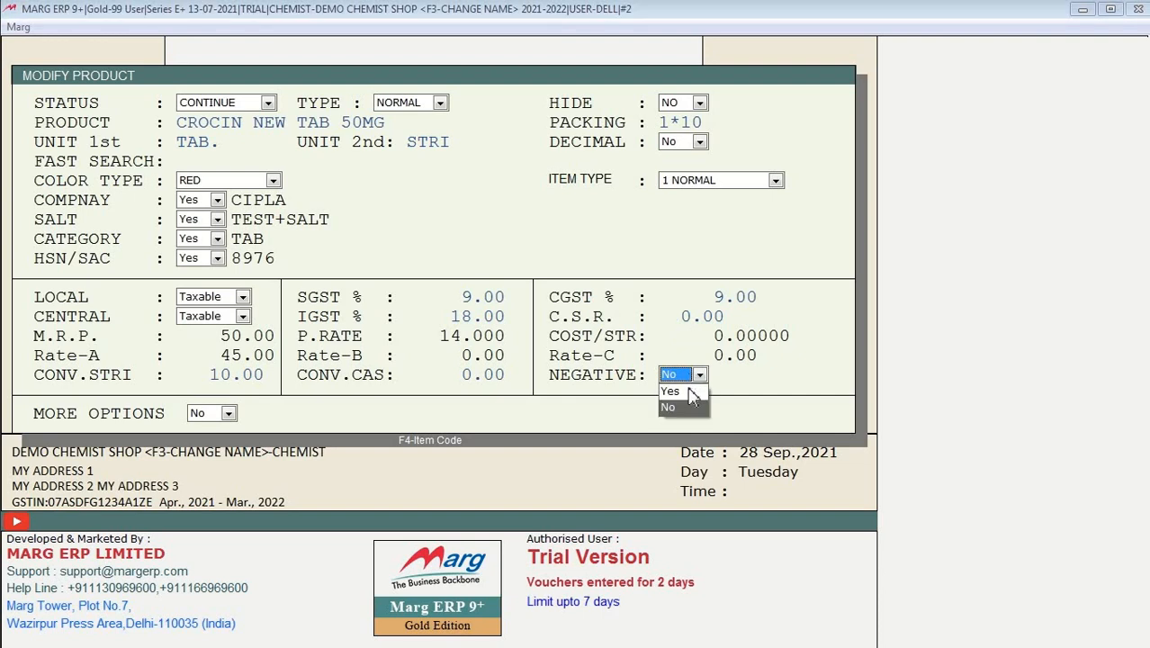
left_click(678, 338)
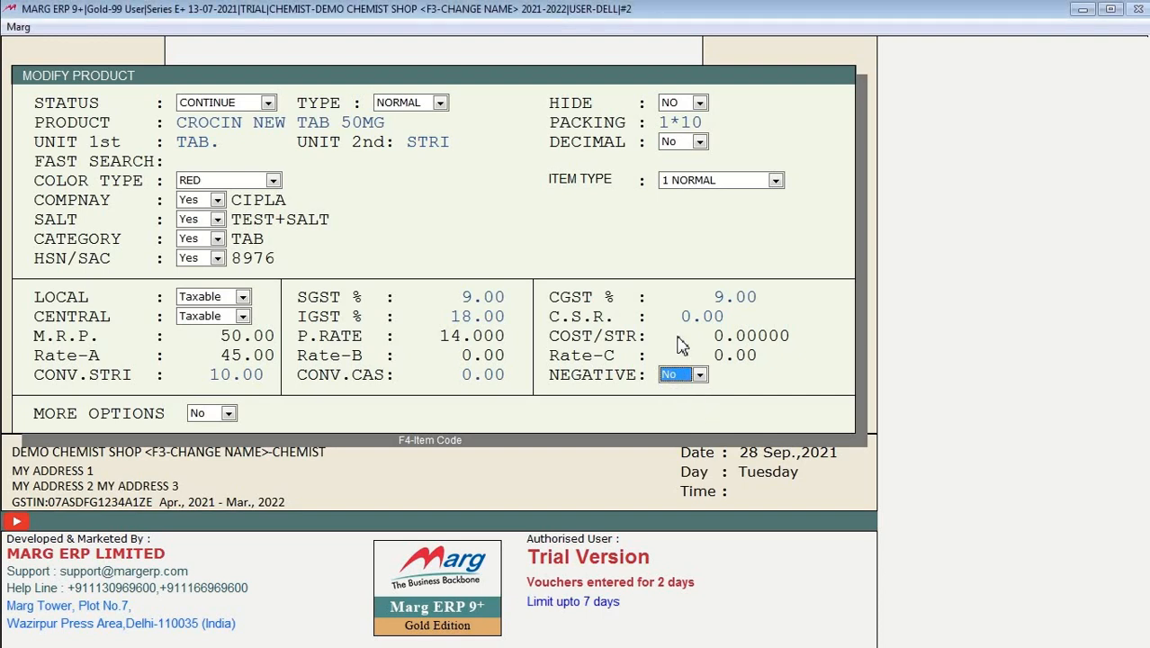
key("Return")
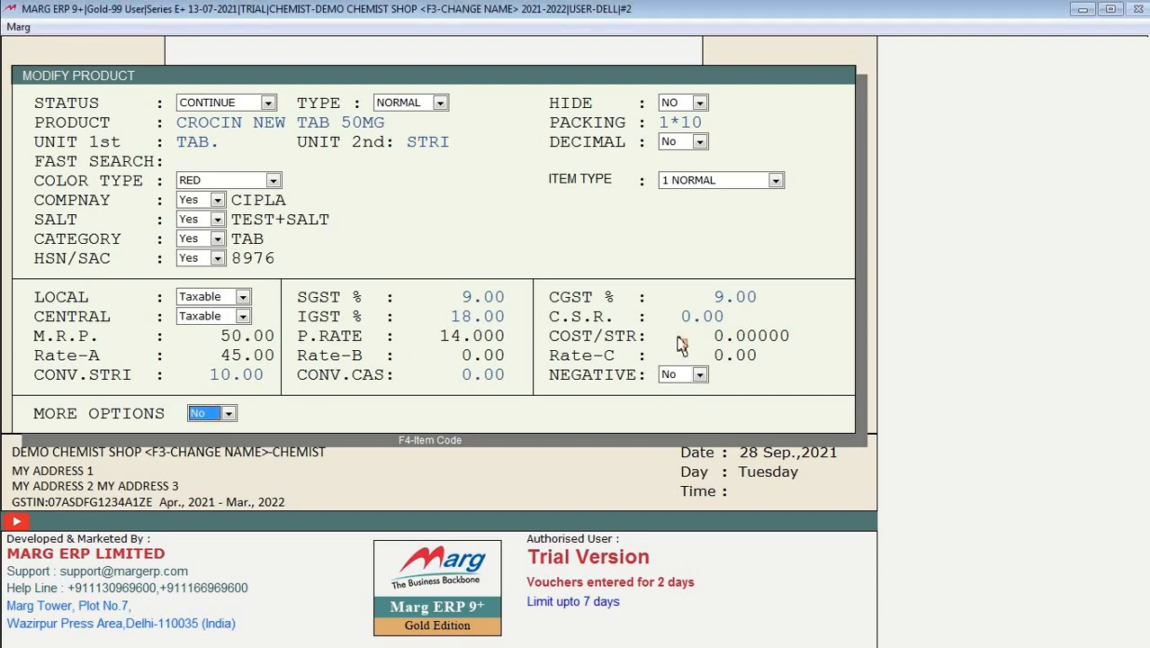
key("Return")
key("Escape")
key("n")
Step: Enter minimum quantity 50, maximum quantity 70, reorder quantity 40 and reorder days 10
key("Return")
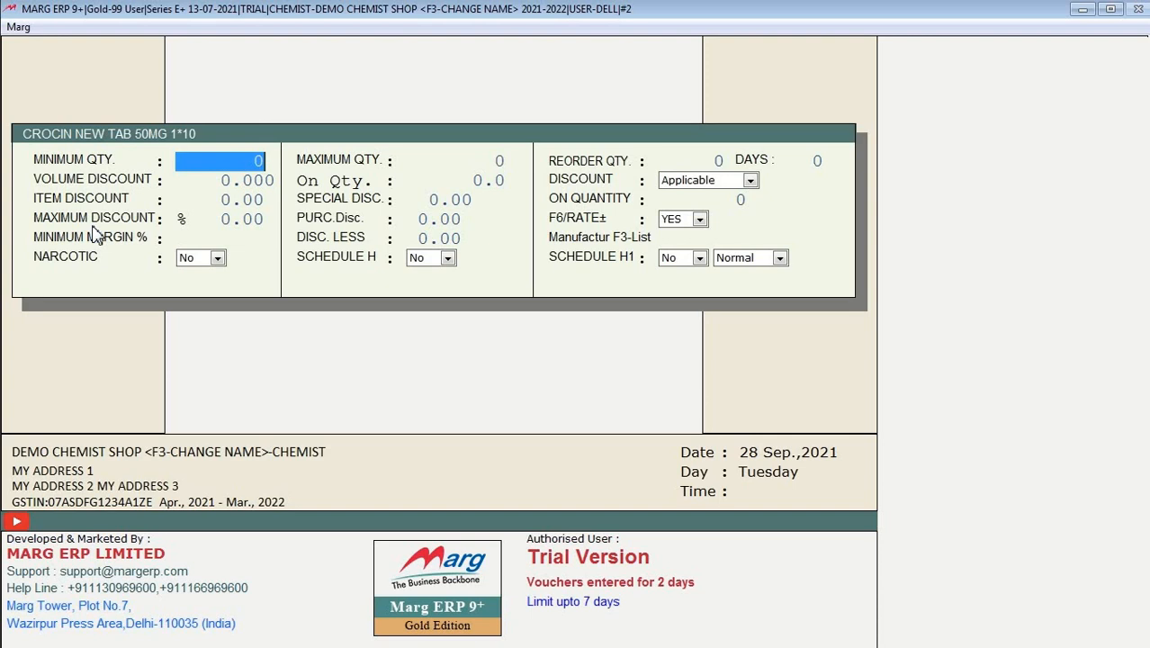
type("50")
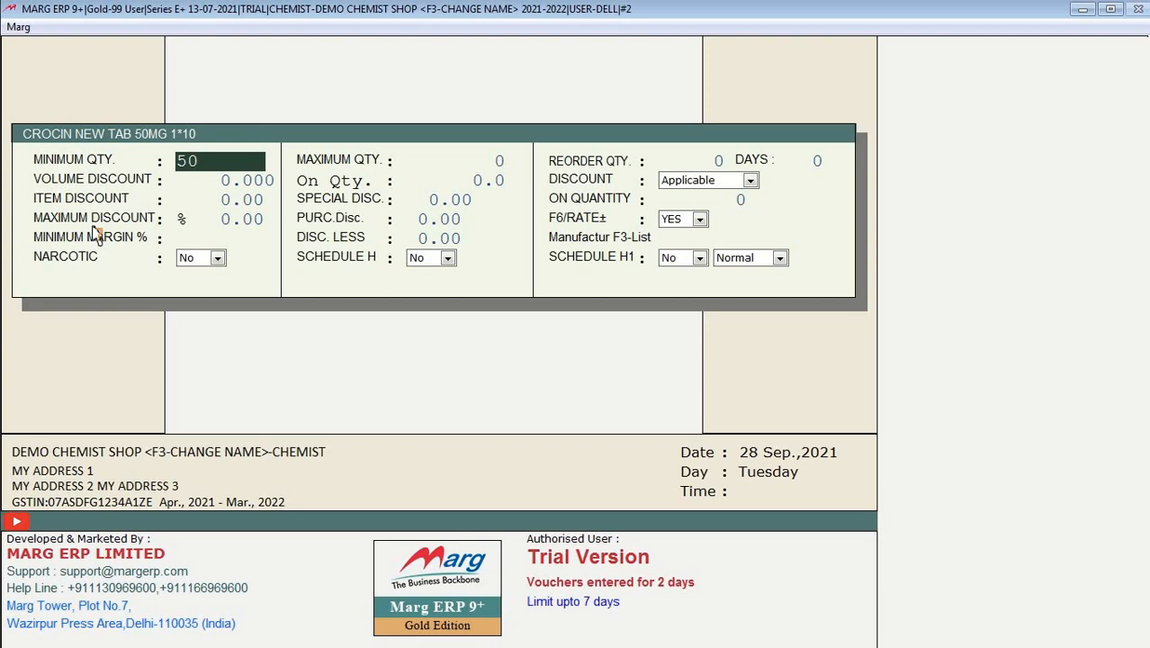
key("Return")
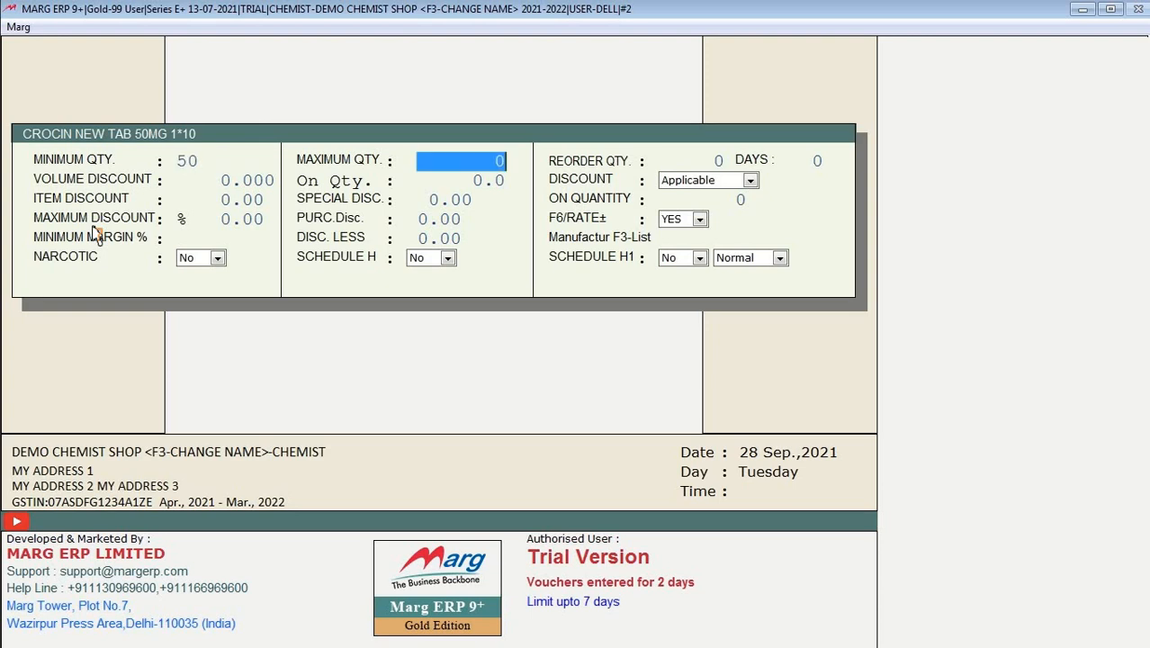
type("70")
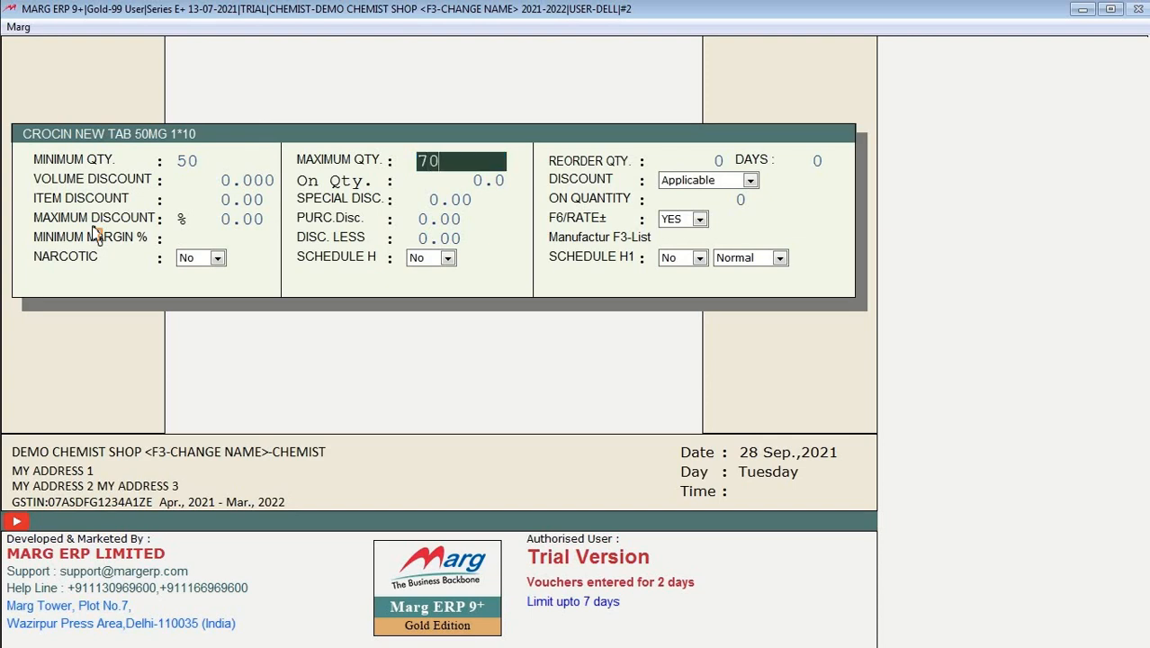
key("Return")
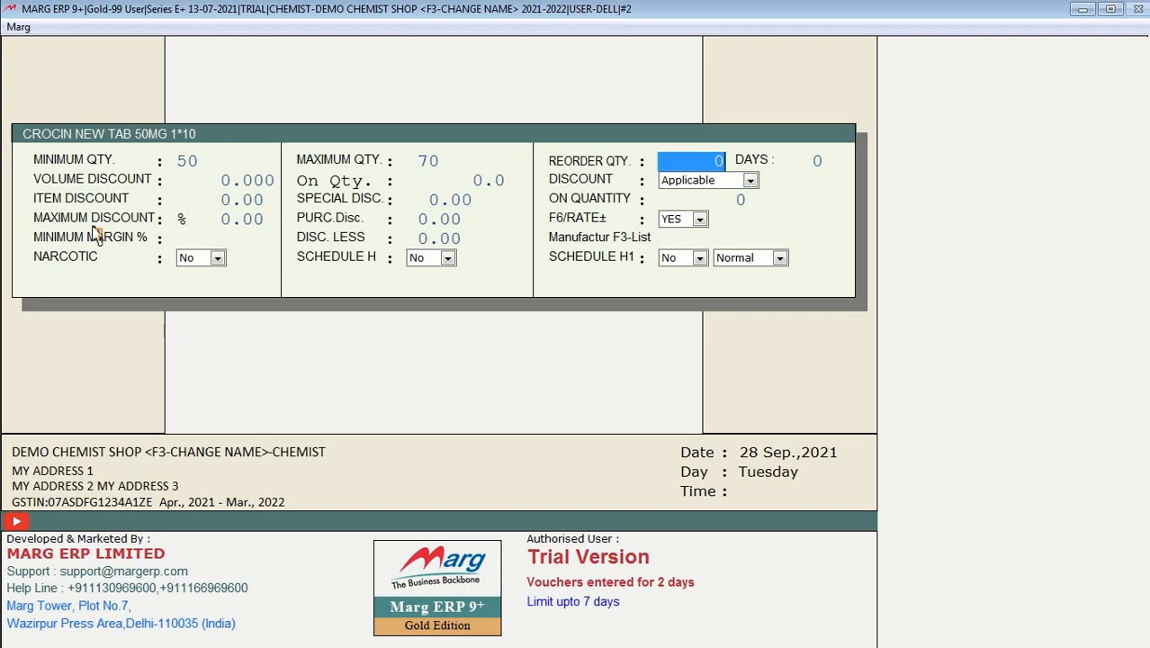
type("40")
key("Return")
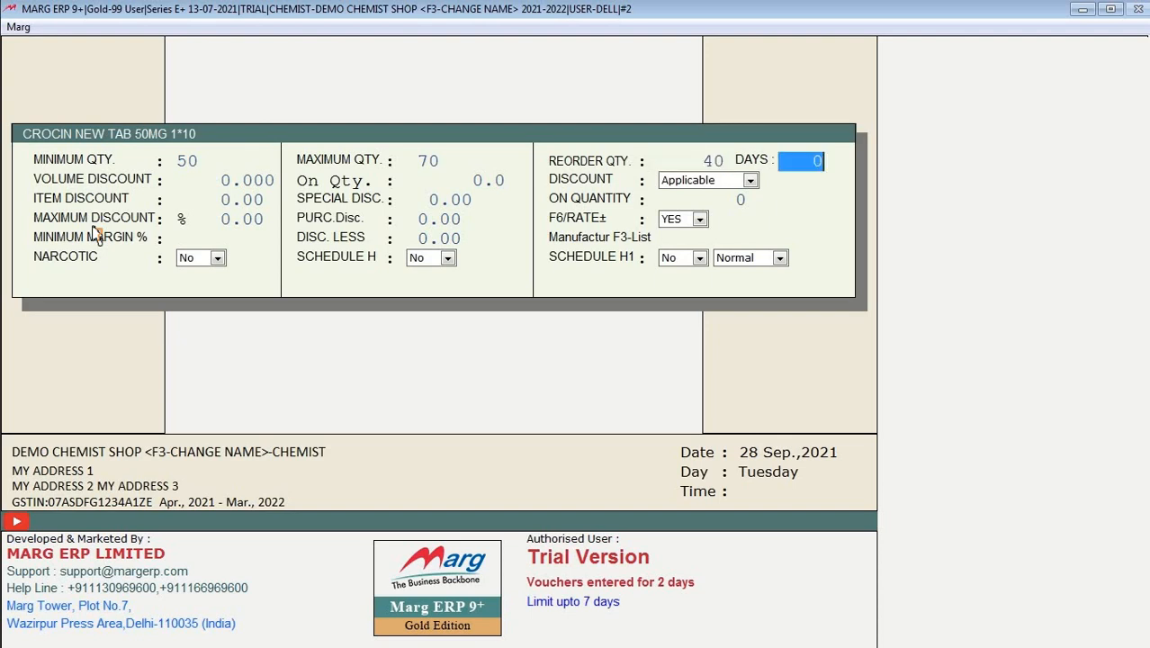
type("10")
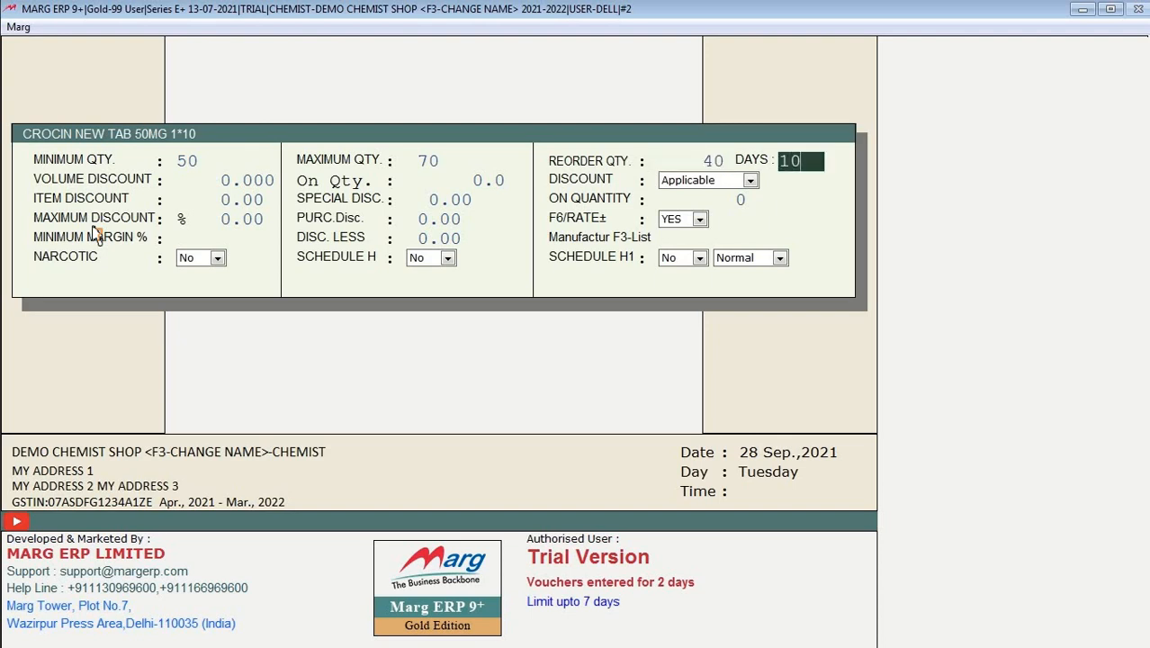
key("Return")
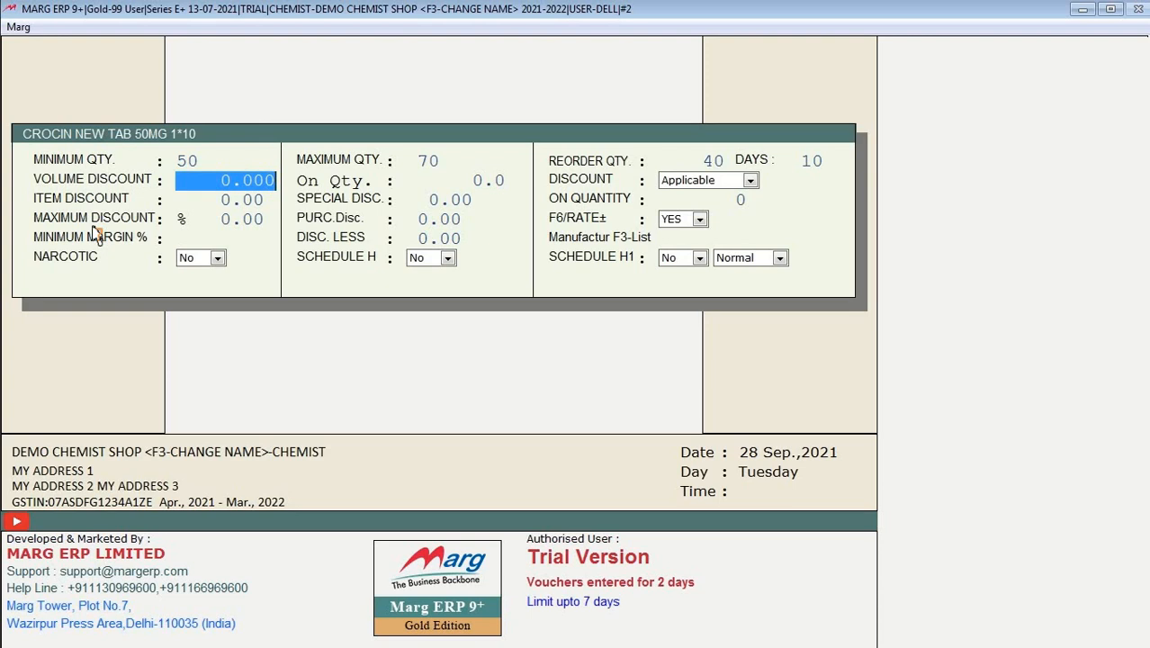
Step: Set a volume discount of 5 on quantity 5, keeping discount Applicable
type("5     .")
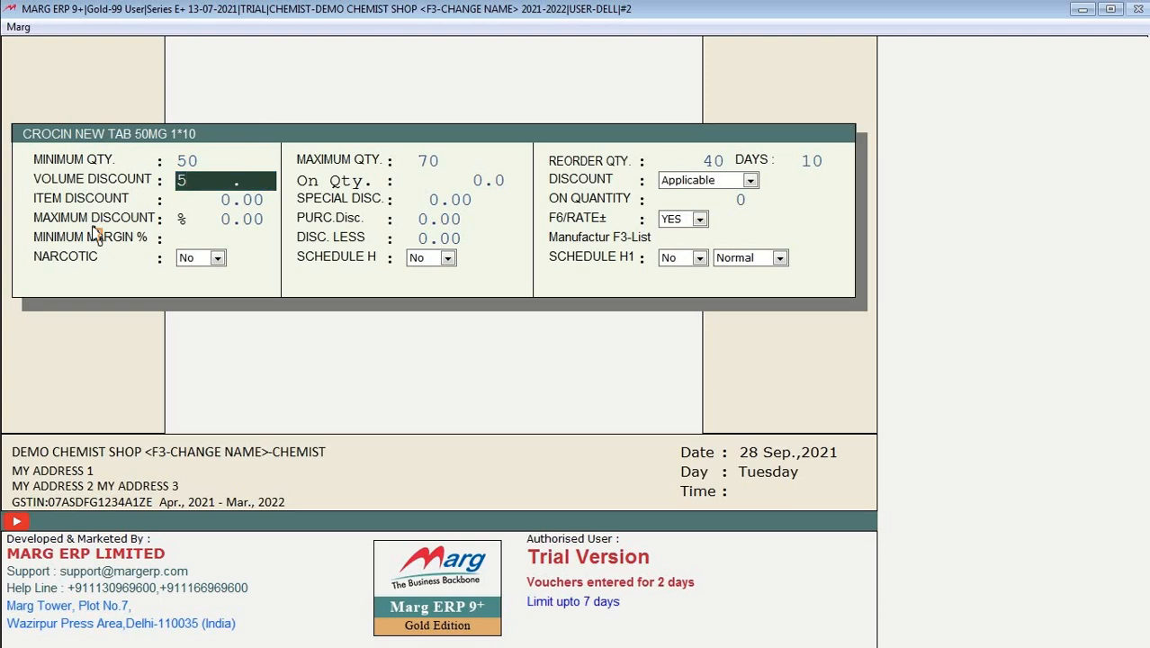
key("Return")
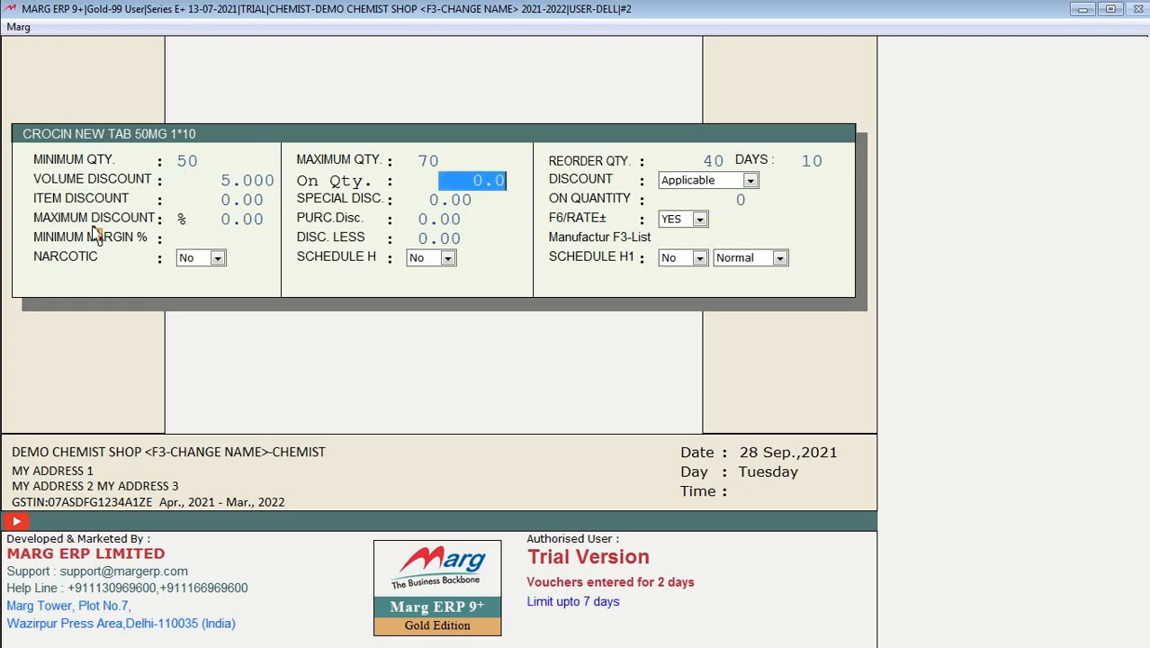
key("Up")
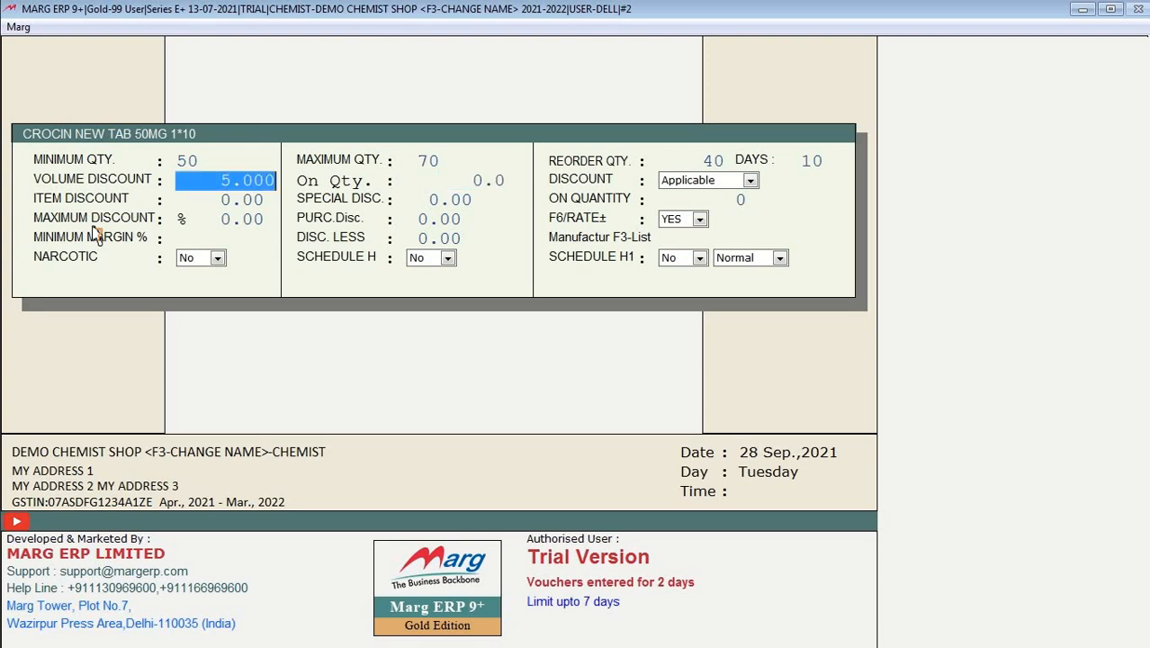
key("Return")
key("Up")
key("Return")
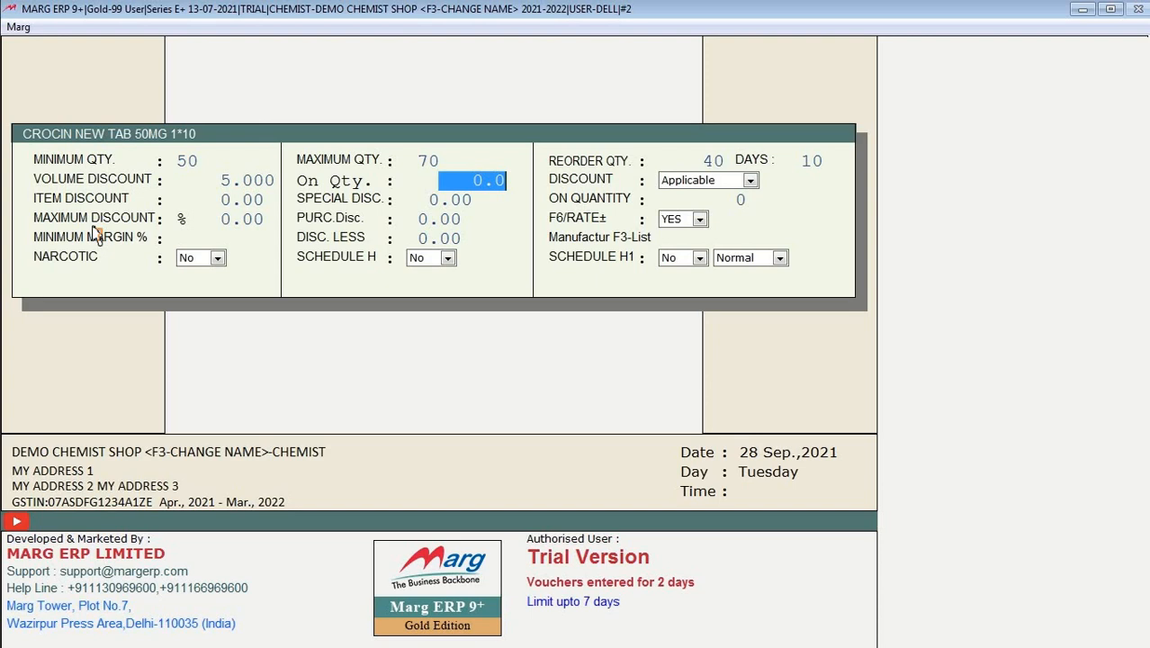
type("5    .")
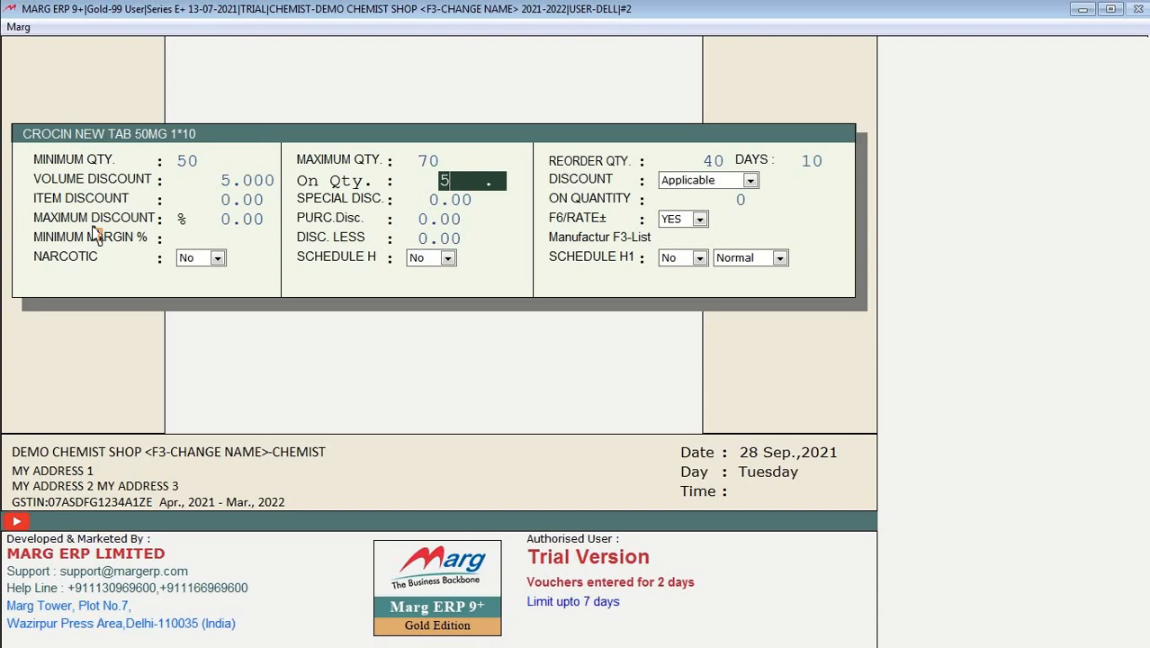
key("Return")
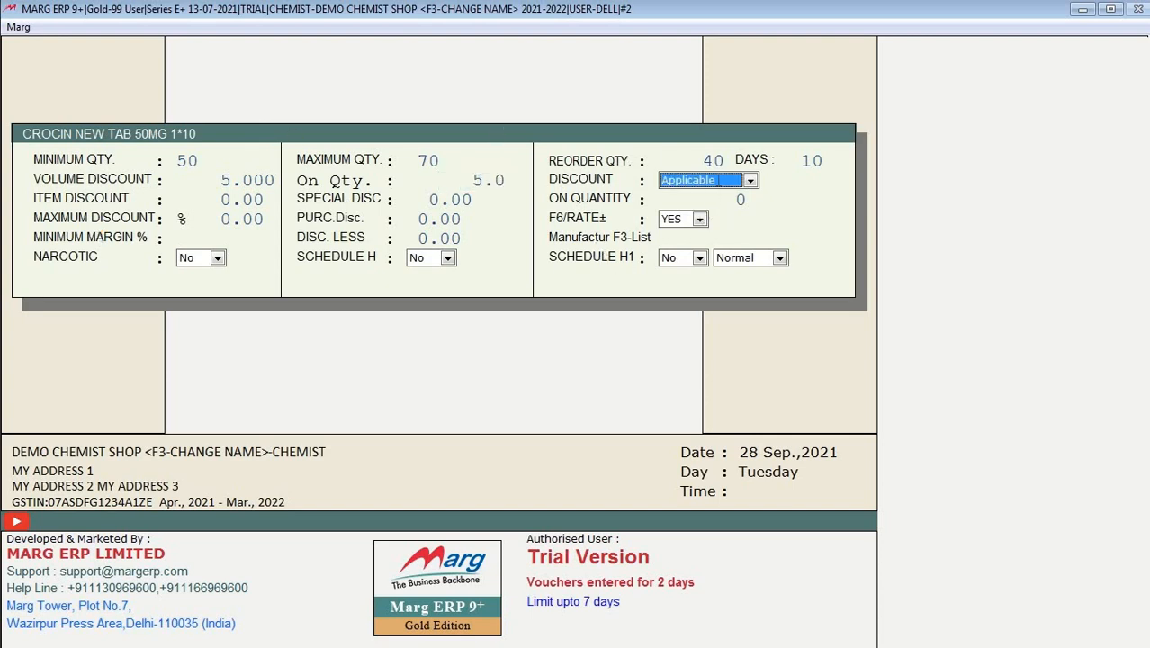
left_click(720, 189)
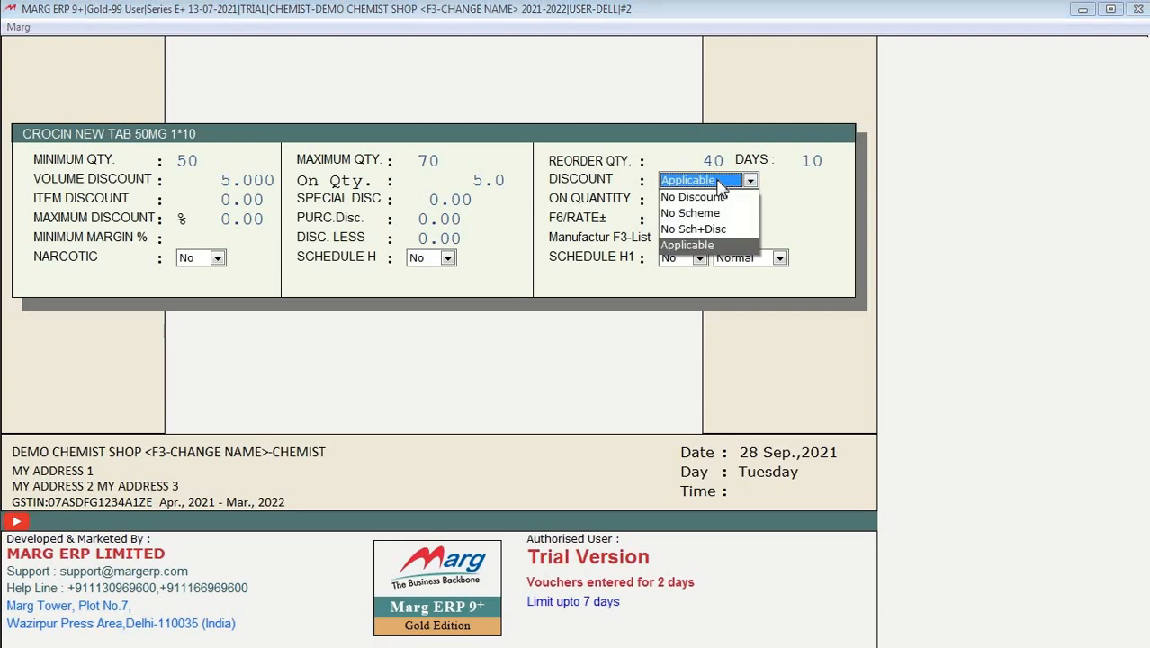
left_click(688, 245)
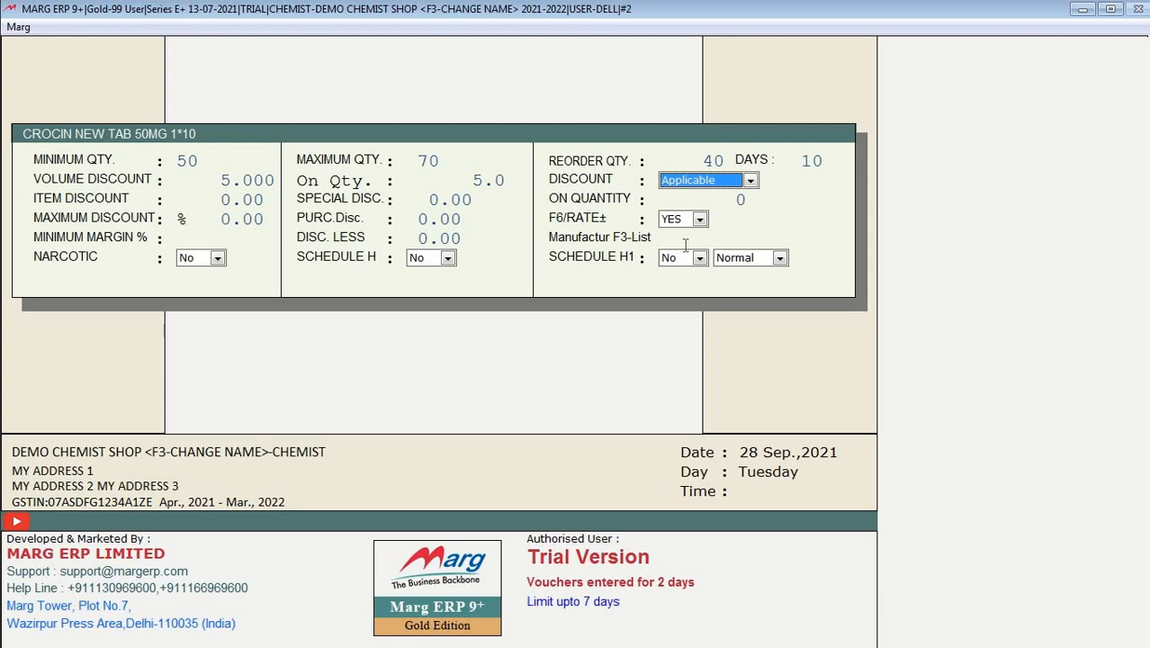
key("Return")
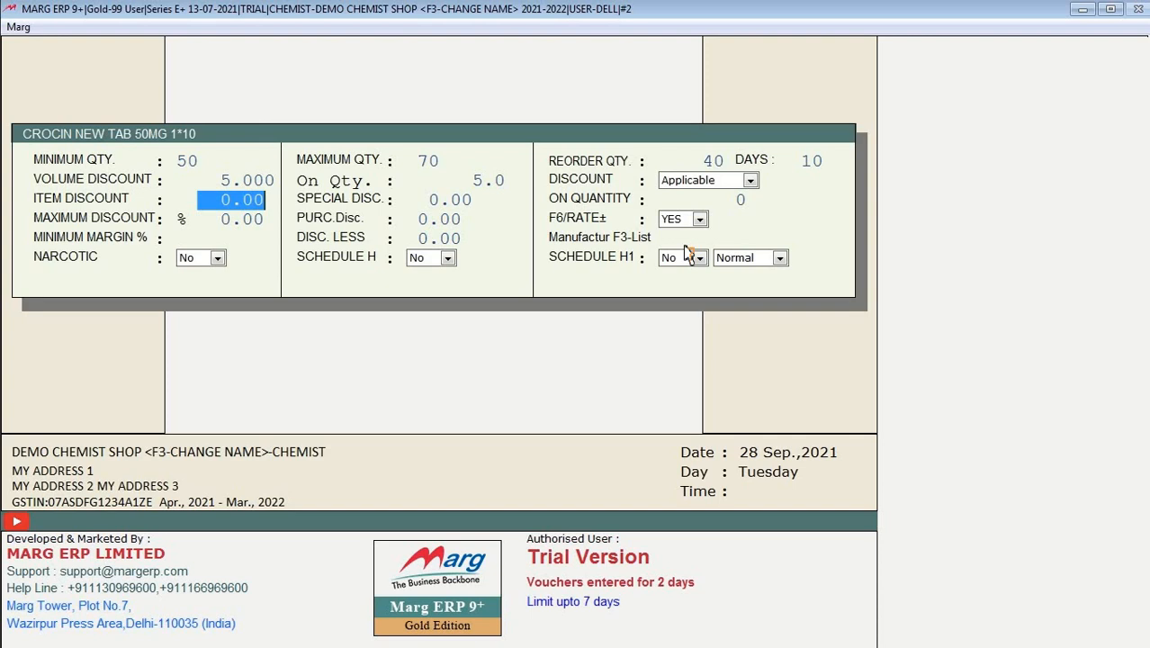
Step: Enter item discount 10, special discount 12 and on-quantity 10, then review the discount values
type("5 .")
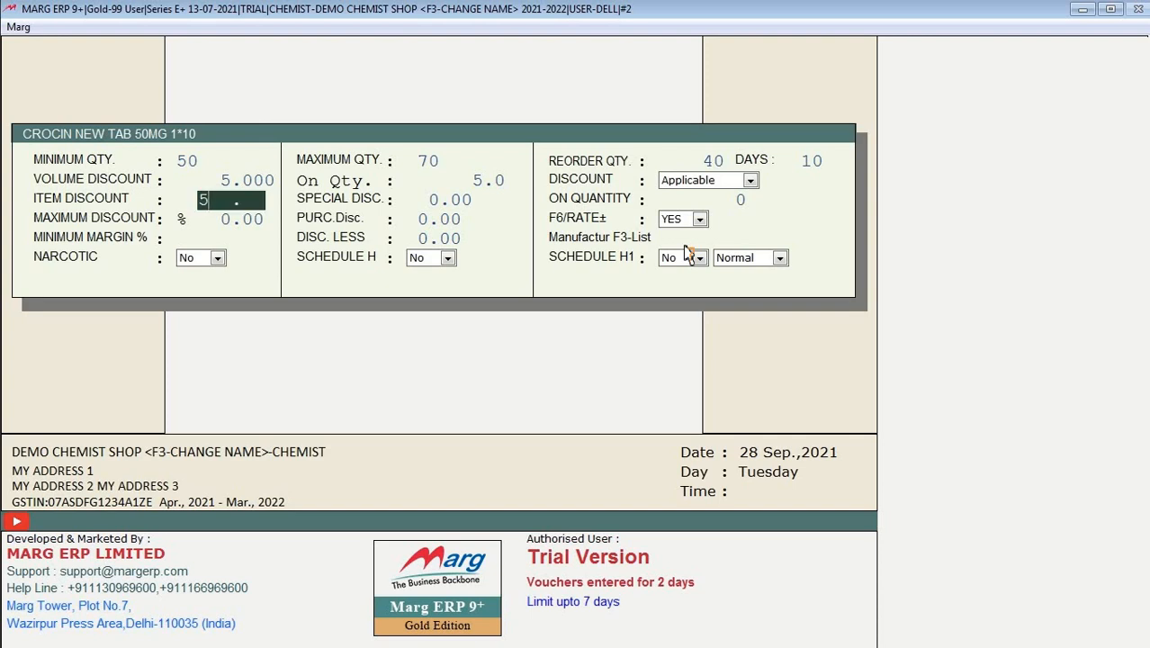
key("BackSpace")
type("10")
key("Return")
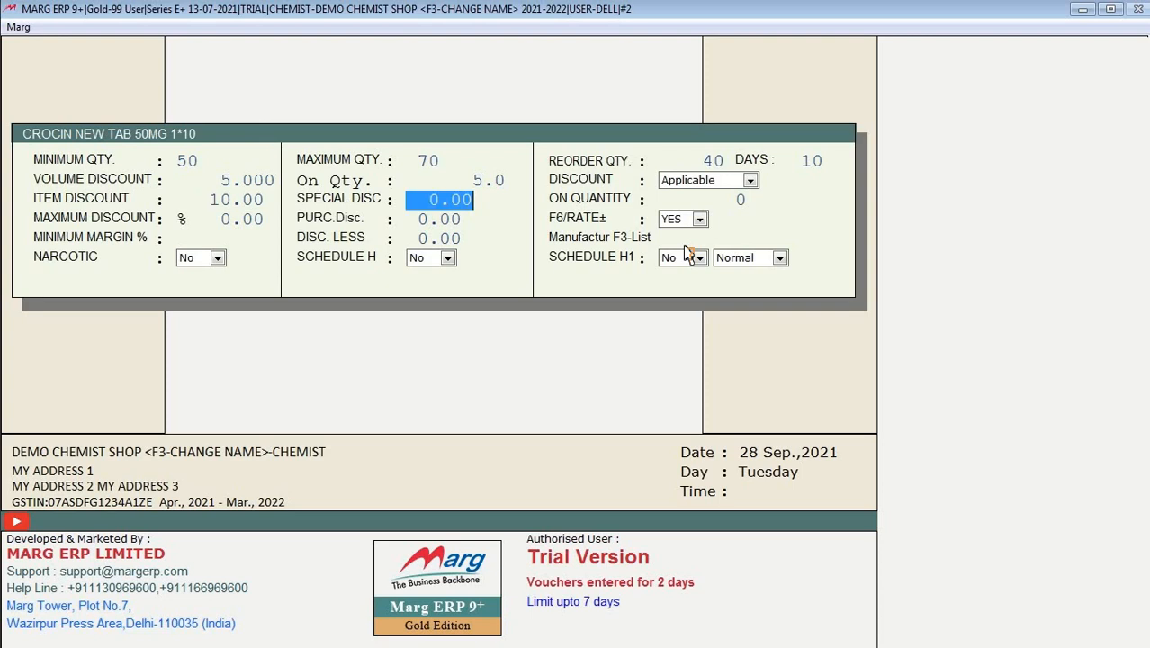
type("12 .")
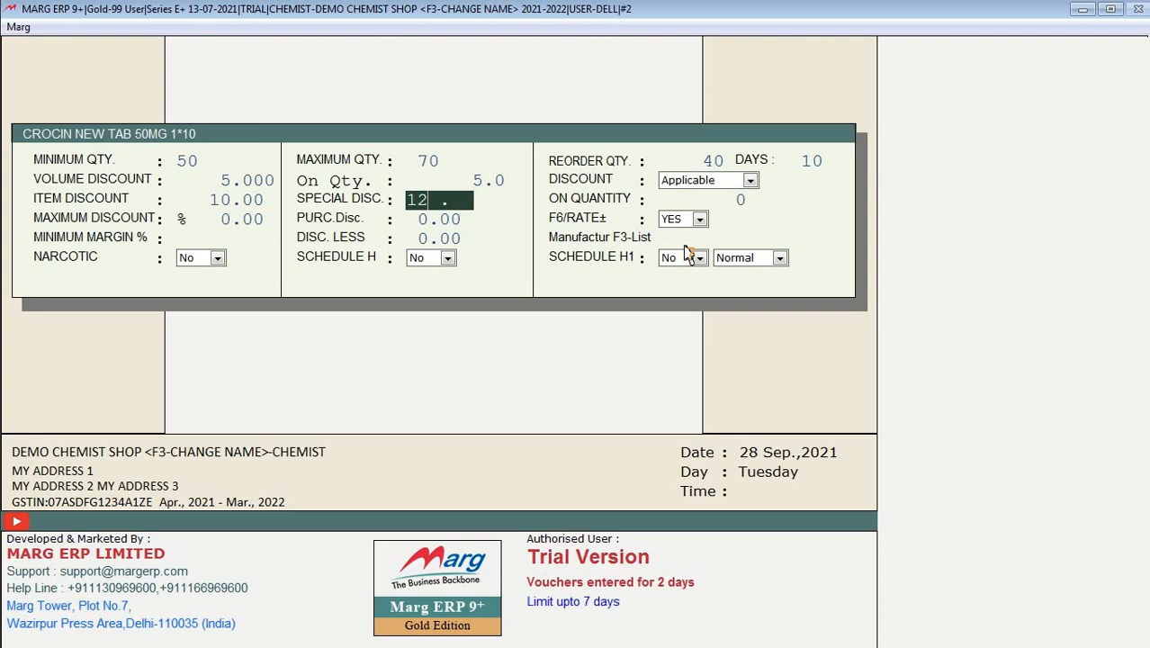
key("Return")
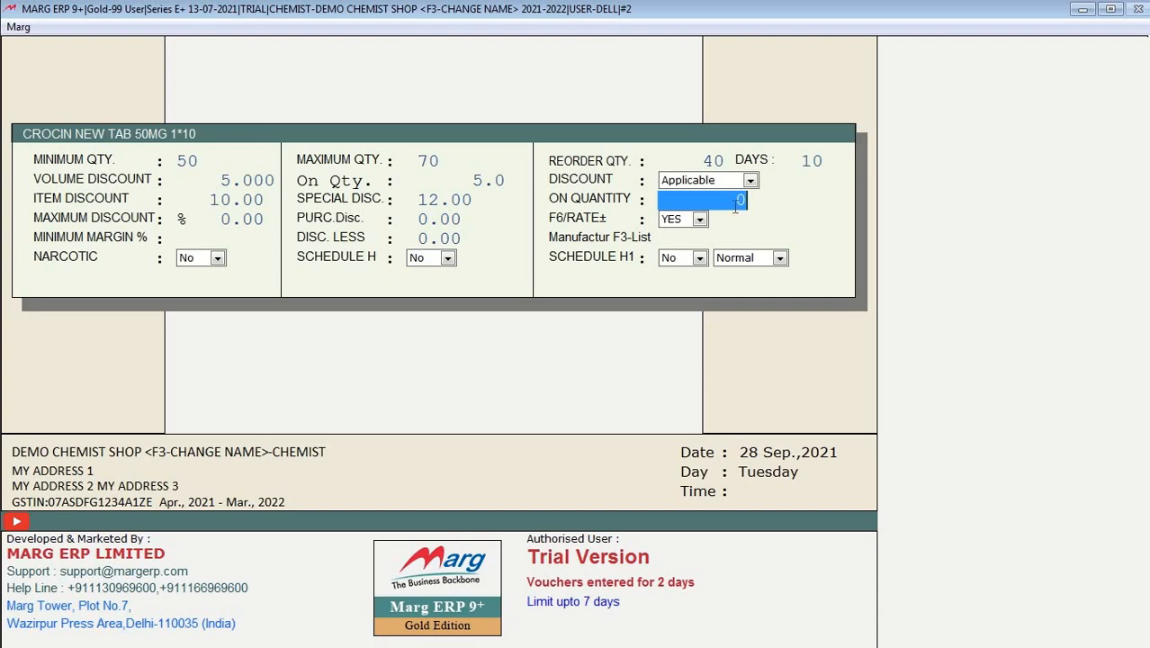
type("10")
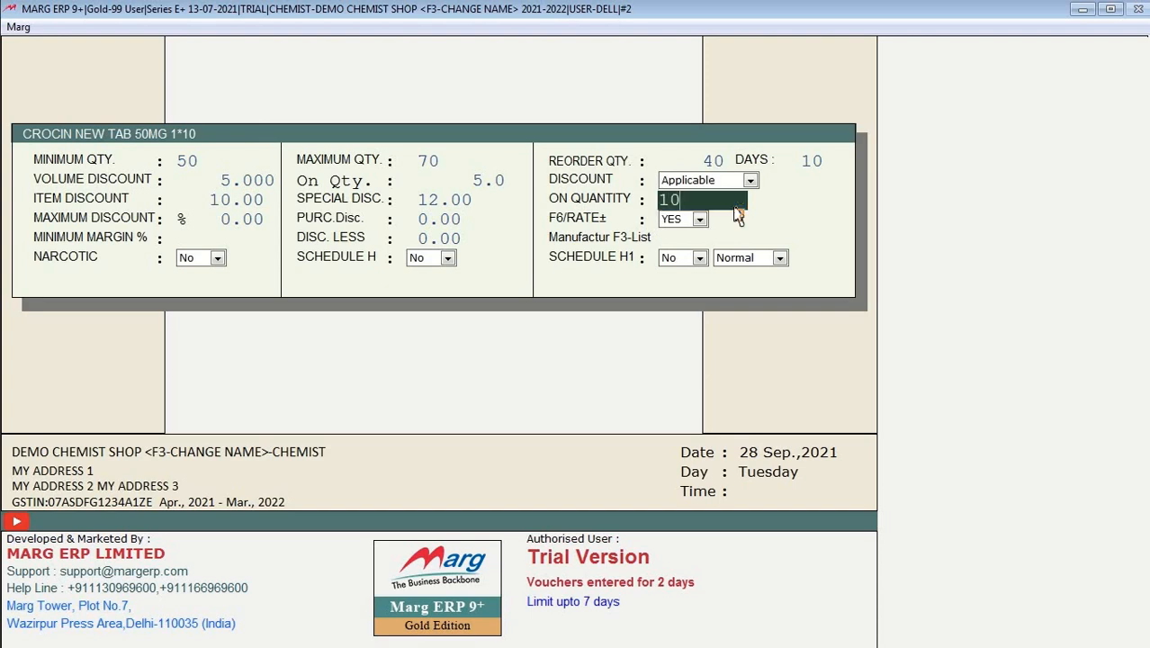
key("Return")
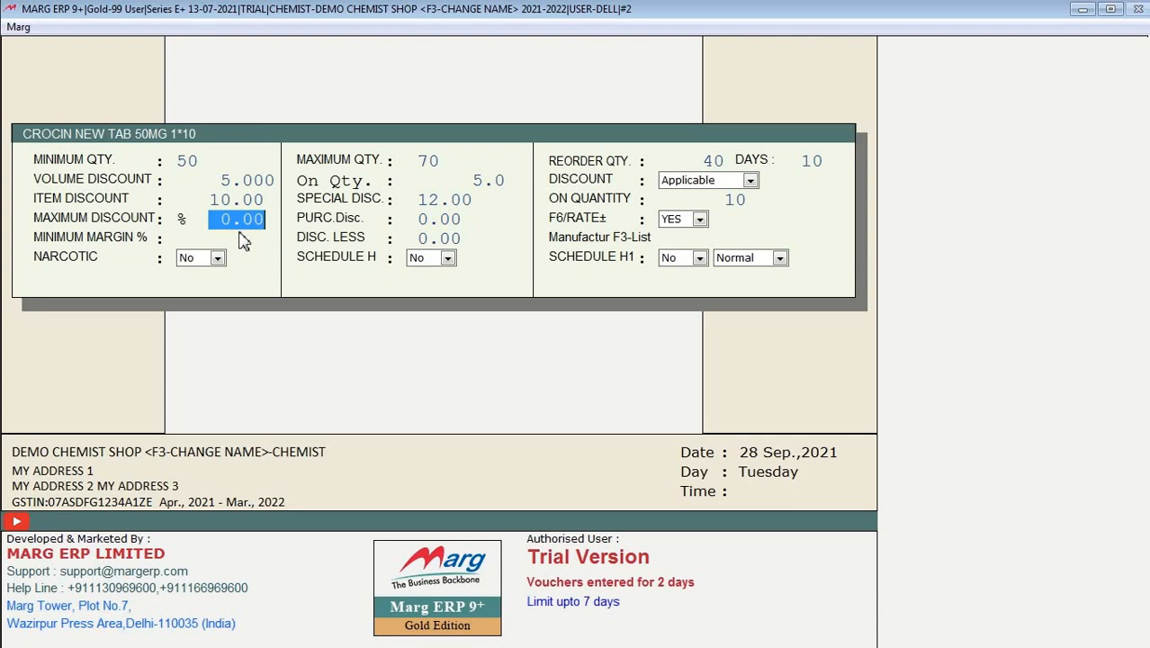
left_click(226, 180)
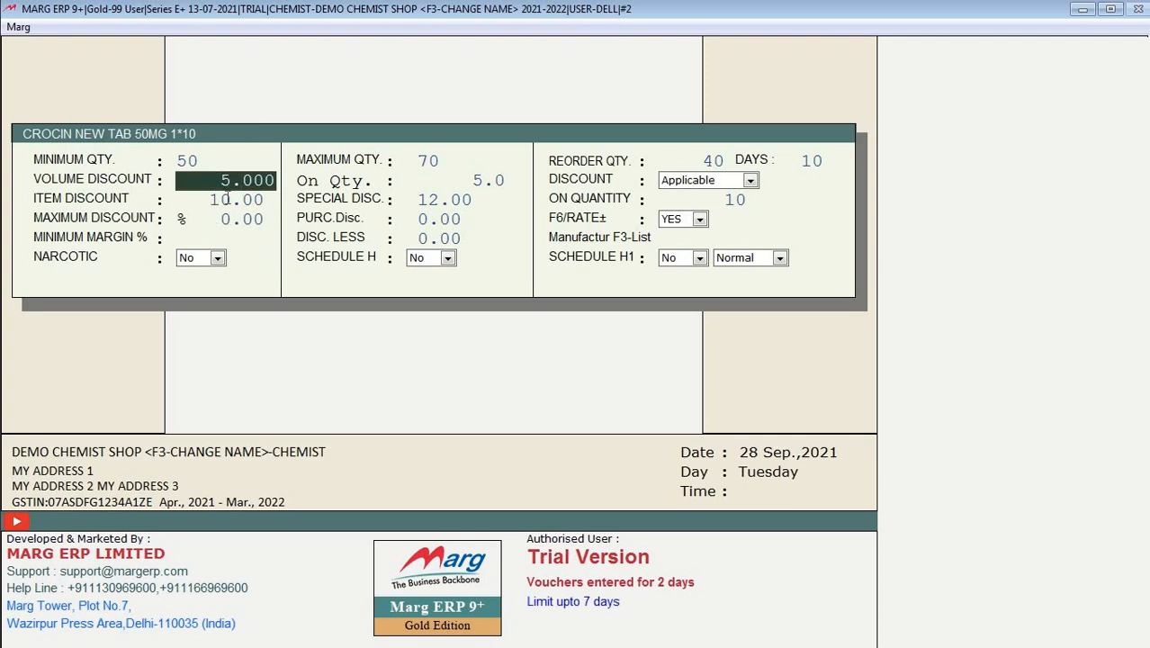
left_click(228, 198)
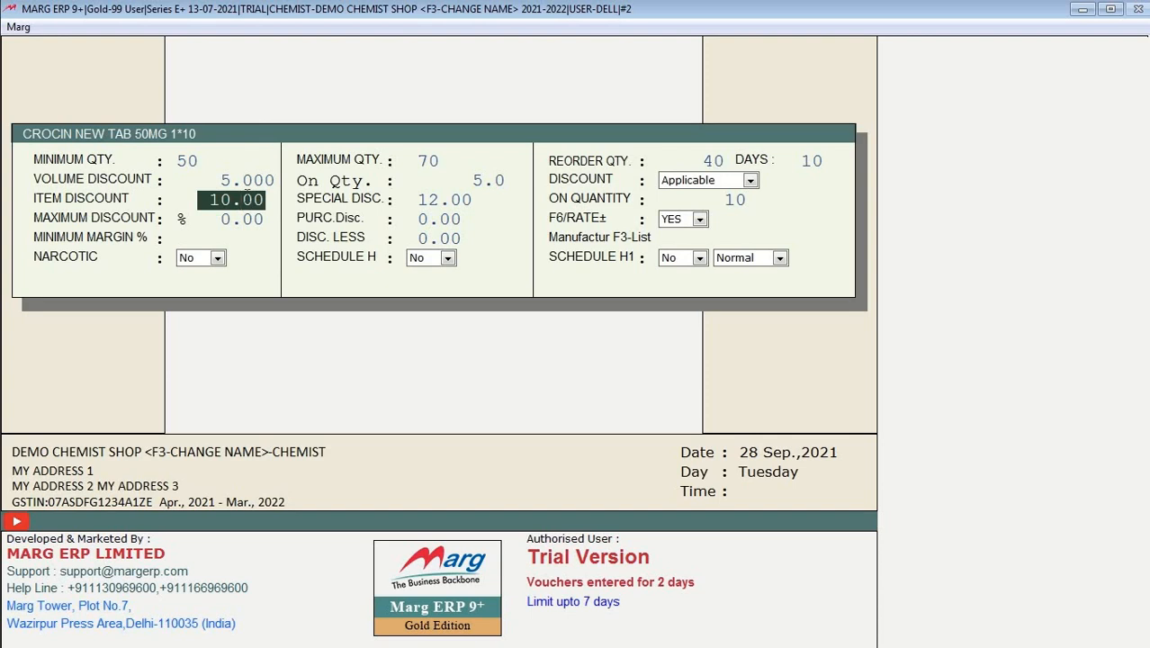
Step: Skip the item and special discounts, then enter 15 maximum discount and 5 purchase discount
key("Return")
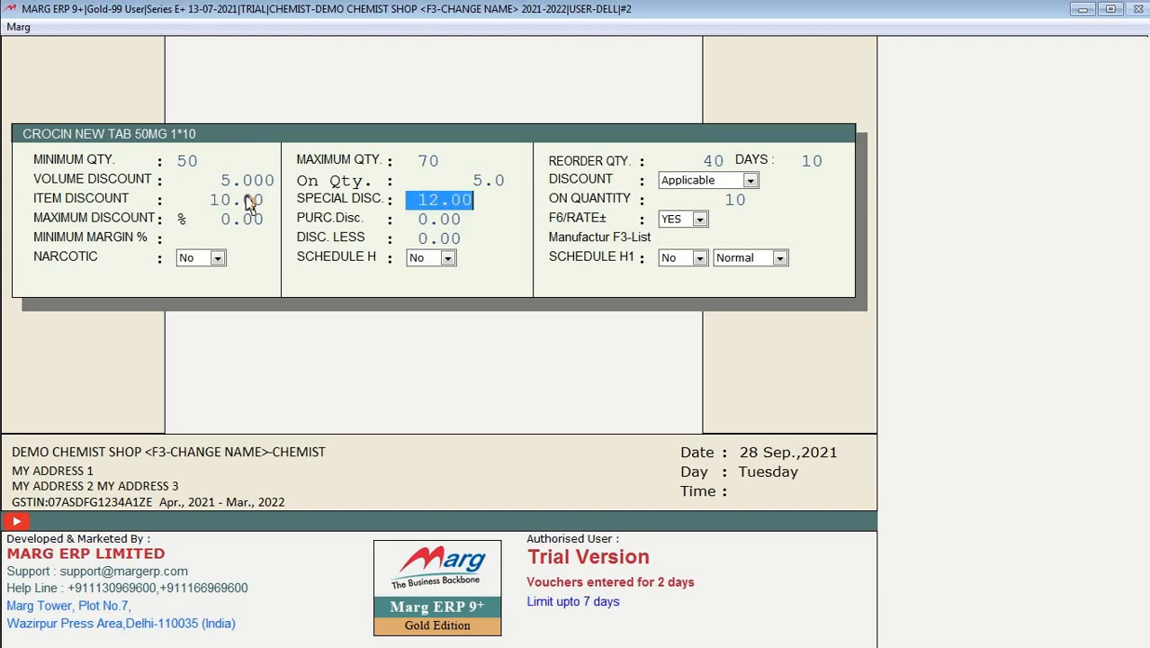
key("Return")
key("Return")
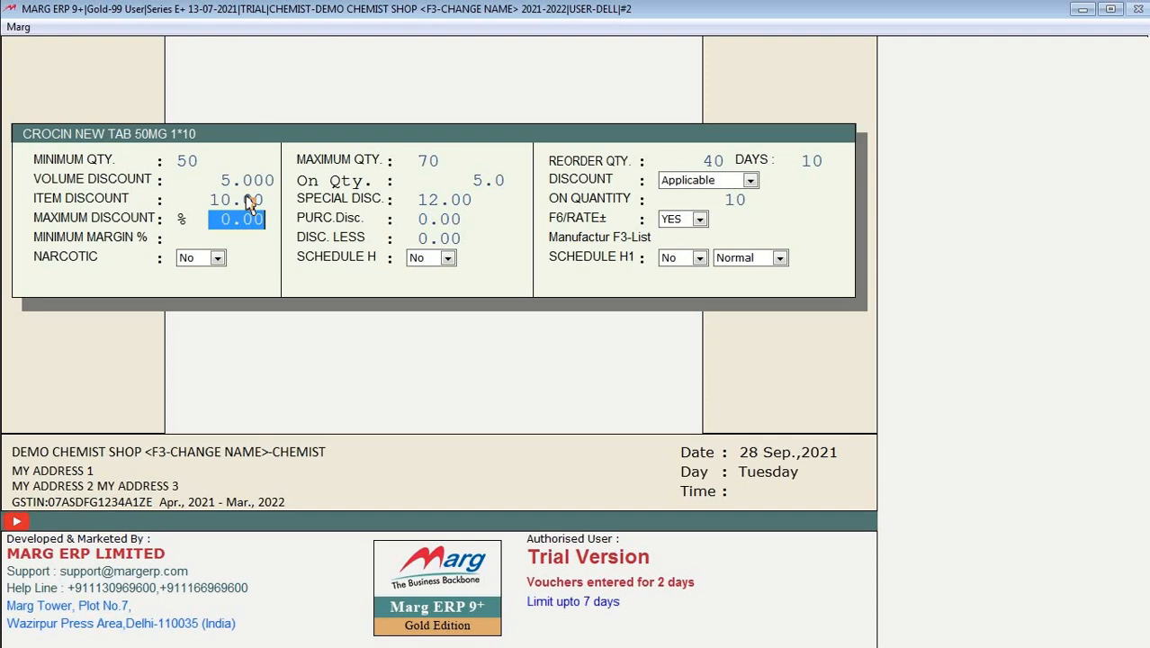
type("15.")
key("Return")
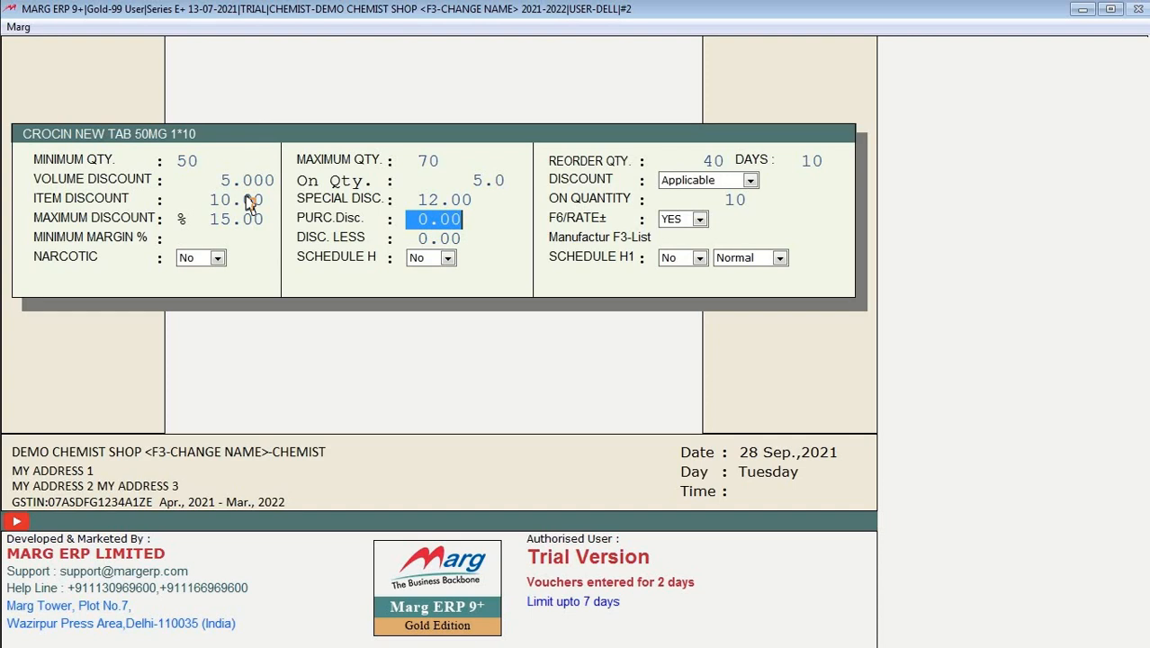
type("5 .")
key("Return")
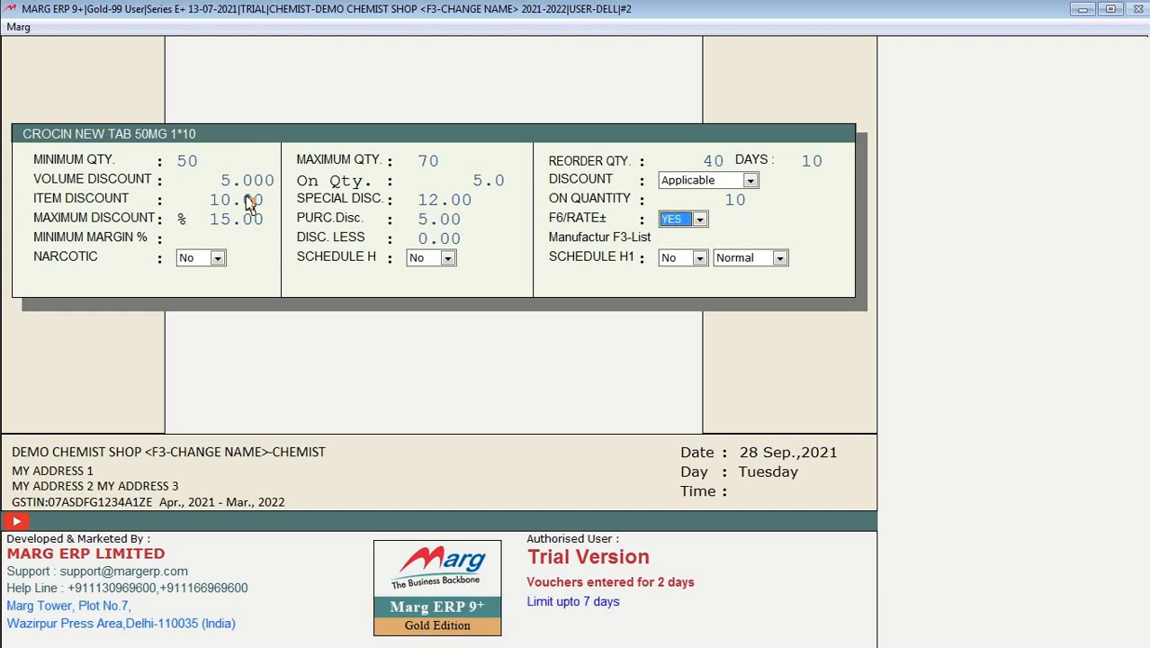
Step: Set the F6/RATE± option to Yes and enter a 5.00 minimum margin
key("space")
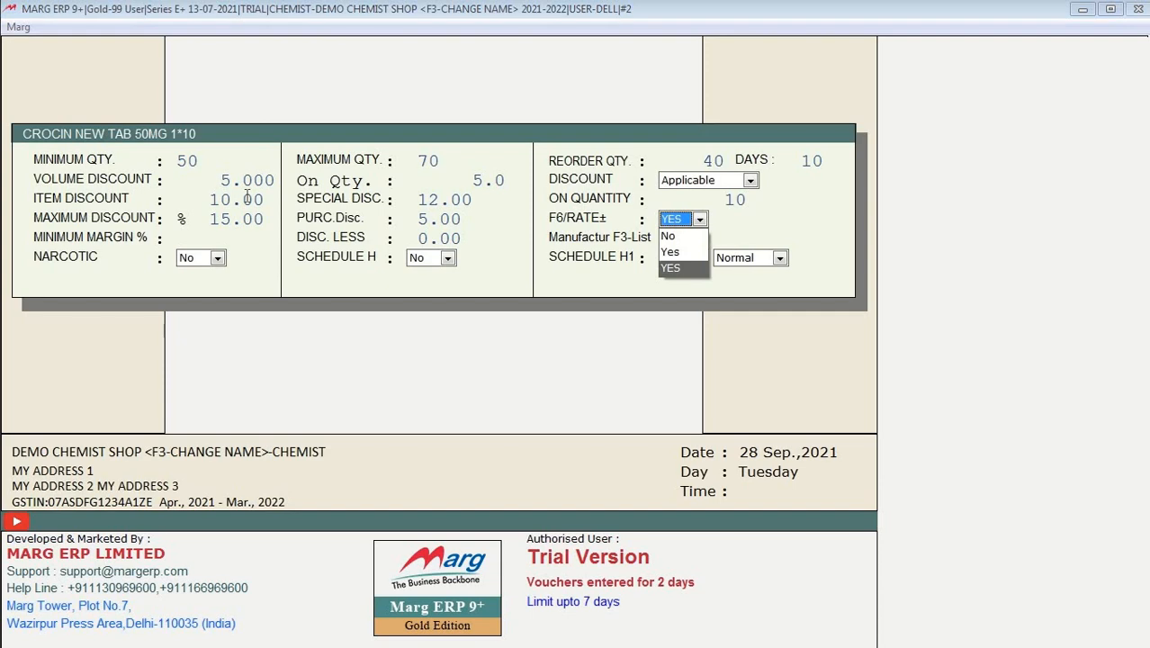
key("Return")
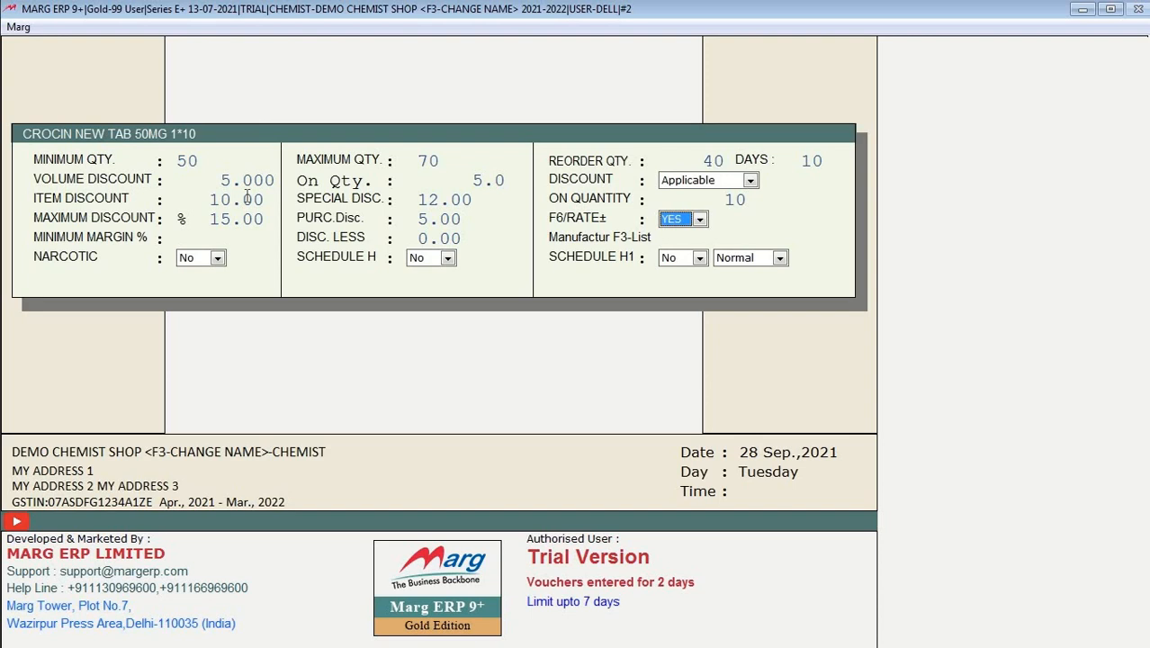
key("space")
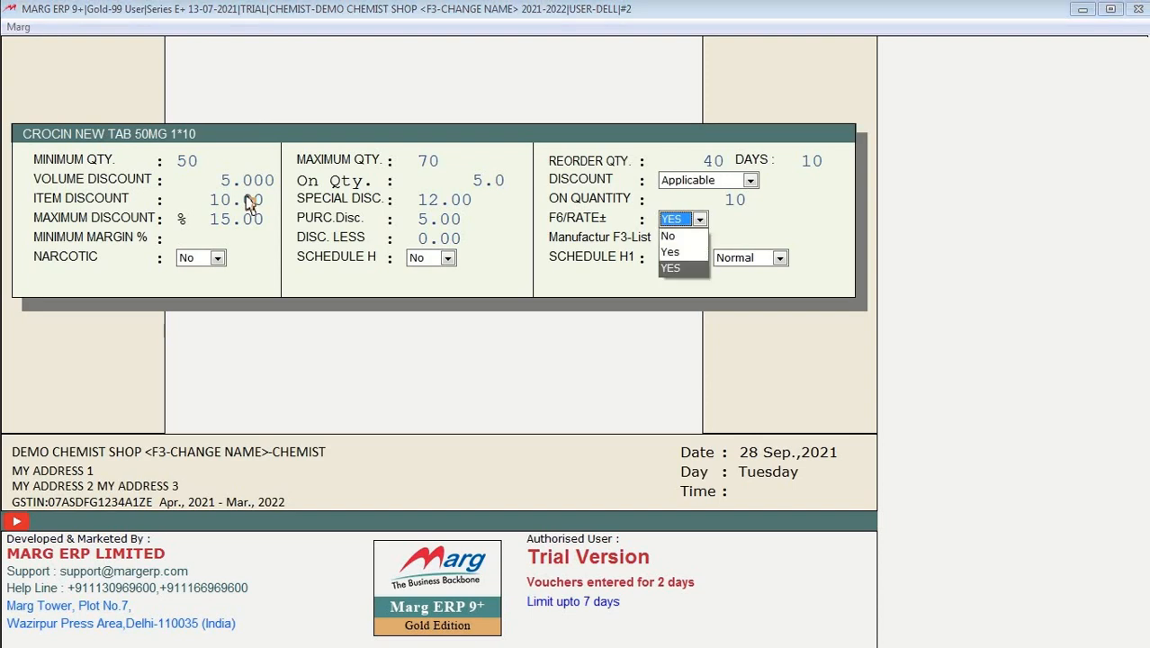
key("Up")
key("Up")
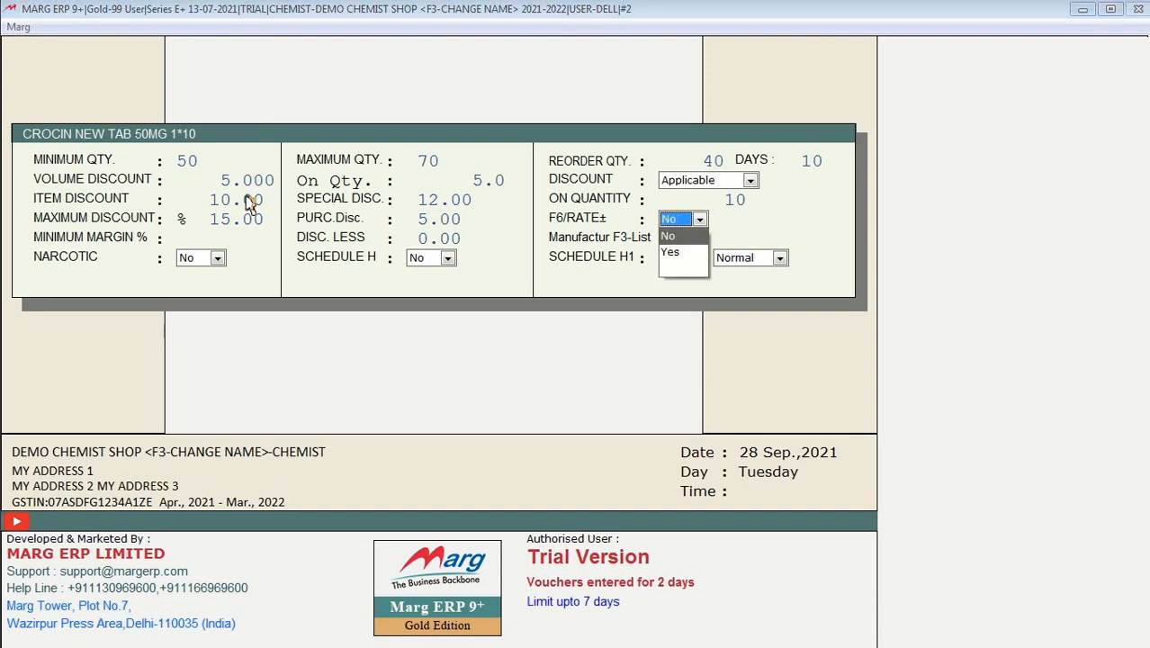
key("Down")
key("Return")
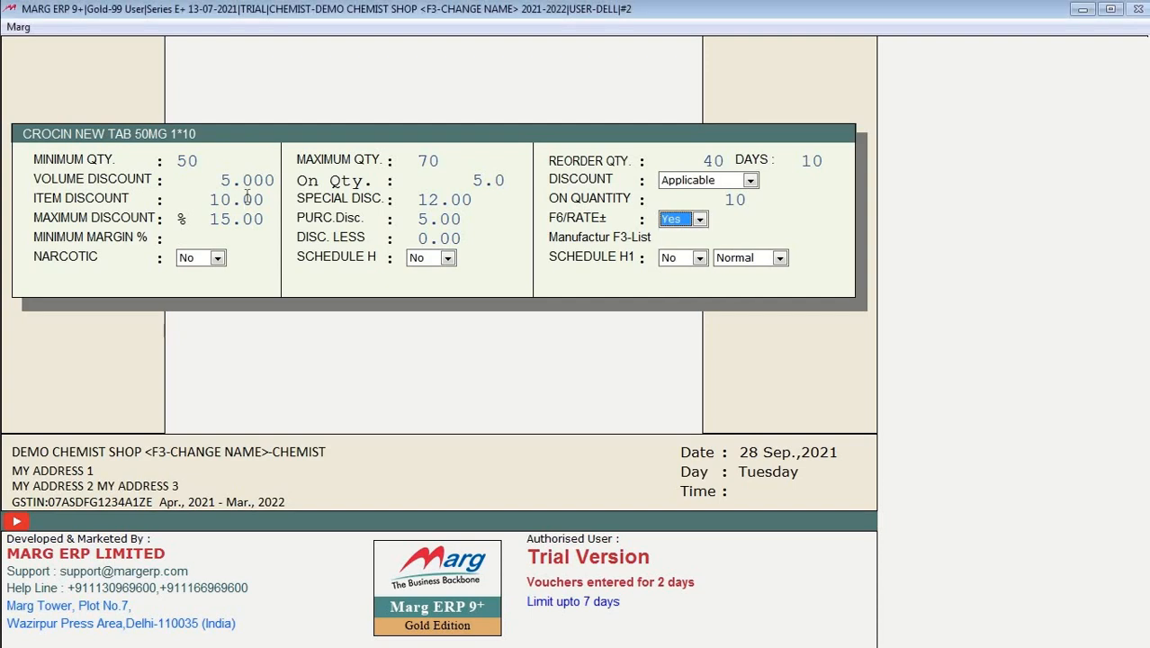
key("Return")
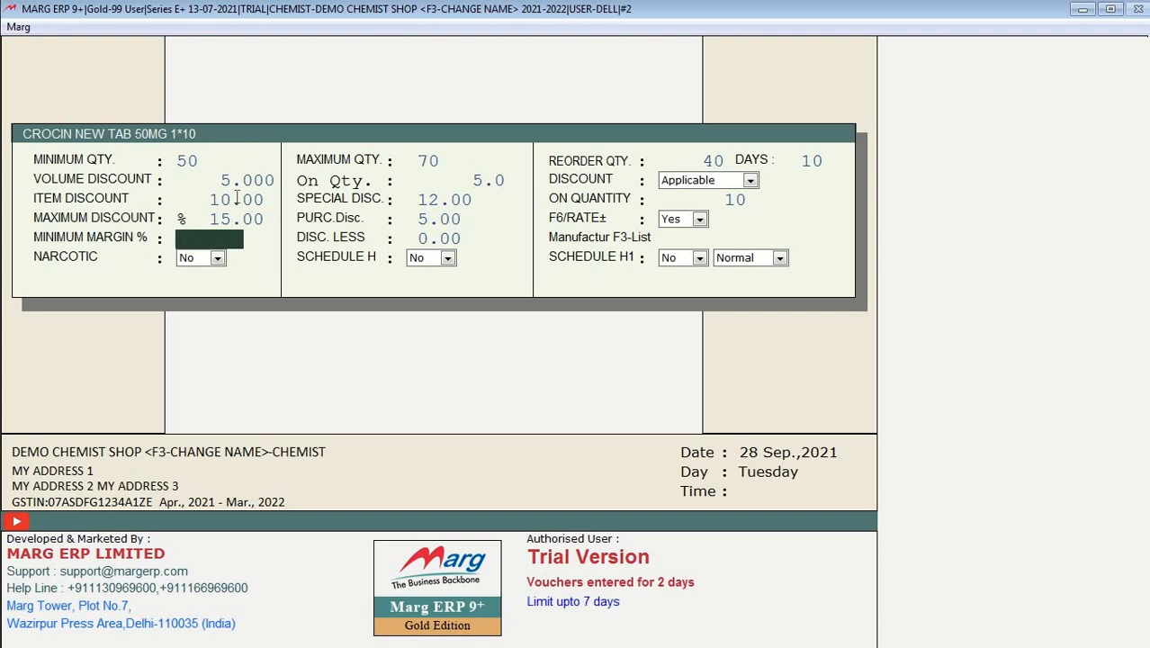
type("5")
key("Return")
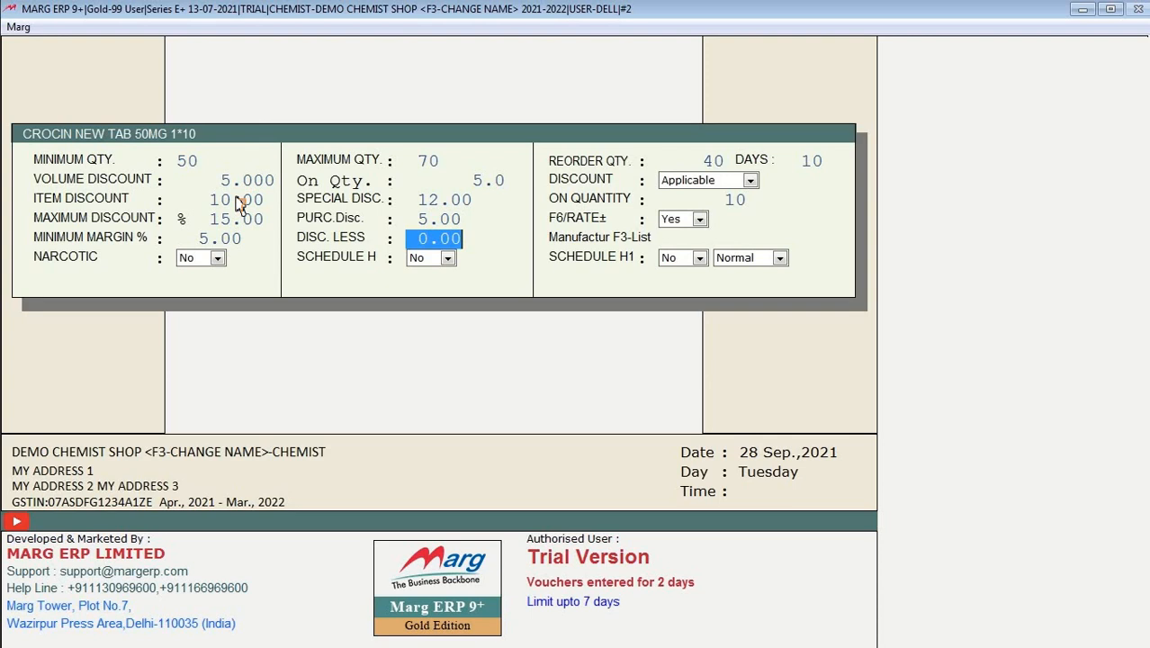
Step: Mark CROCIN NEW TAB 50MG as Schedule H and proceed to the save-changes prompt
key("Return")
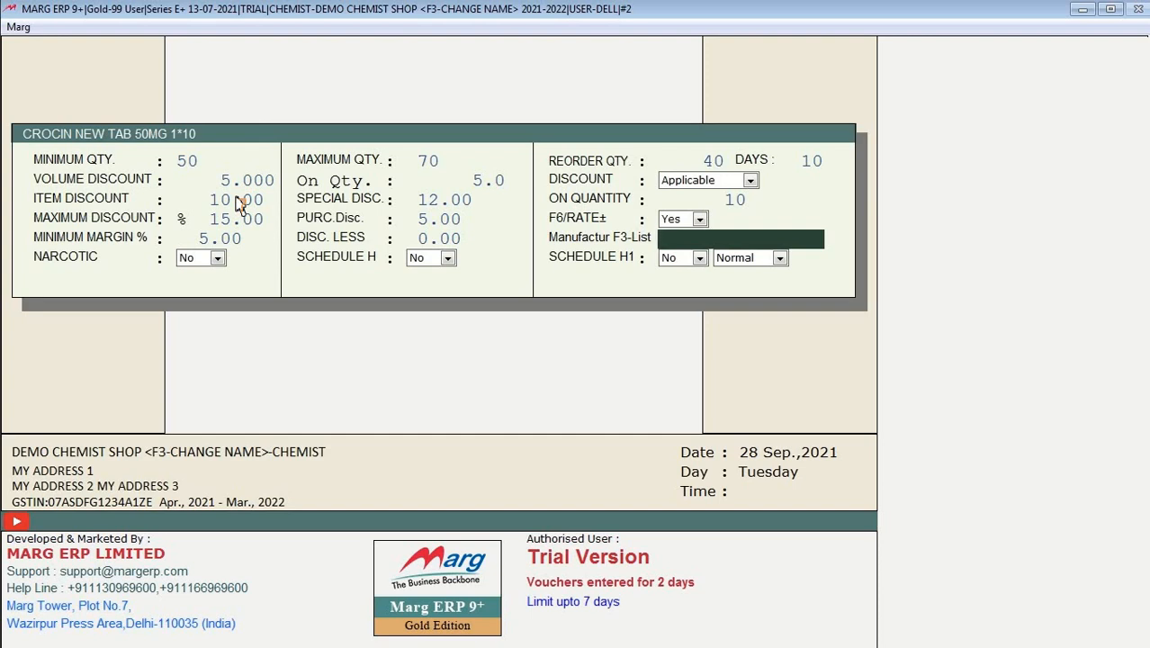
key("Return")
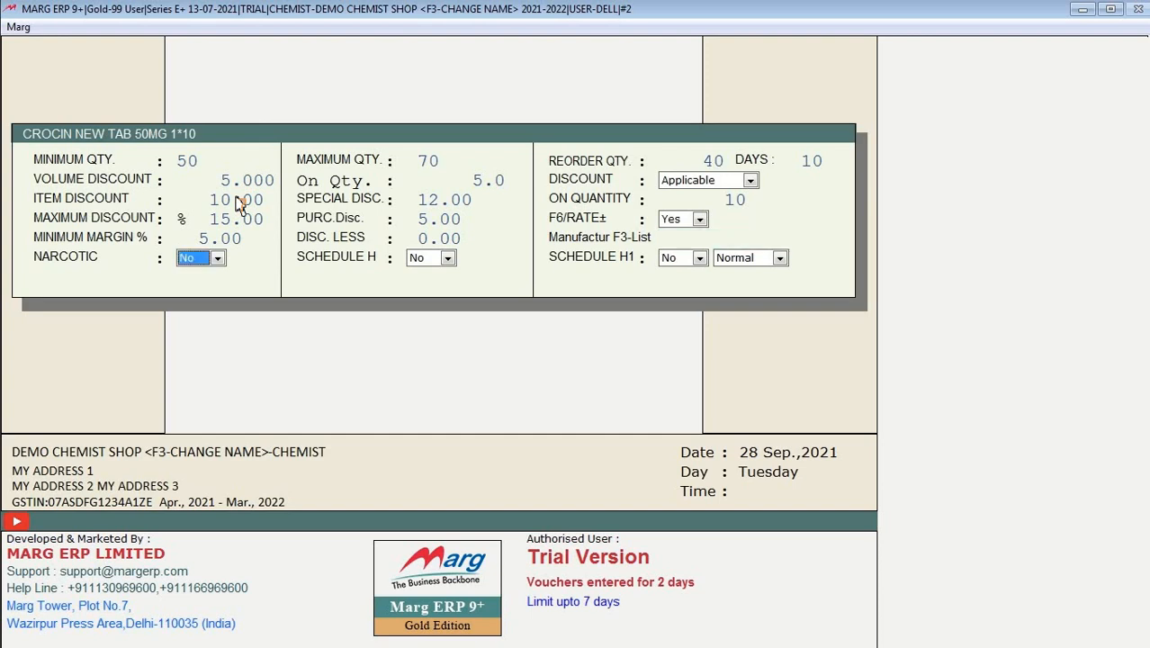
key("Return")
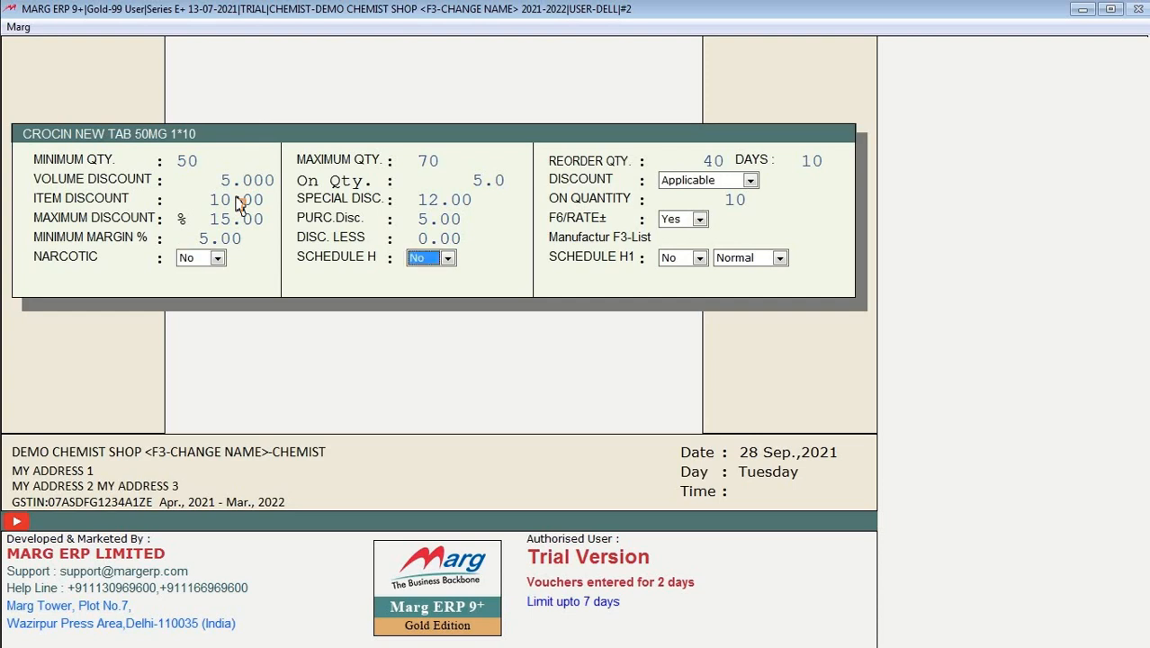
key("Return")
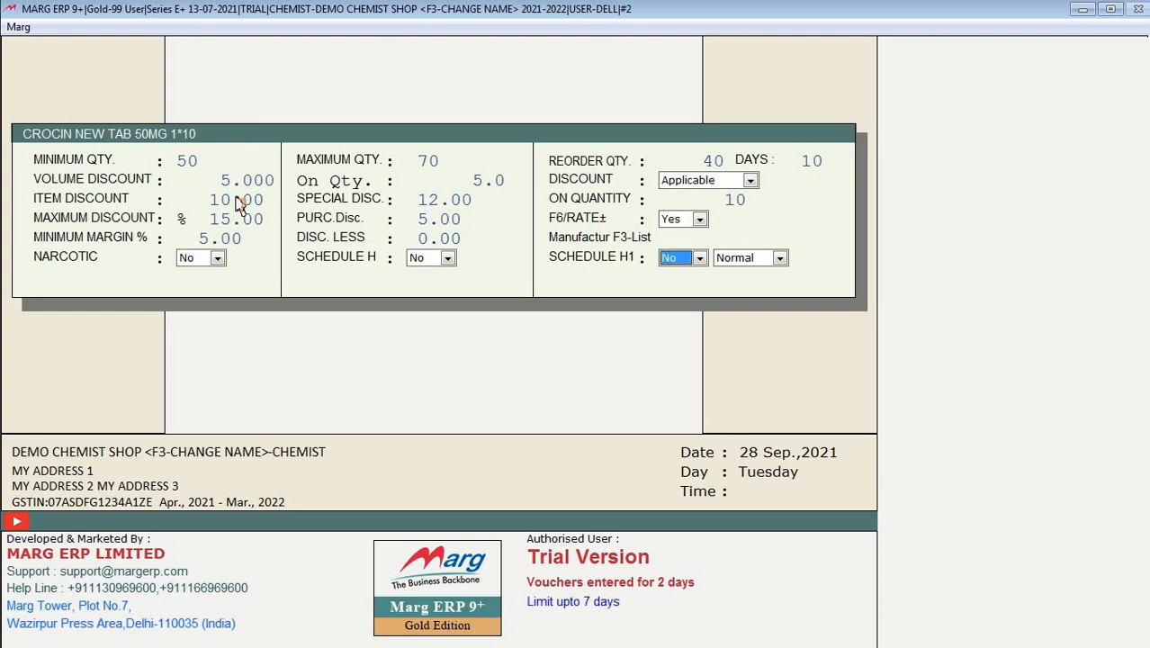
key("Up")
key("y")
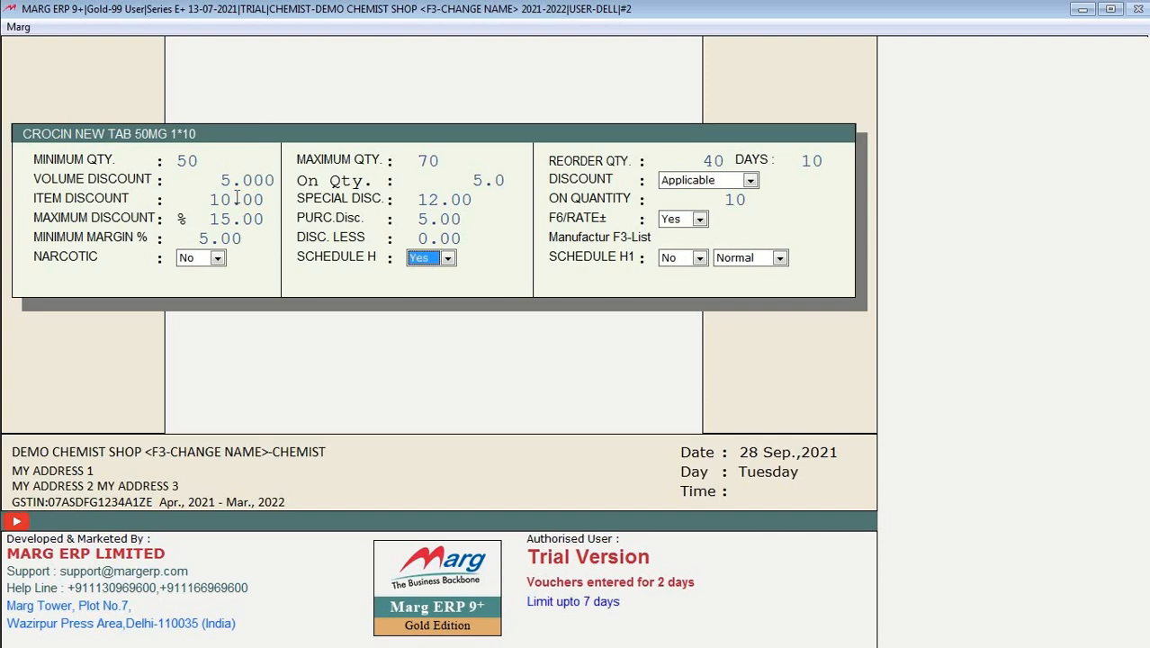
key("Return")
key("Return")
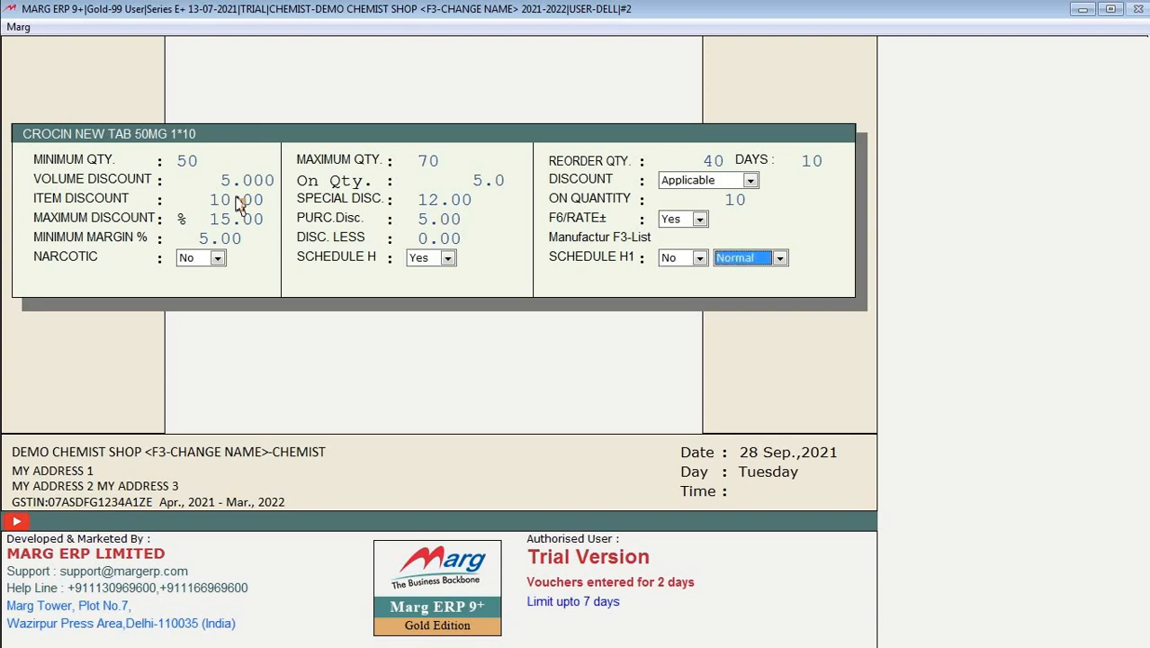
key("Return")
key("Return")
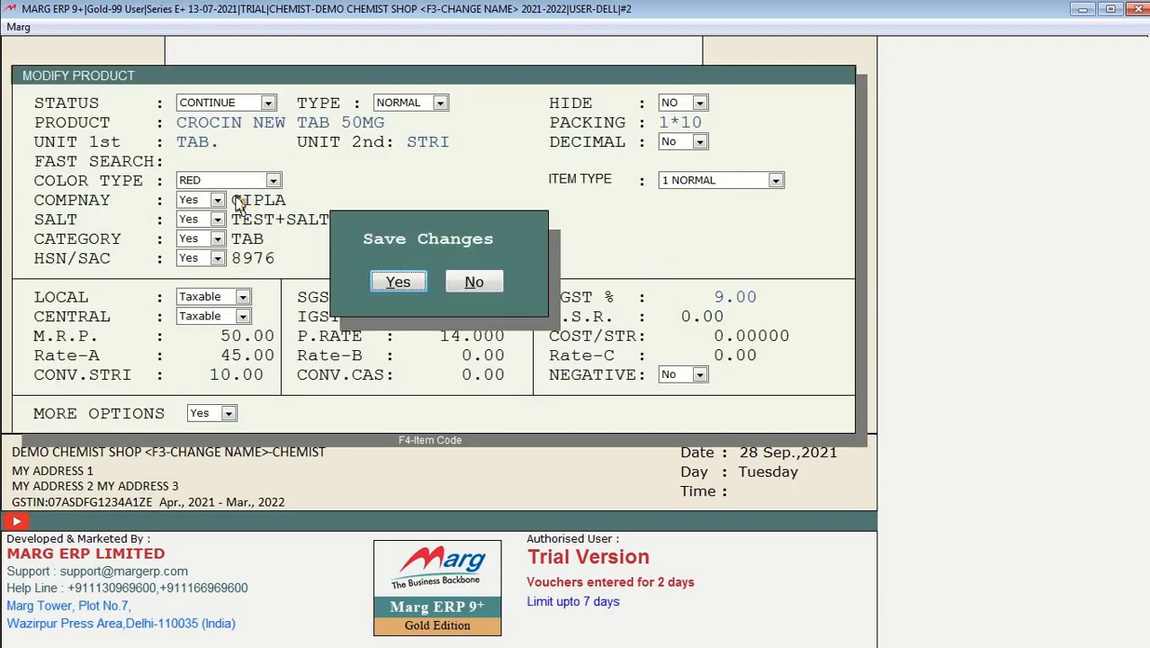
key("Return")
Step: Start a new sale bill from the dashboard and add CROCIN NEW TAB 50MG to it
key("Escape")
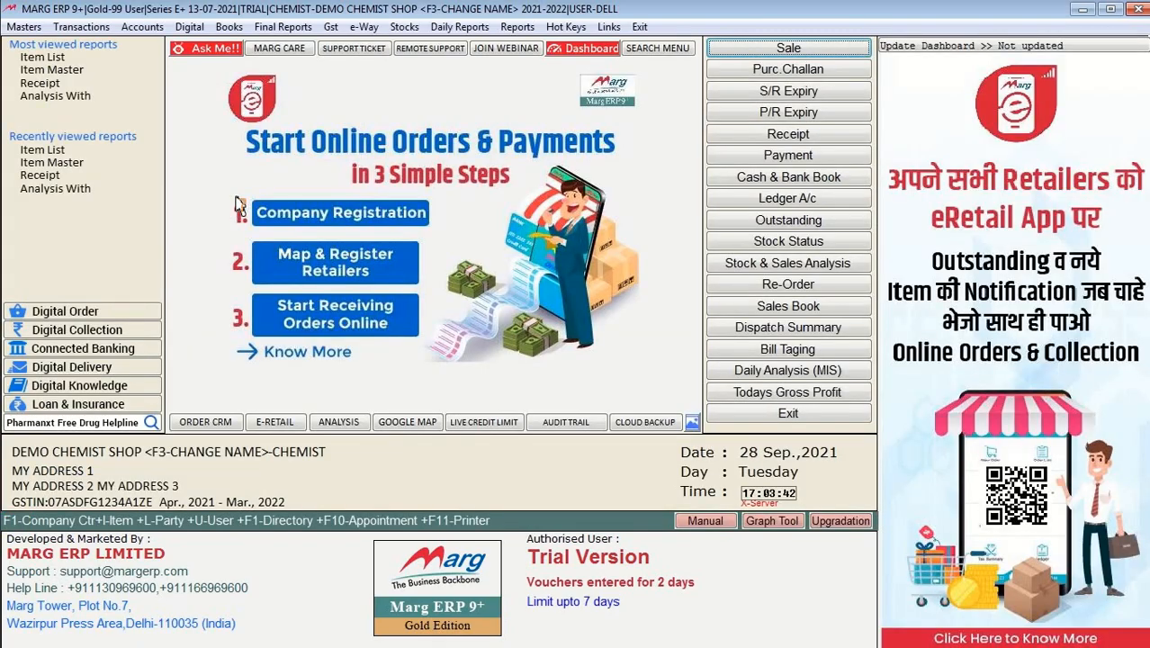
key("Return")
key("Return")
key("Return")
key("Return")
key("Return")
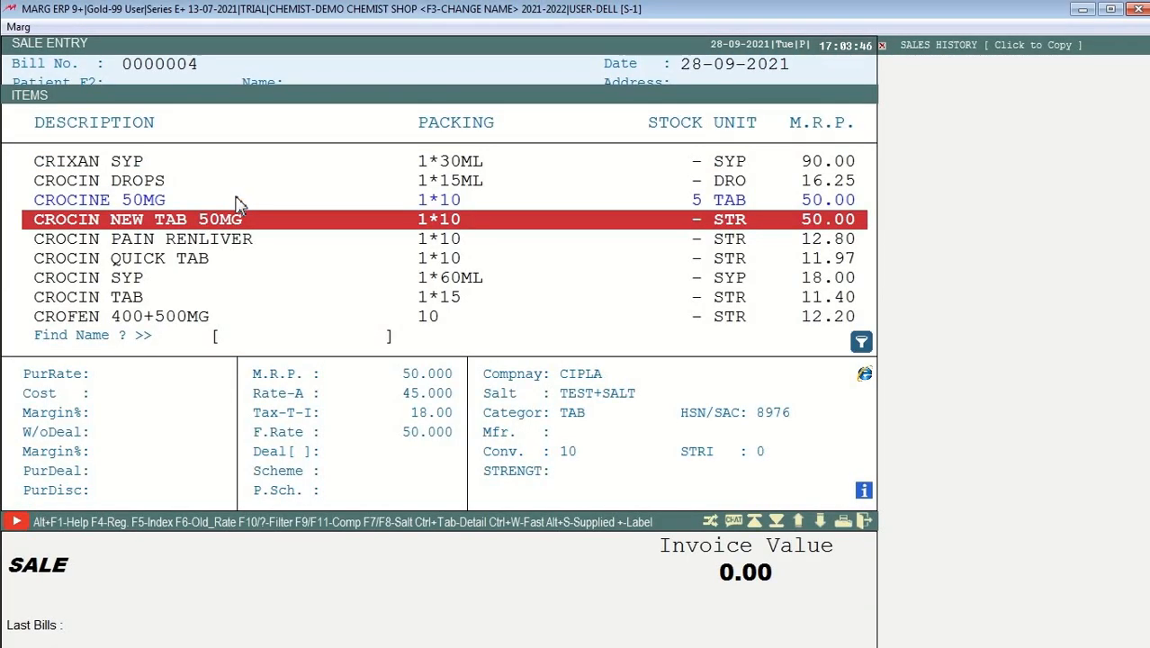
key("Return")
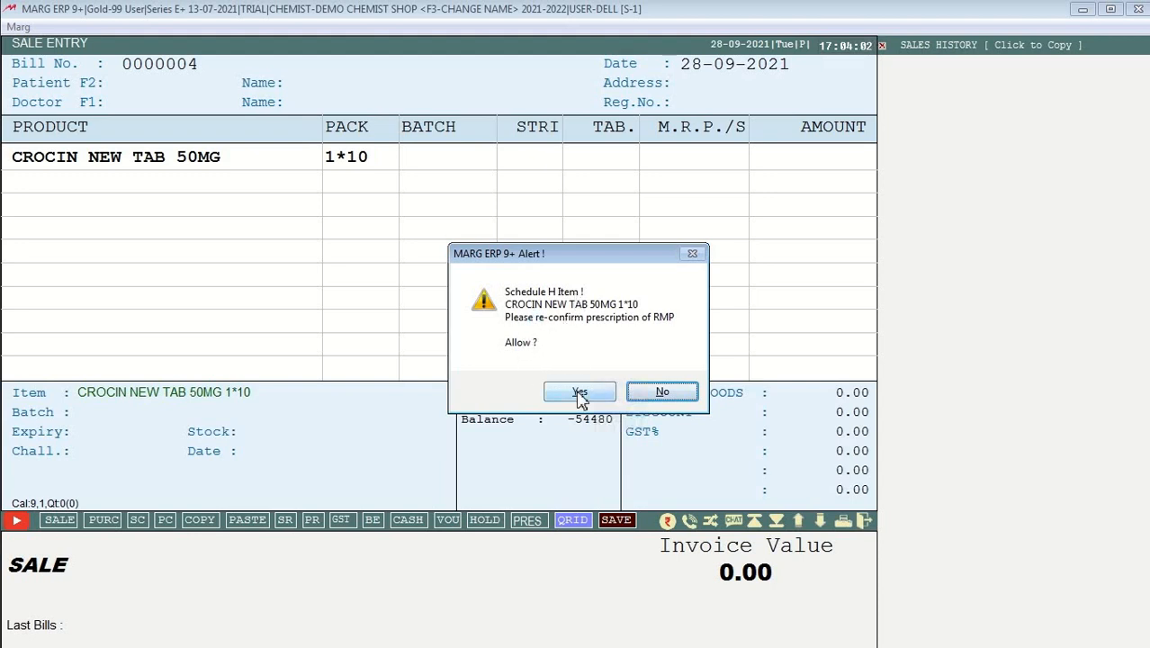
Step: Allow the Schedule H item and bill 5 tablets, accepting the volume discount
left_click(579, 394)
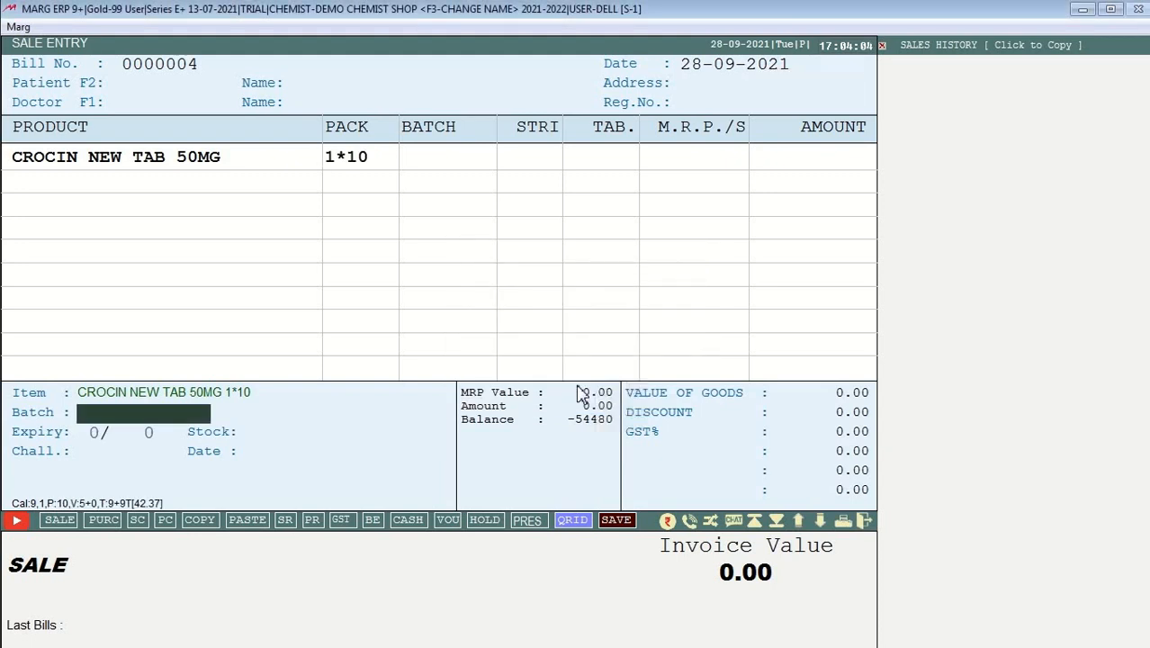
key("Return")
key("Return")
key("Return")
key("Return")
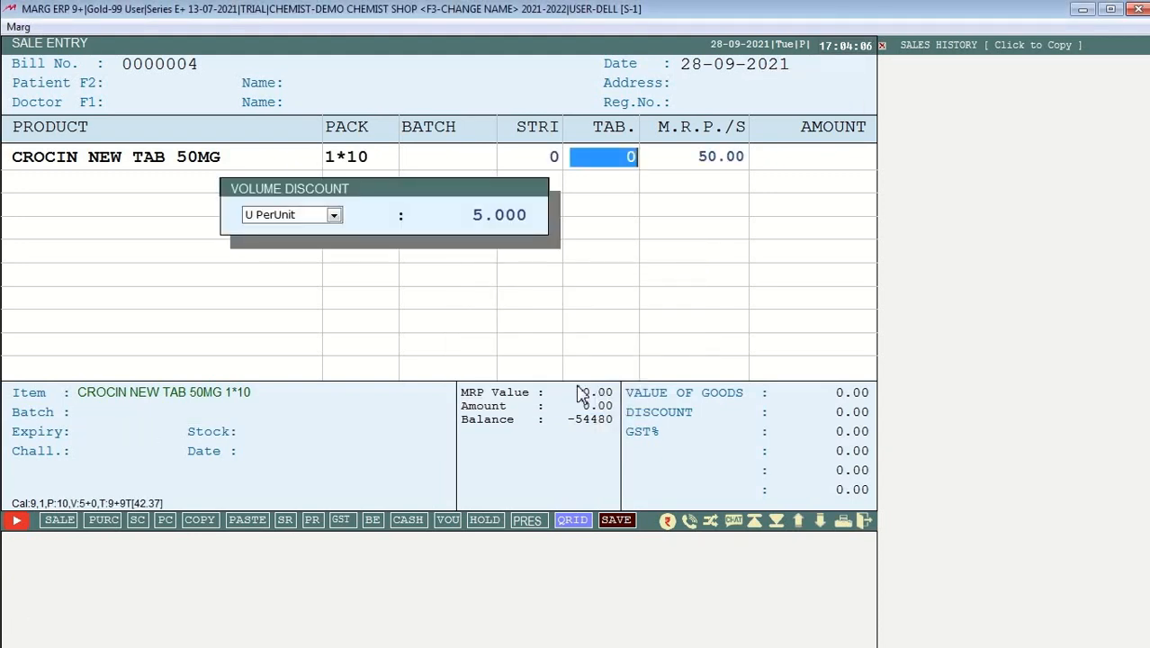
type("5")
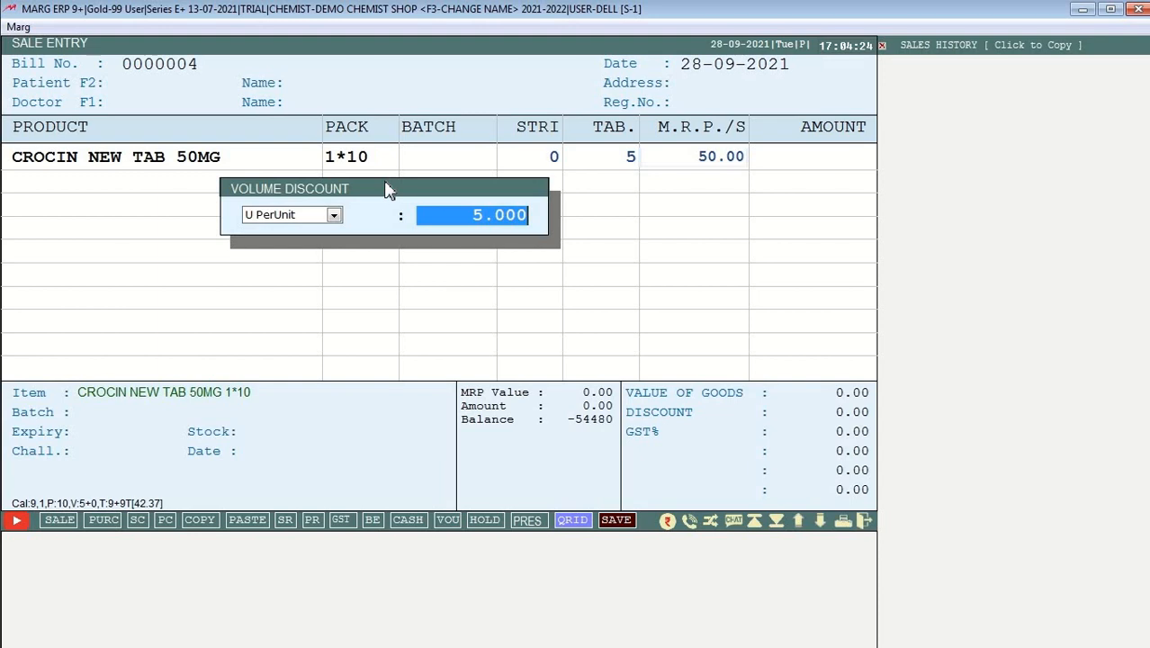
key("Return")
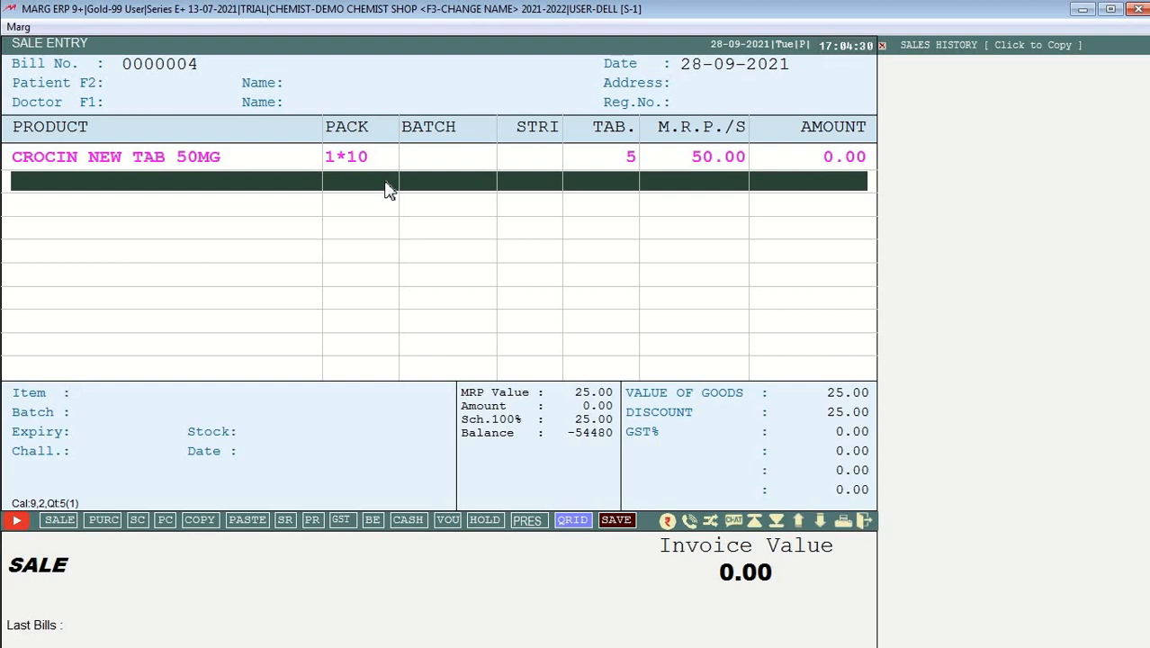
Step: Return to the CROCIN NEW TAB 50MG row and reopen the item list on it
key("Up")
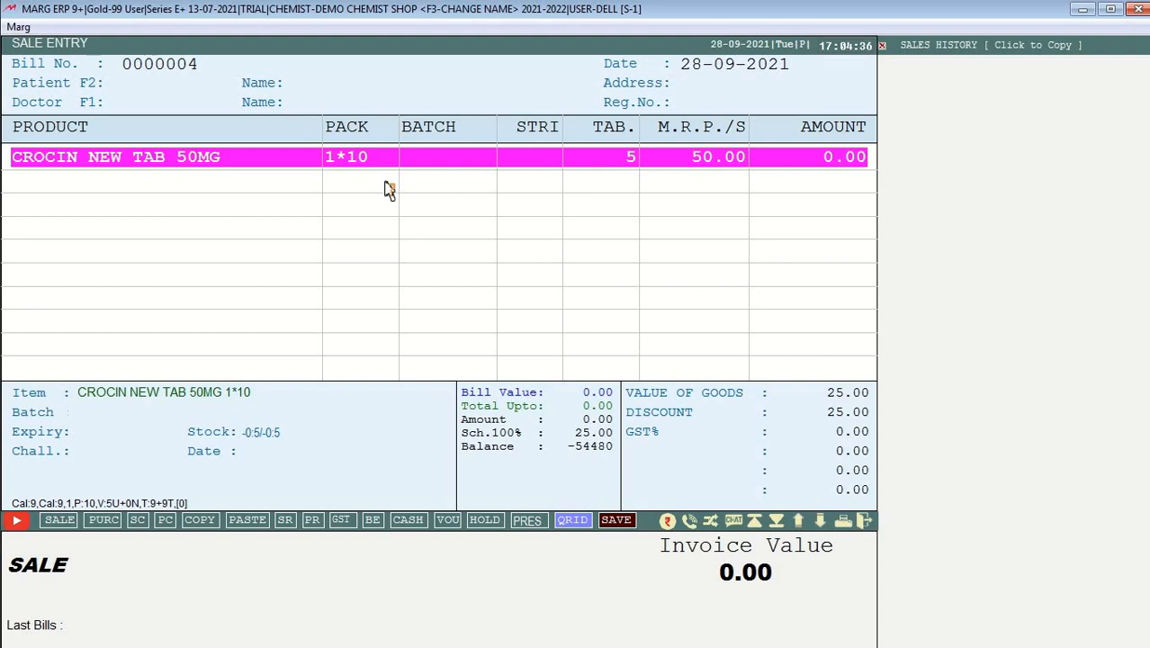
key("Down")
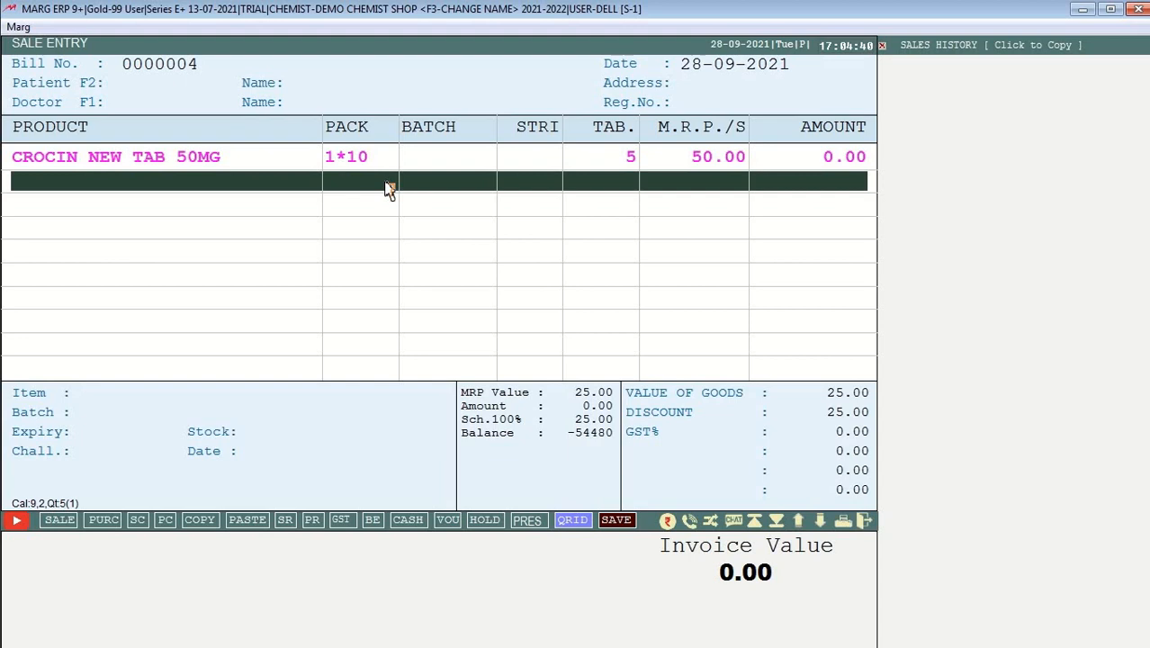
key("Up")
key("Return")
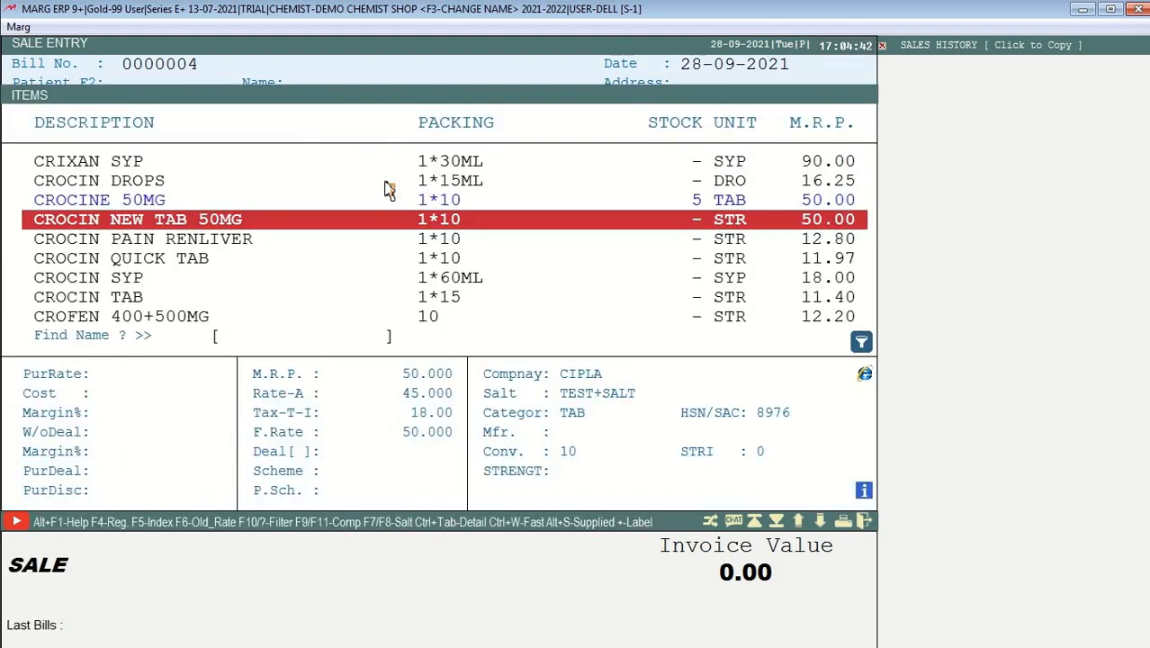
Step: Open CROCIN NEW TAB 50MG for modification and set MORE OPTIONS to Yes
key("F3")
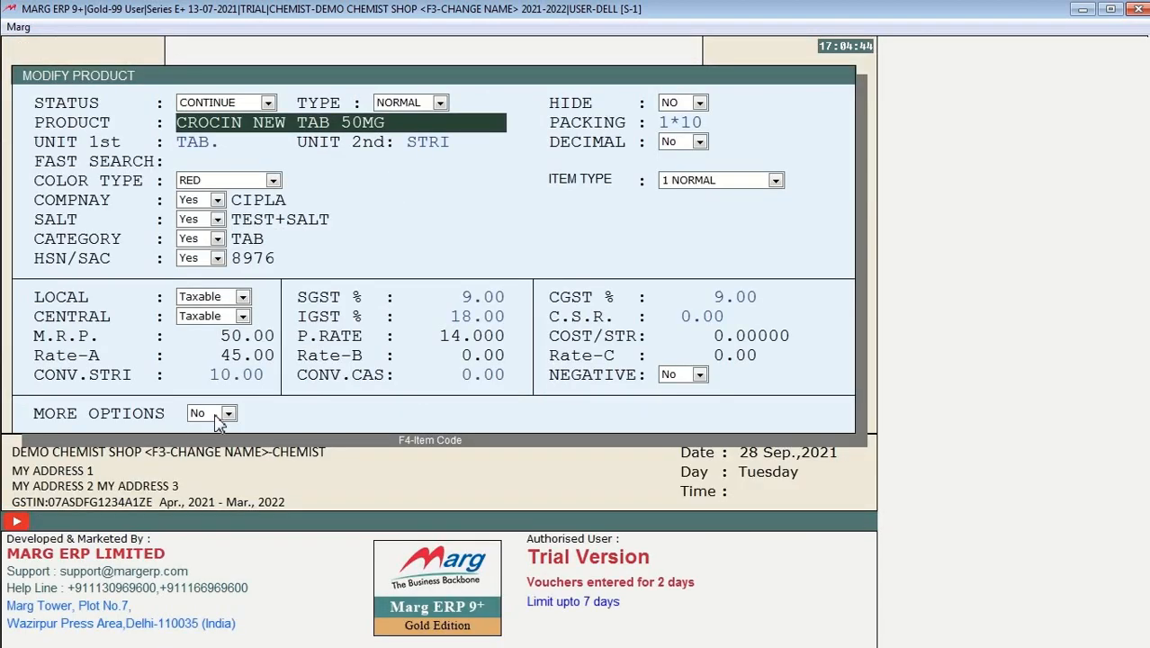
left_click(216, 416)
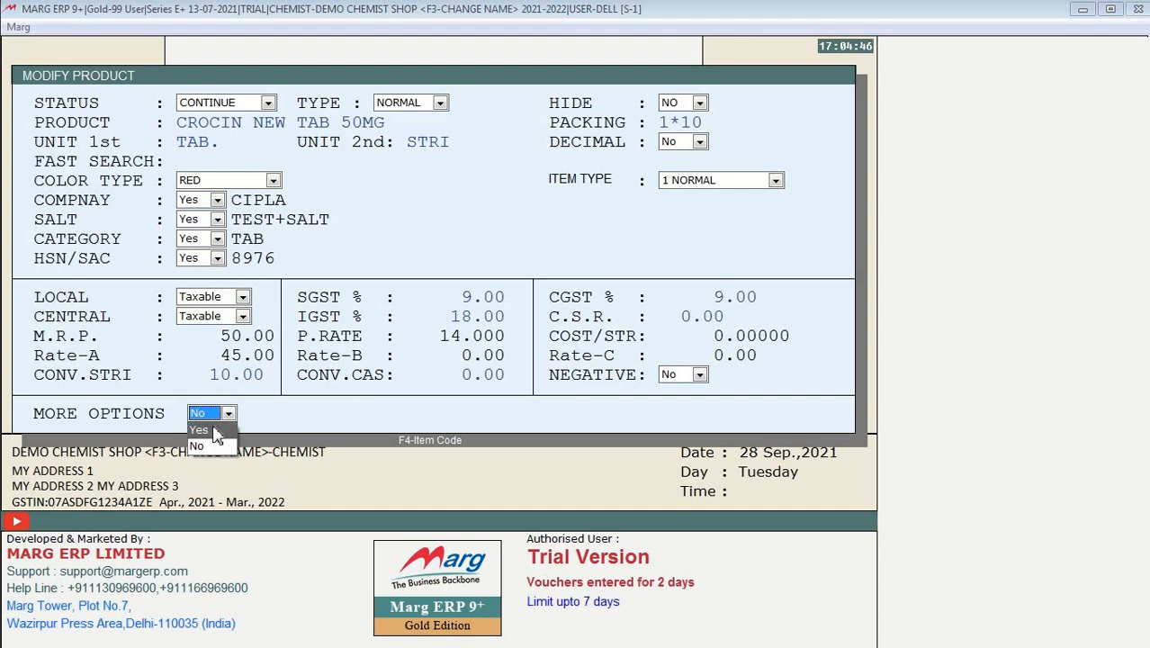
left_click(216, 431)
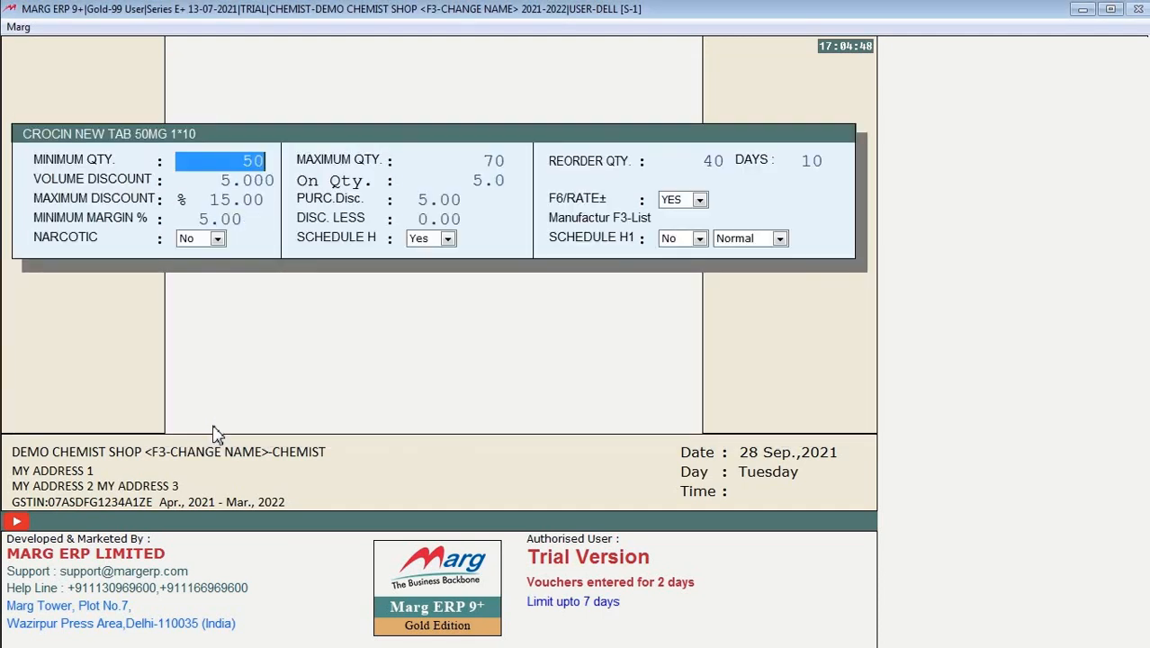
key("Return")
key("Return")
key("Return")
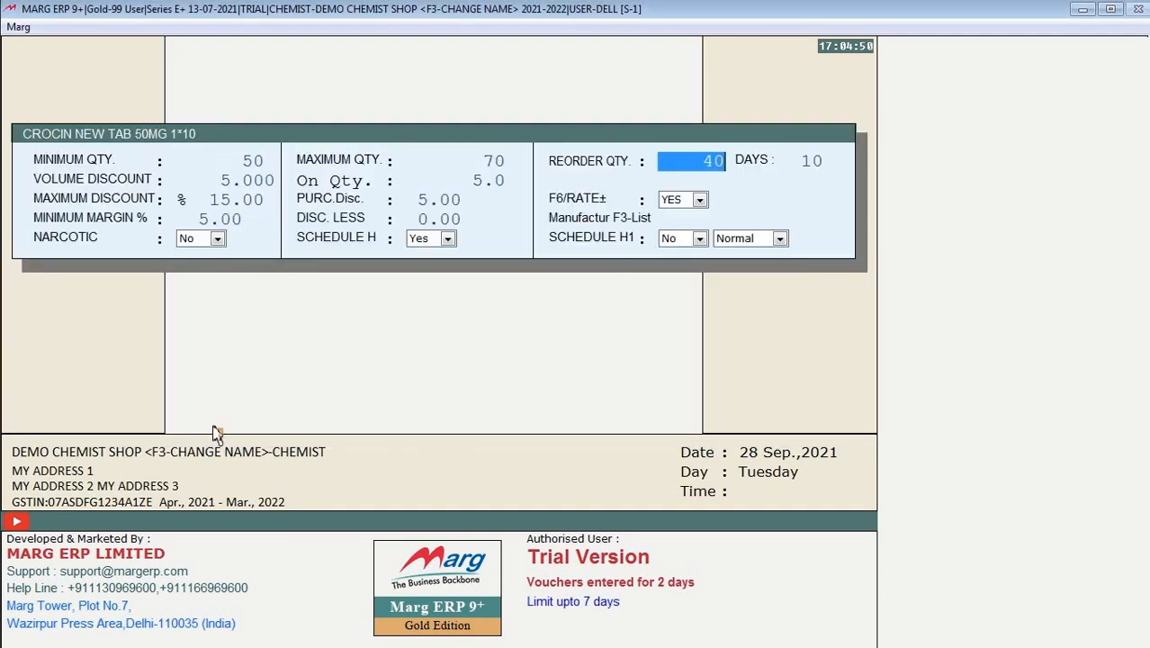
key("Return")
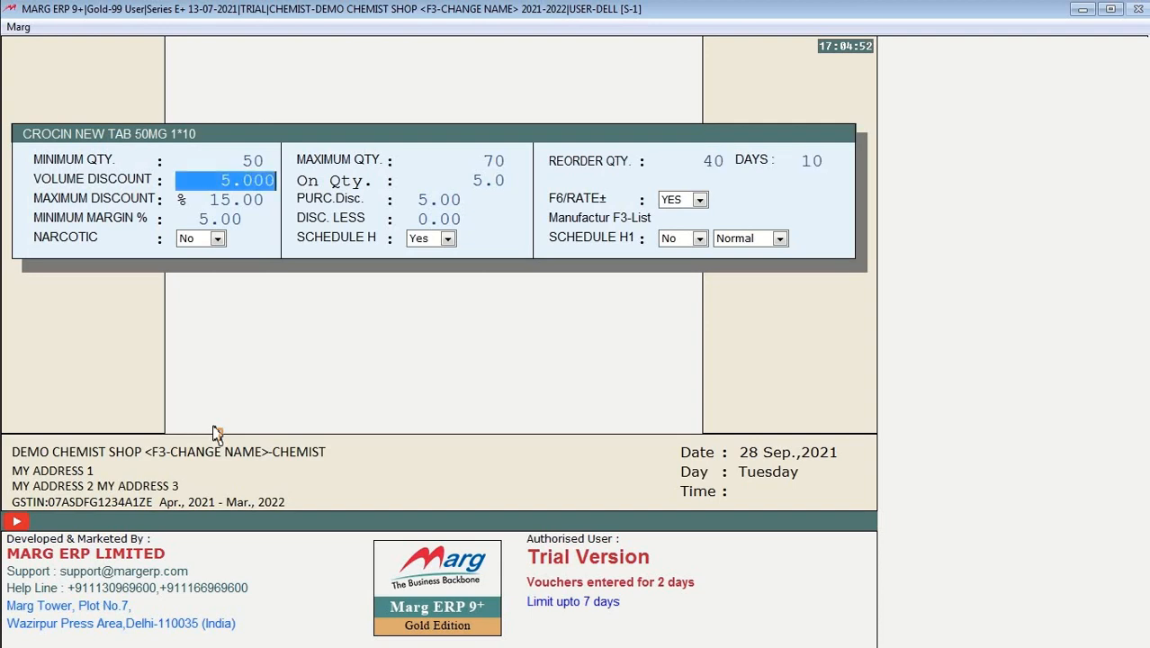
Step: Enter 0 for volume discount, on-quantity, maximum discount, purchase discount and minimum margin
type("0 .")
key("Return")
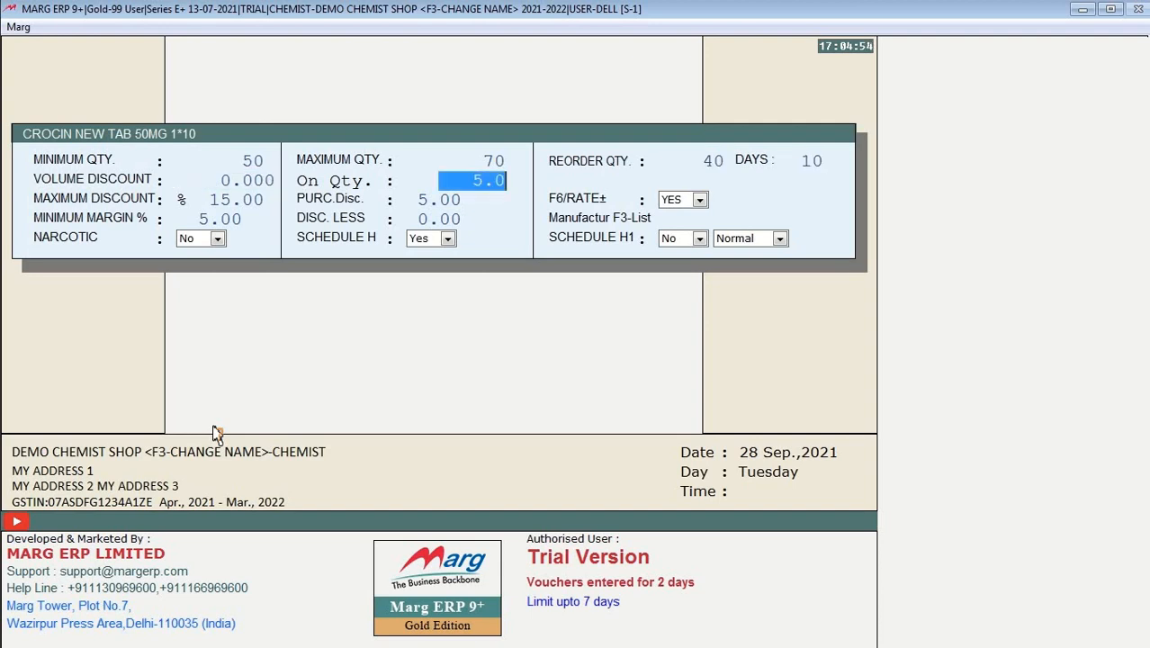
type("0 .")
key("Return")
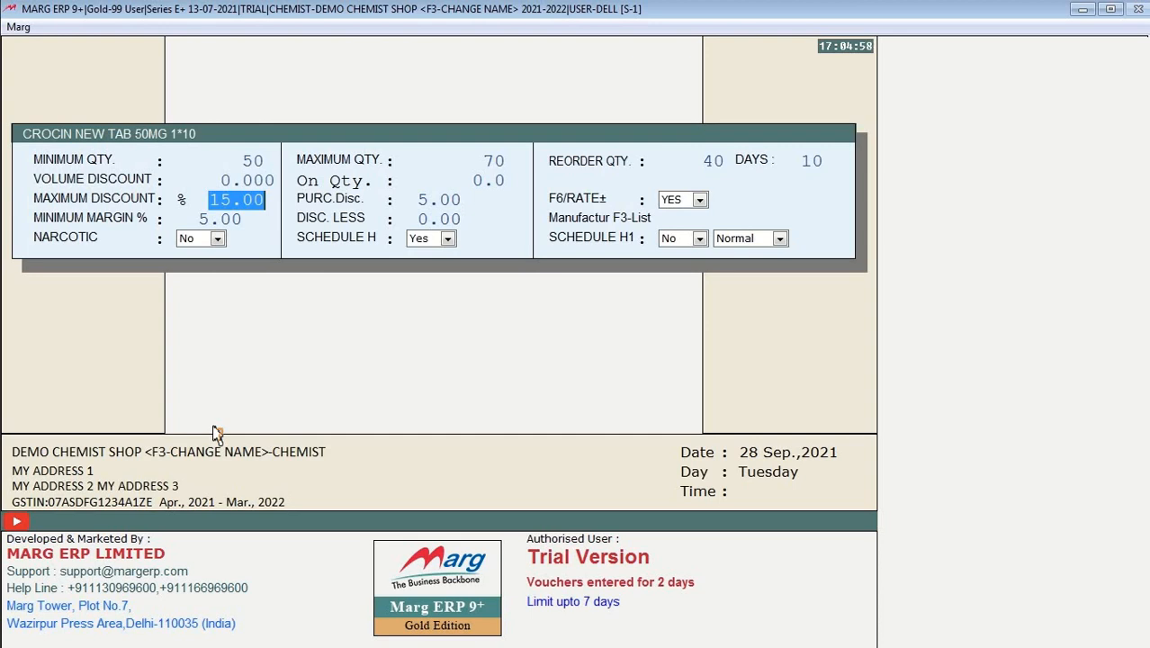
type("0 .")
key("Return")
type("0")
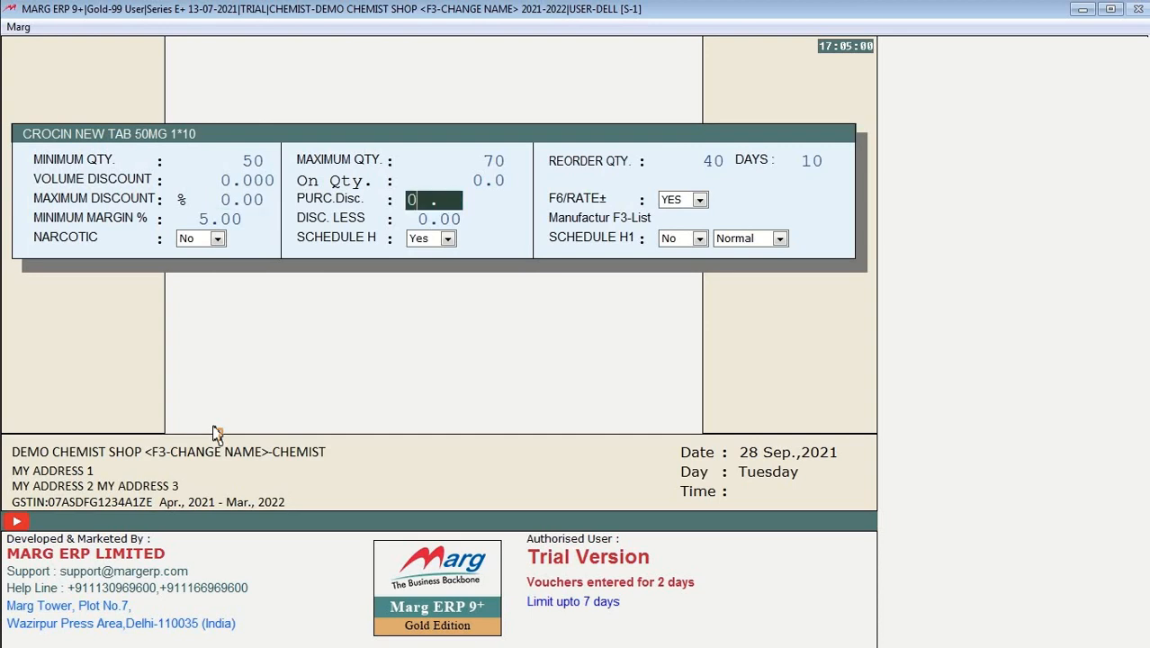
key("Return")
key("Return")
type("0")
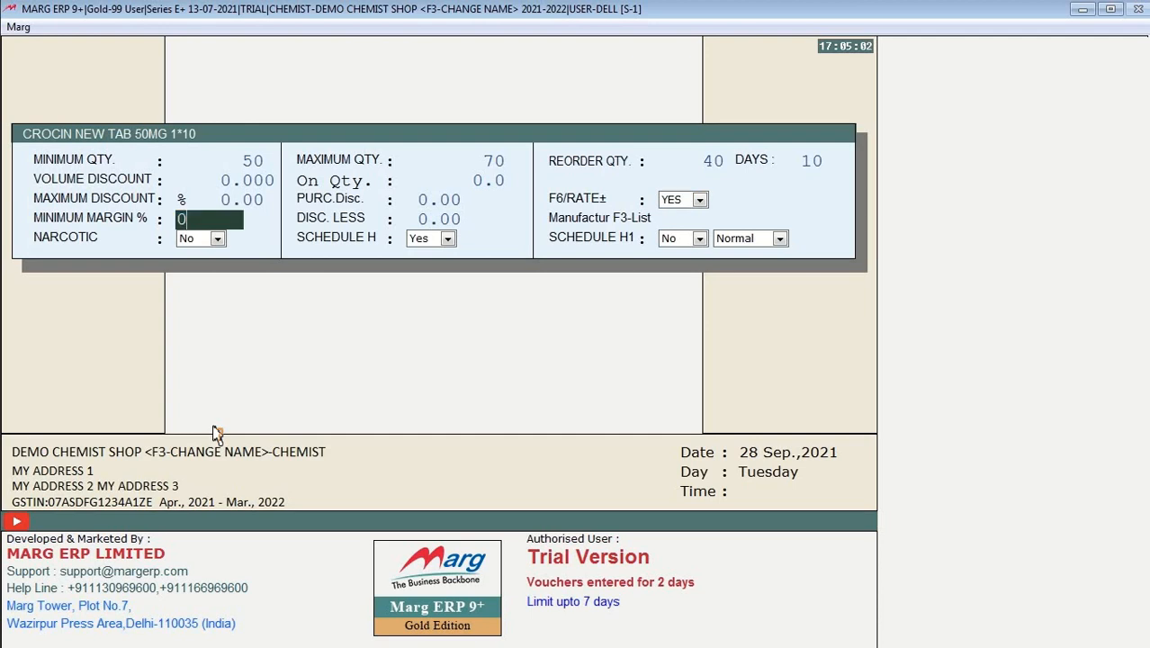
key("Return")
key("Return")
key("Return")
key("Return")
key("Return")
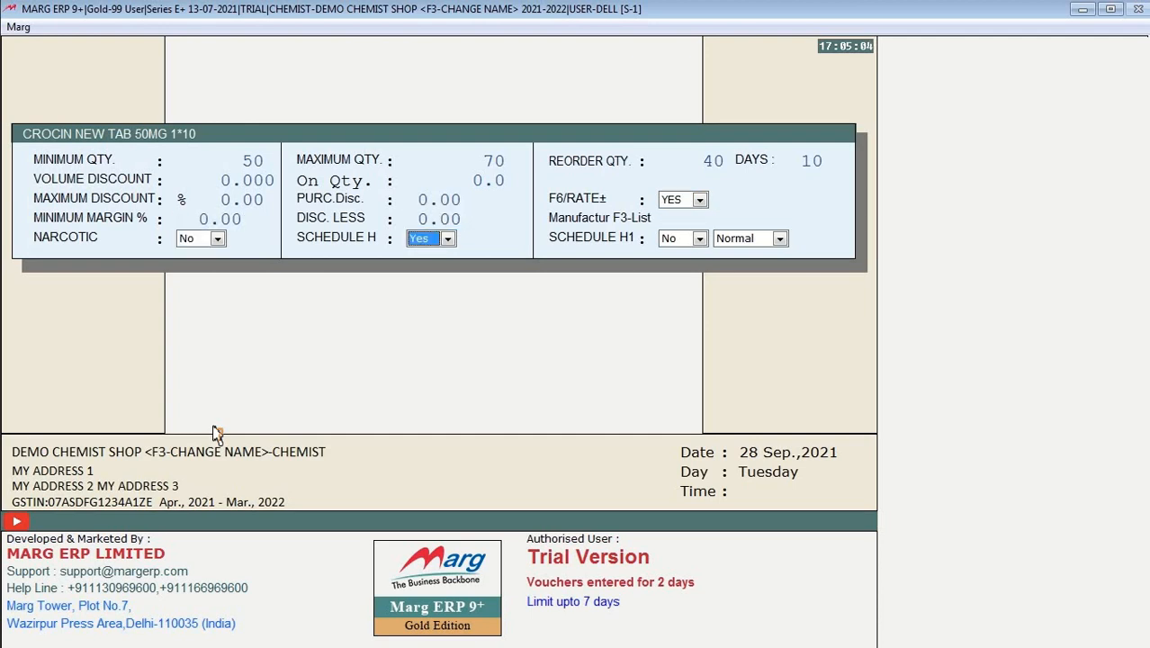
key("Return")
key("Return")
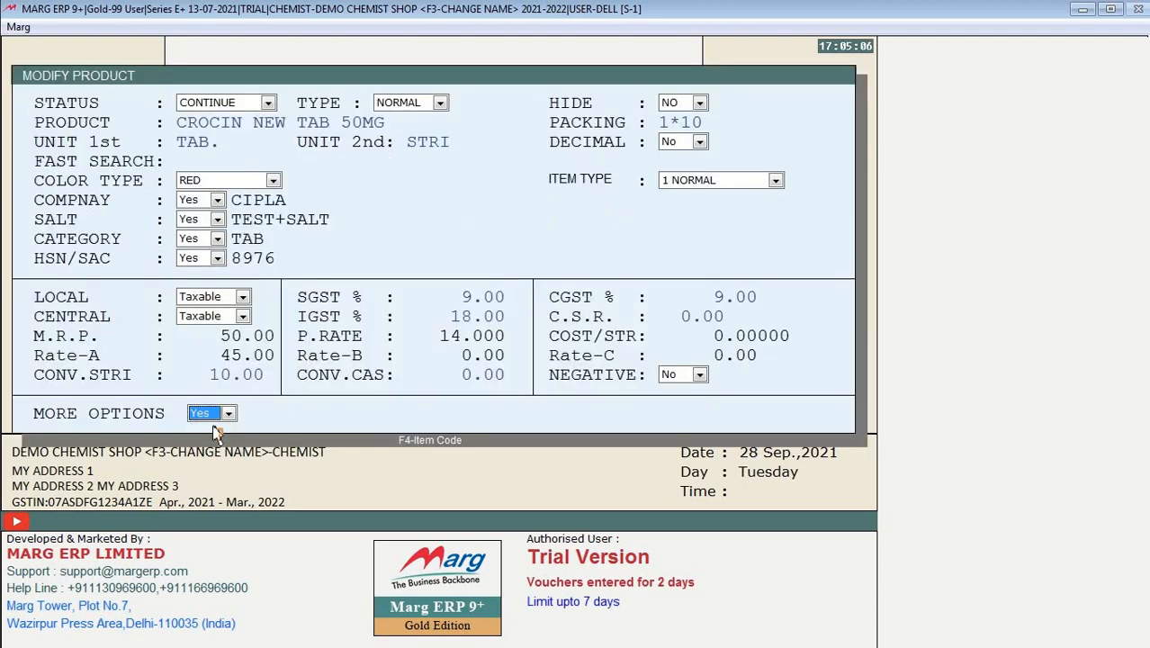
key("Return")
Step: Save the product, allow the Schedule H item, and bill 5 tablets for 25.00
key("Return")
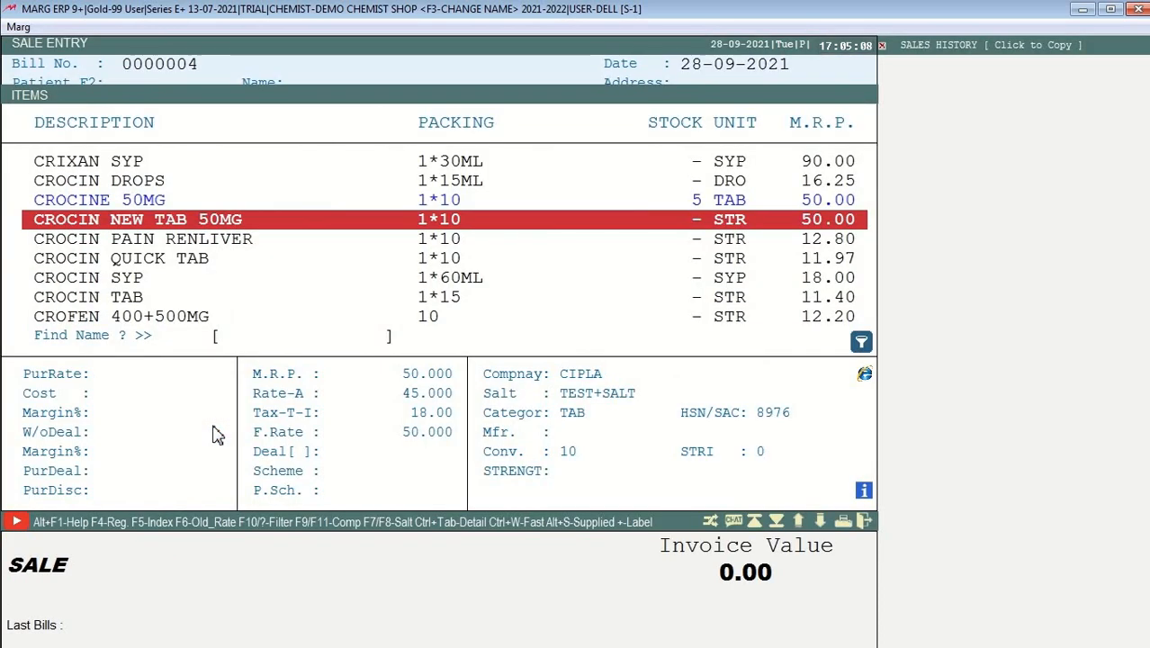
key("Return")
key("Left")
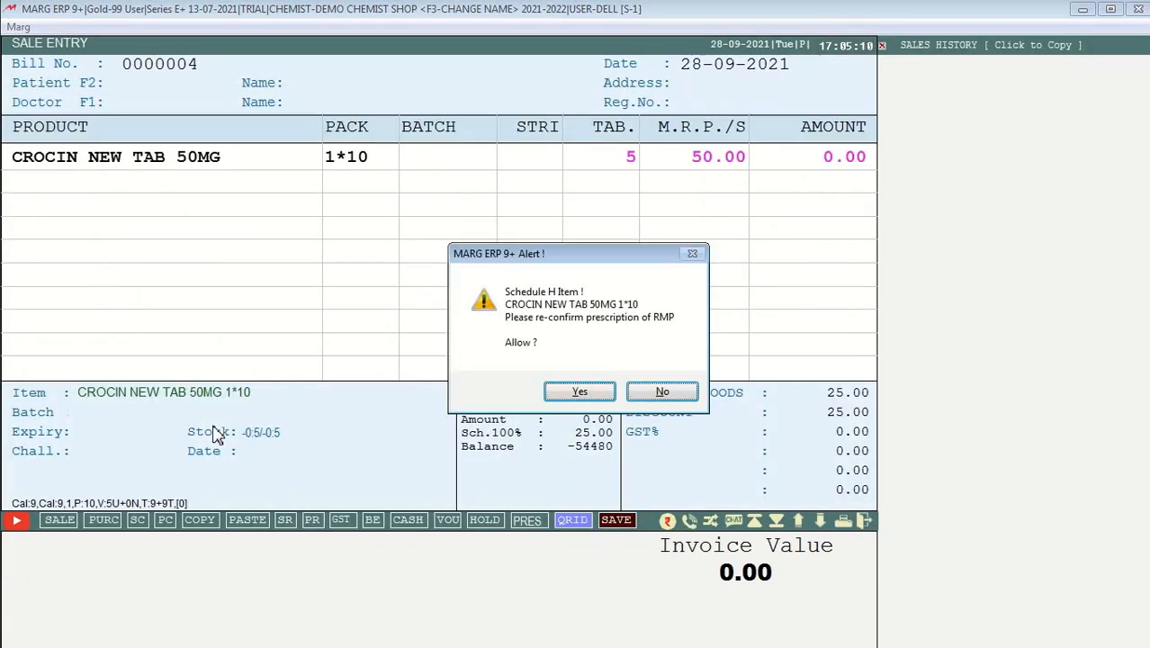
key("Return")
key("Return")
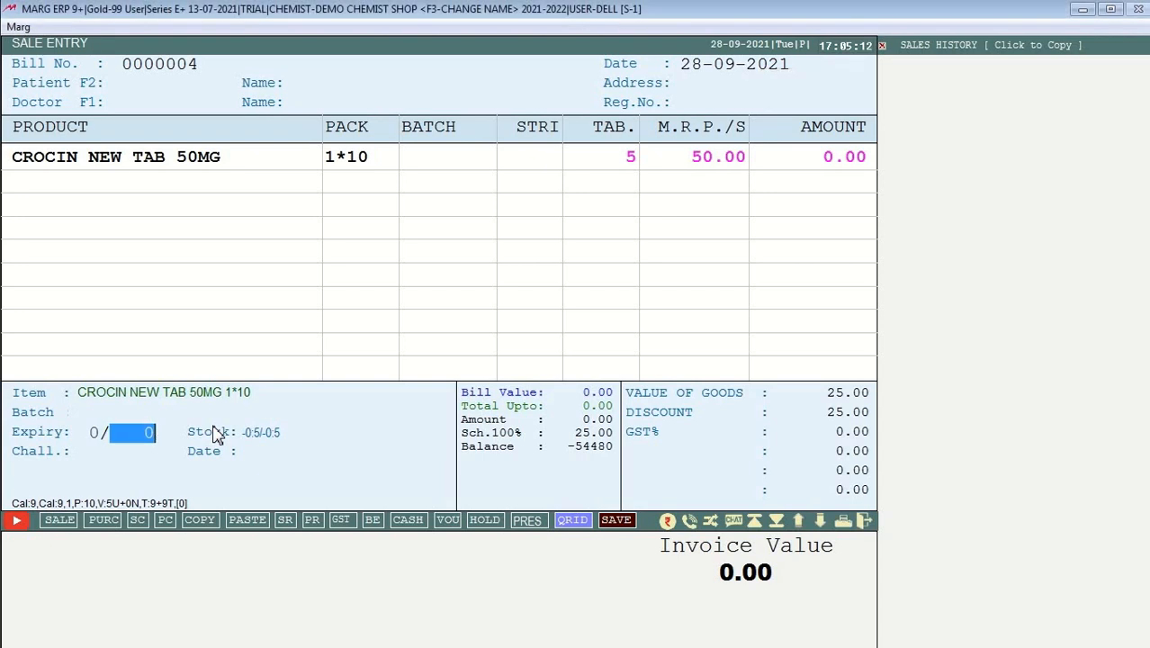
key("Return")
type("5")
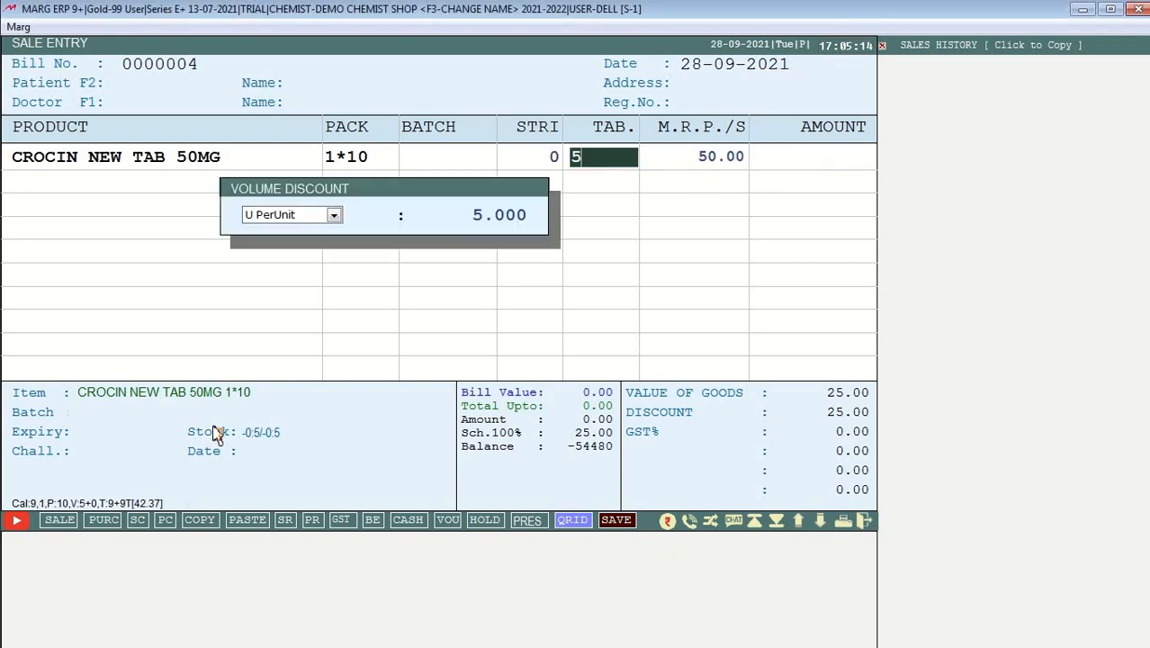
key("Return")
key("Return")
key("Return")
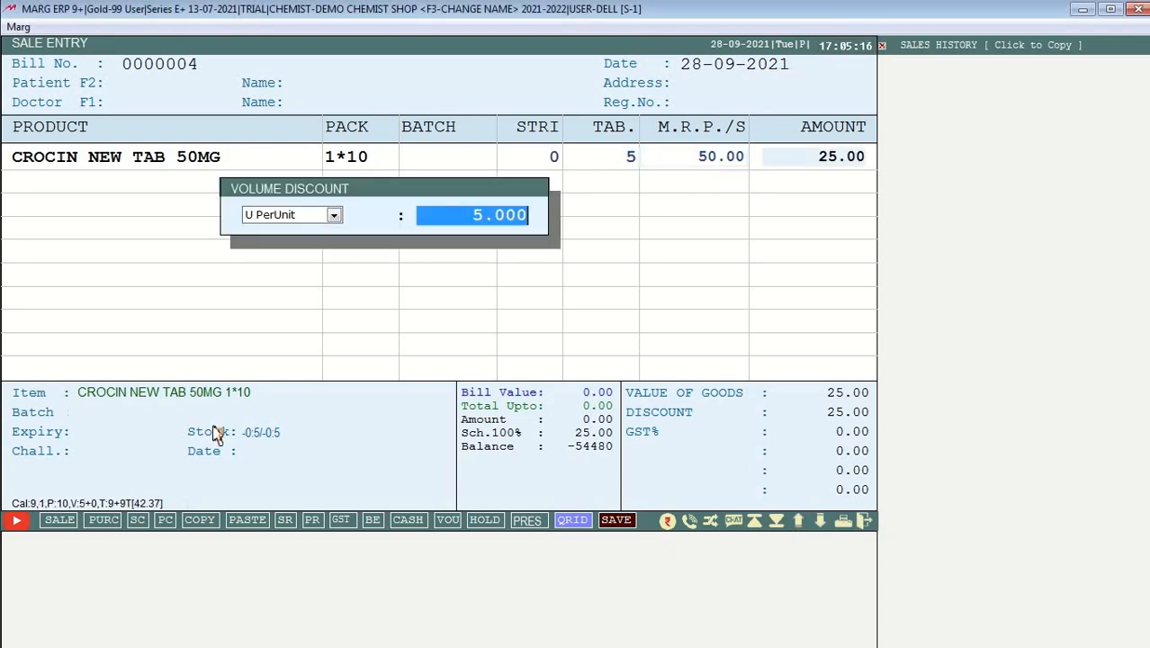
key("Return")
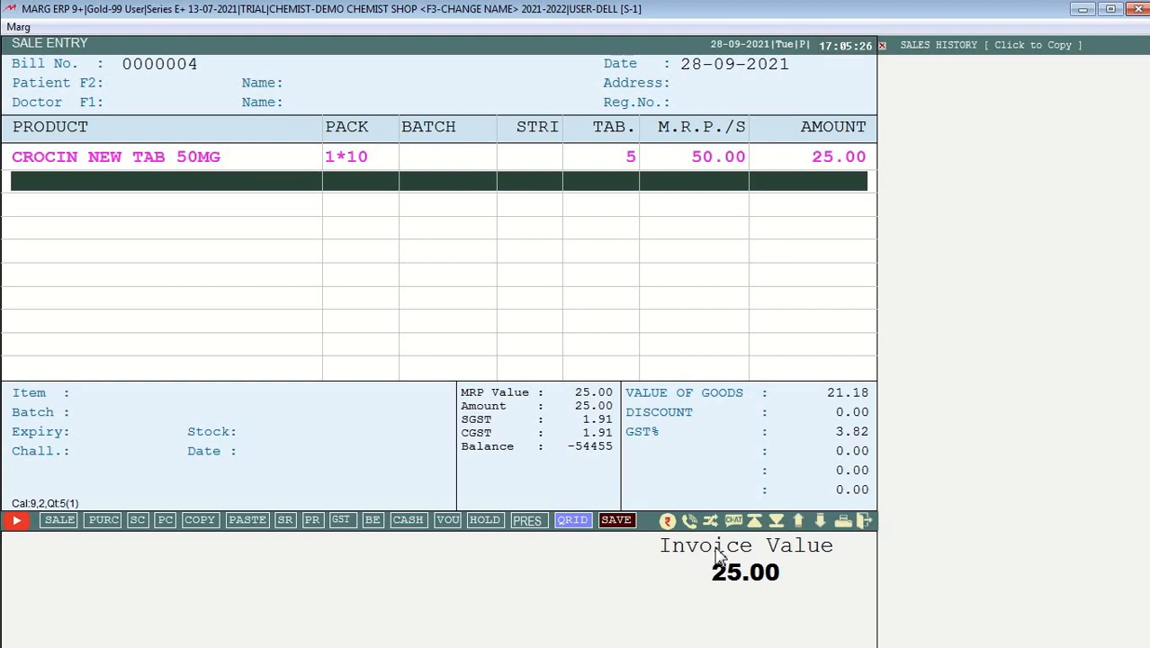
Step: Finish adding items and save bill 0000004
key("Escape")
key("Return")
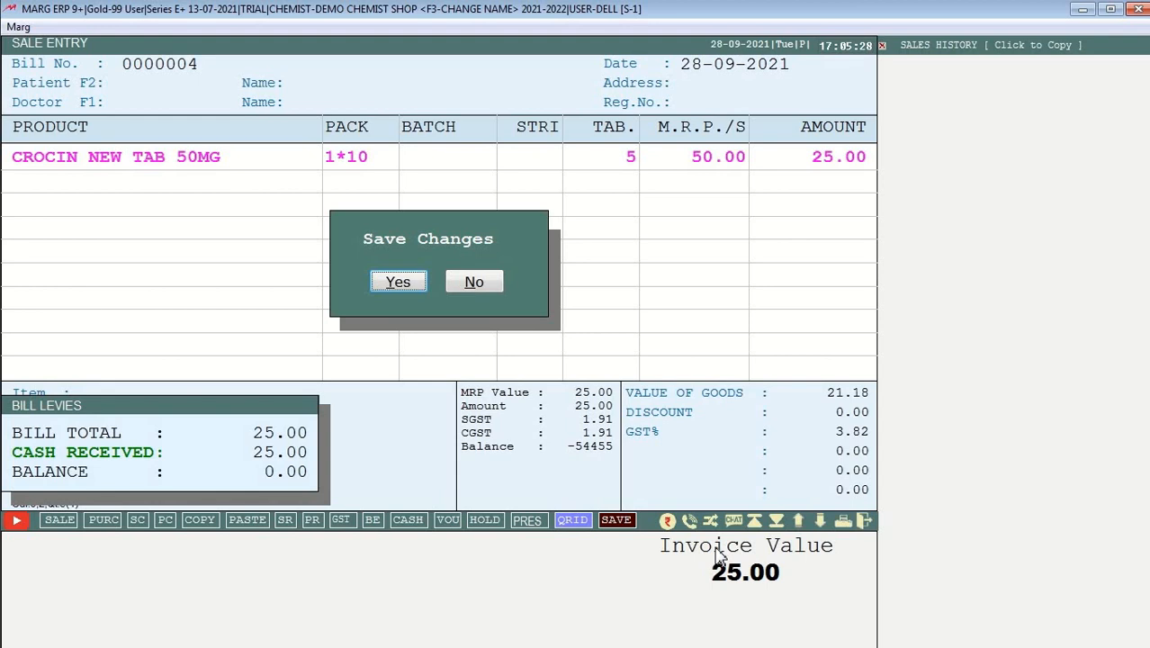
key("Return")
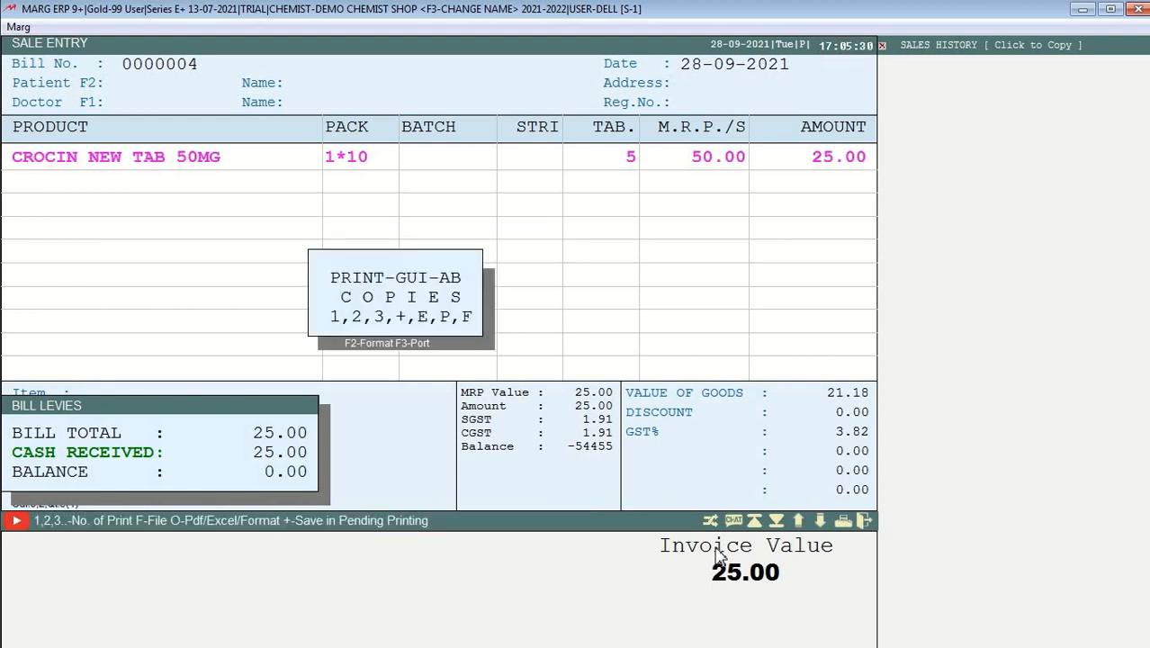
Step: Preview the 25.00 GST invoice for bill 0000004, then close the preview
key("p")
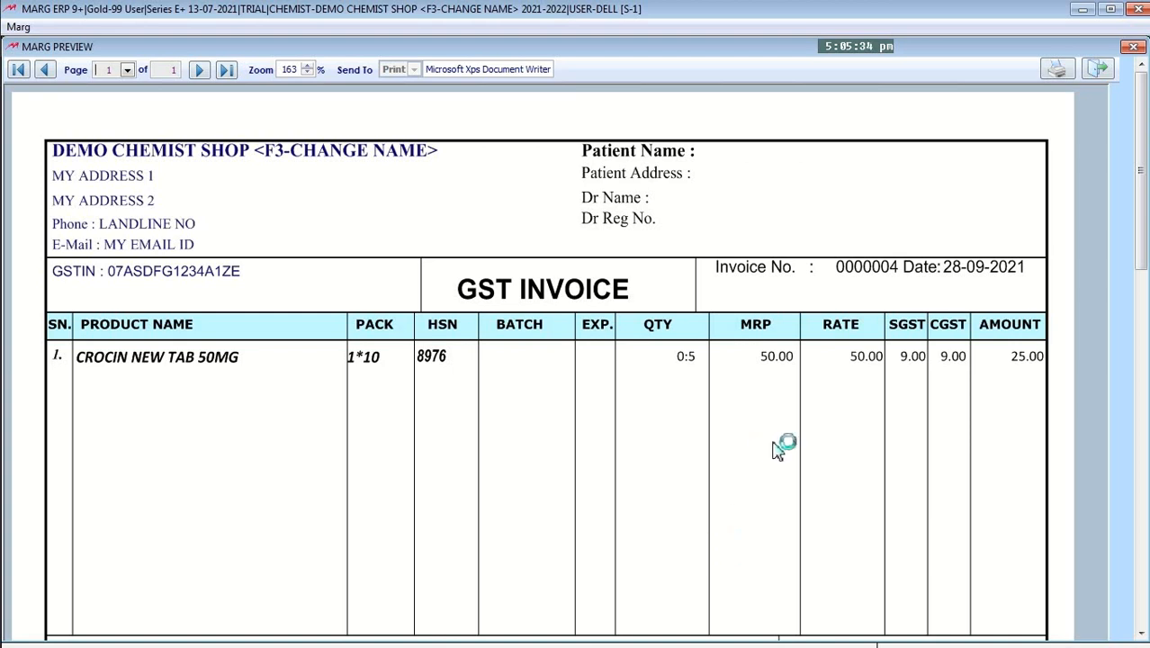
scroll(777, 450, "down", 5)
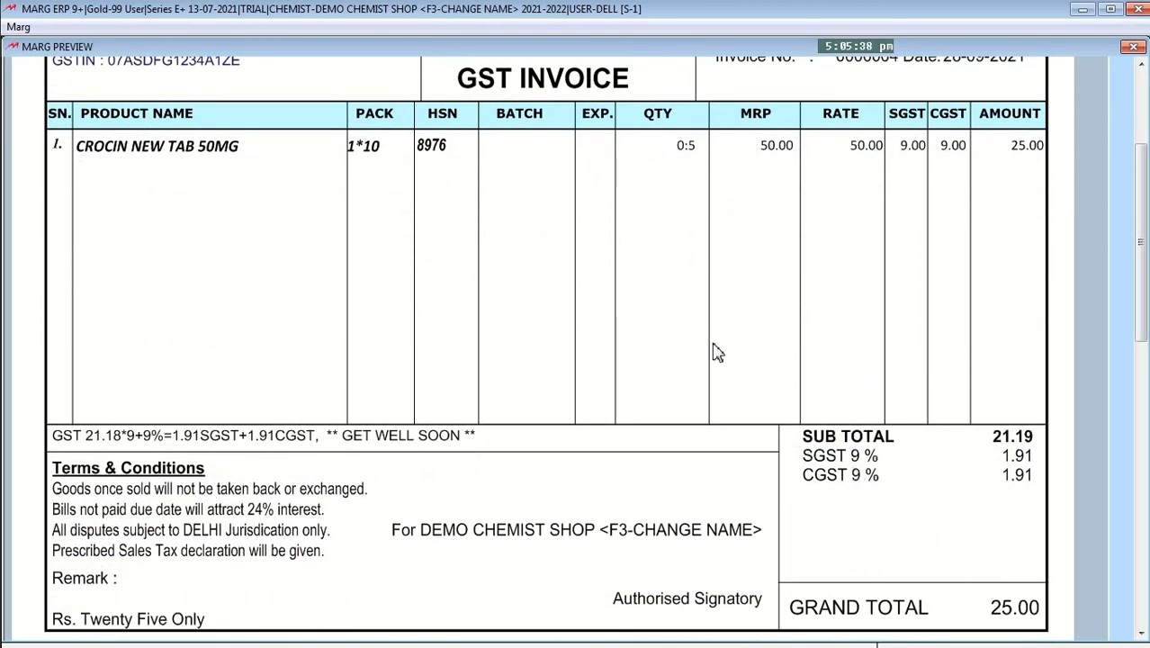
scroll(139, 385, "up", 3)
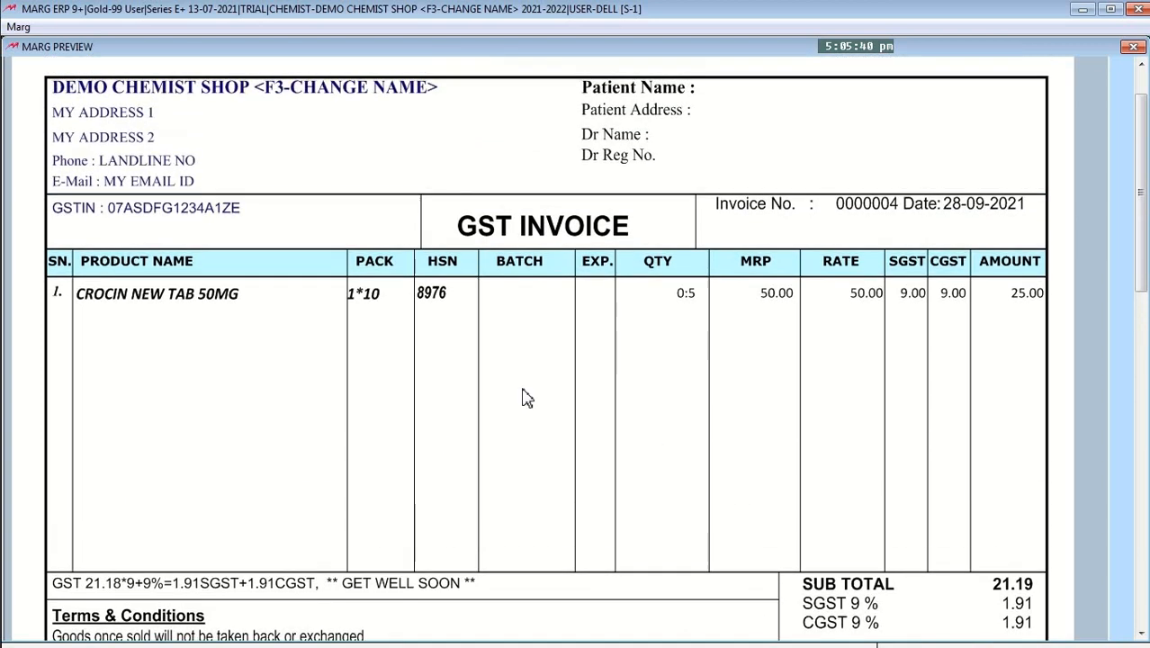
scroll(522, 389, "up", 2)
key("Escape")
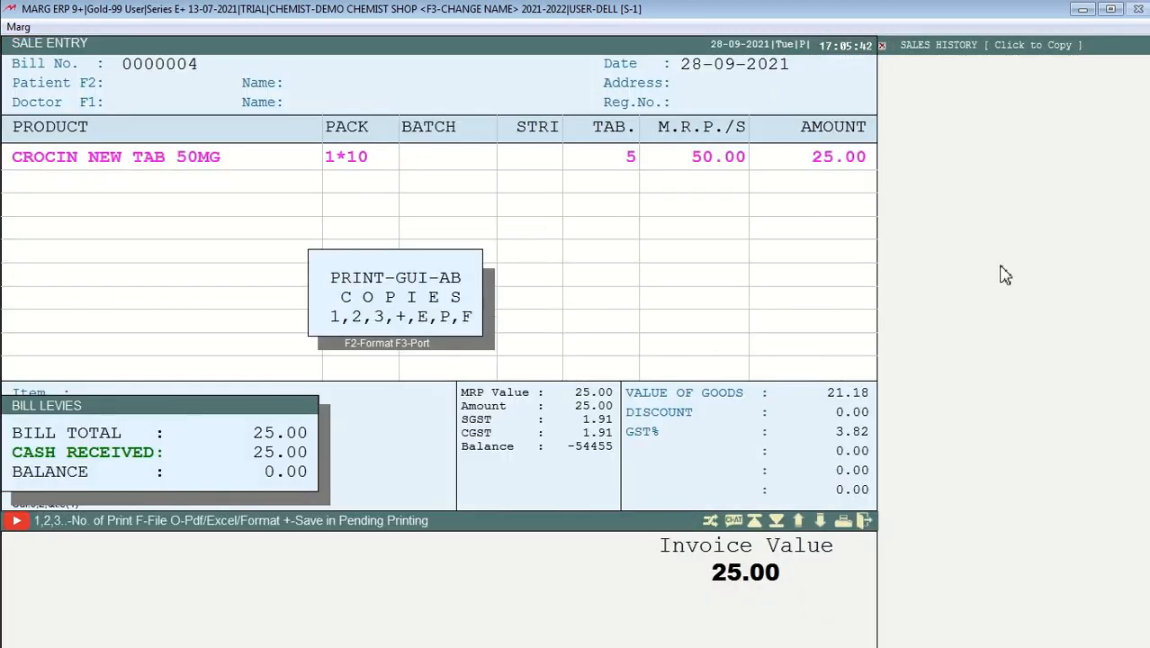
Step: Exit the sale entry and go to Masters > Inventory Master > Item Master
key("Escape")
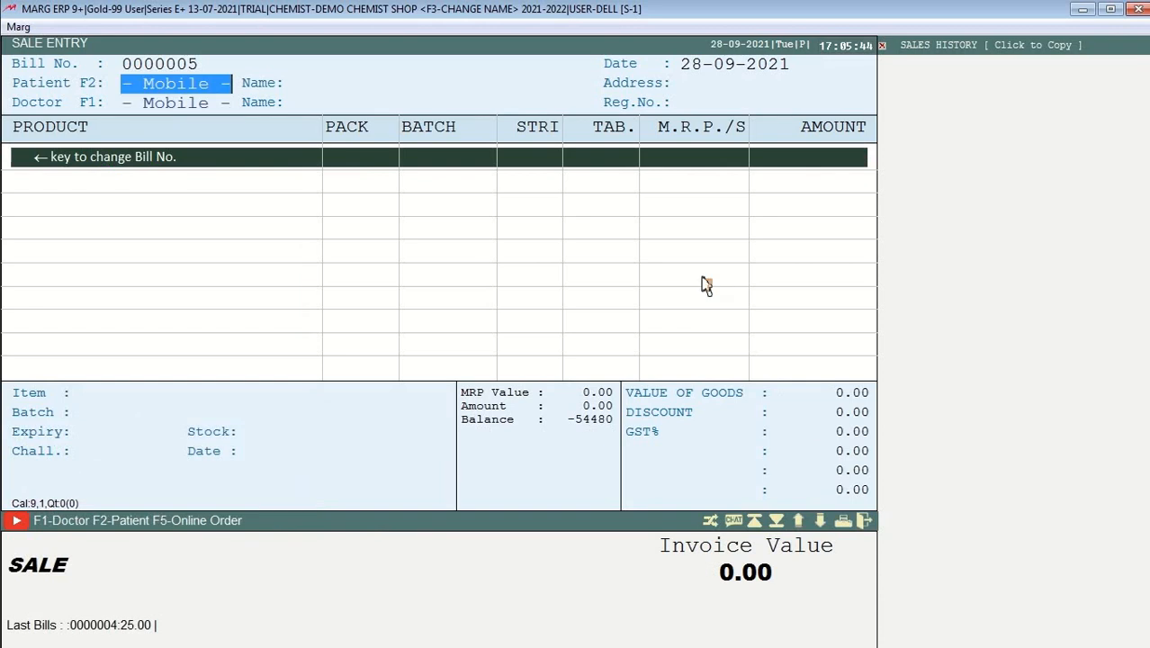
key("Escape")
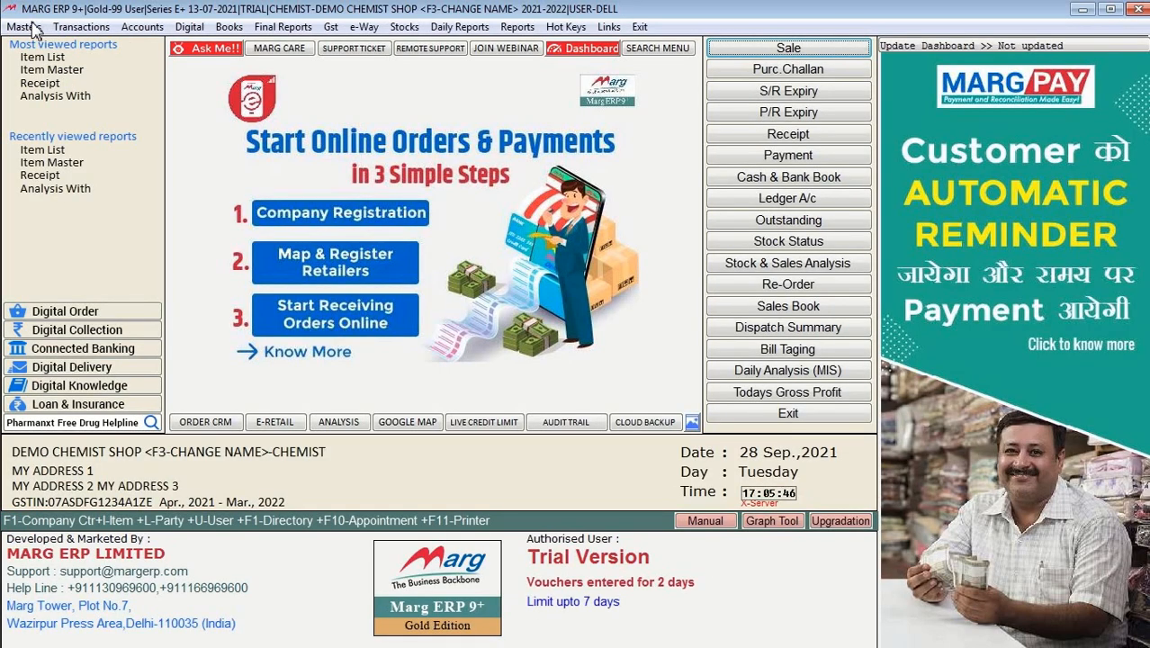
left_click(33, 28)
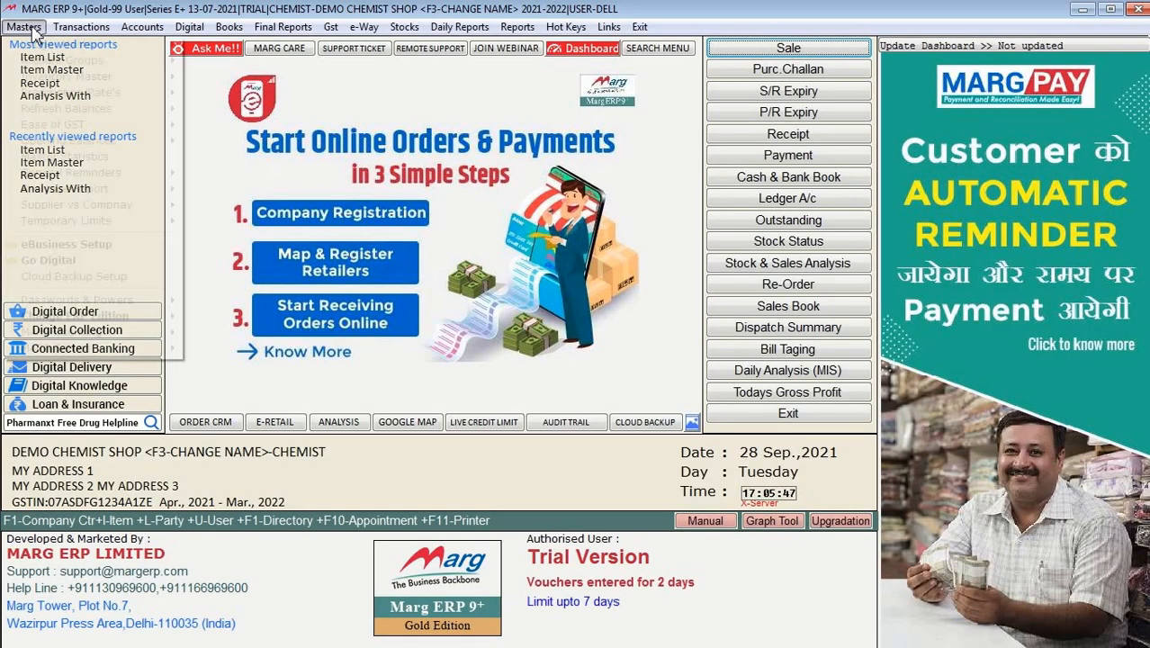
mouse_move(133, 97)
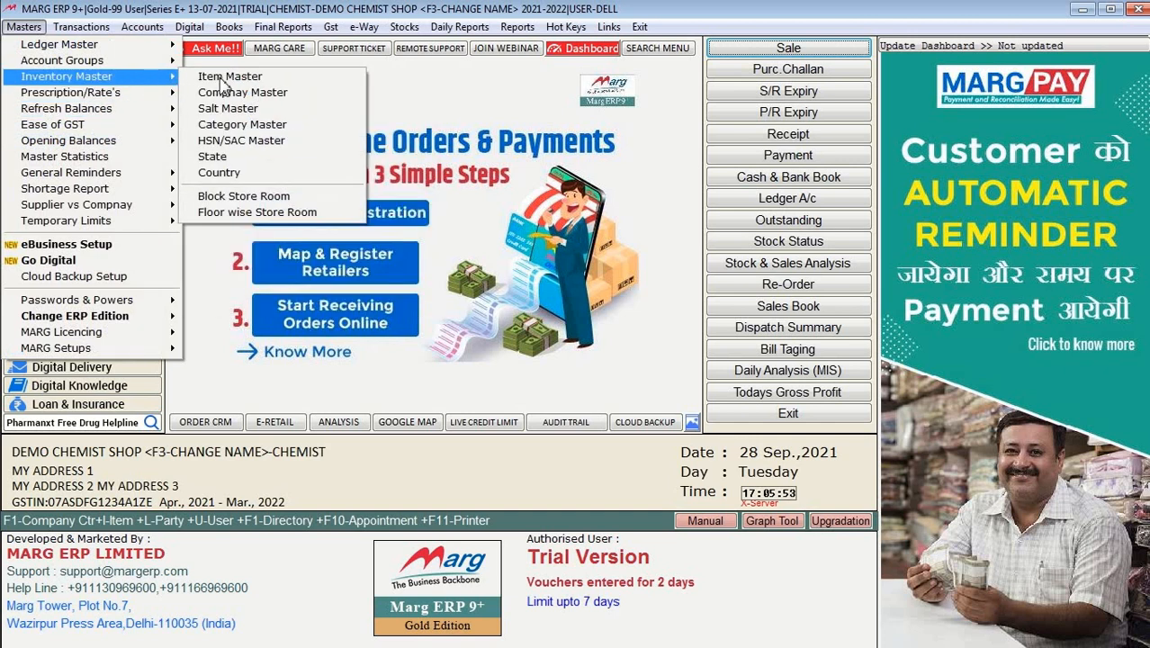
left_click(220, 80)
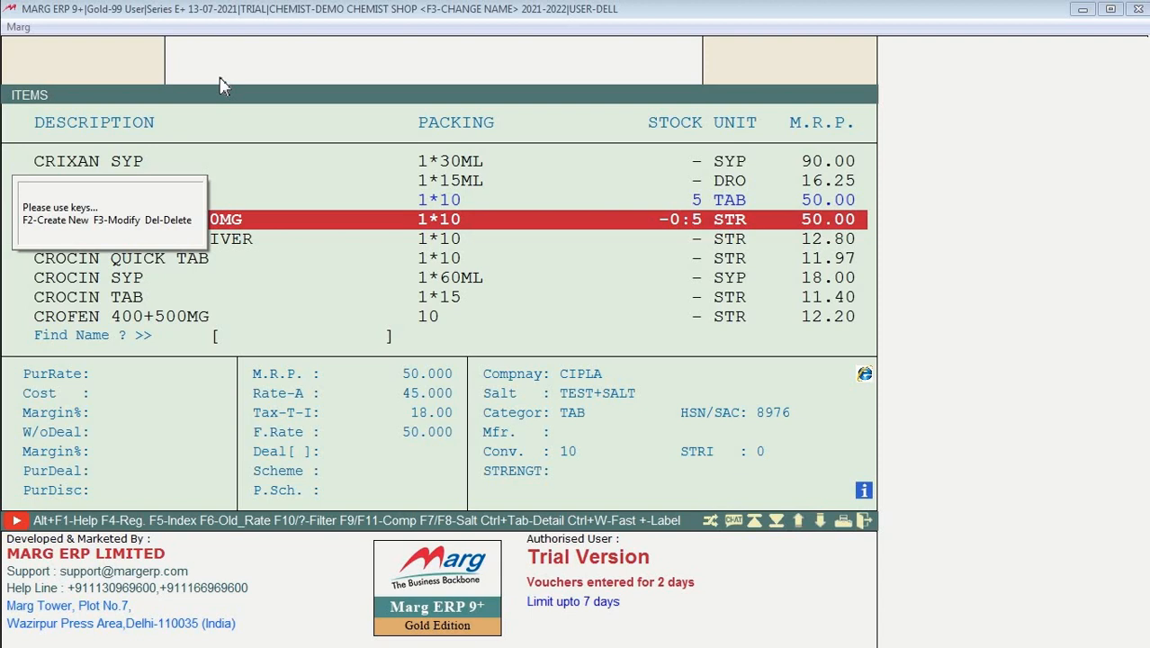
Step: Remove 'TAB' from CROCIN NEW TAB 50MG's name, making it CROCIN NEW 50MG, and save
key("Down")
key("Up")
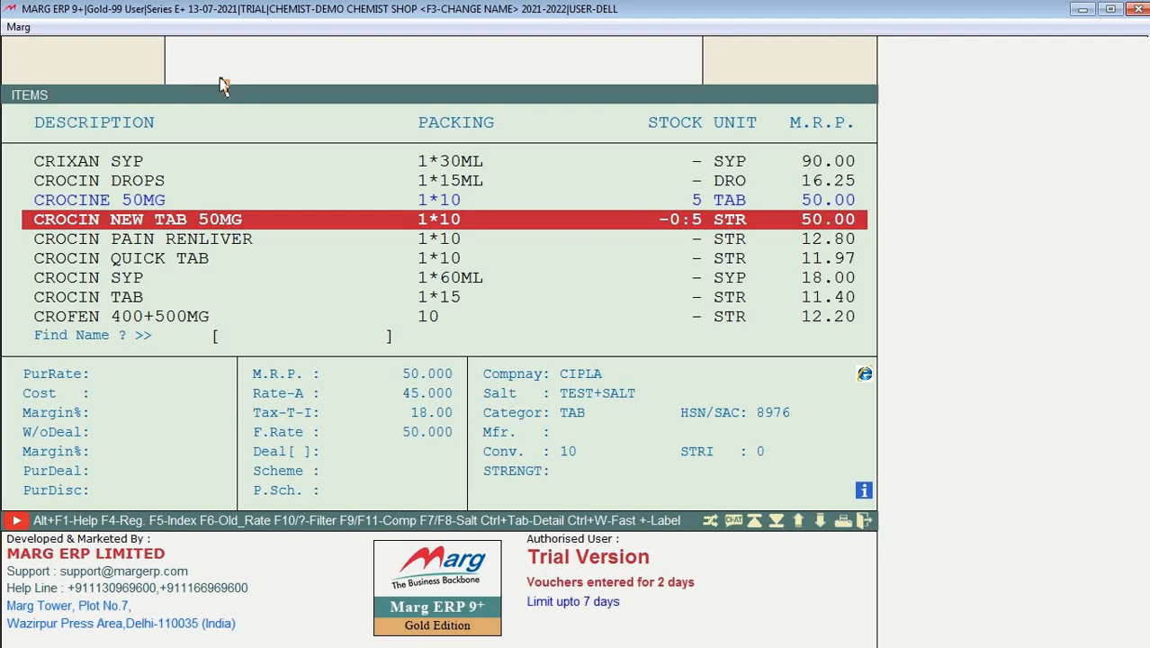
key("Return")
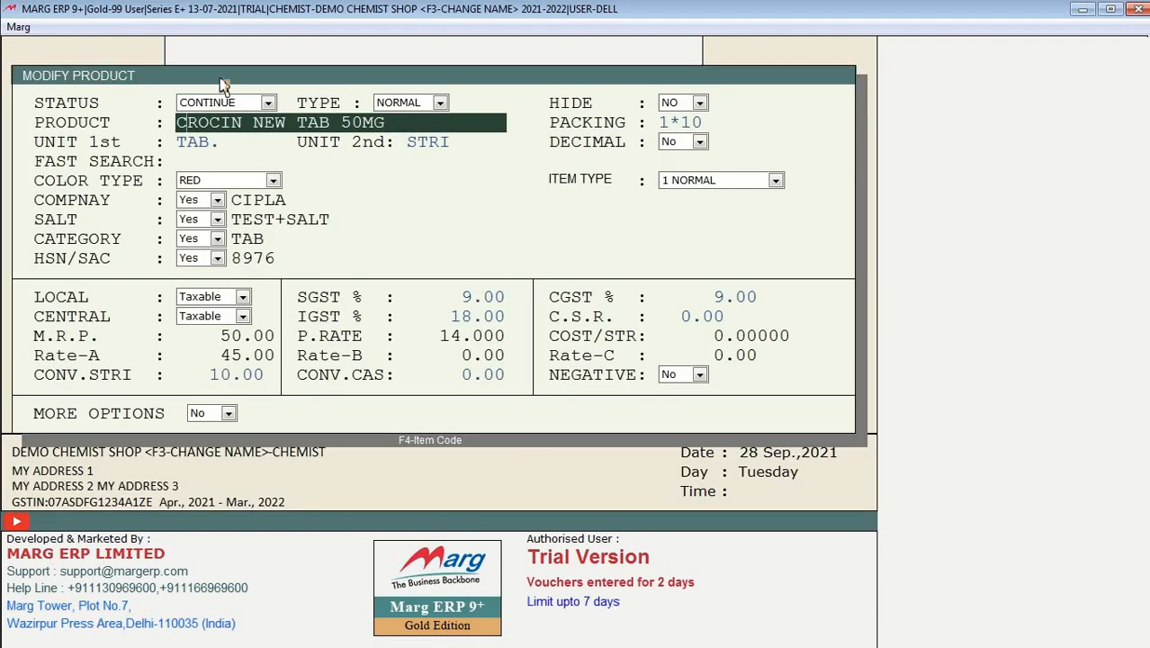
key("Right")
key("Right")
key("Right")
key("Right")
key("Right")
key("Right")
key("Right")
key("Right")
key("Right")
key("Right")
key("BackSpace")
key("BackSpace")
key("BackSpace")
key("BackSpace")
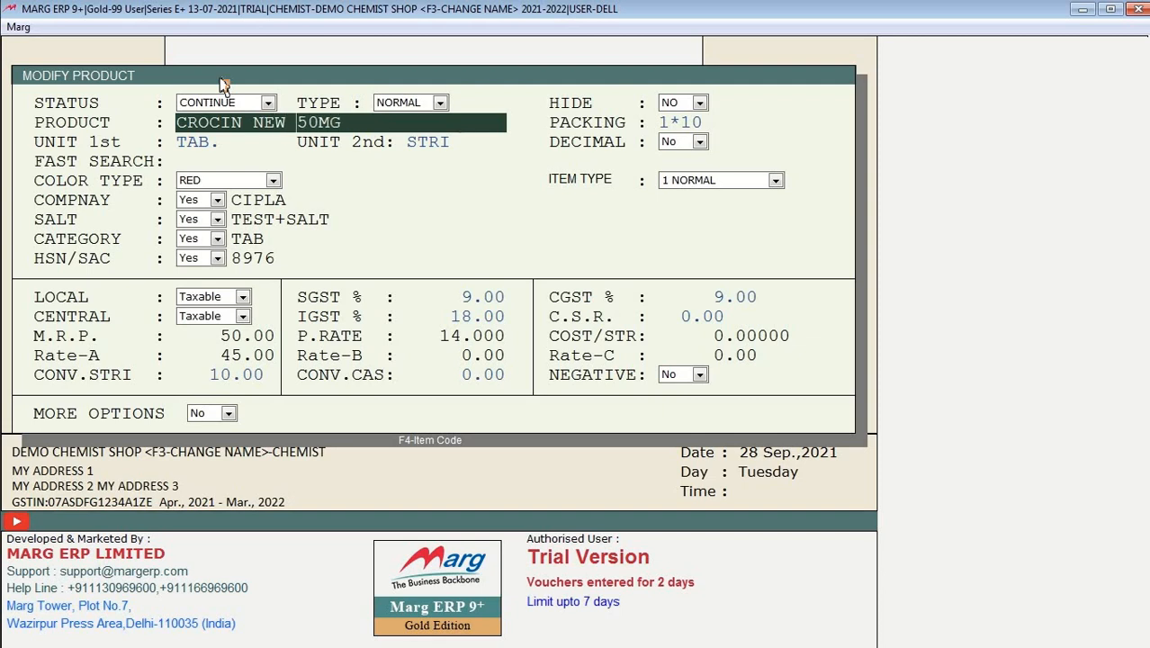
key("BackSpace")
key("Return")
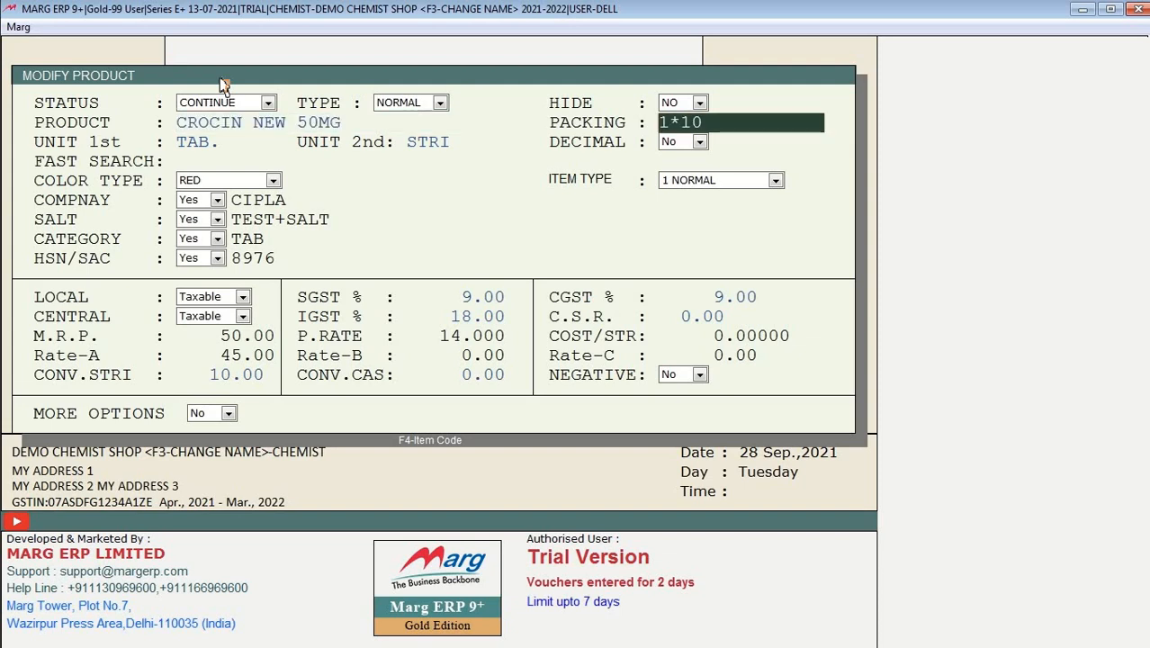
key("Right")
key("Return")
key("Return")
key("Return")
key("Return")
key("Return")
key("Return")
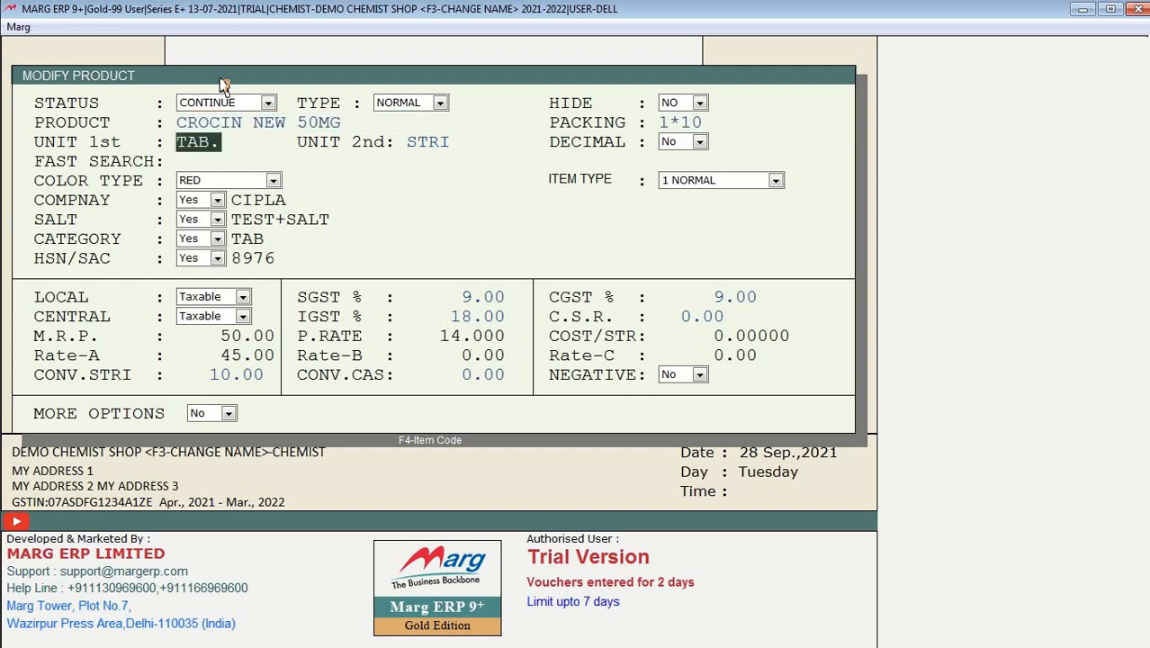
key("Return")
key("Return")
key("Return")
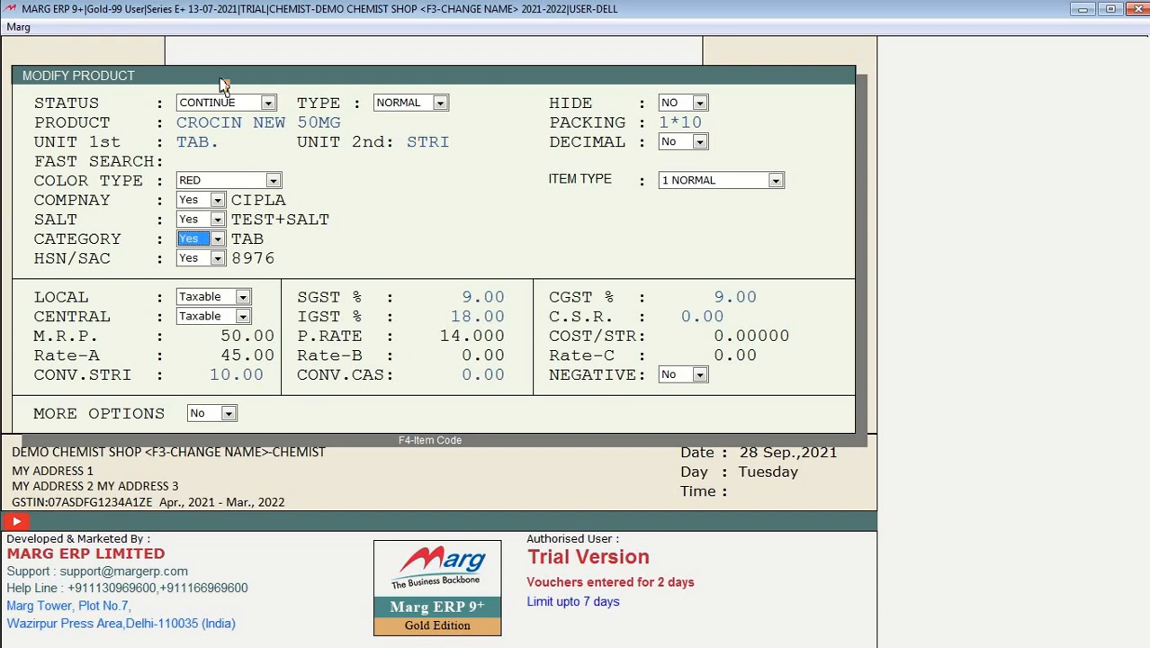
key("Escape")
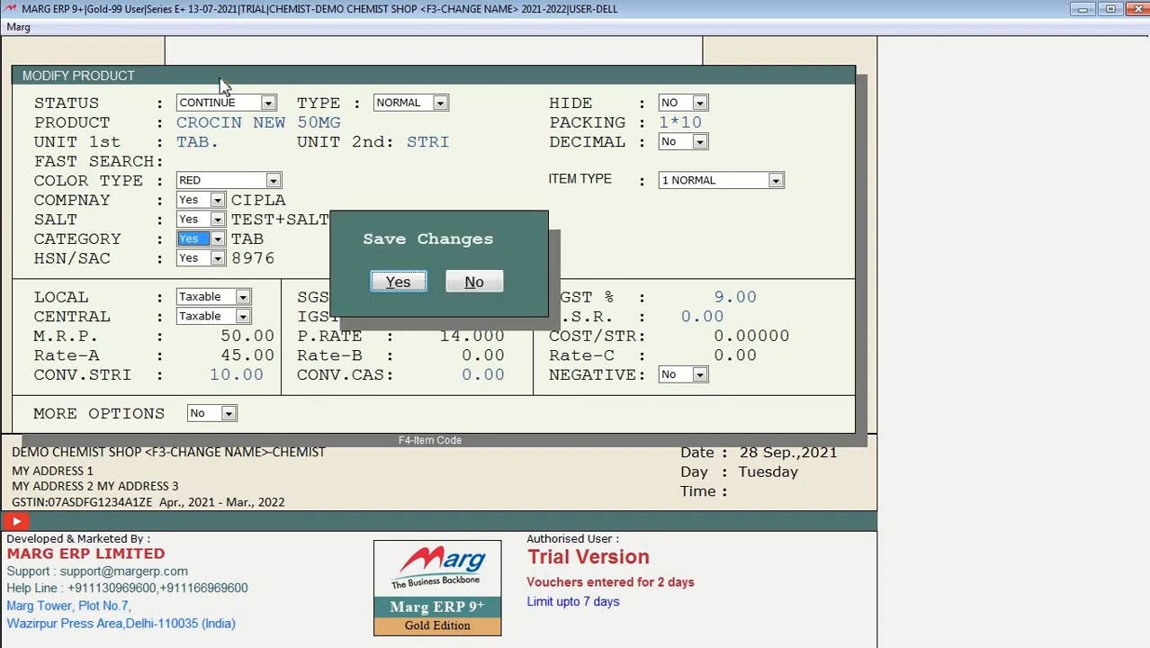
key("Return")
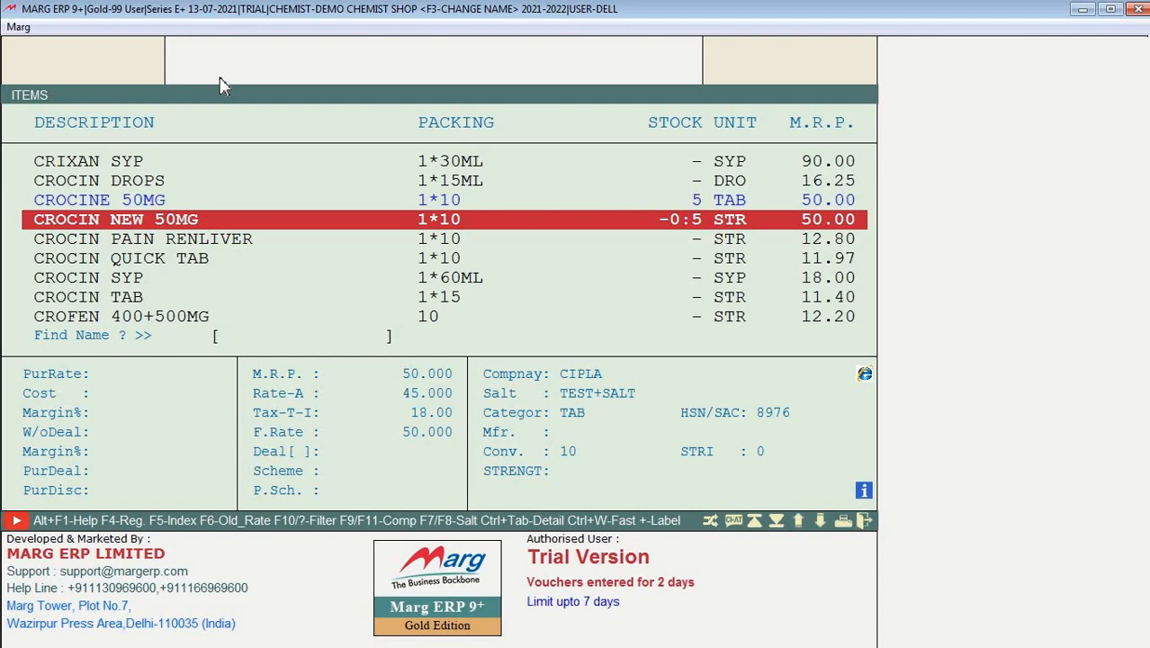
Step: Attempt to delete CROCIN NEW 50MG, then open its transaction register for the period
key("Delete")
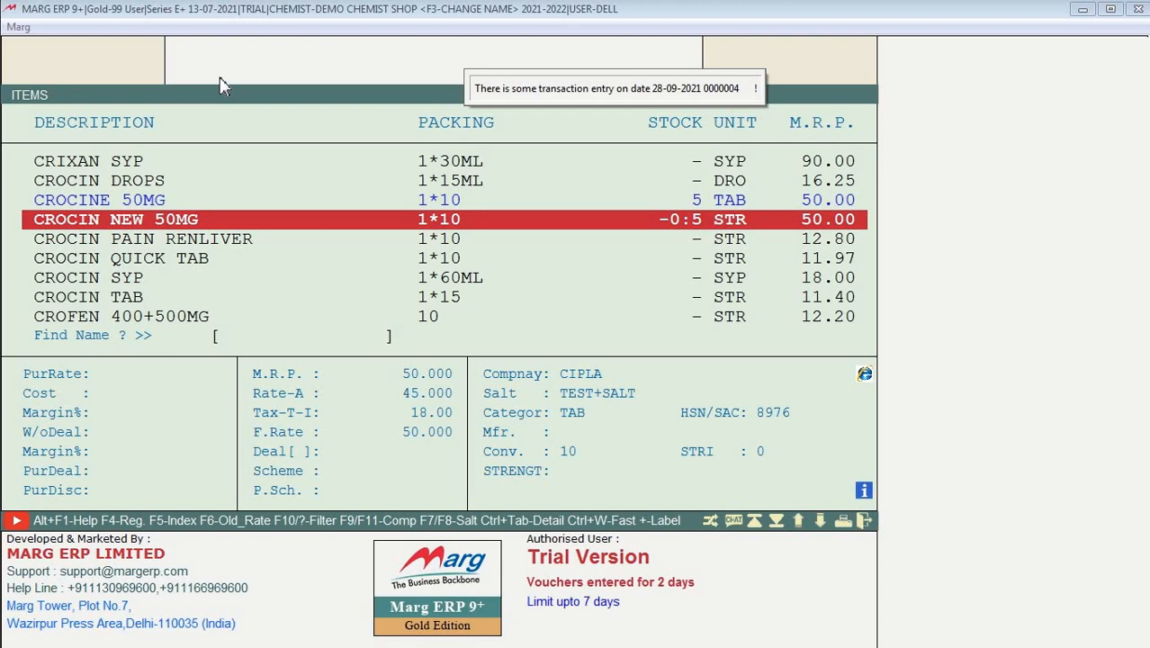
key("F4")
key("Return")
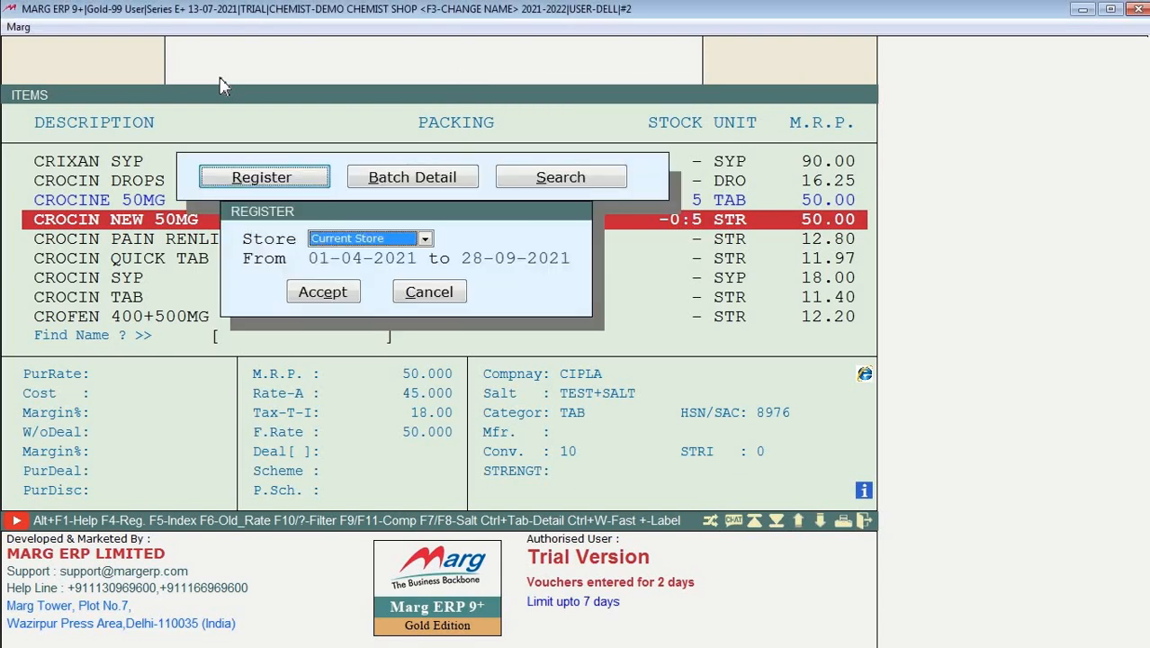
key("Return")
key("Return")
Step: Open sale bill 0000004 from the register and request deleting the voucher
key("Return")
key("Return")
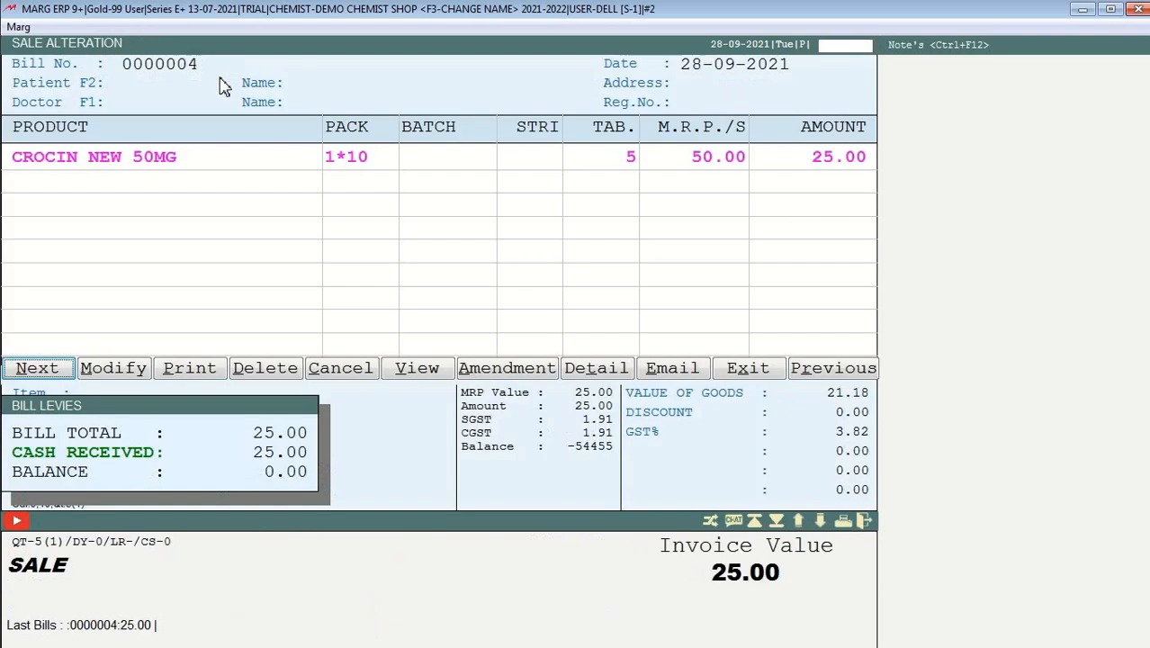
key("Right")
key("Right")
key("Right")
key("Return")
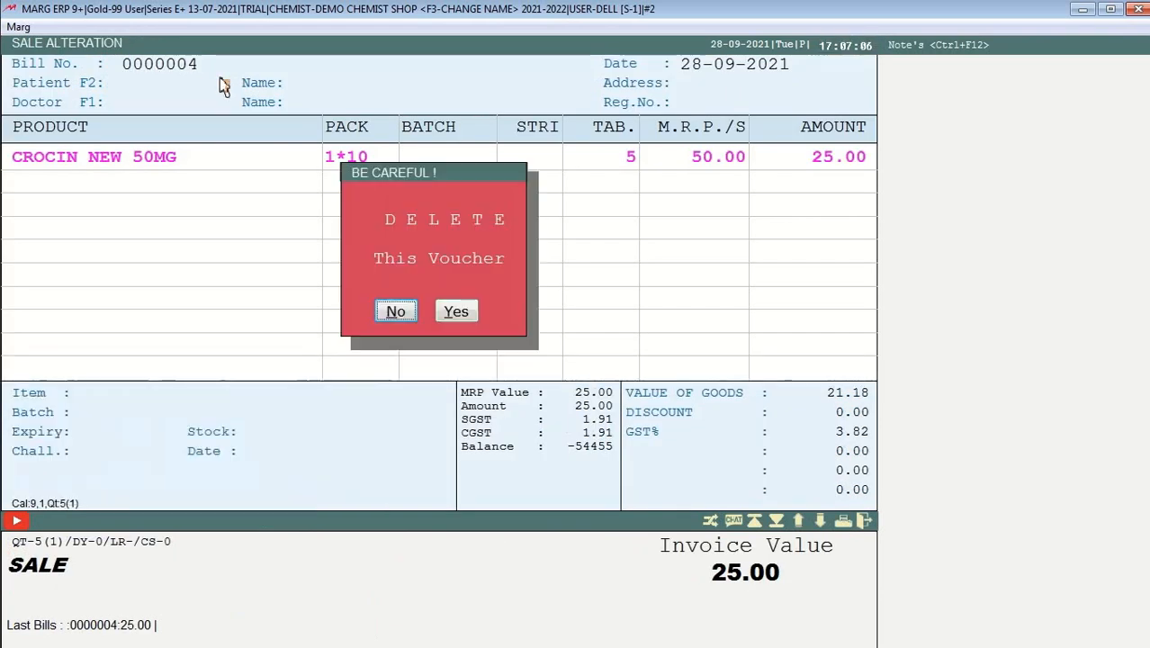
key("Right")
key("Return")
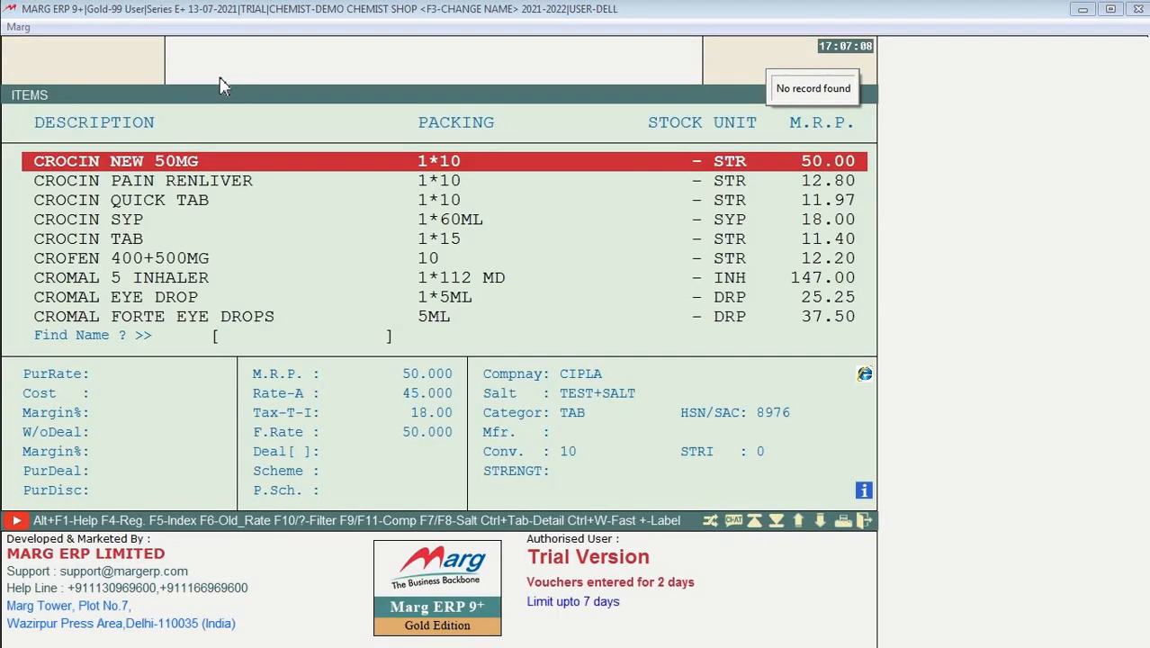
Step: Delete CROCIN NEW 50MG from the Items list, confirming Yes in the BE CAREFUL warning
key("Return")
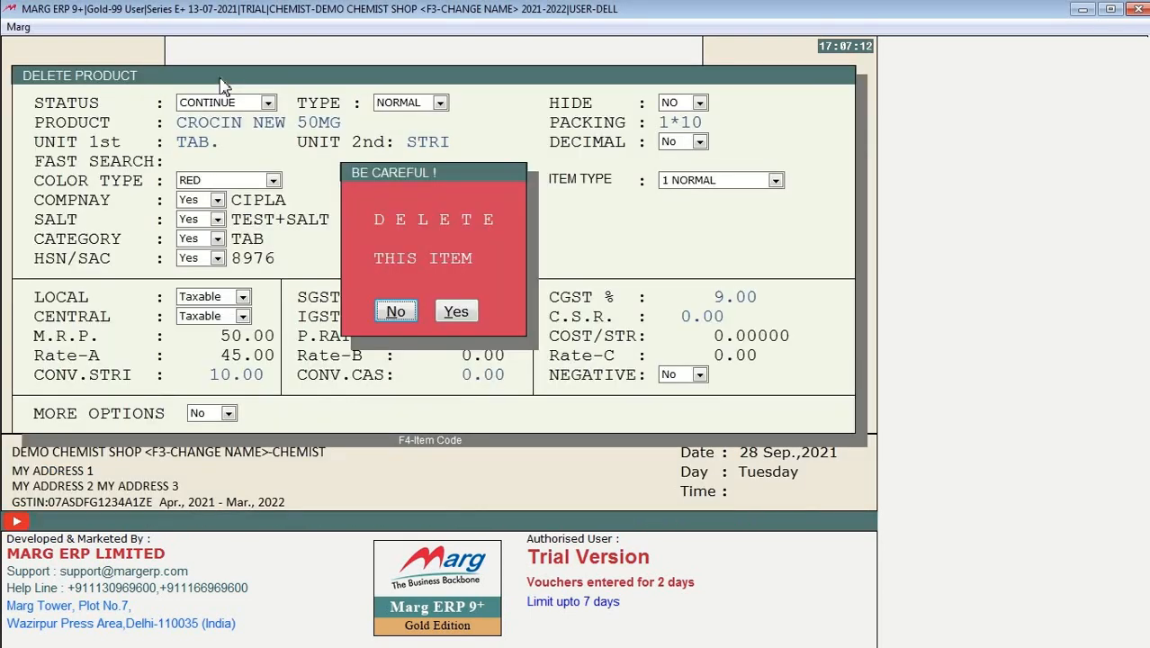
key("Right")
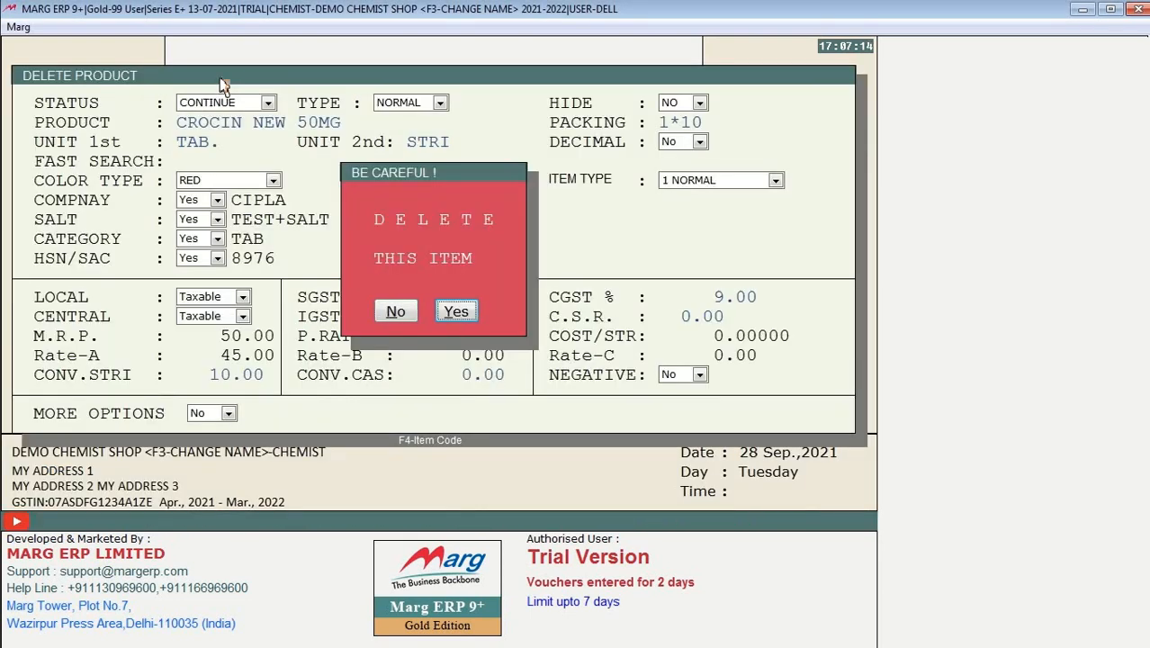
key("Return")
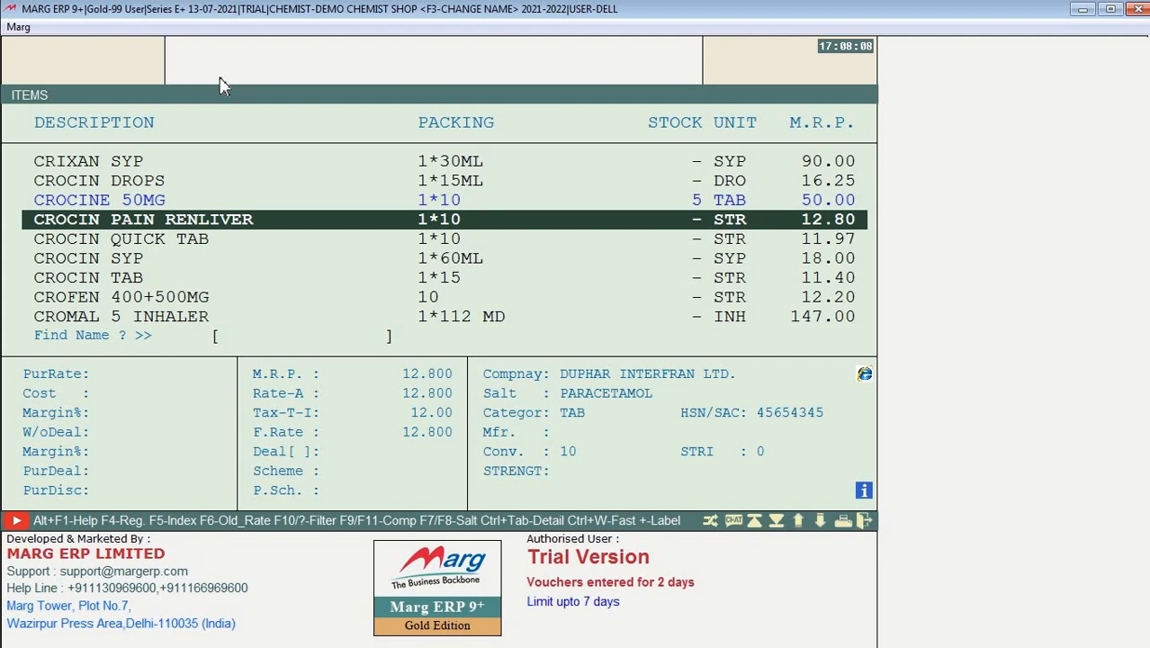
Step: Open CROCIN PAIN RENLIVER and look through its status and HSN/SAC choices, keeping status CONTINUE
key("Return")
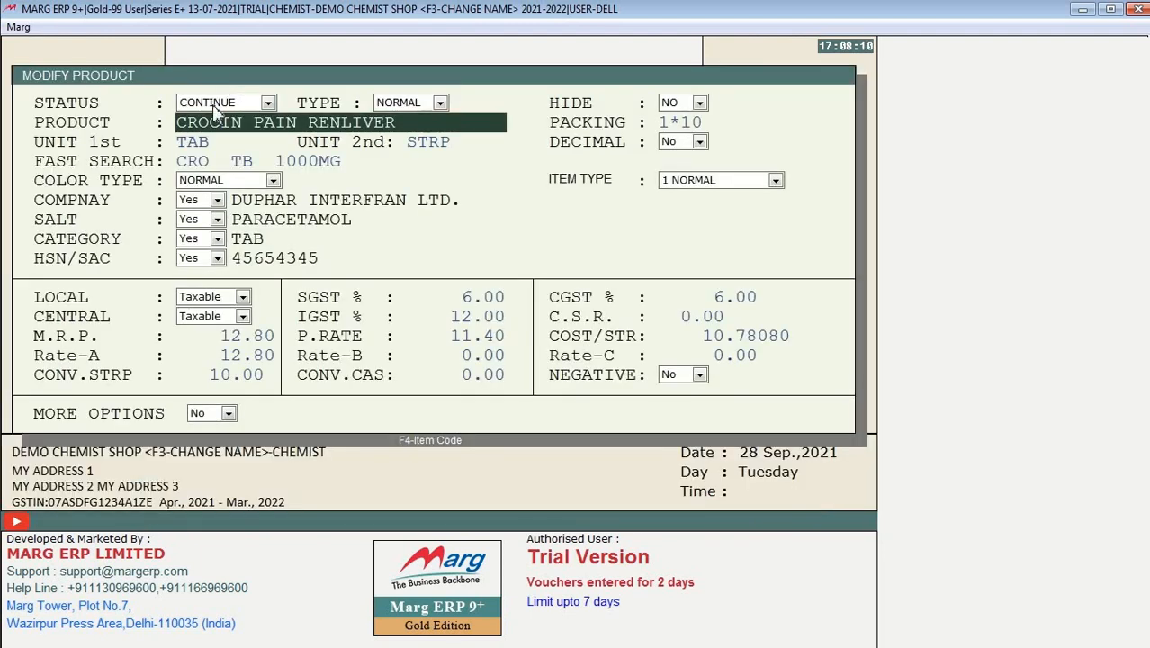
left_click(216, 107)
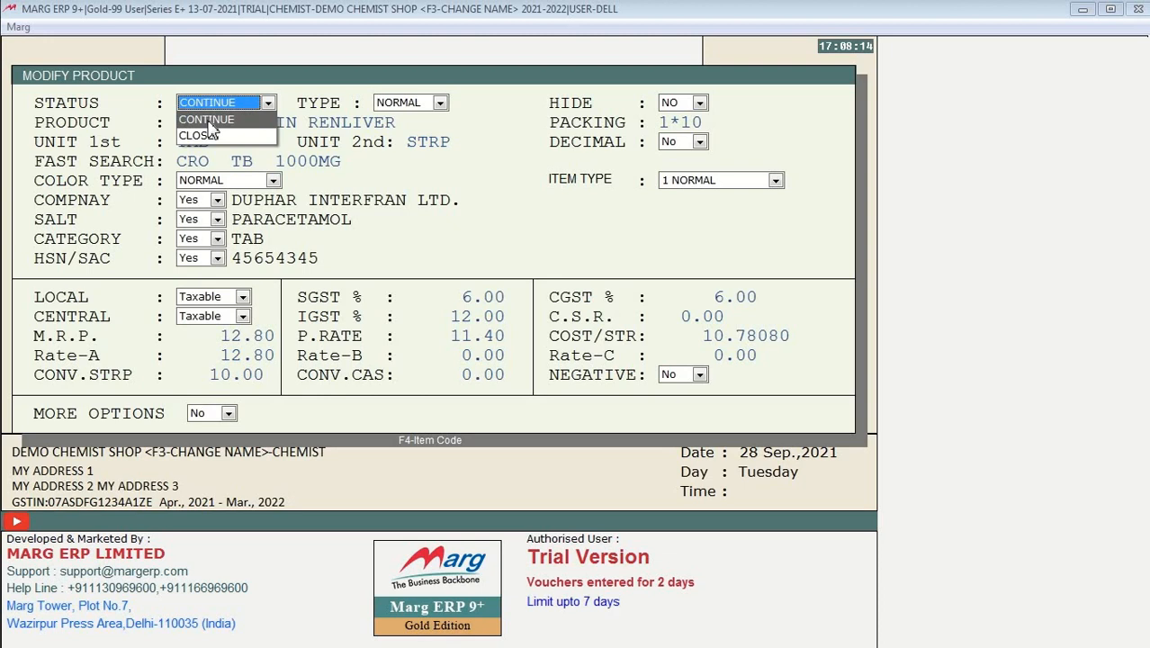
left_click(344, 246)
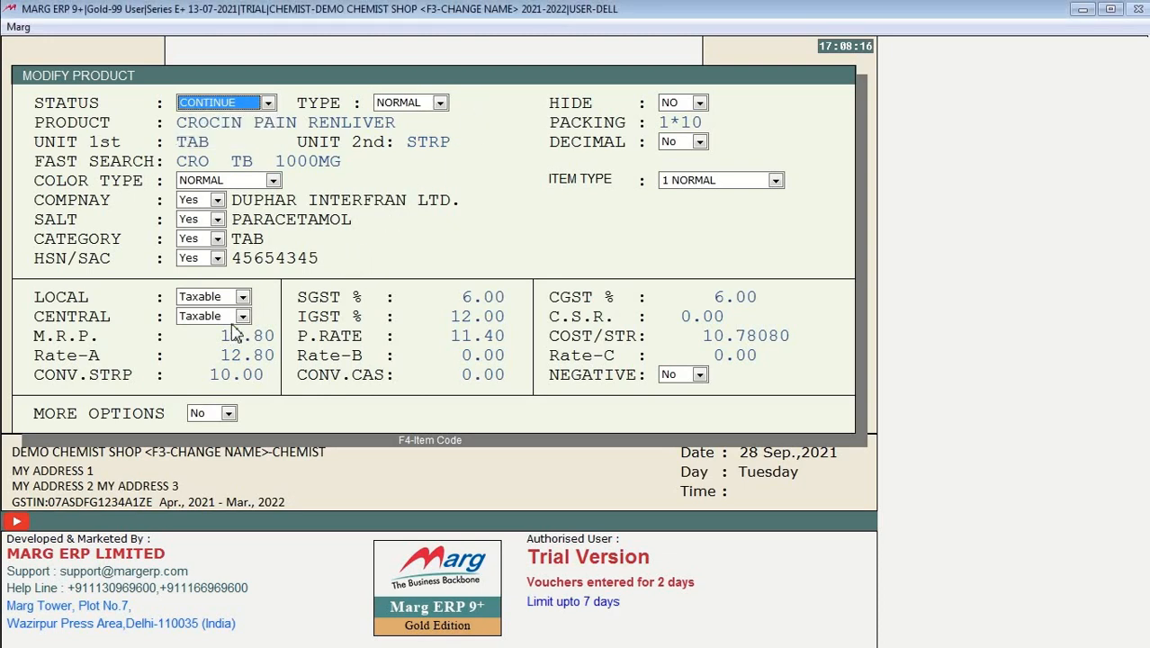
left_click(208, 259)
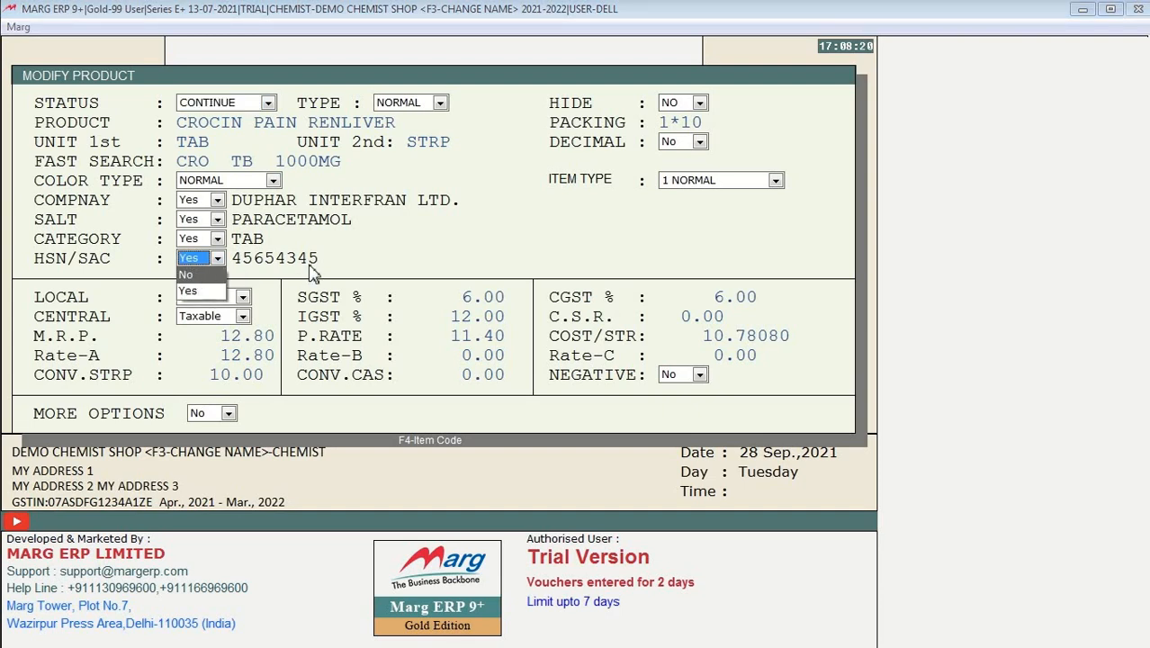
key("Return")
key("F2")
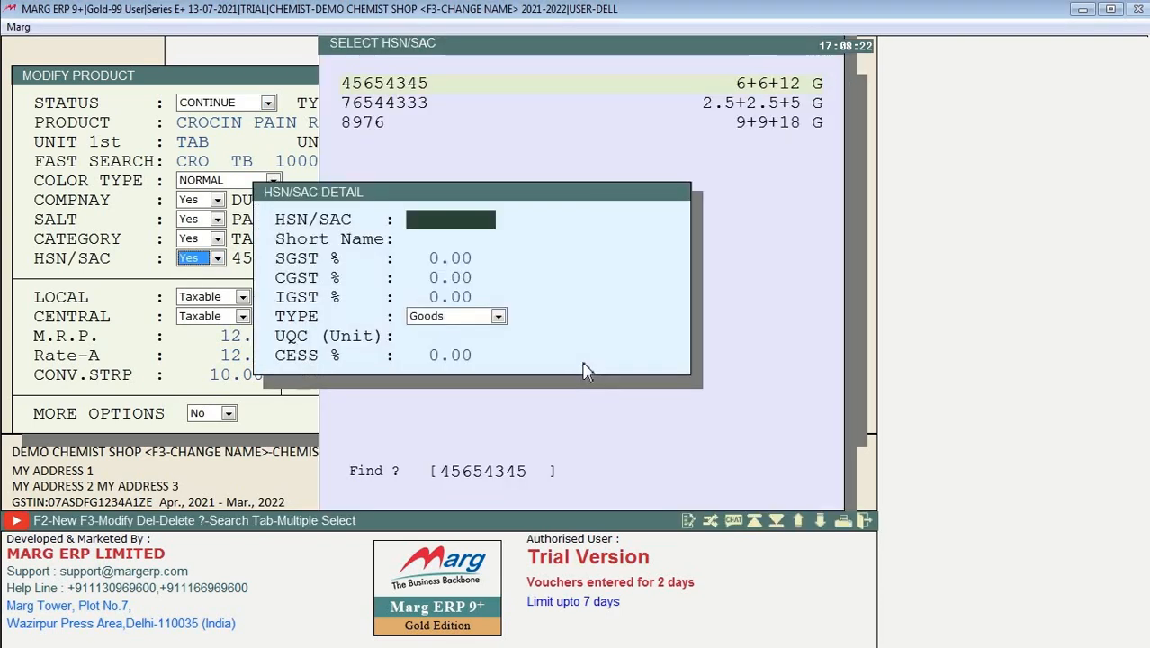
key("Escape")
key("Escape")
key("Escape")
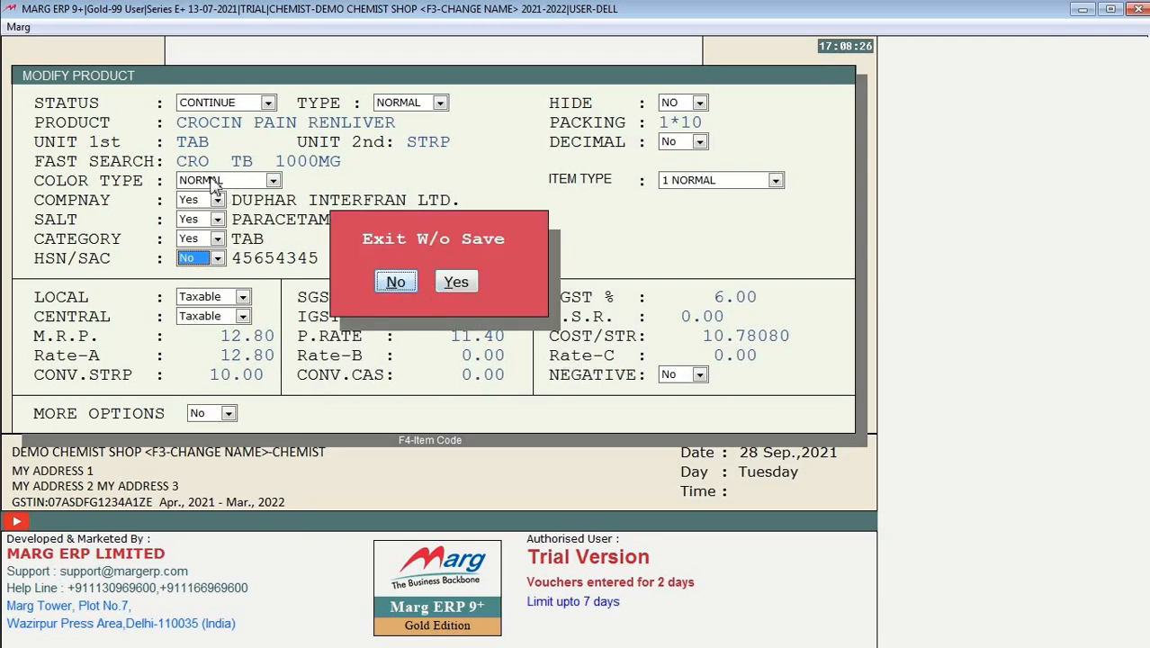
Step: Exit the CROCIN PAIN RENLIVER product form, discarding any changes
left_click(396, 283)
left_click(214, 162)
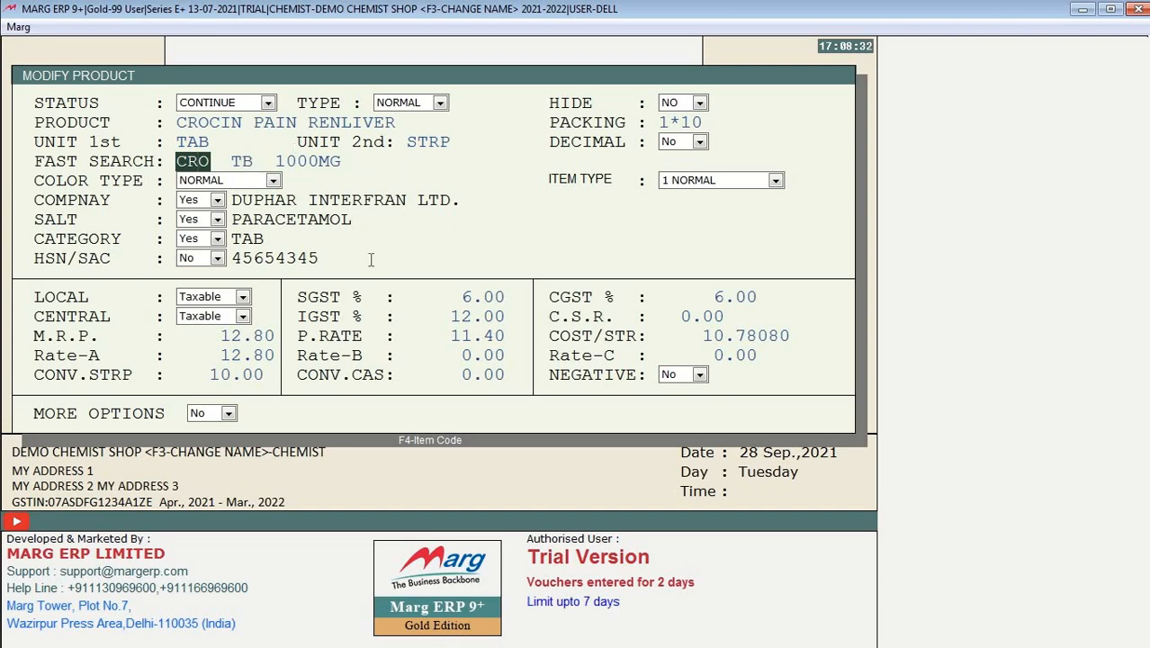
key("Escape")
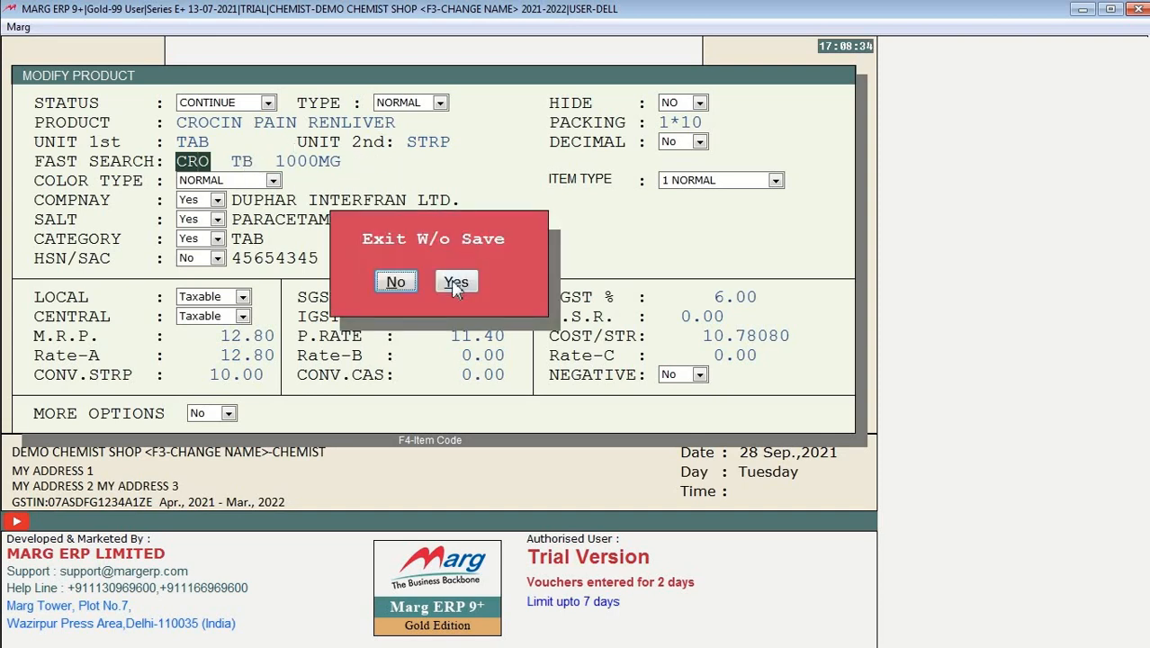
left_click(455, 282)
Step: Select CRIXAN SYP in the items list and minimize Marg ERP to show the course PDF
left_click(401, 183)
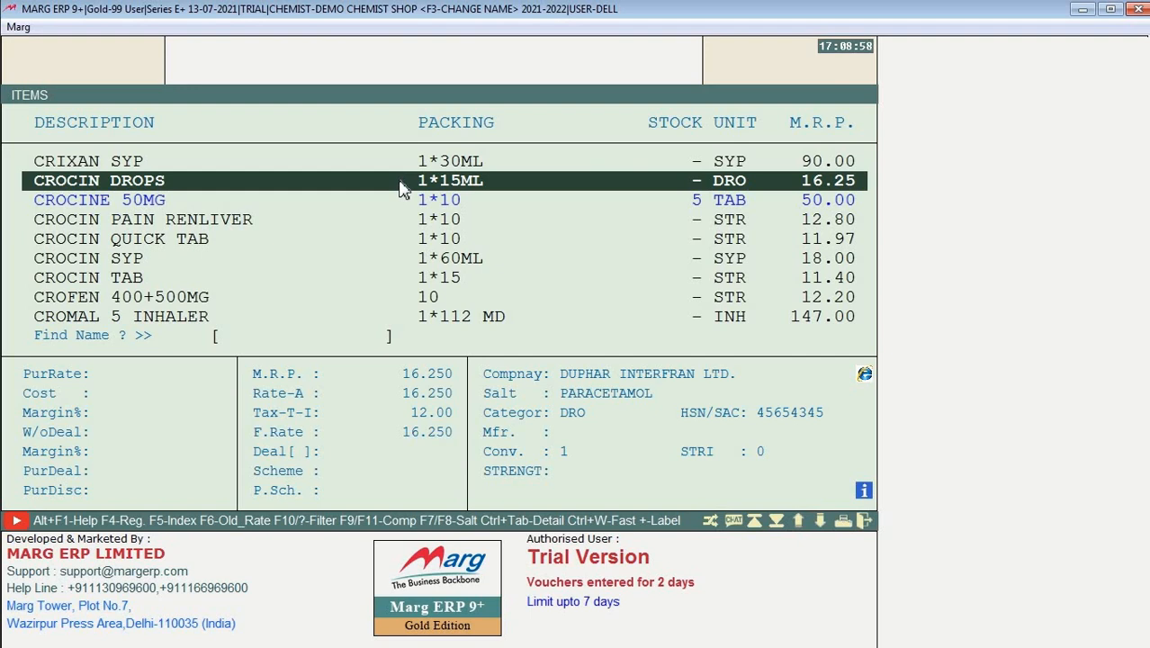
key("Up")
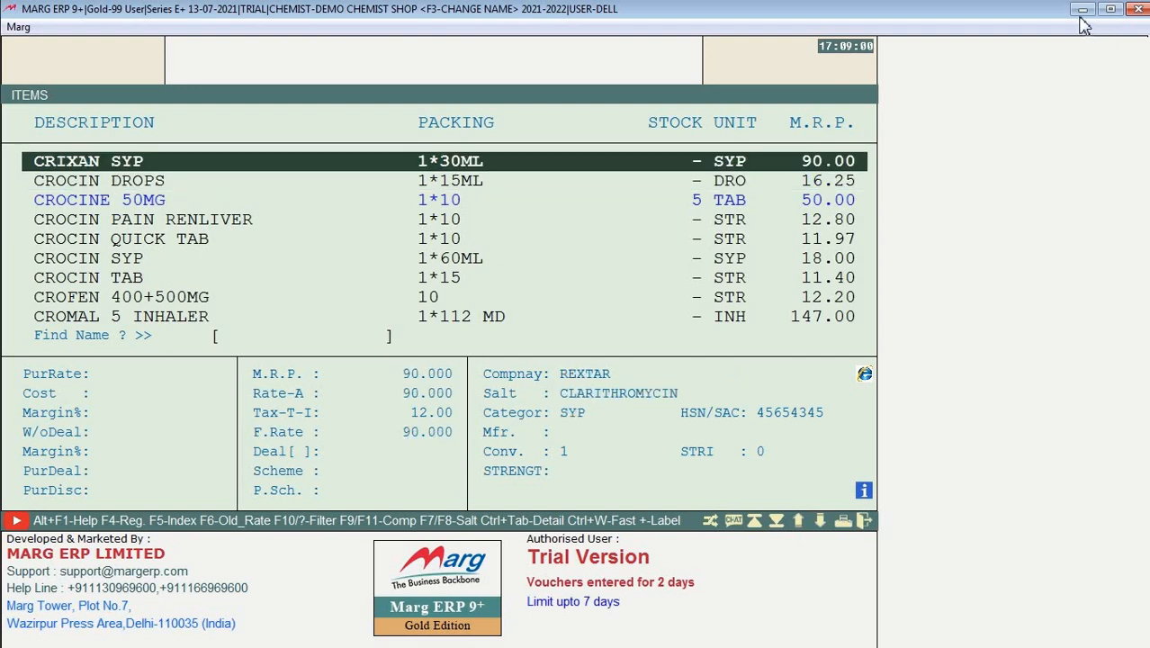
left_click(1082, 10)
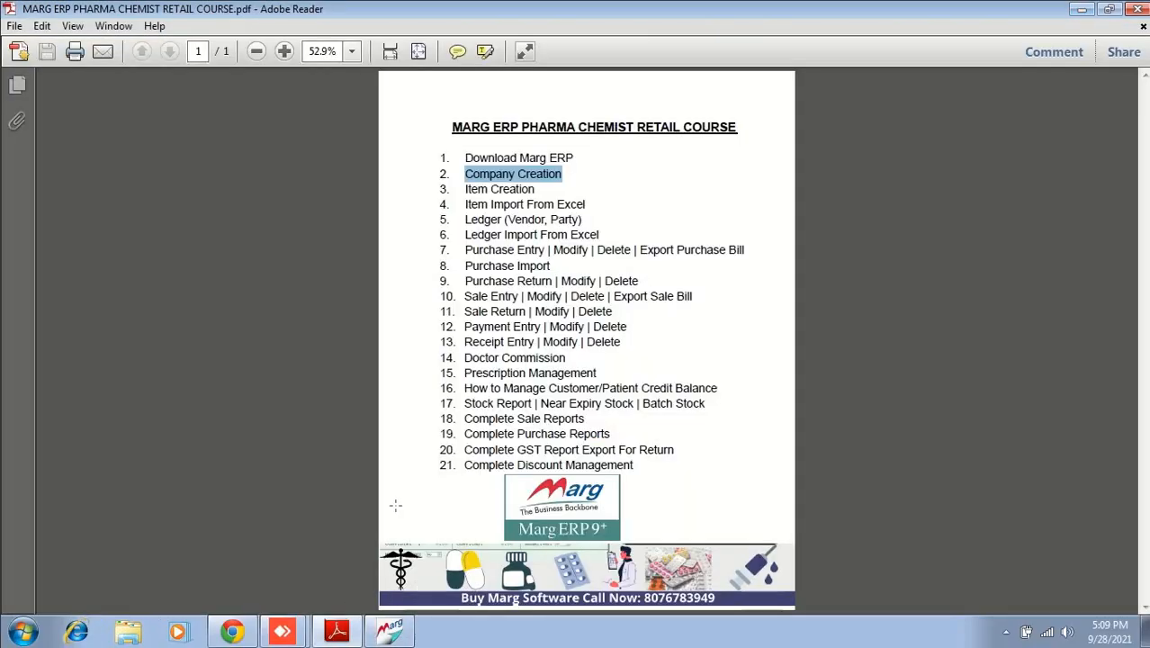
left_click(496, 202)
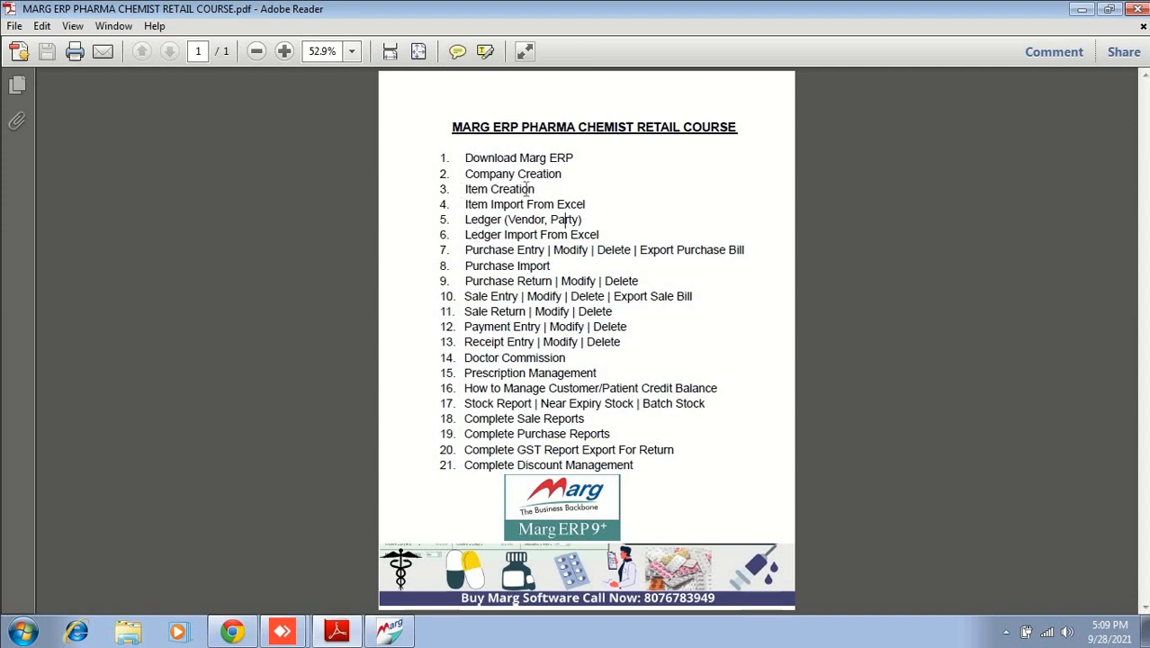
left_click_drag(537, 190, 424, 137)
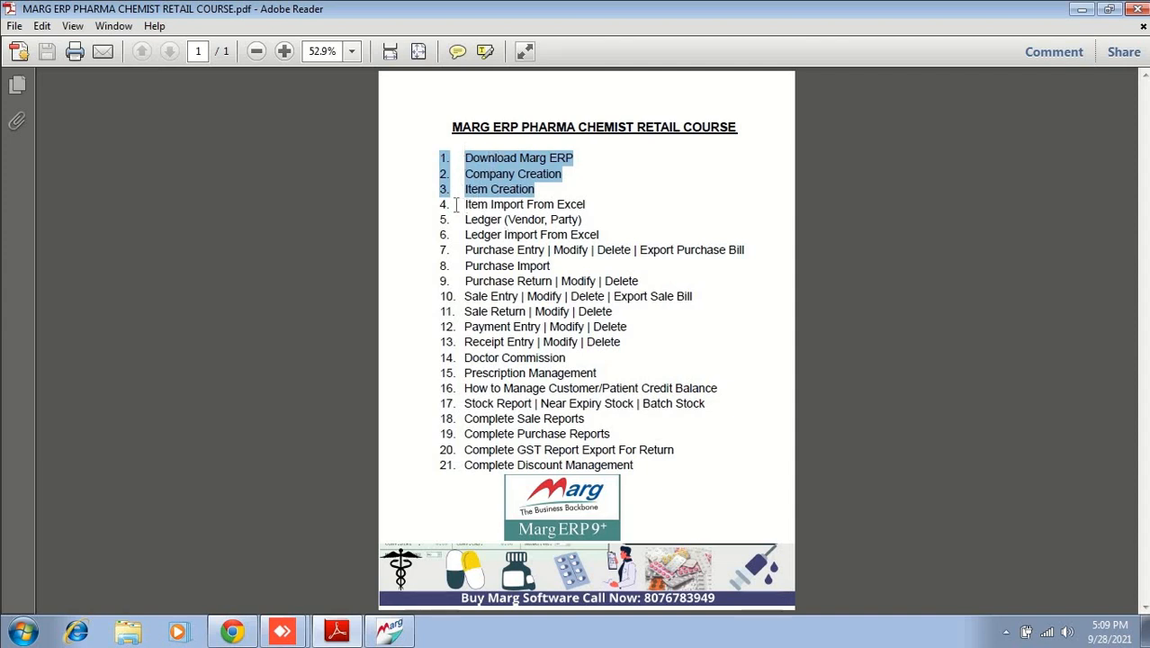
left_click(445, 203)
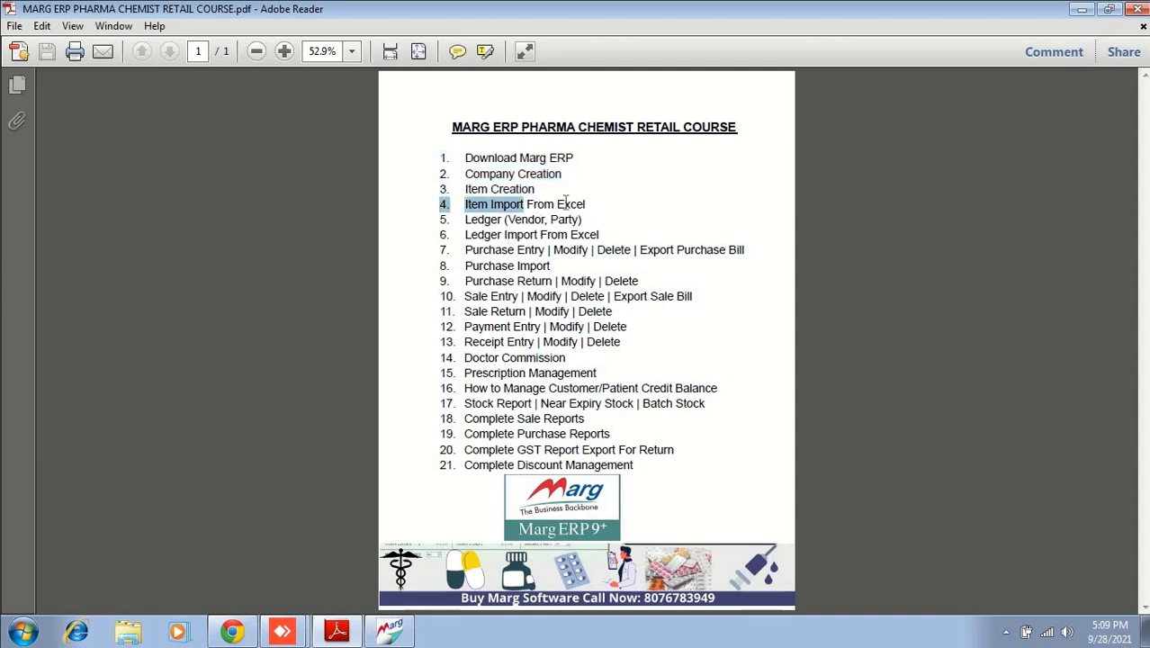